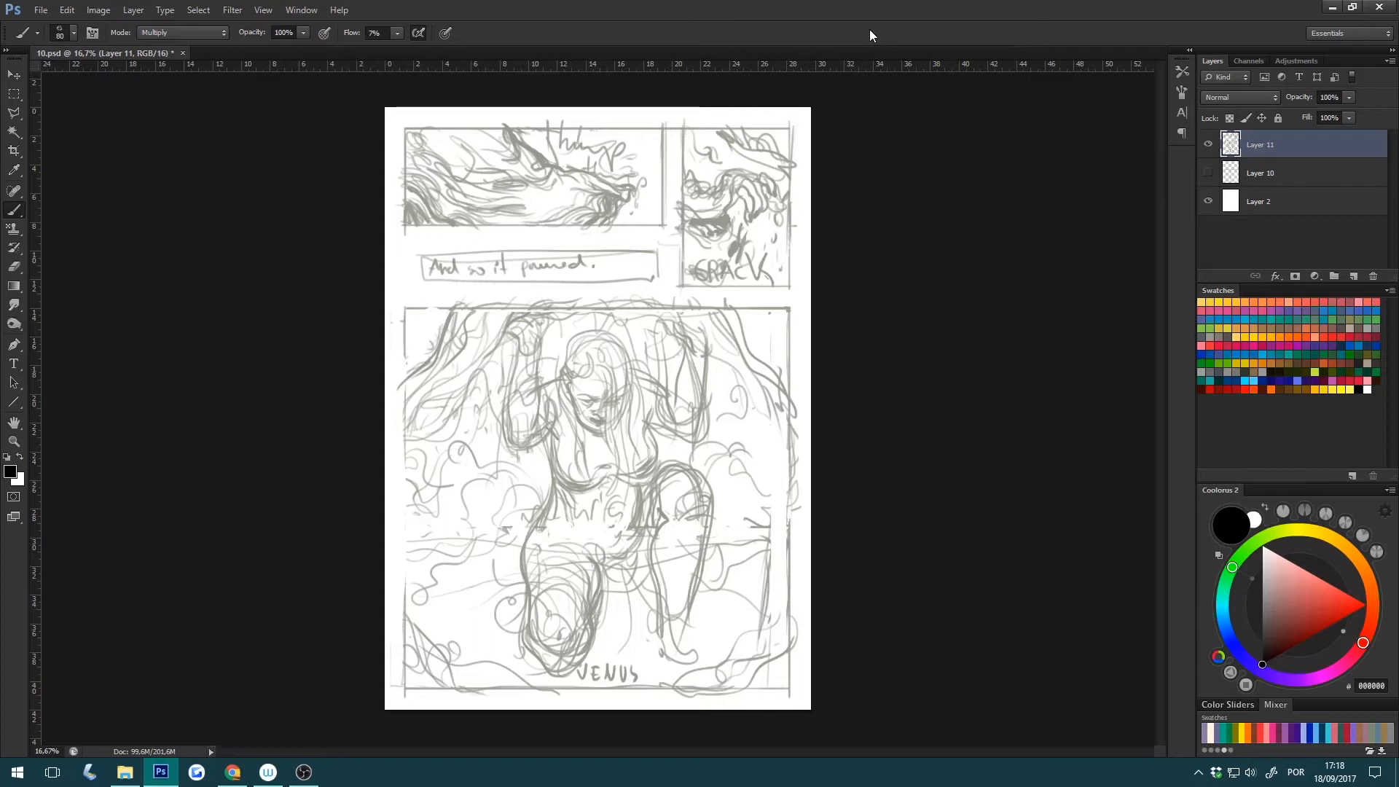
# Flip the canvas horizontally and flip it back to its original orientation.
pyautogui.rightClick(769, 494)
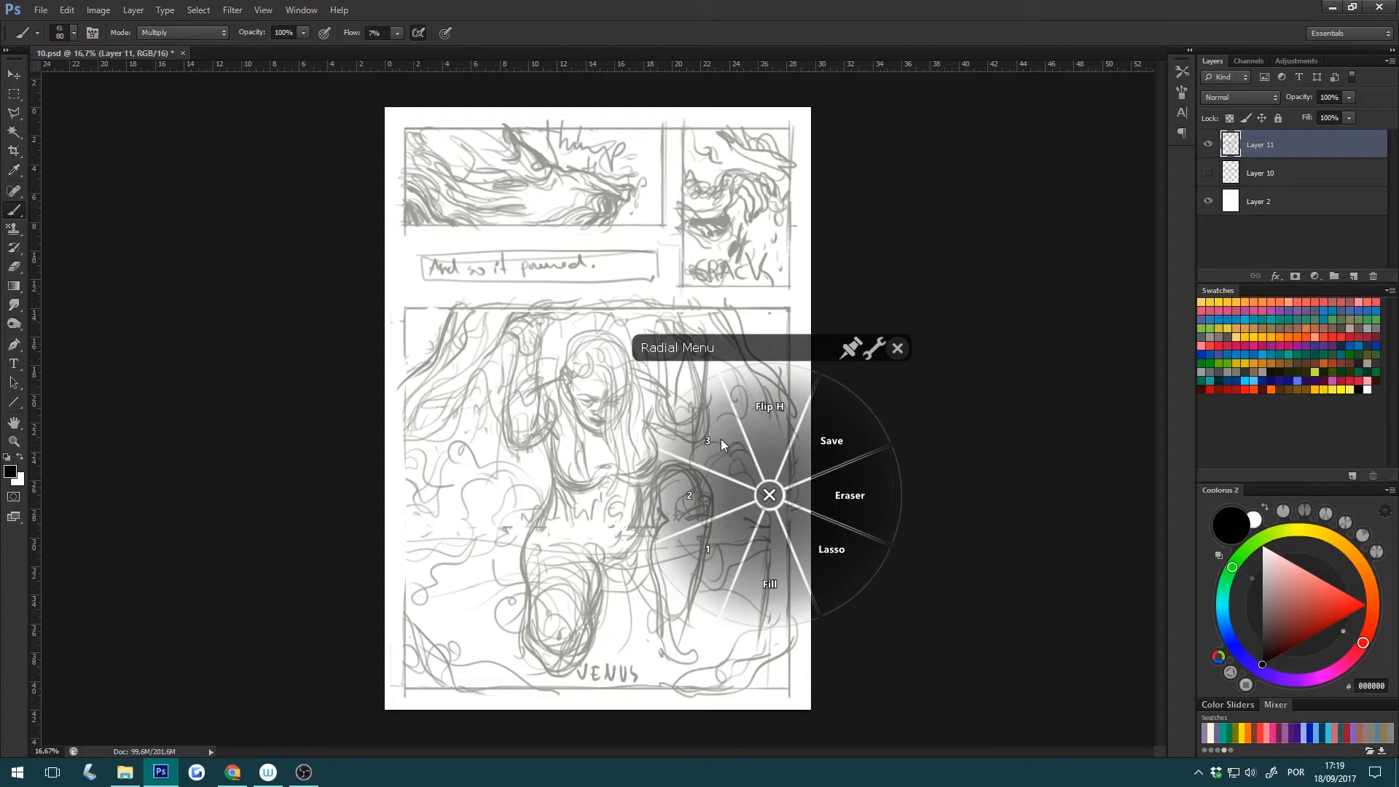
pyautogui.click(768, 419)
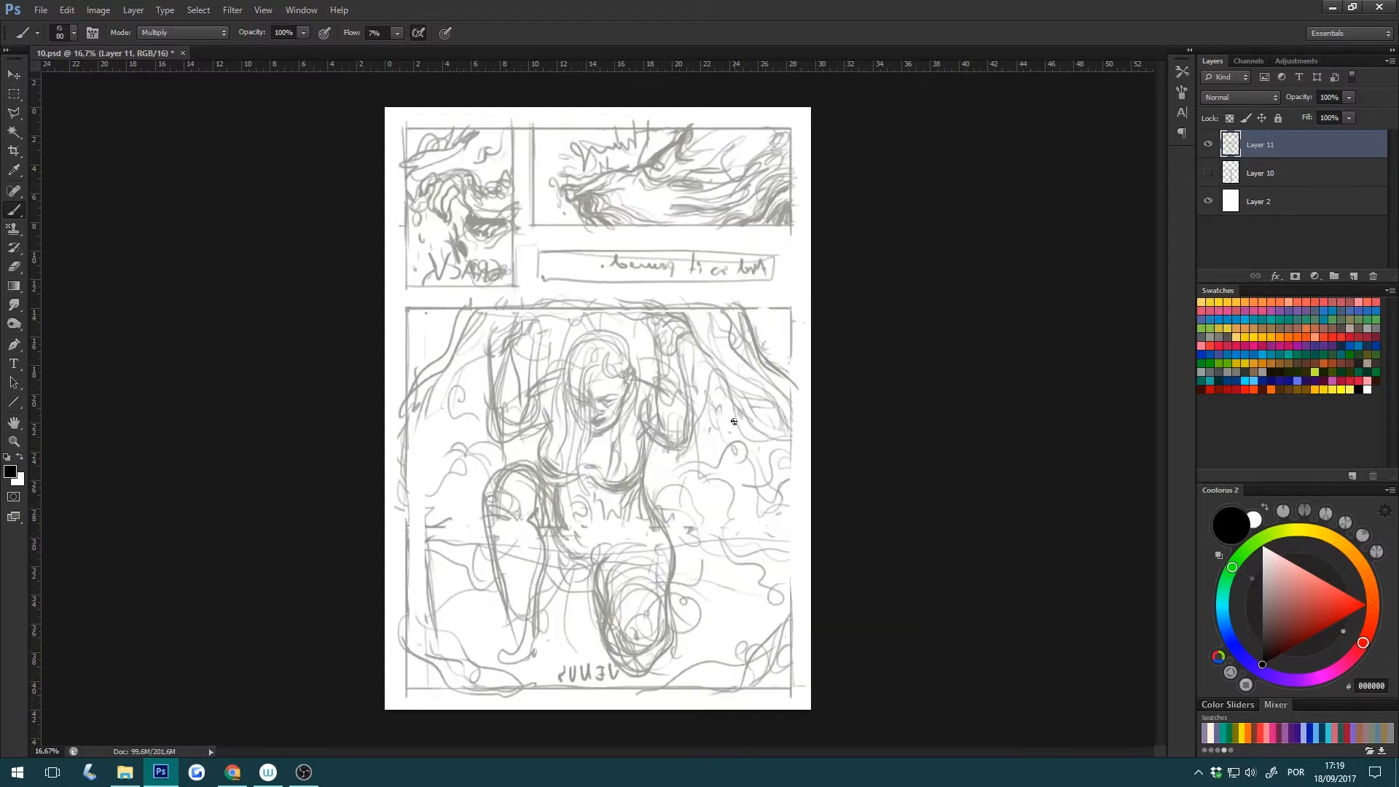
pyautogui.rightClick(758, 580)
pyautogui.click(759, 492)
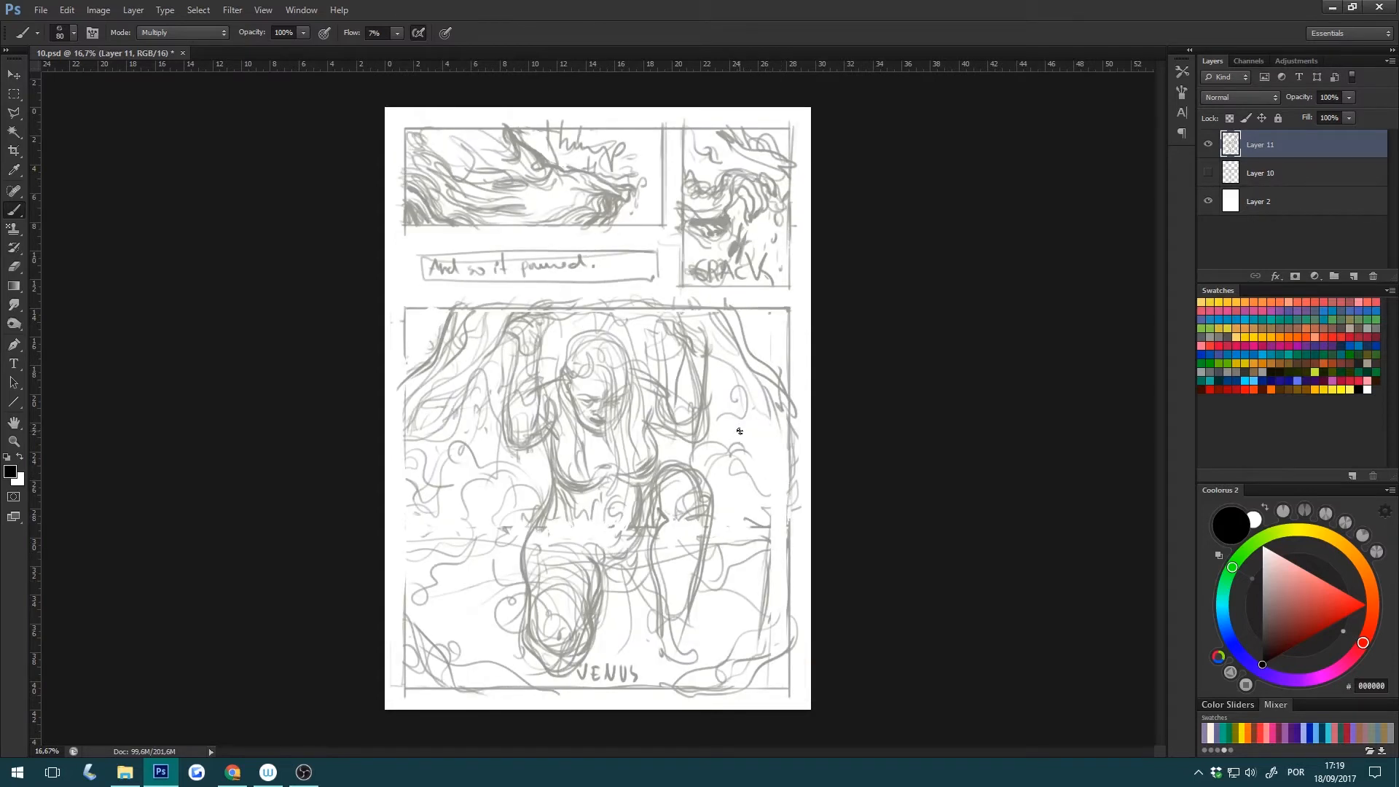
pyautogui.rightClick(723, 478)
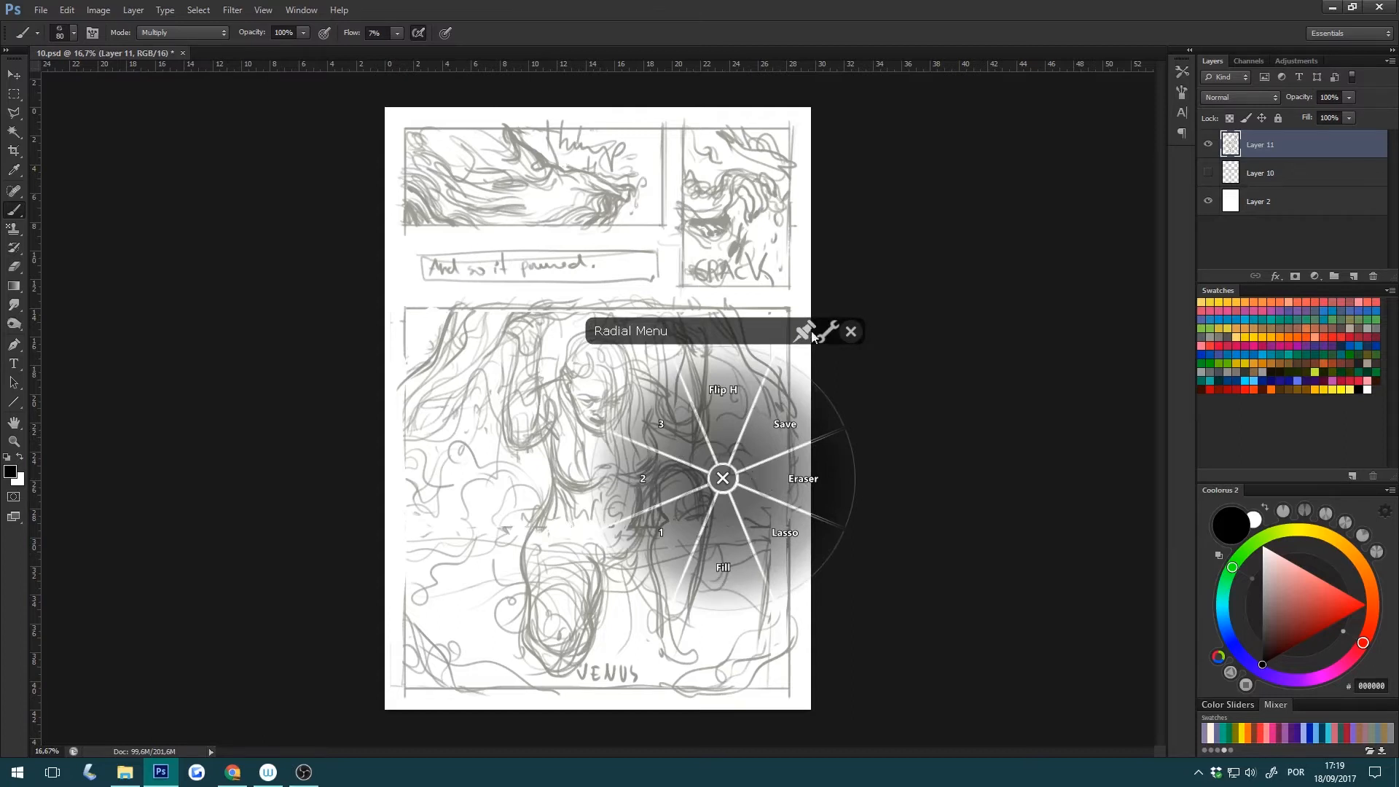
pyautogui.click(730, 574)
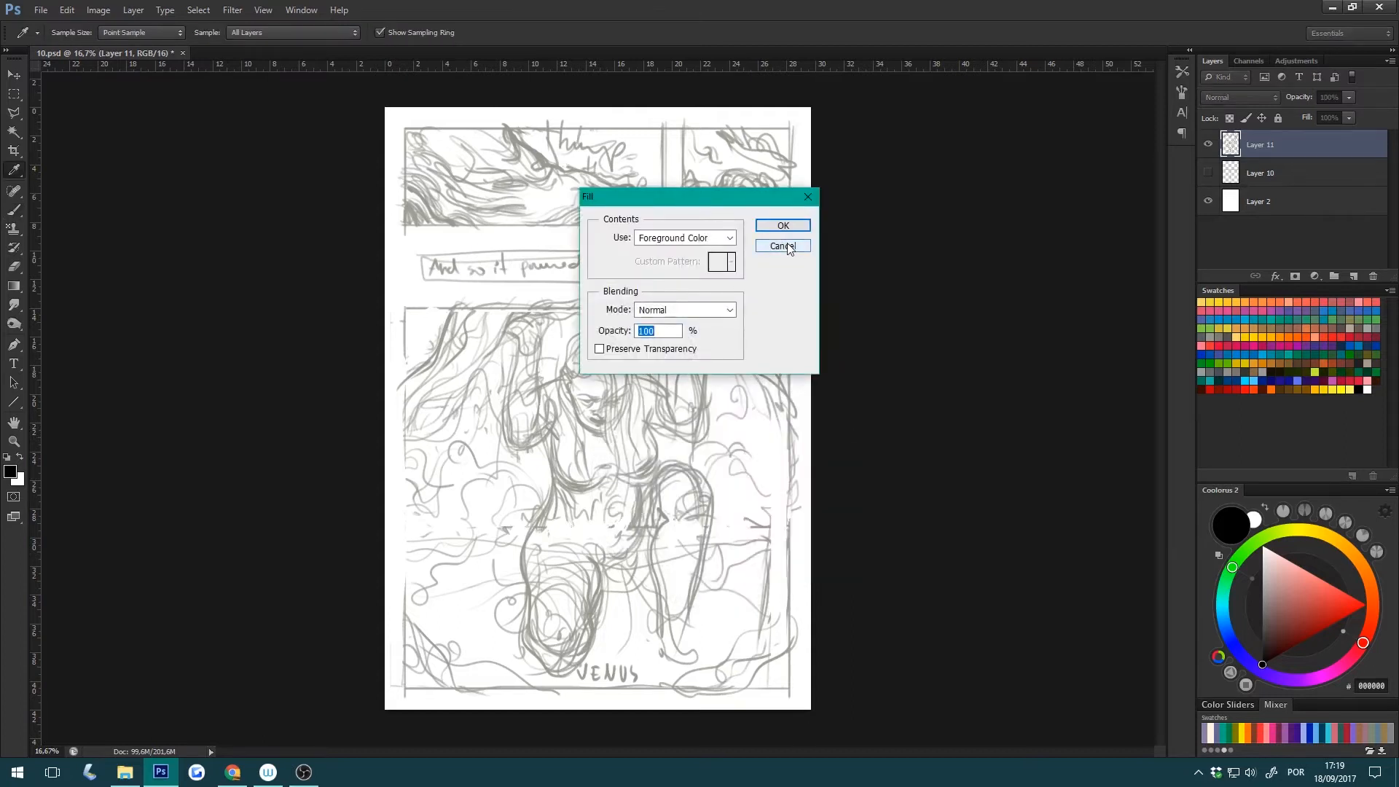
pyautogui.click(787, 249)
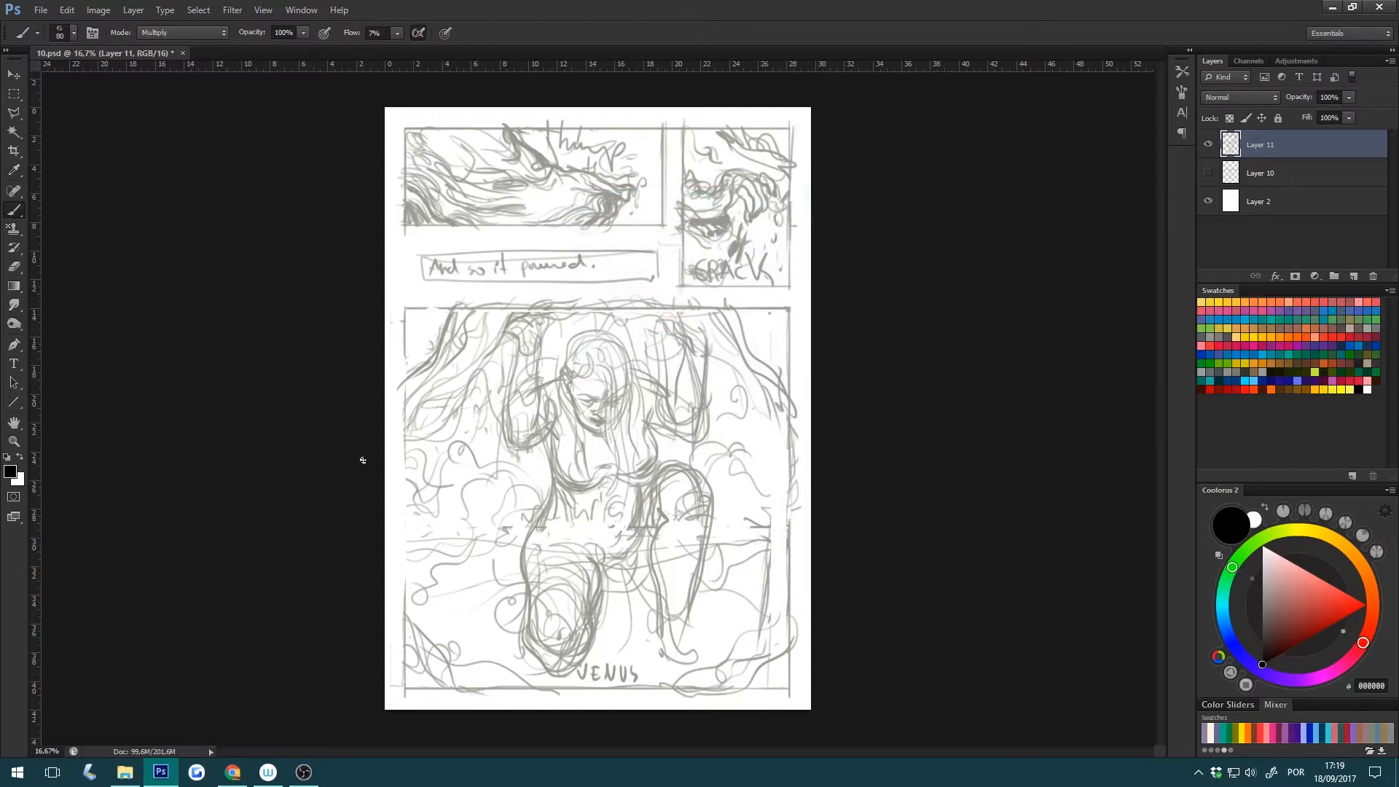
# Switch to Wacom Desktop Center, open the Cintiq 13HD pen settings and examine the ExpressKeys assignments before returning to Photoshop.
pyautogui.click(268, 772)
pyautogui.click(408, 270)
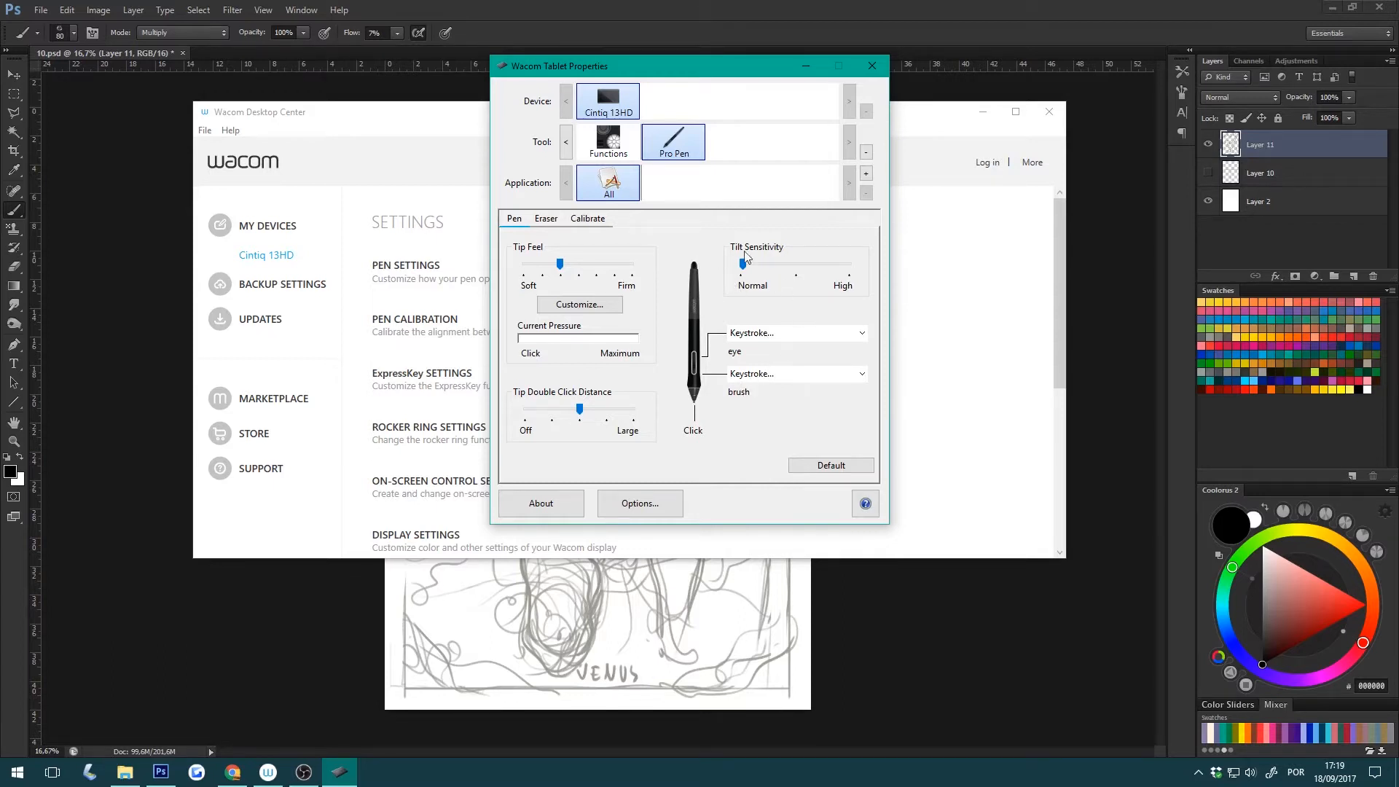
pyautogui.click(610, 151)
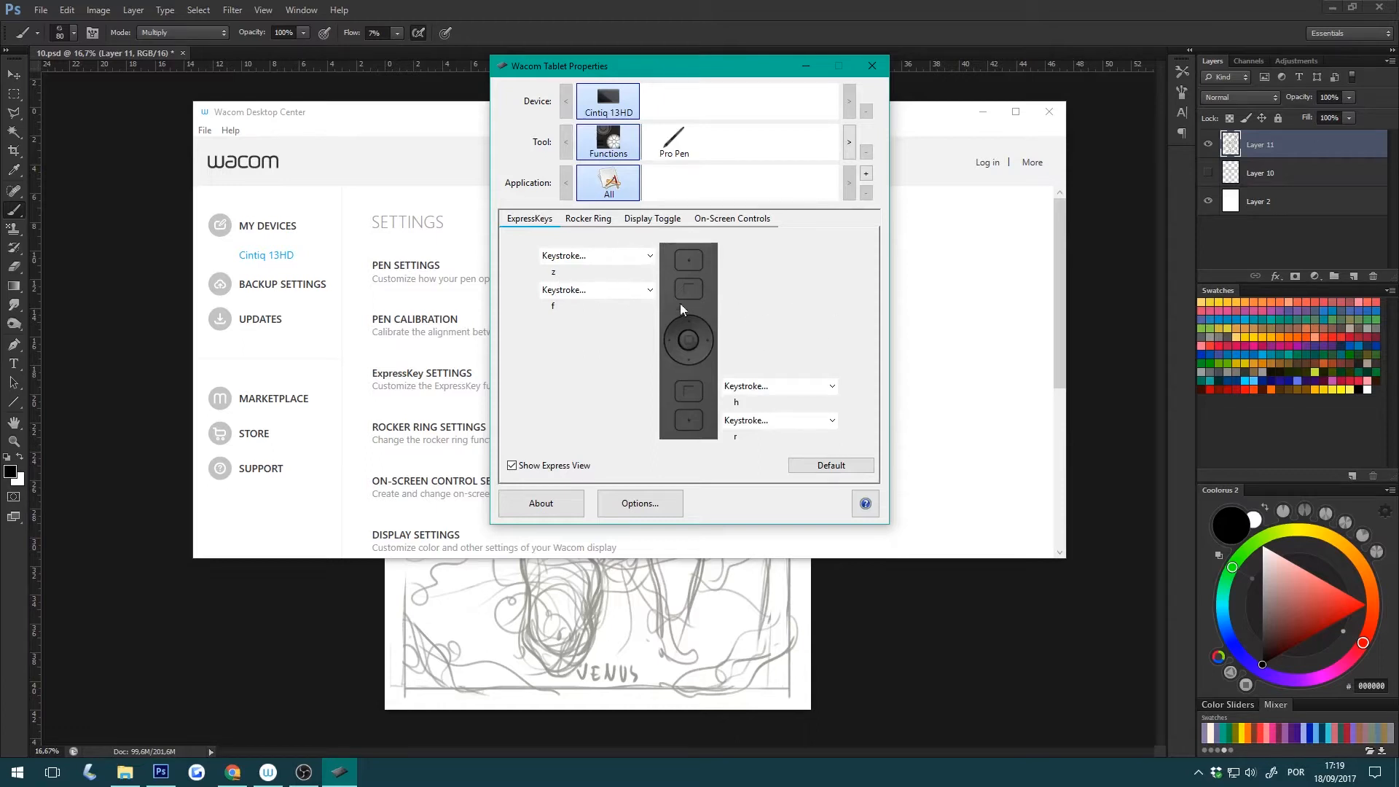
pyautogui.click(702, 26)
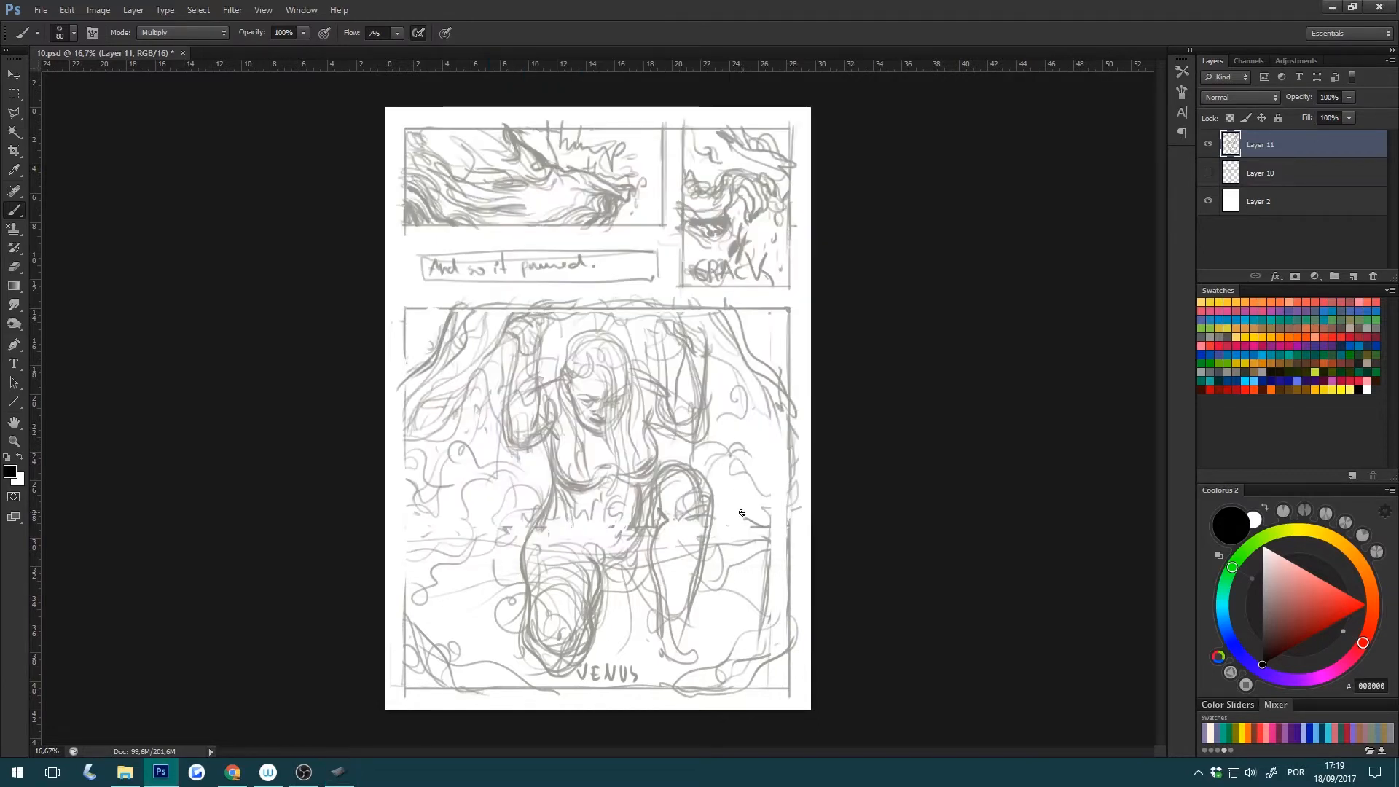
# Cycle through the full-screen modes, panning the comic page around the workspace, and return to the standard screen mode.
pyautogui.press('f')
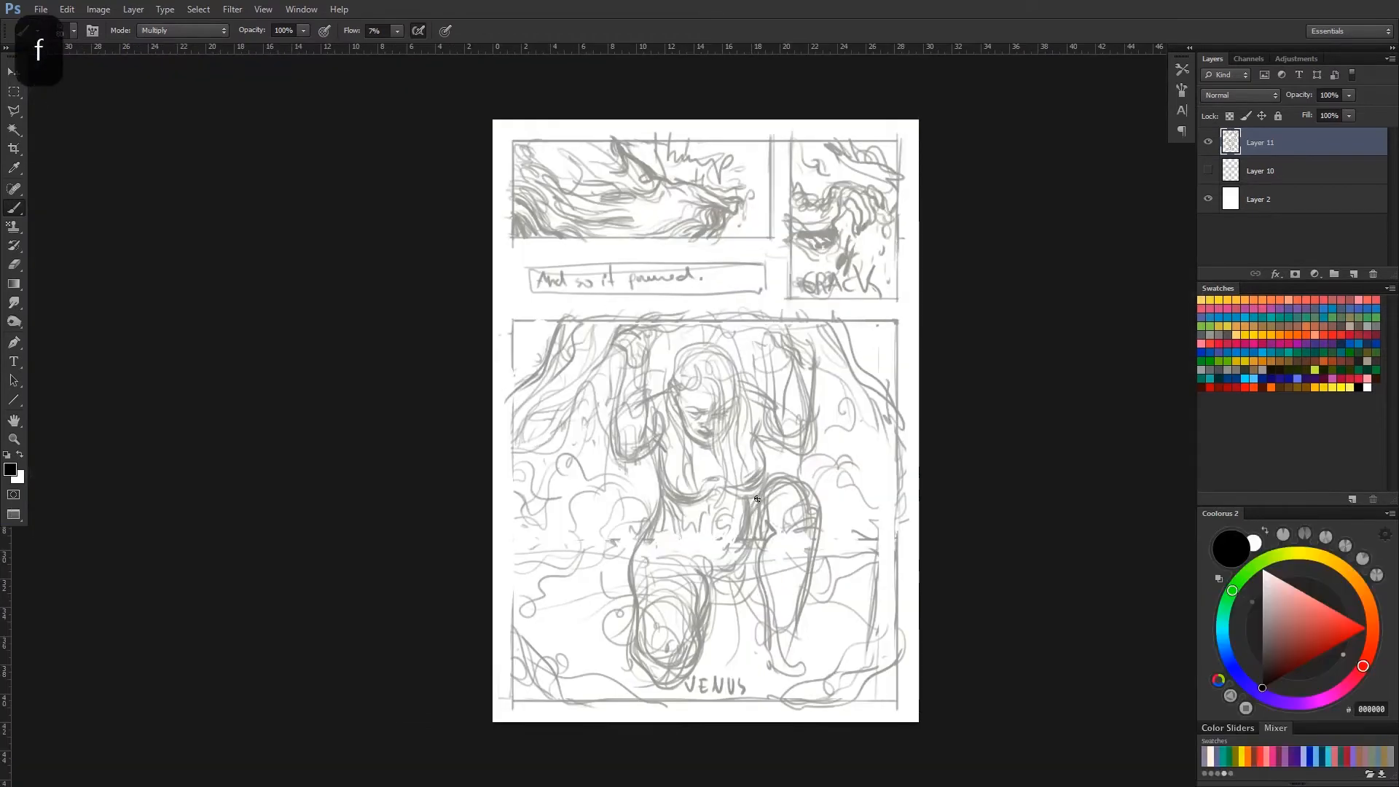
pyautogui.press('h')
pyautogui.moveTo(806, 537); pyautogui.dragTo(697, 546)
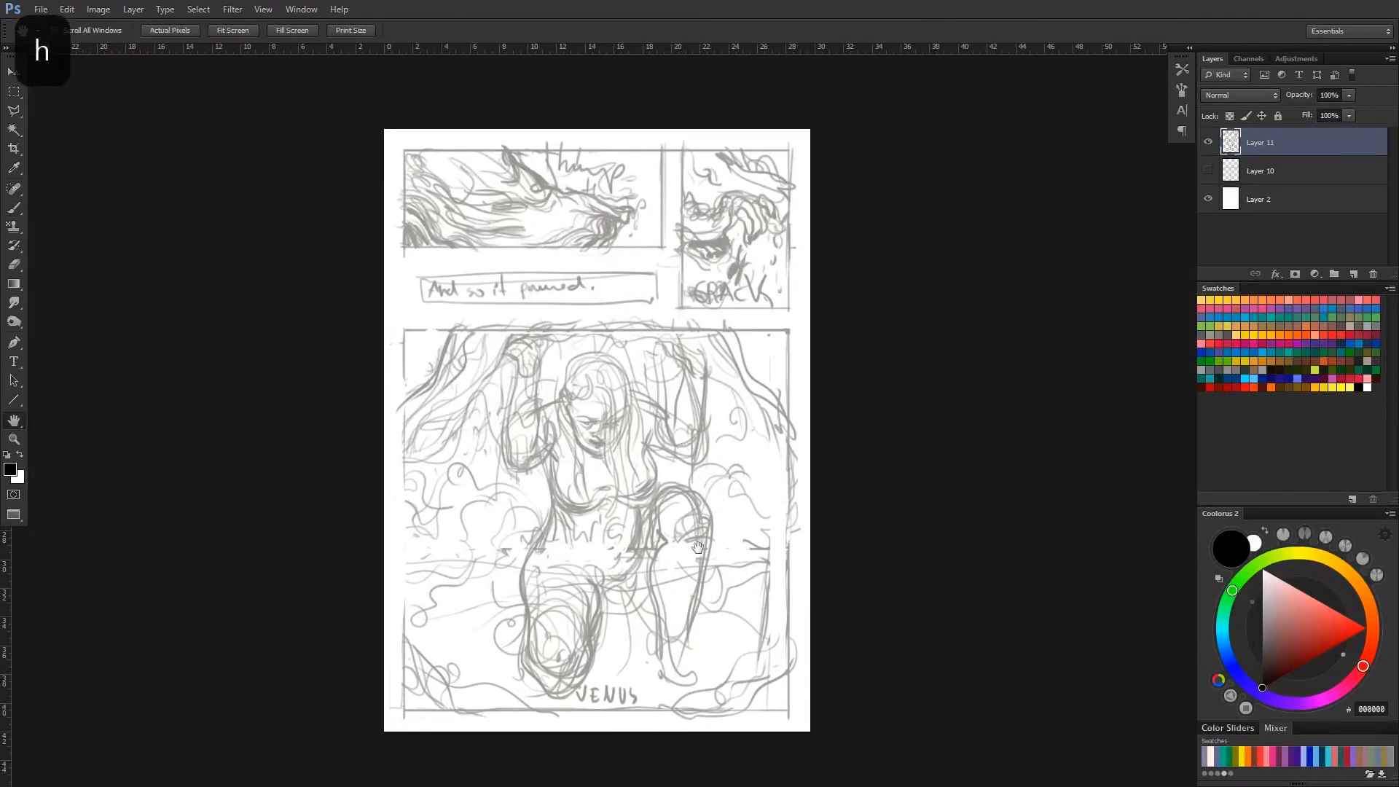
pyautogui.press('f')
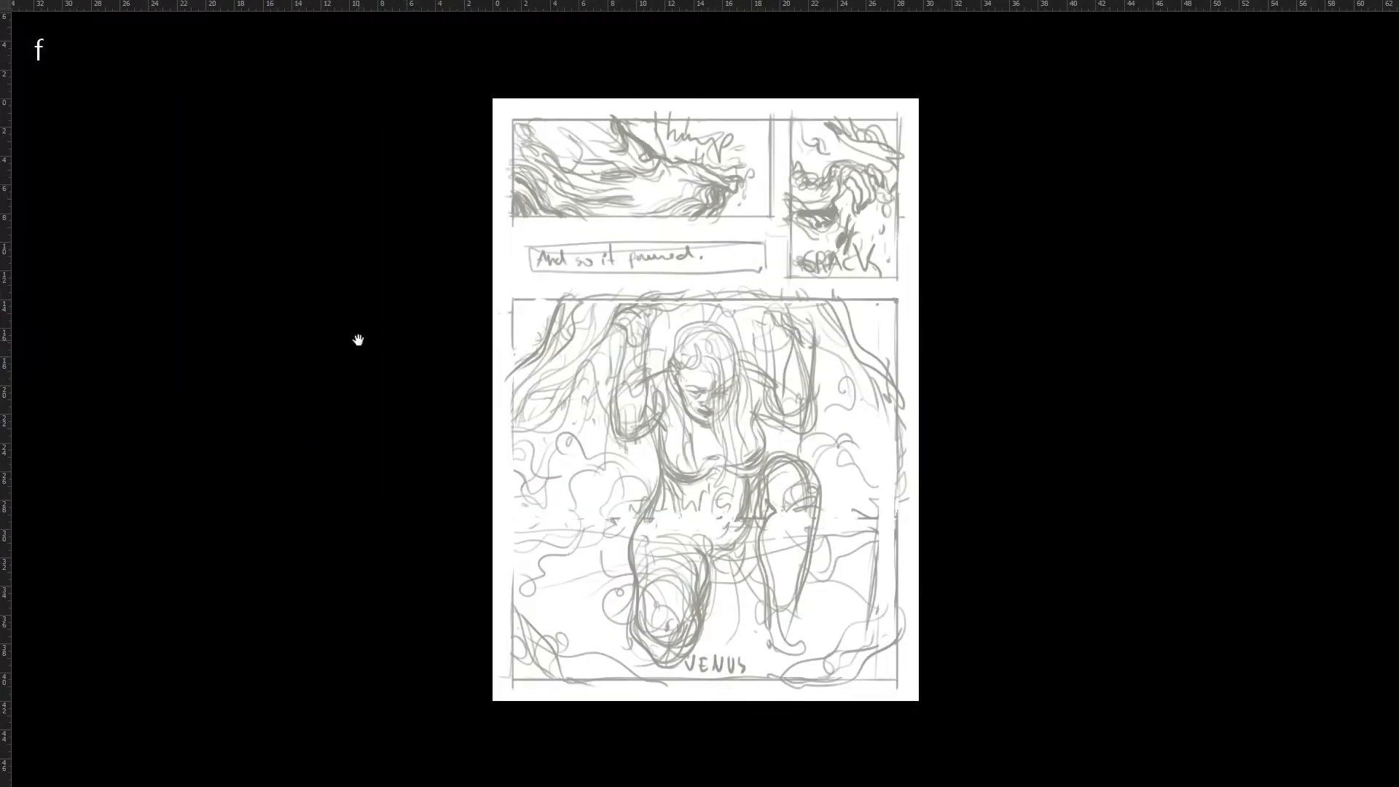
pyautogui.press('h')
pyautogui.moveTo(859, 456); pyautogui.dragTo(784, 440)
pyautogui.press('f')
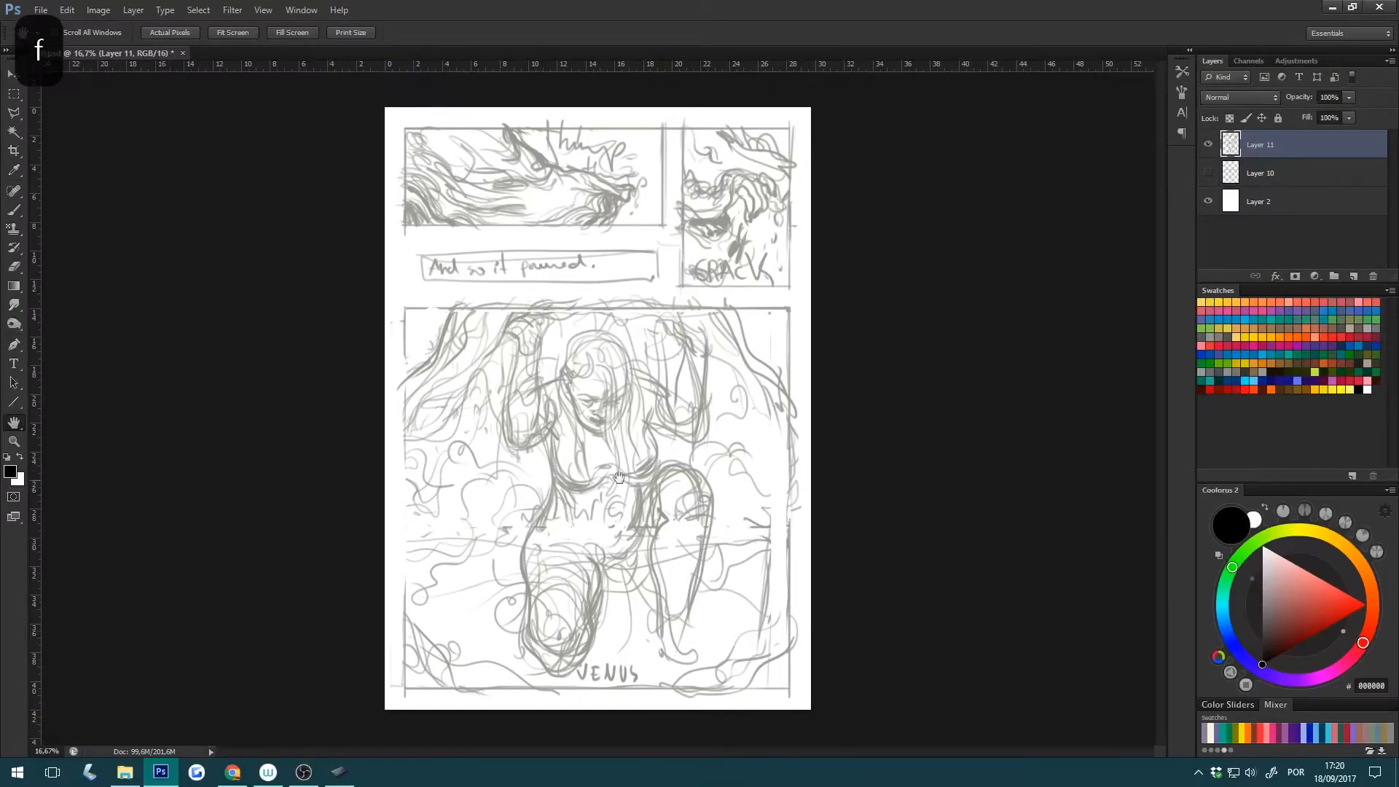
pyautogui.press('f')
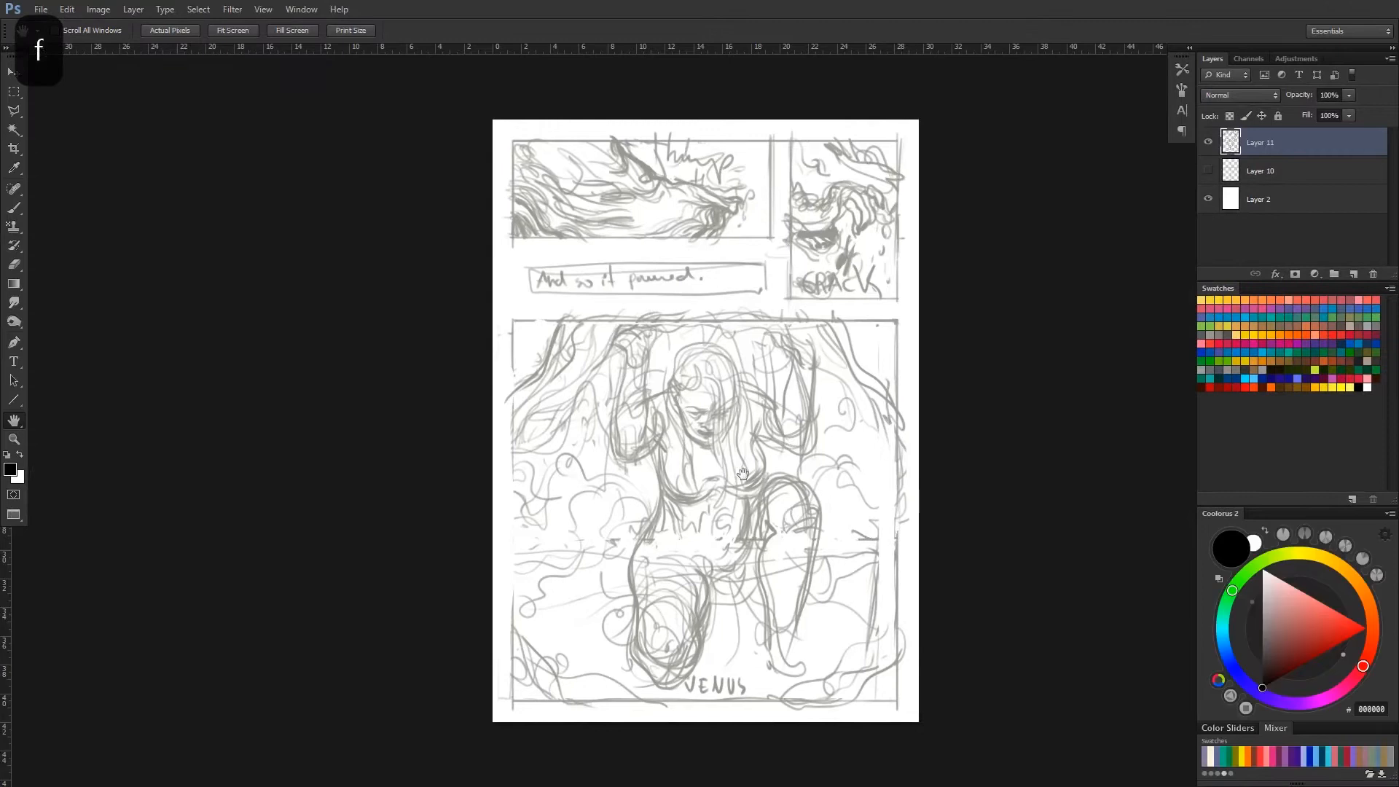
pyautogui.press('h')
pyautogui.moveTo(857, 436); pyautogui.dragTo(758, 466)
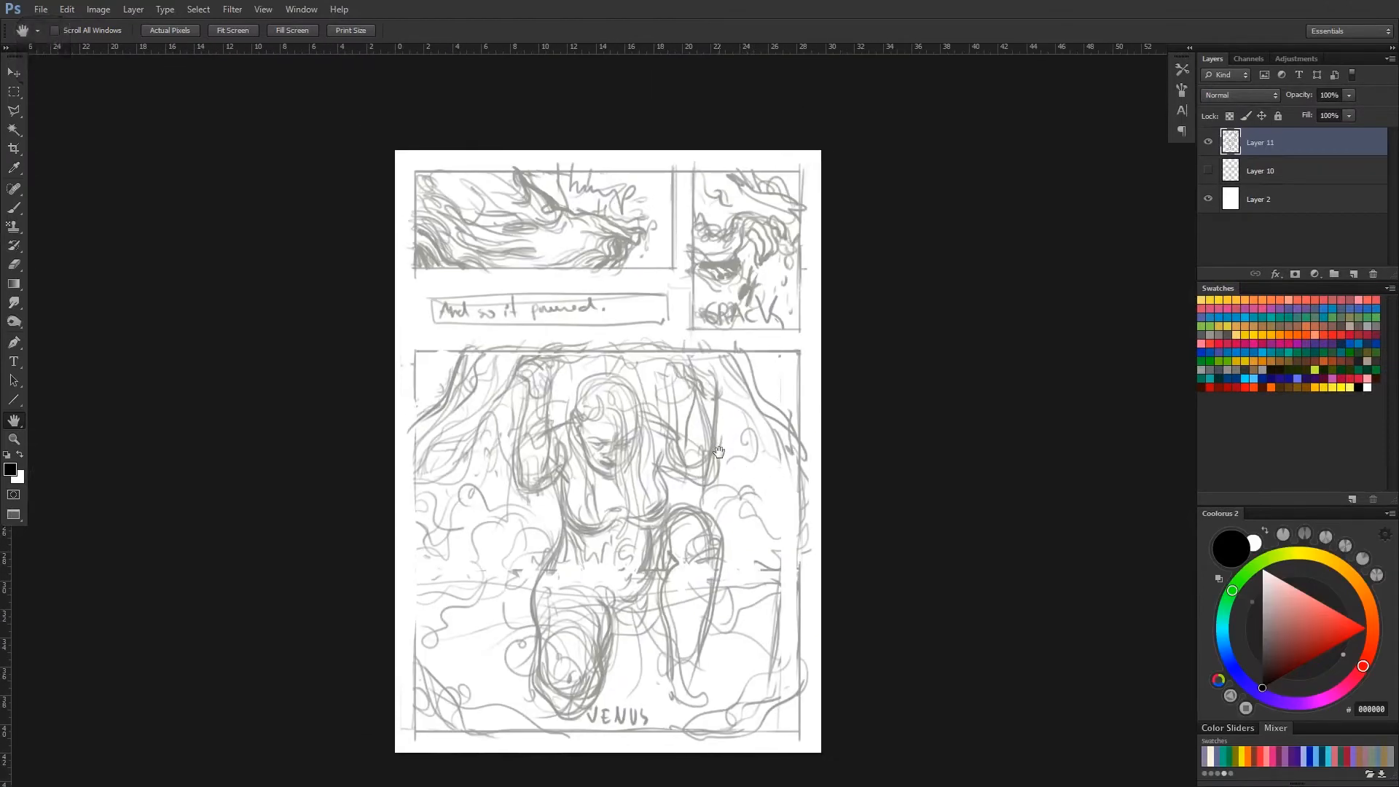
pyautogui.press('f')
pyautogui.press('f')
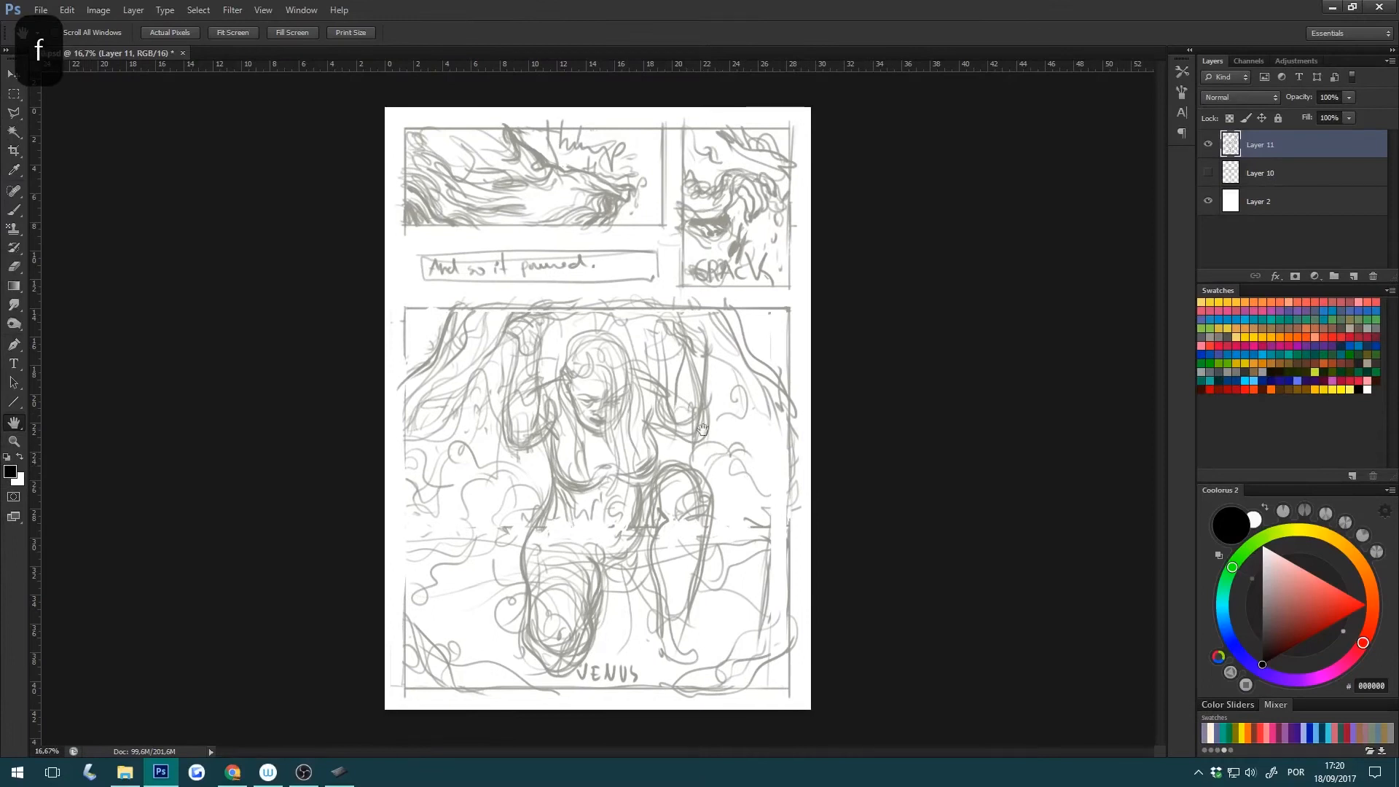
# Zoom in on the figure in the large panel, rotate the view to about -19° and pan to the head.
pyautogui.press('r')
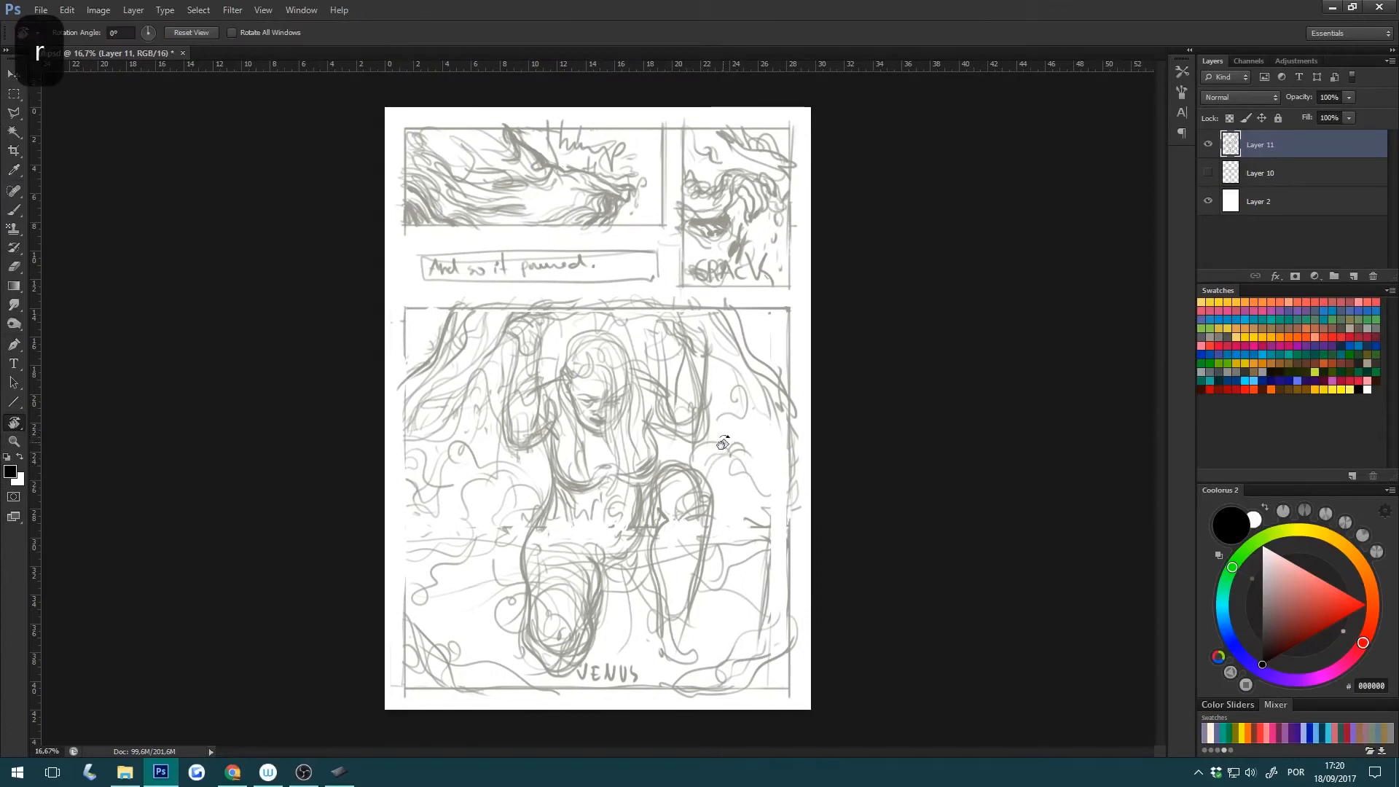
pyautogui.press('z')
pyautogui.moveTo(731, 475); pyautogui.dragTo(724, 480)
pyautogui.press('r')
pyautogui.moveTo(689, 567); pyautogui.dragTo(769, 562)
pyautogui.press('h')
pyautogui.moveTo(405, 329); pyautogui.dragTo(774, 553)
# Zoom out to 16.67% and reset the rotated view to 0°, ending on the Brush tool.
pyautogui.press('z')
pyautogui.keyDown('alt'); pyautogui.click(796, 538); pyautogui.keyUp('alt')
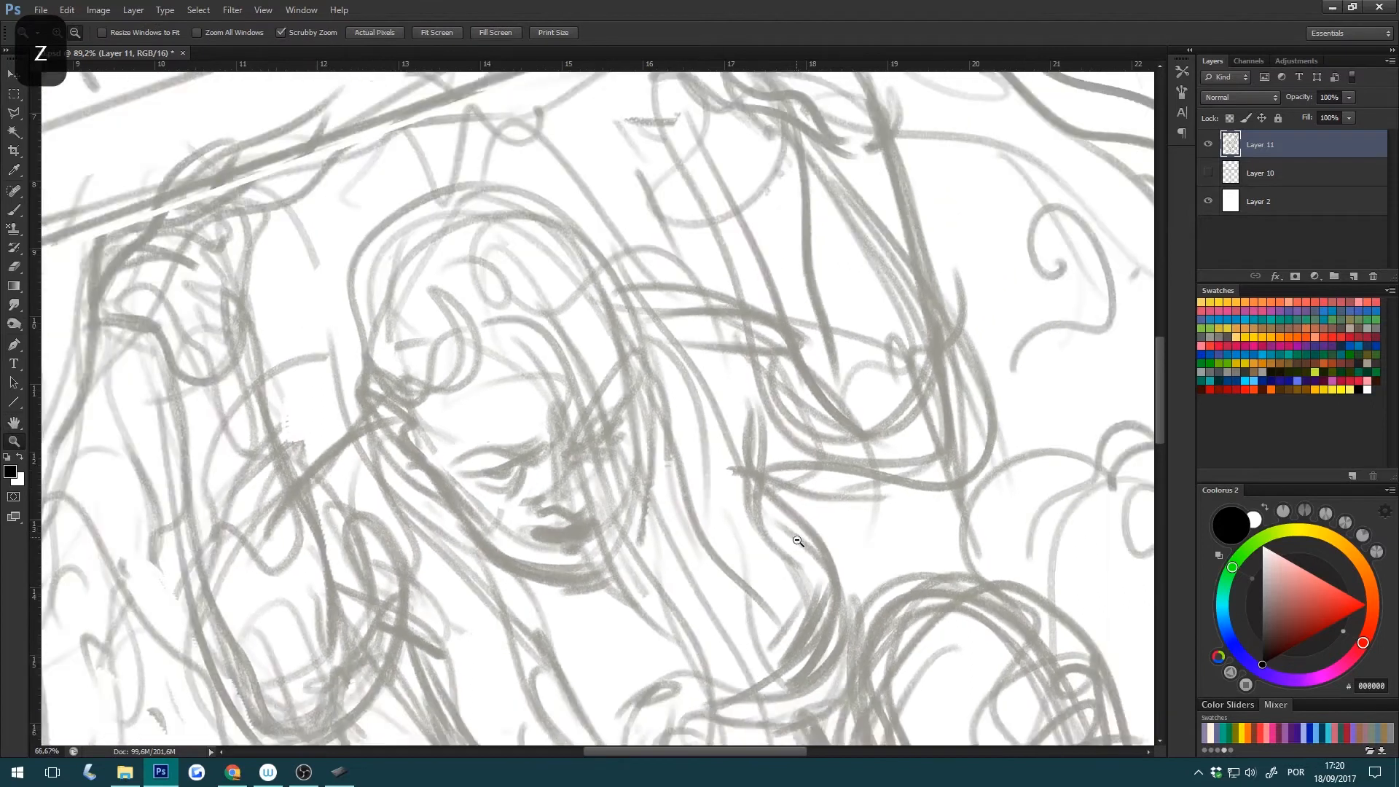
pyautogui.keyDown('alt'); pyautogui.click(797, 537); pyautogui.keyUp('alt')
pyautogui.keyDown('alt'); pyautogui.click(797, 538); pyautogui.keyUp('alt')
pyautogui.keyDown('alt'); pyautogui.click(797, 537); pyautogui.keyUp('alt')
pyautogui.keyDown('alt'); pyautogui.click(797, 537); pyautogui.keyUp('alt')
pyautogui.press('r')
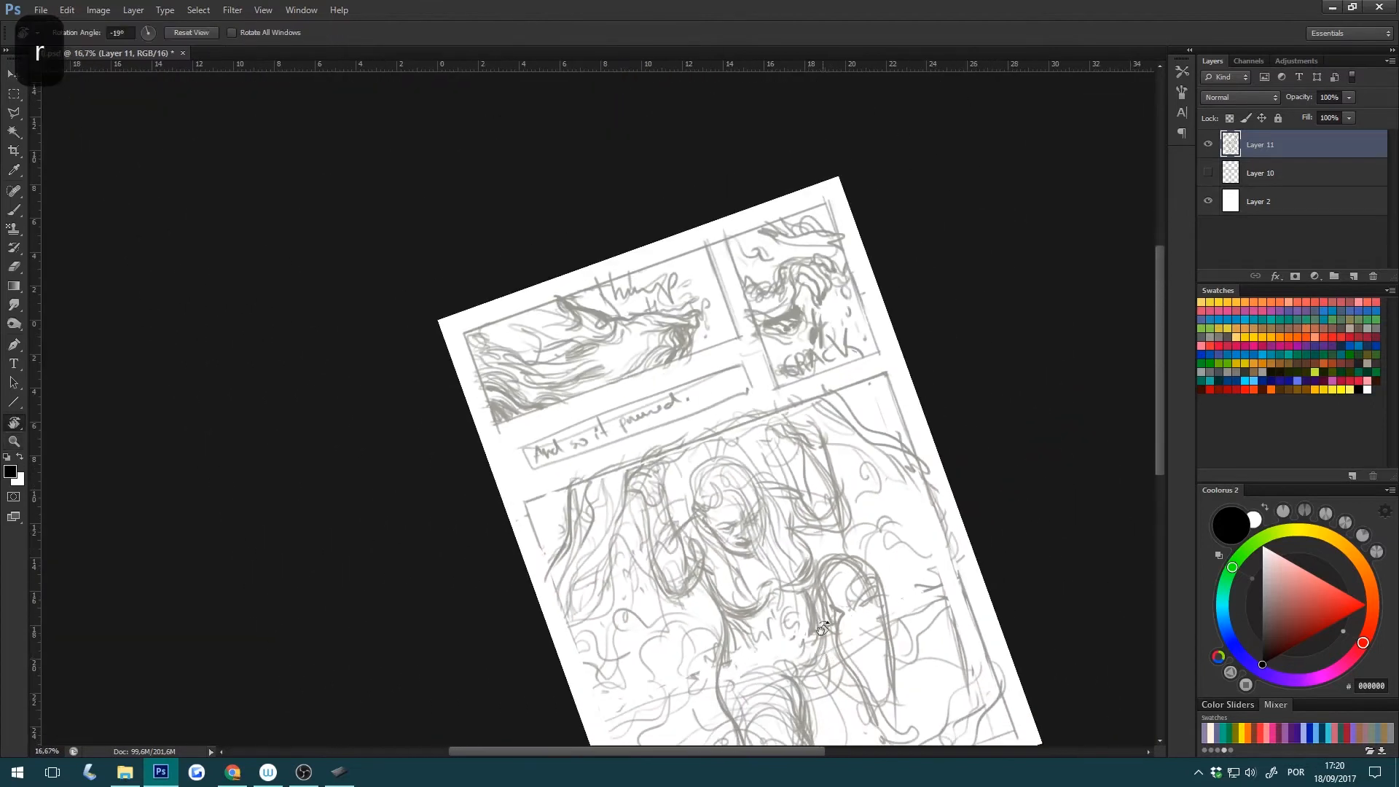
pyautogui.moveTo(824, 619); pyautogui.dragTo(856, 519)
pyautogui.click(190, 33)
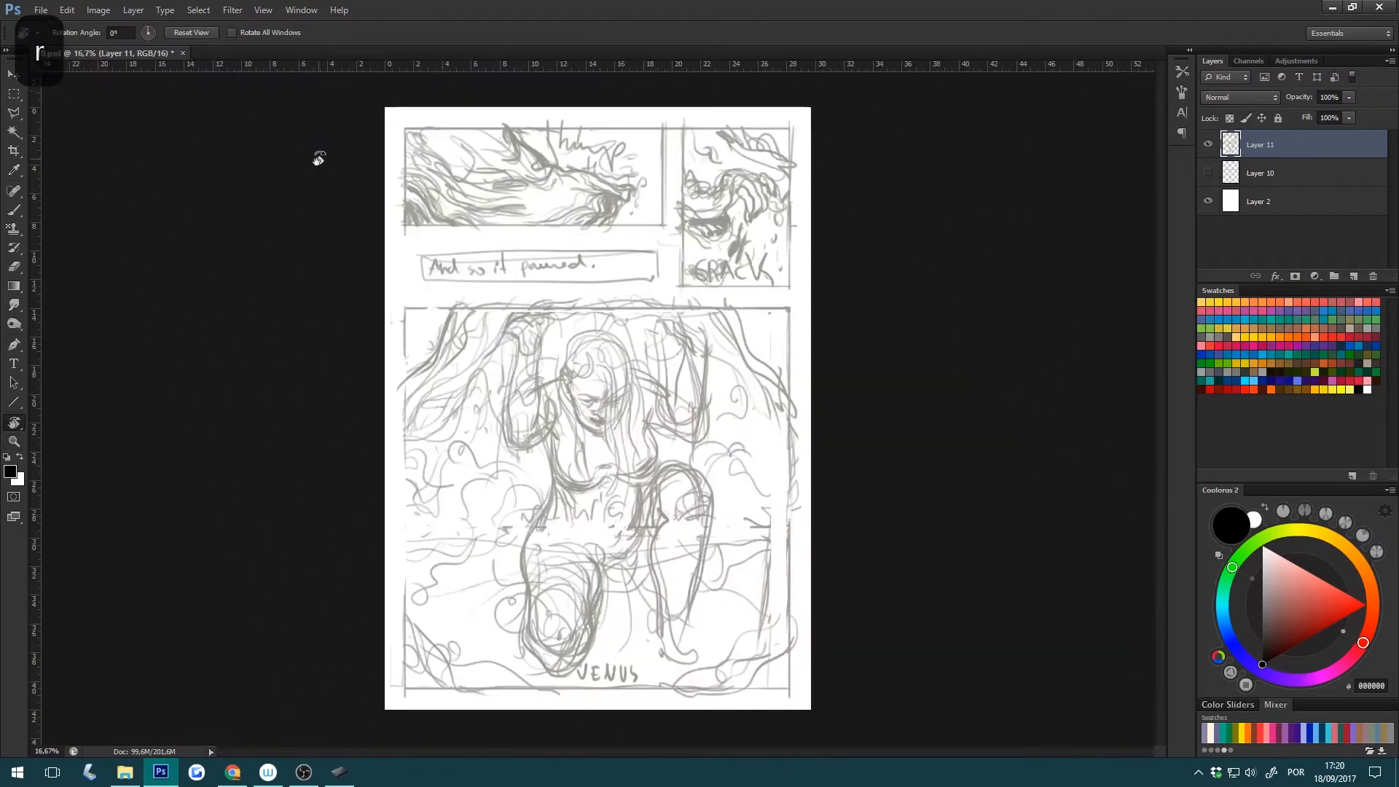
pyautogui.press('b')
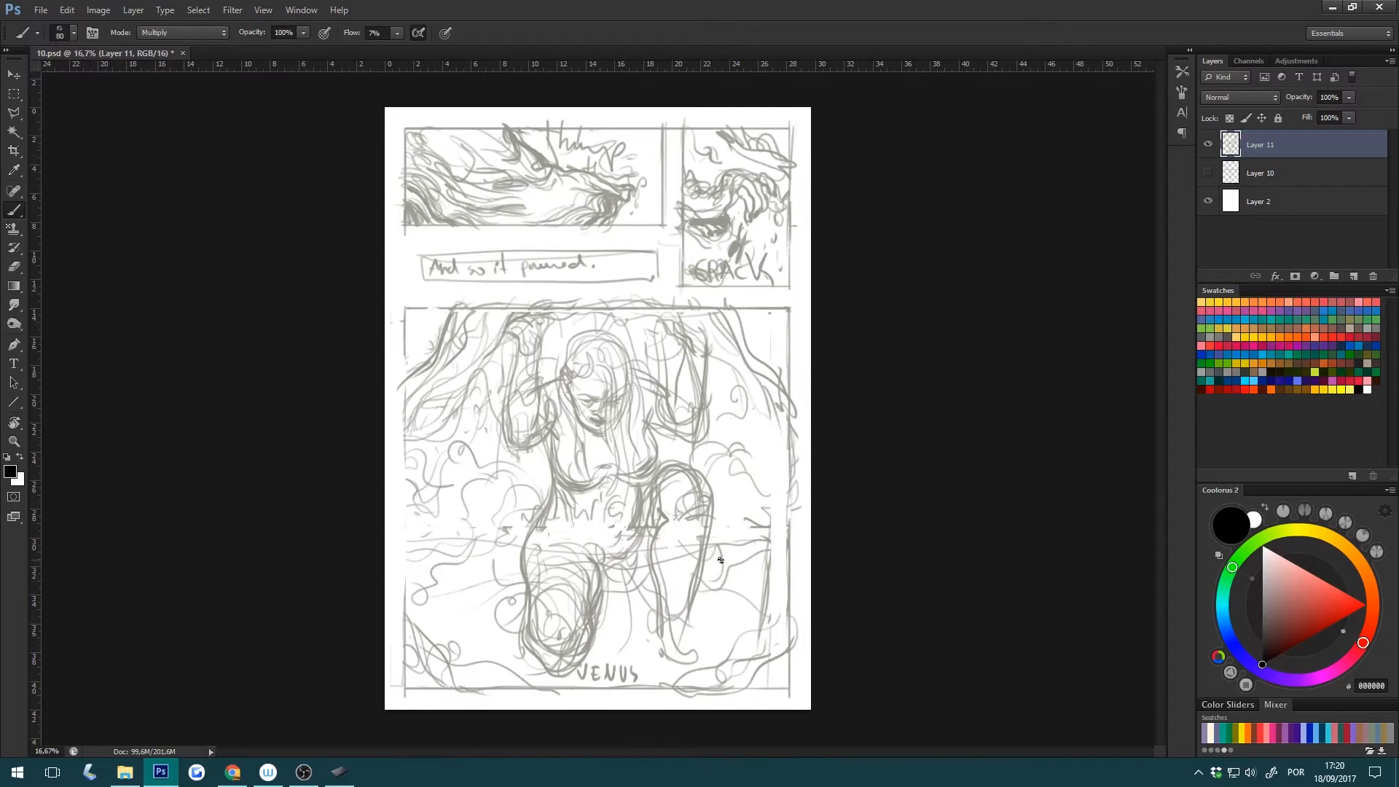
# Switch to full-screen mode with the menu bar and pan the page with the Hand tool.
pyautogui.press('h')
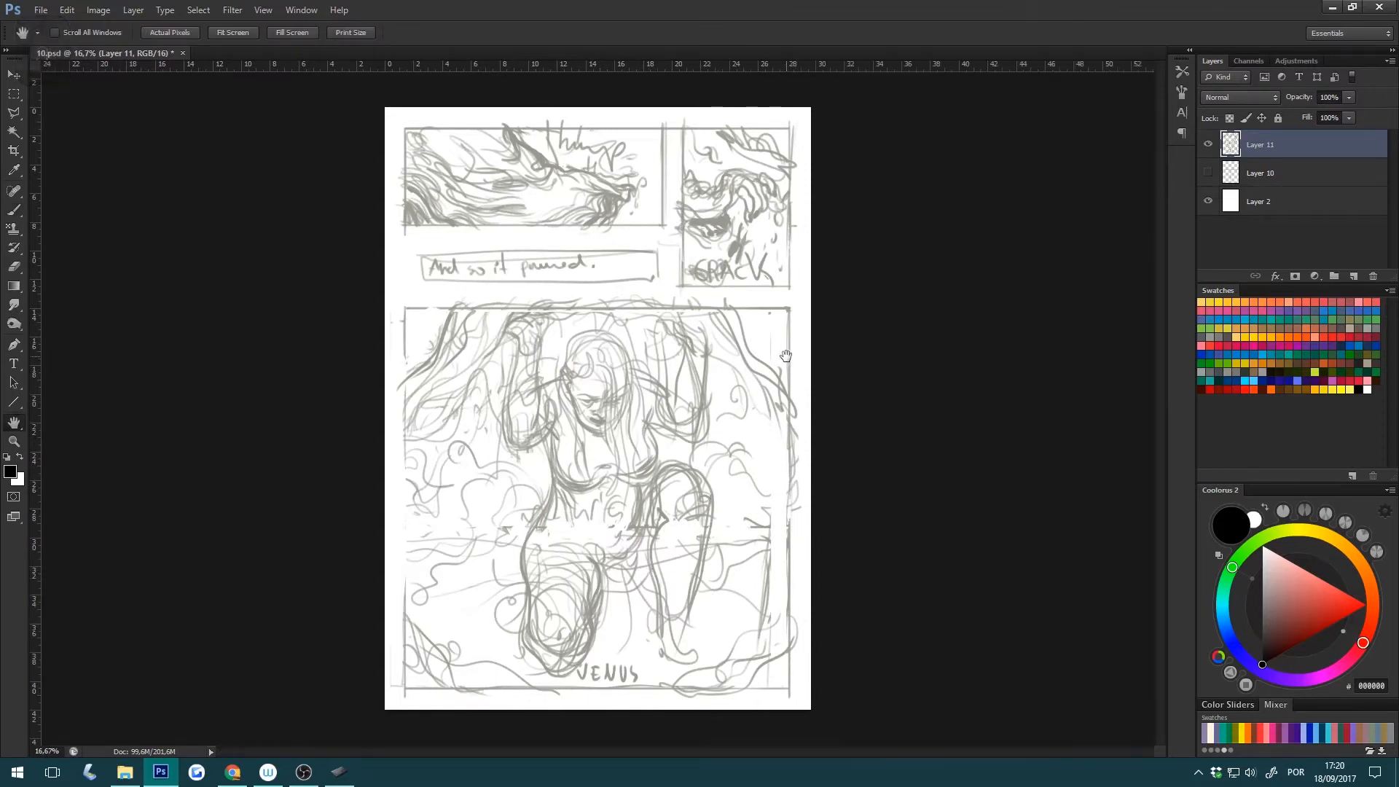
pyautogui.press('f')
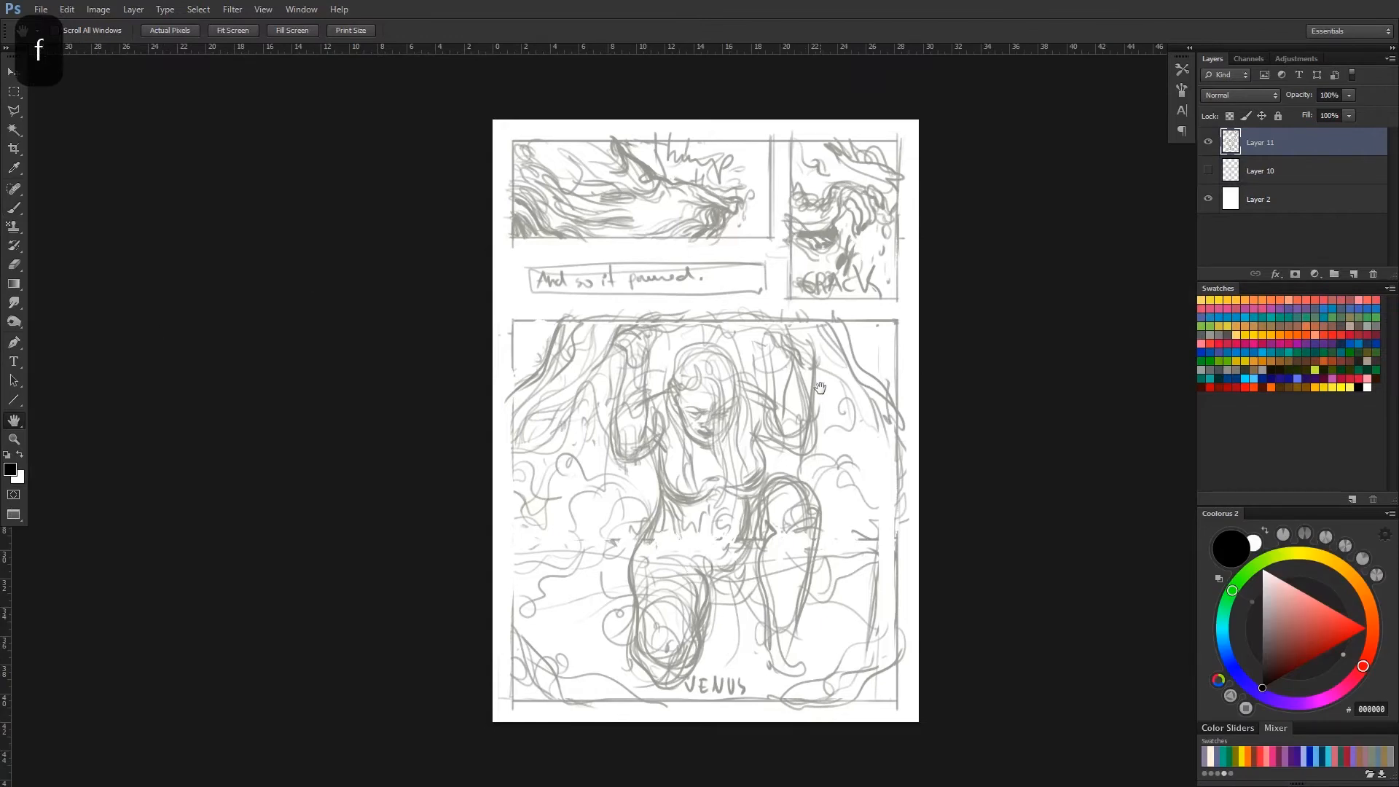
pyautogui.press('r')
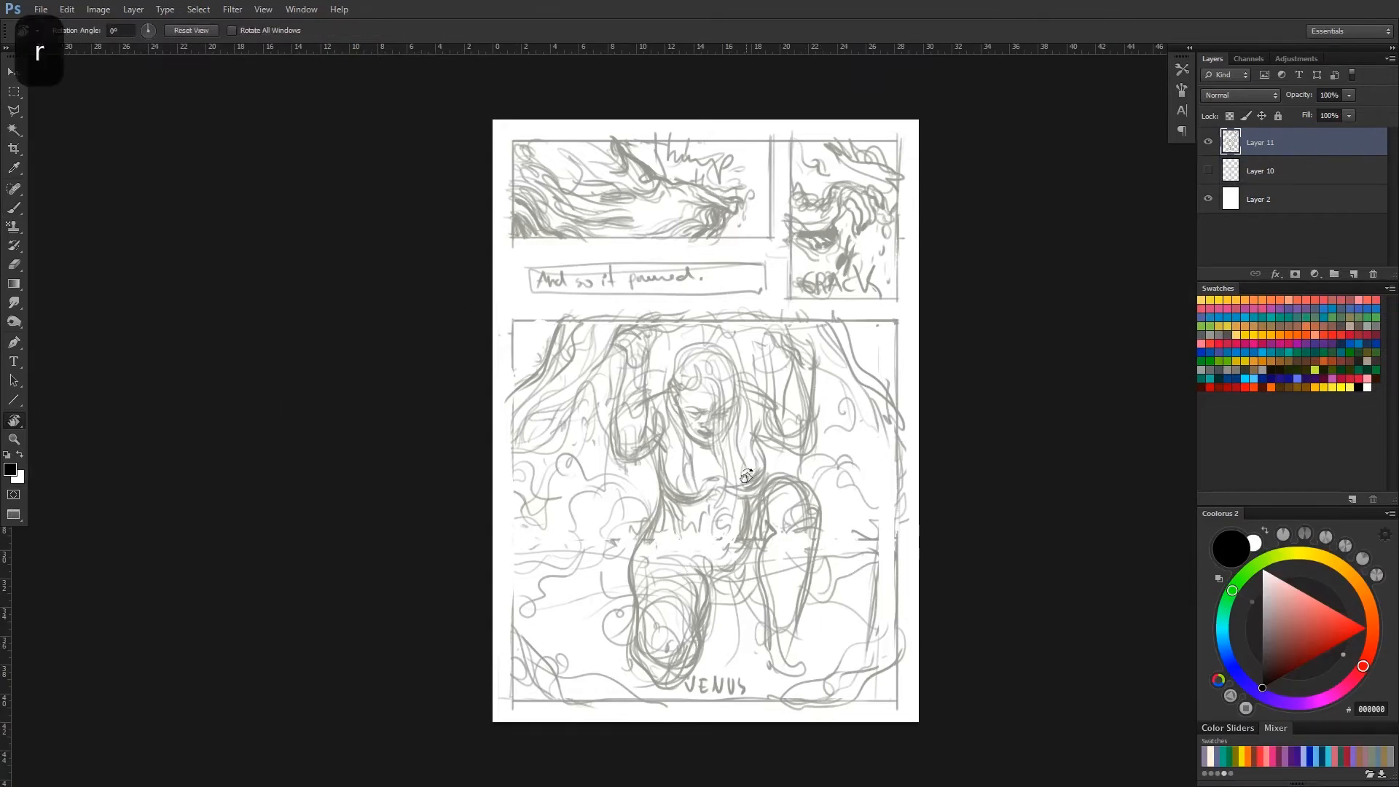
pyautogui.press('h')
pyautogui.moveTo(768, 443); pyautogui.dragTo(643, 409)
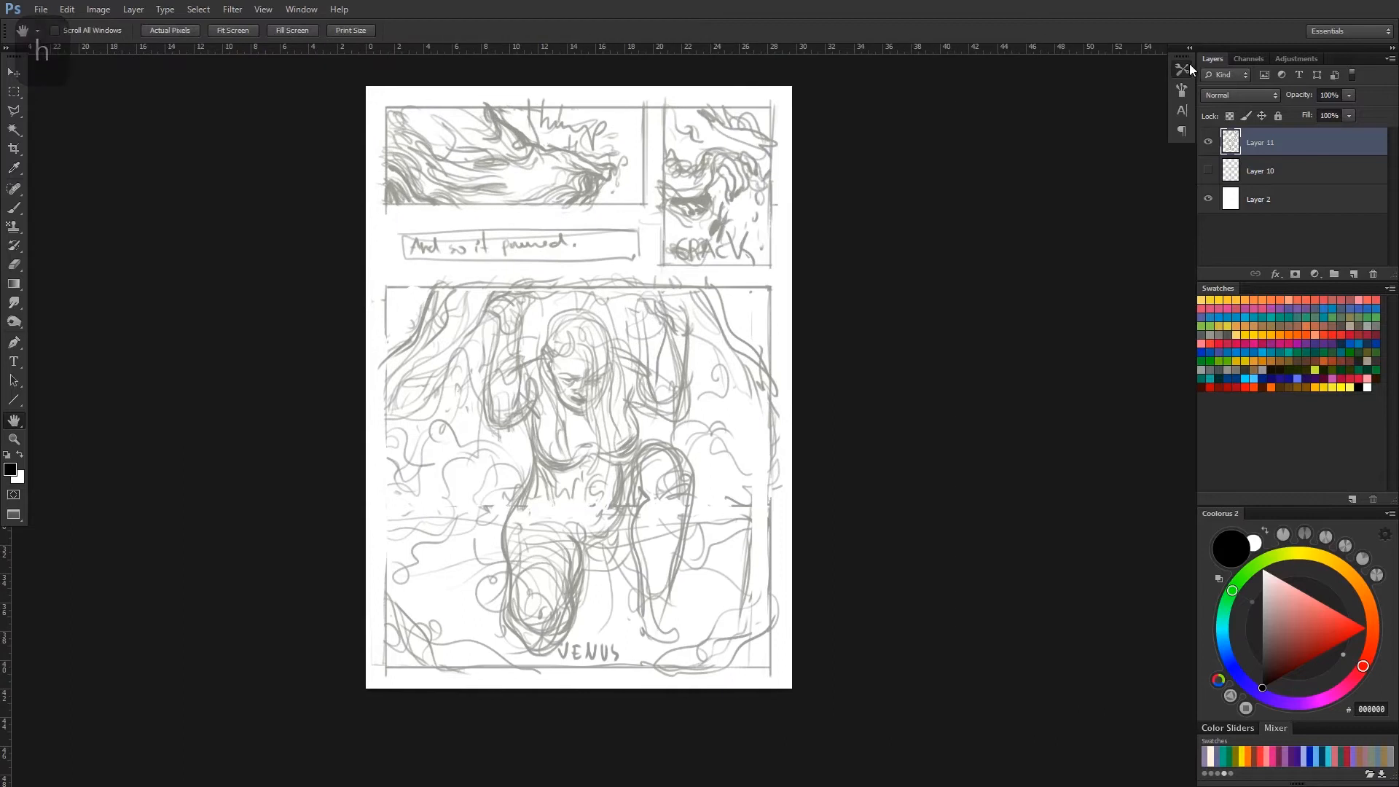
# Expand the tool presets list to view the brushes, collapse it and restore the standard screen mode.
pyautogui.click(1182, 69)
pyautogui.click(1181, 70)
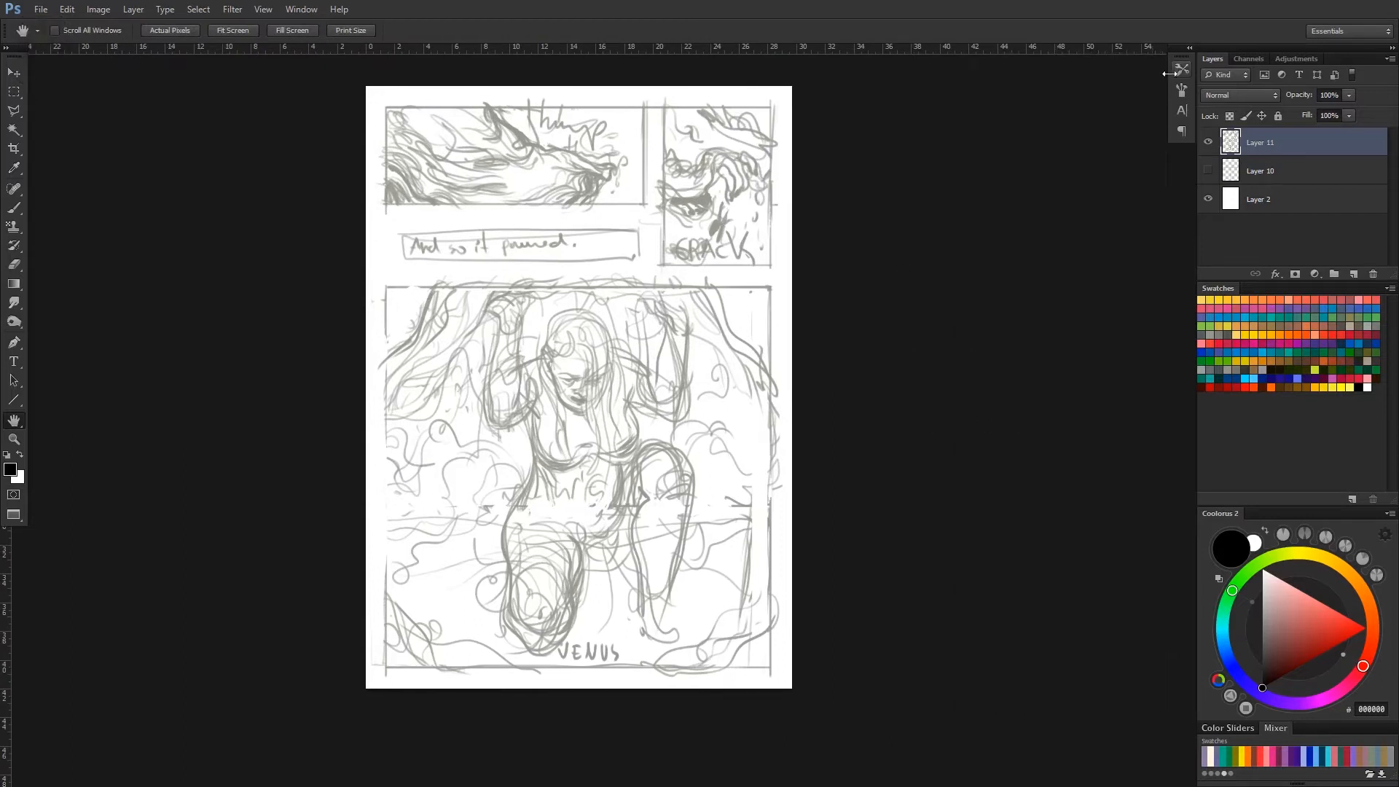
pyautogui.click(1188, 69)
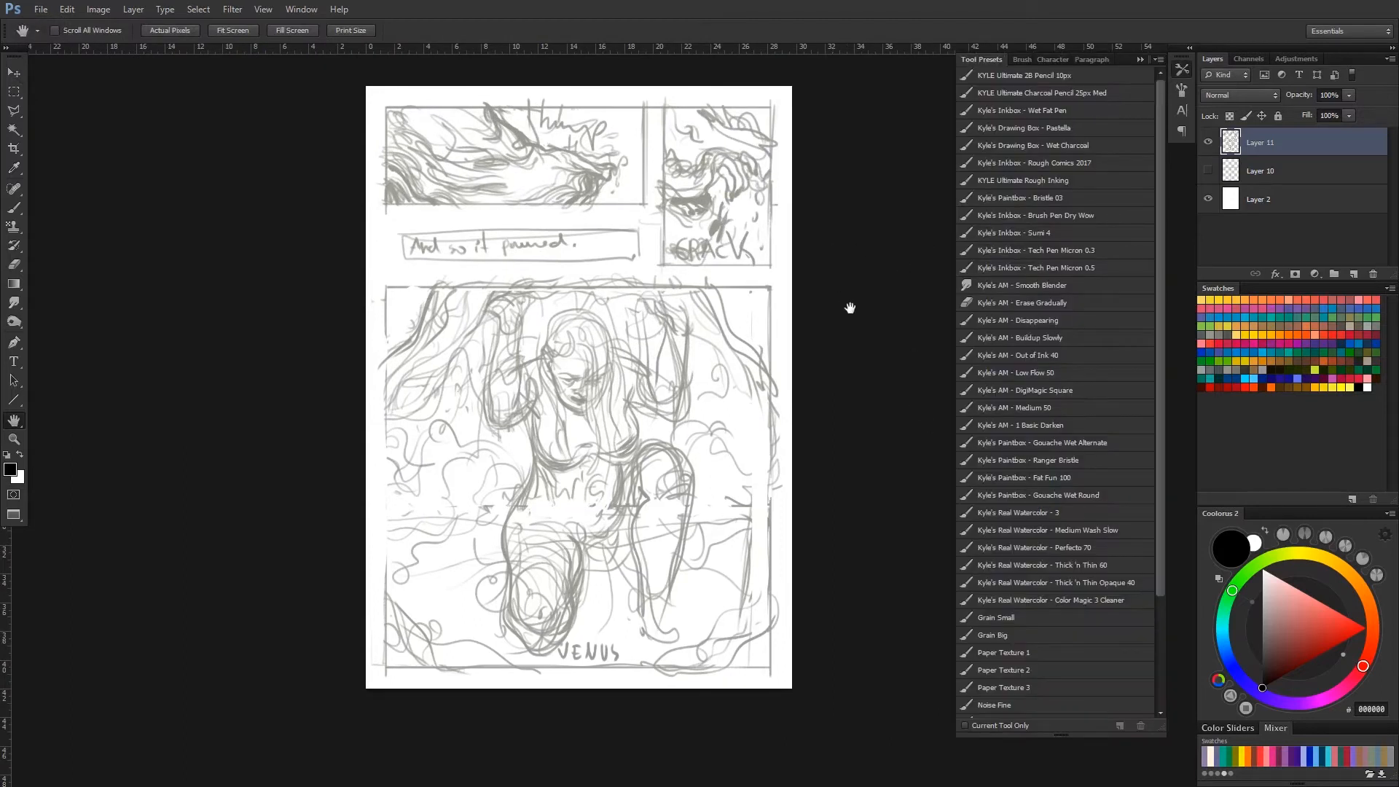
pyautogui.click(1181, 69)
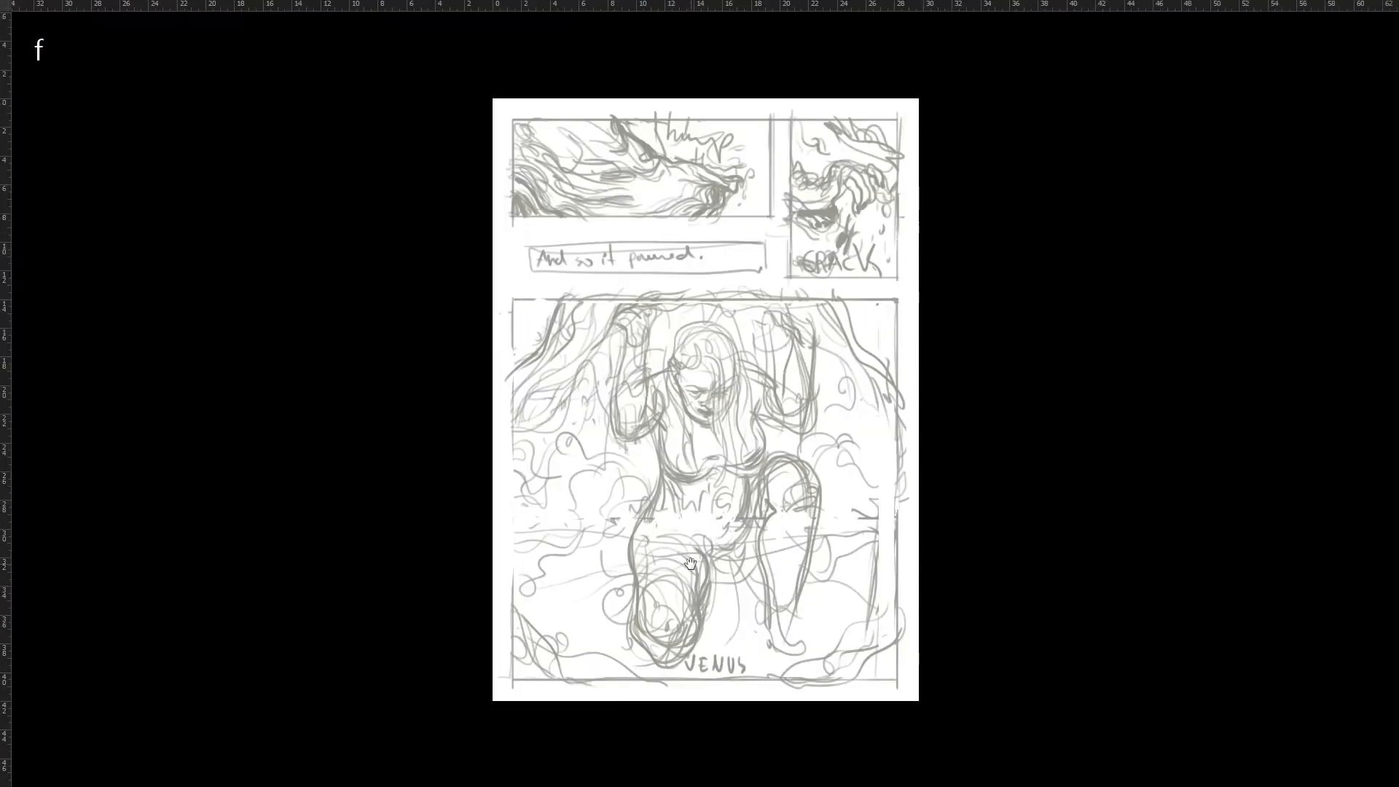
pyautogui.press('f')
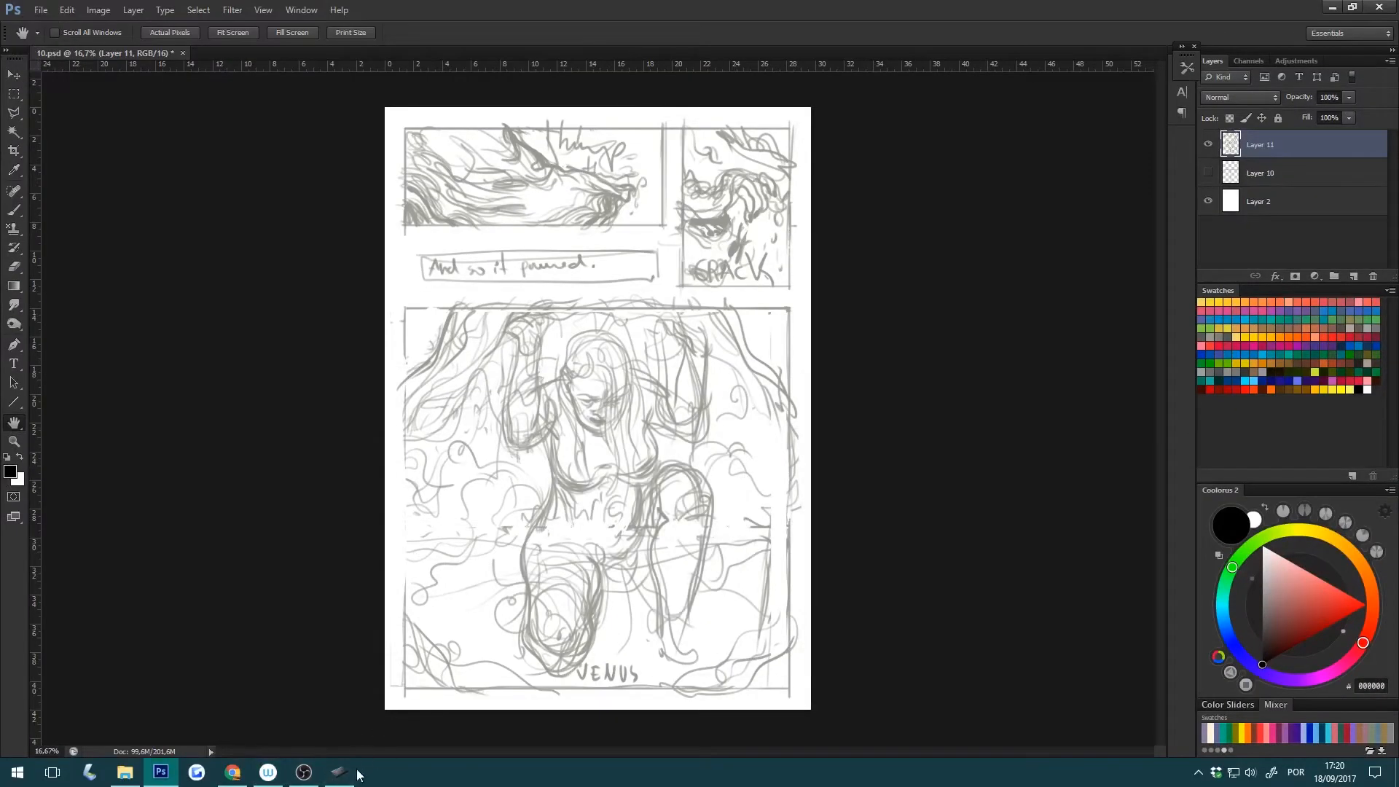
# Switch to Wacom Tablet Properties, examine the ExpressKeys and the functions assignable to the h key, and return to Photoshop with the Hand tool.
pyautogui.click(351, 771)
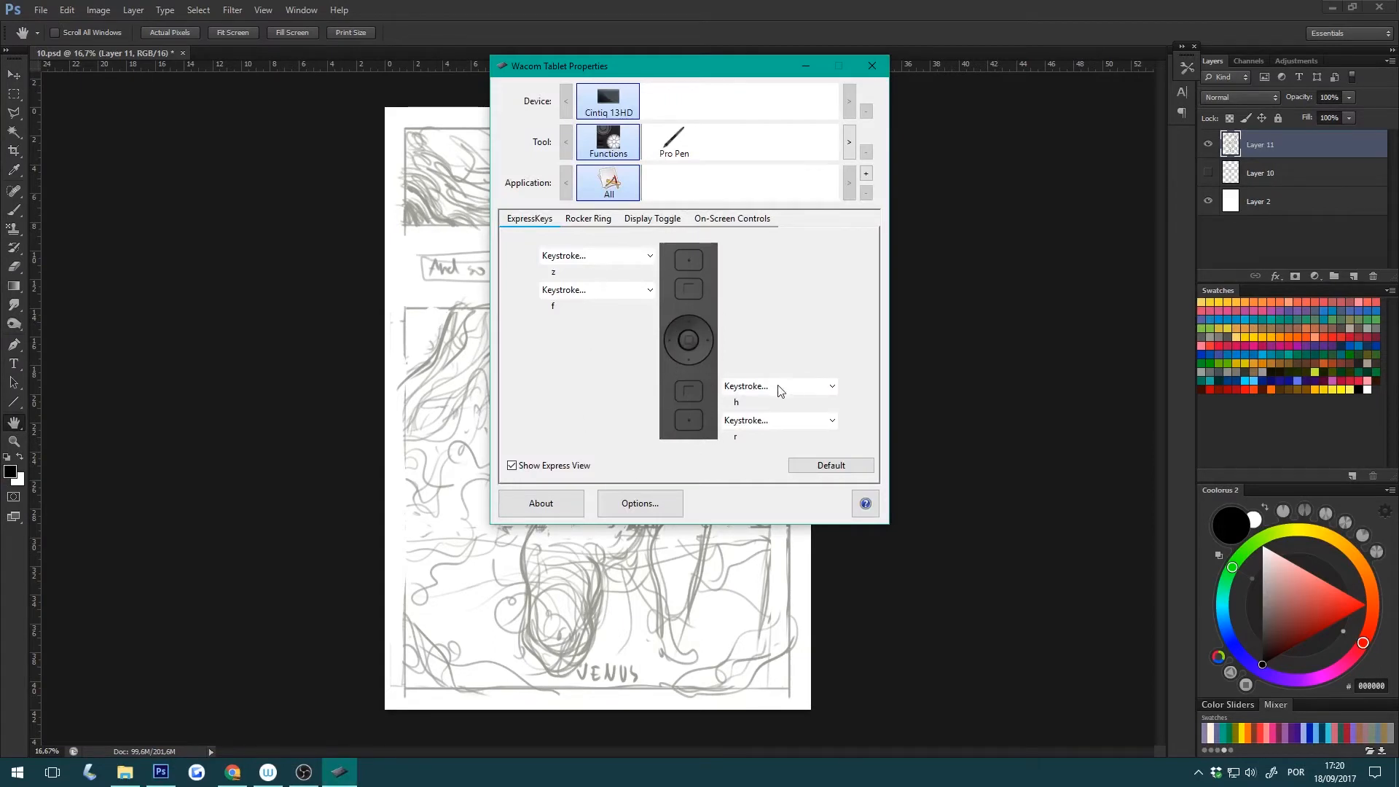
pyautogui.click(804, 67)
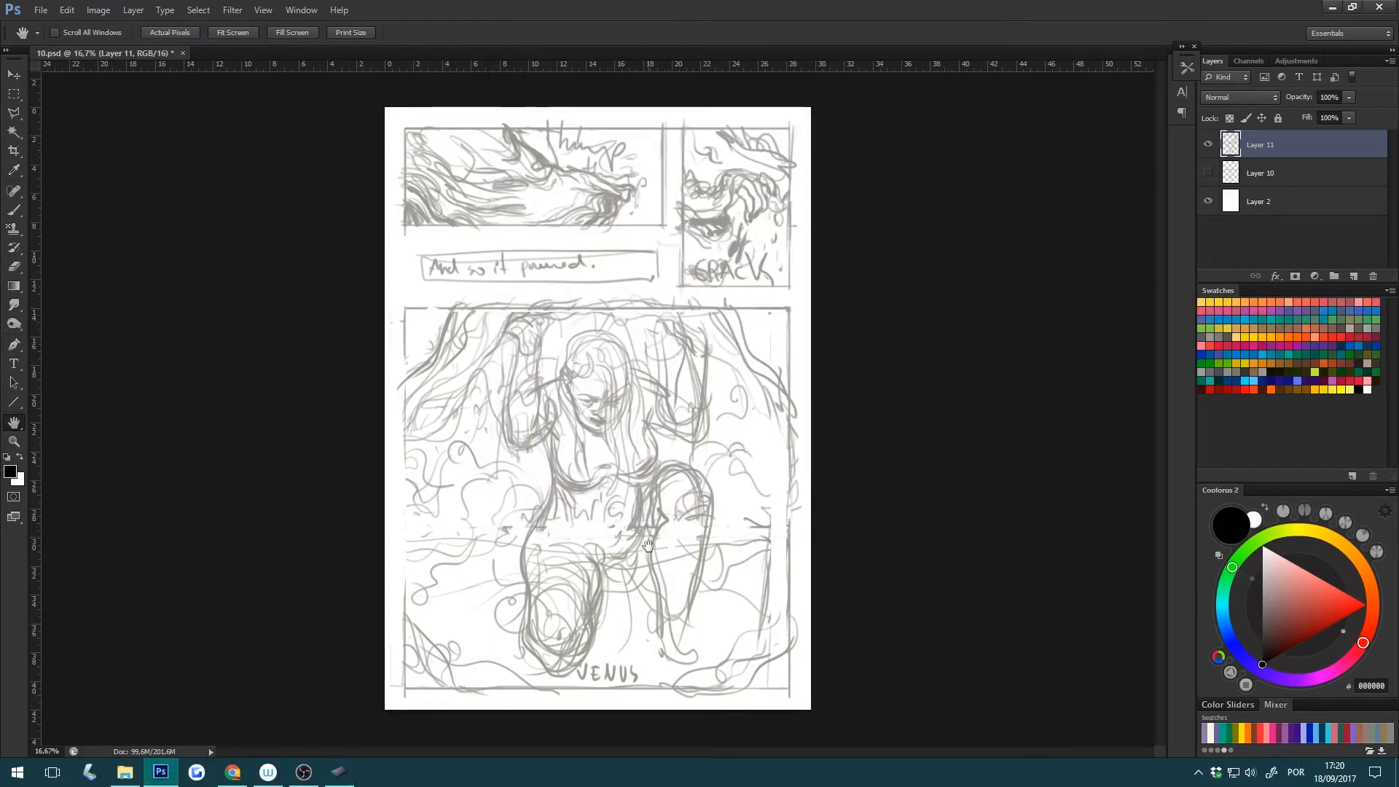
pyautogui.click(339, 772)
pyautogui.click(792, 386)
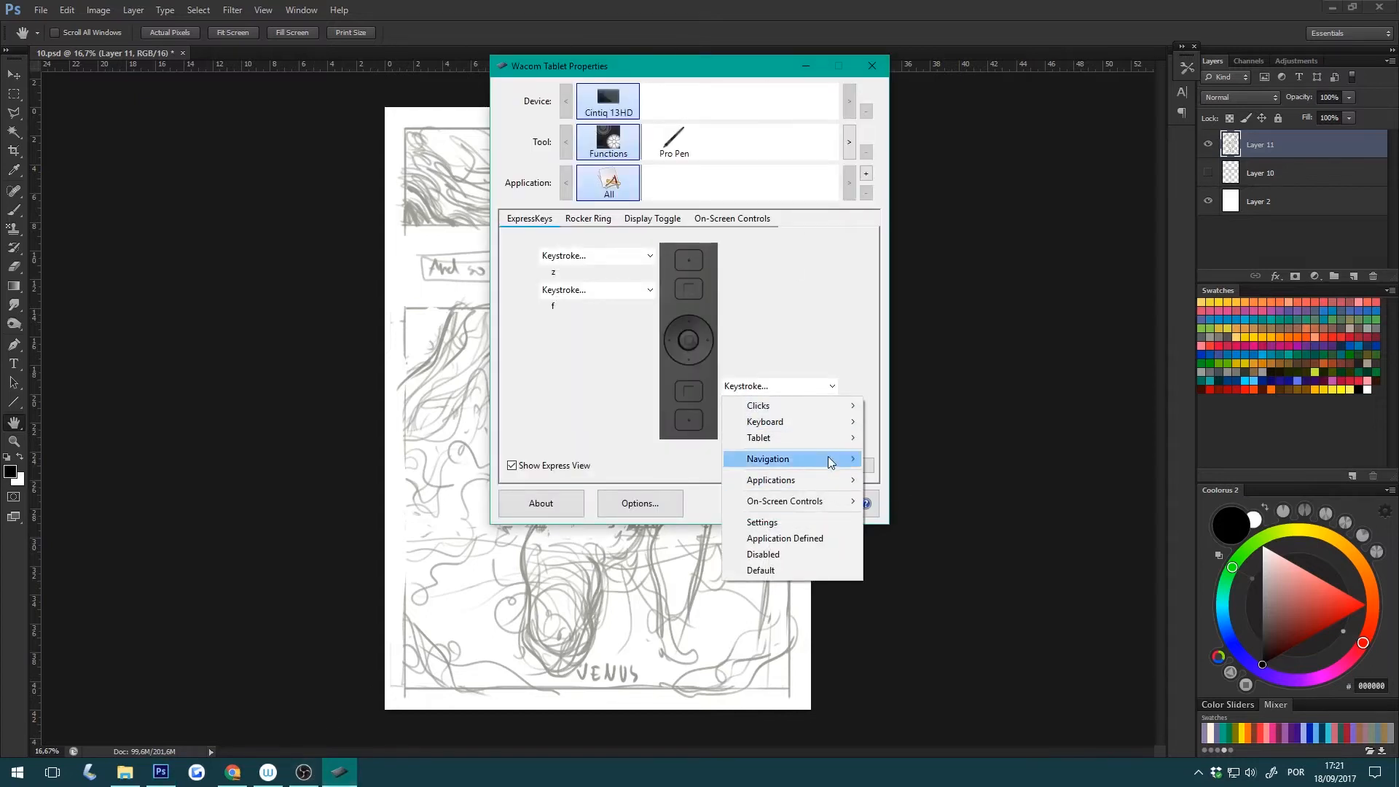
pyautogui.click(806, 67)
pyautogui.press('h')
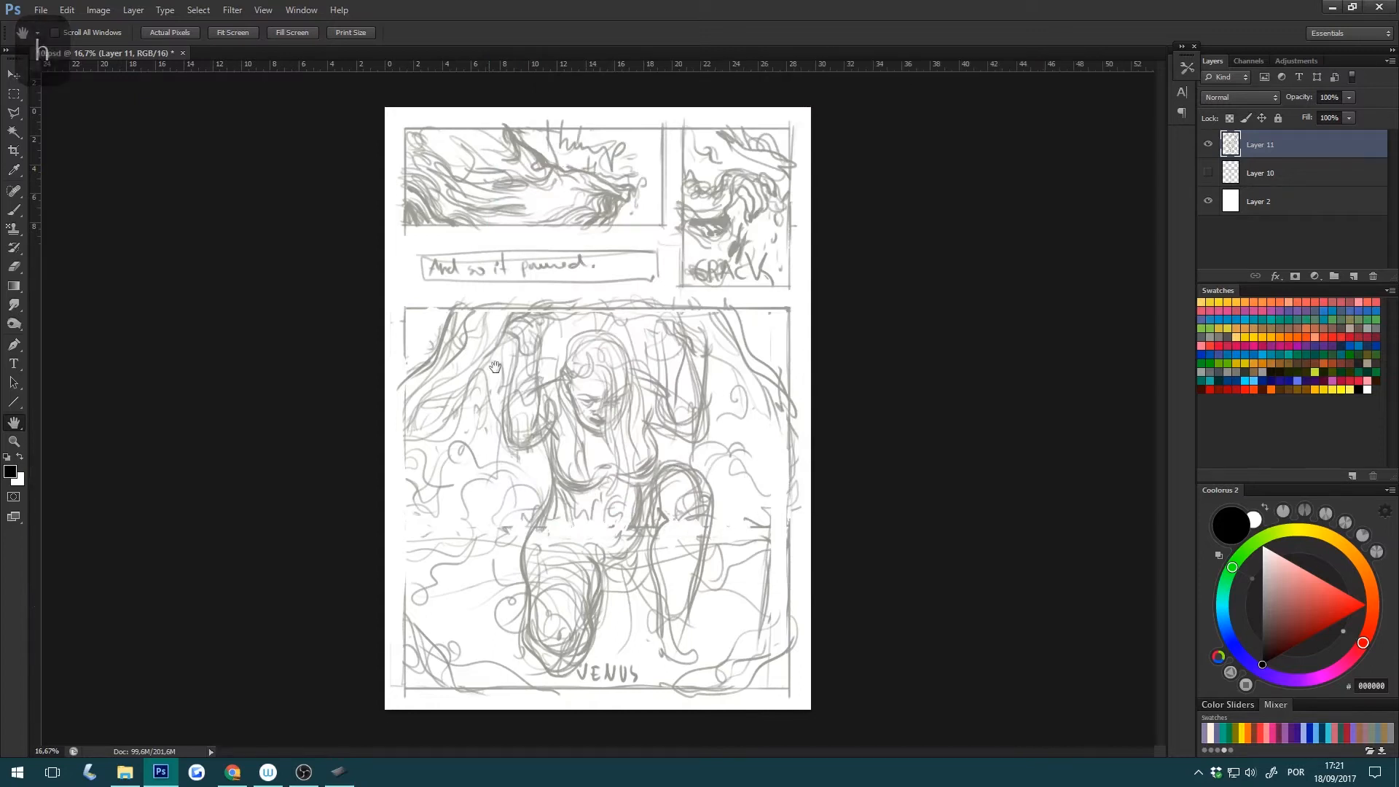
# Open the Keyboard Shortcuts settings, examine the Tools shortcuts through to the last command, and close them without changes.
pyautogui.click(99, 9)
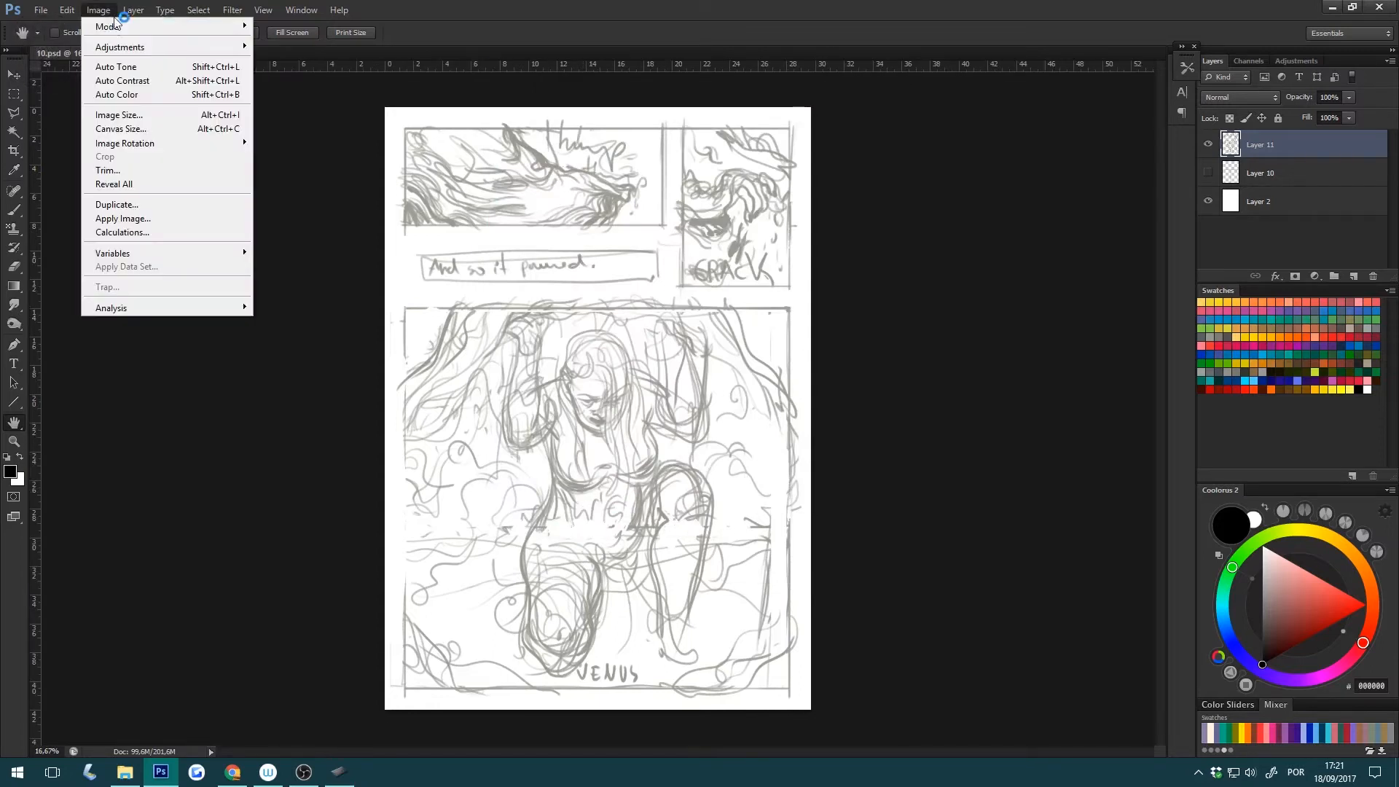
pyautogui.click(66, 9)
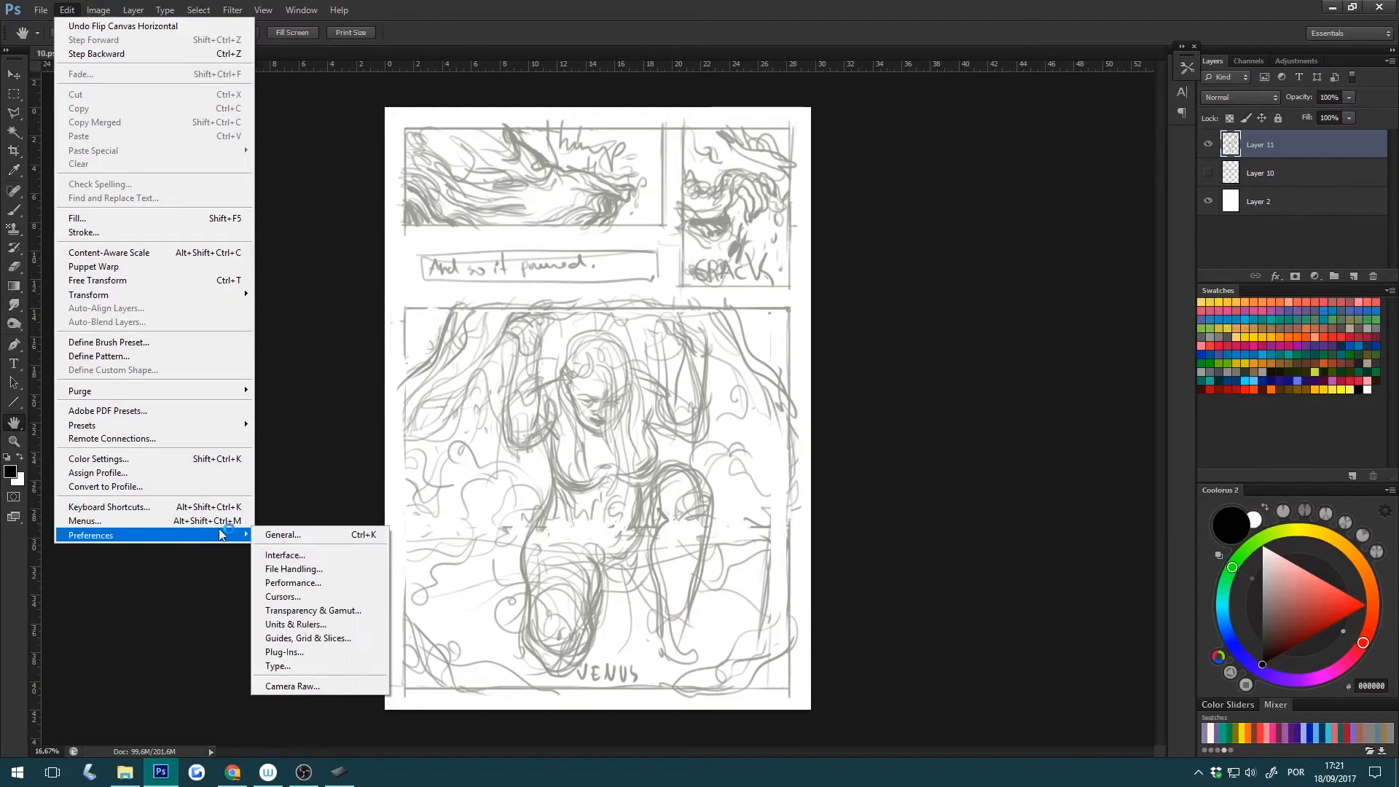
pyautogui.click(209, 509)
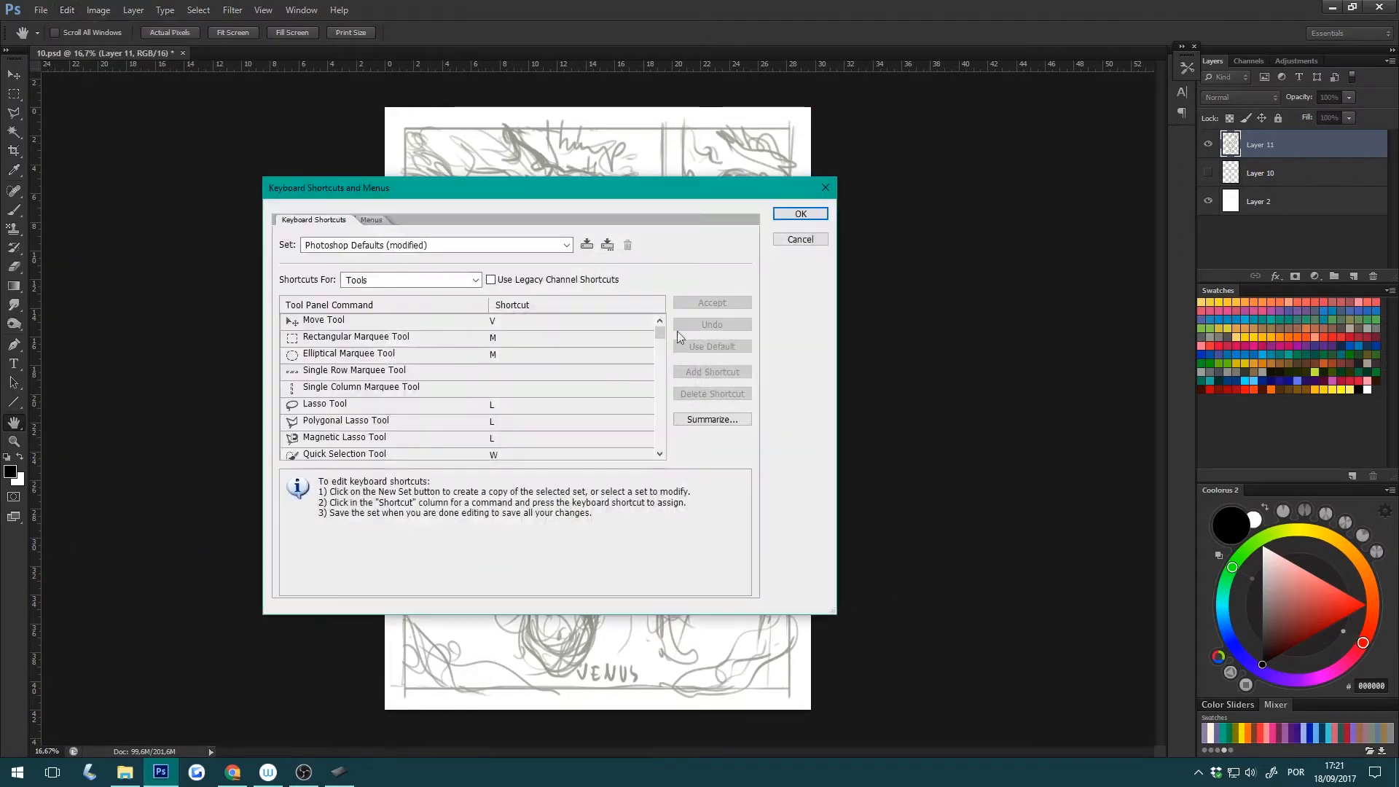
pyautogui.click(339, 772)
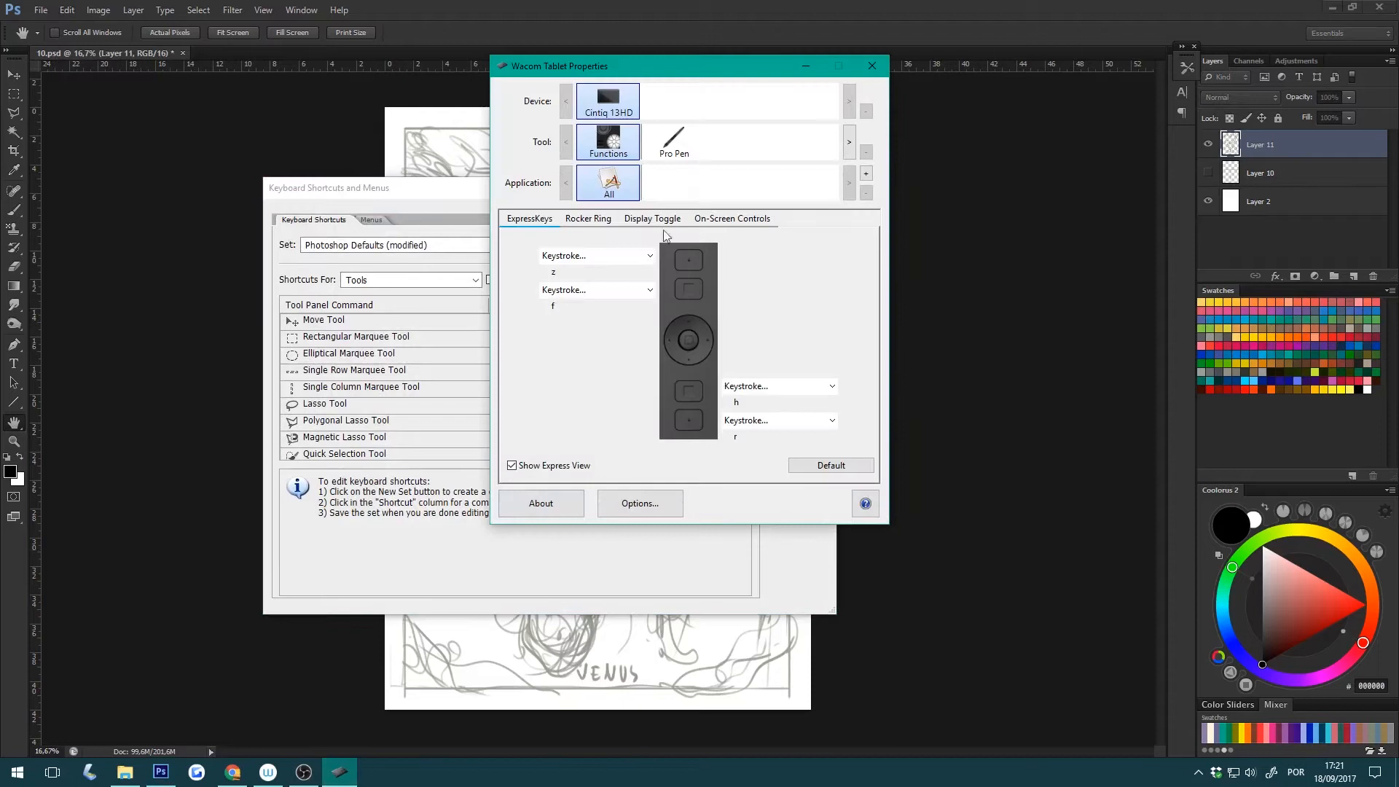
pyautogui.click(422, 206)
pyautogui.moveTo(659, 333); pyautogui.dragTo(663, 448)
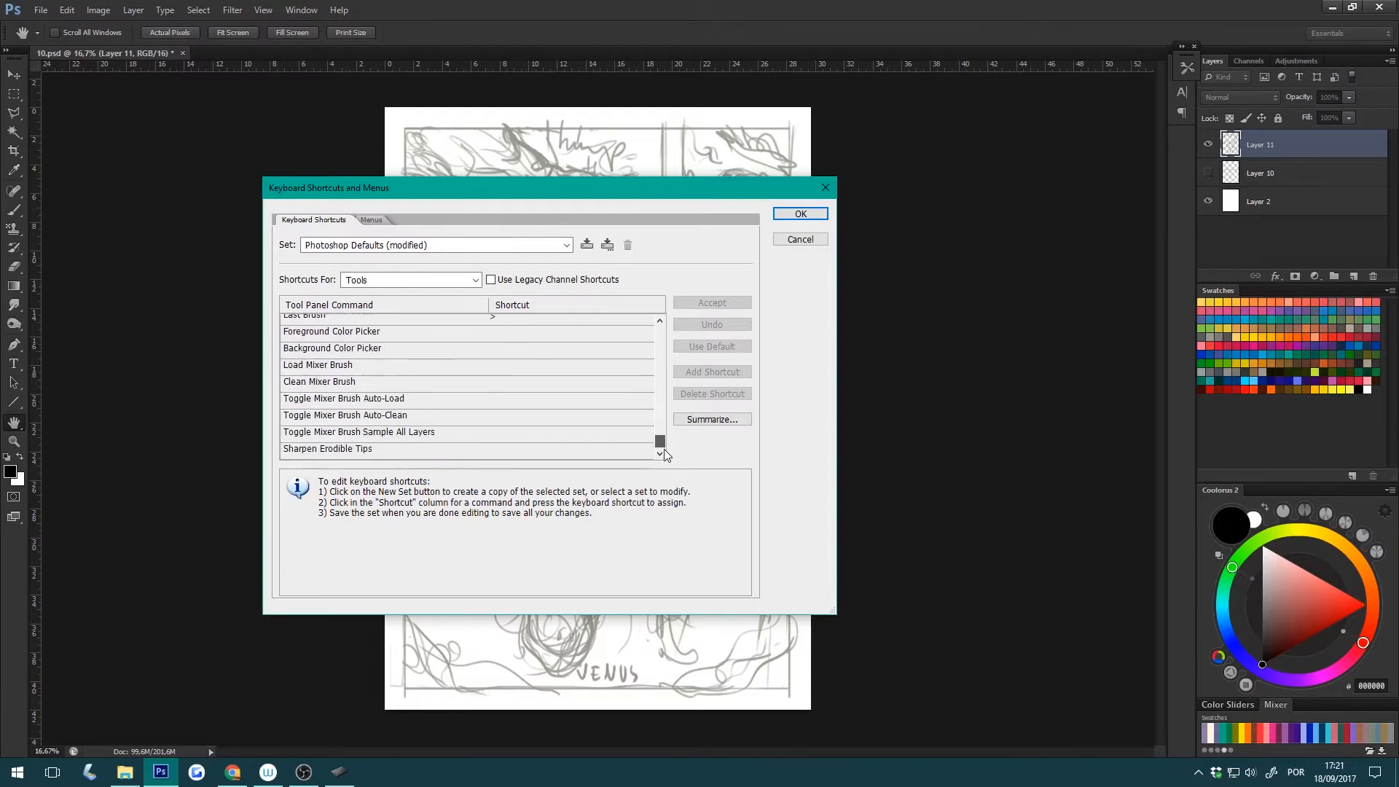
pyautogui.click(799, 240)
# Return to the page after checking the ExpressKeys, demonstrate the Rotate View tool, reset the view and select the Brush tool.
pyautogui.click(337, 765)
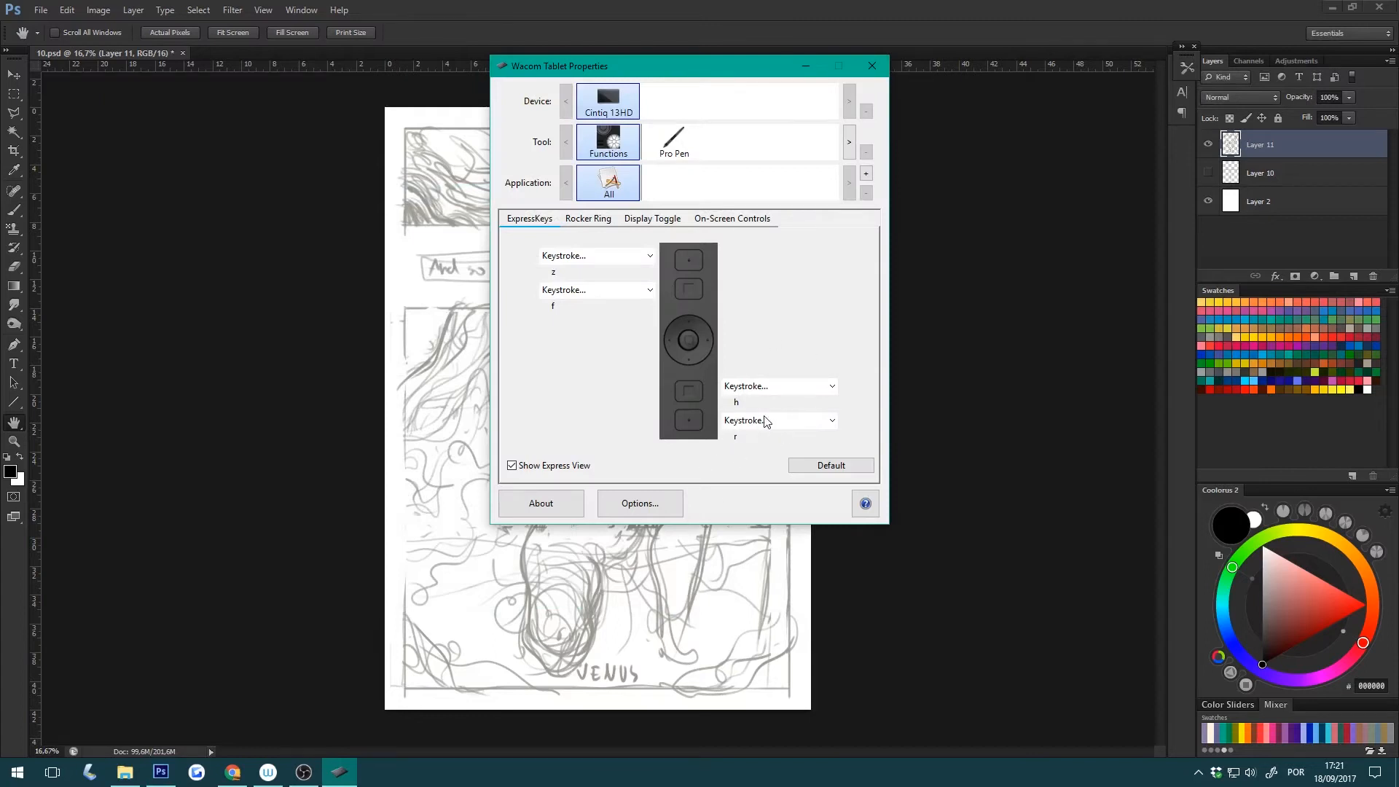
pyautogui.click(761, 42)
pyautogui.press('r')
pyautogui.moveTo(715, 596); pyautogui.dragTo(612, 606)
pyautogui.click(199, 33)
pyautogui.press('b')
# Switch to Wacom Tablet Properties and examine the keystroke definitions of the r and h ExpressKeys.
pyautogui.click(332, 771)
pyautogui.click(827, 421)
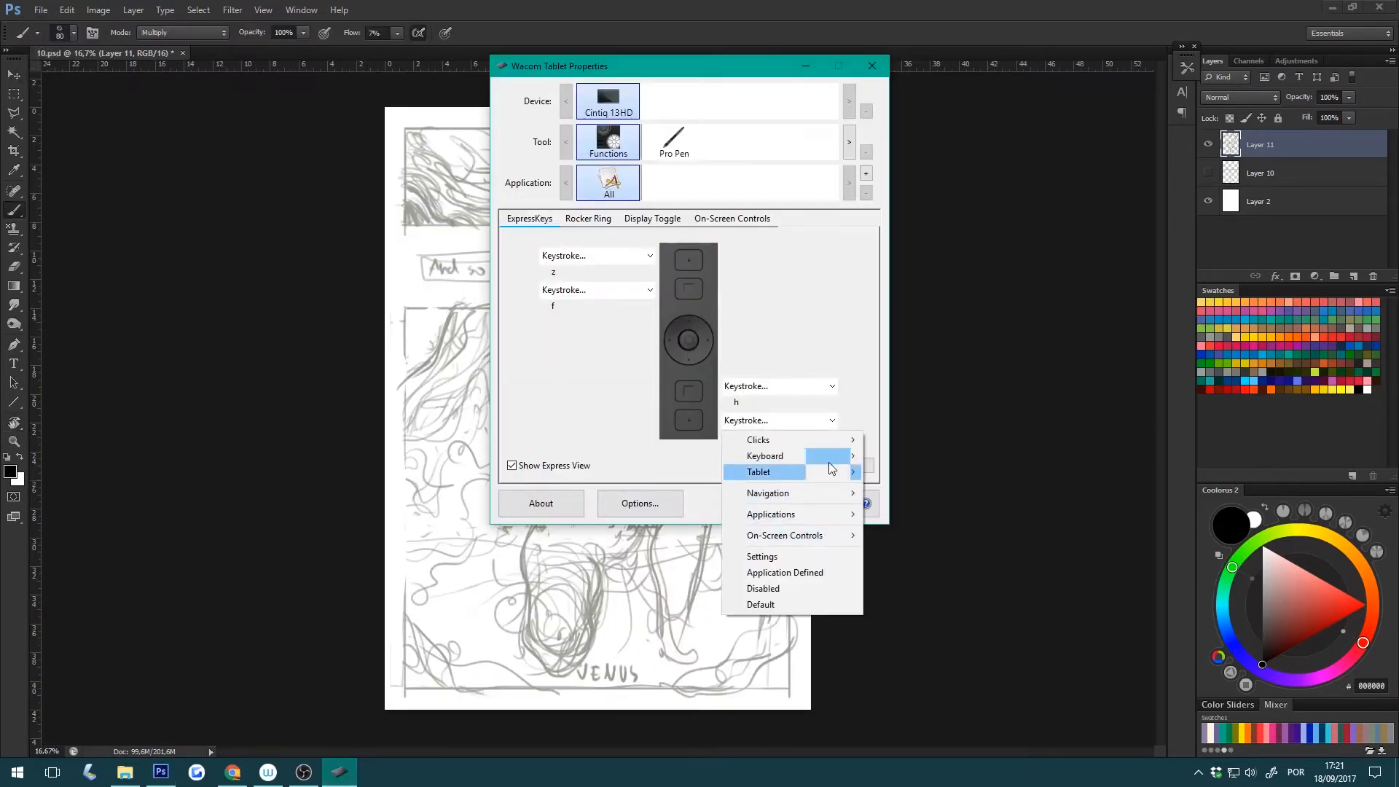
pyautogui.moveTo(801, 456)
pyautogui.click(579, 456)
pyautogui.write('r')
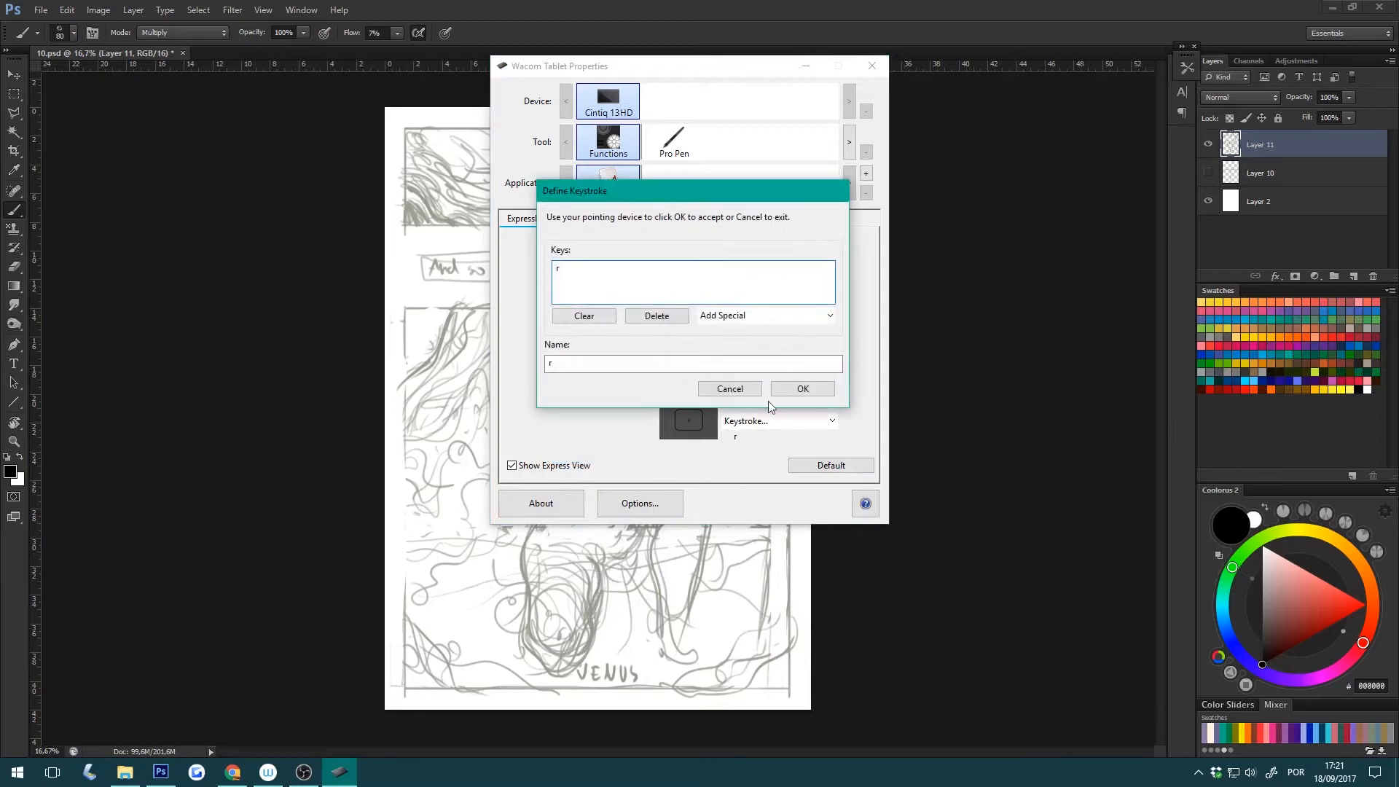
pyautogui.click(775, 388)
pyautogui.click(776, 385)
pyautogui.moveTo(772, 422)
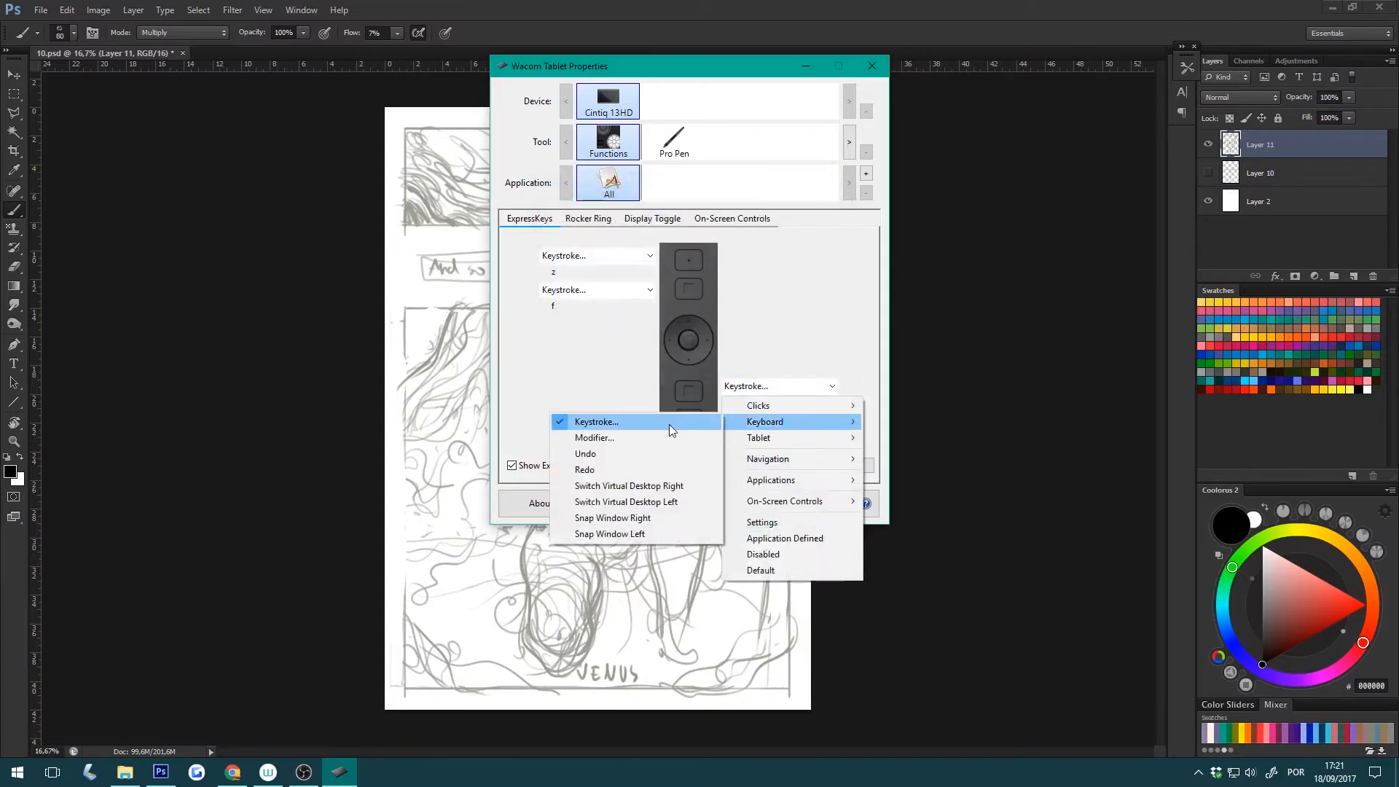
pyautogui.click(670, 422)
pyautogui.write('h')
pyautogui.click(794, 382)
# Examine the keystroke definitions of the f and z ExpressKeys and cancel out of both.
pyautogui.click(601, 290)
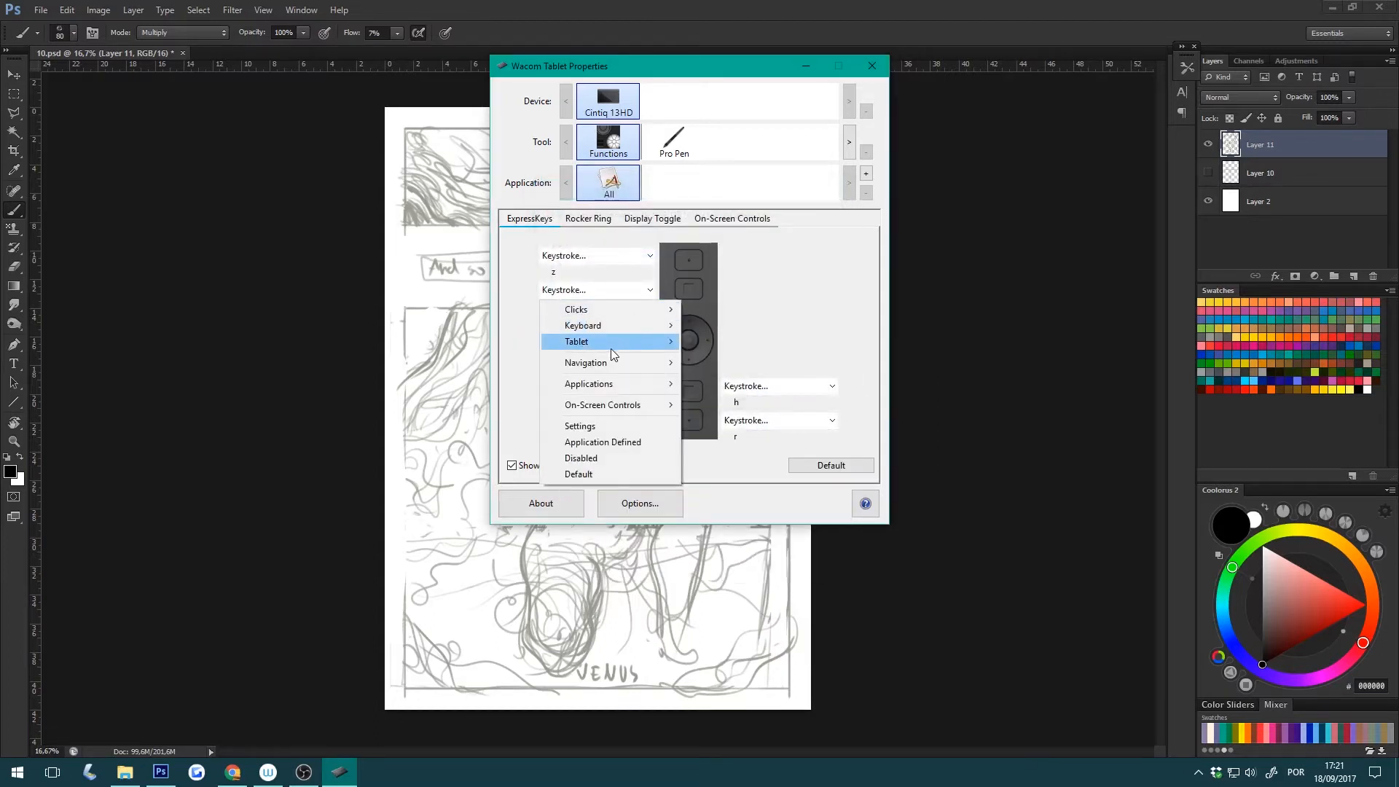
pyautogui.moveTo(583, 325)
pyautogui.click(491, 328)
pyautogui.write('f')
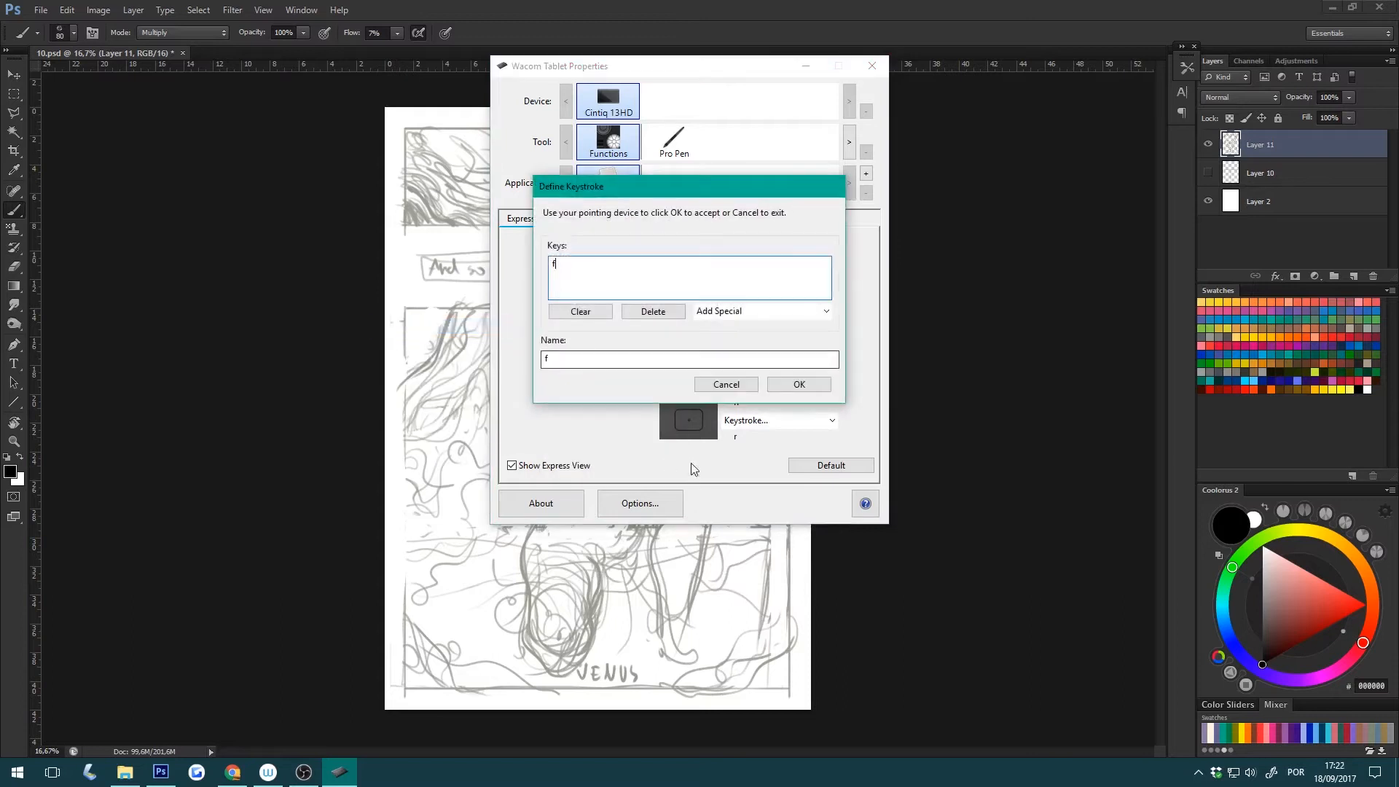
pyautogui.click(728, 386)
pyautogui.click(592, 254)
pyautogui.moveTo(614, 290)
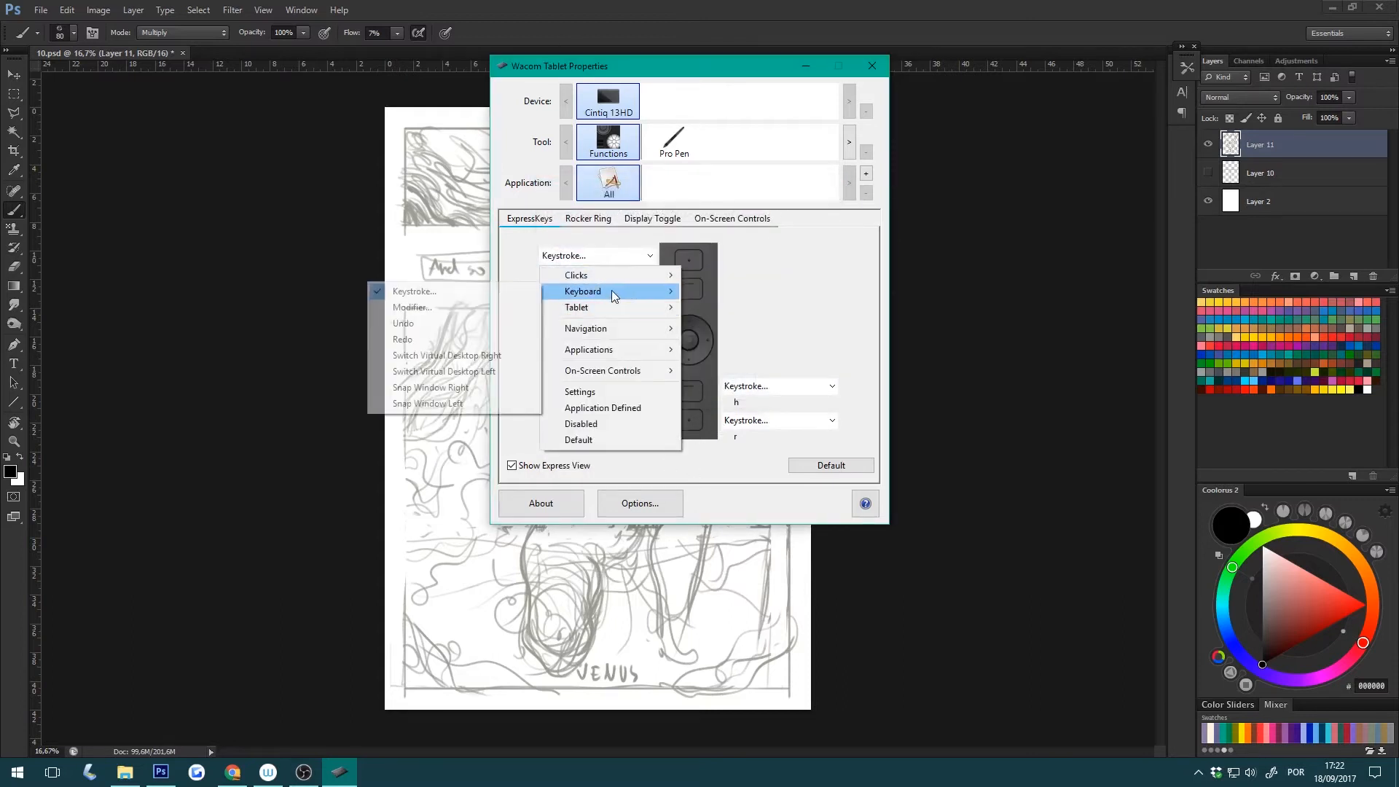
pyautogui.click(475, 292)
pyautogui.write('z')
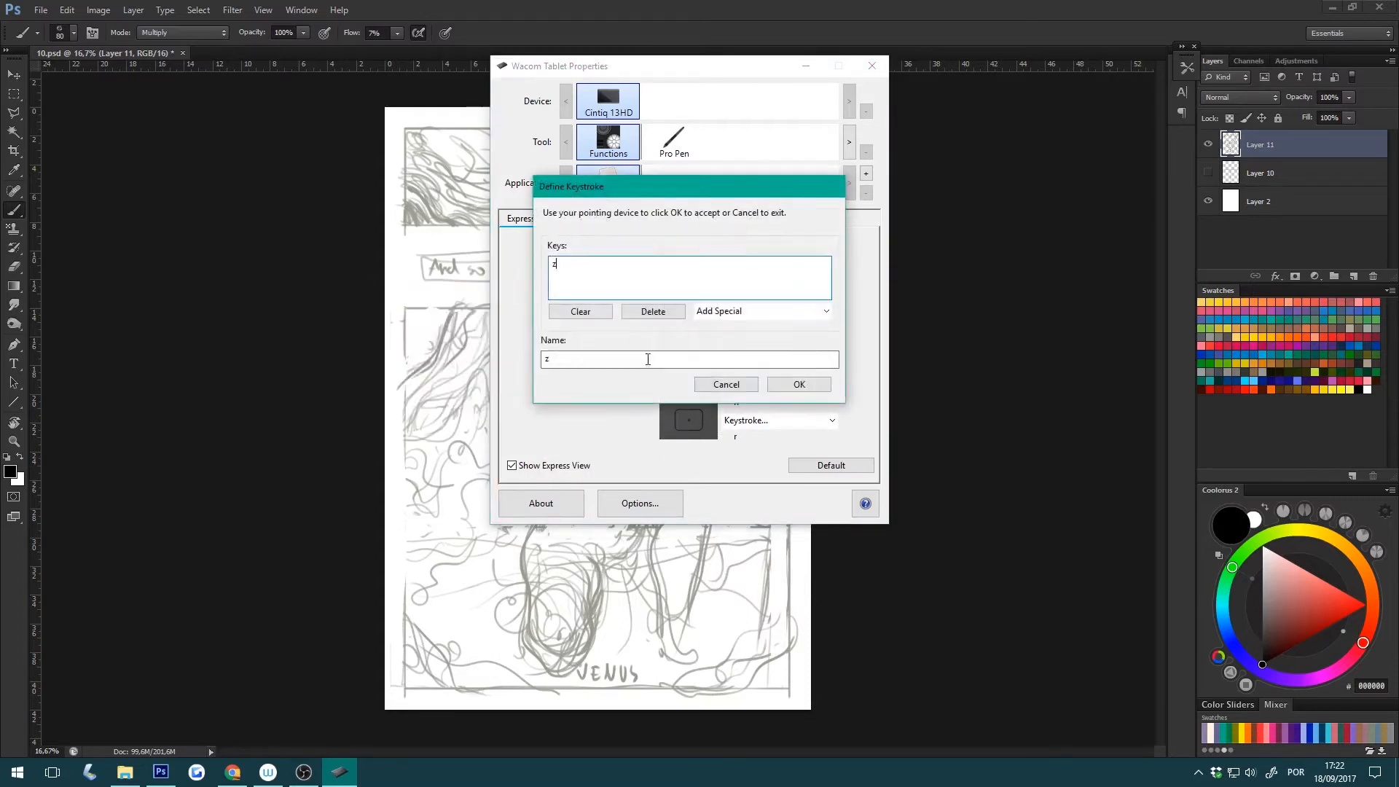
pyautogui.click(726, 385)
# View the Pro Pen settings and the Rocker Ring functions, and display the radial menu briefly.
pyautogui.click(674, 142)
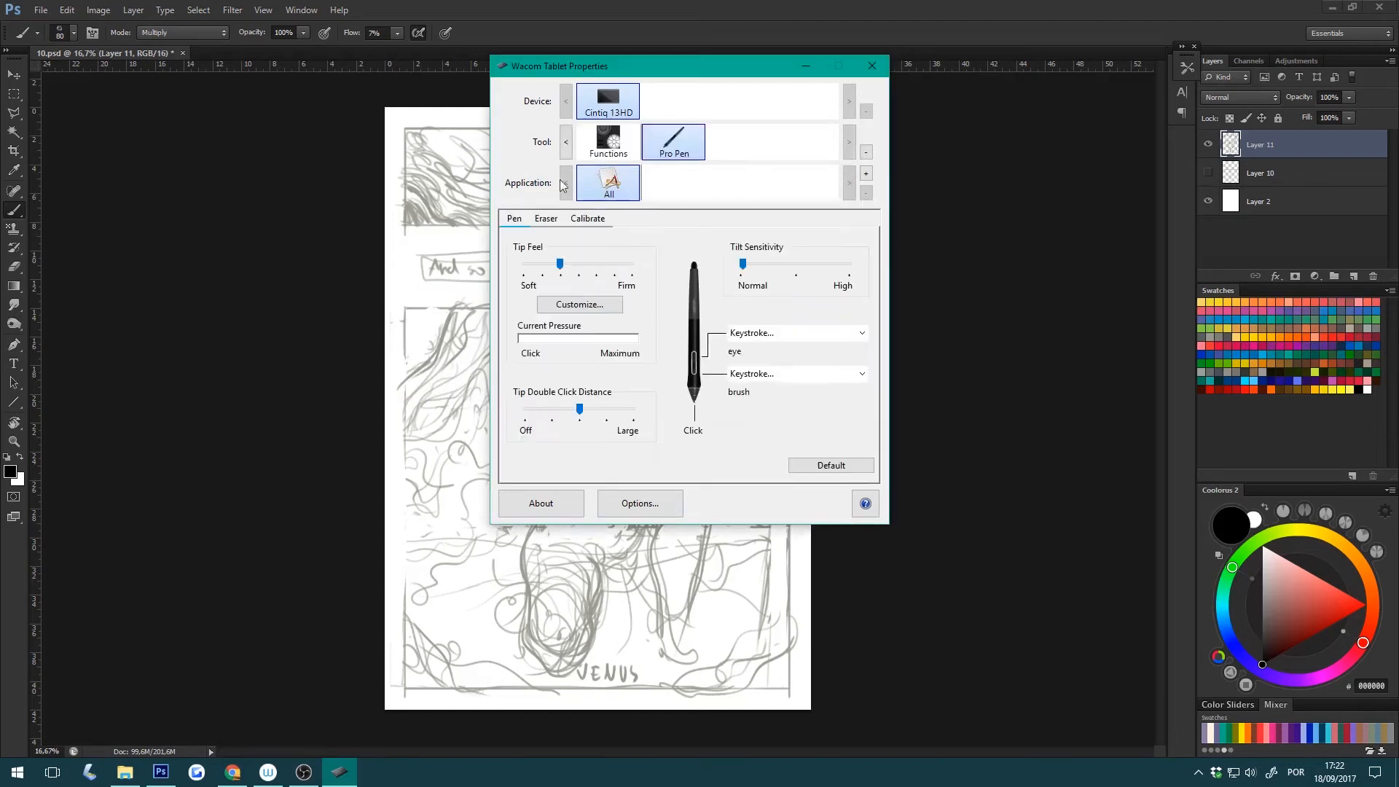
pyautogui.click(608, 142)
pyautogui.click(609, 219)
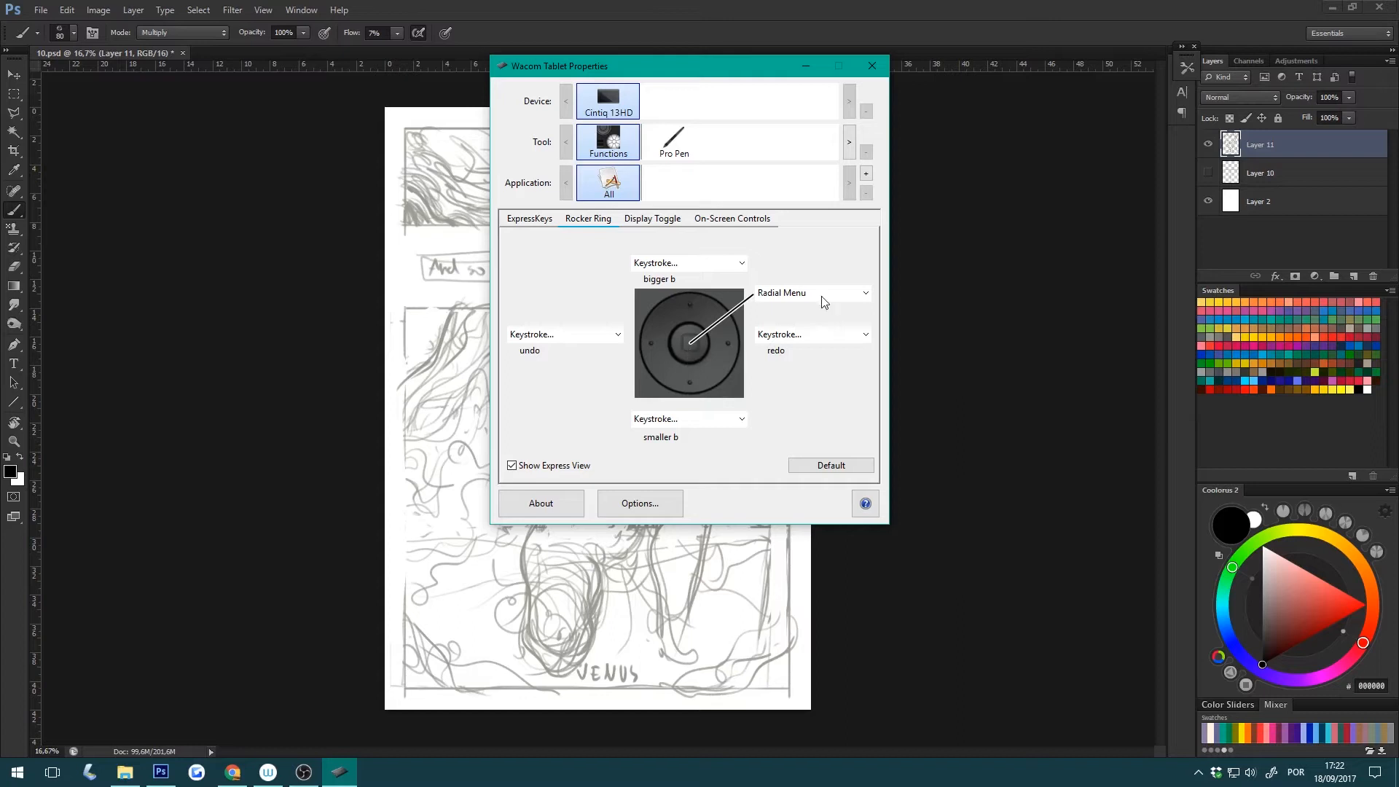
pyautogui.rightClick(825, 405)
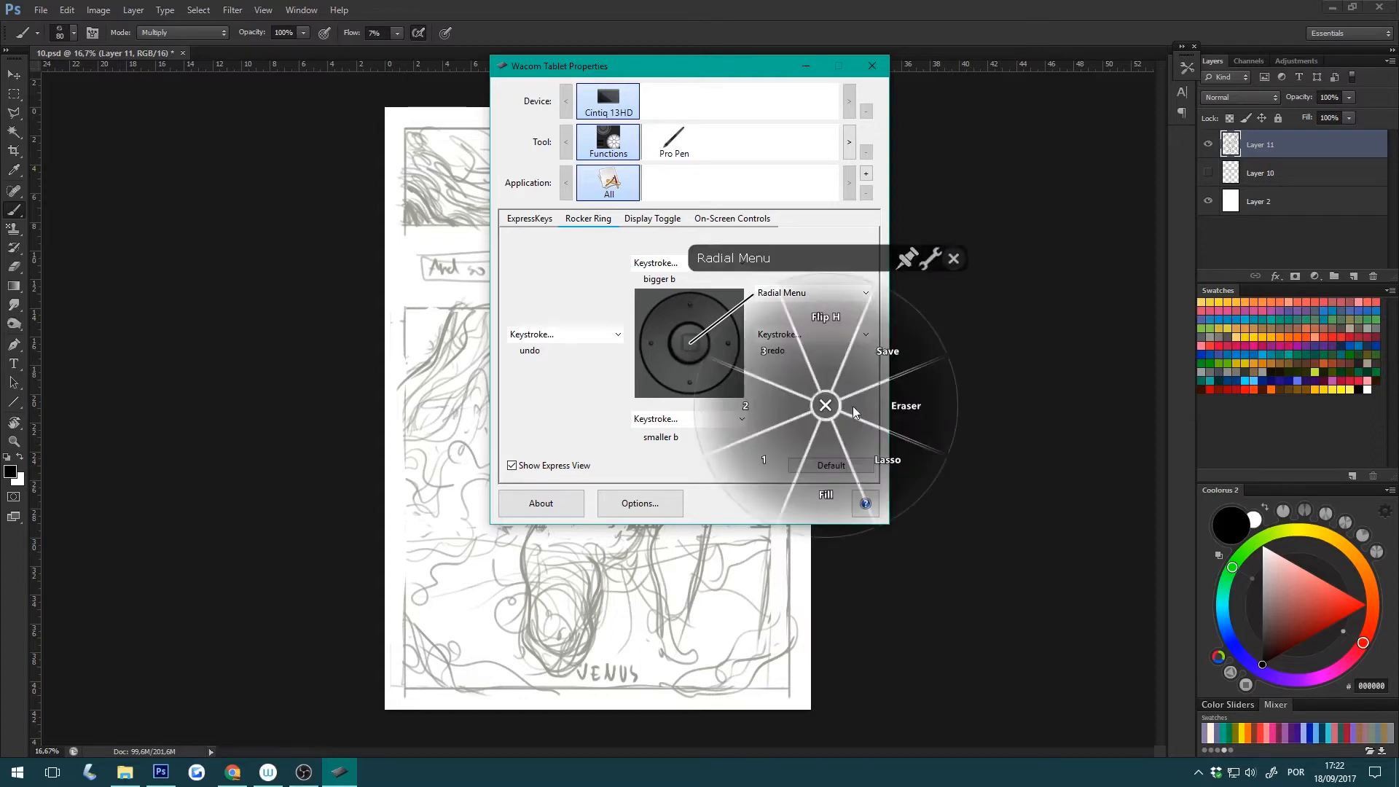
pyautogui.click(954, 258)
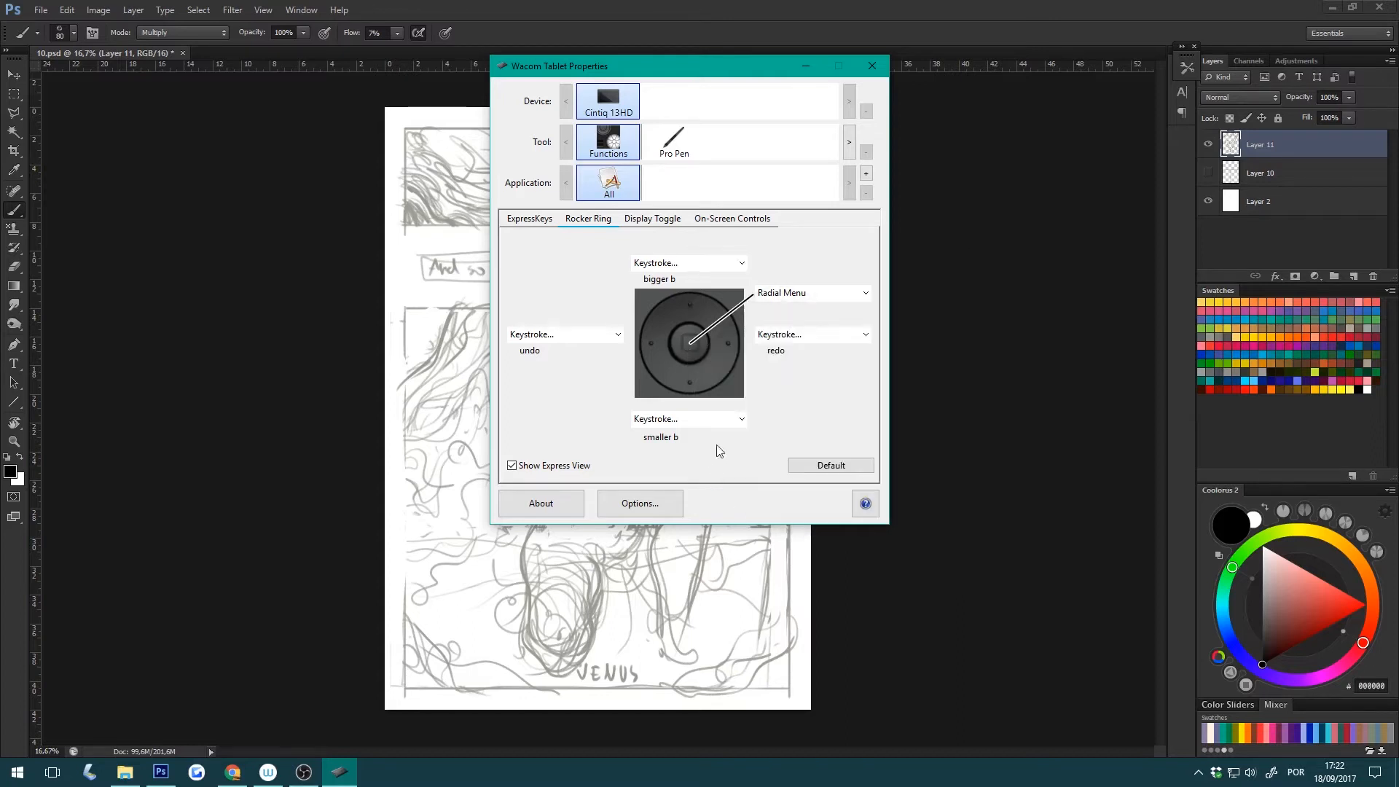
# Examine the keystroke definitions of the Rocker Ring's "bigger b" and "smaller b" functions and cancel out of both.
pyautogui.click(690, 269)
pyautogui.moveTo(715, 303)
pyautogui.click(564, 297)
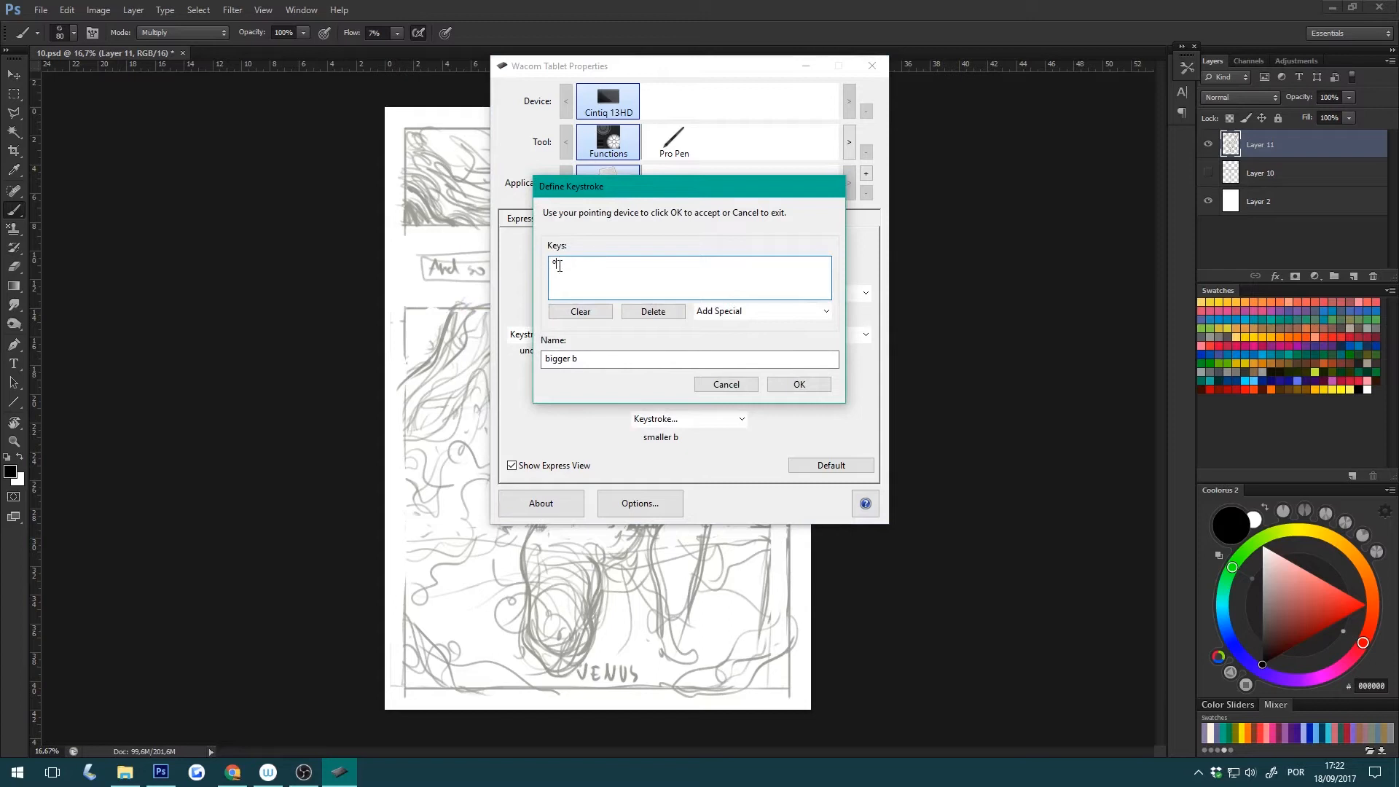
pyautogui.click(724, 386)
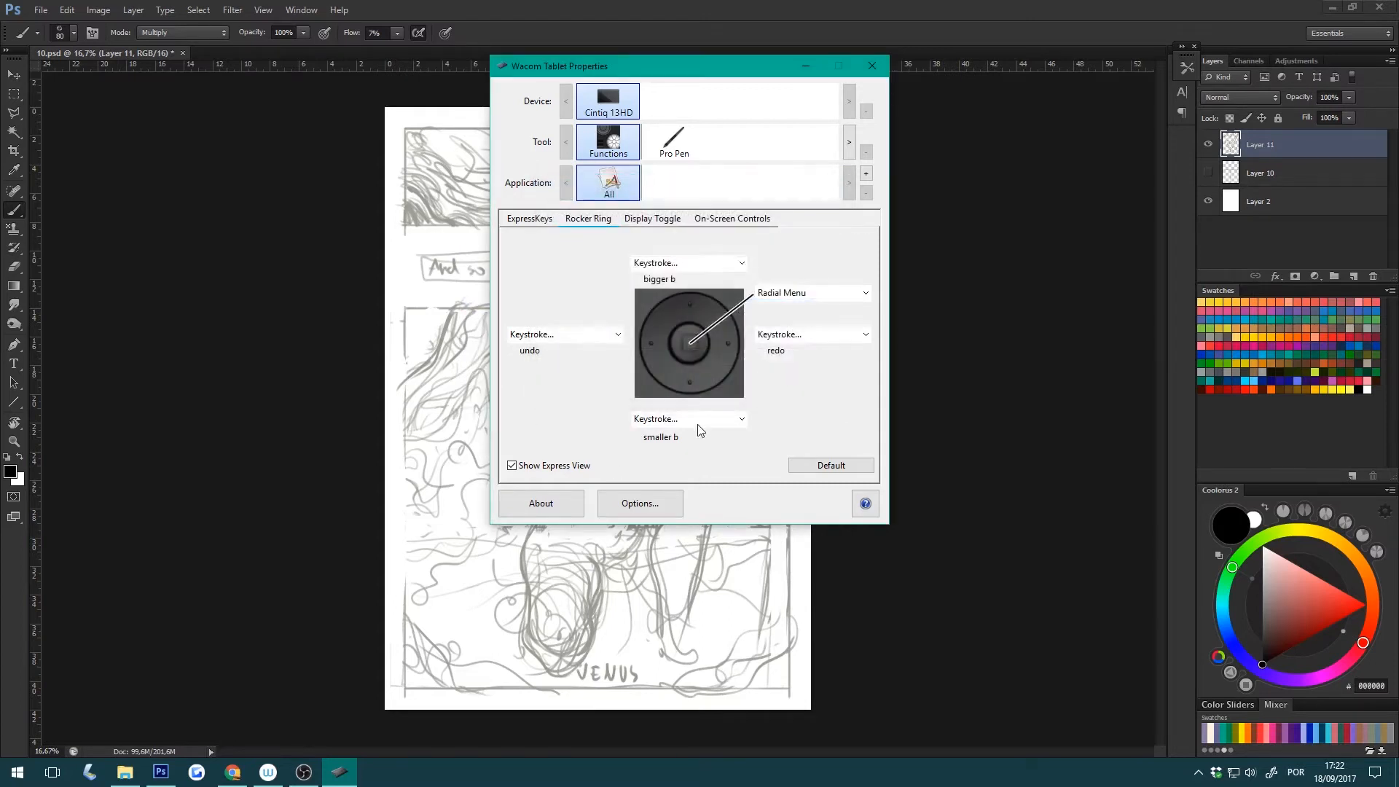
pyautogui.click(699, 427)
pyautogui.moveTo(706, 458)
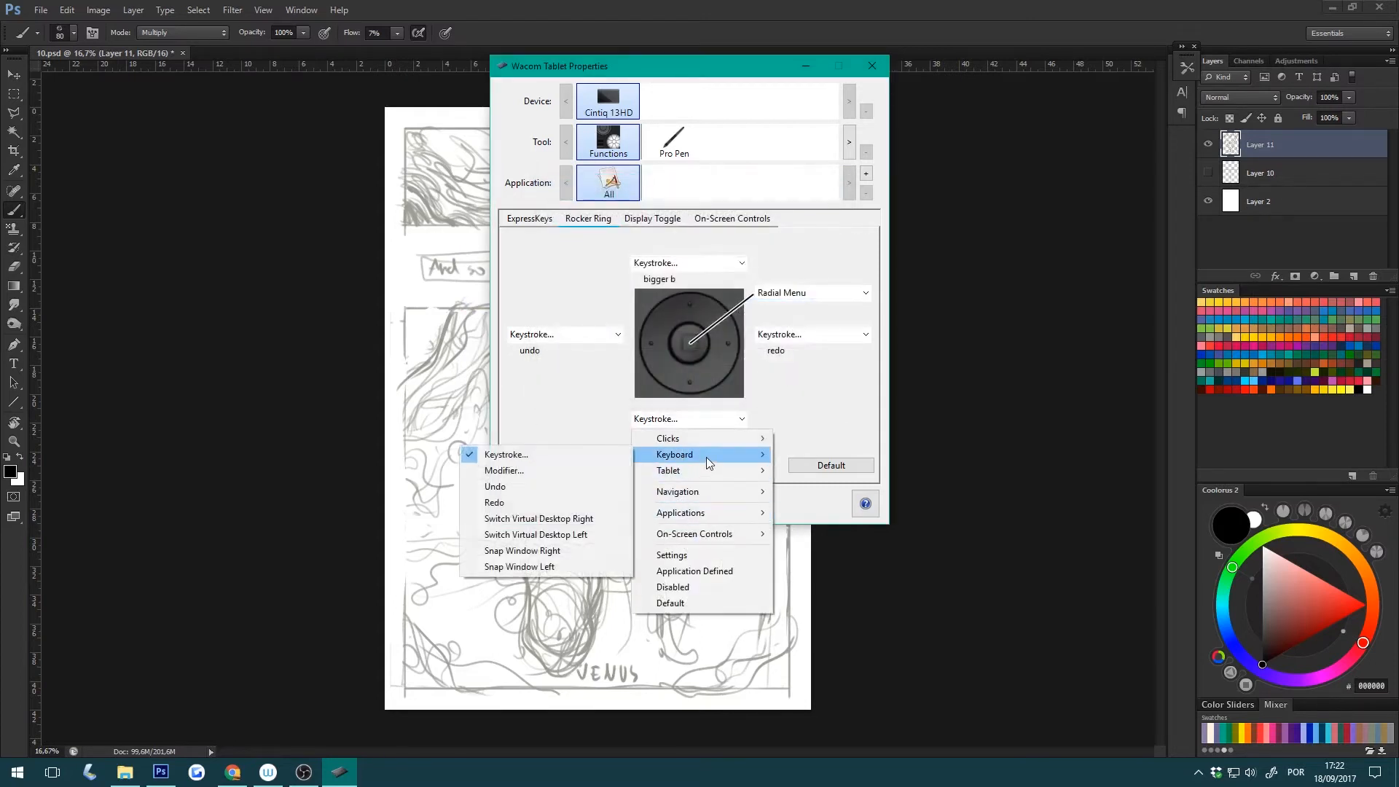
pyautogui.click(538, 453)
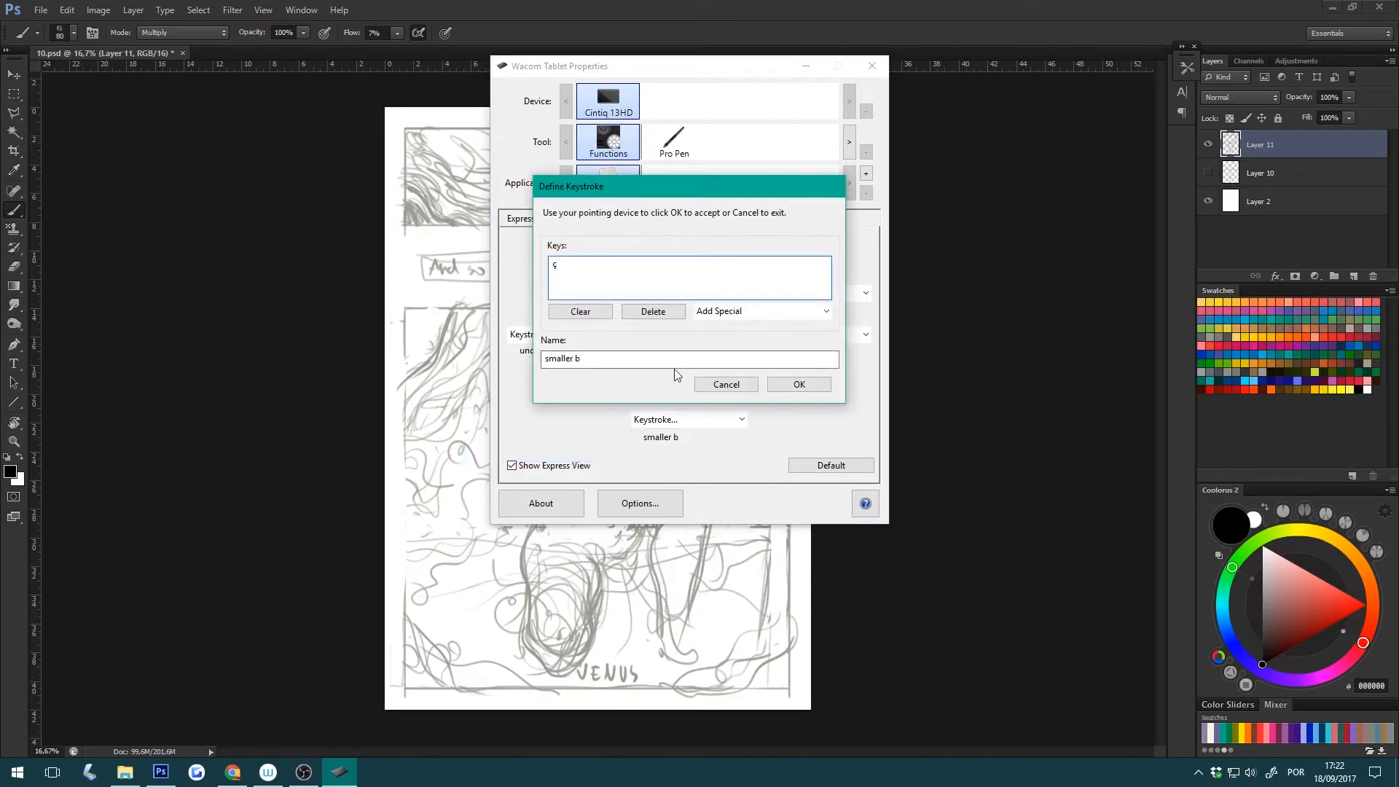
pyautogui.click(725, 384)
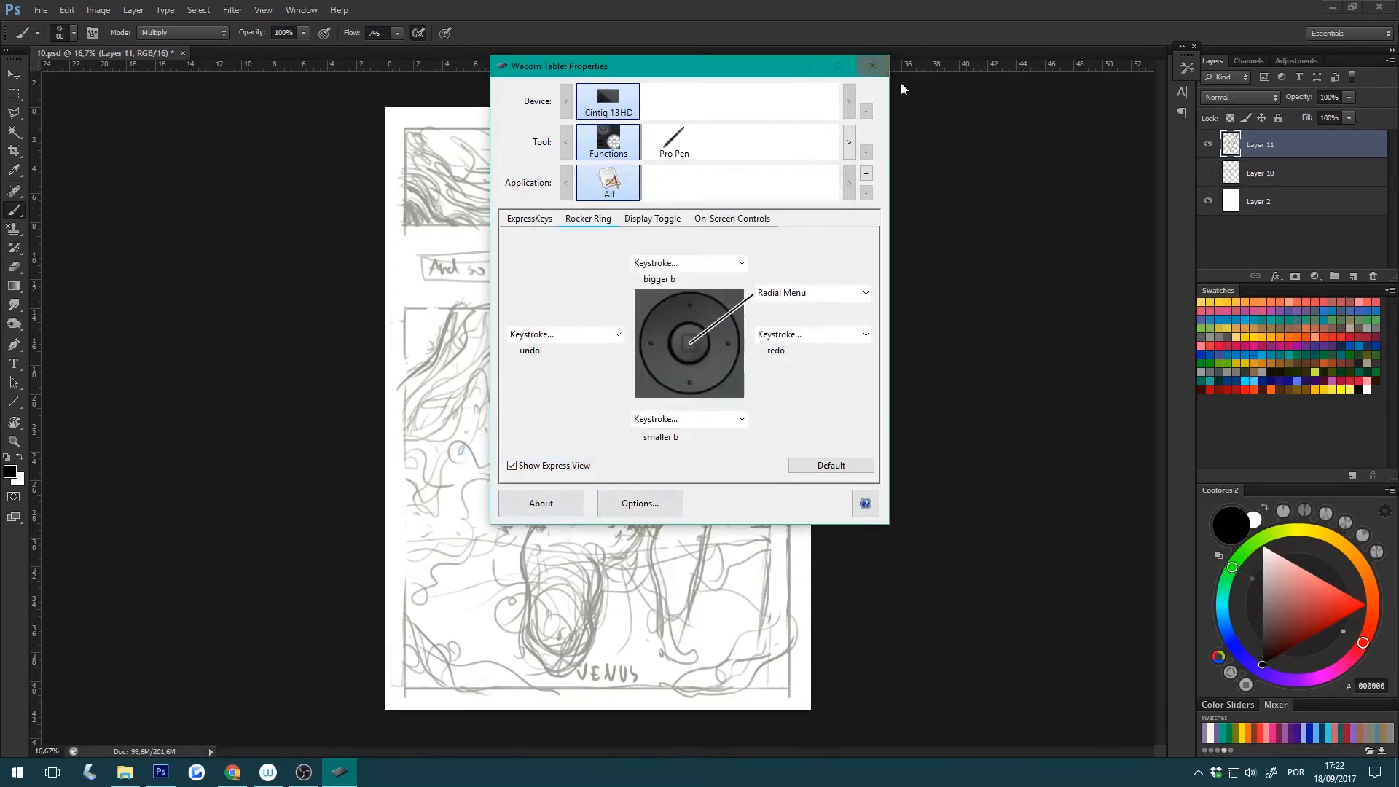
# Close Wacom Tablet Properties, display the radial menu over the comic page and dismiss it.
pyautogui.click(872, 67)
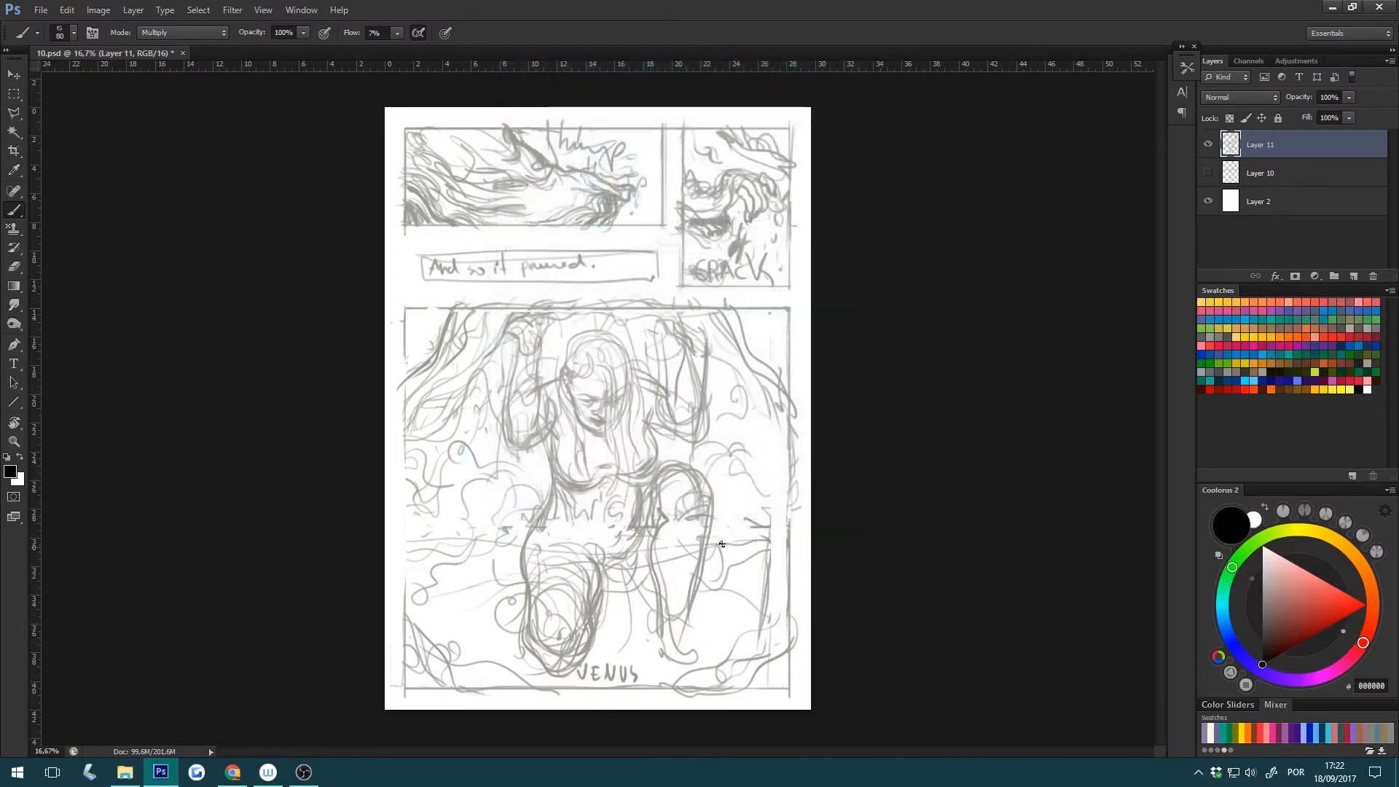
pyautogui.rightClick(652, 495)
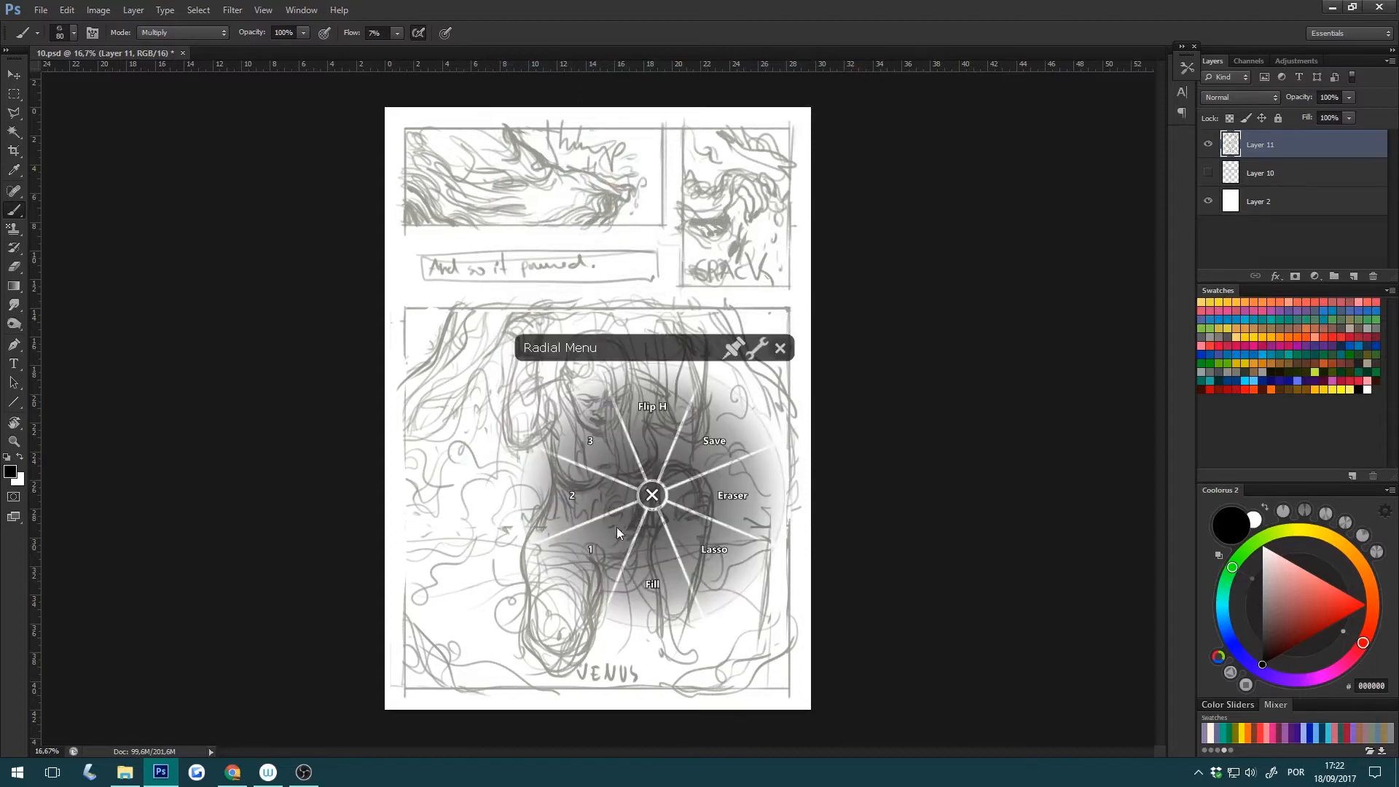
pyautogui.click(780, 348)
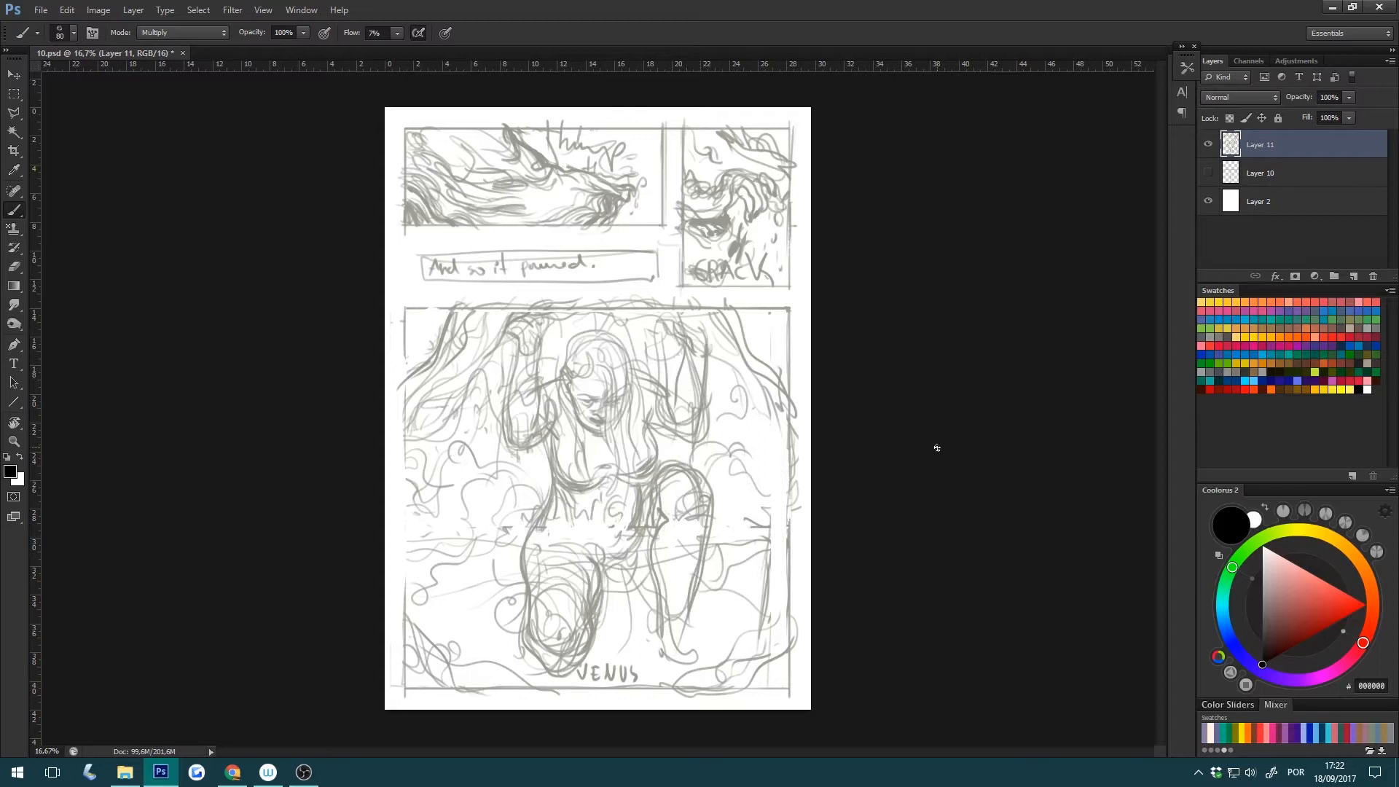
# Switch to Lazy Nezumi Pro, leave its mini mode and place the full settings window over the page.
pyautogui.click(1197, 772)
pyautogui.rightClick(1211, 712)
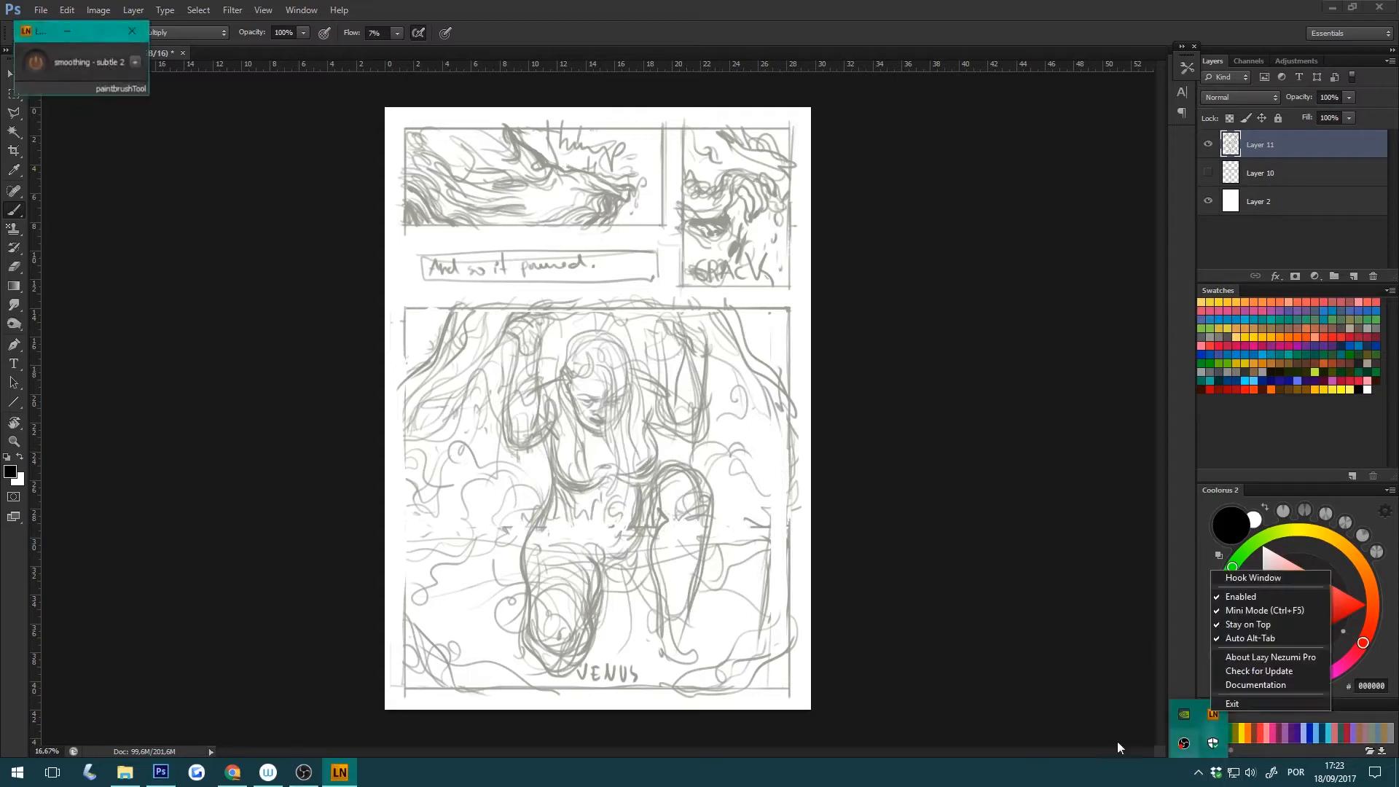
pyautogui.click(31, 10)
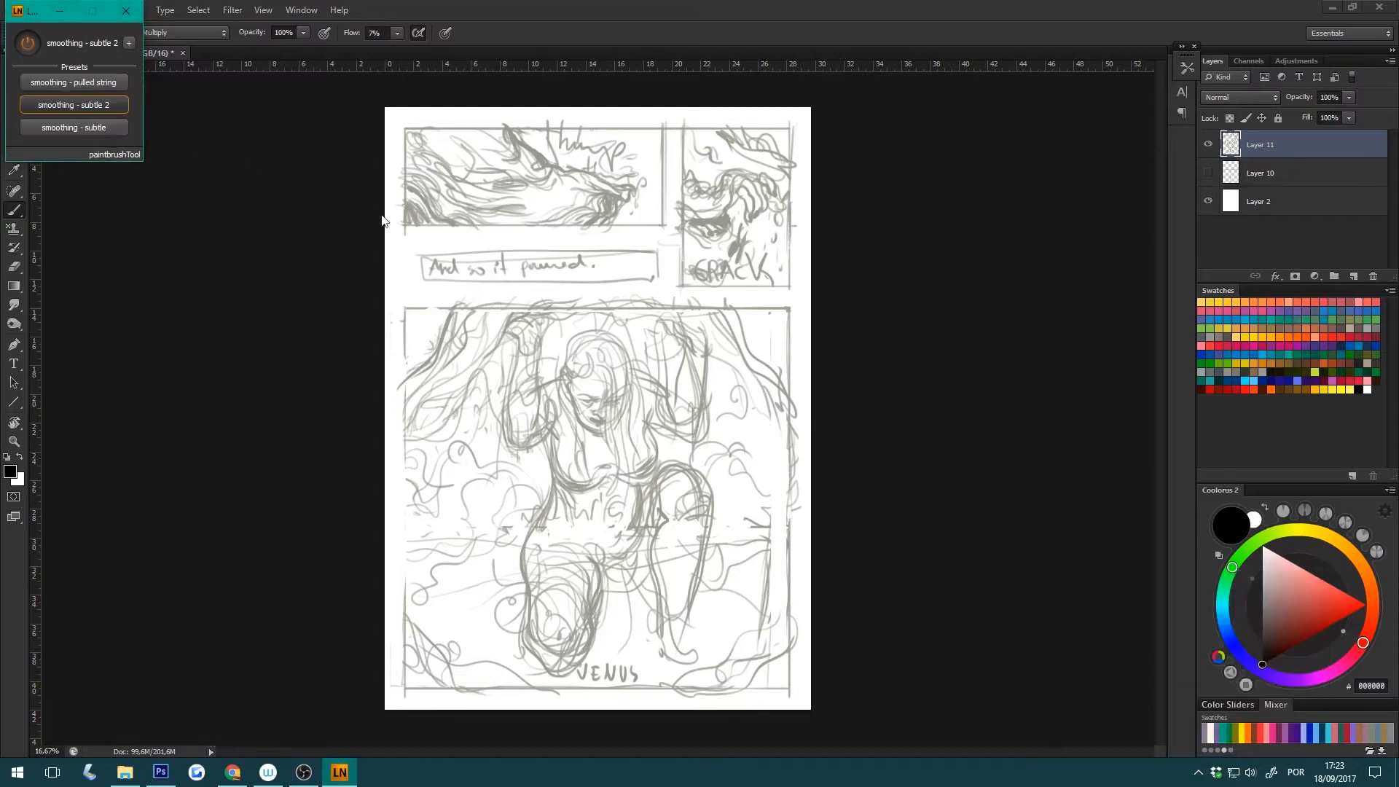
pyautogui.click(284, 168)
pyautogui.moveTo(41, 11); pyautogui.dragTo(598, 324)
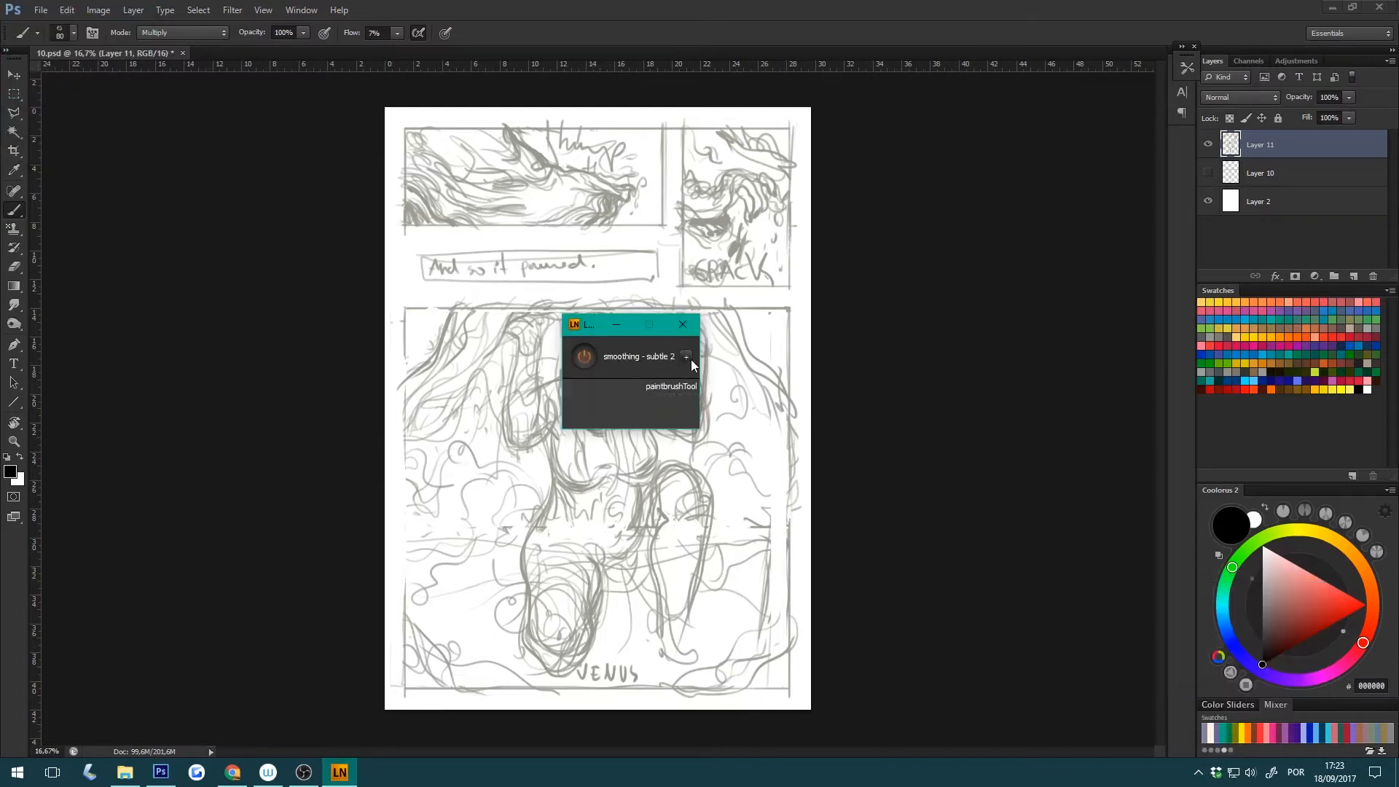
pyautogui.click(685, 356)
pyautogui.moveTo(683, 329); pyautogui.dragTo(603, 22)
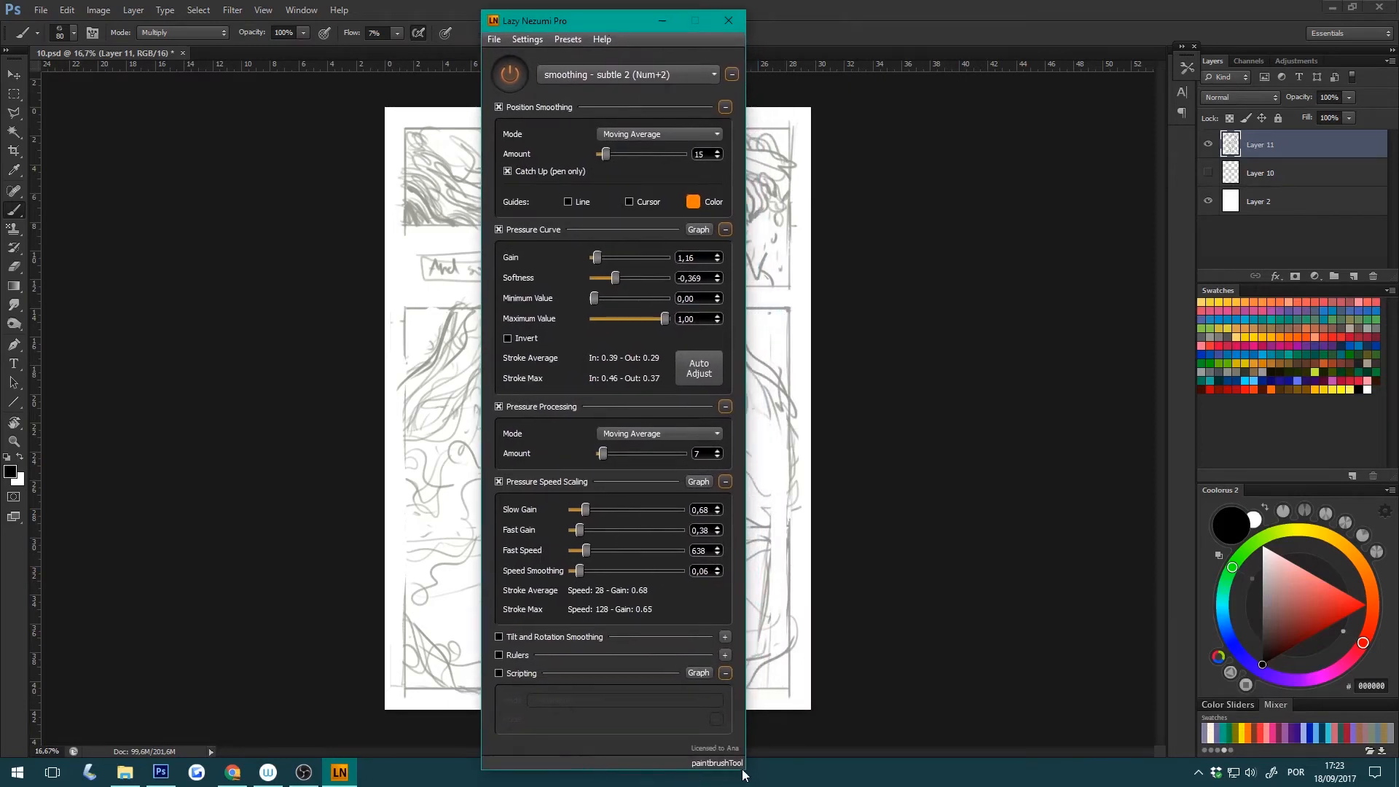
# Browse the Lazy Nezumi Pro preset list, covering the pen, lineart, misc, ruler and smoothing presets.
pyautogui.click(601, 74)
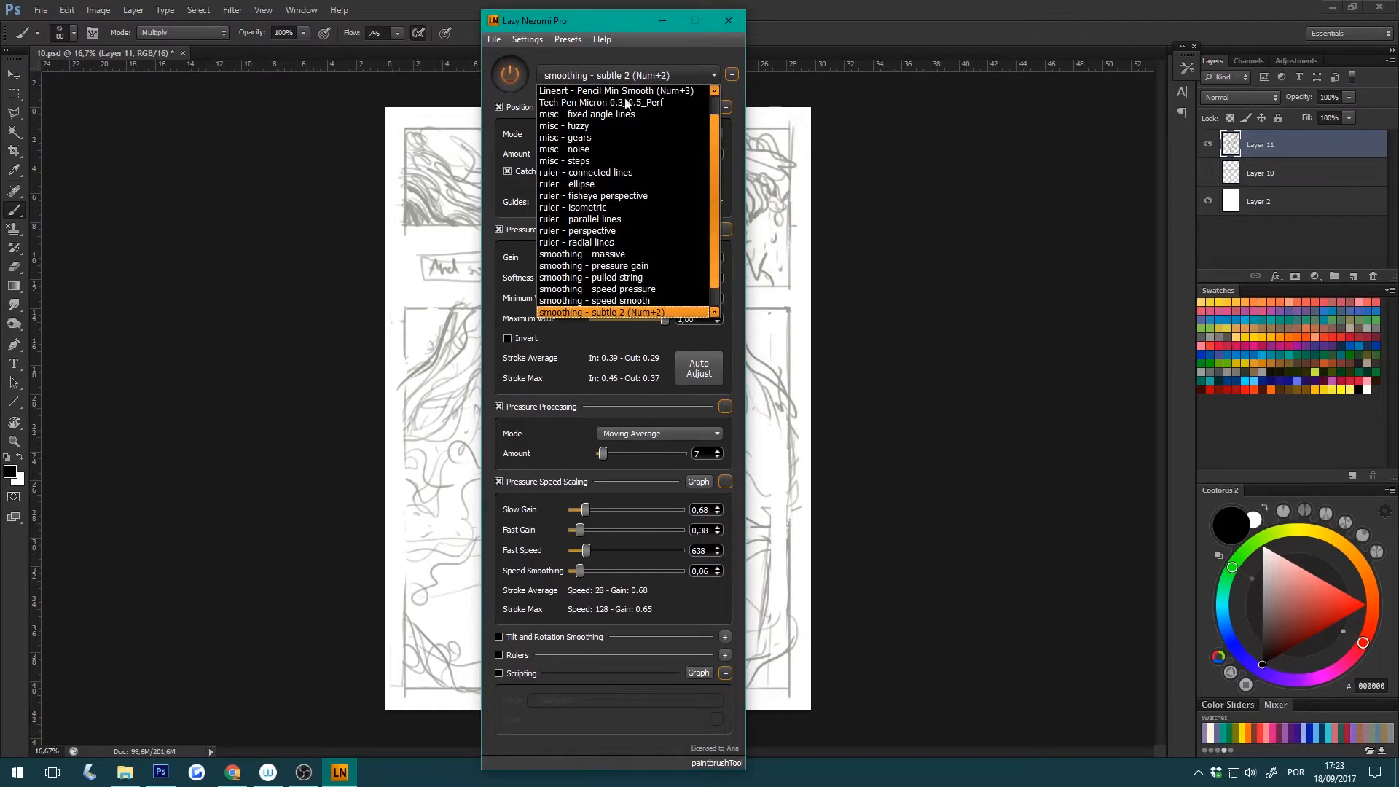
pyautogui.moveTo(712, 193); pyautogui.dragTo(717, 215)
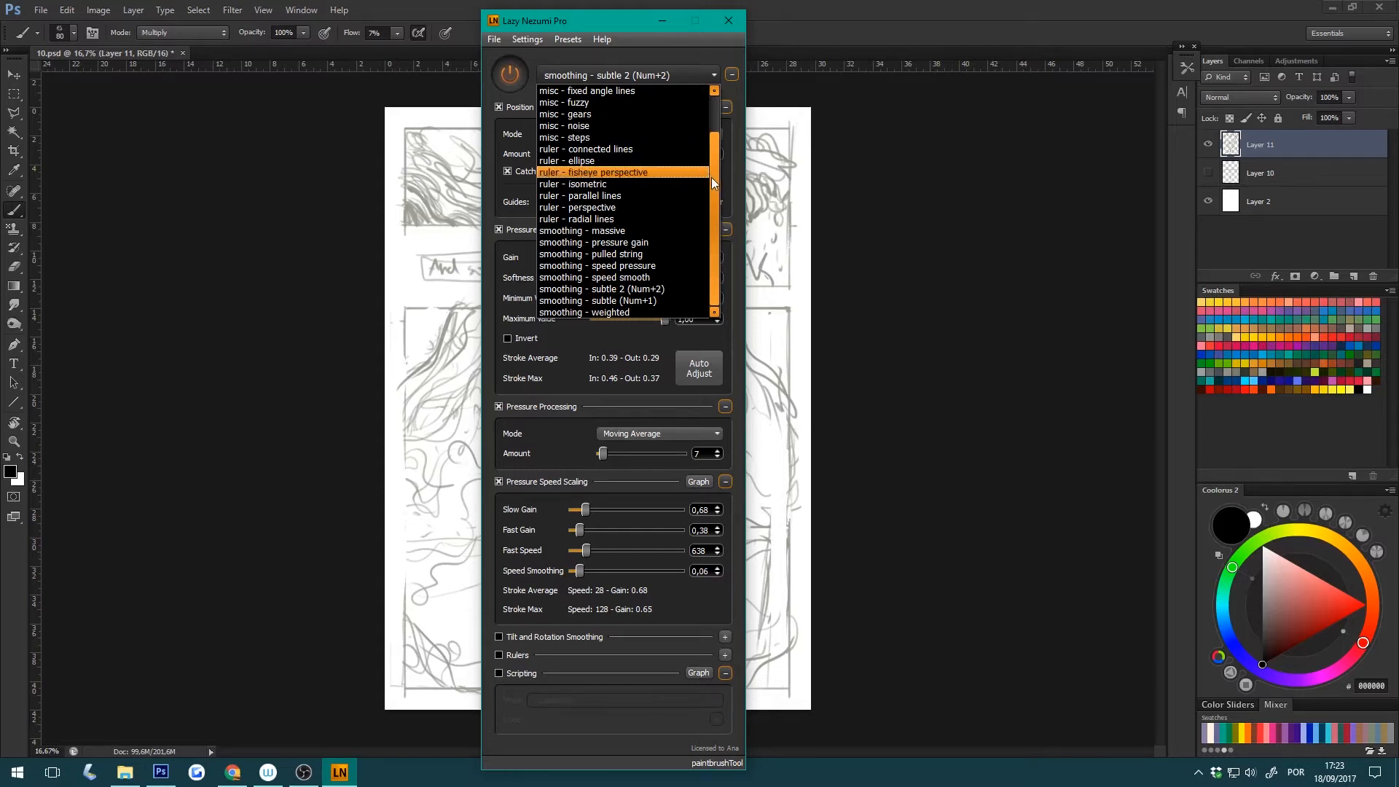
pyautogui.moveTo(711, 177); pyautogui.dragTo(720, 126)
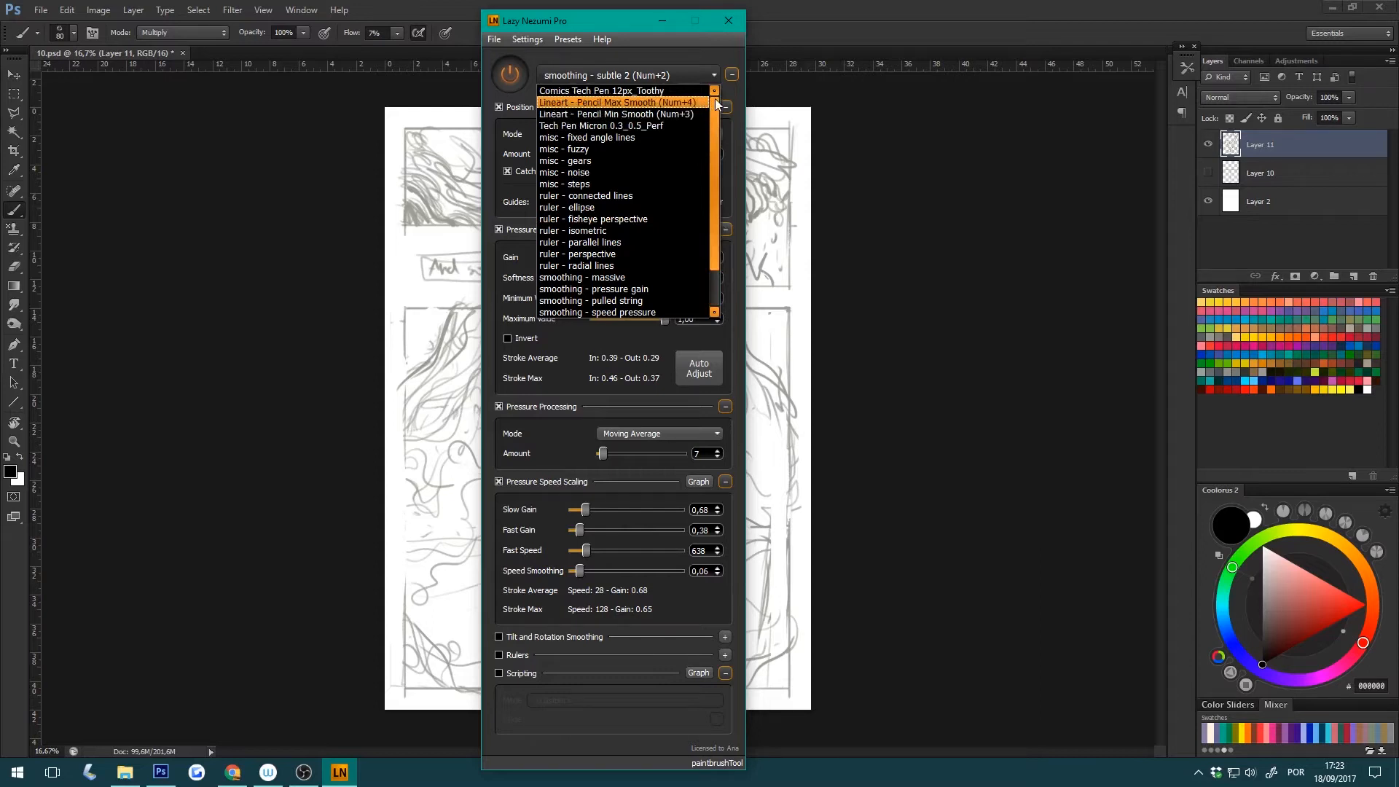
pyautogui.scroll(-2, 711, 129)
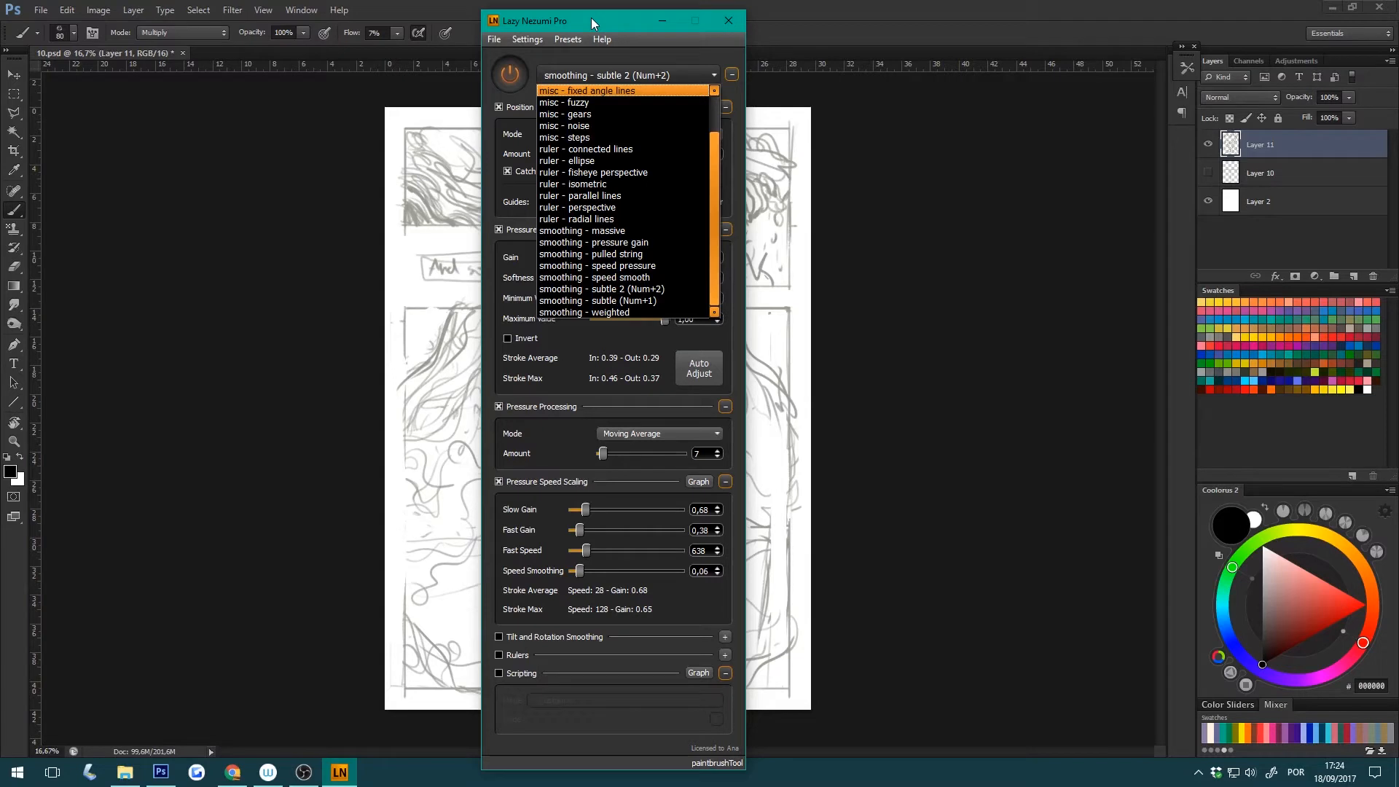
pyautogui.moveTo(716, 205); pyautogui.dragTo(717, 238)
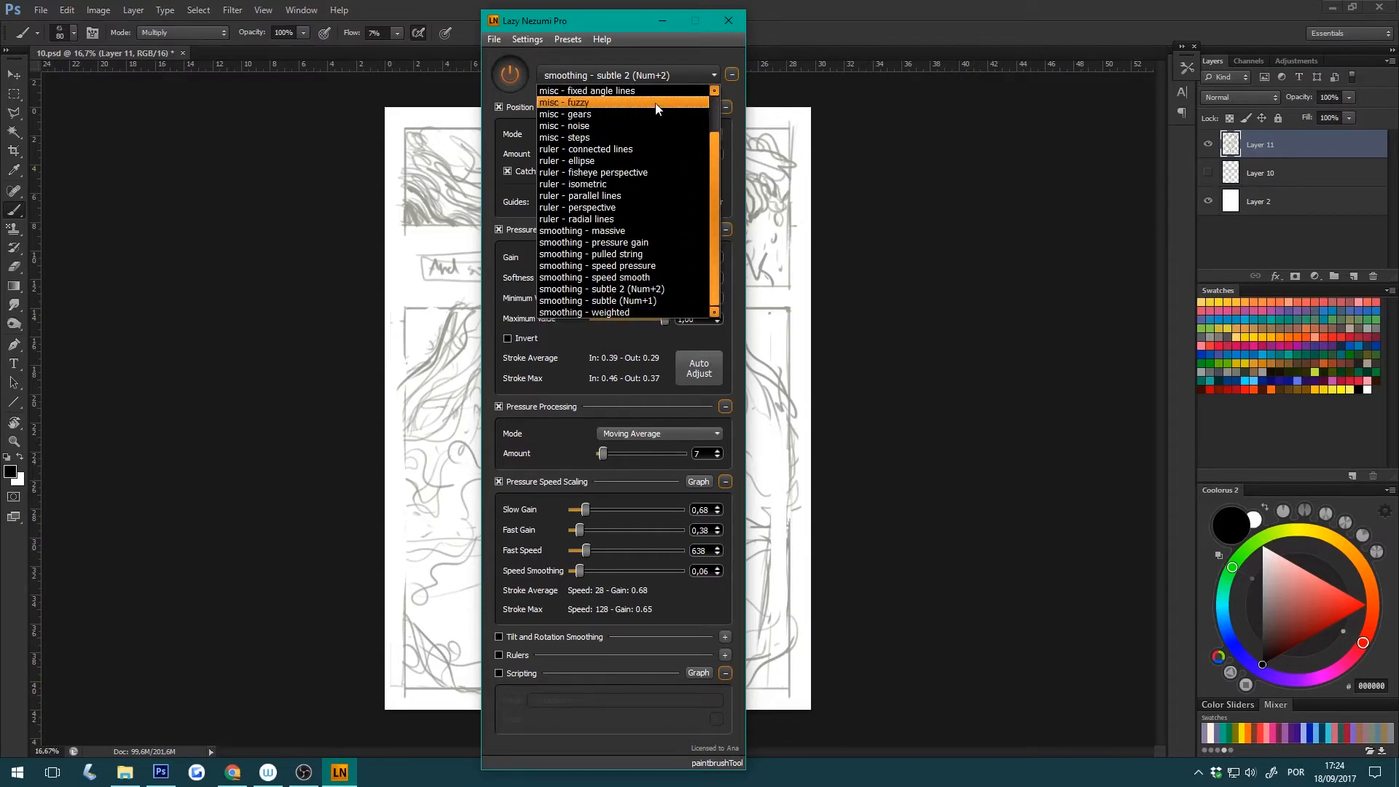
pyautogui.moveTo(717, 210); pyautogui.dragTo(716, 191)
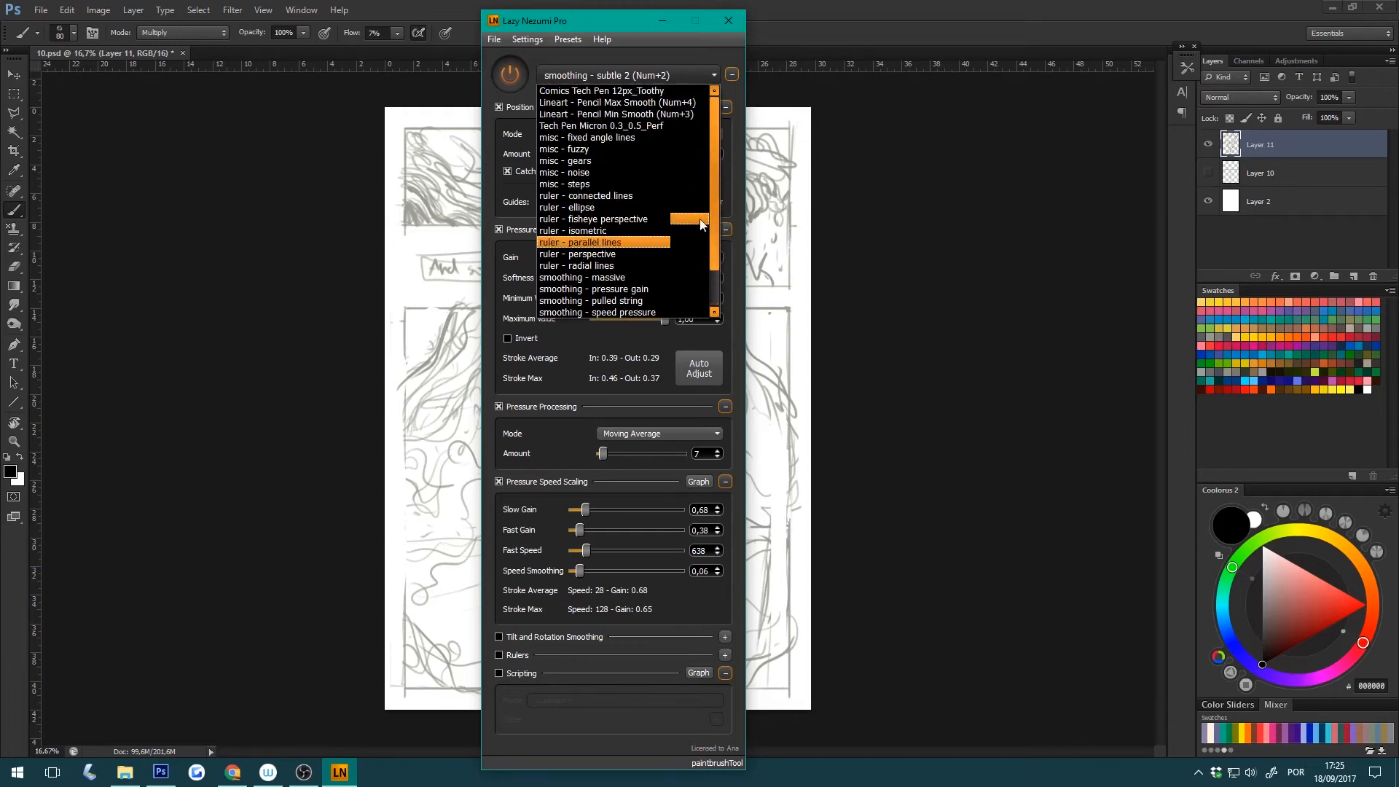
# Look through the ruler and smoothing presets and load the "smoothing - subtle (Num+1)" preset.
pyautogui.moveTo(716, 199); pyautogui.dragTo(714, 246)
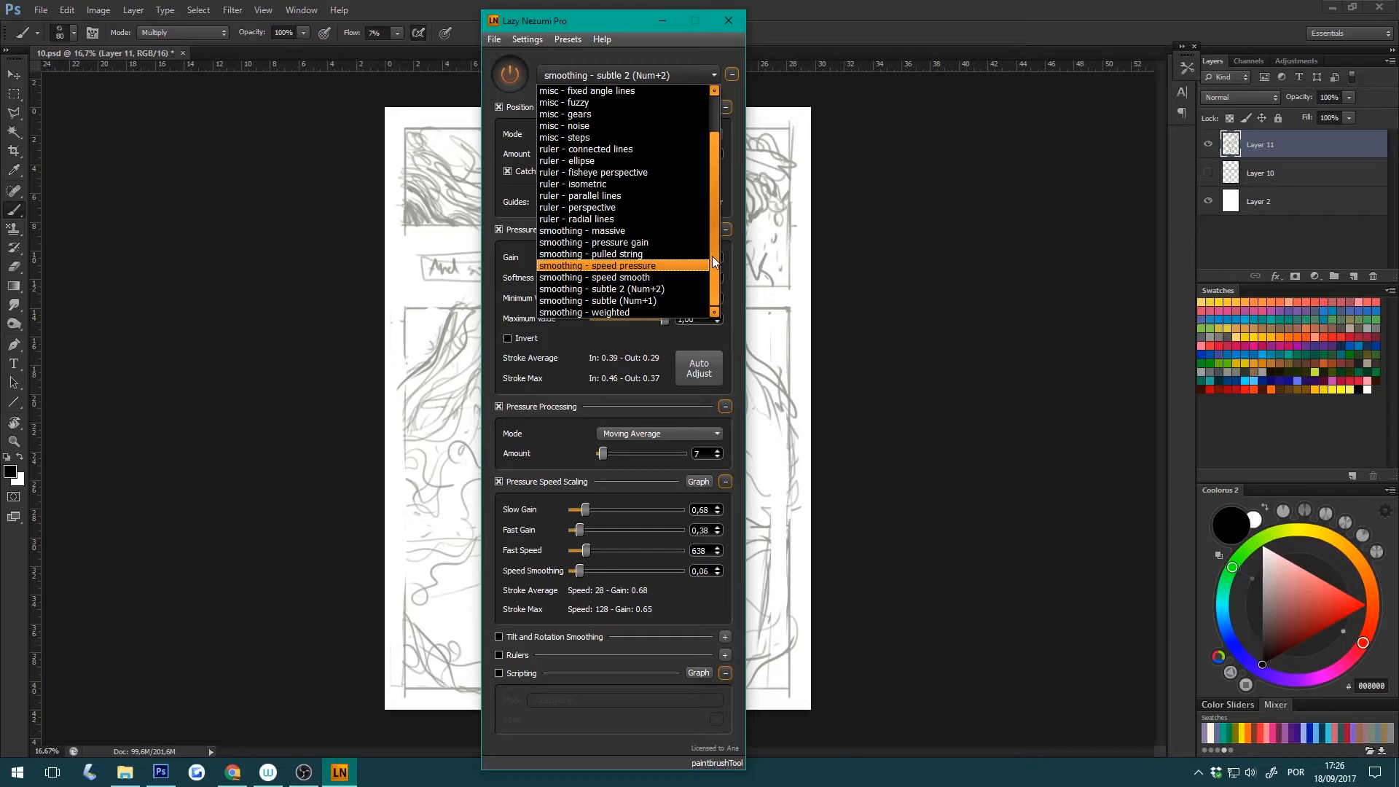
pyautogui.moveTo(715, 247); pyautogui.dragTo(712, 217)
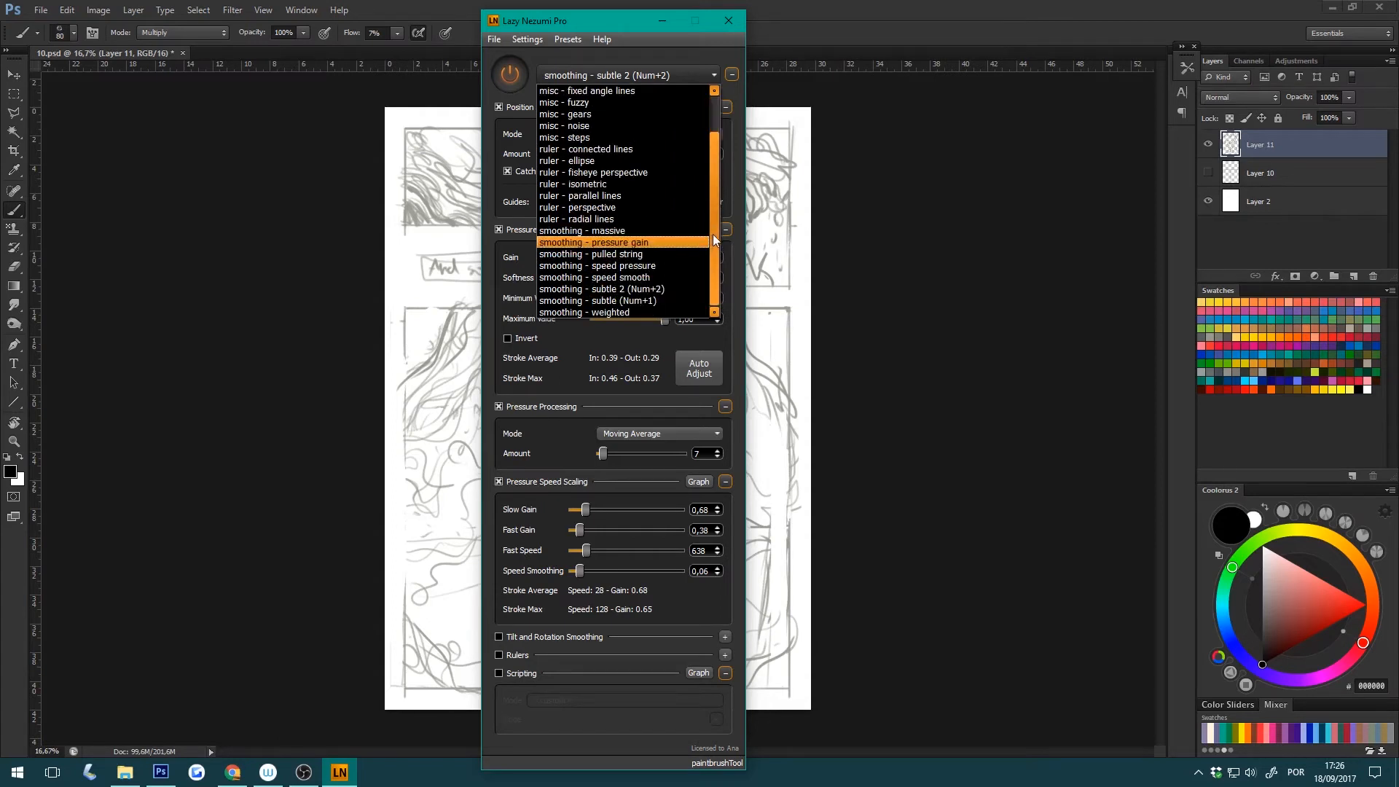
pyautogui.moveTo(714, 235)
pyautogui.mouseDown()
pyautogui.moveTo(718, 189)
pyautogui.moveTo(721, 222)
pyautogui.mouseUp()
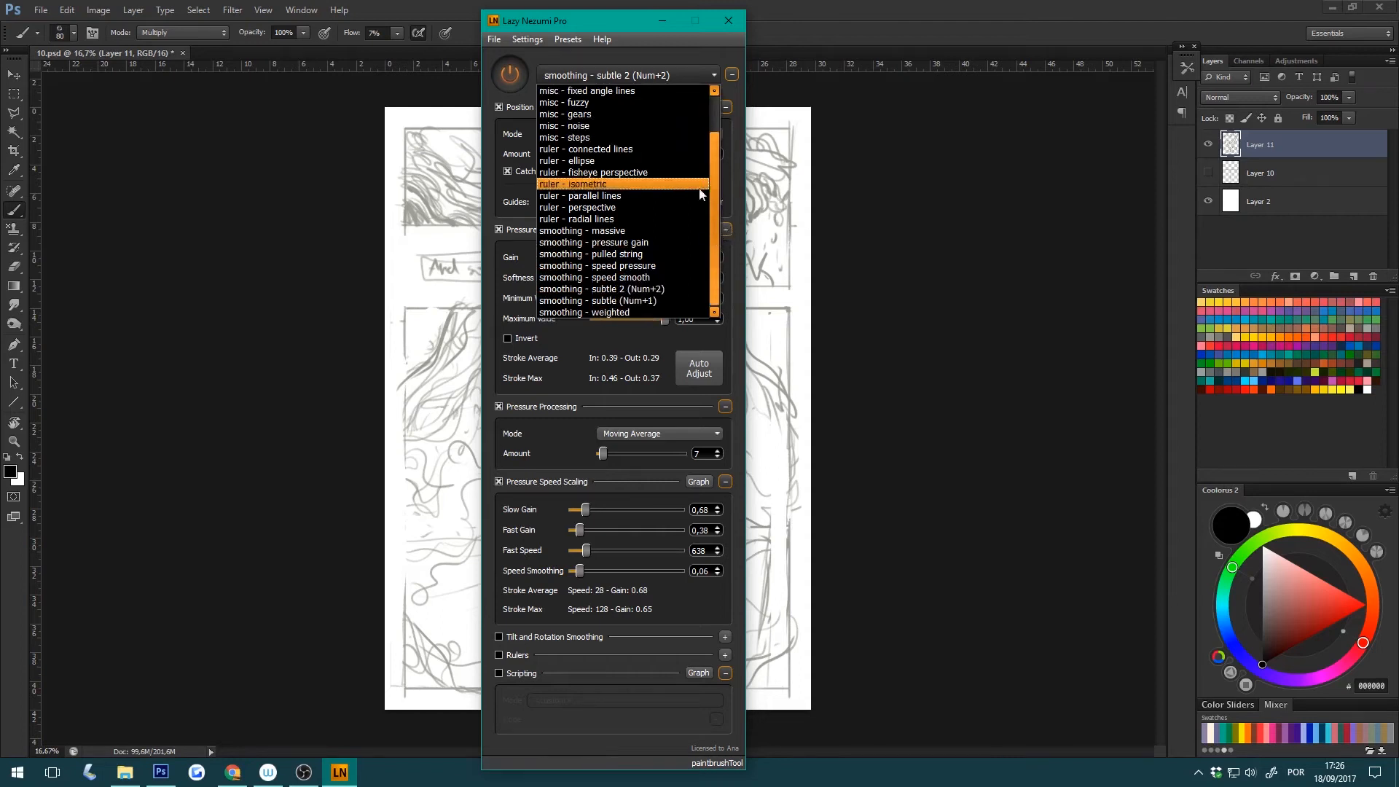
pyautogui.moveTo(719, 260); pyautogui.dragTo(717, 250)
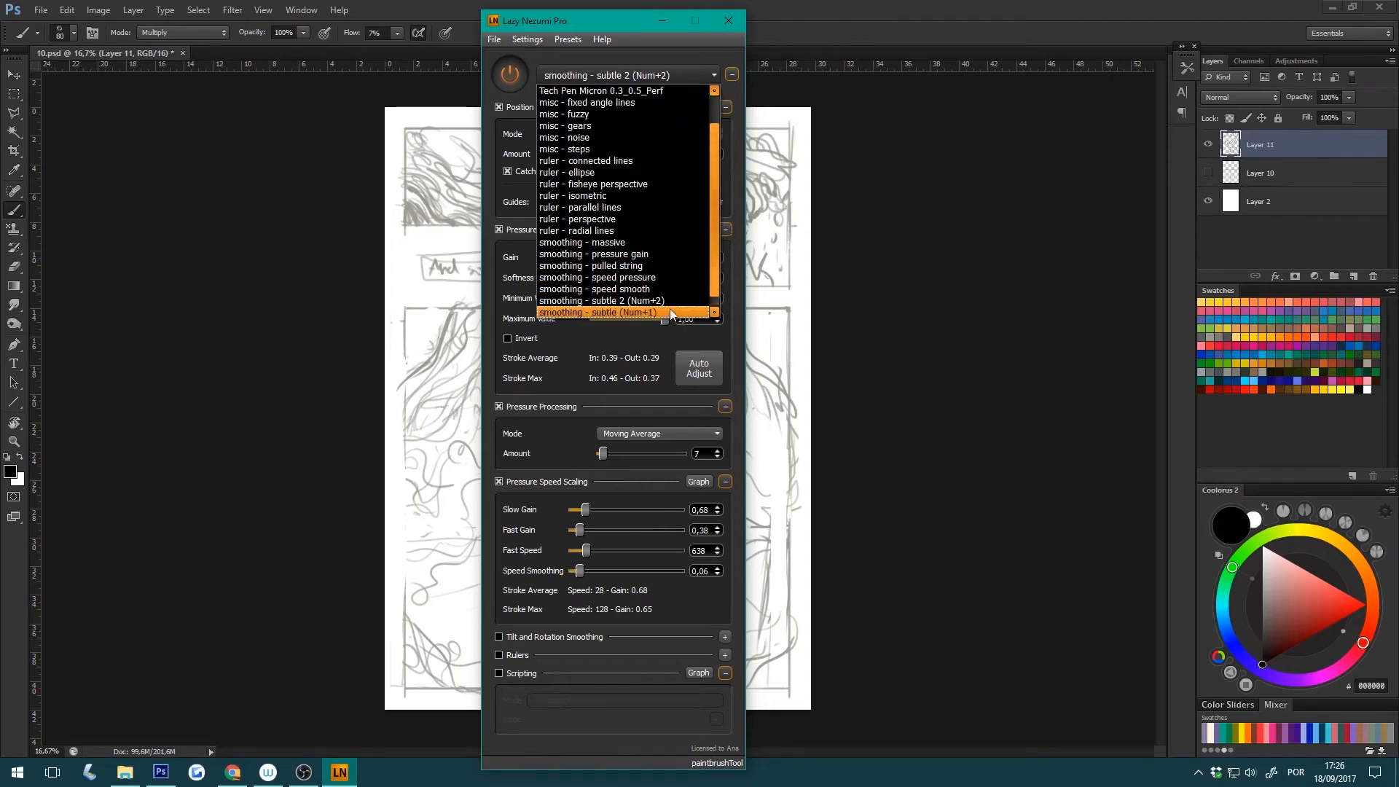
pyautogui.click(662, 310)
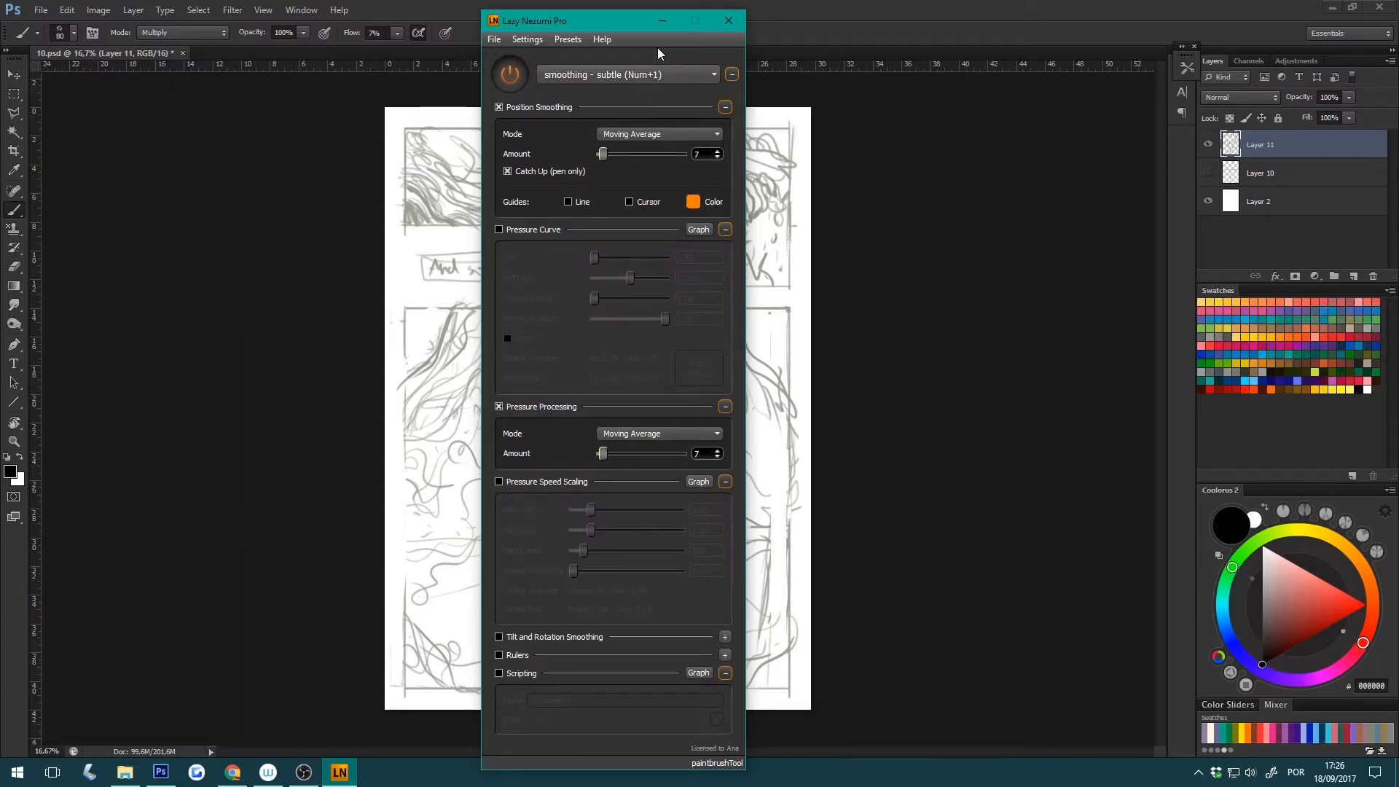
pyautogui.click(808, 614)
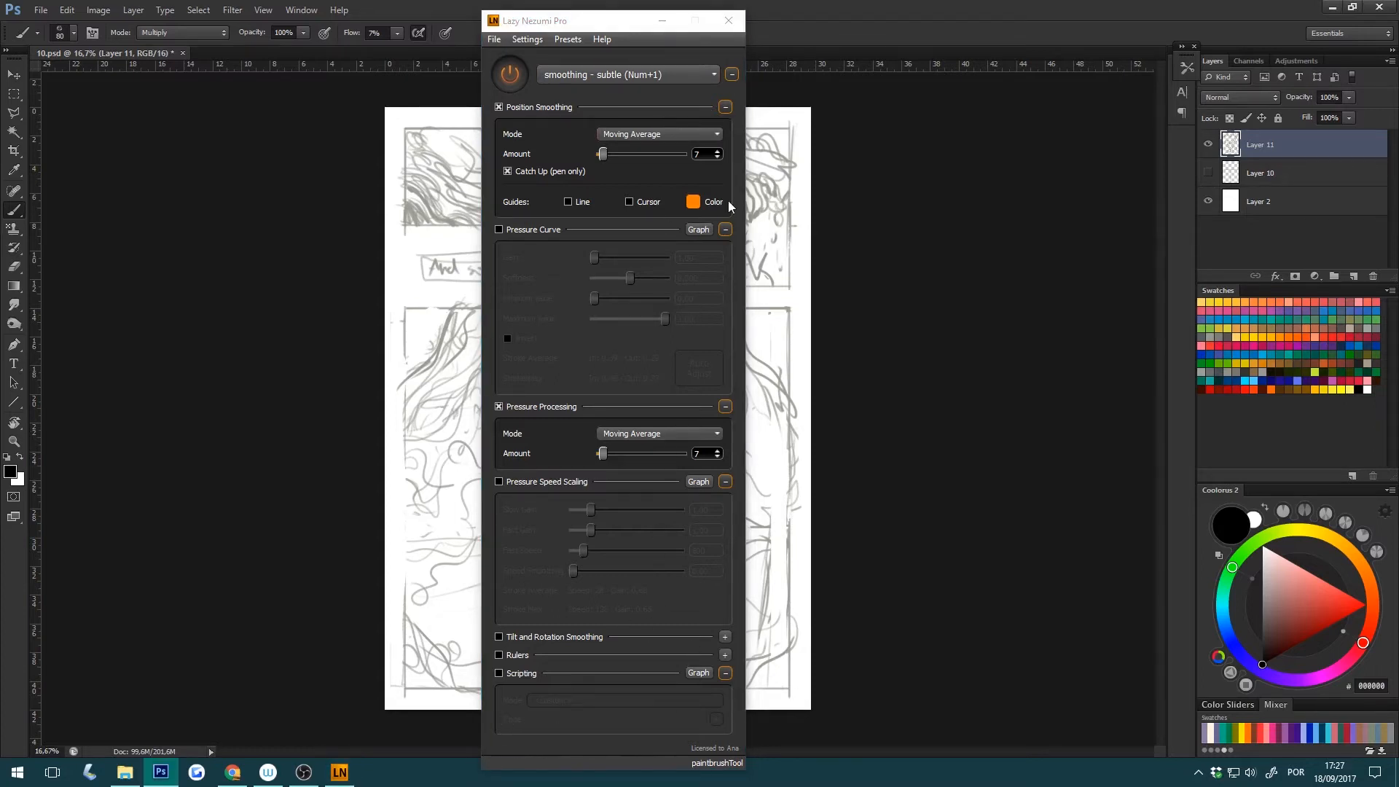
# Load the "smoothing - subtle 2 (Num+2)" preset, followed by "Lineart - Pencil Min Smooth (Num+3)".
pyautogui.click(645, 73)
pyautogui.click(666, 294)
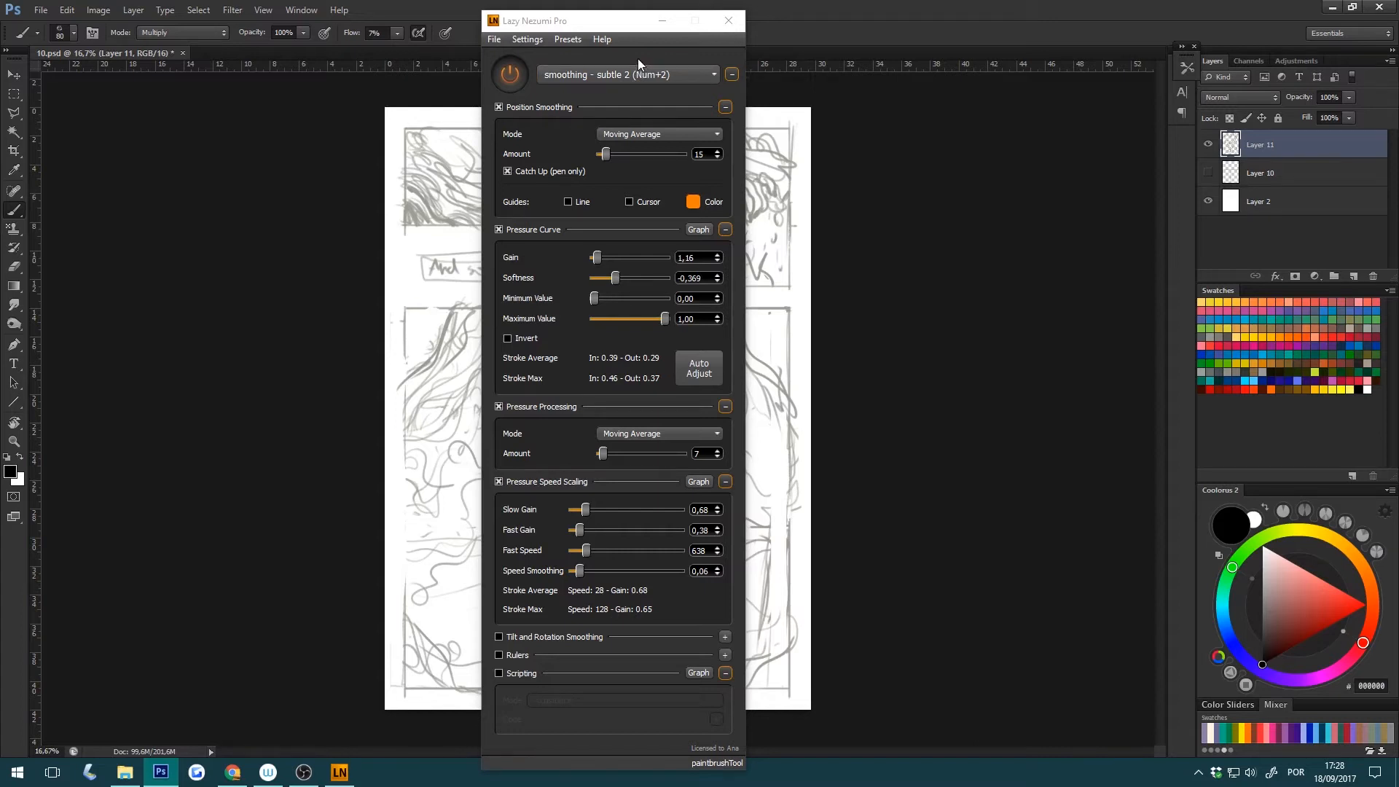
pyautogui.click(675, 74)
pyautogui.scroll(2, 715, 146)
pyautogui.click(689, 114)
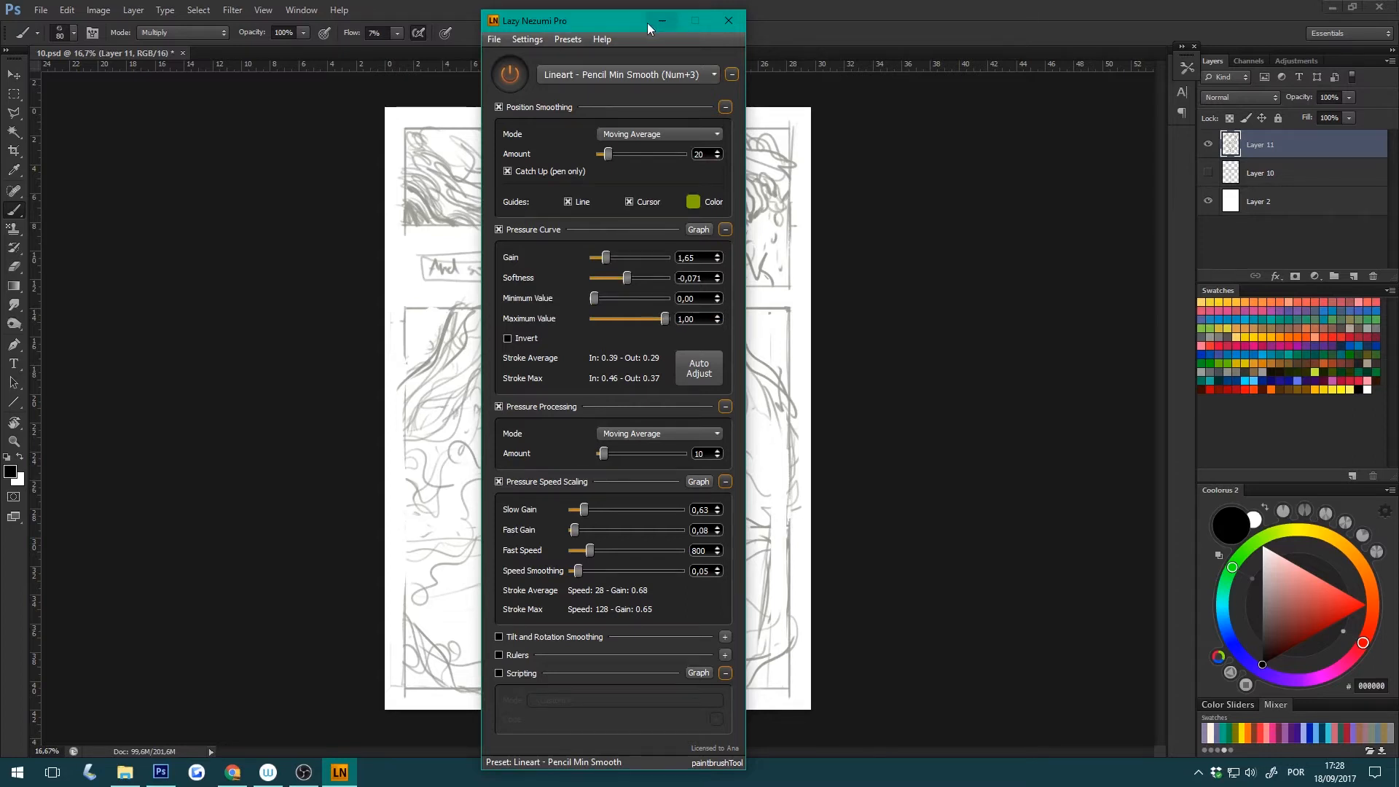
# Move the Lazy Nezumi Pro window aside to uncover the comic page, place it back over the page and close it.
pyautogui.moveTo(624, 25); pyautogui.dragTo(945, 33)
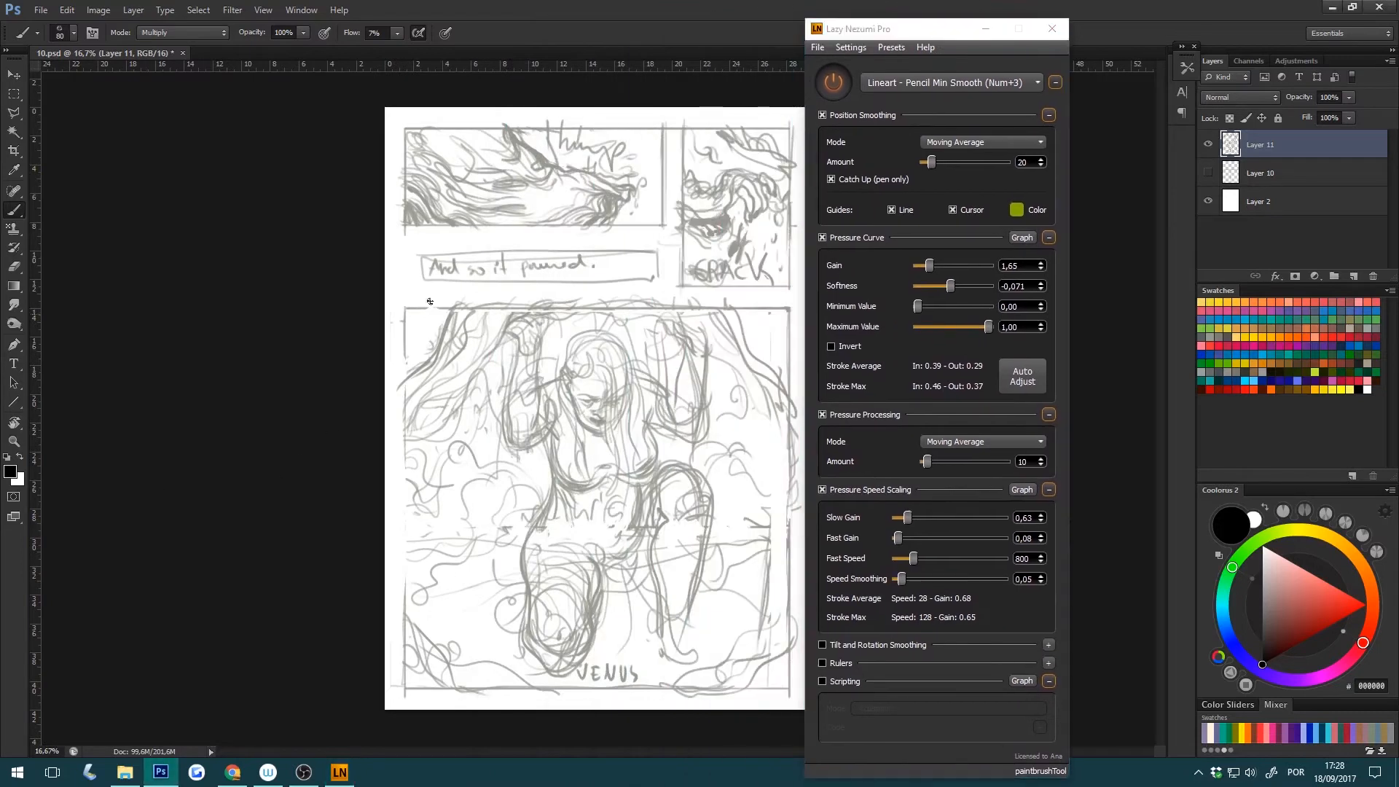
pyautogui.moveTo(924, 35); pyautogui.dragTo(582, 26)
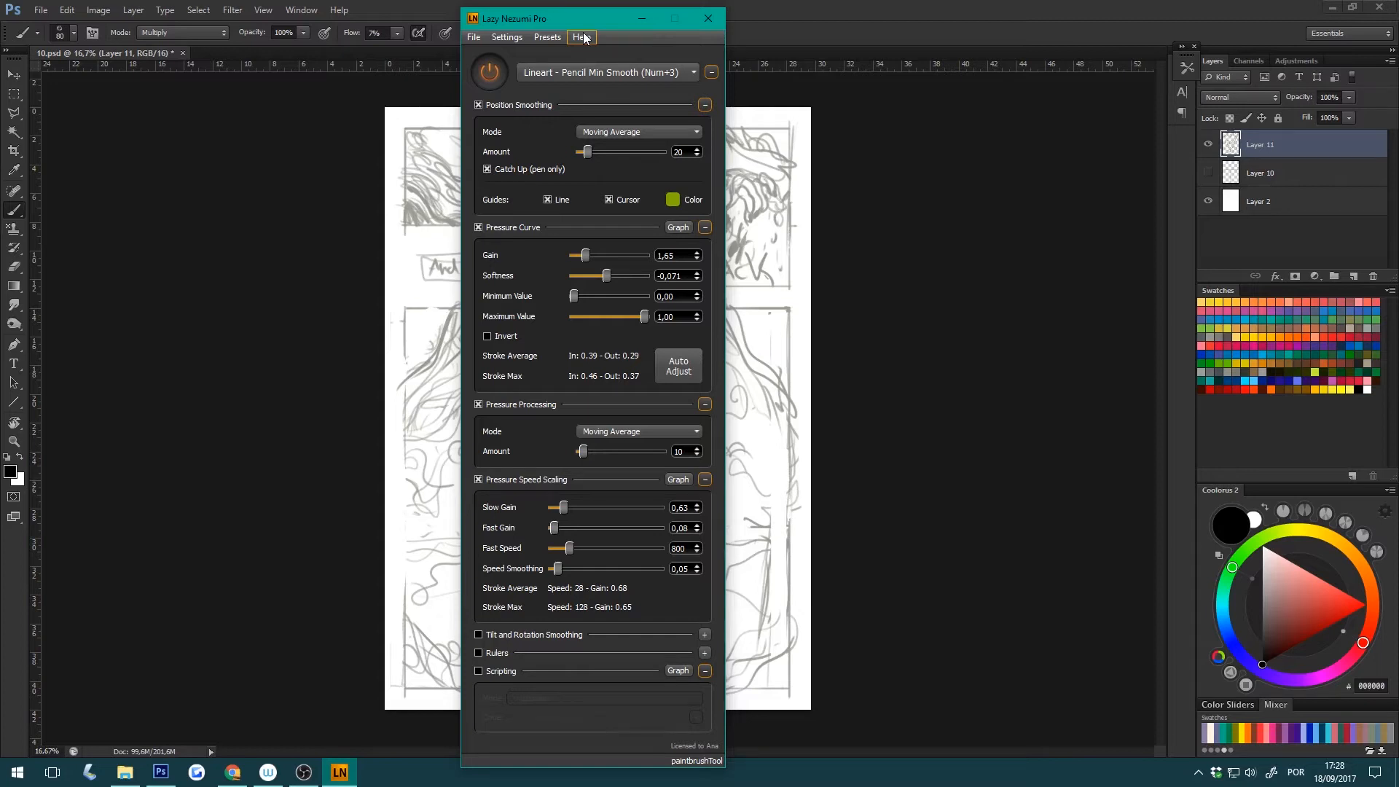
pyautogui.click(181, 475)
pyautogui.click(593, 21)
pyautogui.moveTo(568, 19); pyautogui.dragTo(566, 30)
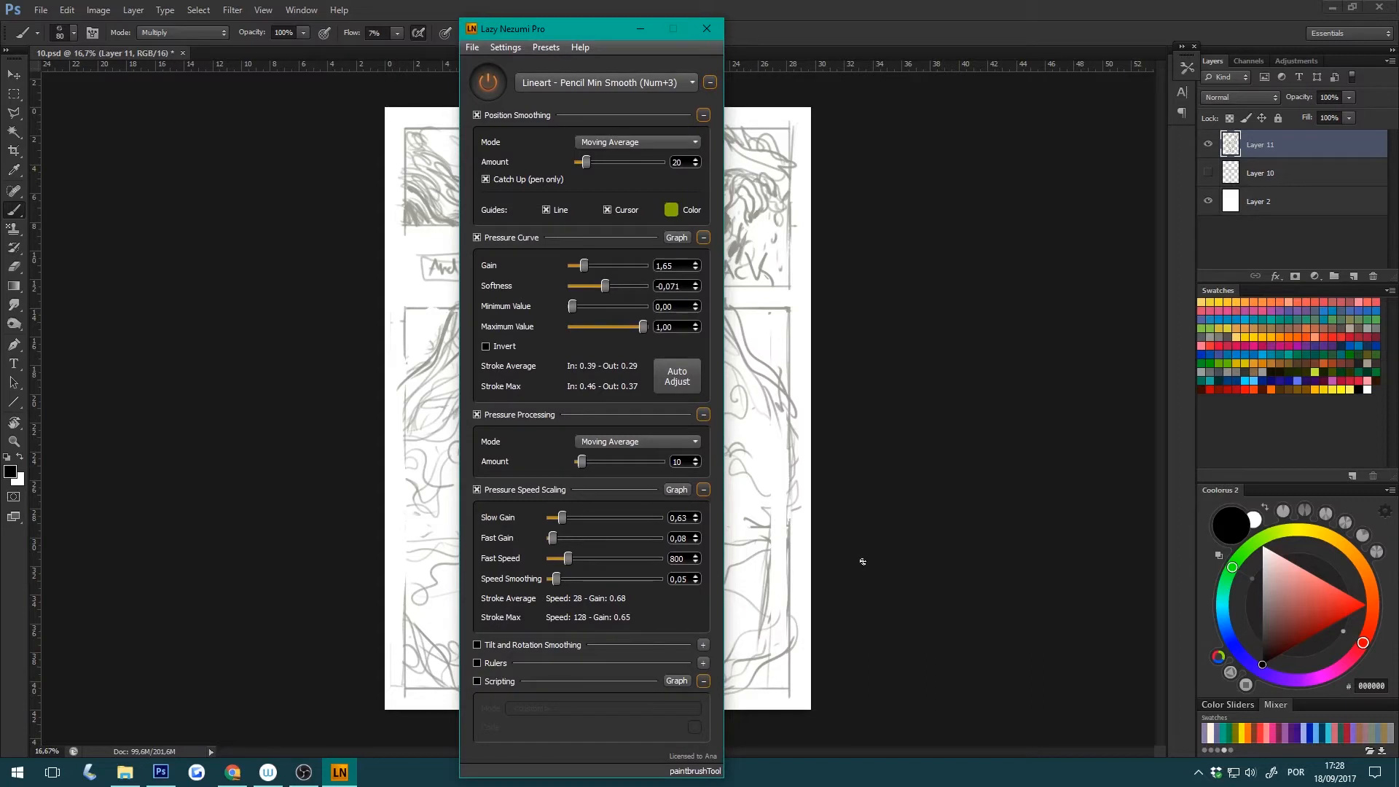
pyautogui.click(746, 113)
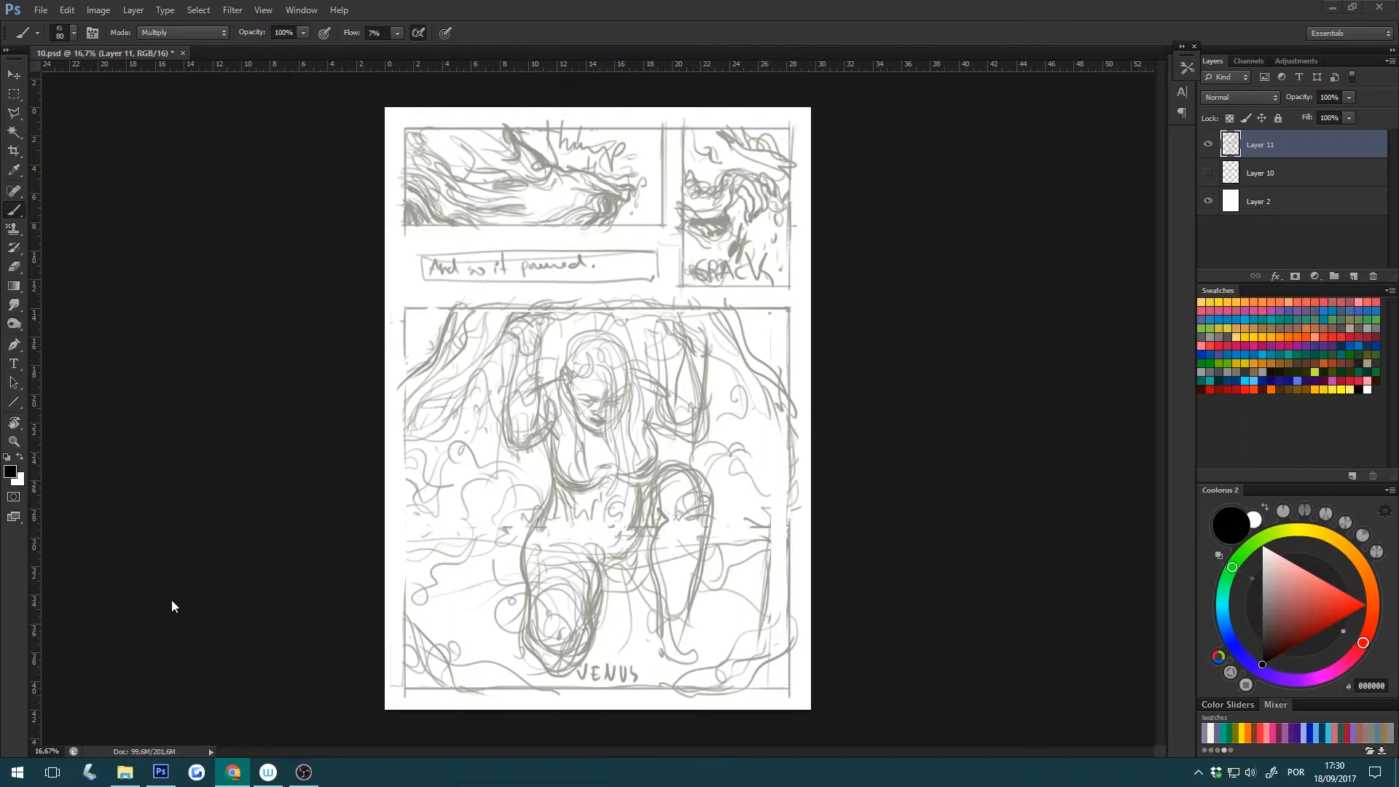
# Launch PureRef, move its empty window over the left part of the comic page and enlarge it.
pyautogui.click(21, 771)
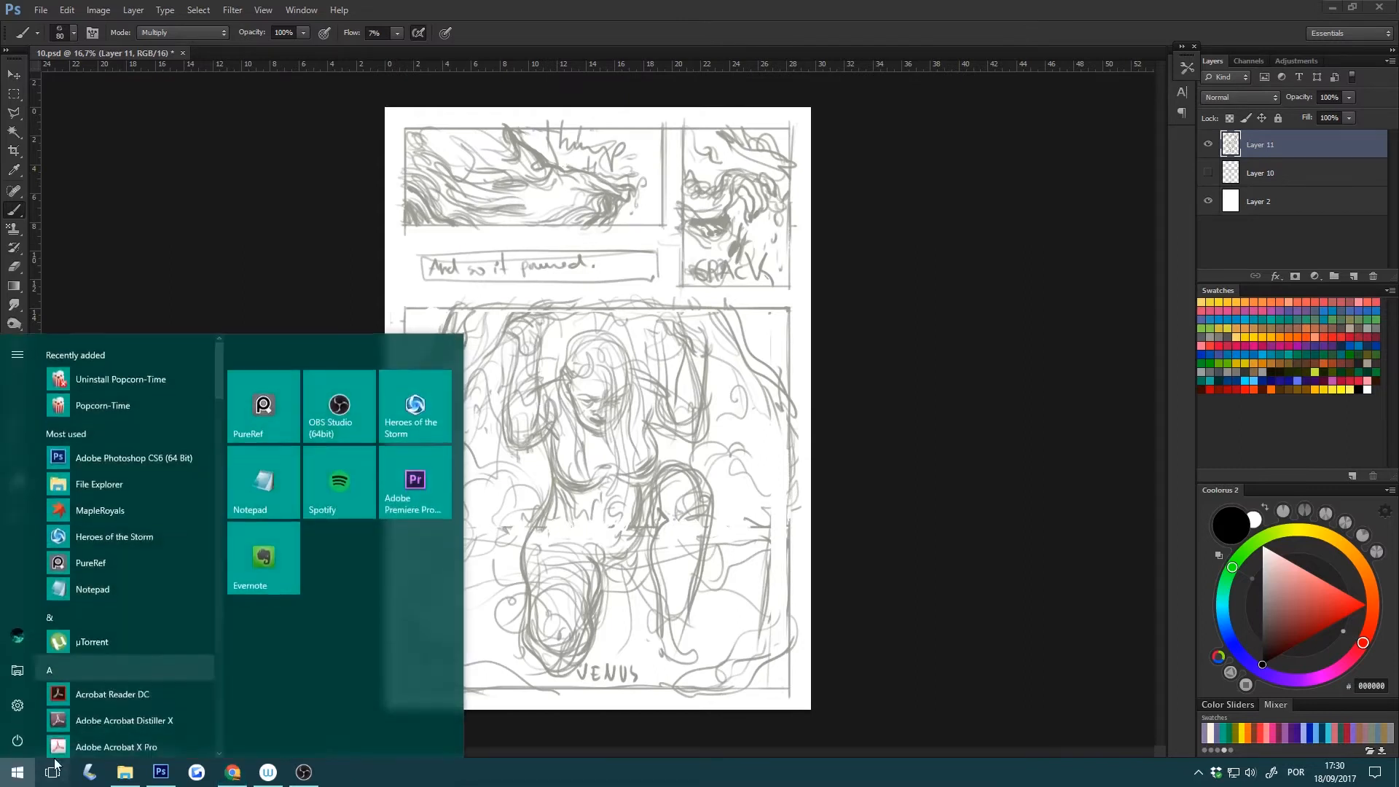
pyautogui.click(286, 402)
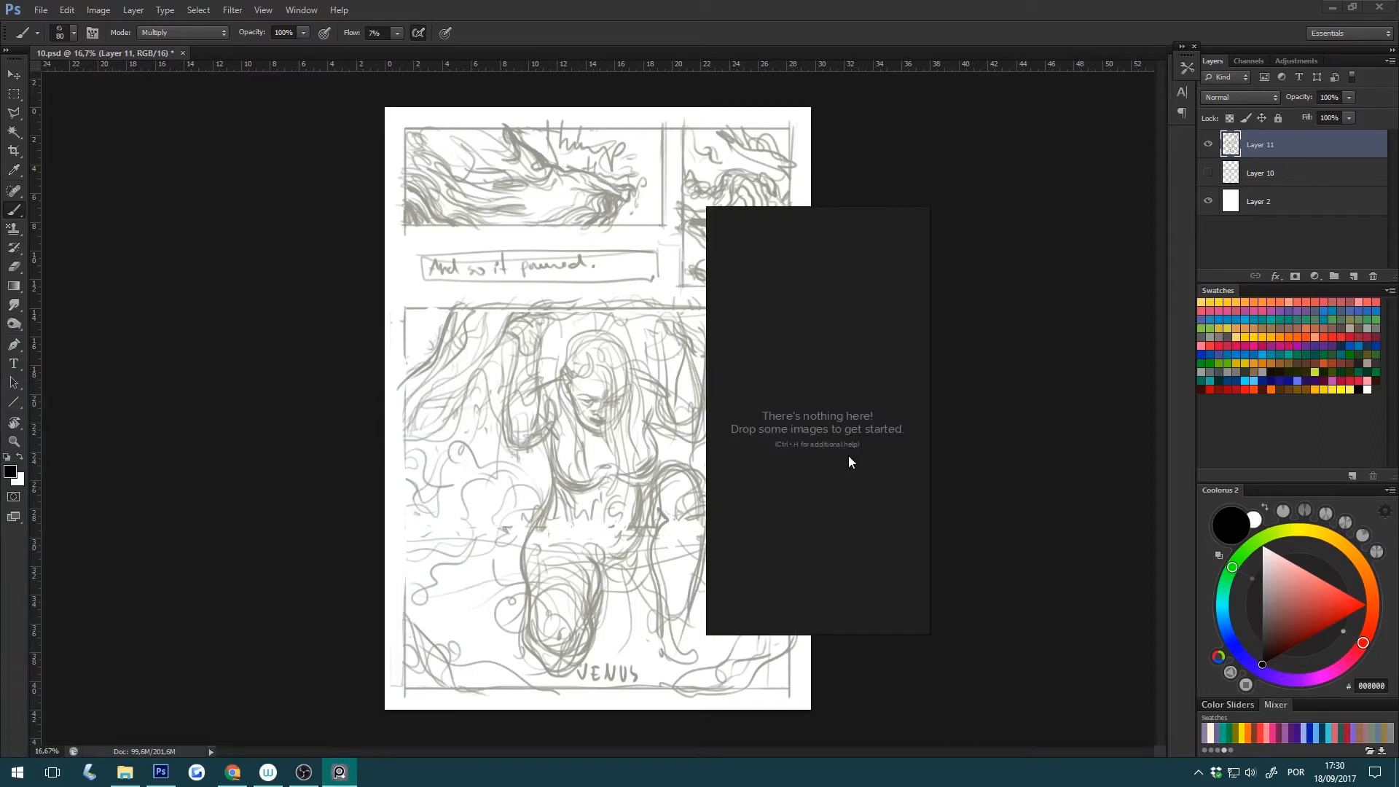
pyautogui.moveTo(815, 263)
pyautogui.mouseDown()
pyautogui.moveTo(575, 193)
pyautogui.moveTo(297, 185)
pyautogui.mouseUp()
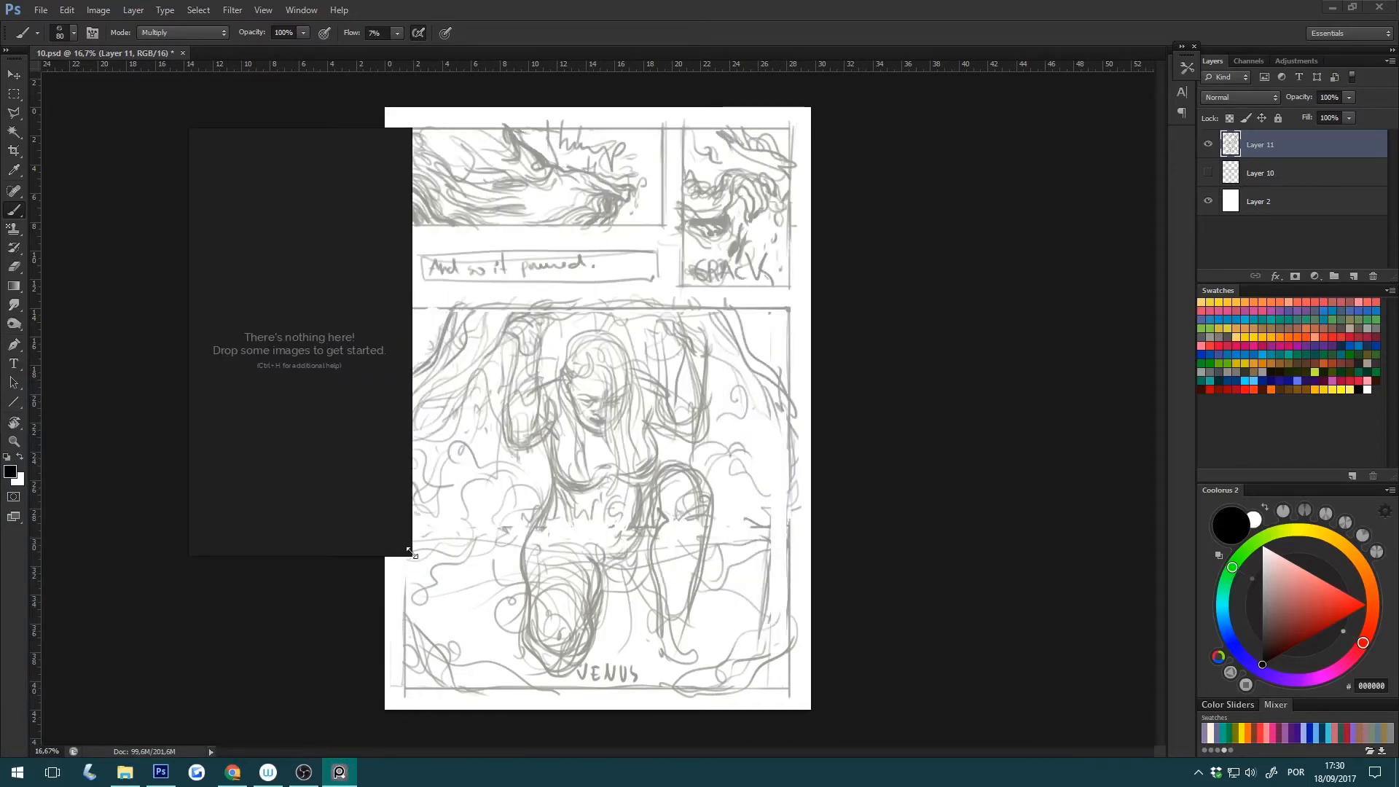
pyautogui.moveTo(413, 561); pyautogui.dragTo(706, 589)
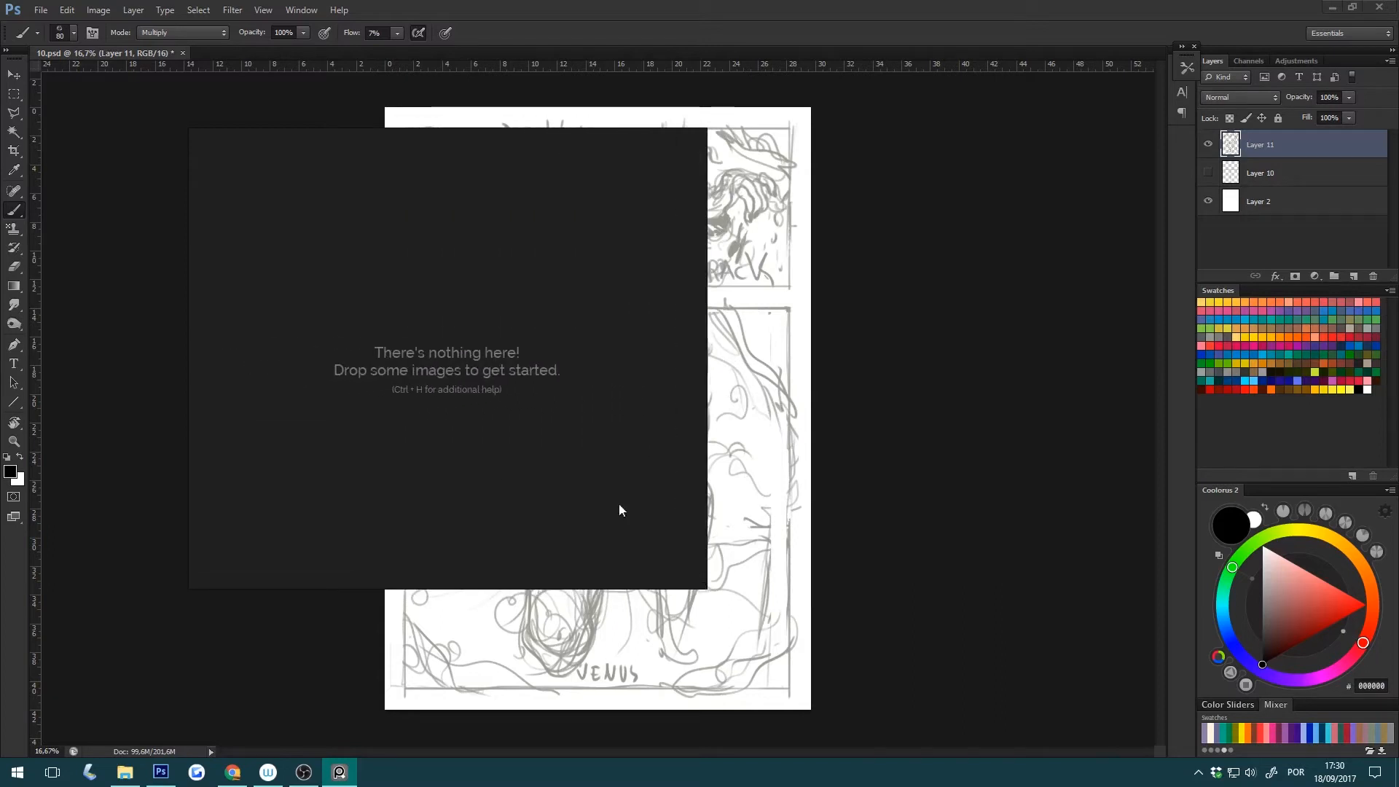
# Load the recent PureRef scene D:/Personal Work/2017/Sex Swing/NewScene.pur.
pyautogui.rightClick(373, 362)
pyautogui.moveTo(437, 608)
pyautogui.moveTo(578, 625)
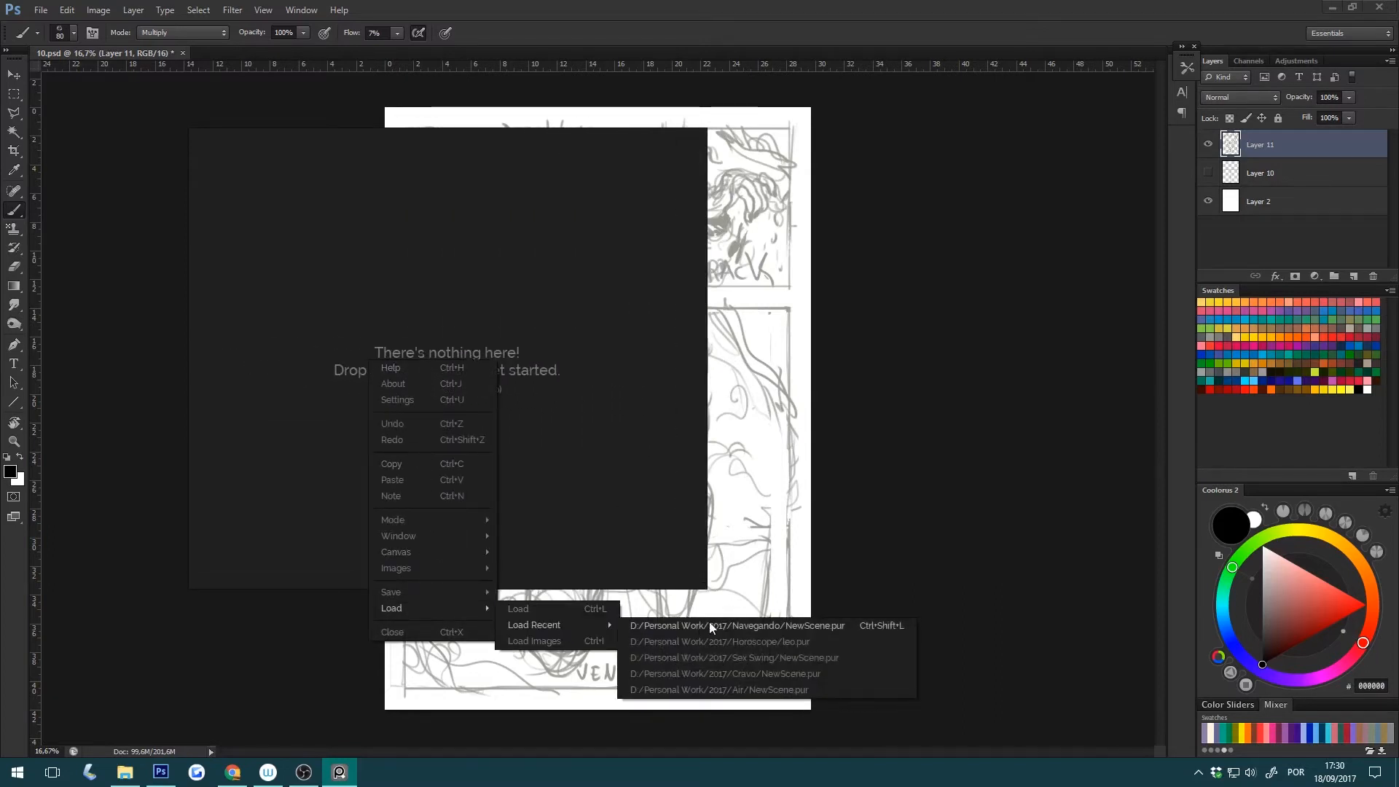
pyautogui.click(772, 659)
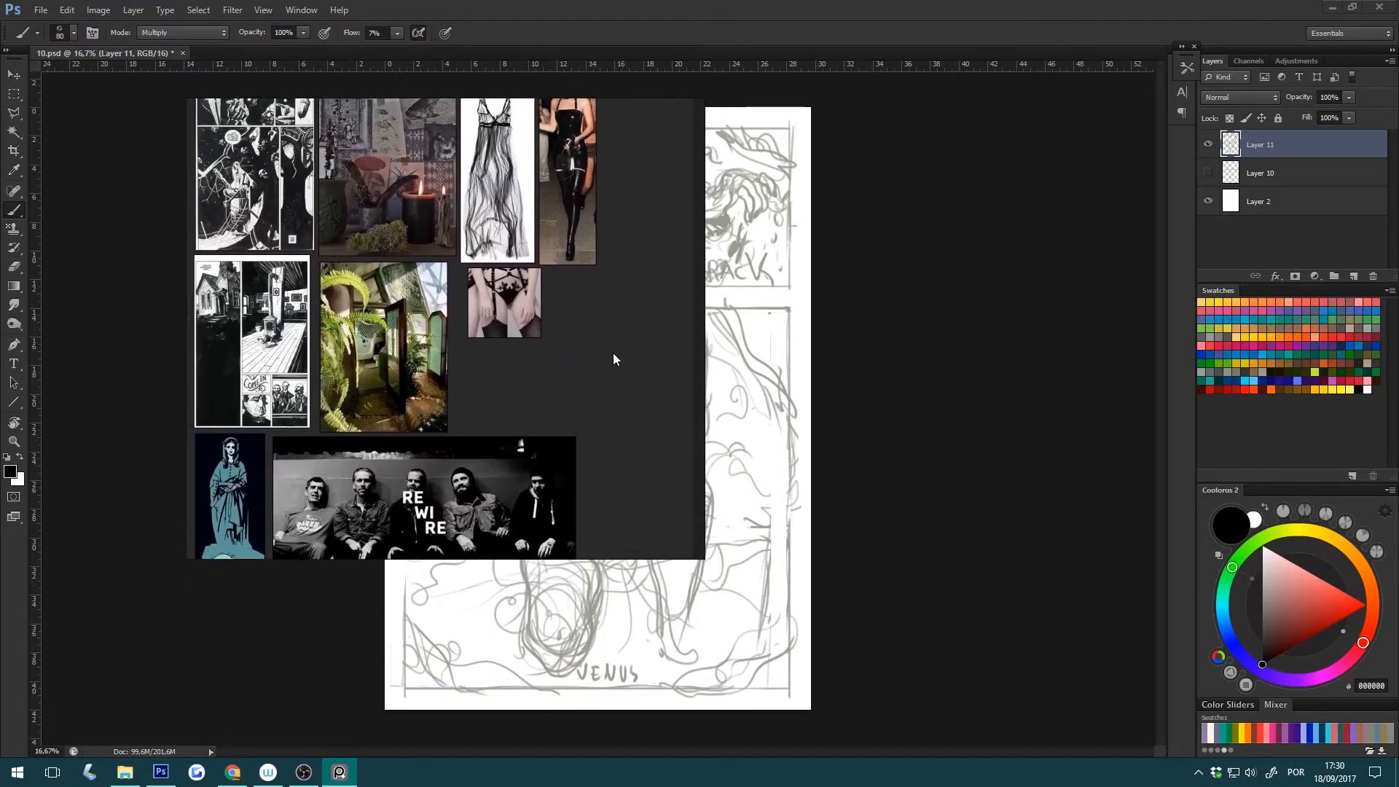
# Move the reference board to the right of the comic page, bring Photoshop into focus behind it and narrow the board's window.
pyautogui.moveTo(611, 363); pyautogui.dragTo(1287, 345)
pyautogui.click(998, 21)
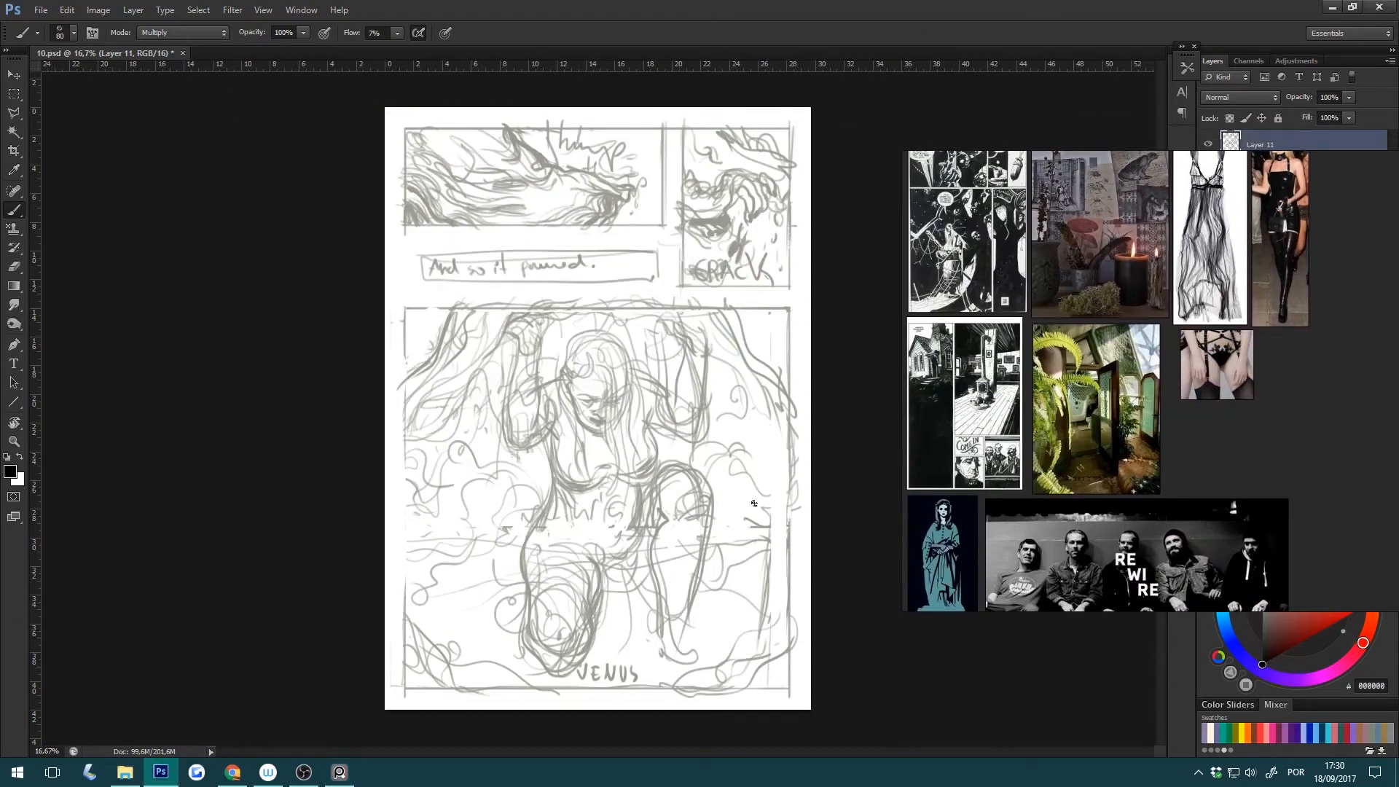
pyautogui.moveTo(1333, 406); pyautogui.dragTo(1297, 467)
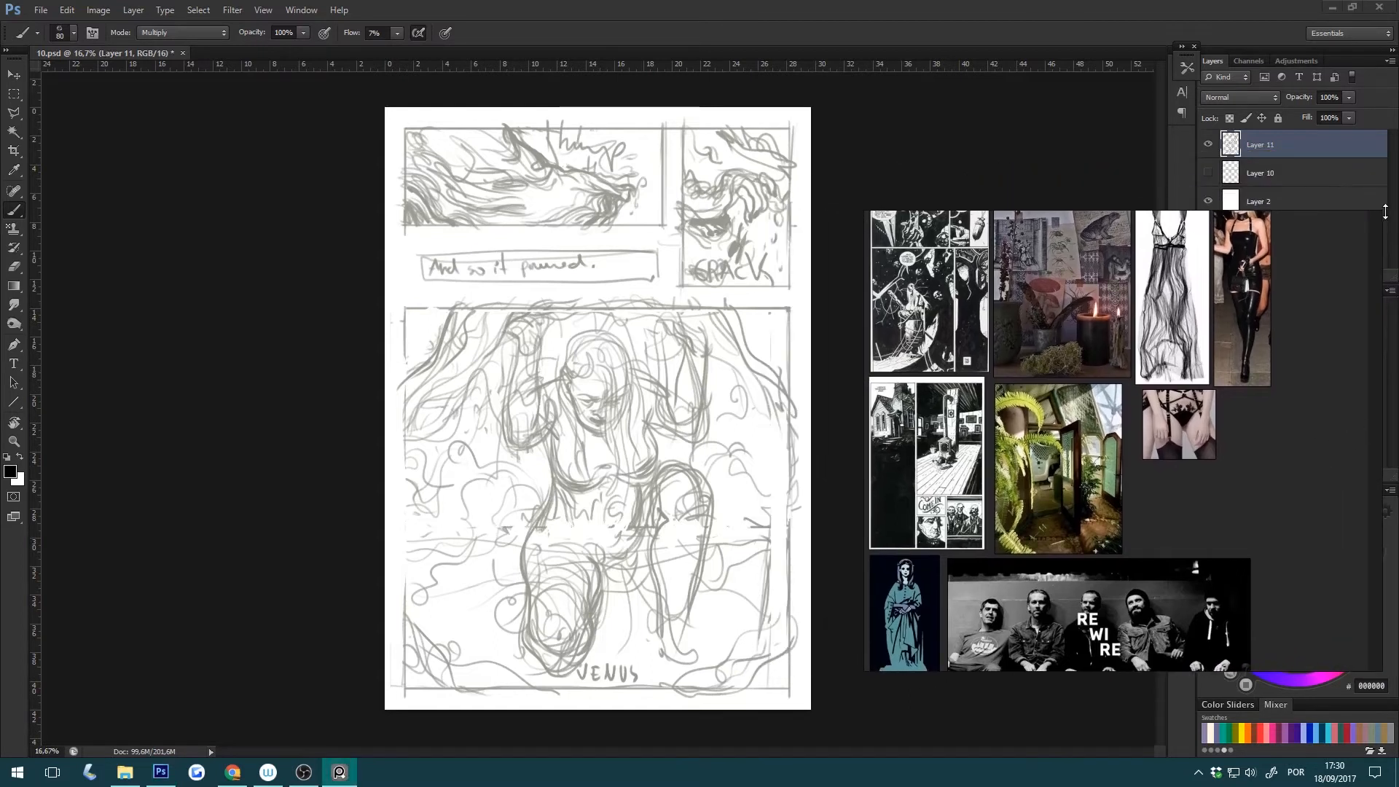
pyautogui.moveTo(1380, 211); pyautogui.dragTo(1316, 211)
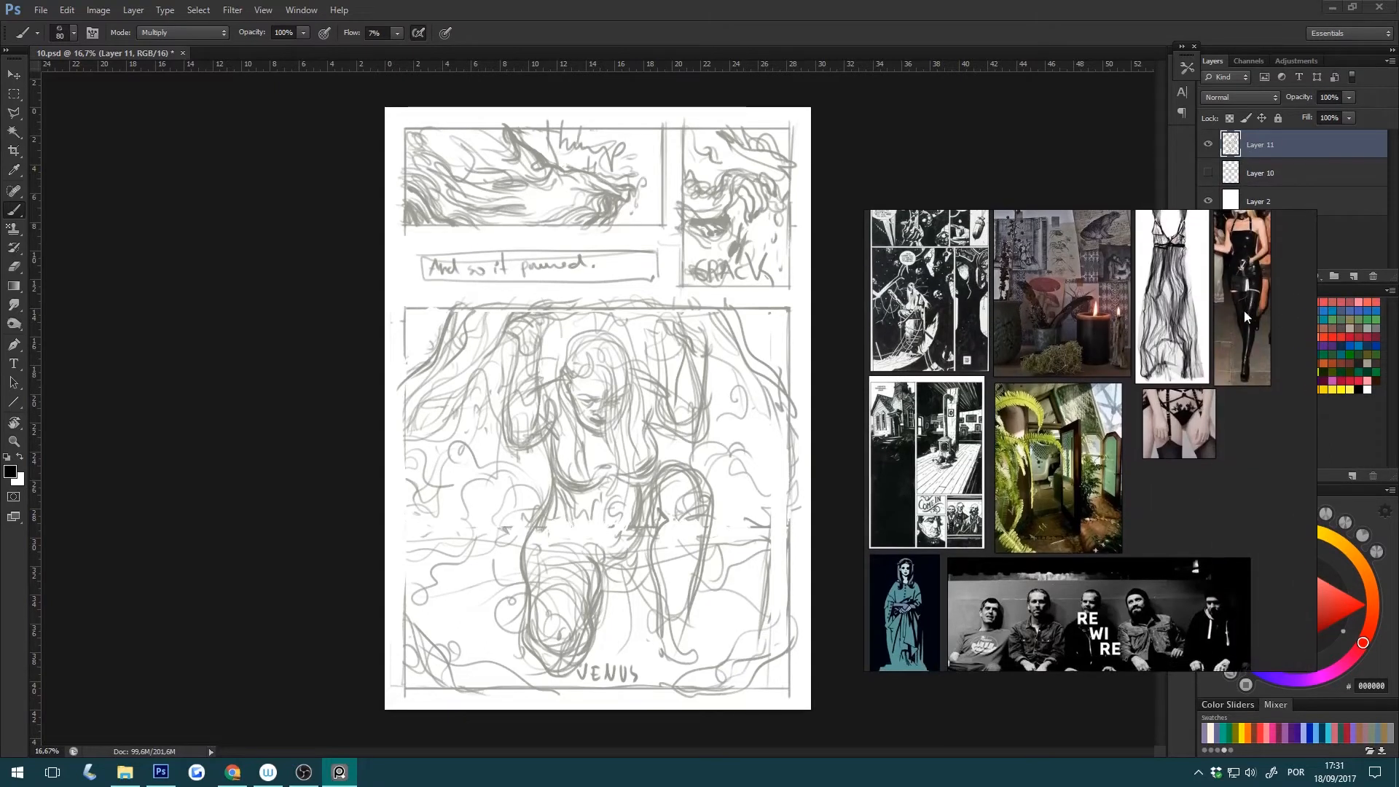
# Move the reference board to the left over the page, shift its images down and close PureRef.
pyautogui.moveTo(1212, 483); pyautogui.dragTo(412, 341)
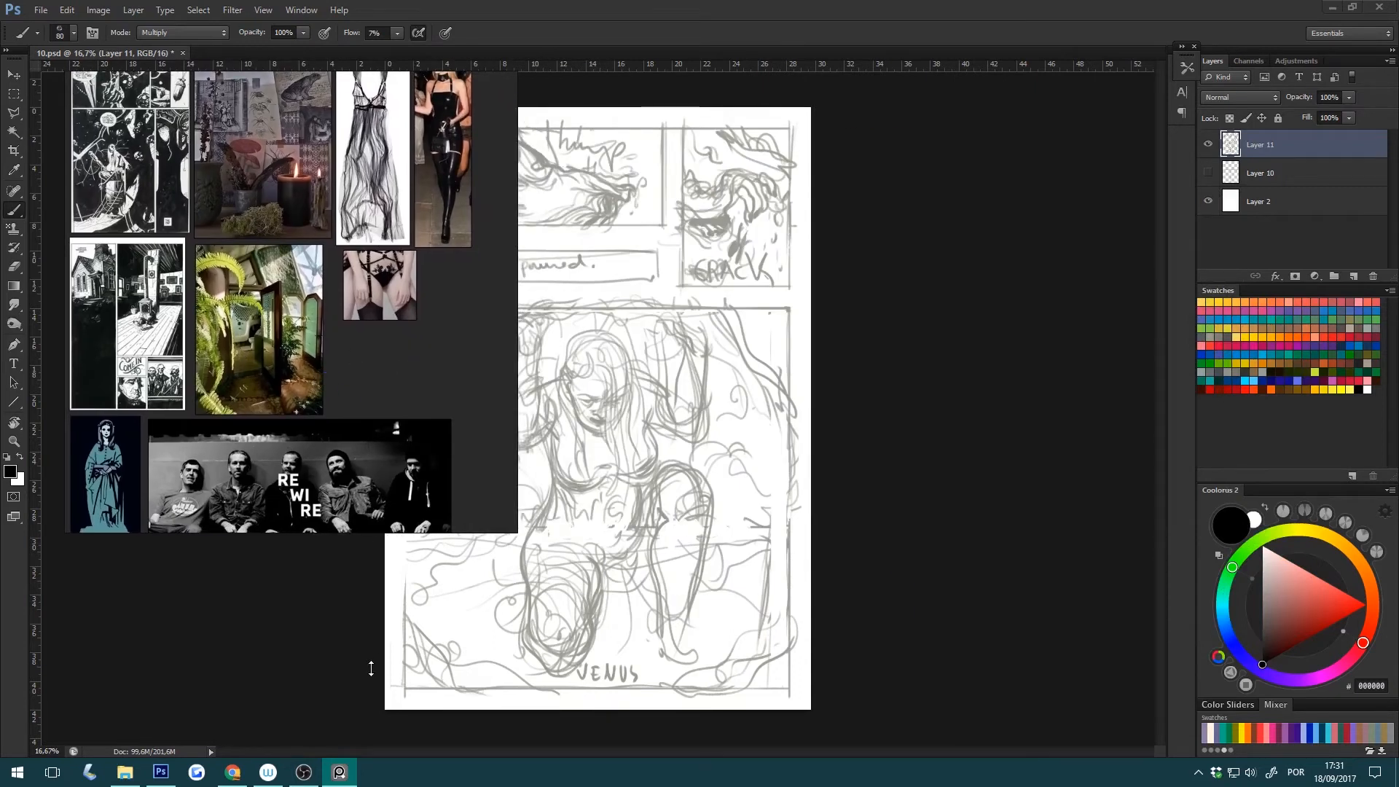
pyautogui.moveTo(443, 365); pyautogui.dragTo(445, 393)
pyautogui.rightClick(348, 773)
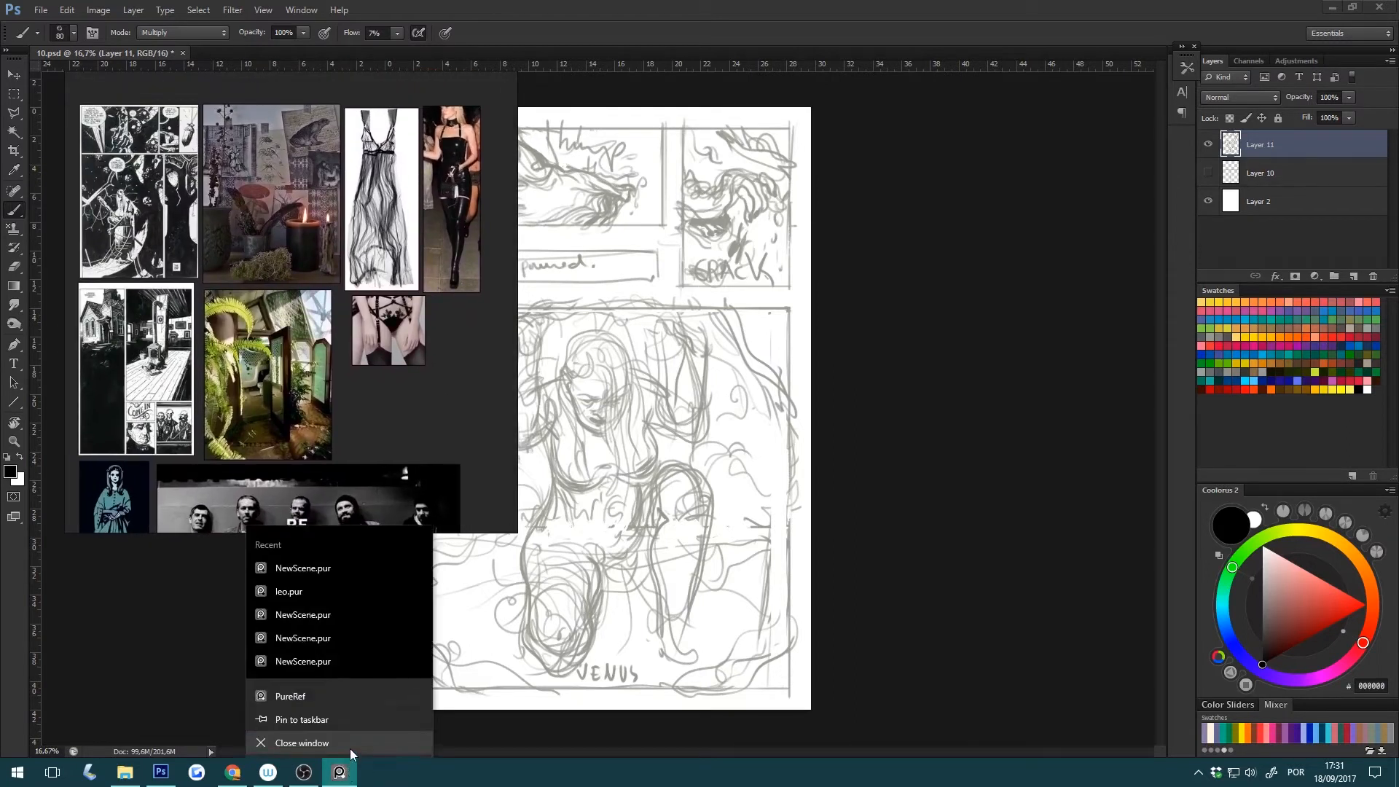
pyautogui.click(346, 745)
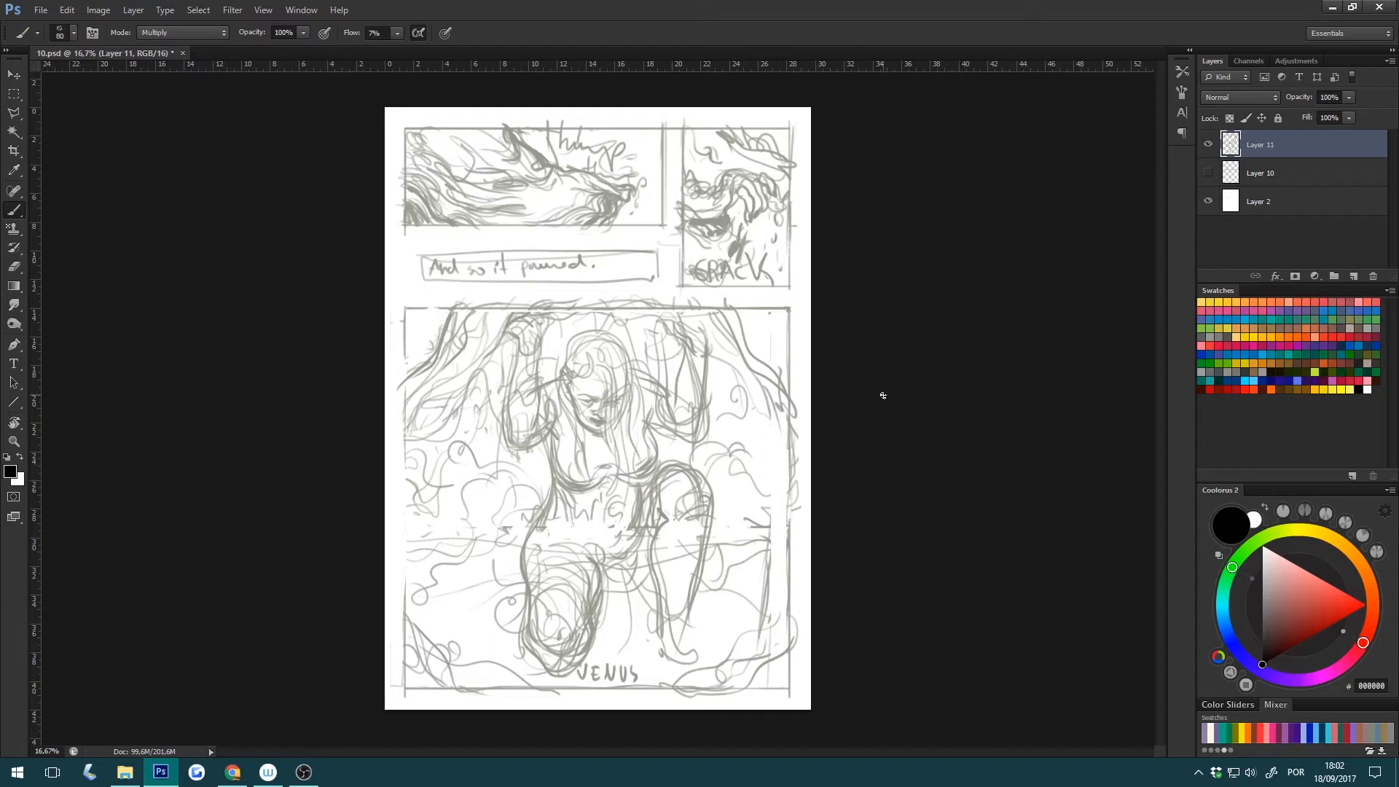
# Open the Tool Presets in Photoshop and look through the Kyle brushes and the grain, paper, noise and wash brushes.
pyautogui.click(1182, 71)
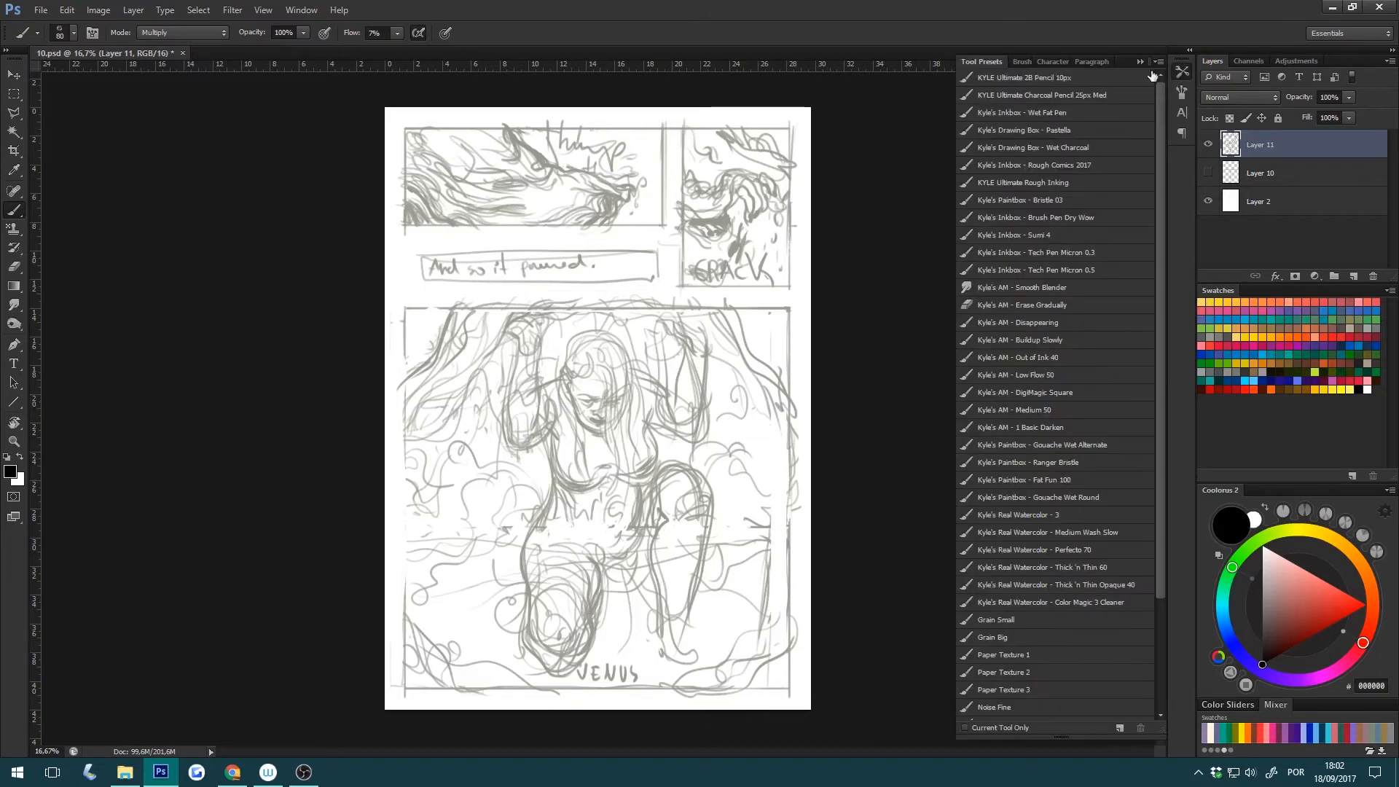
pyautogui.scroll(-4, 1158, 213)
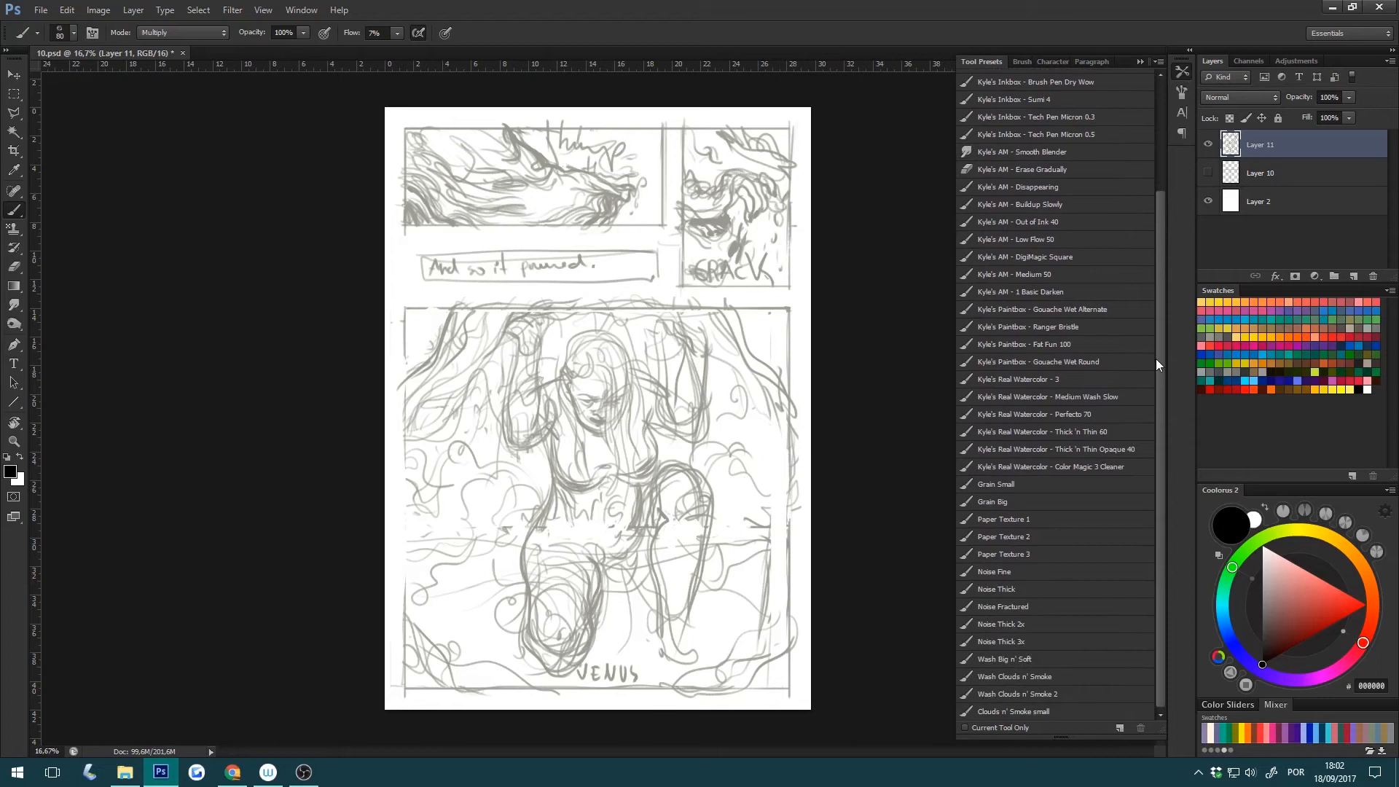
pyautogui.moveTo(1155, 335); pyautogui.dragTo(1171, 151)
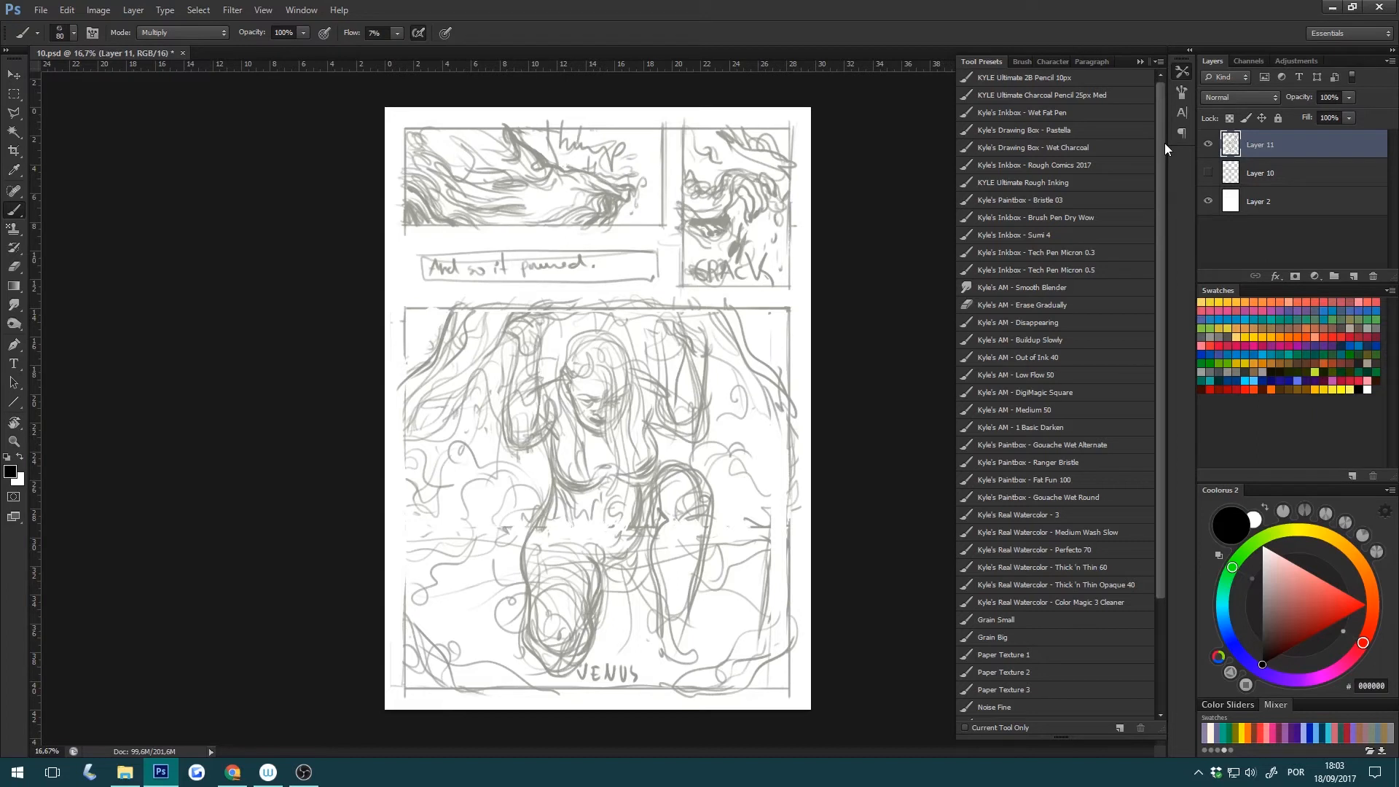
pyautogui.moveTo(1164, 202); pyautogui.dragTo(1158, 98)
pyautogui.moveTo(1159, 478); pyautogui.dragTo(1154, 422)
pyautogui.moveTo(1155, 566); pyautogui.dragTo(1148, 474)
pyautogui.moveTo(1154, 539); pyautogui.dragTo(1155, 465)
# Select the "KYLE Ultimate 2B Pencil 10px" preset and look through the rest of the brush list.
pyautogui.click(1119, 78)
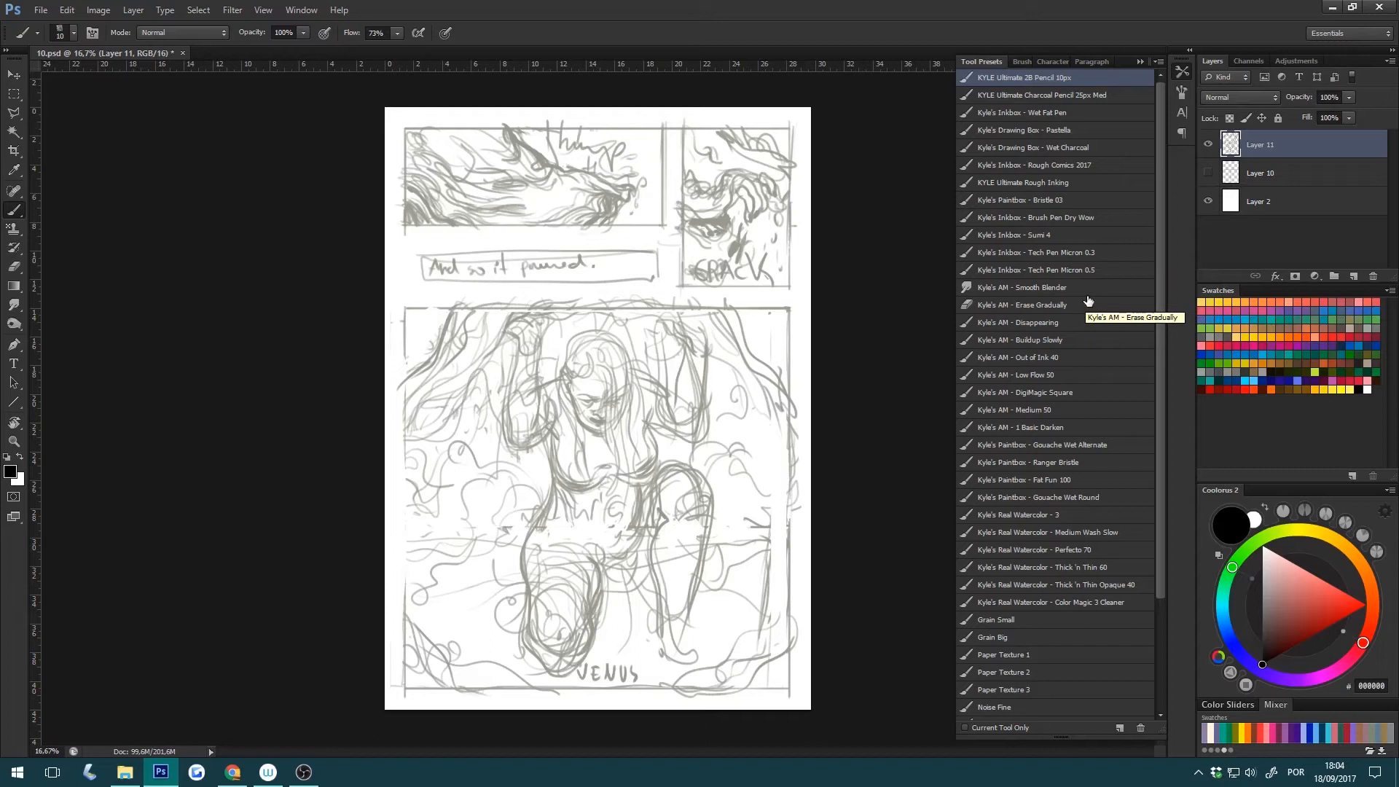
pyautogui.moveTo(1161, 318); pyautogui.dragTo(1149, 417)
pyautogui.scroll(-1, 1157, 416)
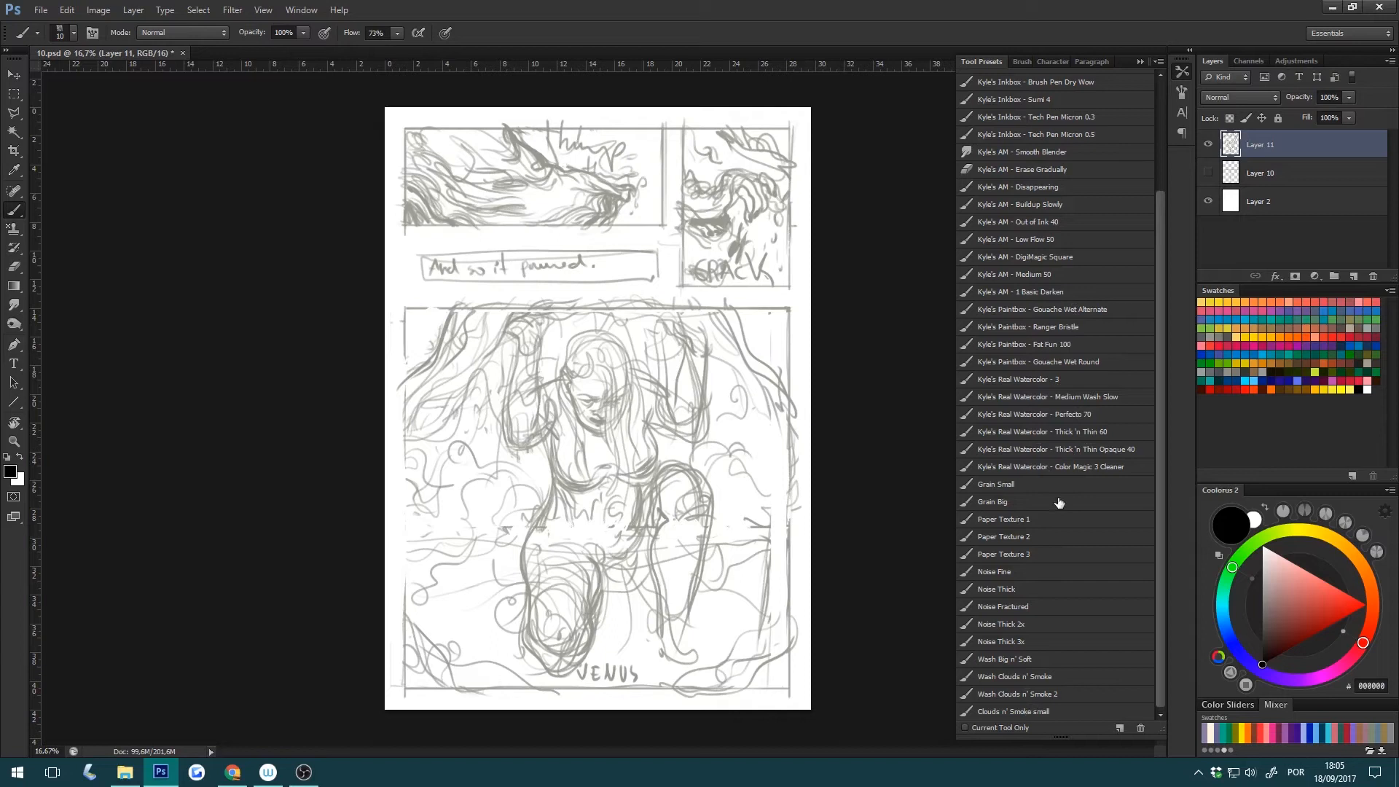
pyautogui.moveTo(1161, 576)
pyautogui.mouseDown()
pyautogui.moveTo(1176, 492)
pyautogui.moveTo(1166, 377)
pyautogui.mouseUp()
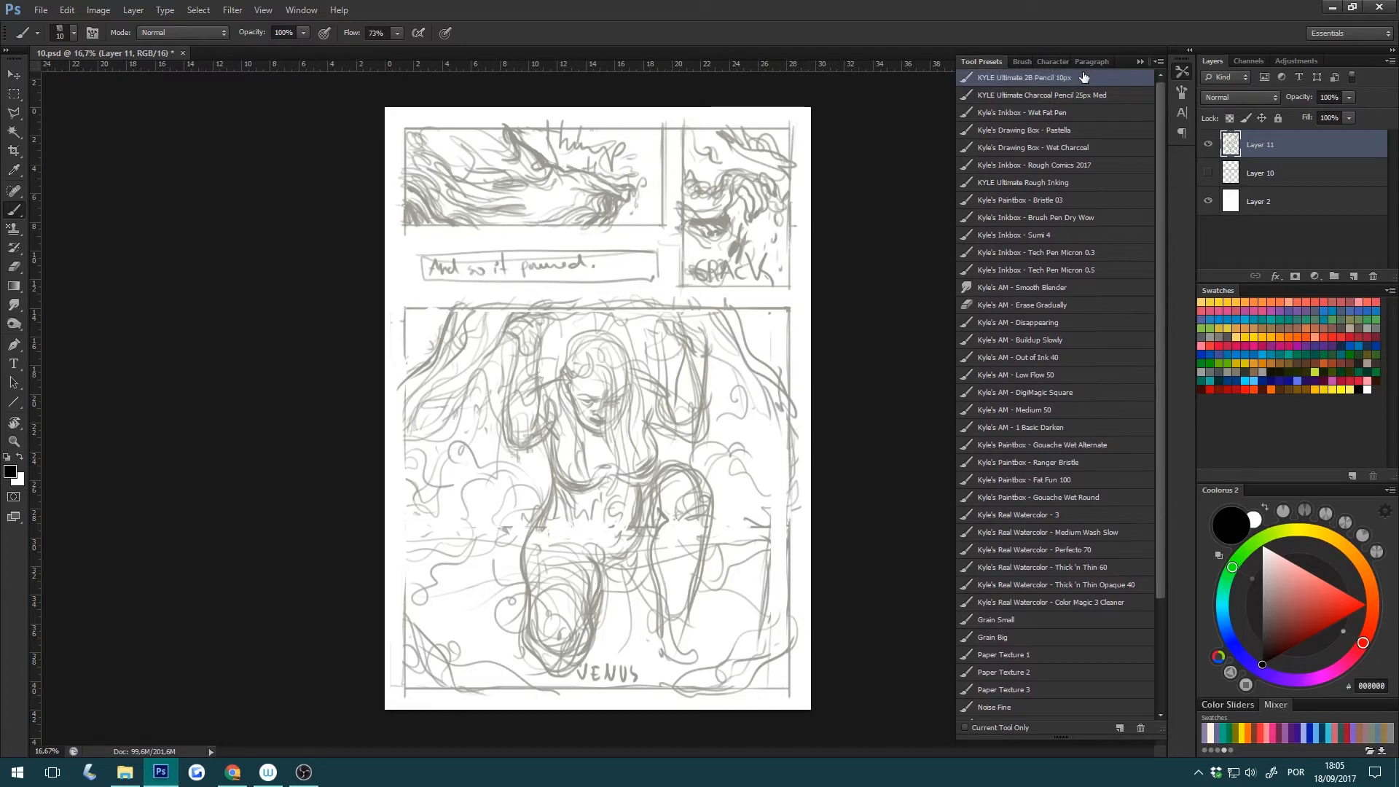
# Try a larger and a smaller brush size and reselect the "KYLE Ultimate 2B Pencil 10px" preset.
pyautogui.press(']')
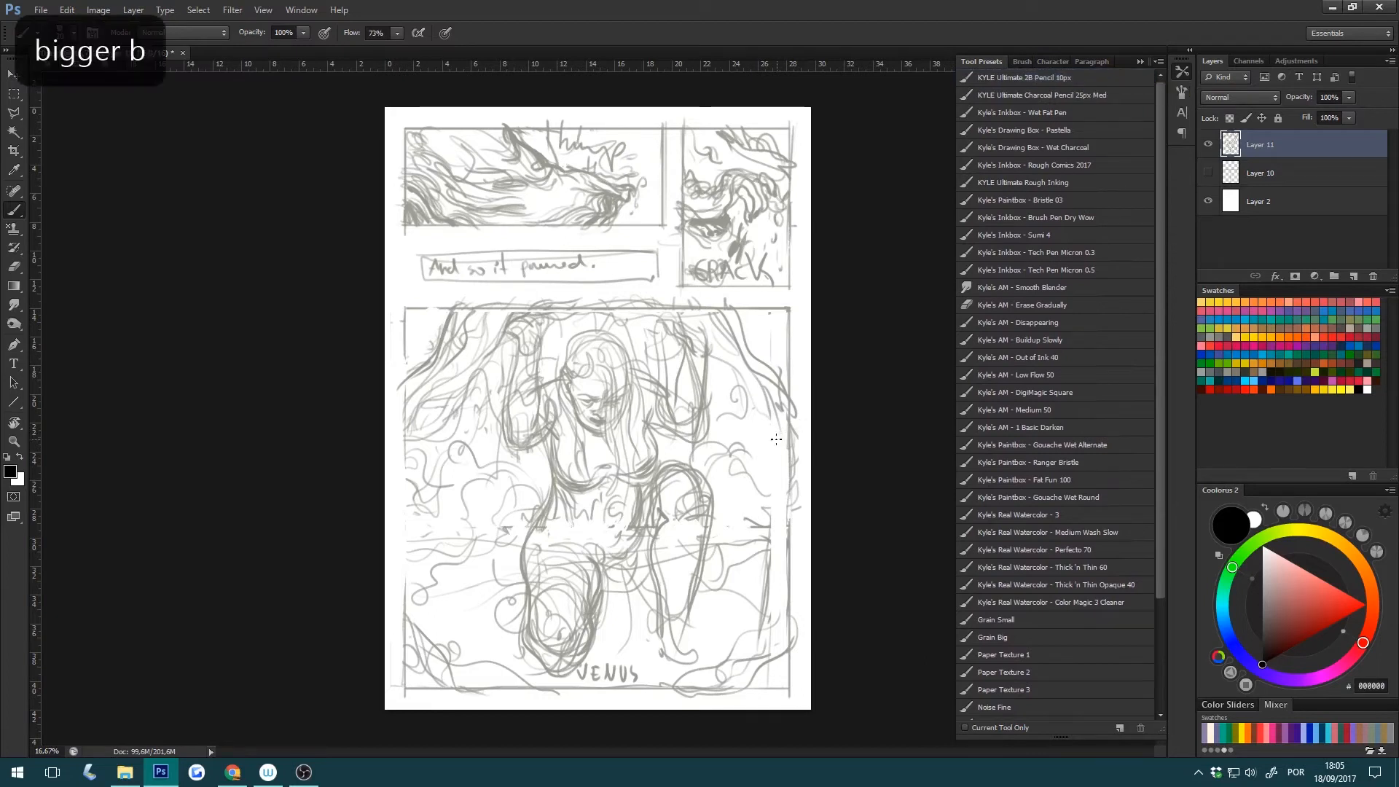
pyautogui.press('[')
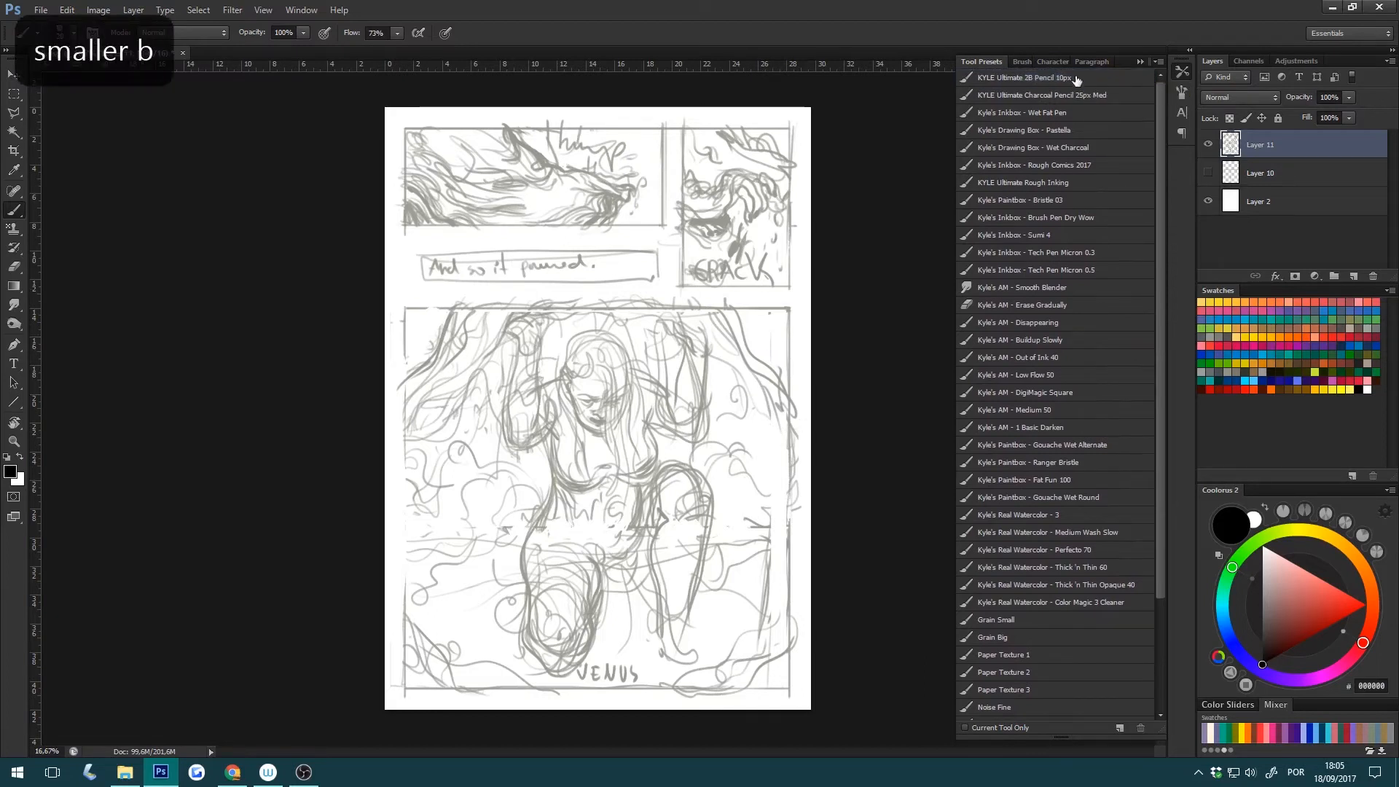
pyautogui.click(1064, 77)
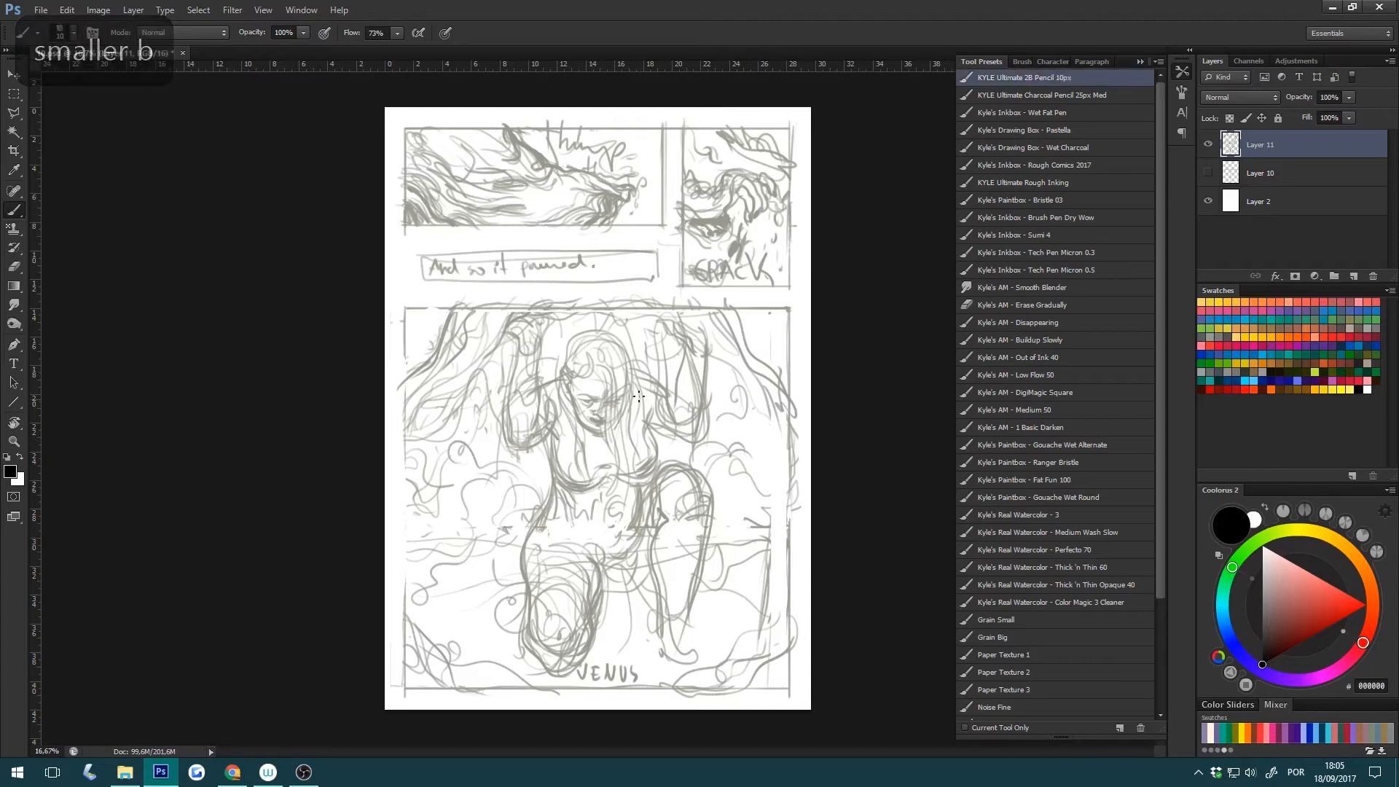
# Enlarge the brush to 35 px and draw a long winding black test stroke down the page on a new layer.
pyautogui.press(']')
pyautogui.click(1352, 278)
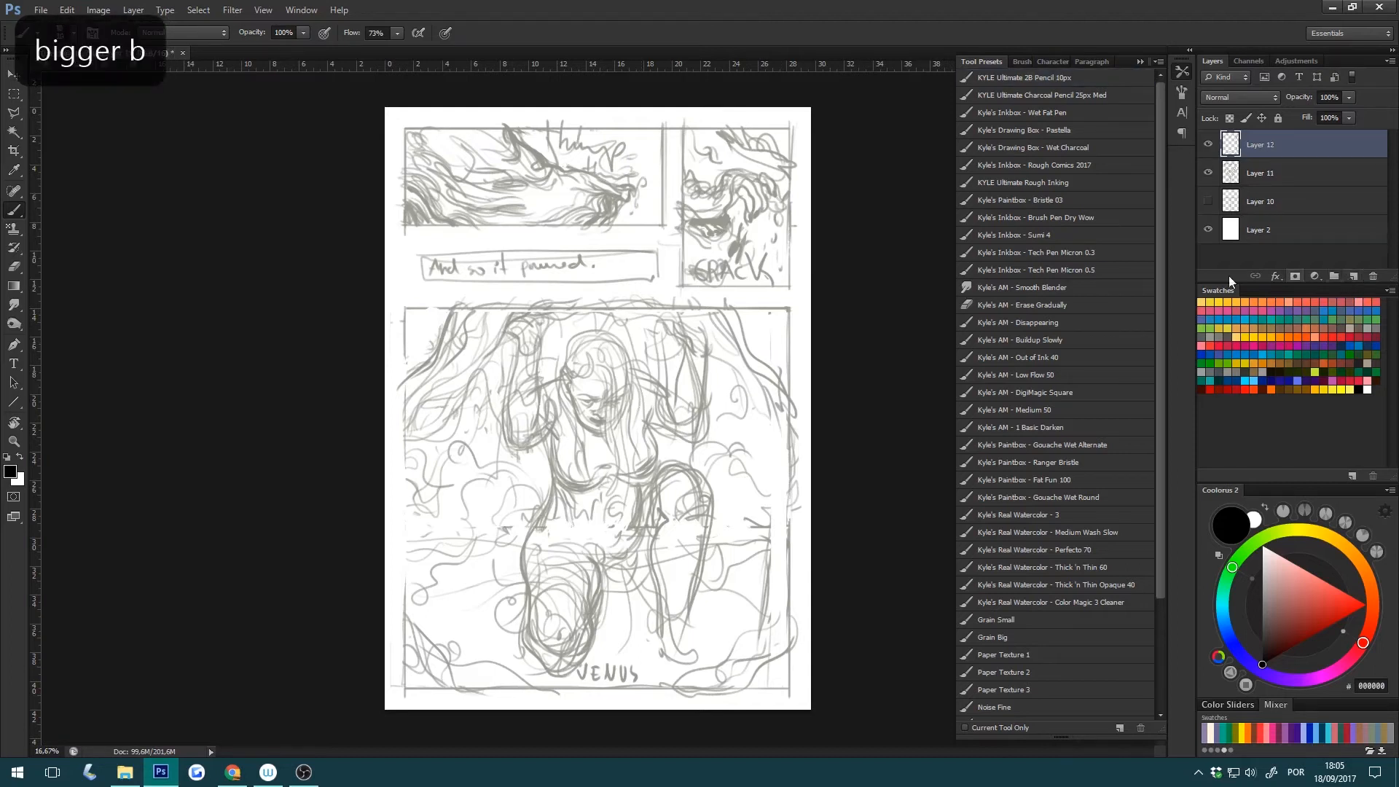
pyautogui.moveTo(568, 198)
pyautogui.mouseDown()
pyautogui.moveTo(557, 431)
pyautogui.moveTo(660, 618)
pyautogui.mouseUp()
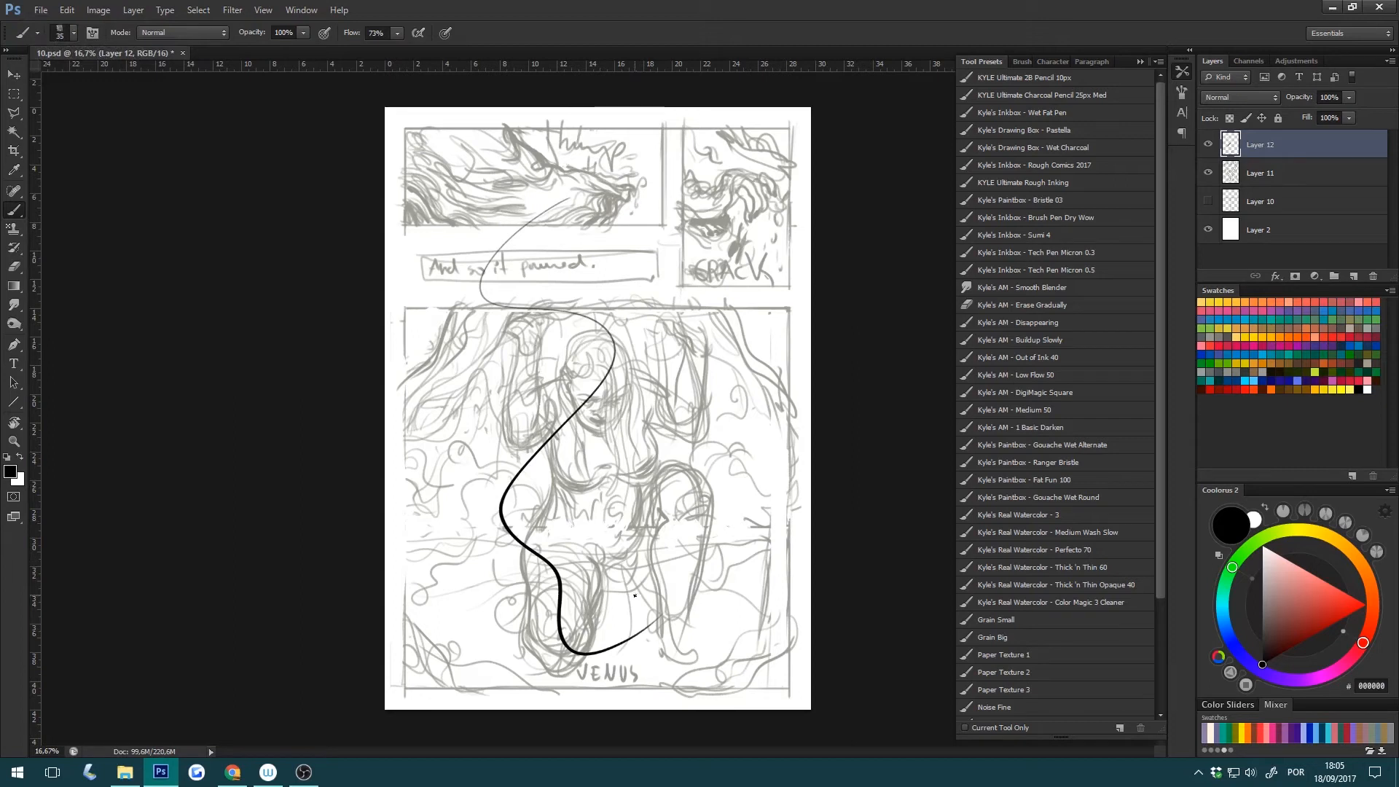
# Undo the winding test stroke, draw another long winding stroke down the page and undo it as well.
pyautogui.hotkey('ctrl', 'z')
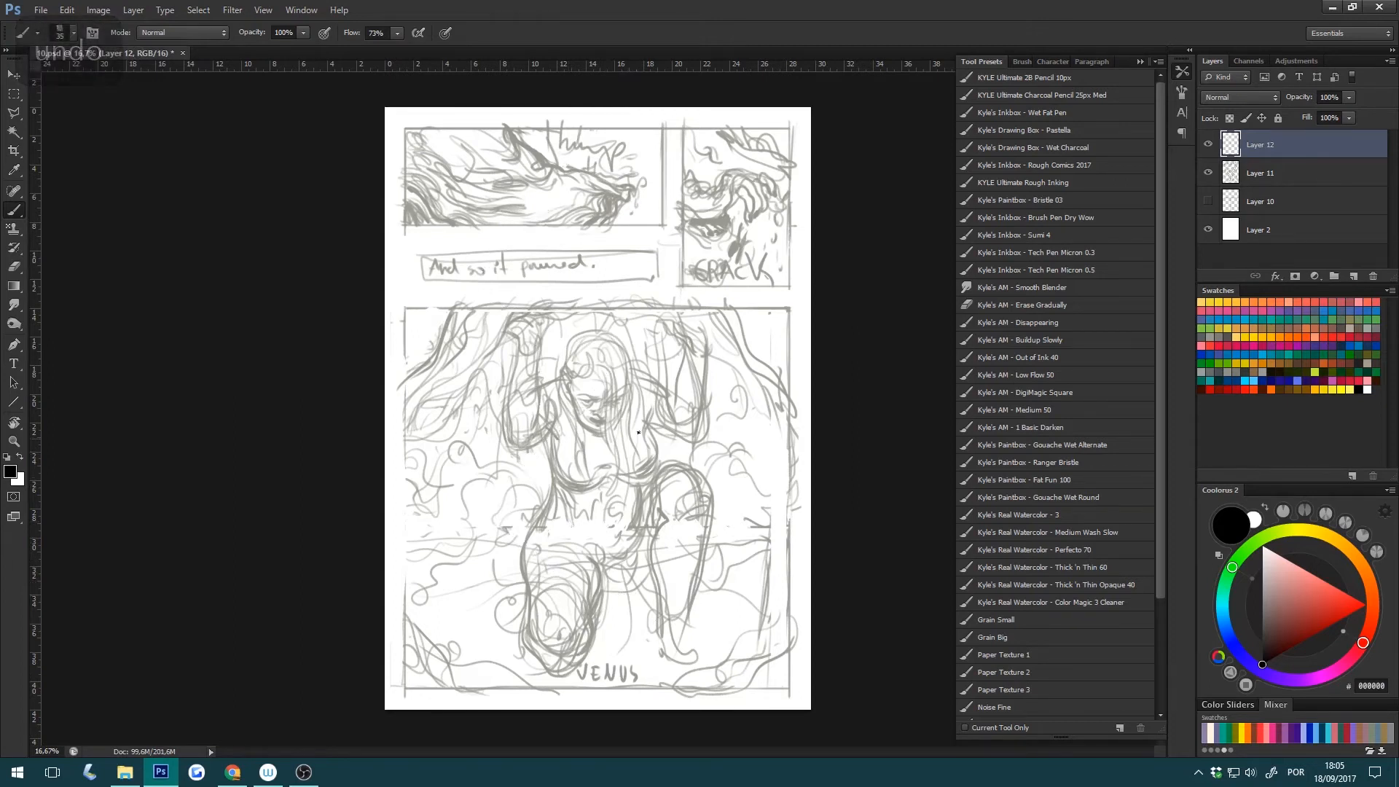
pyautogui.moveTo(577, 210)
pyautogui.mouseDown()
pyautogui.moveTo(454, 272)
pyautogui.moveTo(593, 306)
pyautogui.moveTo(577, 425)
pyautogui.moveTo(498, 532)
pyautogui.moveTo(578, 540)
pyautogui.moveTo(552, 616)
pyautogui.moveTo(659, 576)
pyautogui.moveTo(674, 411)
pyautogui.moveTo(737, 473)
pyautogui.moveTo(714, 560)
pyautogui.moveTo(734, 673)
pyautogui.mouseUp()
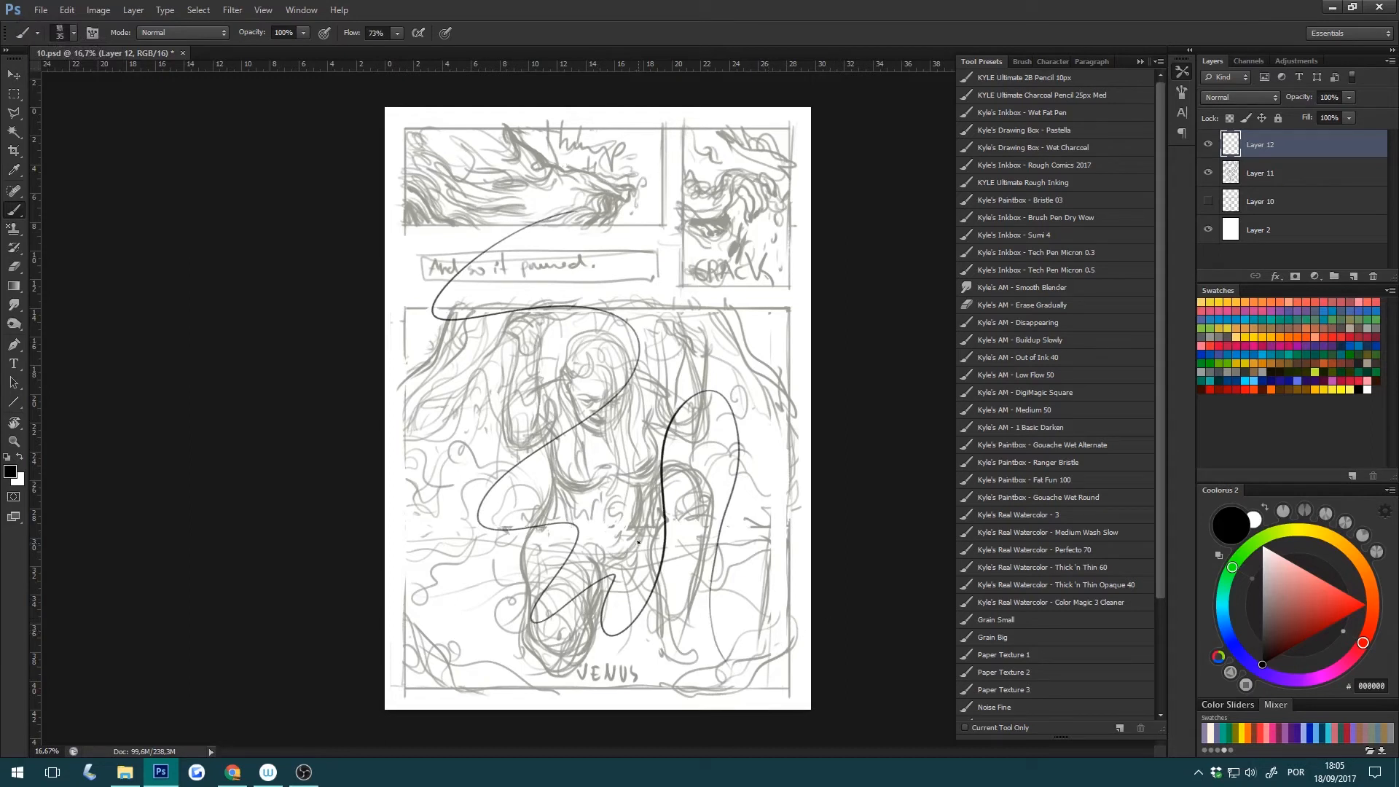
pyautogui.hotkey('ctrl', 'z')
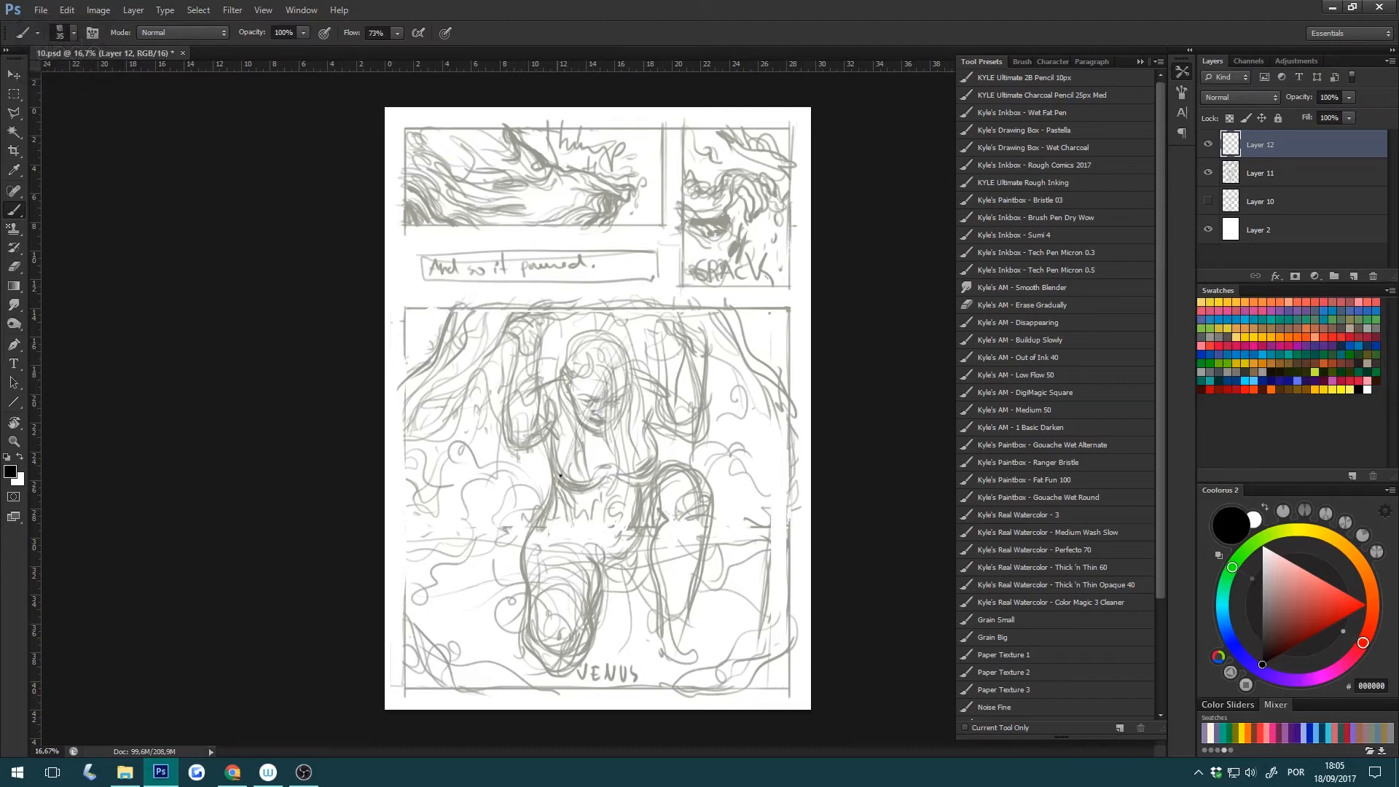
# Try short pencil strokes over the figure's head and torso and undo them.
pyautogui.moveTo(598, 373); pyautogui.dragTo(563, 464)
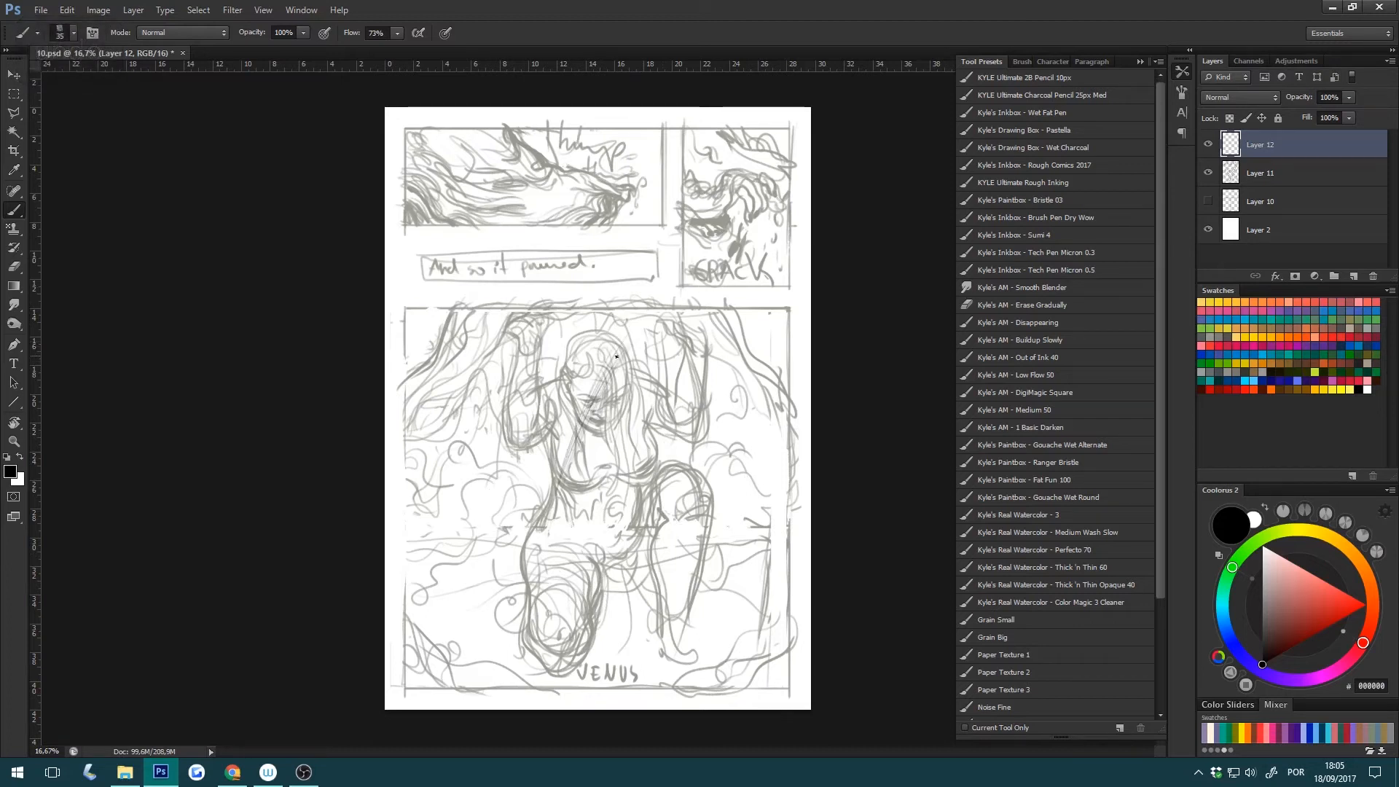
pyautogui.moveTo(617, 353); pyautogui.dragTo(555, 465)
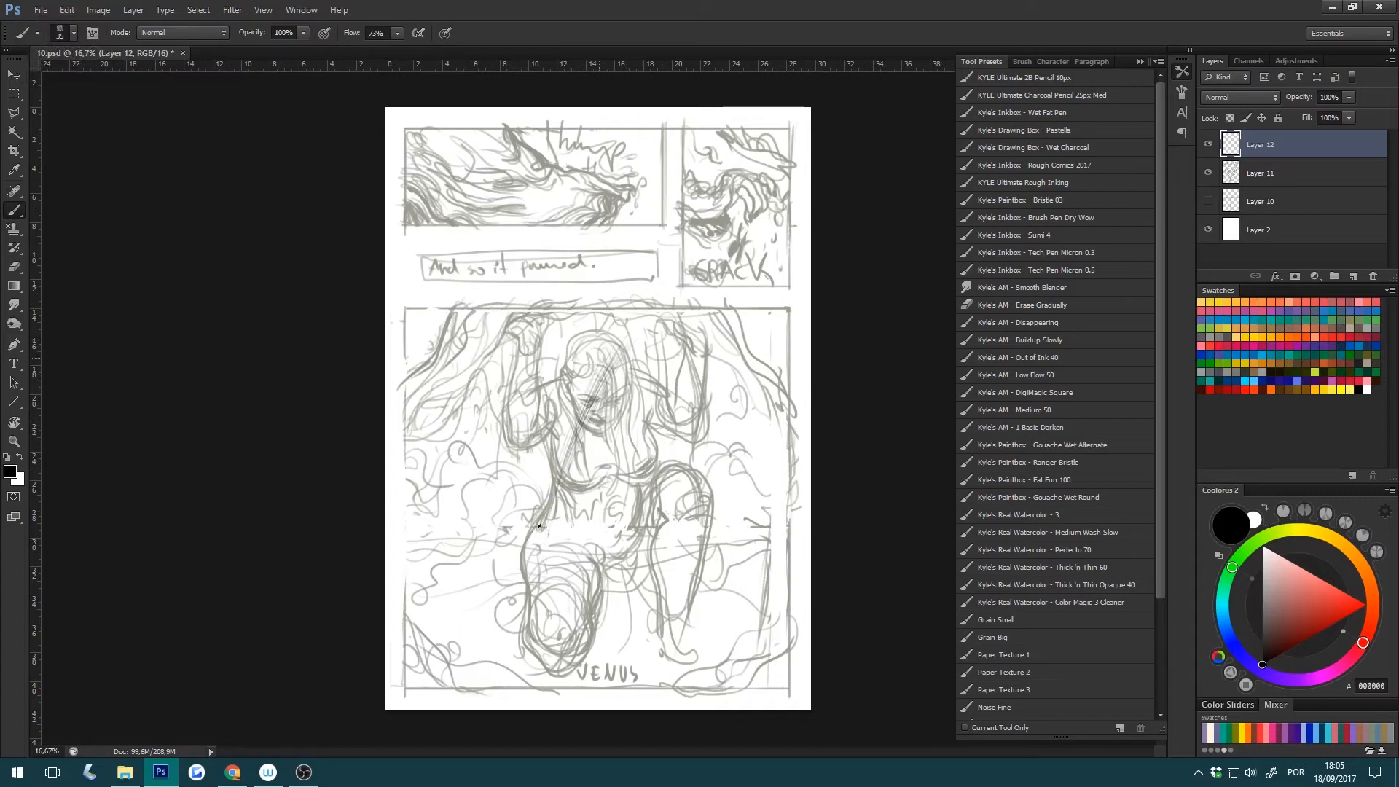
pyautogui.hotkey('ctrl', 'alt', 'z')
pyautogui.hotkey('ctrl', 'alt', 'z')
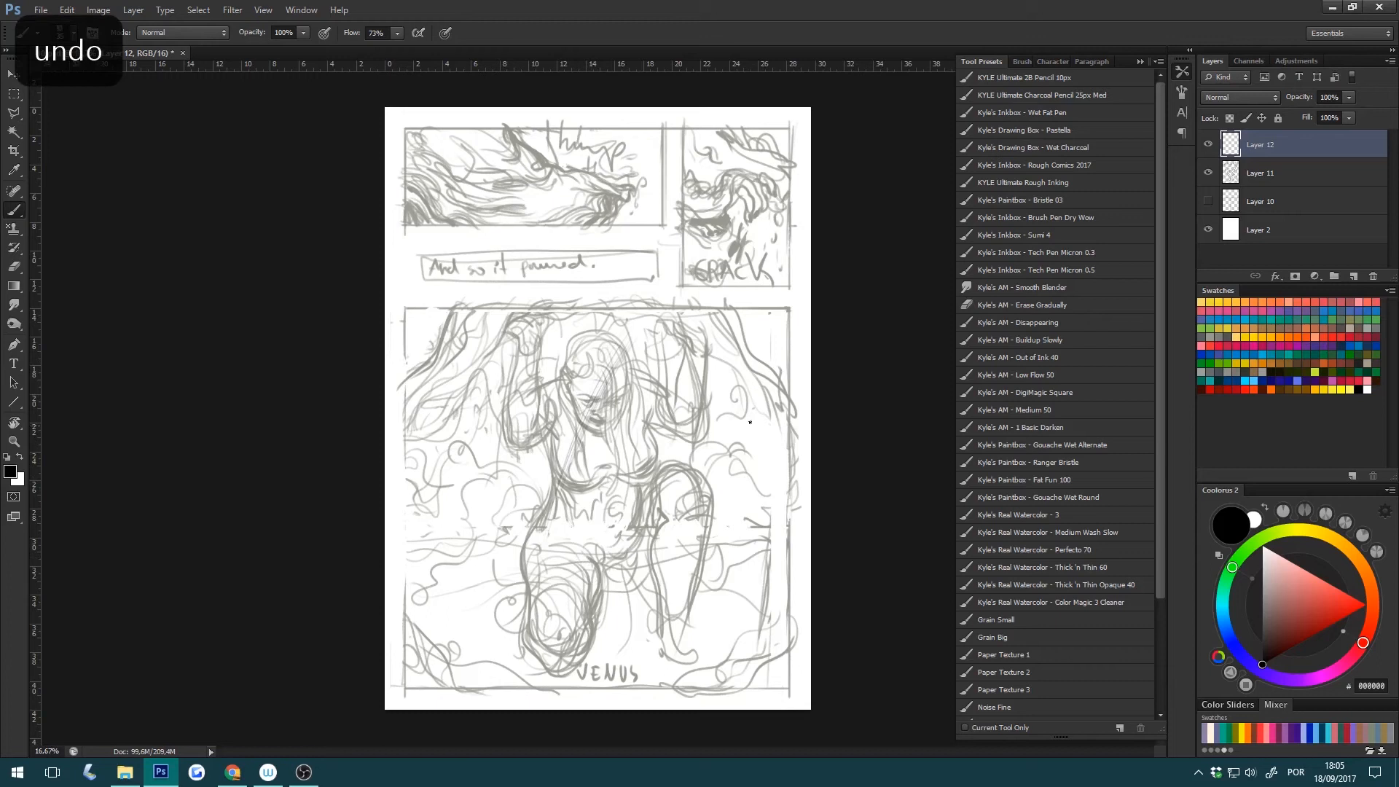
pyautogui.hotkey('ctrl', 'alt', 'z')
pyautogui.hotkey('ctrl', 'alt', 'z')
pyautogui.hotkey('ctrl', 'alt', 'z')
# Try long test strokes across the page with an enlarged "KYLE Ultimate Charcoal Pencil 25px Med" brush and undo them.
pyautogui.click(1065, 96)
pyautogui.press(']')
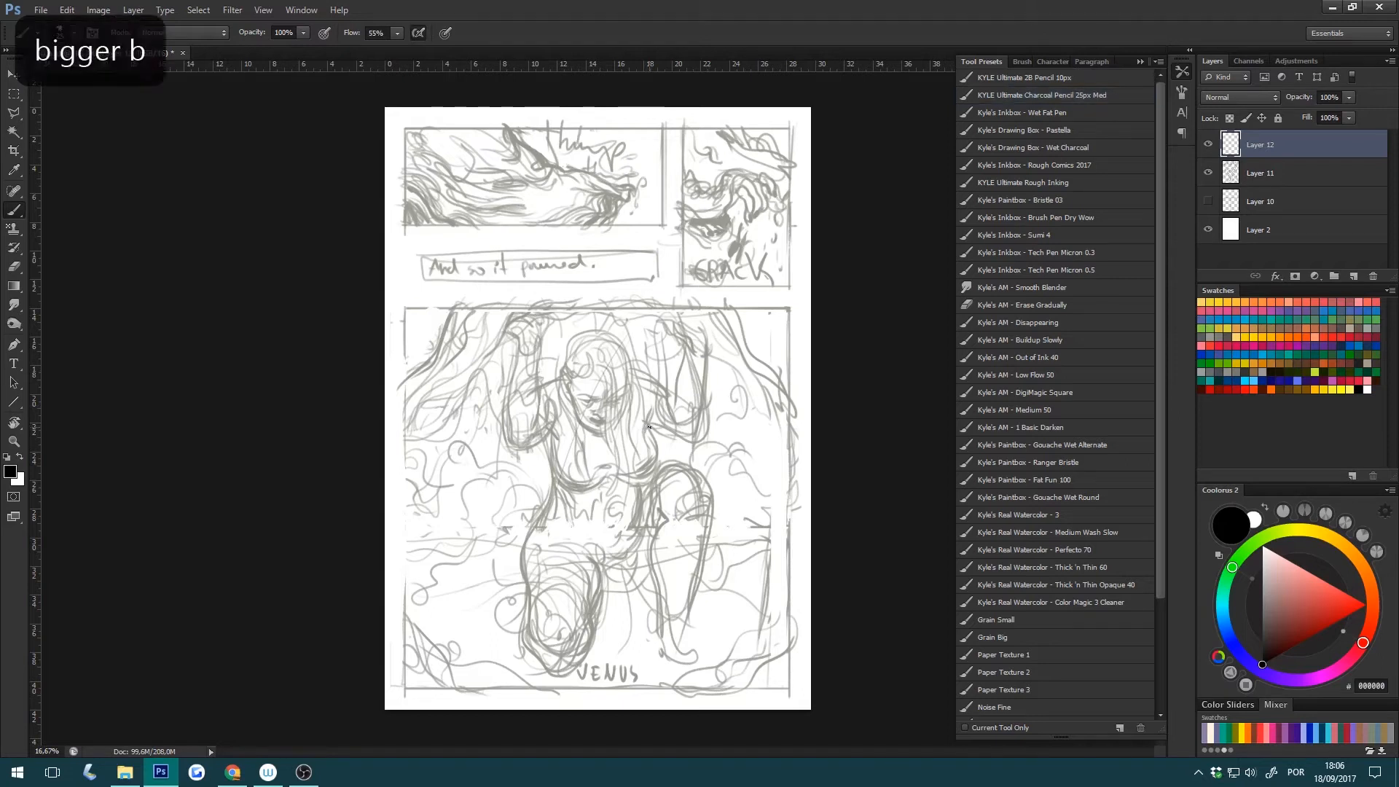
pyautogui.moveTo(555, 248)
pyautogui.mouseDown()
pyautogui.moveTo(502, 673)
pyautogui.moveTo(574, 685)
pyautogui.mouseUp()
pyautogui.hotkey('ctrl', 'z')
pyautogui.press(']')
pyautogui.moveTo(643, 209)
pyautogui.mouseDown()
pyautogui.moveTo(638, 340)
pyautogui.moveTo(696, 637)
pyautogui.mouseUp()
pyautogui.hotkey('ctrl', 'z')
# Try the charcoal pencil up close at 66.67% zoom, undoing a first curved line and drawing a looping stroke over the figure's torso.
pyautogui.press('z')
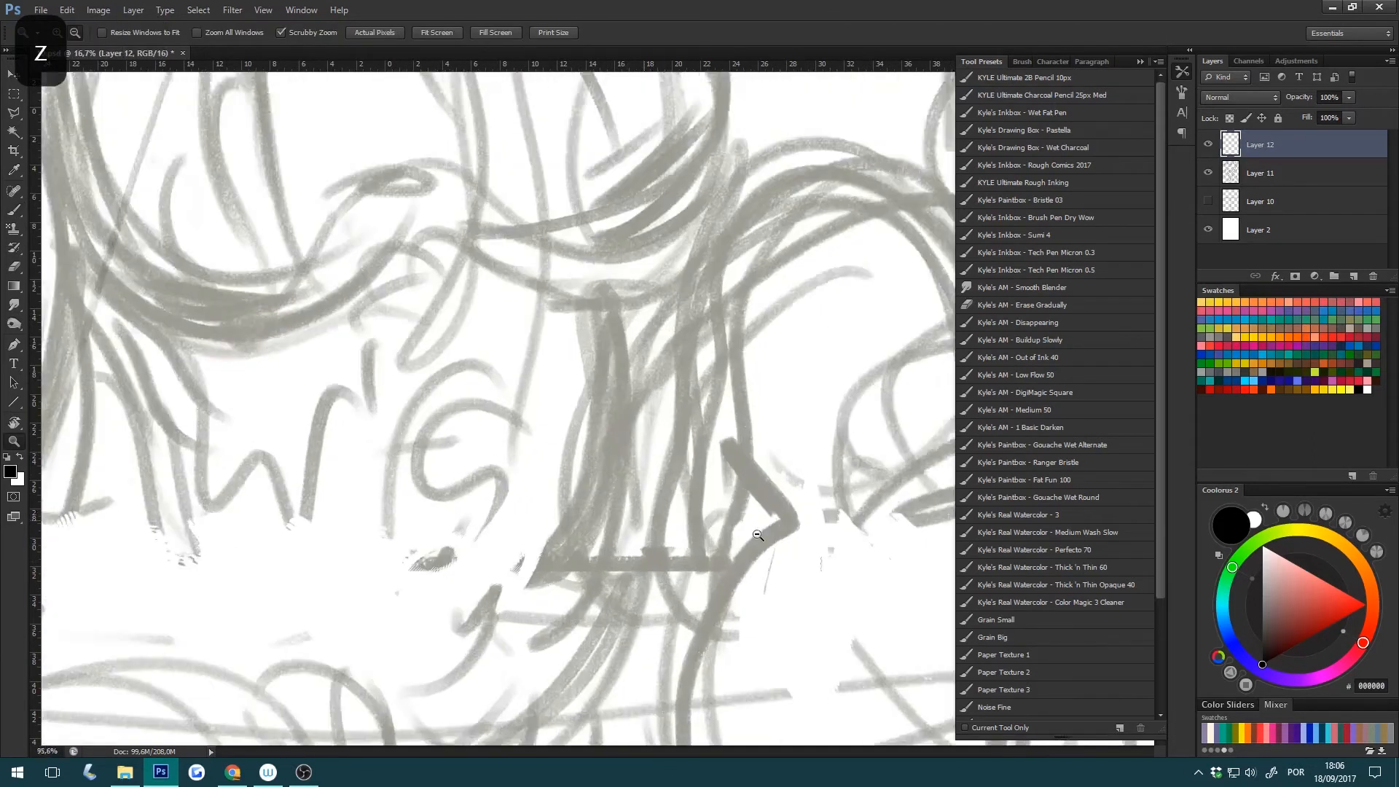
pyautogui.moveTo(652, 519); pyautogui.dragTo(728, 522)
pyautogui.keyDown('alt'); pyautogui.click(701, 537); pyautogui.keyUp('alt')
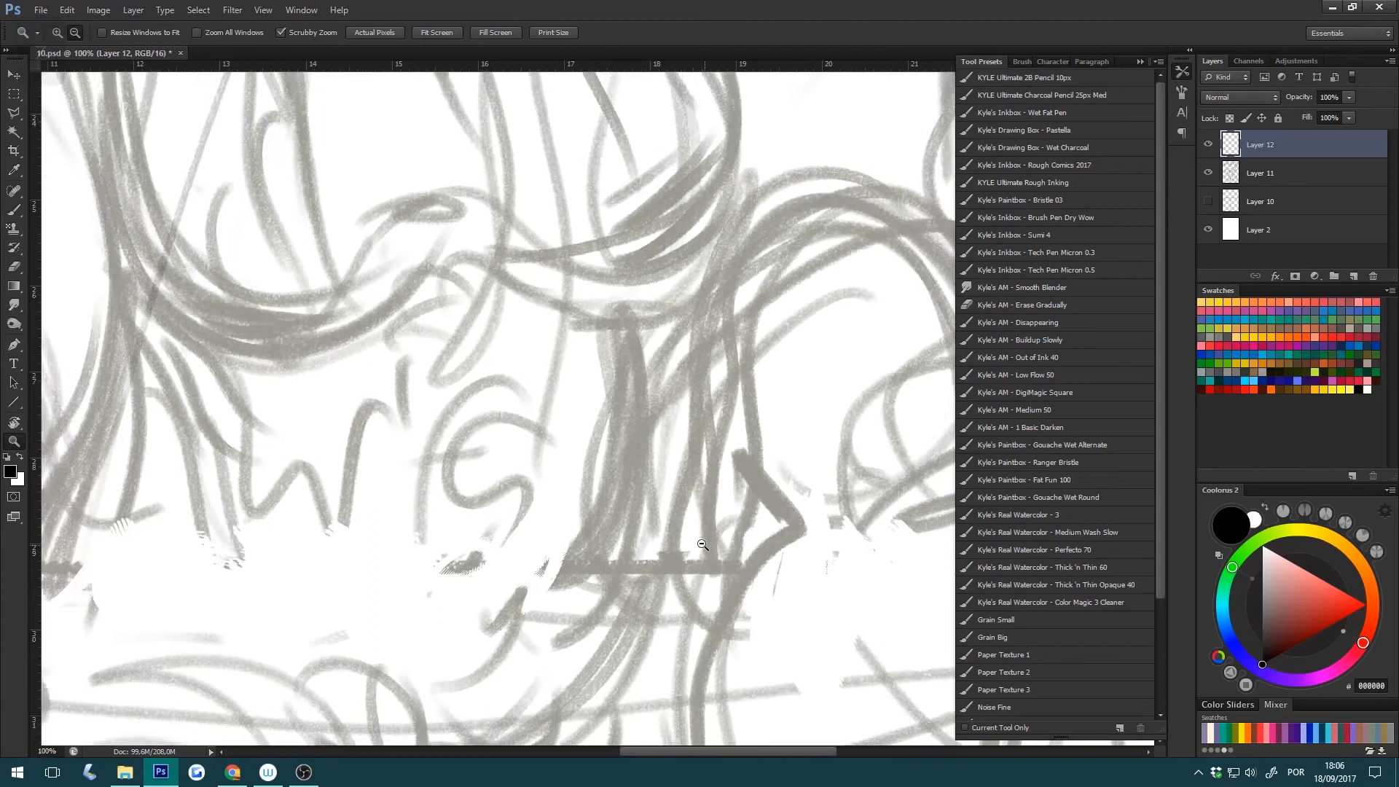
pyautogui.keyDown('alt'); pyautogui.click(696, 537); pyautogui.keyUp('alt')
pyautogui.press('b')
pyautogui.moveTo(638, 394); pyautogui.dragTo(580, 623)
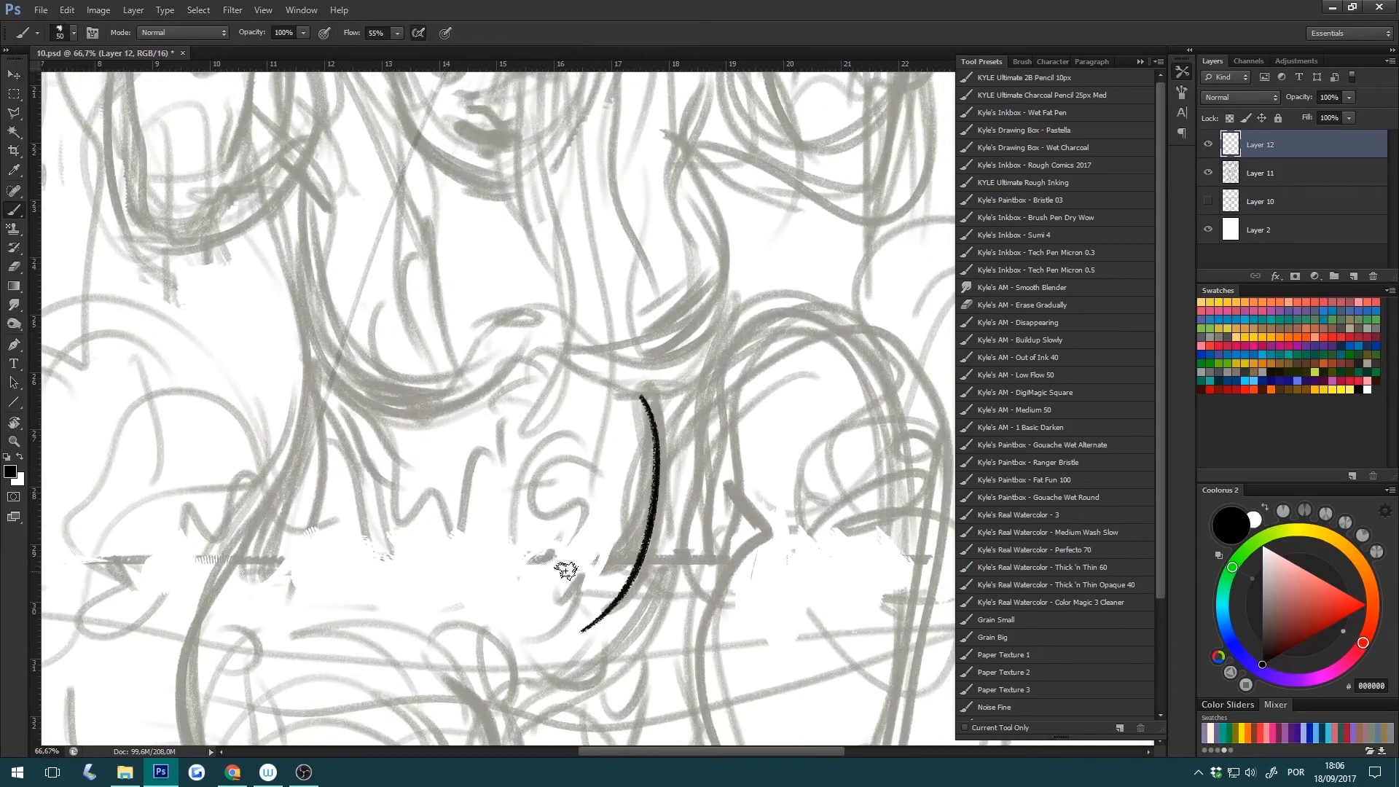
pyautogui.hotkey('ctrl', 'z')
pyautogui.moveTo(611, 292)
pyautogui.mouseDown()
pyautogui.moveTo(474, 612)
pyautogui.moveTo(528, 532)
pyautogui.mouseUp()
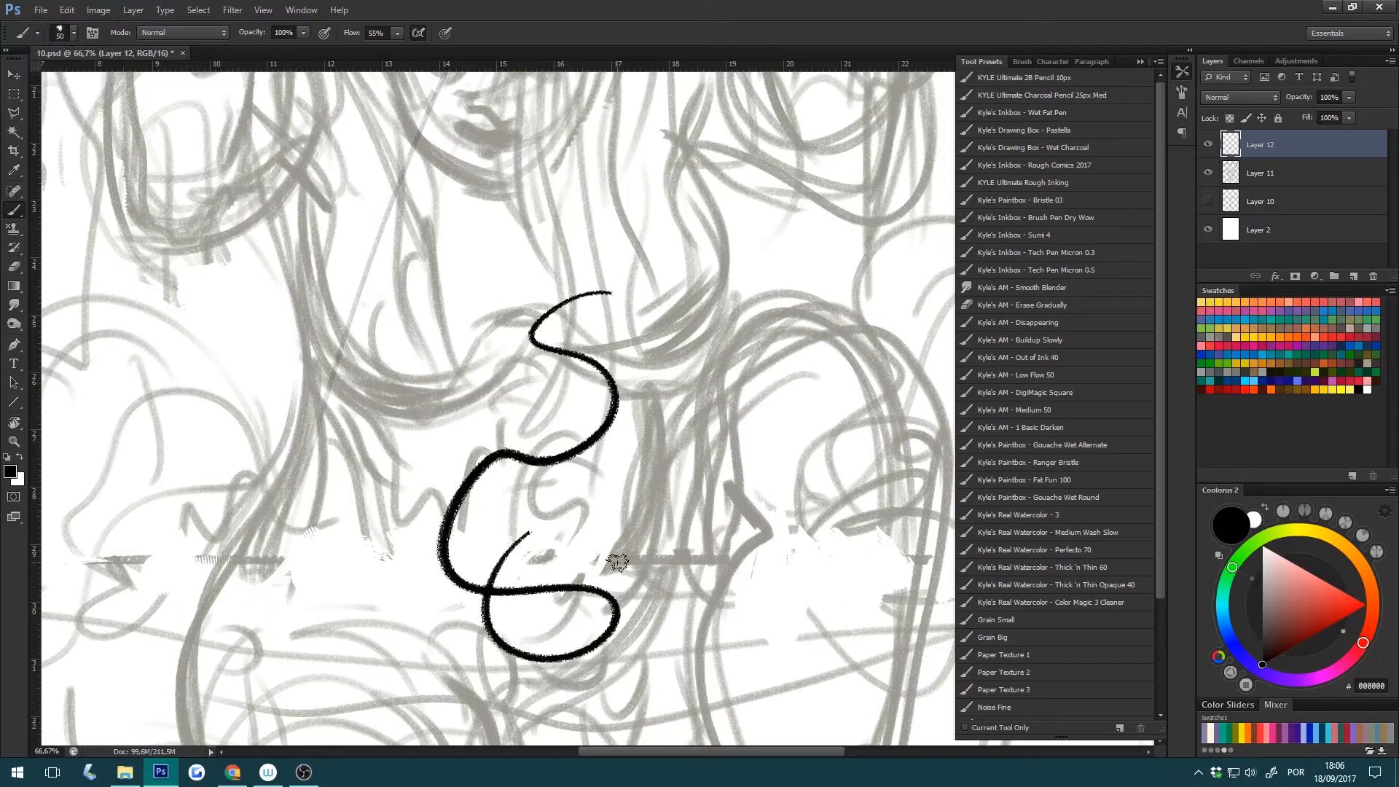
# Try the "KYLE Ultimate 2B Pencil 10px" preset at 35 px beside the charcoal stroke for comparison and undo all test strokes.
pyautogui.click(1030, 82)
pyautogui.moveTo(714, 277)
pyautogui.mouseDown()
pyautogui.moveTo(655, 475)
pyautogui.moveTo(650, 644)
pyautogui.moveTo(835, 563)
pyautogui.mouseUp()
pyautogui.hotkey('ctrl', 'z')
pyautogui.press(']')
pyautogui.press(']')
pyautogui.moveTo(716, 295)
pyautogui.mouseDown()
pyautogui.moveTo(741, 410)
pyautogui.moveTo(716, 535)
pyautogui.moveTo(776, 736)
pyautogui.mouseUp()
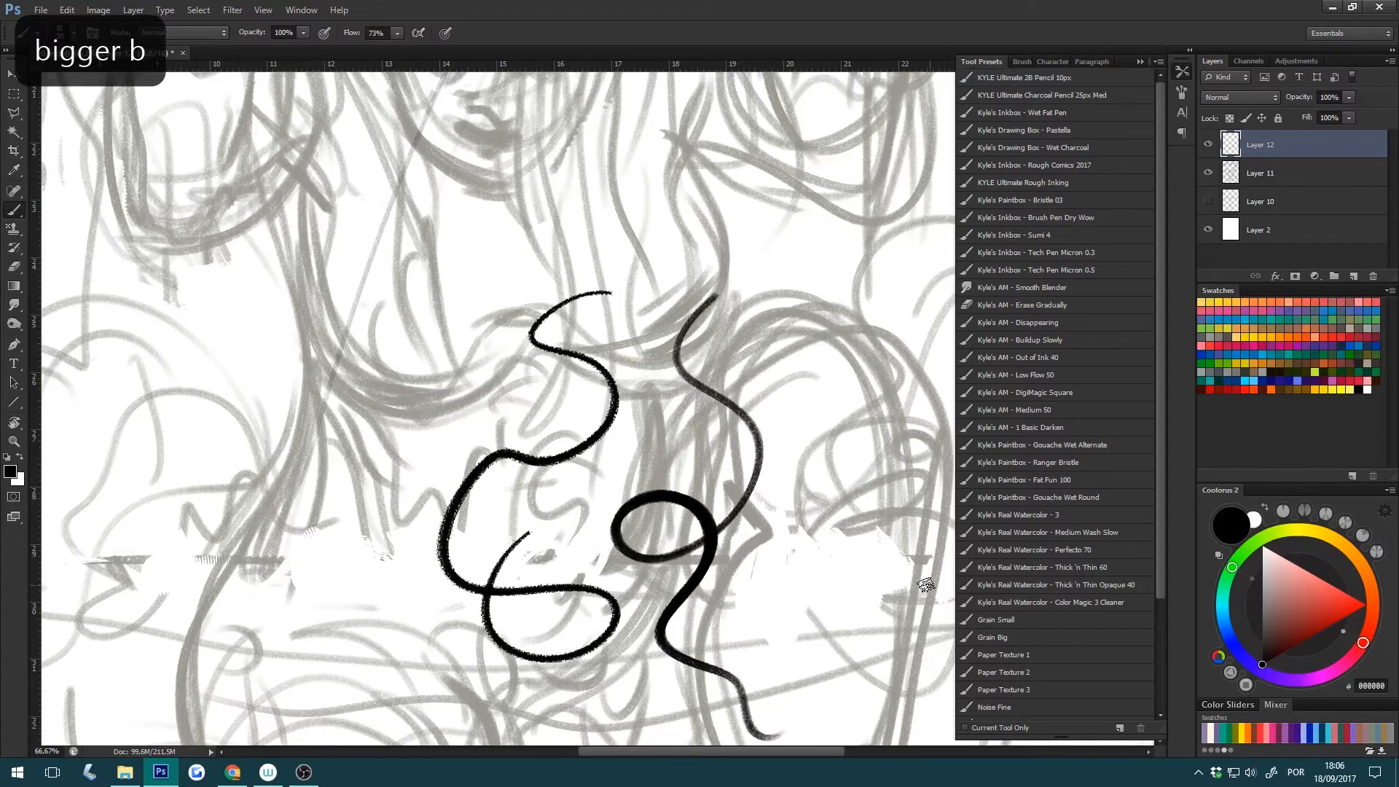
pyautogui.hotkey('ctrl', 'z')
pyautogui.moveTo(723, 369)
pyautogui.mouseDown()
pyautogui.moveTo(669, 516)
pyautogui.moveTo(735, 644)
pyautogui.moveTo(802, 614)
pyautogui.mouseUp()
pyautogui.hotkey('ctrl', 'alt', 'z')
pyautogui.hotkey('ctrl', 'alt', 'z')
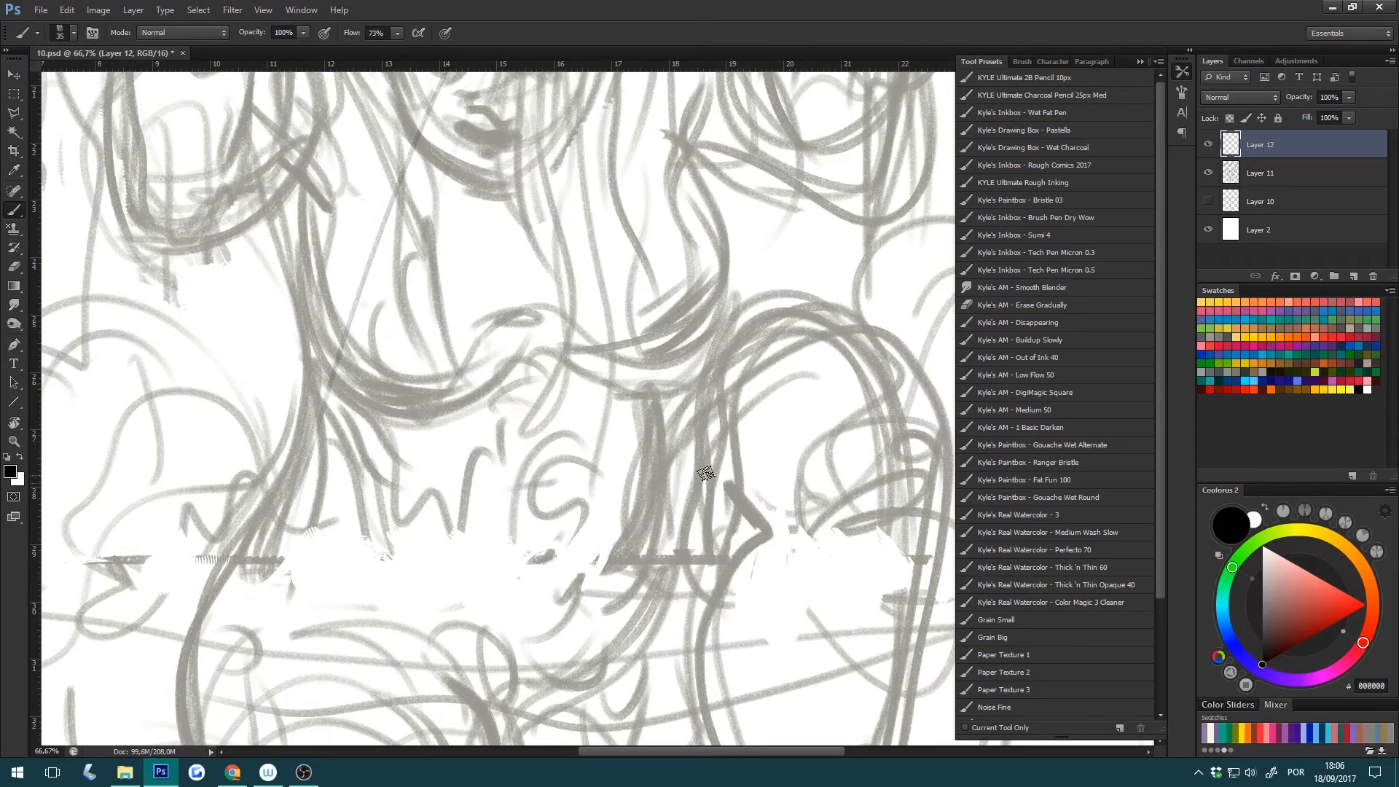
# Examine the figure's head and face in the large panel of the comic sketch.
pyautogui.press('z')
pyautogui.moveTo(740, 482); pyautogui.dragTo(583, 473)
pyautogui.moveTo(753, 453)
pyautogui.mouseDown()
pyautogui.moveTo(789, 468)
pyautogui.moveTo(646, 609)
pyautogui.mouseUp()
pyautogui.click(727, 444)
pyautogui.press('h')
pyautogui.moveTo(636, 547); pyautogui.dragTo(643, 577)
pyautogui.moveTo(477, 523); pyautogui.dragTo(546, 518)
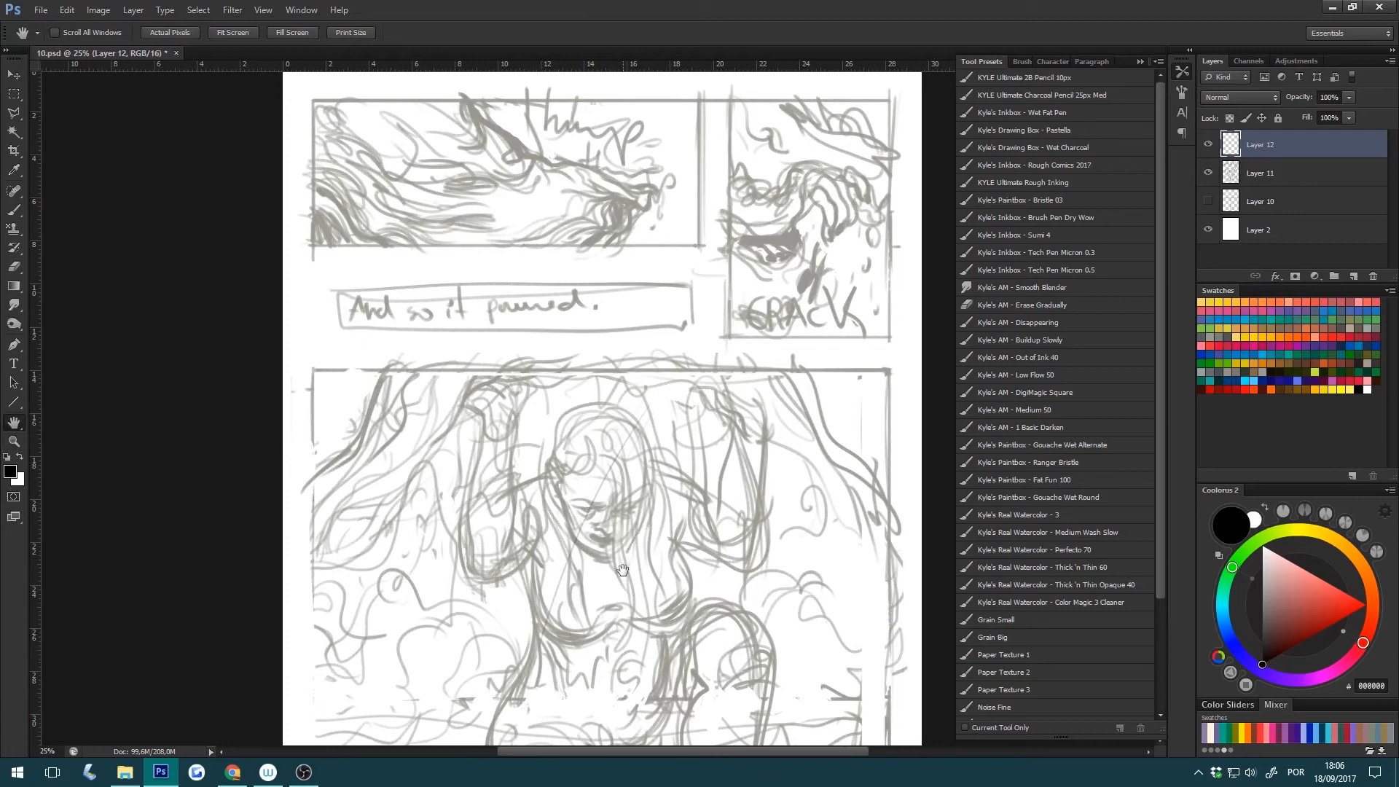
pyautogui.press('z')
pyautogui.moveTo(669, 549); pyautogui.dragTo(641, 543)
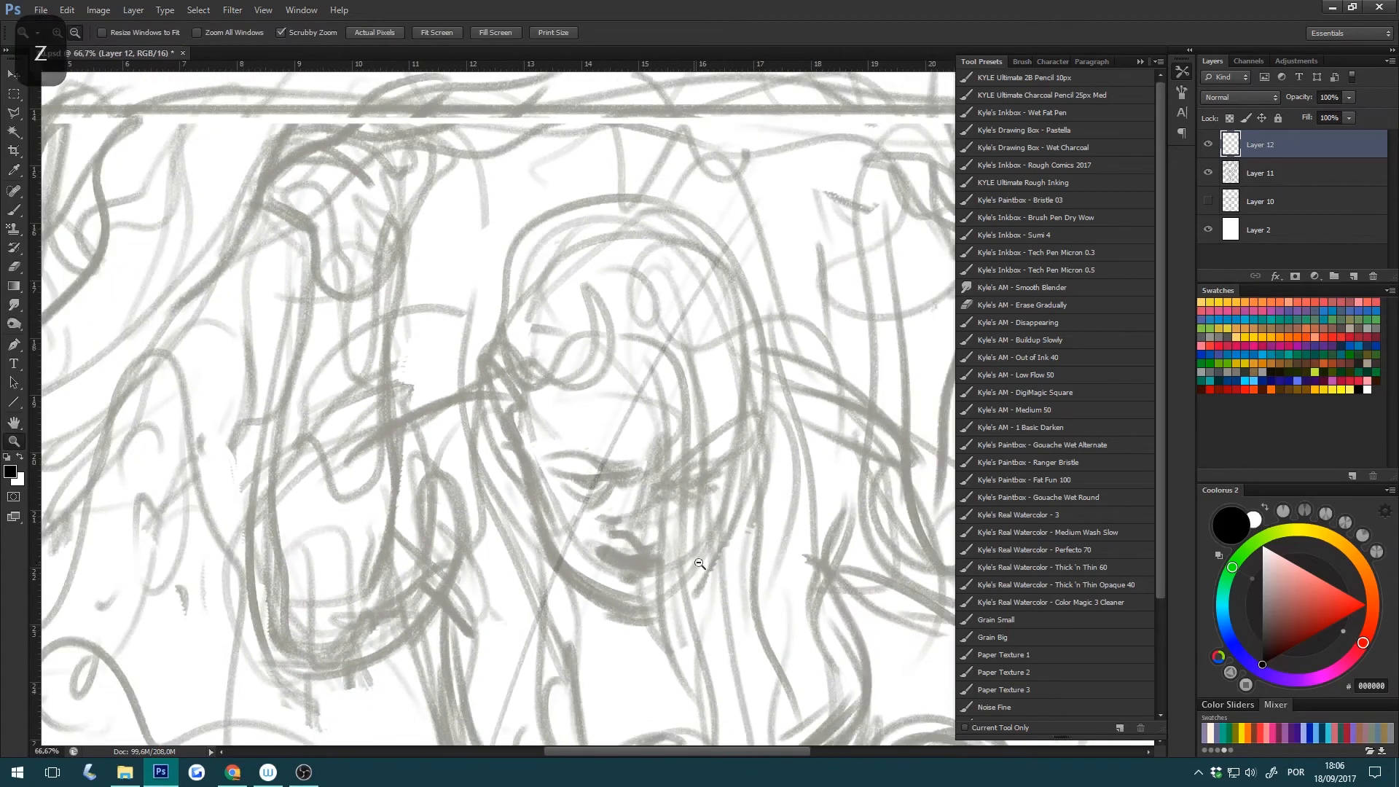
pyautogui.press('h')
pyautogui.moveTo(780, 509); pyautogui.dragTo(733, 414)
pyautogui.press('b')
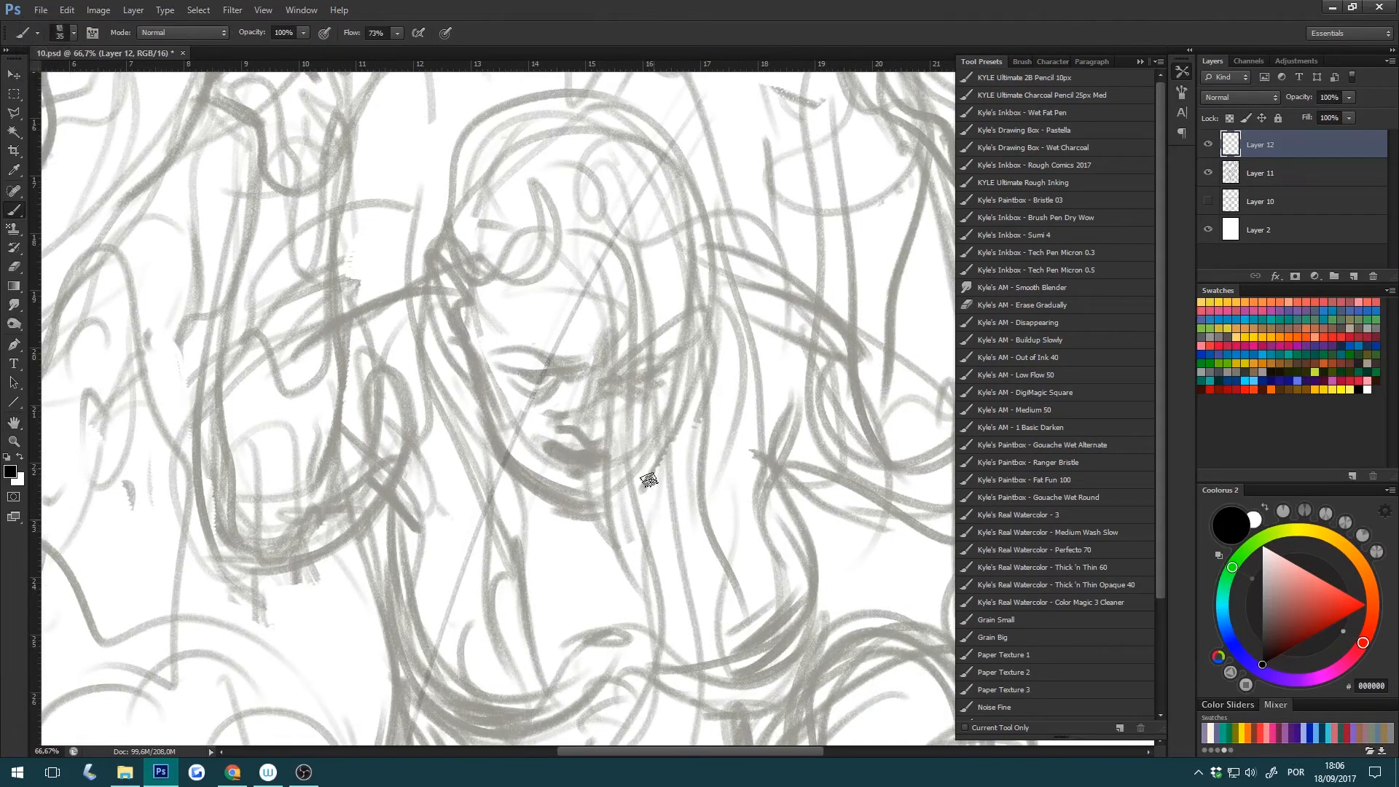
# Examine the grain of the sketched pencil lines at pixel level and the face at 100%.
pyautogui.press('z')
pyautogui.keyDown('alt'); pyautogui.click(696, 593); pyautogui.keyUp('alt')
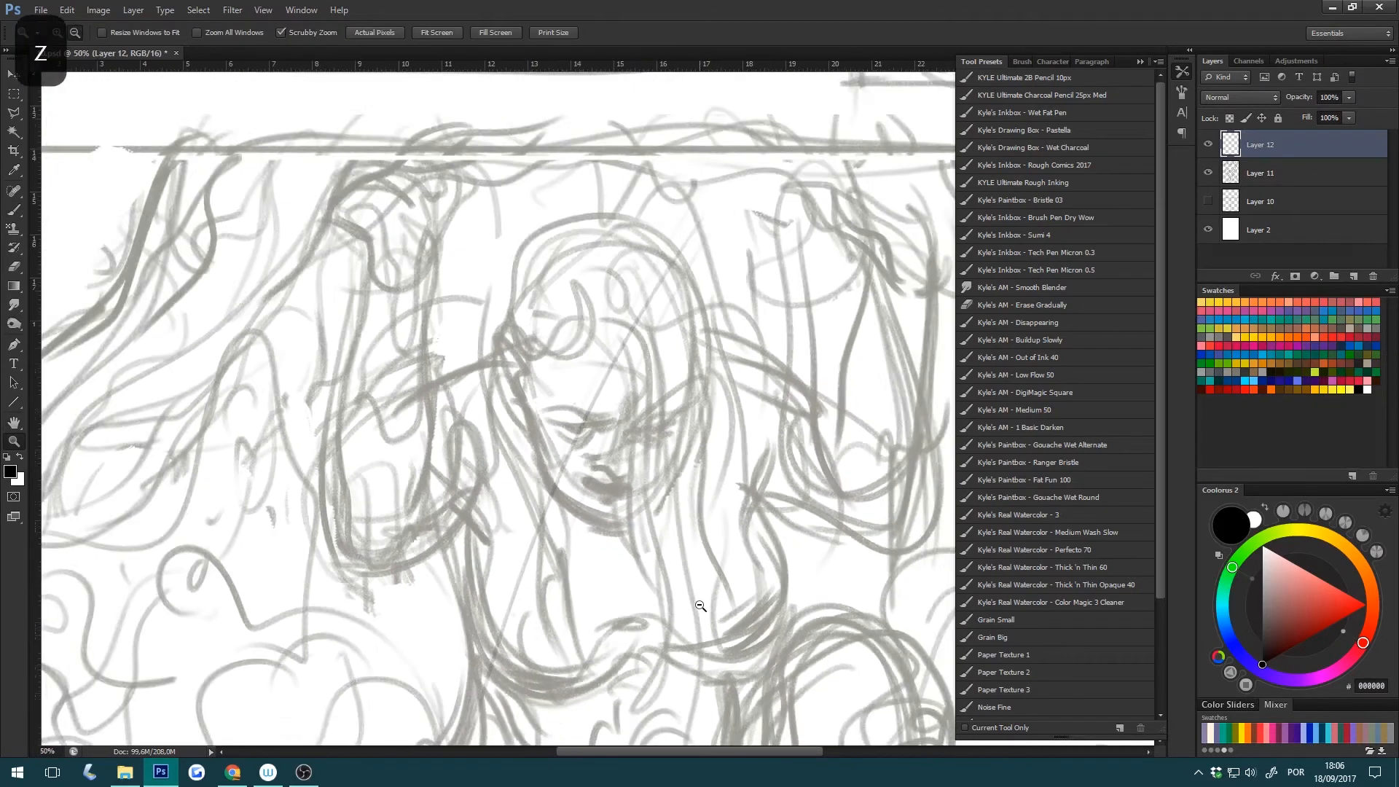
pyautogui.keyDown('alt'); pyautogui.click(699, 606); pyautogui.keyUp('alt')
pyautogui.press('h')
pyautogui.moveTo(757, 598); pyautogui.dragTo(686, 564)
pyautogui.press('z')
pyautogui.moveTo(501, 459); pyautogui.dragTo(736, 465)
pyautogui.keyDown('alt'); pyautogui.click(739, 482); pyautogui.keyUp('alt')
pyautogui.keyDown('alt'); pyautogui.click(739, 481); pyautogui.keyUp('alt')
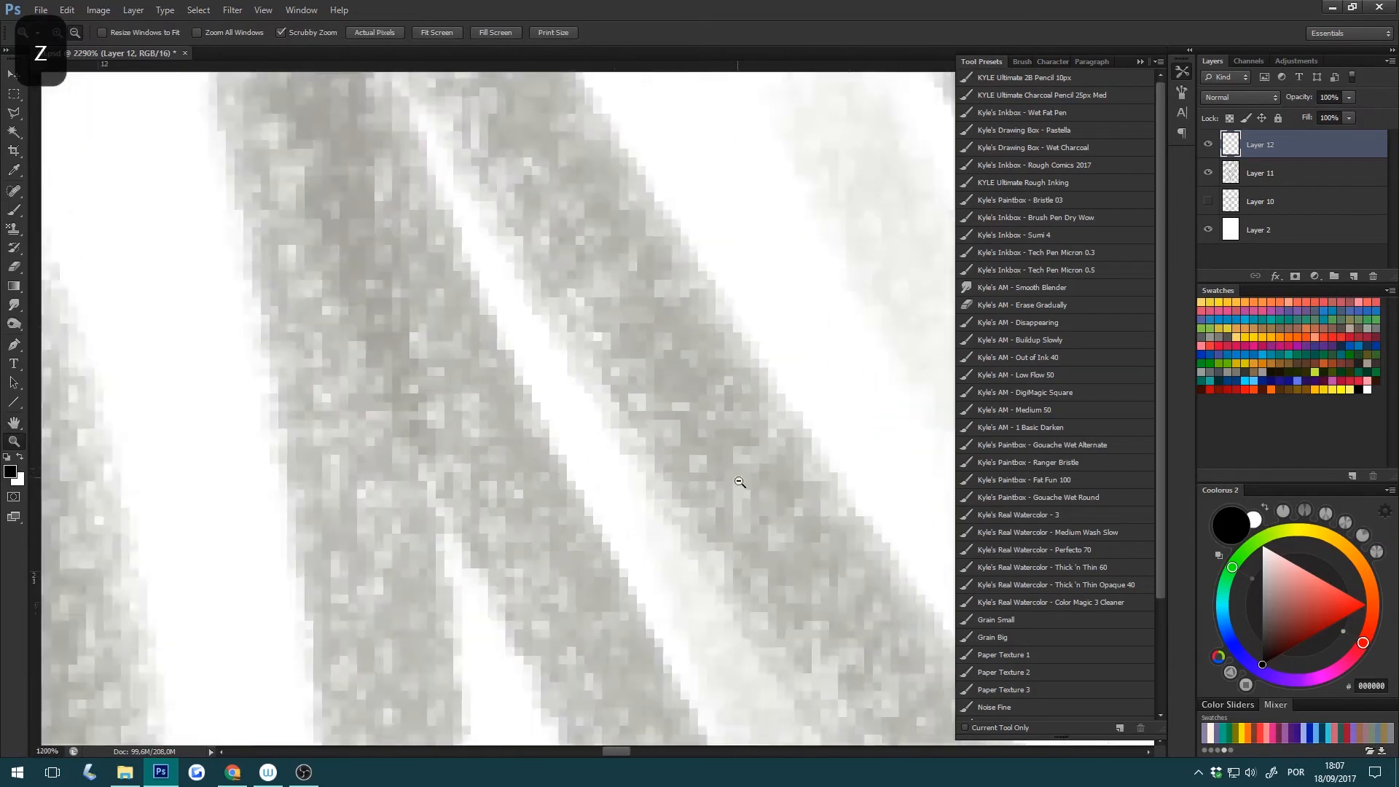
pyautogui.keyDown('alt'); pyautogui.click(740, 481); pyautogui.keyUp('alt')
pyautogui.keyDown('alt'); pyautogui.click(739, 482); pyautogui.keyUp('alt')
pyautogui.keyDown('alt'); pyautogui.click(739, 481); pyautogui.keyUp('alt')
pyautogui.keyDown('alt'); pyautogui.click(739, 481); pyautogui.keyUp('alt')
pyautogui.keyDown('alt'); pyautogui.click(743, 484); pyautogui.keyUp('alt')
pyautogui.keyDown('alt'); pyautogui.click(751, 487); pyautogui.keyUp('alt')
pyautogui.keyDown('alt'); pyautogui.click(758, 490); pyautogui.keyUp('alt')
pyautogui.keyDown('alt'); pyautogui.click(797, 503); pyautogui.keyUp('alt')
pyautogui.moveTo(797, 503); pyautogui.dragTo(654, 498)
pyautogui.press('h')
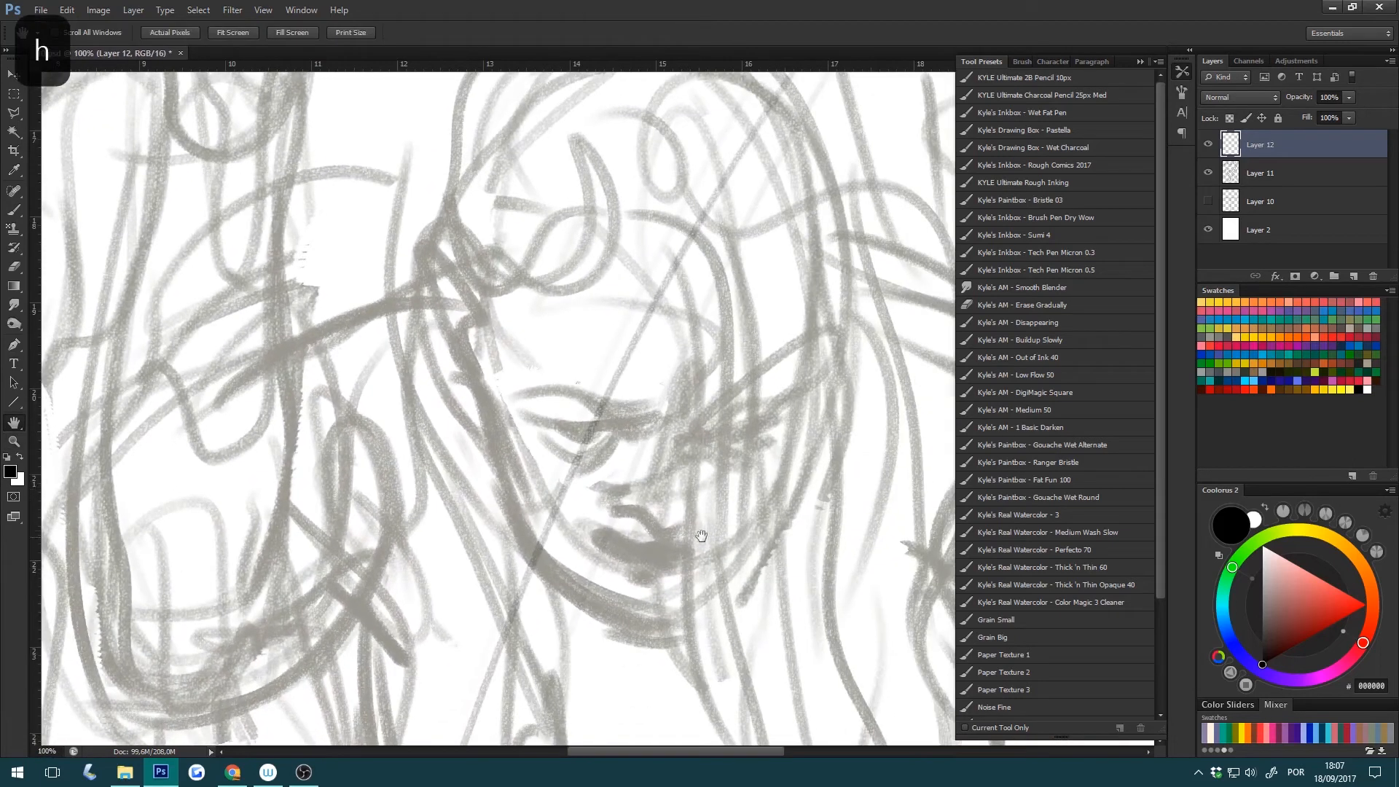
# Examine the whole comic page and the upper part of the large panel at 33.33%.
pyautogui.press('z')
pyautogui.keyDown('alt'); pyautogui.click(726, 552); pyautogui.keyUp('alt')
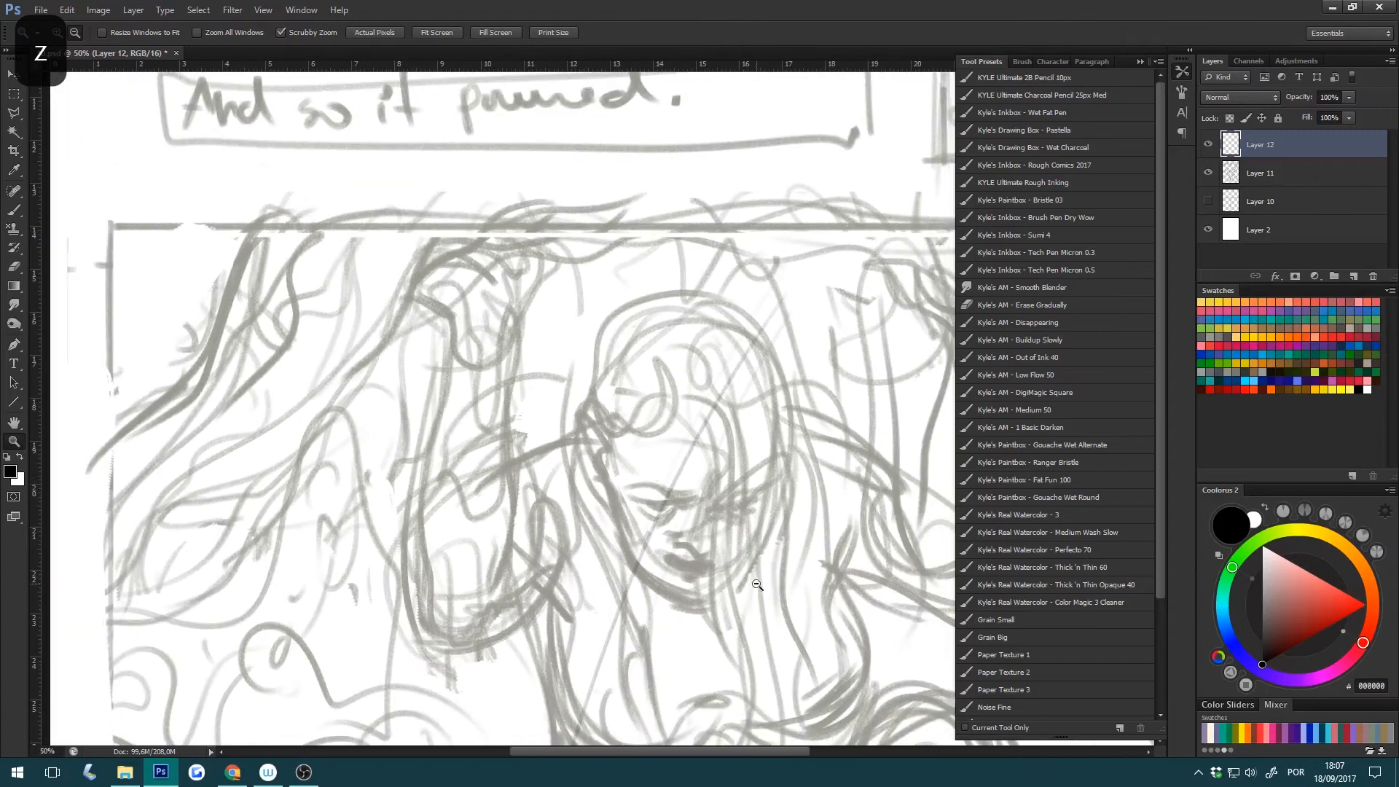
pyautogui.click(745, 577)
pyautogui.moveTo(828, 574); pyautogui.dragTo(686, 507)
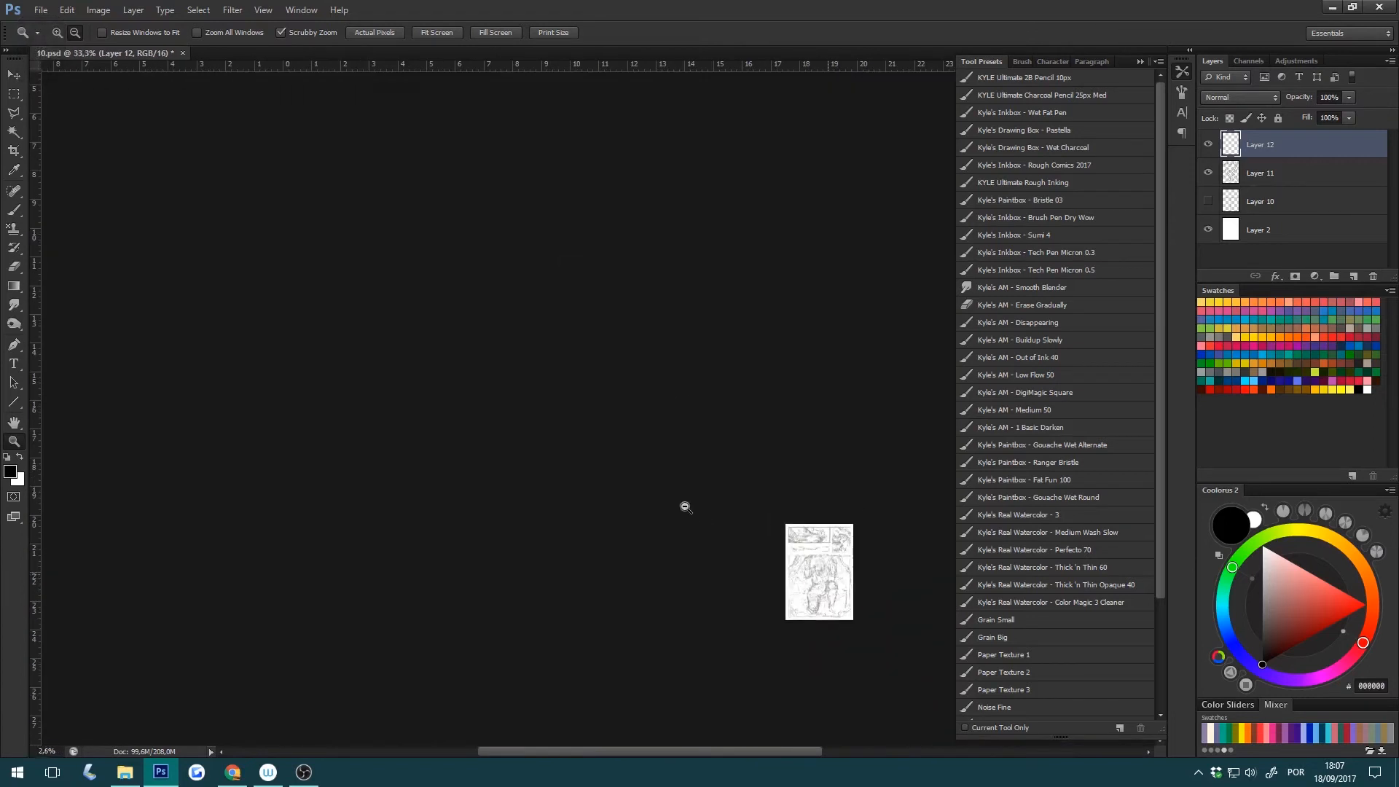
pyautogui.moveTo(771, 563); pyautogui.dragTo(819, 584)
pyautogui.press('h')
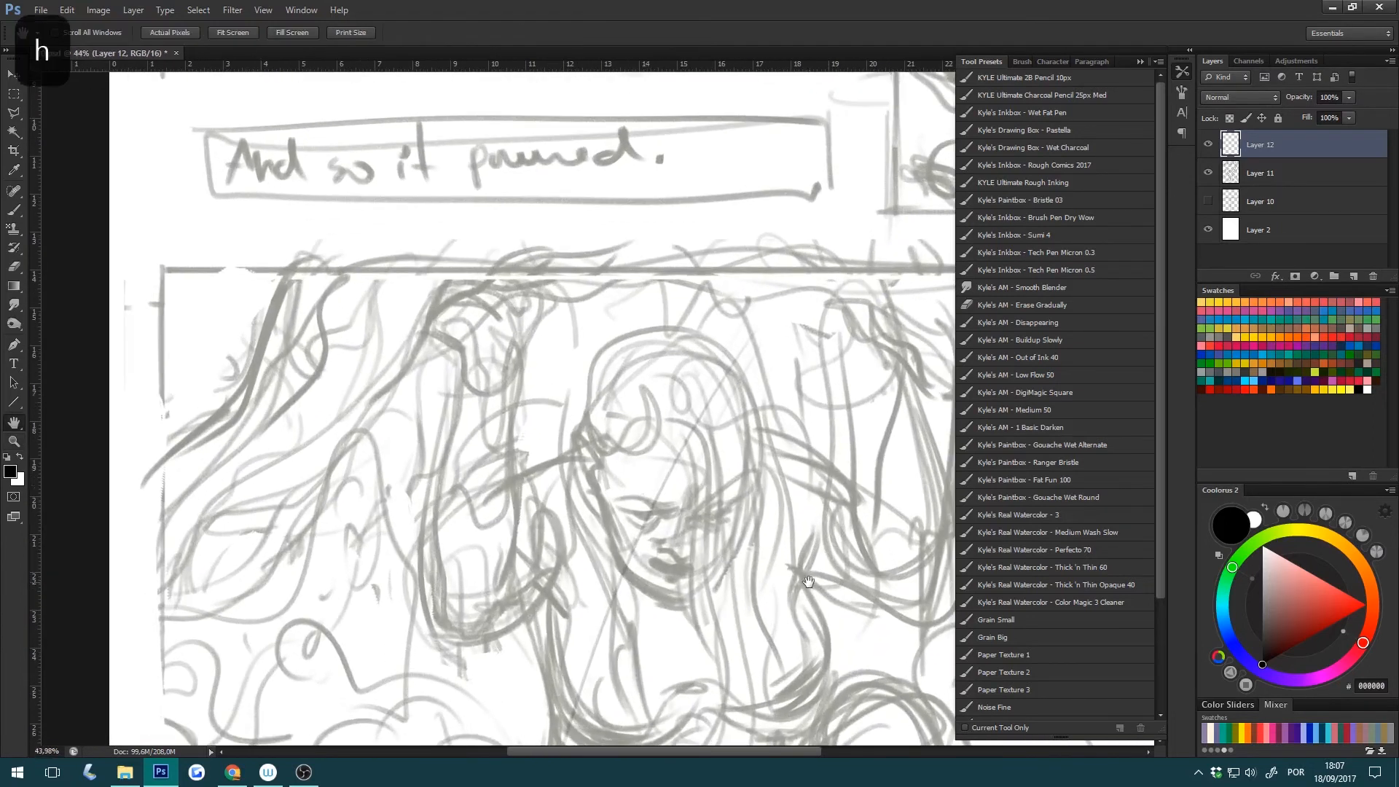
pyautogui.press('z')
pyautogui.keyDown('alt'); pyautogui.click(802, 584); pyautogui.keyUp('alt')
pyautogui.press('h')
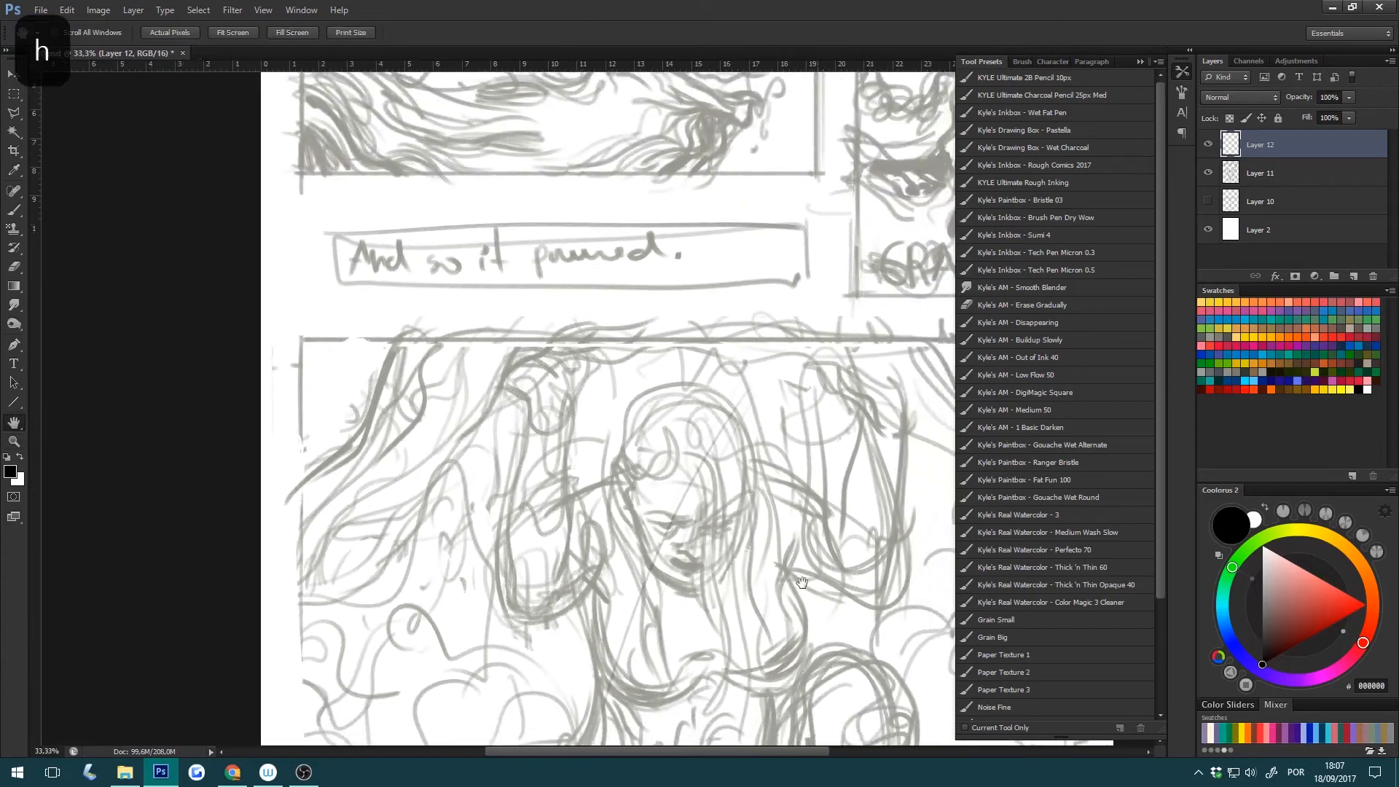
pyautogui.moveTo(802, 585); pyautogui.dragTo(662, 526)
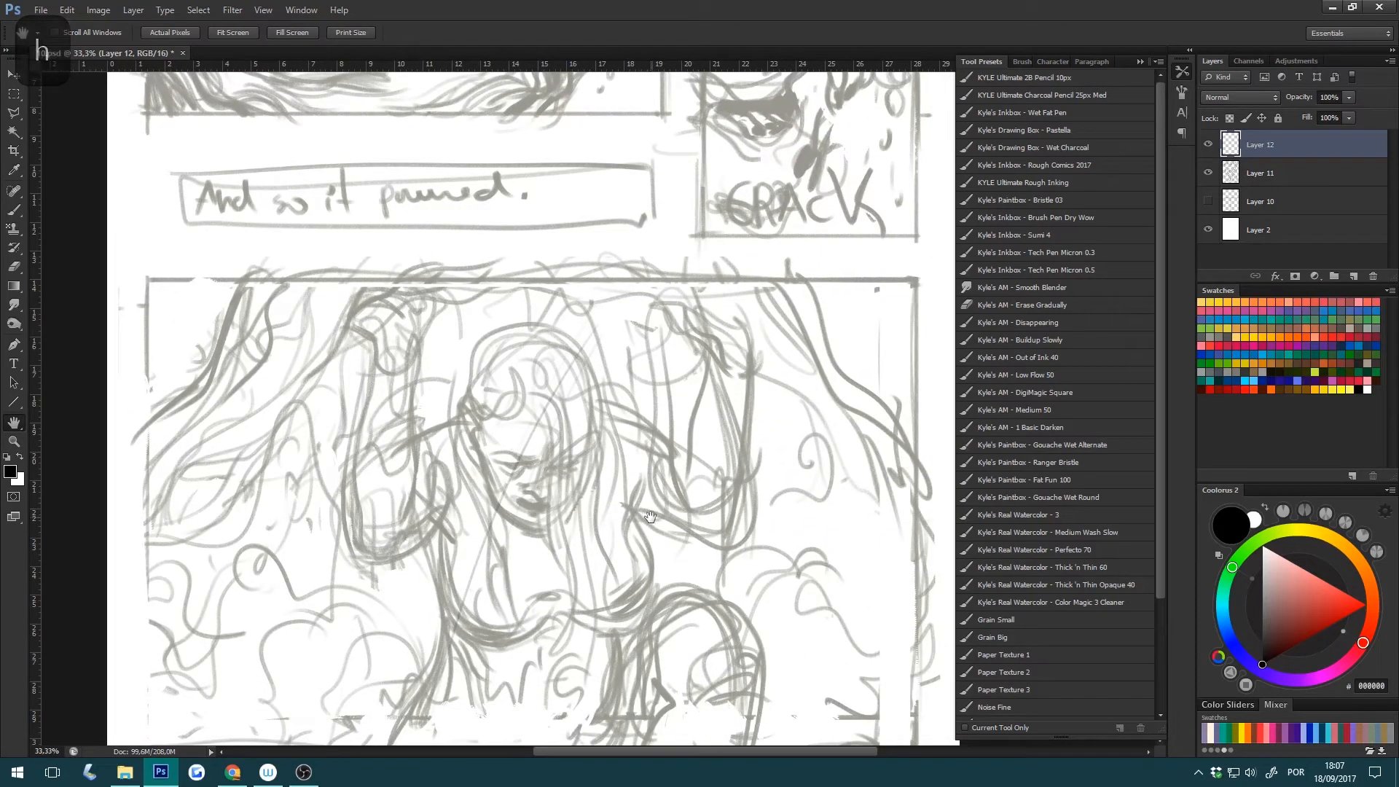
# Ink the curve in the large panel's upper-right corner with the "Kyle's Inkbox - Wet Fat Pen" preset and add a second line beside it.
pyautogui.press('b')
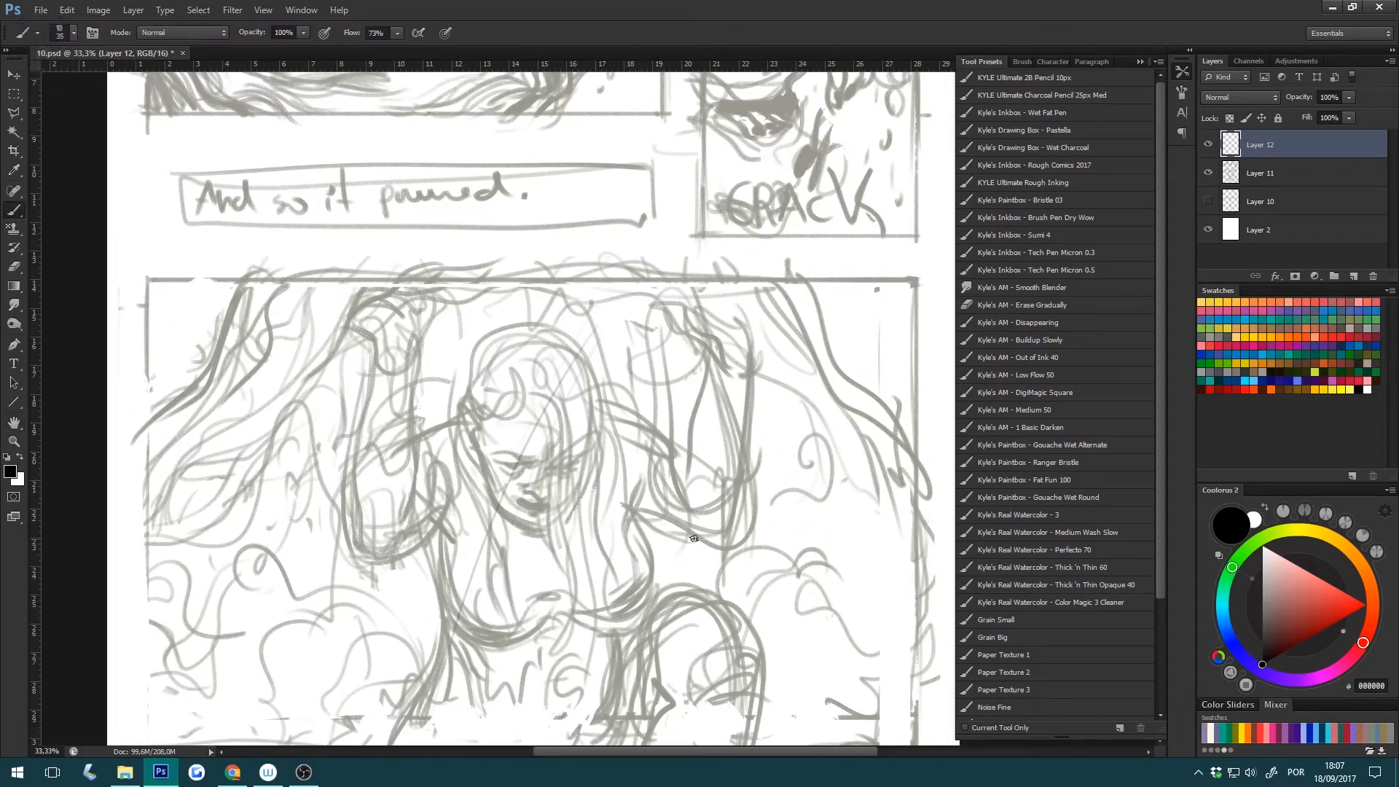
pyautogui.click(1070, 115)
pyautogui.press('h')
pyautogui.moveTo(832, 437); pyautogui.dragTo(756, 472)
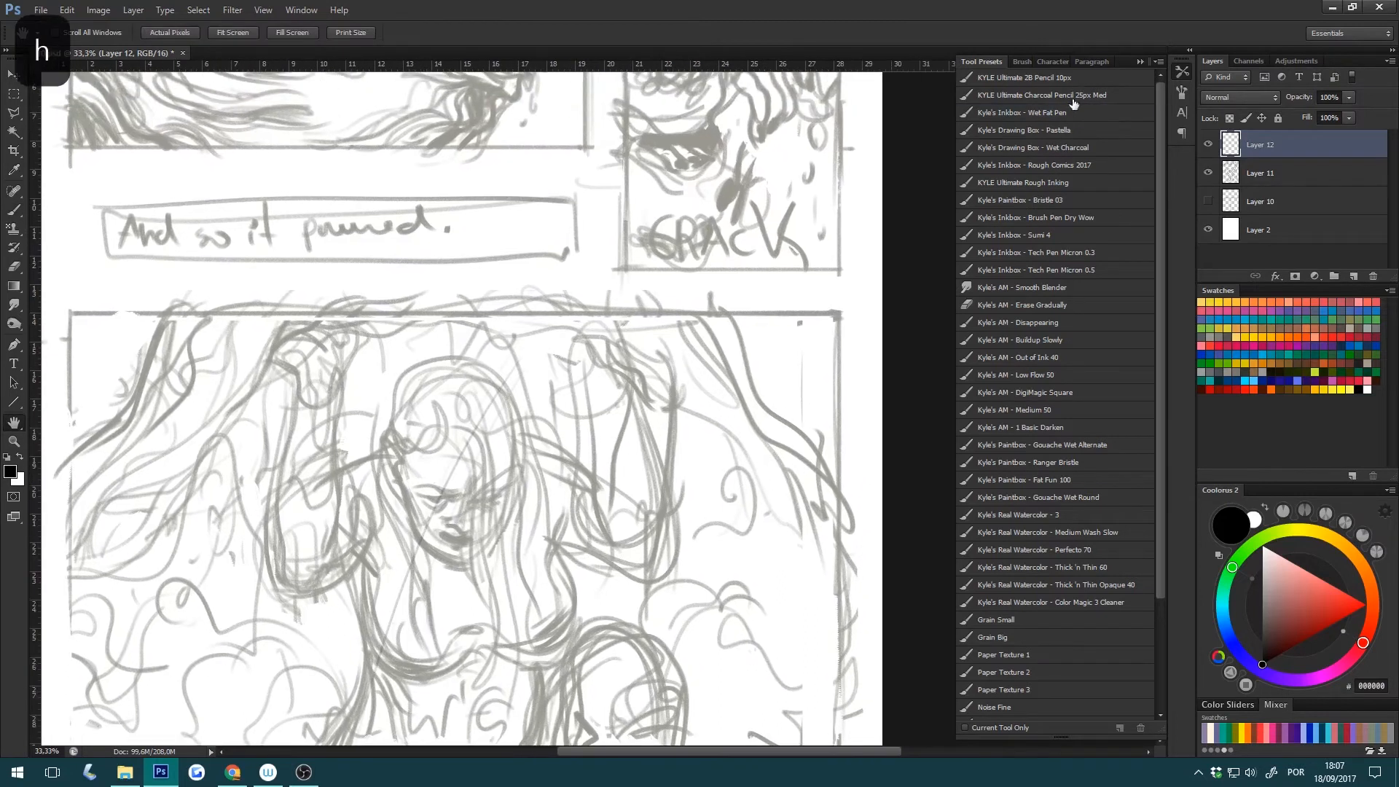
pyautogui.press('b')
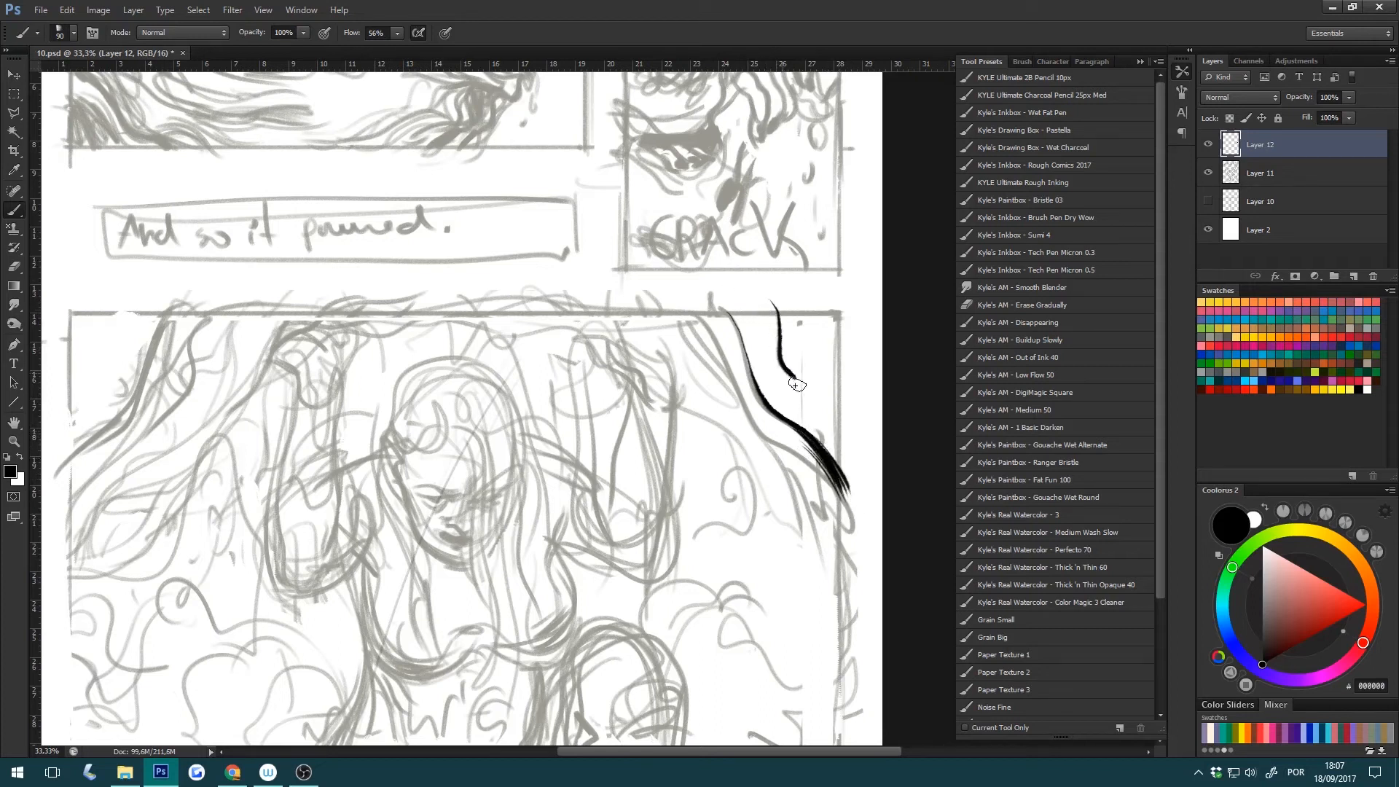
# Inspect the two ink lines up close and undo the thinner second one.
pyautogui.press('z')
pyautogui.moveTo(855, 430); pyautogui.dragTo(896, 429)
pyautogui.keyDown('alt'); pyautogui.click(844, 428); pyautogui.keyUp('alt')
pyautogui.keyDown('alt'); pyautogui.click(787, 402); pyautogui.keyUp('alt')
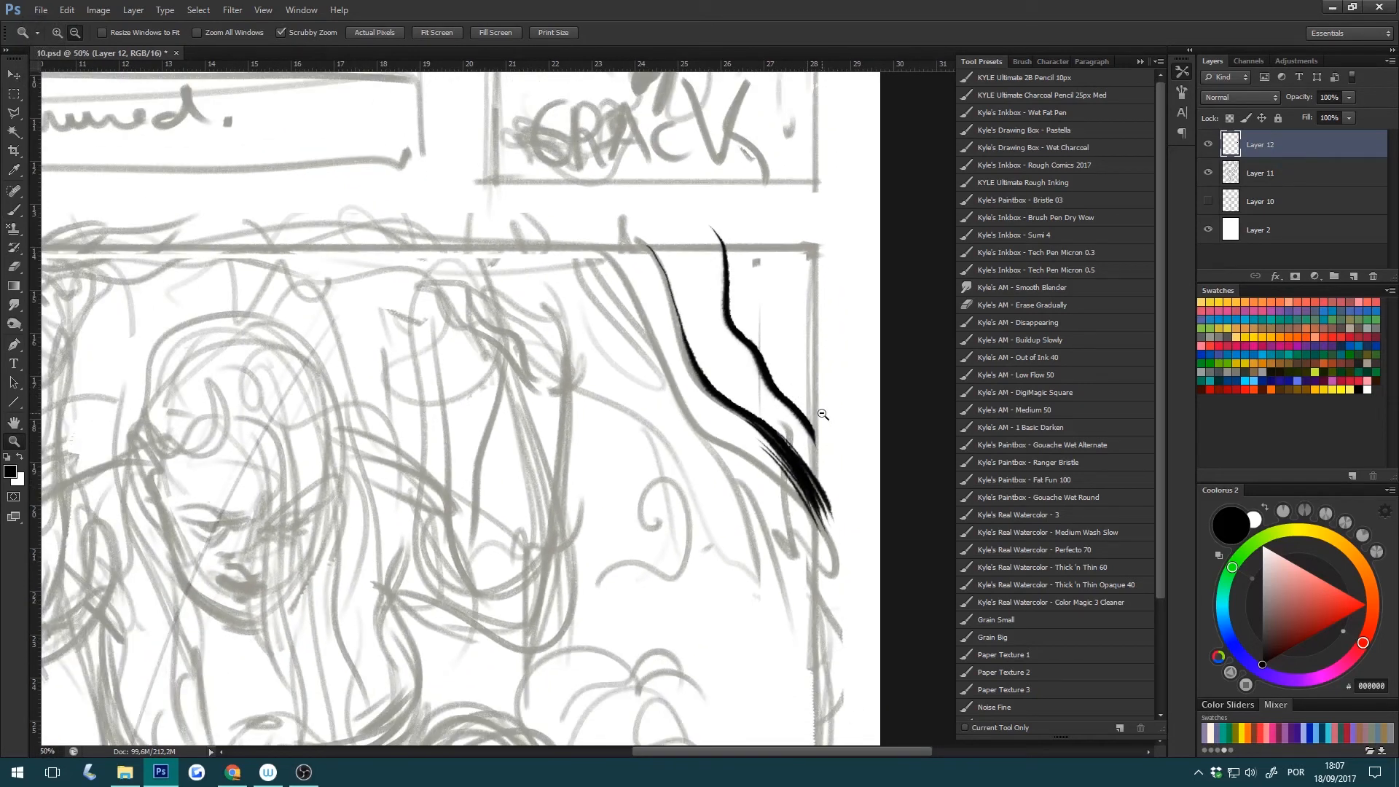
pyautogui.hotkey('ctrl', 'z')
pyautogui.press('h')
pyautogui.moveTo(634, 459); pyautogui.dragTo(685, 471)
# Try a dense shaded patch with "Kyle's Drawing Box - Pastella", undo it and try the "Kyle's Drawing Box - Wet Charcoal" preset.
pyautogui.click(1073, 131)
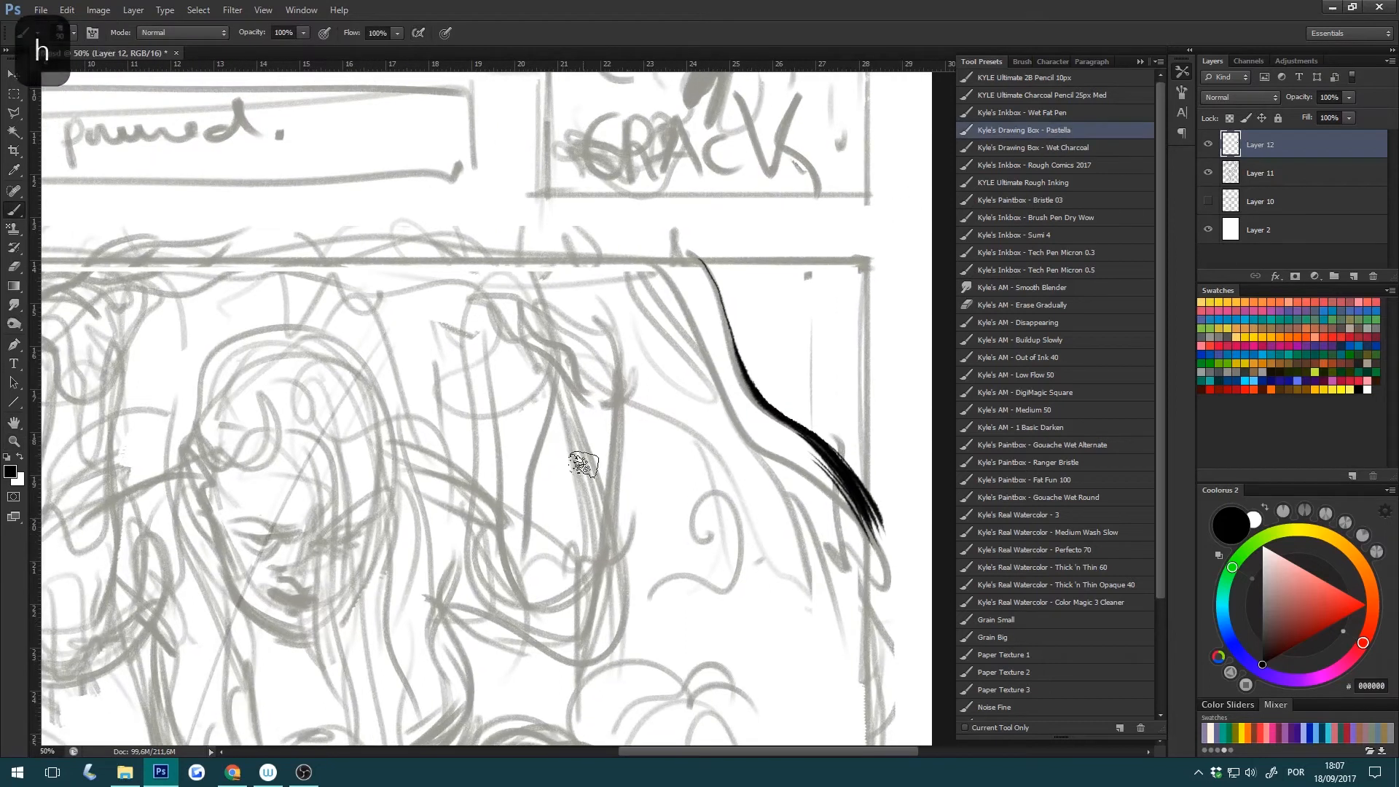
pyautogui.moveTo(568, 241)
pyautogui.mouseDown()
pyautogui.moveTo(661, 464)
pyautogui.moveTo(716, 527)
pyautogui.moveTo(661, 400)
pyautogui.moveTo(645, 306)
pyautogui.moveTo(790, 578)
pyautogui.moveTo(769, 600)
pyautogui.moveTo(722, 602)
pyautogui.moveTo(697, 664)
pyautogui.mouseUp()
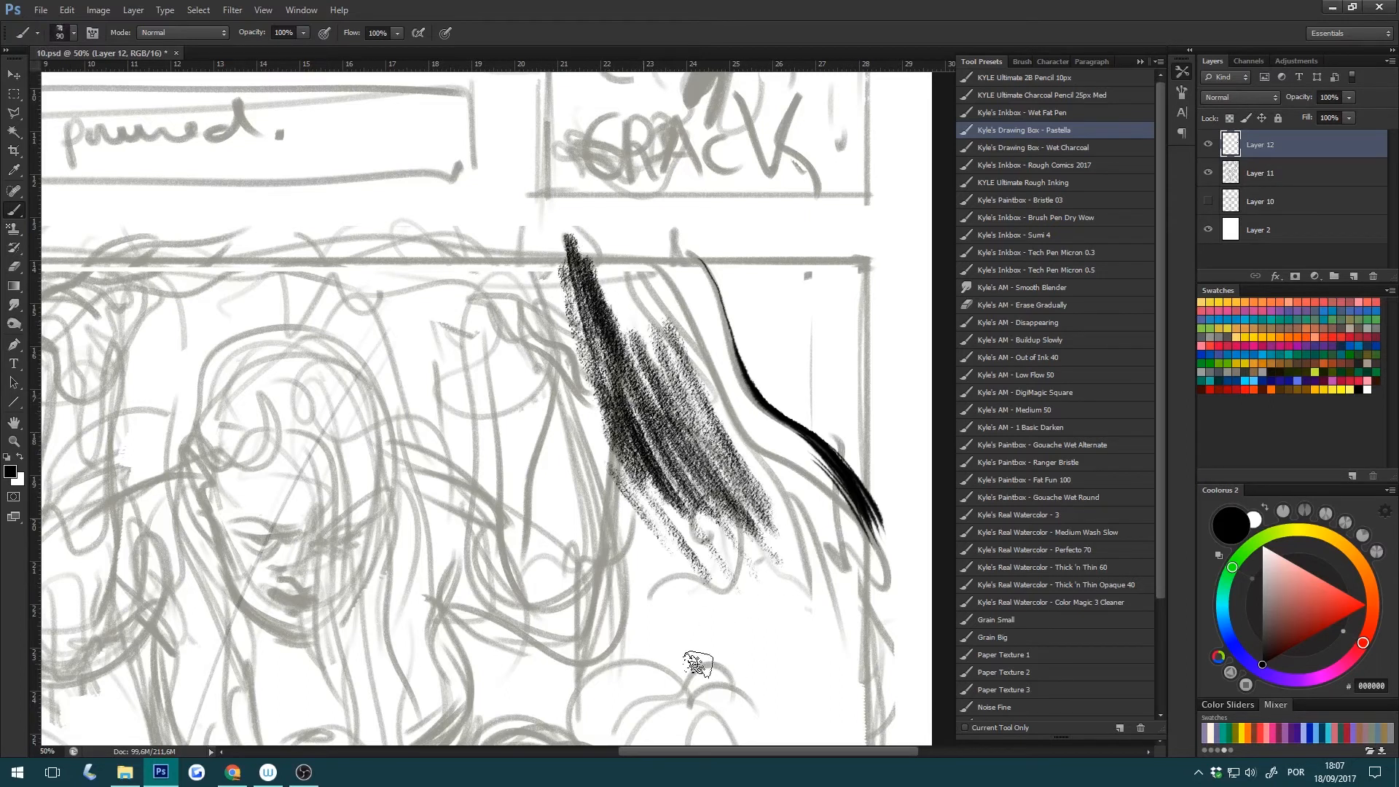
pyautogui.hotkey('ctrl', 'z')
pyautogui.click(1090, 149)
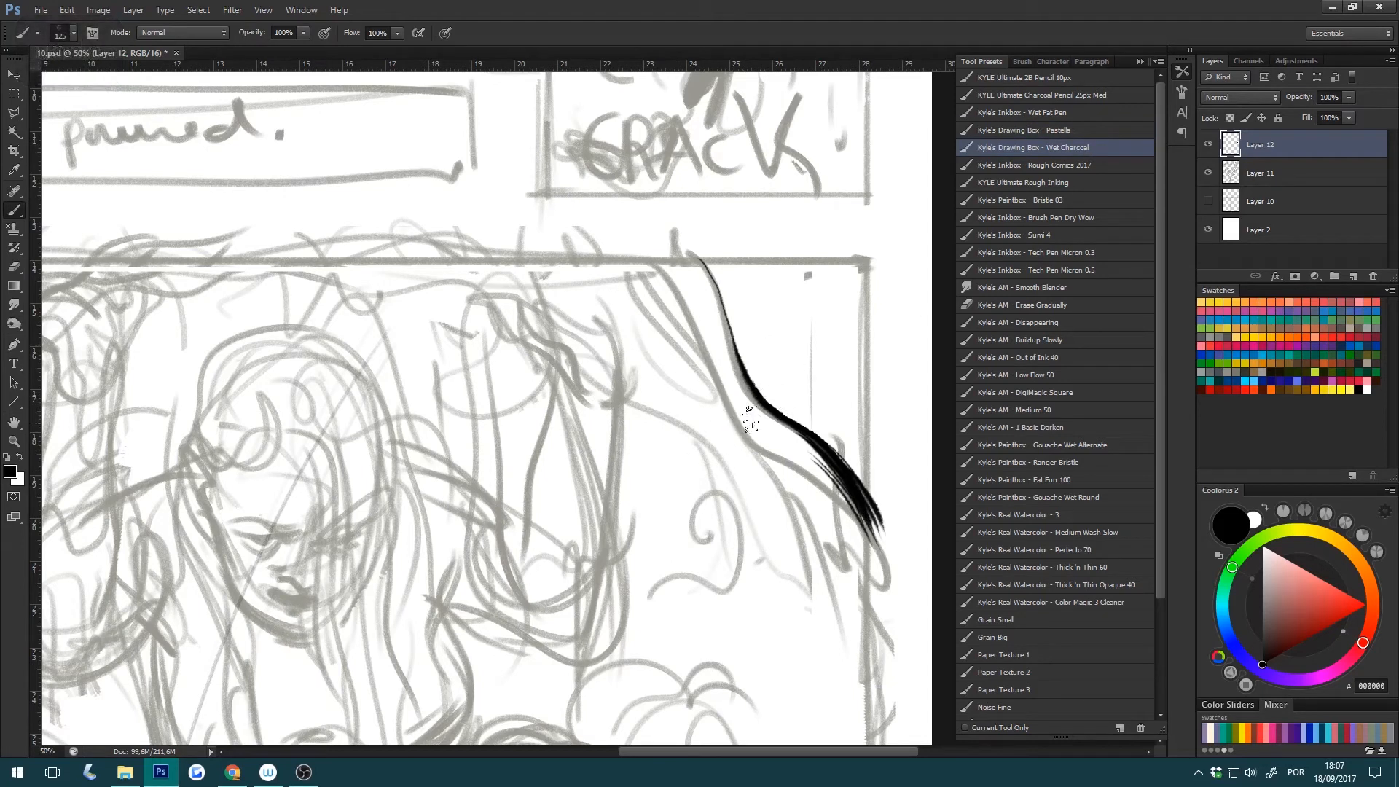
# Select the "Kyle's Drawing Box - Pastella" preset and add grainy texture along the middle, upper end and lower end of the inked curve.
pyautogui.click(1017, 132)
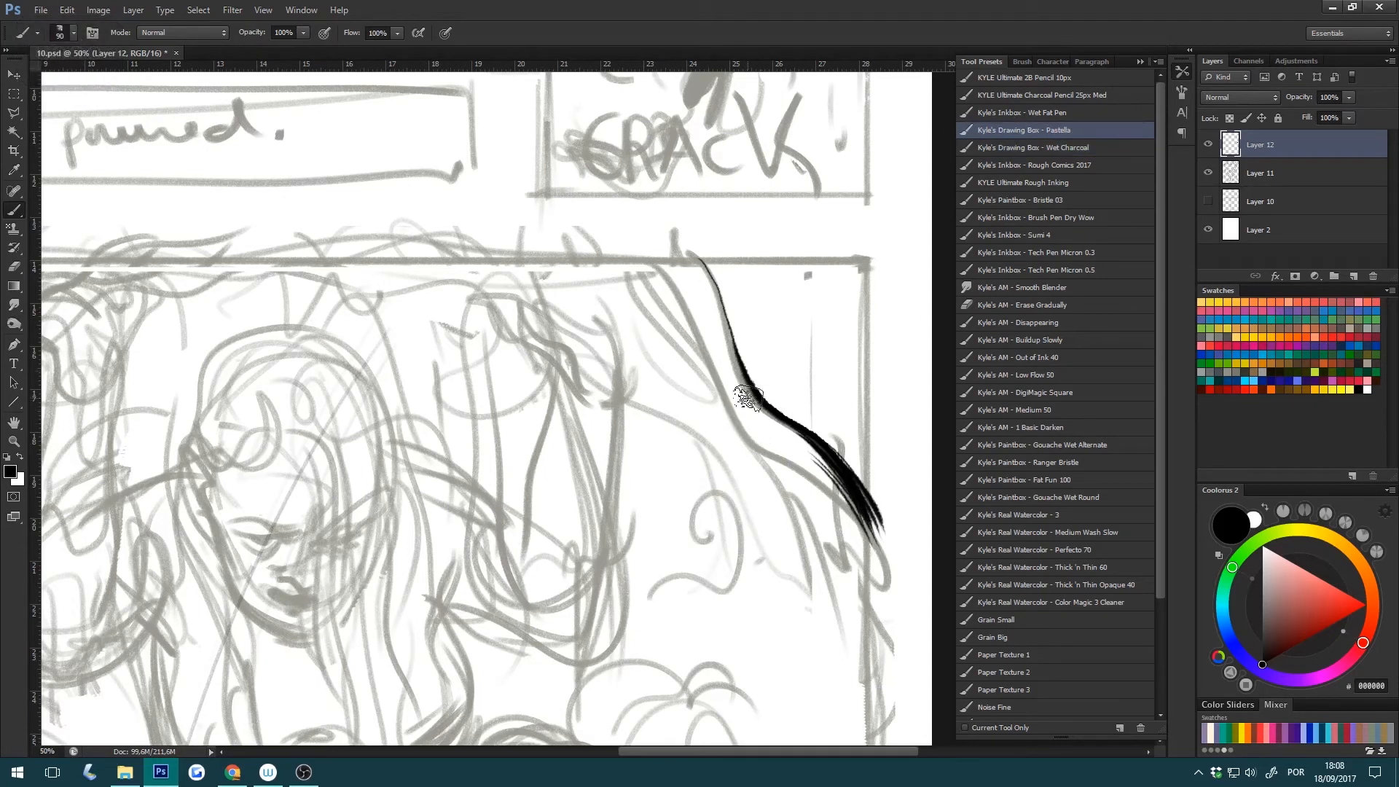
pyautogui.moveTo(743, 381); pyautogui.dragTo(755, 405)
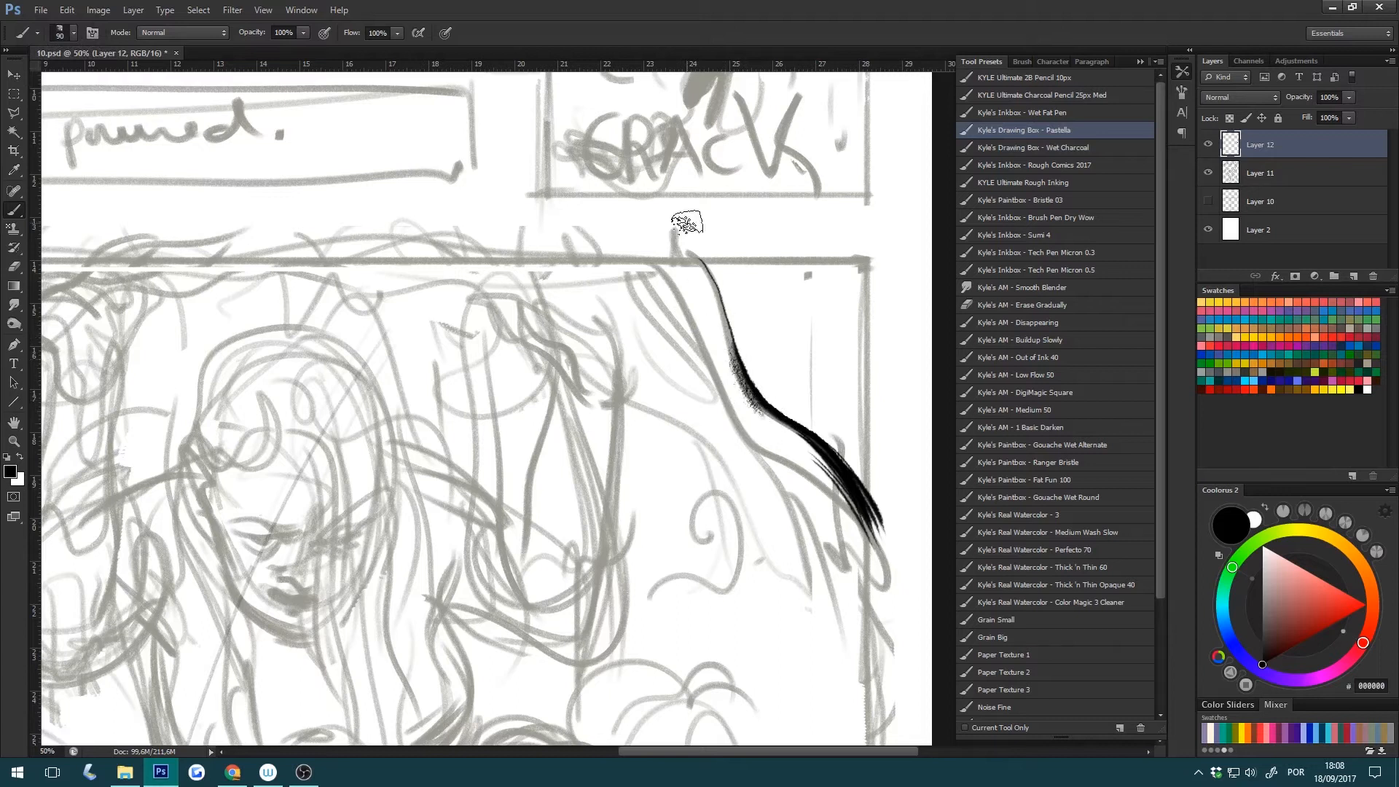
pyautogui.moveTo(679, 250); pyautogui.dragTo(706, 280)
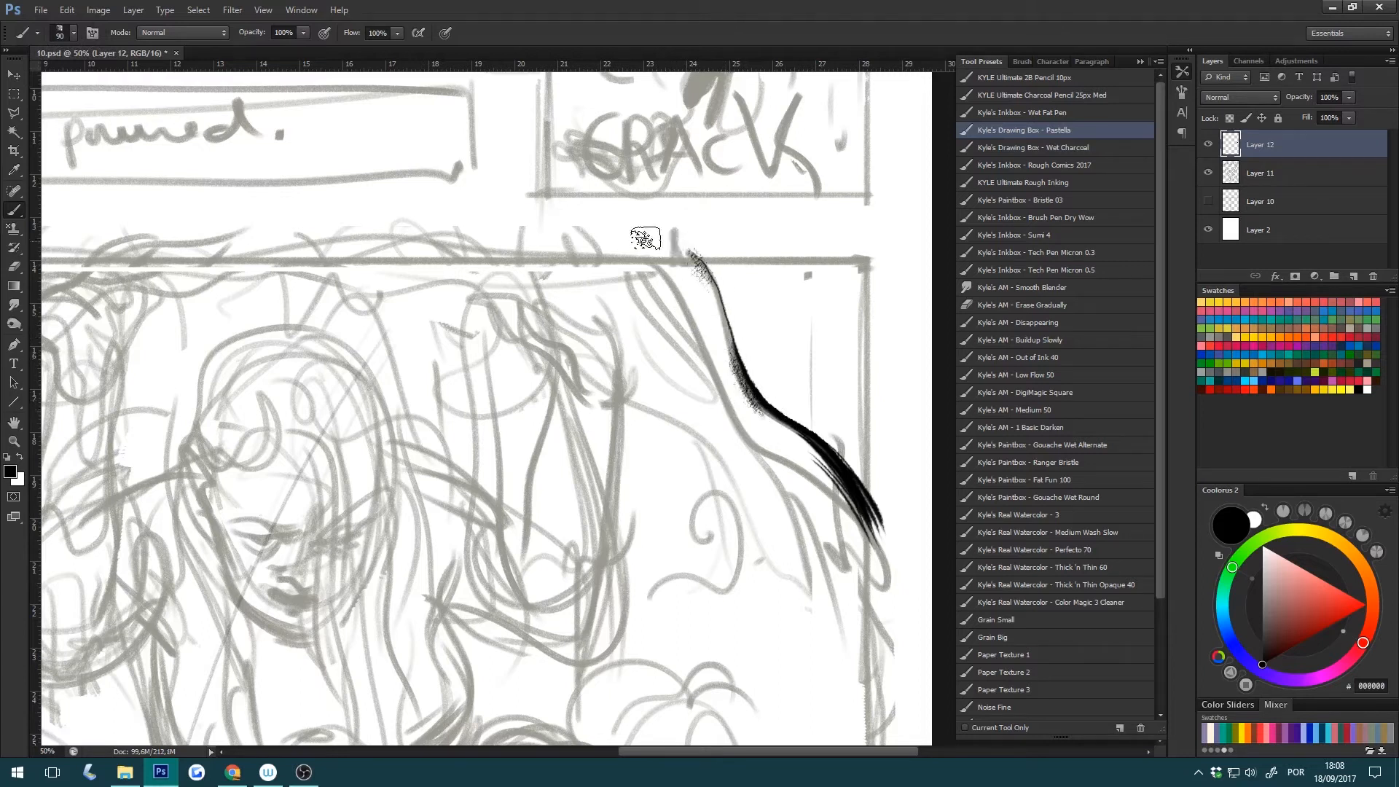
pyautogui.moveTo(688, 256); pyautogui.dragTo(711, 290)
pyautogui.moveTo(817, 462)
pyautogui.mouseDown()
pyautogui.moveTo(866, 520)
pyautogui.moveTo(804, 460)
pyautogui.moveTo(864, 524)
pyautogui.moveTo(805, 469)
pyautogui.moveTo(866, 543)
pyautogui.moveTo(825, 462)
pyautogui.moveTo(889, 546)
pyautogui.mouseUp()
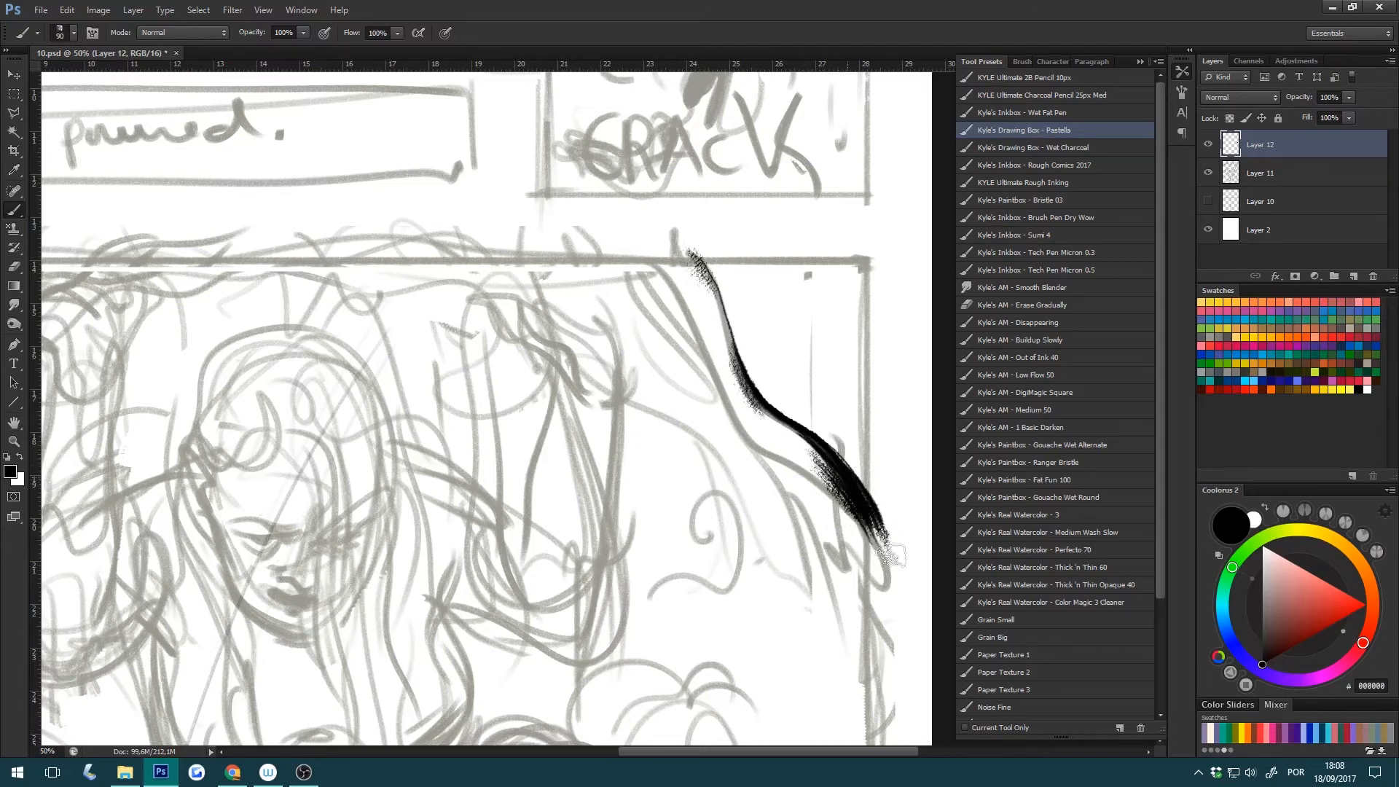
# Add more grainy "Kyle's Drawing Box - Pastella" texture along the inner side of the inked curve.
pyautogui.moveTo(706, 294); pyautogui.dragTo(774, 443)
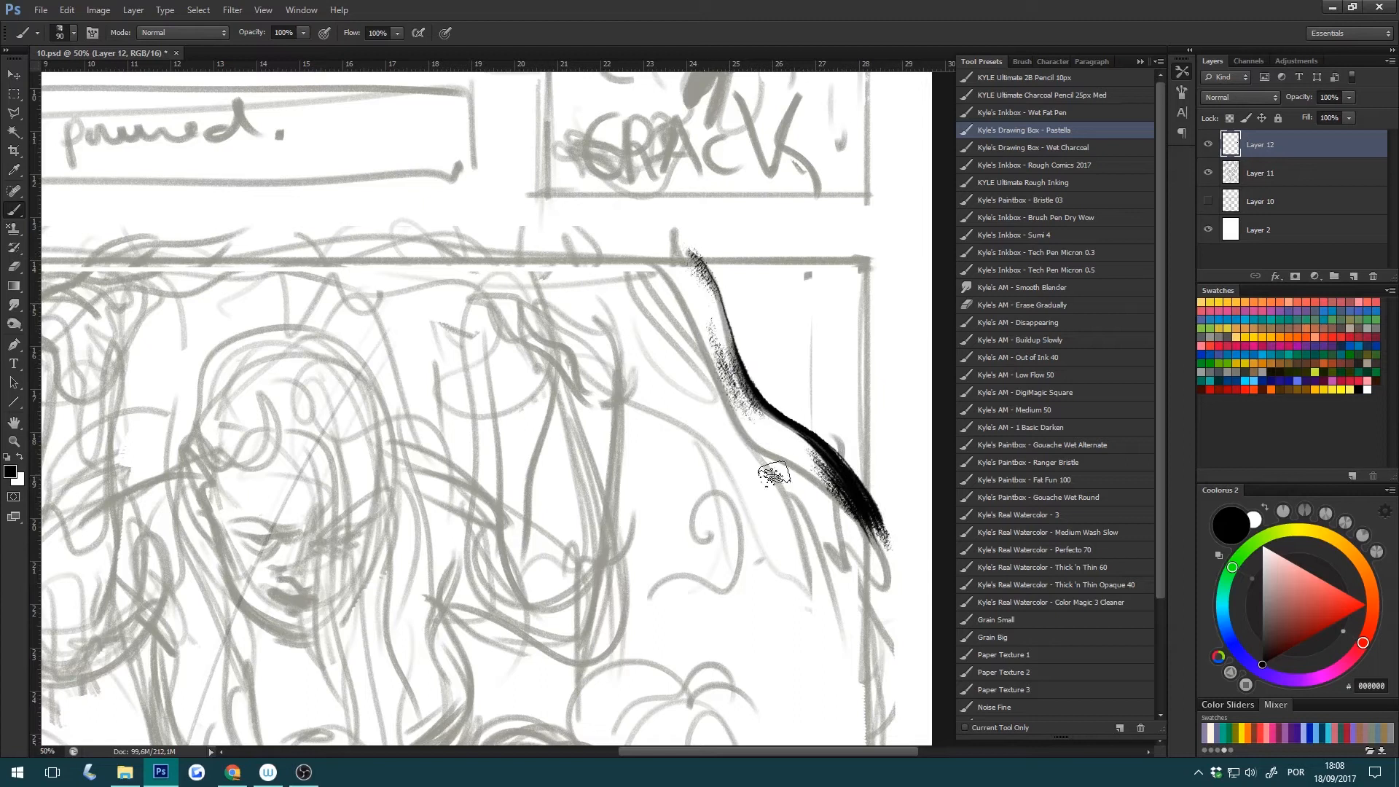
# Try strokes with "Kyle's Drawing Box - Wet Charcoal" beside the curve, undo them and shade the panel corner between the curve and the border.
pyautogui.click(1096, 147)
pyautogui.moveTo(776, 317); pyautogui.dragTo(923, 528)
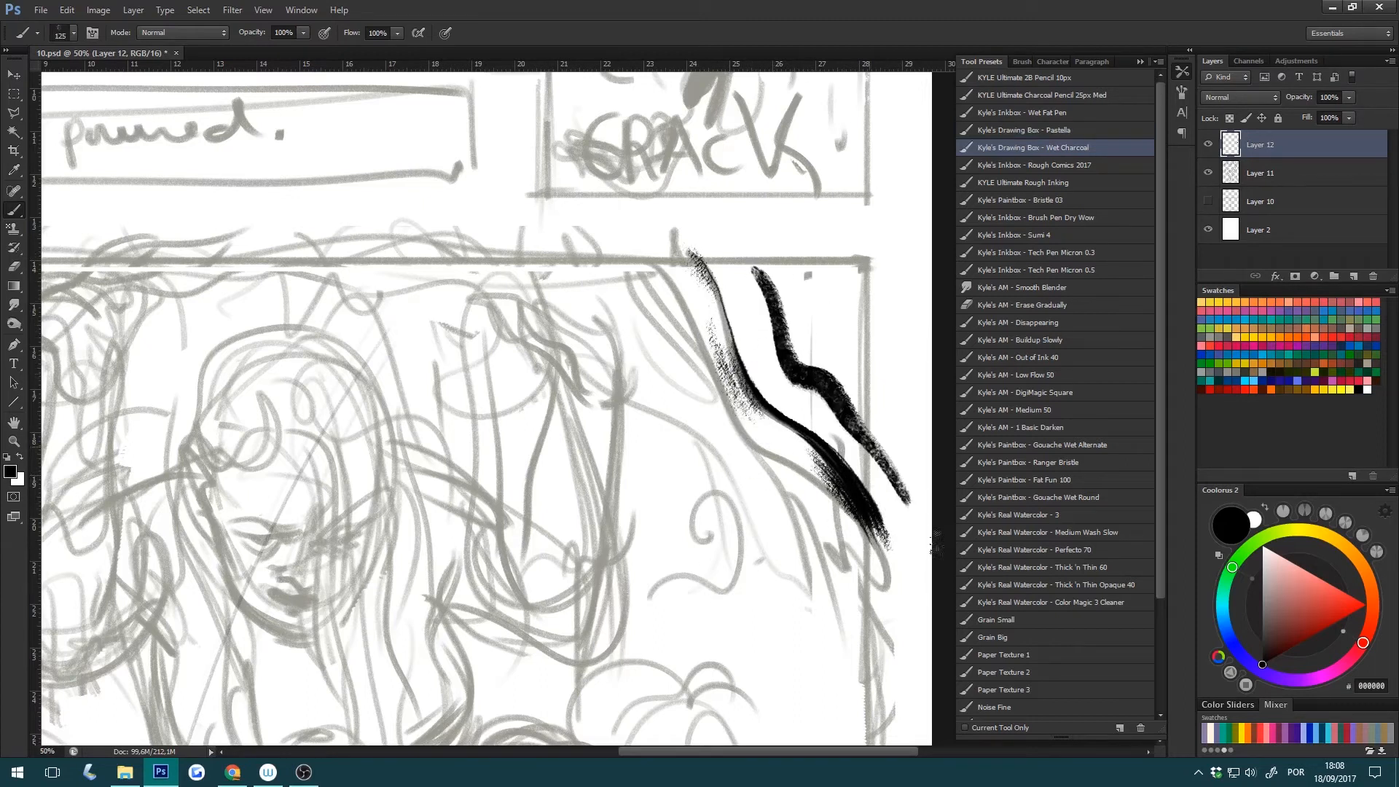
pyautogui.hotkey('ctrl', 'z')
pyautogui.moveTo(773, 259)
pyautogui.mouseDown()
pyautogui.moveTo(817, 309)
pyautogui.moveTo(919, 532)
pyautogui.mouseUp()
pyautogui.moveTo(872, 386)
pyautogui.mouseDown()
pyautogui.moveTo(893, 412)
pyautogui.moveTo(873, 364)
pyautogui.moveTo(843, 349)
pyautogui.moveTo(844, 373)
pyautogui.moveTo(836, 363)
pyautogui.moveTo(823, 328)
pyautogui.moveTo(835, 304)
pyautogui.moveTo(866, 347)
pyautogui.moveTo(843, 304)
pyautogui.moveTo(799, 295)
pyautogui.mouseUp()
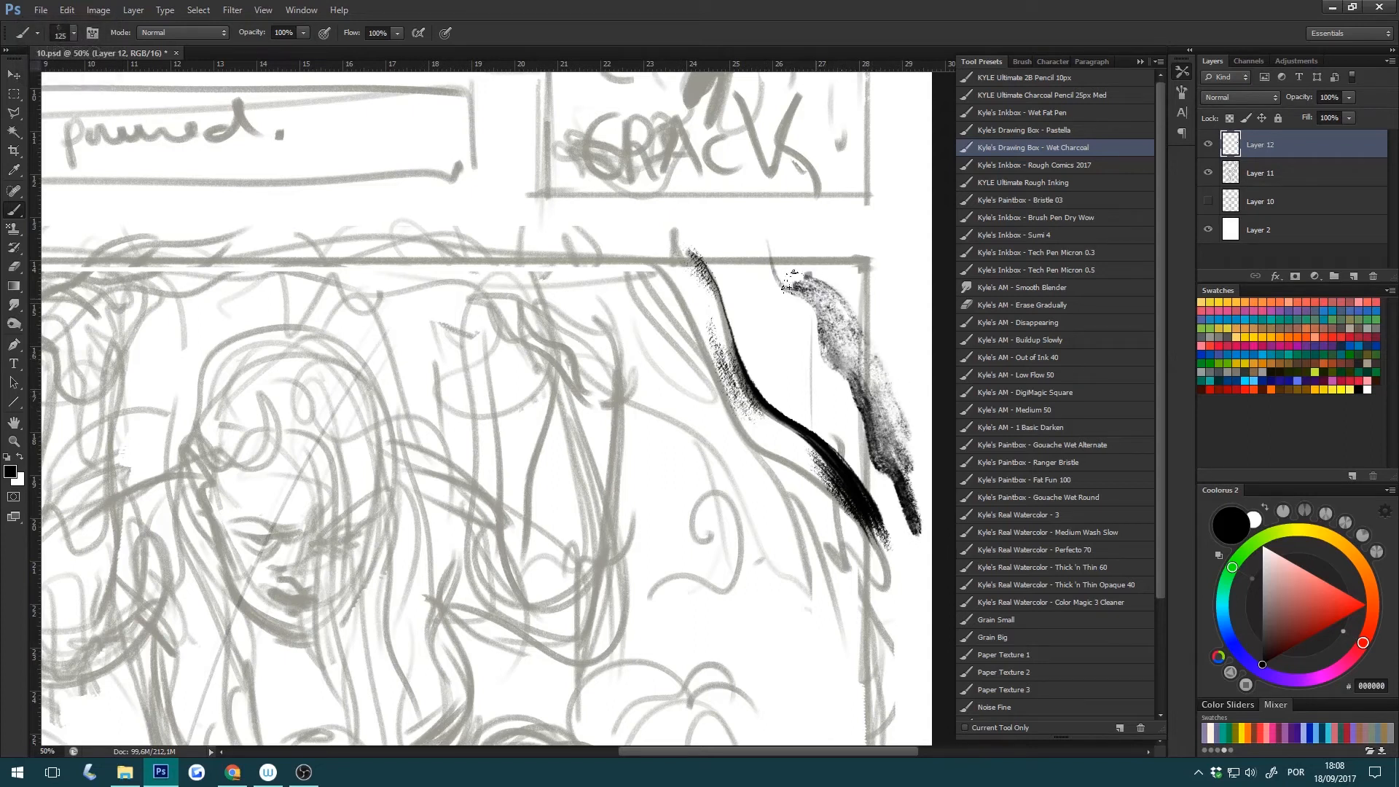
pyautogui.moveTo(766, 240)
pyautogui.mouseDown()
pyautogui.moveTo(855, 285)
pyautogui.moveTo(895, 364)
pyautogui.moveTo(870, 296)
pyautogui.moveTo(847, 380)
pyautogui.mouseUp()
pyautogui.hotkey('ctrl', 'z')
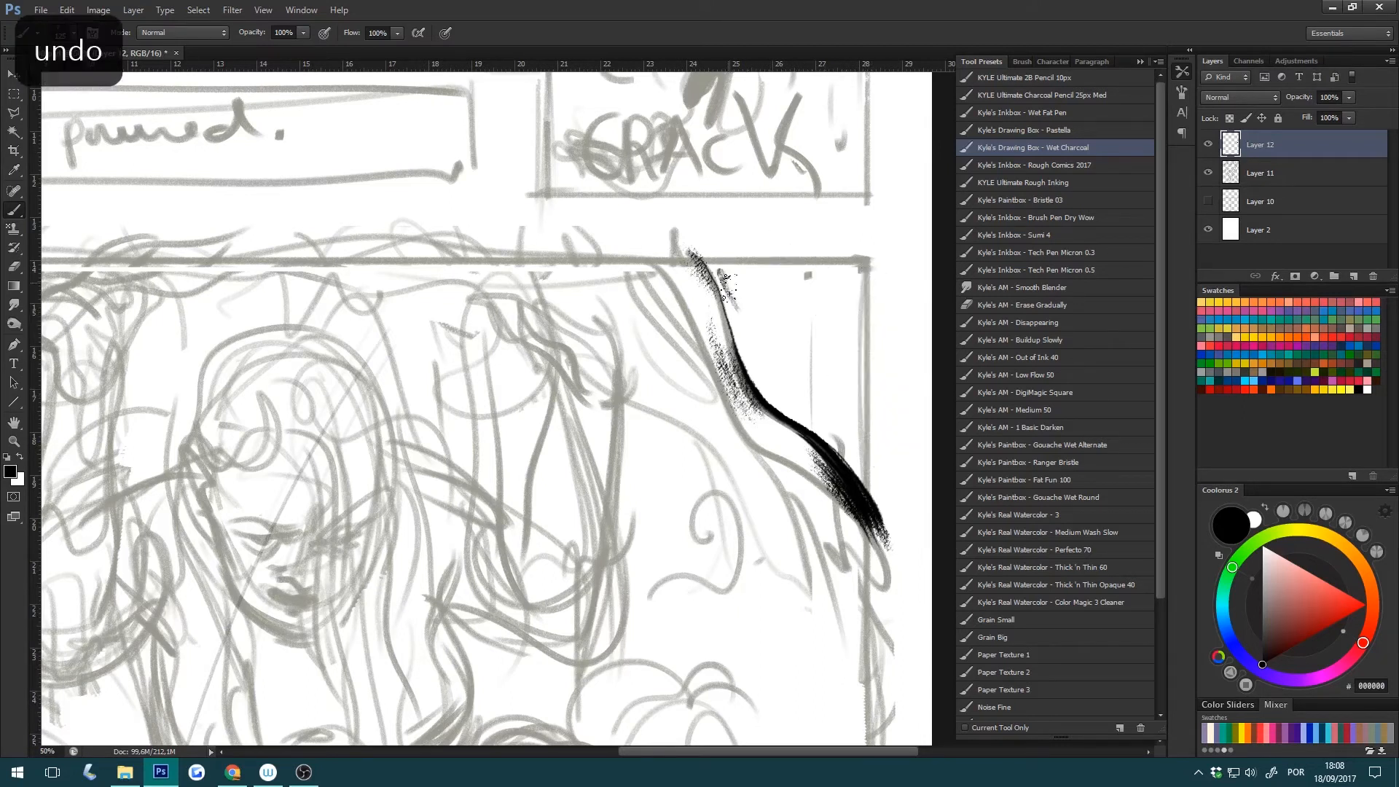
pyautogui.moveTo(746, 306)
pyautogui.mouseDown()
pyautogui.moveTo(750, 349)
pyautogui.moveTo(721, 280)
pyautogui.moveTo(762, 379)
pyautogui.moveTo(838, 426)
pyautogui.moveTo(816, 299)
pyautogui.moveTo(761, 299)
pyautogui.moveTo(758, 328)
pyautogui.moveTo(780, 291)
pyautogui.moveTo(721, 268)
pyautogui.moveTo(808, 284)
pyautogui.moveTo(856, 268)
pyautogui.moveTo(816, 386)
pyautogui.moveTo(859, 284)
pyautogui.moveTo(852, 458)
pyautogui.moveTo(769, 386)
pyautogui.moveTo(837, 342)
pyautogui.moveTo(852, 459)
pyautogui.moveTo(849, 320)
pyautogui.moveTo(858, 475)
pyautogui.moveTo(863, 248)
pyautogui.moveTo(721, 252)
pyautogui.moveTo(707, 320)
pyautogui.moveTo(758, 382)
pyautogui.mouseUp()
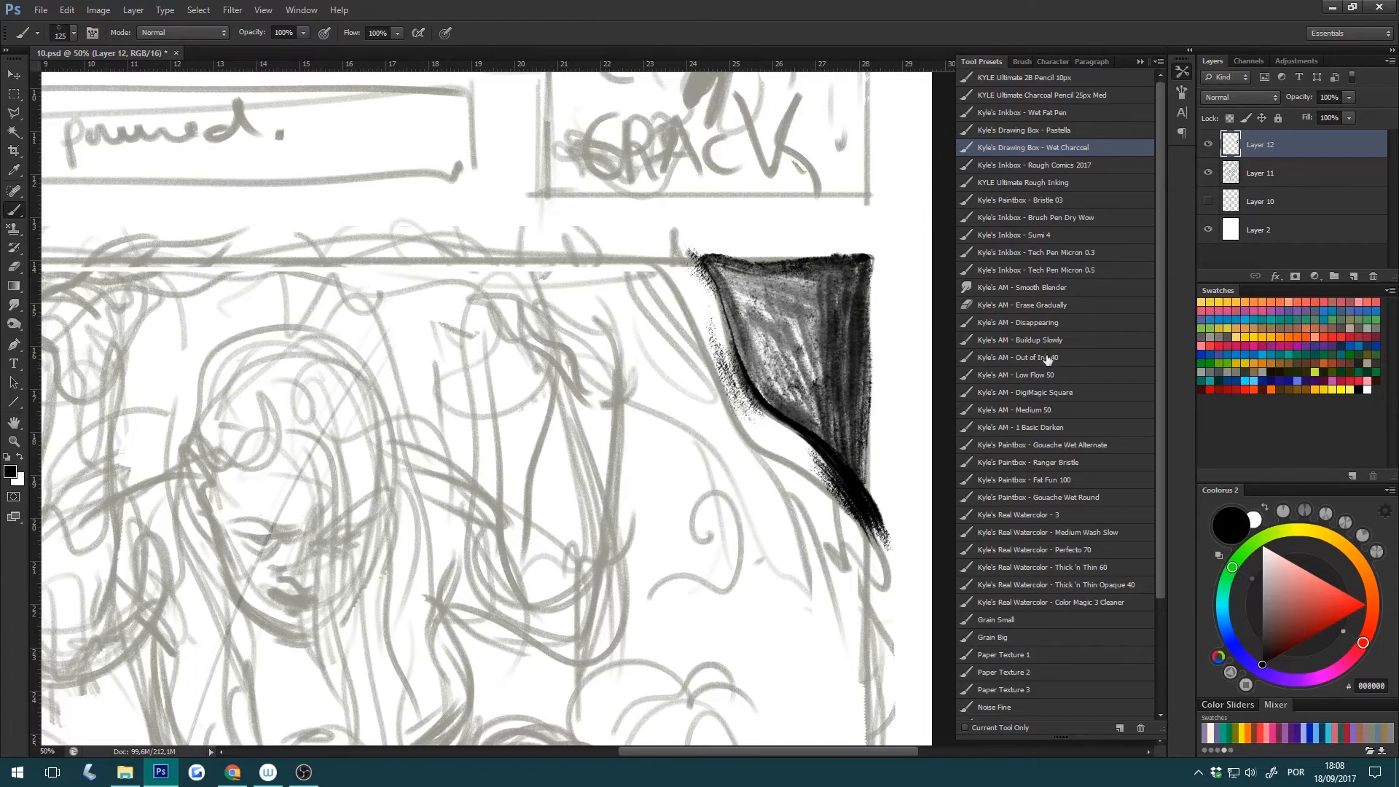
# Blend the charcoal shading in the panel corner with "Kyle's AM - Smooth Blender" and undo the last smudges.
pyautogui.click(1049, 288)
pyautogui.moveTo(831, 357); pyautogui.dragTo(772, 328)
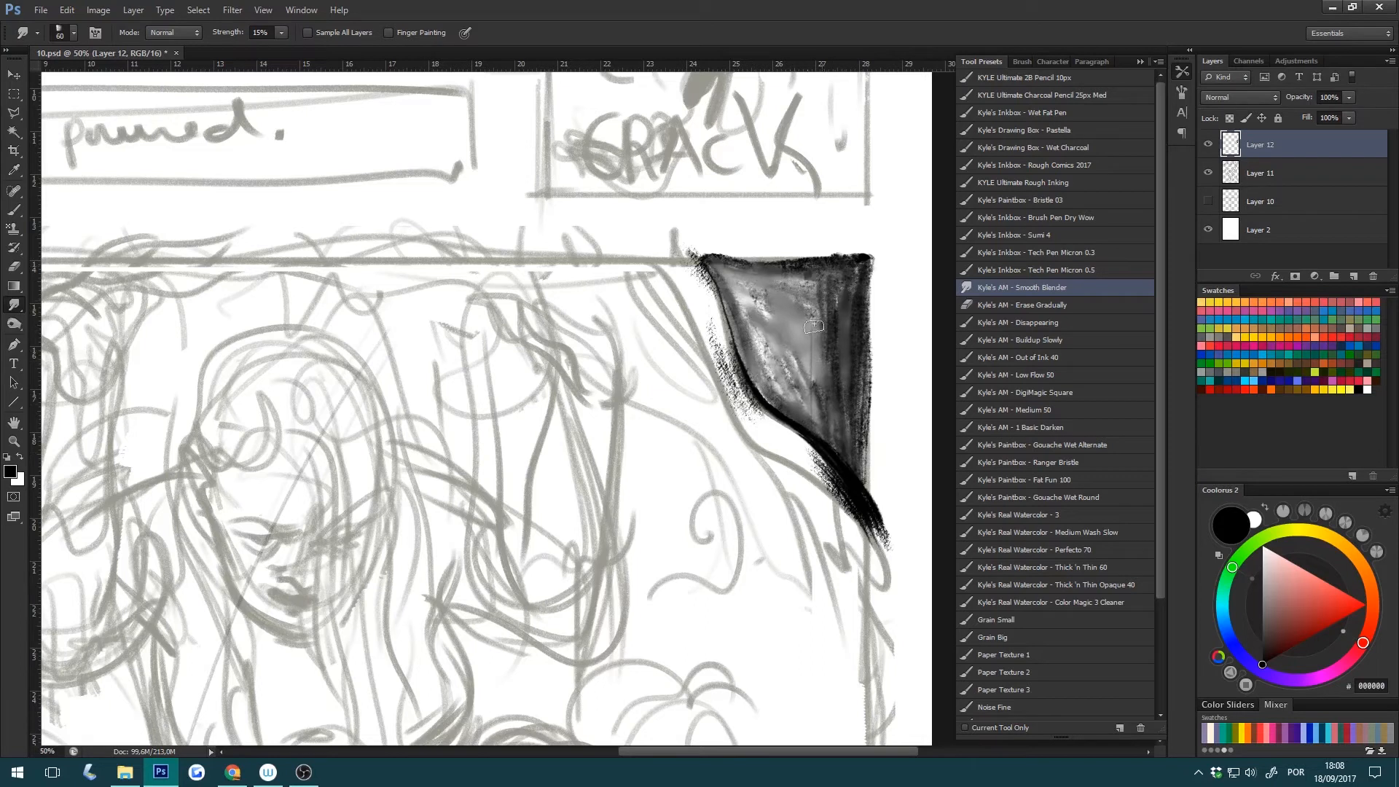
pyautogui.moveTo(689, 267); pyautogui.dragTo(715, 300)
pyautogui.moveTo(861, 284); pyautogui.dragTo(735, 256)
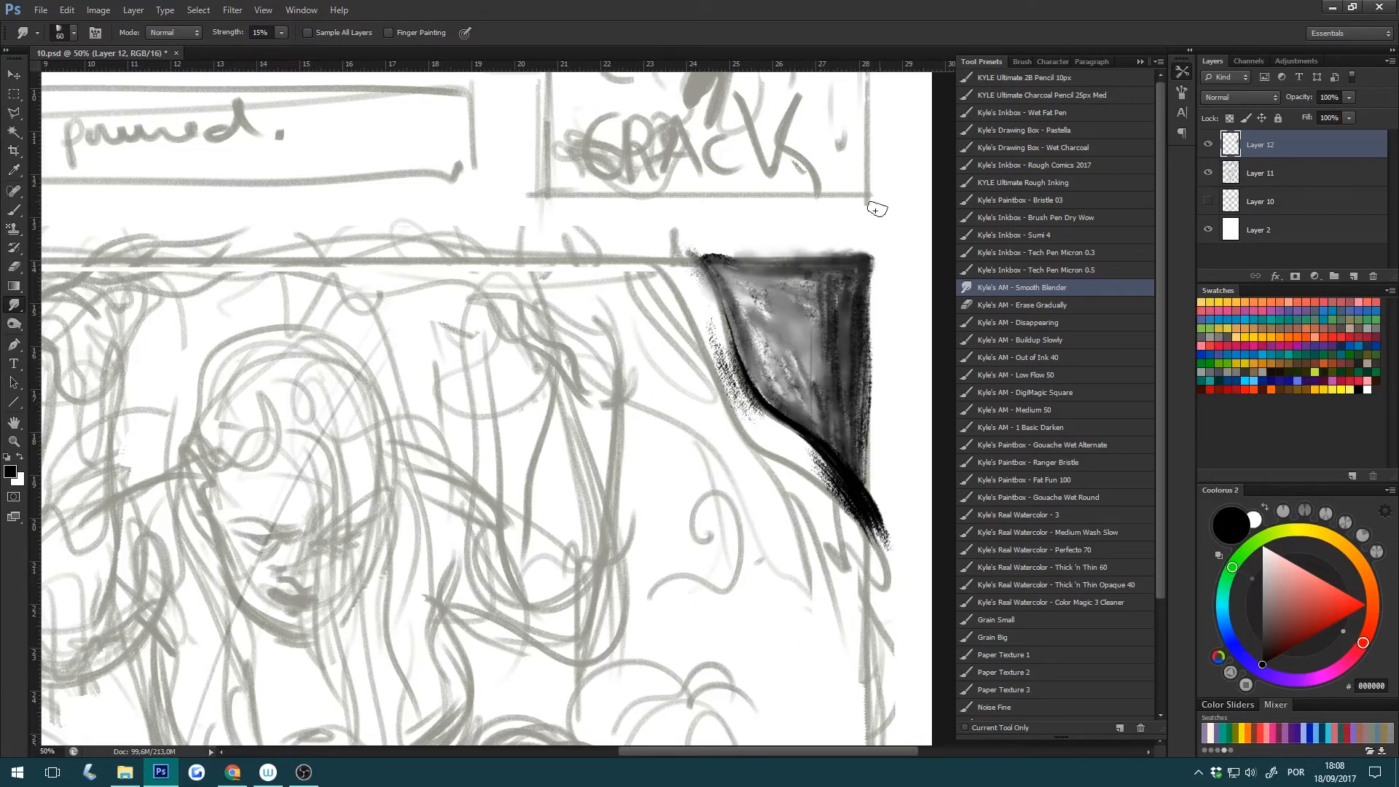
pyautogui.hotkey('ctrl', 'alt', 'z')
pyautogui.hotkey('ctrl', 'alt', 'z')
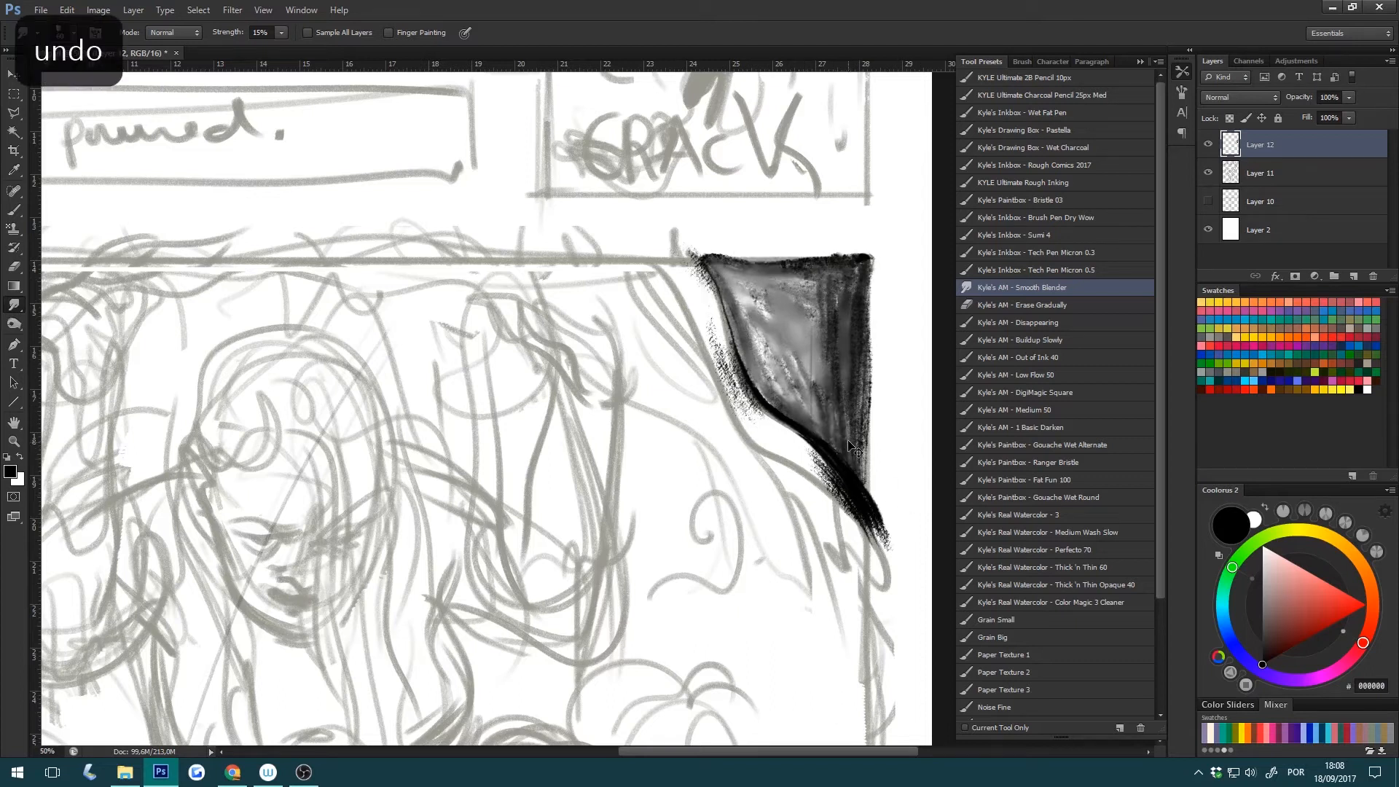
pyautogui.hotkey('ctrl', 'alt', 'z')
# Select the "Kyle's Inkbox - Rough Comics 2017" preset at size 100 with the "LNP - smoothing - subtle 2" smoothing for the large panel's left half.
pyautogui.press('b')
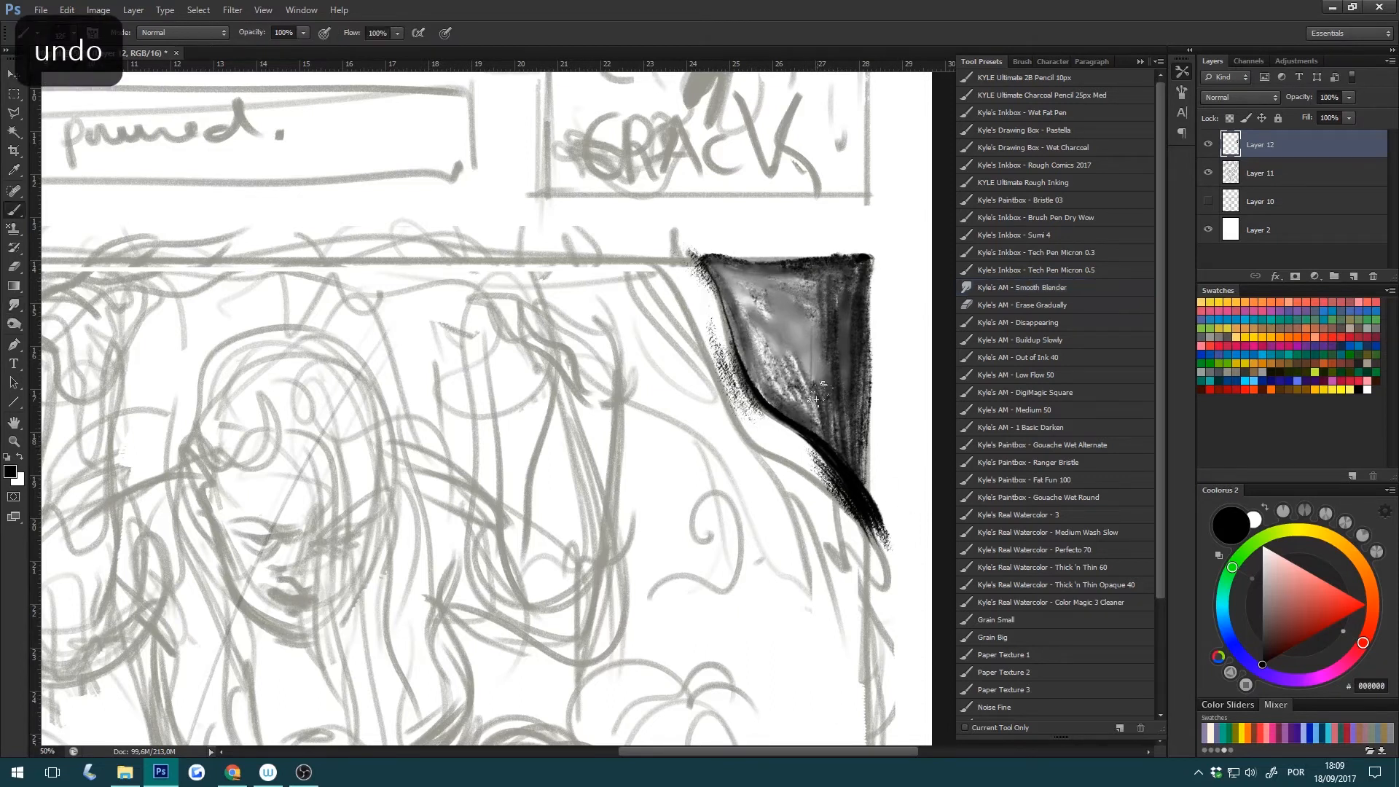
pyautogui.click(1095, 167)
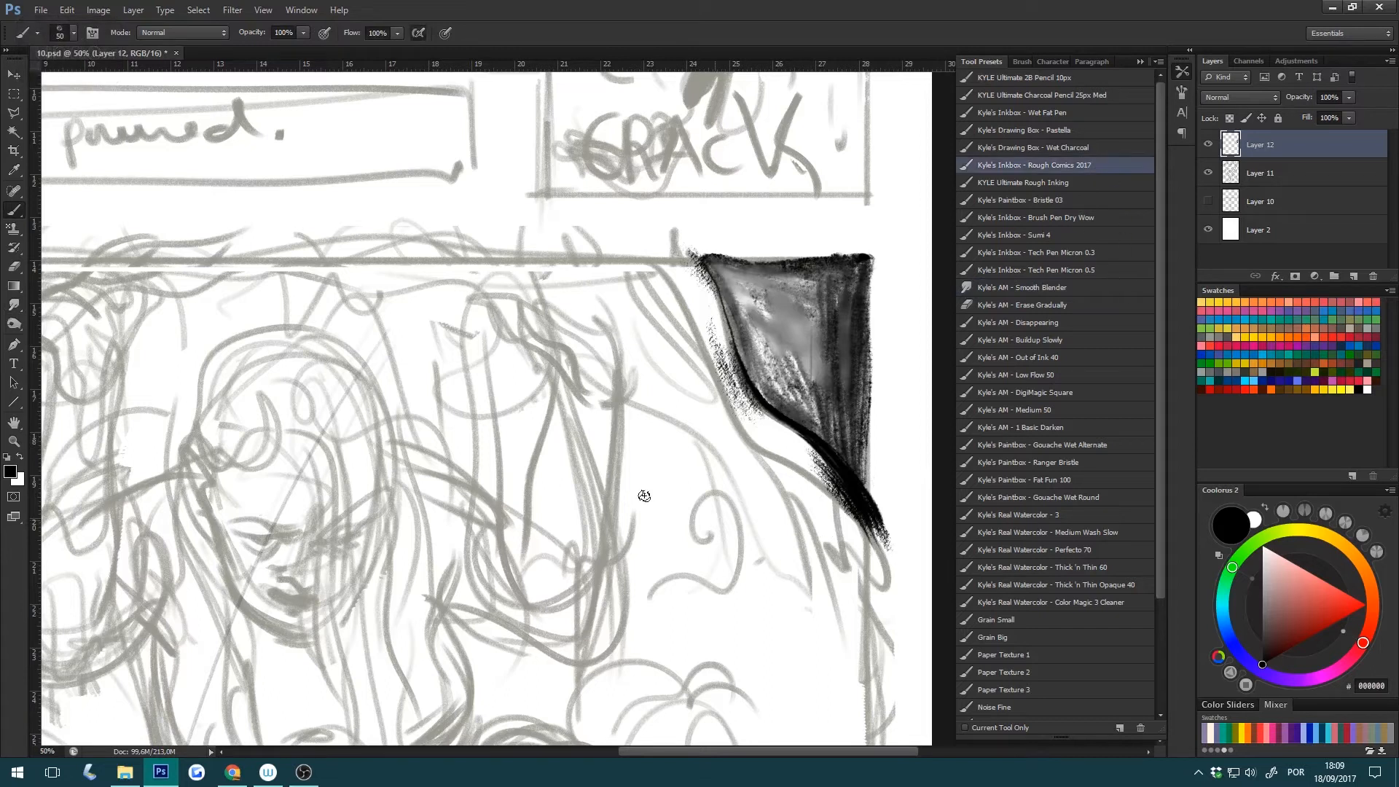
pyautogui.press('h')
pyautogui.moveTo(409, 670)
pyautogui.mouseDown()
pyautogui.moveTo(540, 430)
pyautogui.moveTo(697, 540)
pyautogui.moveTo(864, 557)
pyautogui.mouseUp()
pyautogui.press('b')
pyautogui.click(1098, 170)
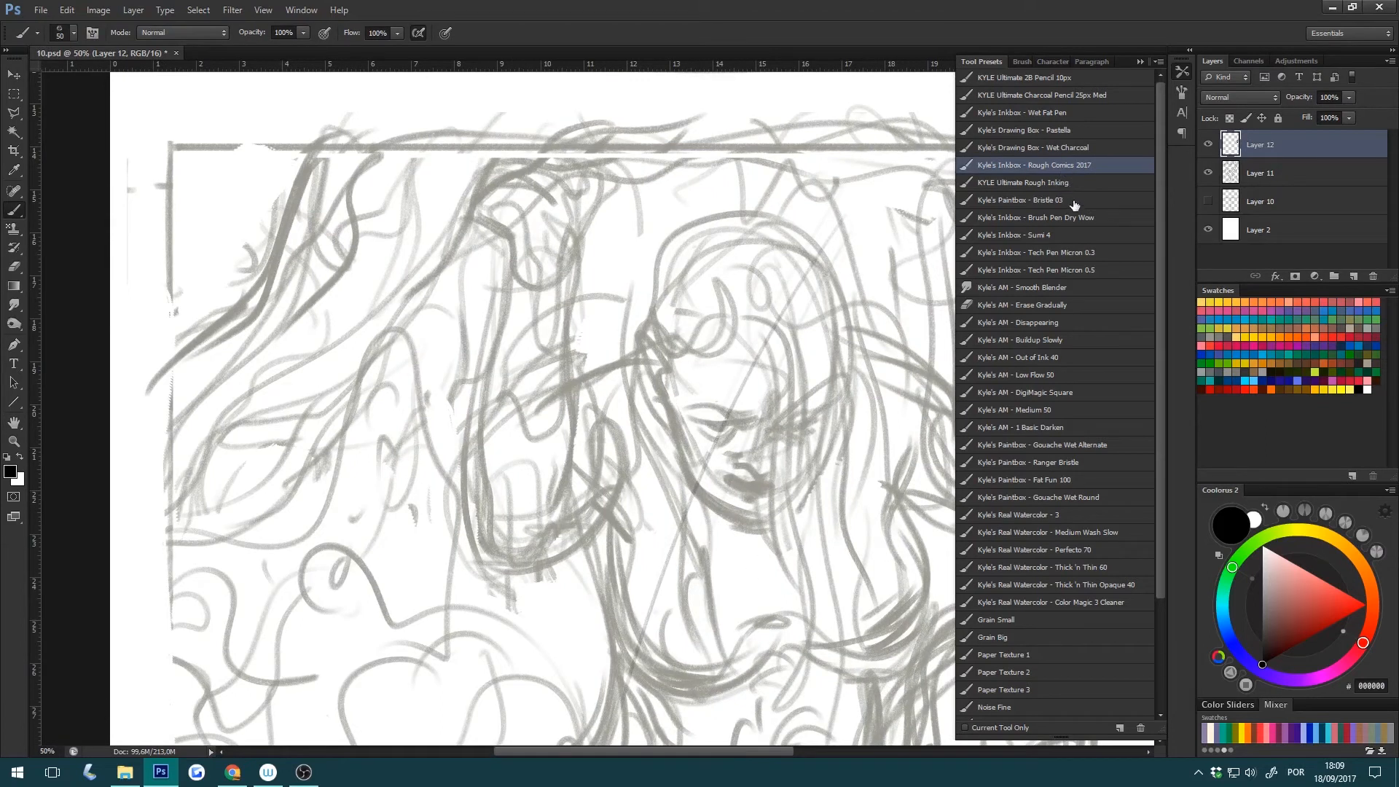
pyautogui.click(1071, 185)
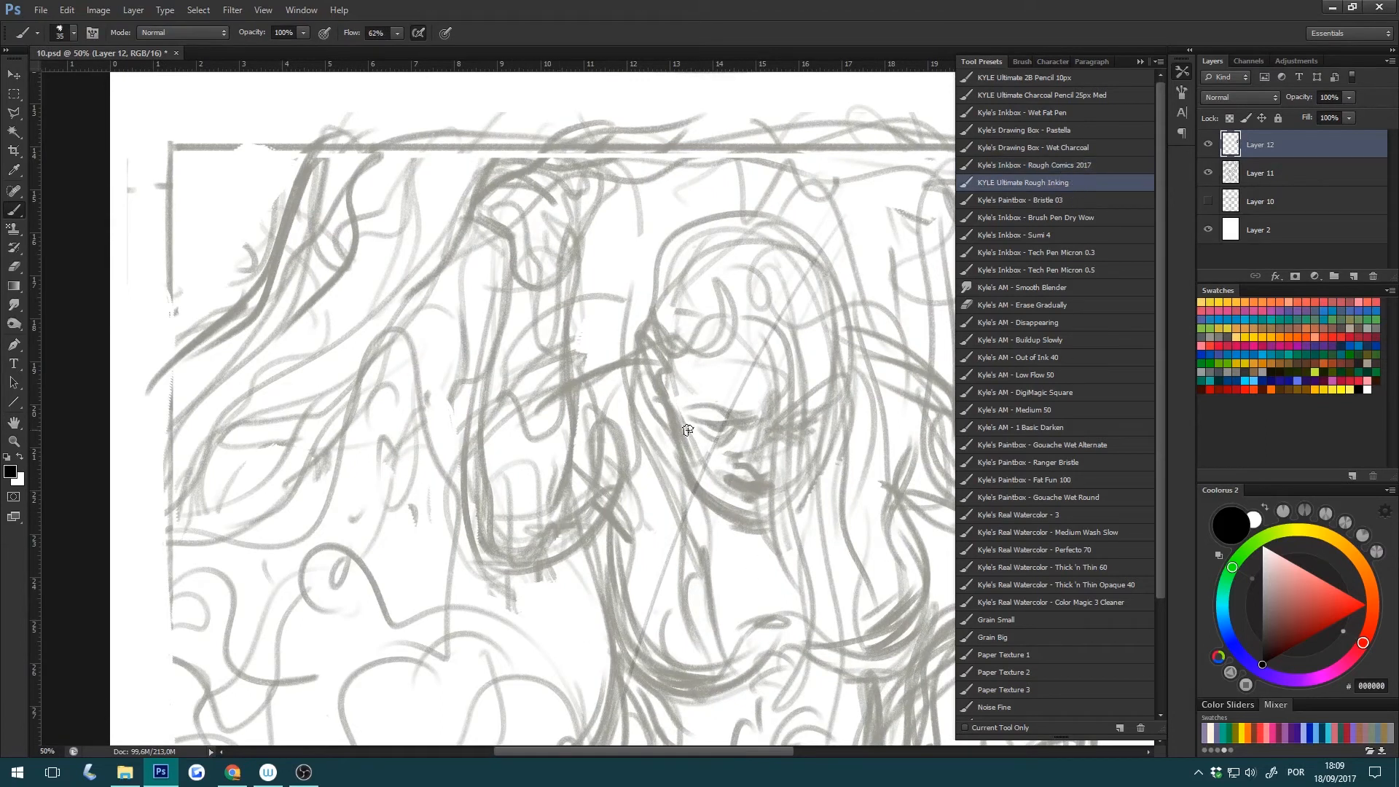
pyautogui.click(1062, 166)
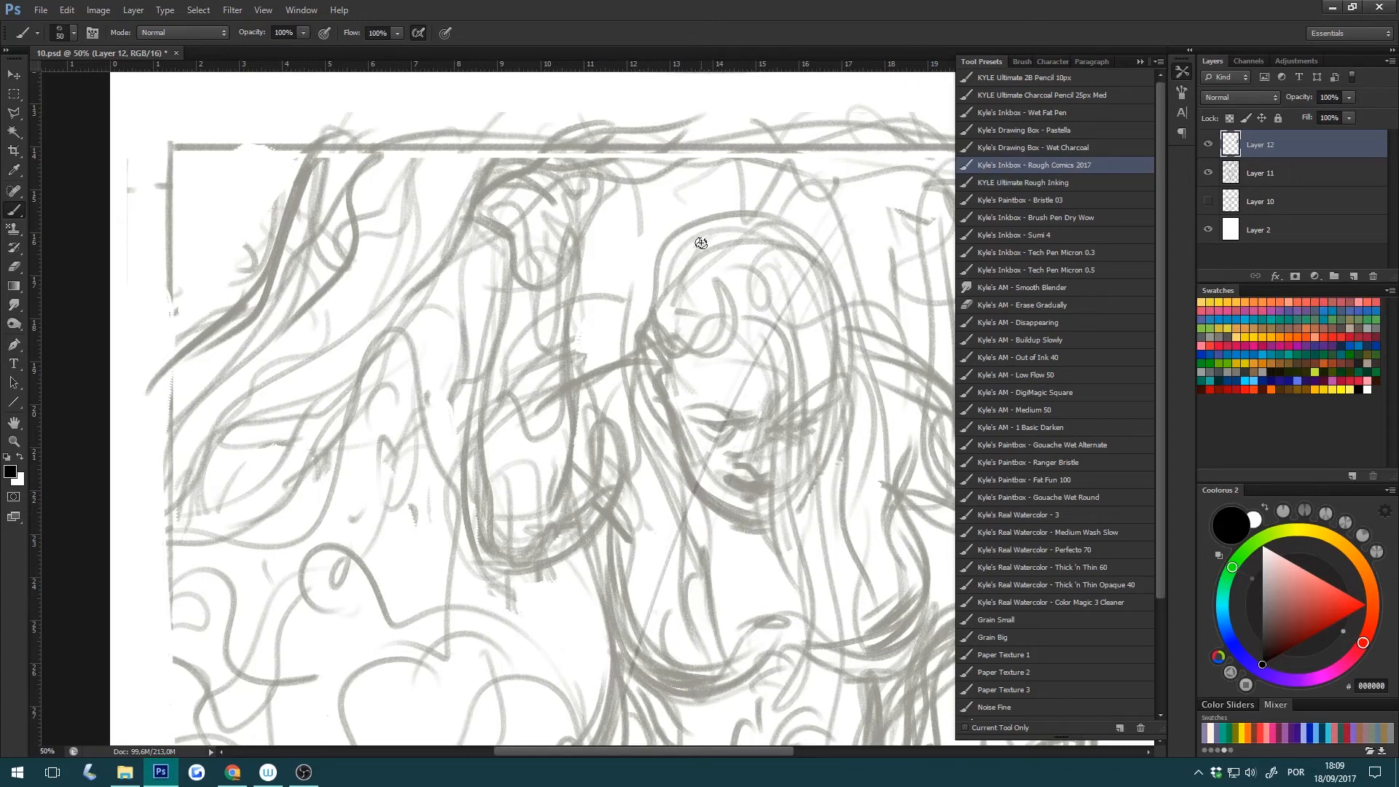
pyautogui.press(']')
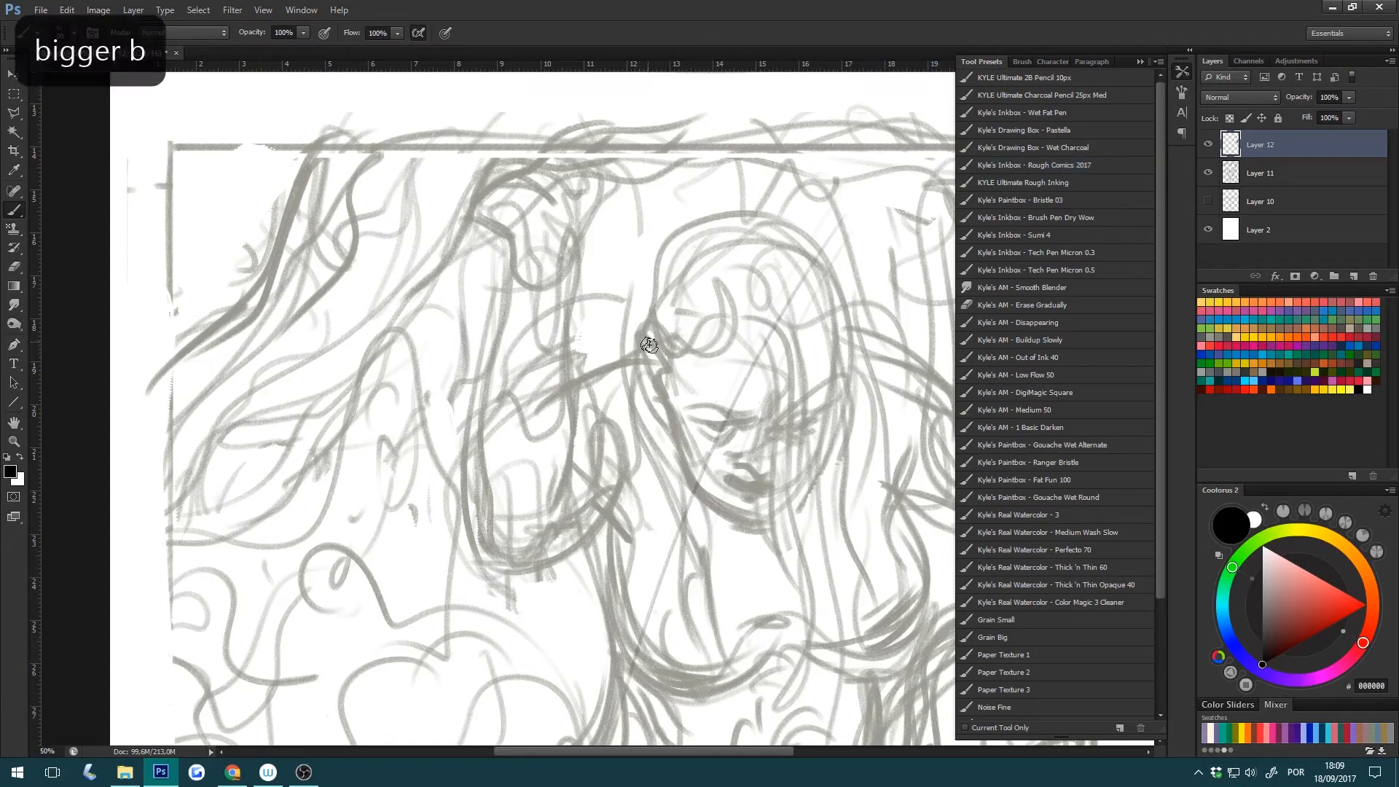
pyautogui.rightClick(671, 350)
pyautogui.click(672, 255)
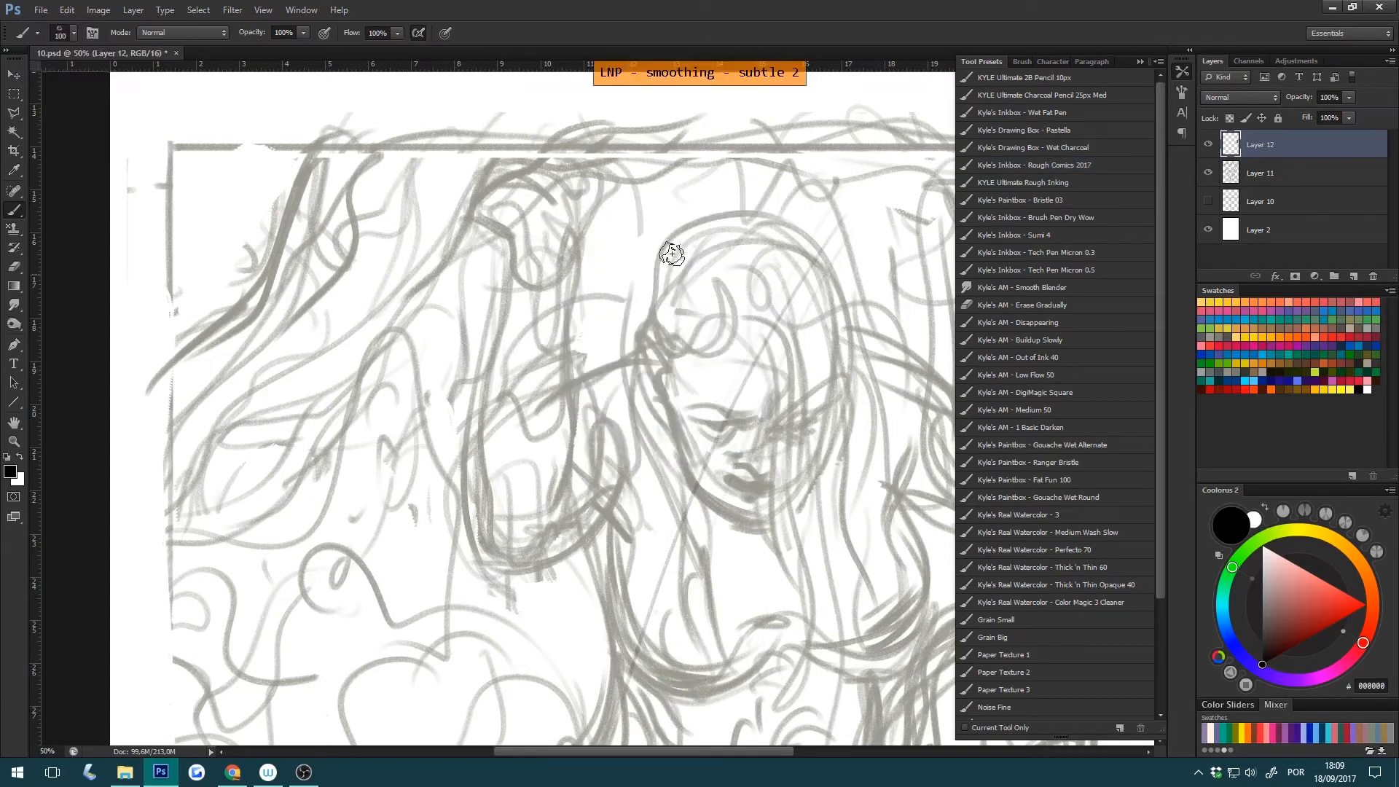
# Try S-shaped strokes with the Rough Comics brush, undo them and draw a long winding line of varying thickness across the figures.
pyautogui.moveTo(697, 142)
pyautogui.mouseDown()
pyautogui.moveTo(641, 250)
pyautogui.moveTo(687, 440)
pyautogui.moveTo(815, 629)
pyautogui.mouseUp()
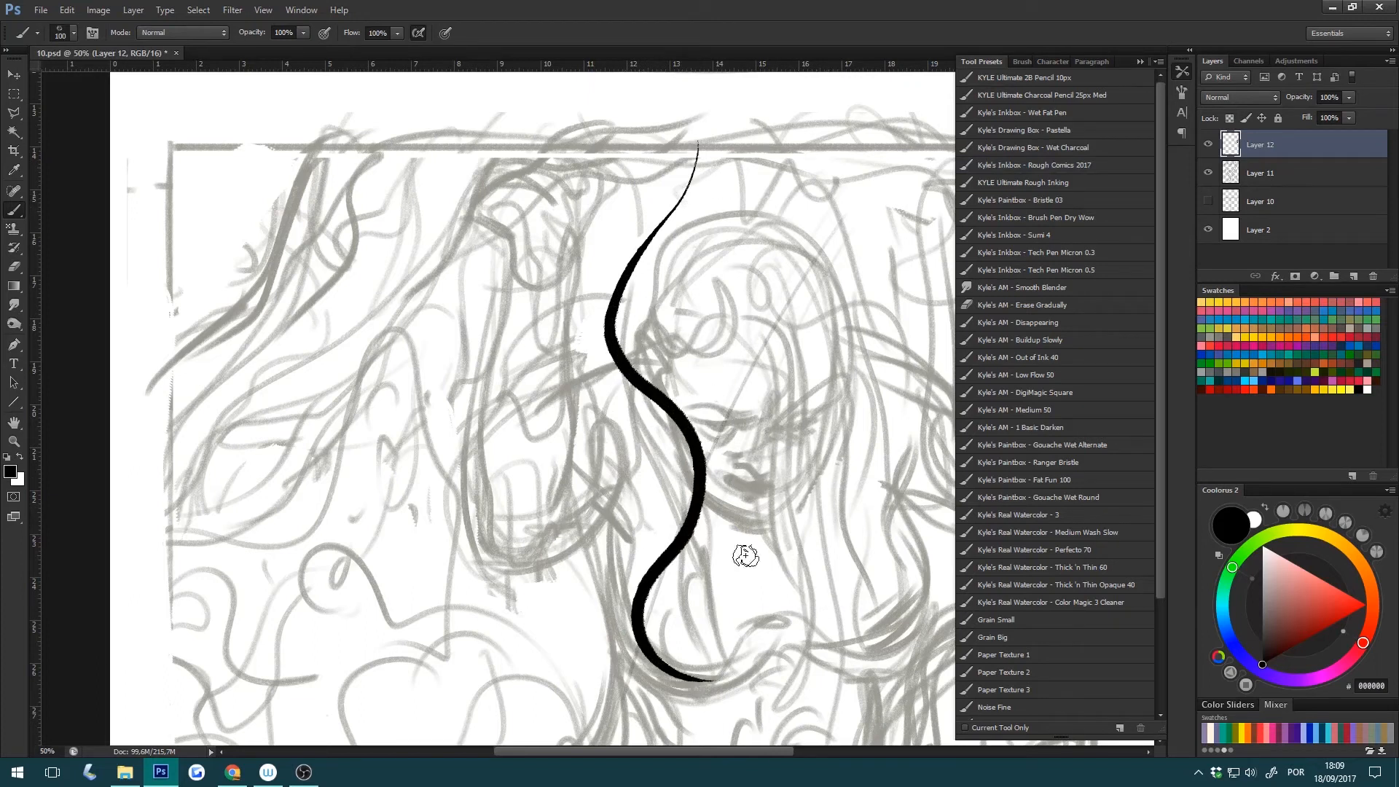
pyautogui.hotkey('ctrl', 'z')
pyautogui.moveTo(706, 572)
pyautogui.mouseDown()
pyautogui.moveTo(622, 562)
pyautogui.moveTo(709, 322)
pyautogui.moveTo(609, 461)
pyautogui.moveTo(743, 534)
pyautogui.moveTo(692, 674)
pyautogui.moveTo(554, 583)
pyautogui.moveTo(521, 286)
pyautogui.moveTo(717, 290)
pyautogui.mouseUp()
pyautogui.hotkey('ctrl', 'z')
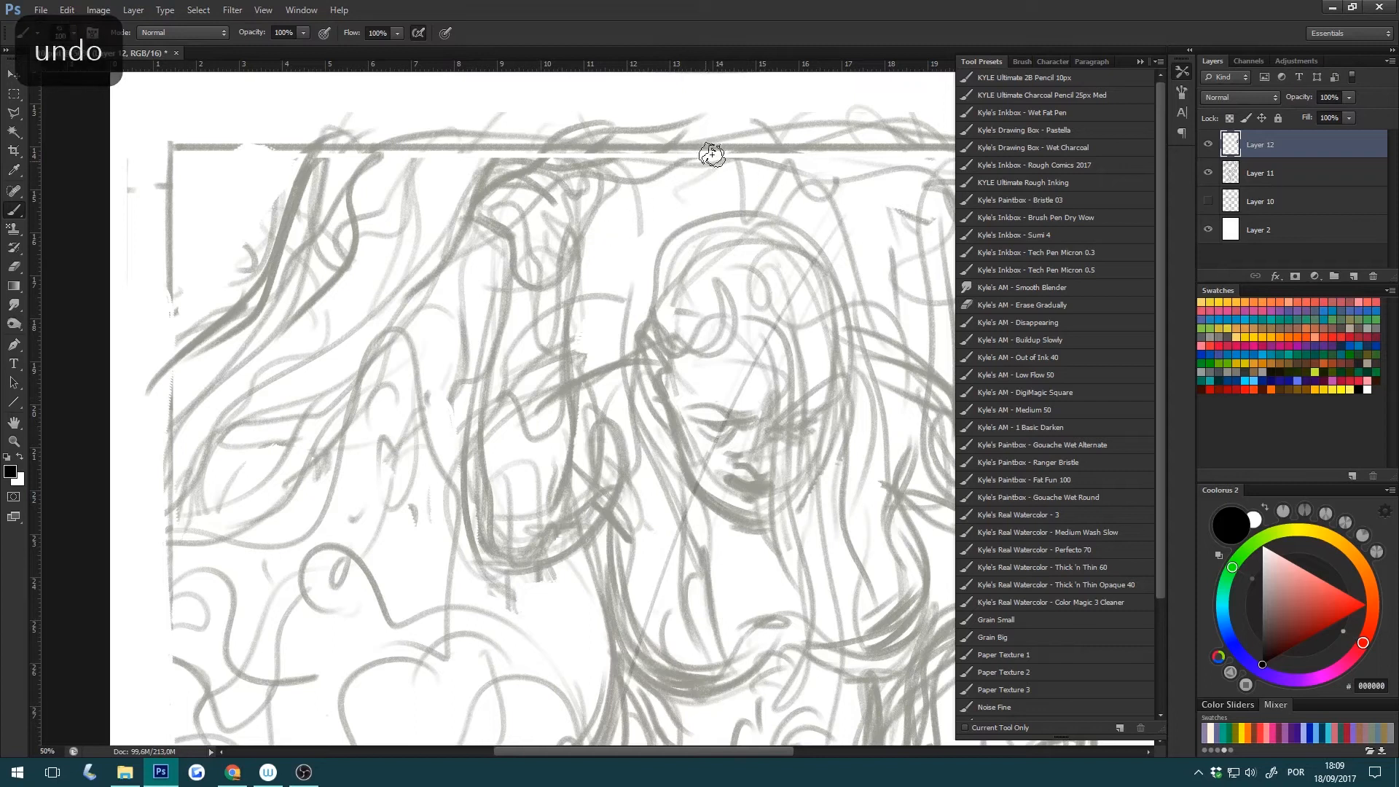
pyautogui.moveTo(737, 162)
pyautogui.mouseDown()
pyautogui.moveTo(692, 192)
pyautogui.moveTo(527, 241)
pyautogui.moveTo(401, 357)
pyautogui.mouseUp()
pyautogui.moveTo(378, 411)
pyautogui.mouseDown()
pyautogui.moveTo(753, 285)
pyautogui.moveTo(449, 499)
pyautogui.moveTo(781, 429)
pyautogui.moveTo(427, 598)
pyautogui.moveTo(732, 585)
pyautogui.moveTo(577, 678)
pyautogui.moveTo(745, 623)
pyautogui.mouseUp()
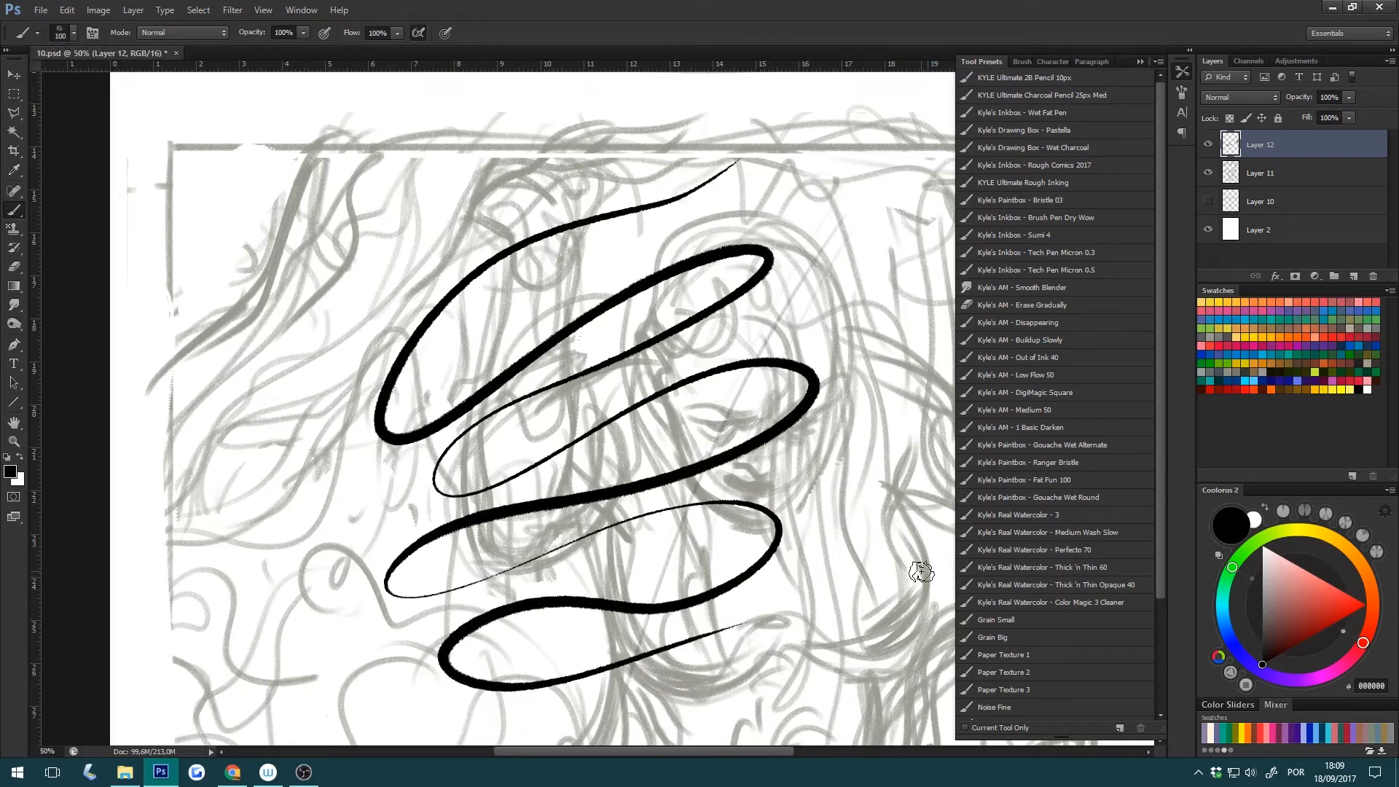
# Select the "KYLE Ultimate Rough Inking" preset, enlarge it to 90 and draw a winding test line over the previous one.
pyautogui.click(1075, 185)
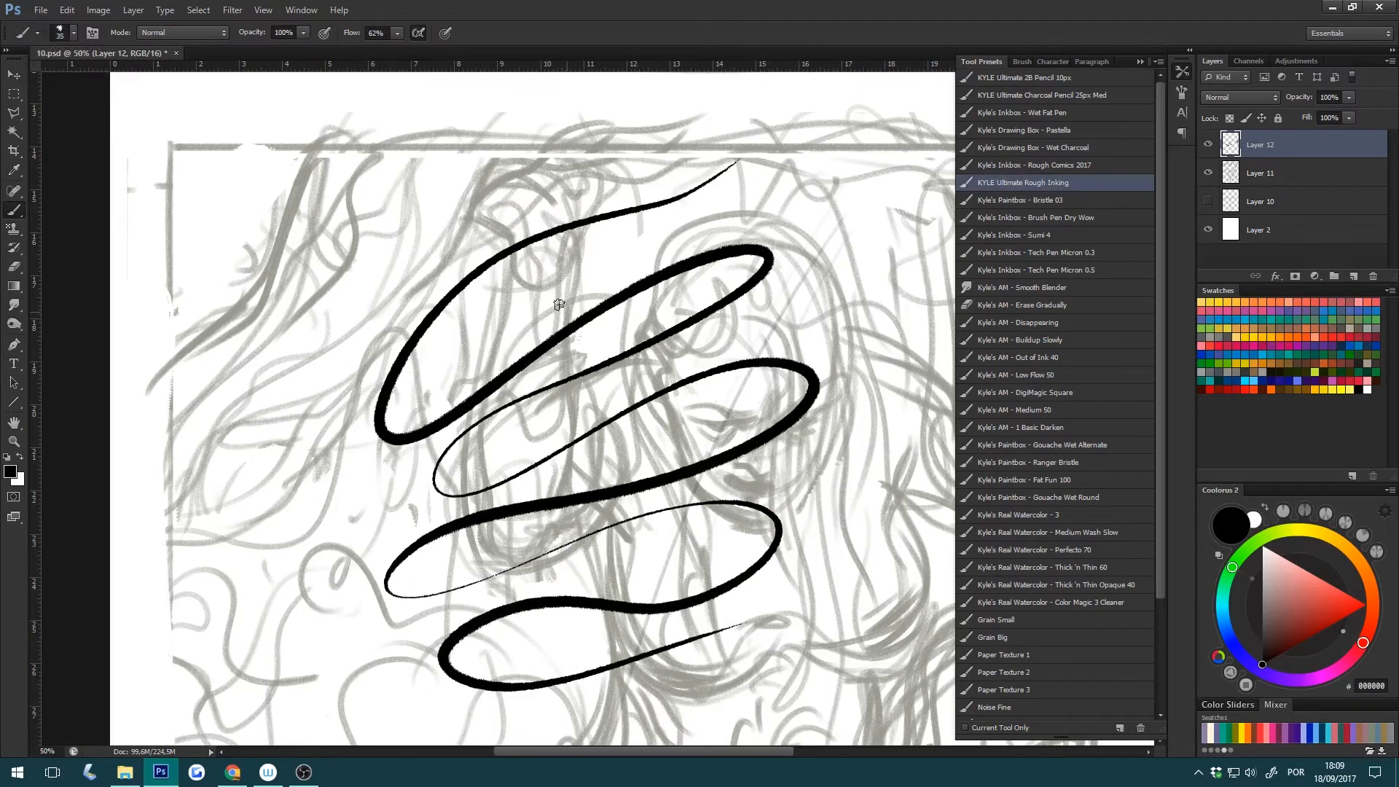
pyautogui.press(']')
pyautogui.press(']')
pyautogui.moveTo(545, 139)
pyautogui.mouseDown()
pyautogui.moveTo(221, 313)
pyautogui.moveTo(558, 219)
pyautogui.moveTo(292, 448)
pyautogui.moveTo(411, 466)
pyautogui.moveTo(283, 576)
pyautogui.moveTo(508, 554)
pyautogui.moveTo(677, 561)
pyautogui.mouseUp()
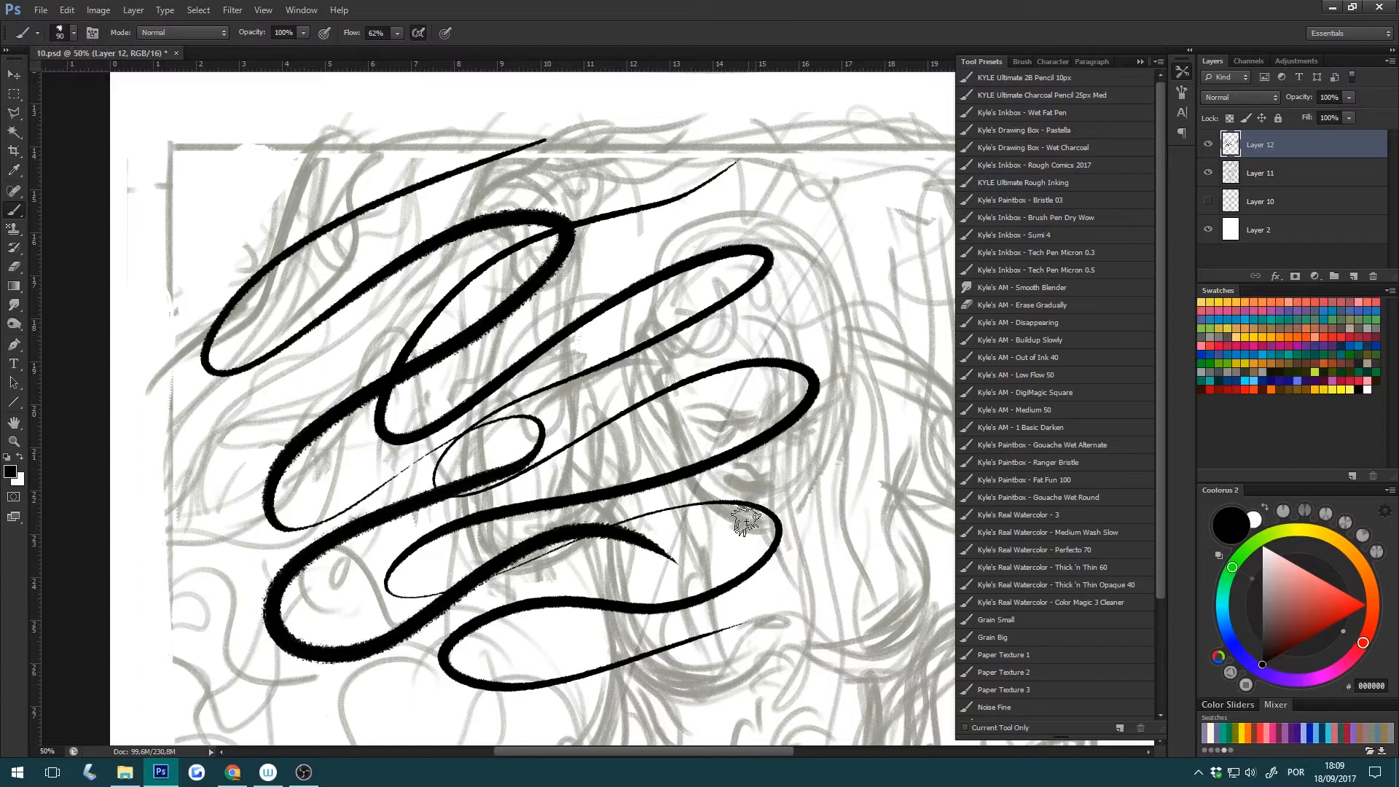
# Circle the rough-edged parts of the winding line with thin loops, redoing the loop around its lower bend.
pyautogui.moveTo(573, 217); pyautogui.dragTo(442, 198)
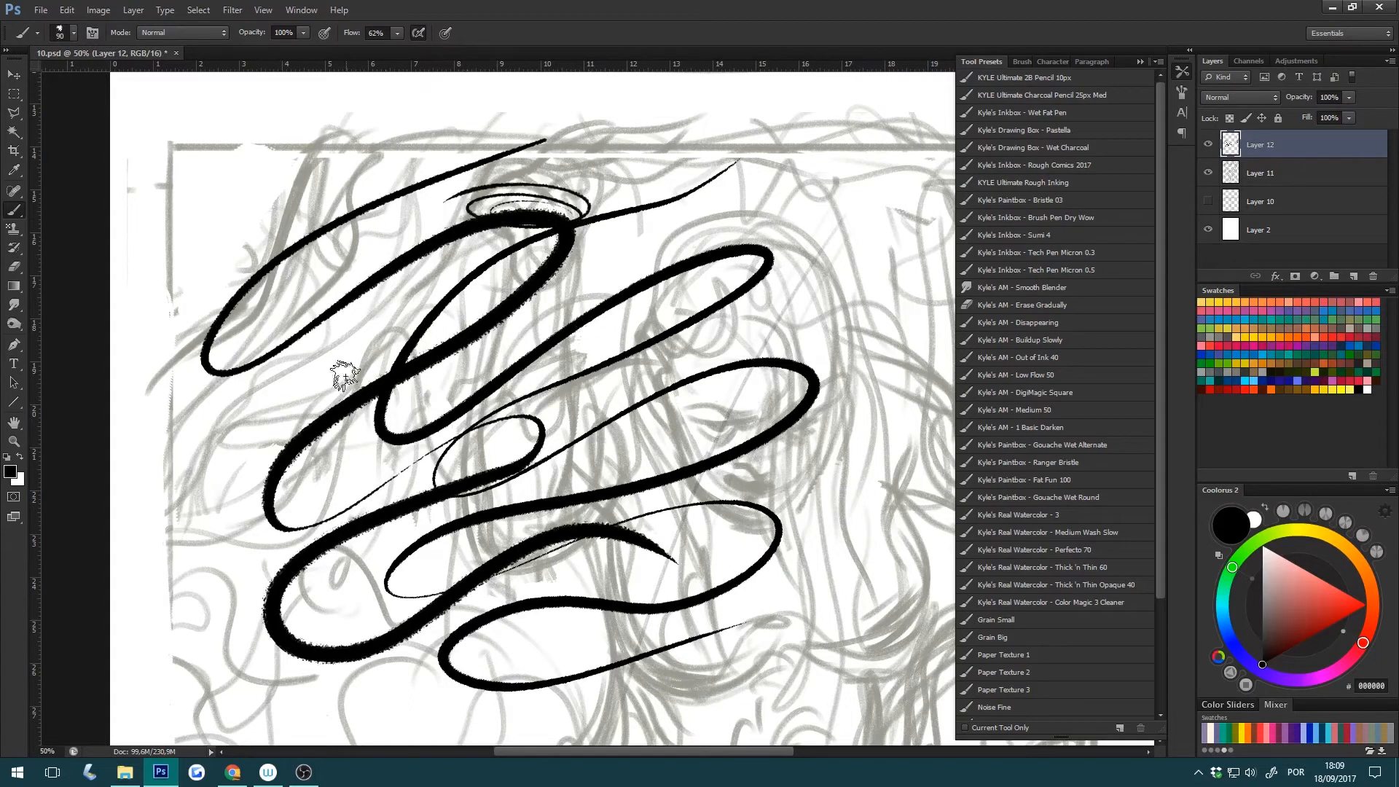
pyautogui.moveTo(518, 265)
pyautogui.mouseDown()
pyautogui.moveTo(437, 384)
pyautogui.moveTo(546, 261)
pyautogui.moveTo(501, 362)
pyautogui.mouseUp()
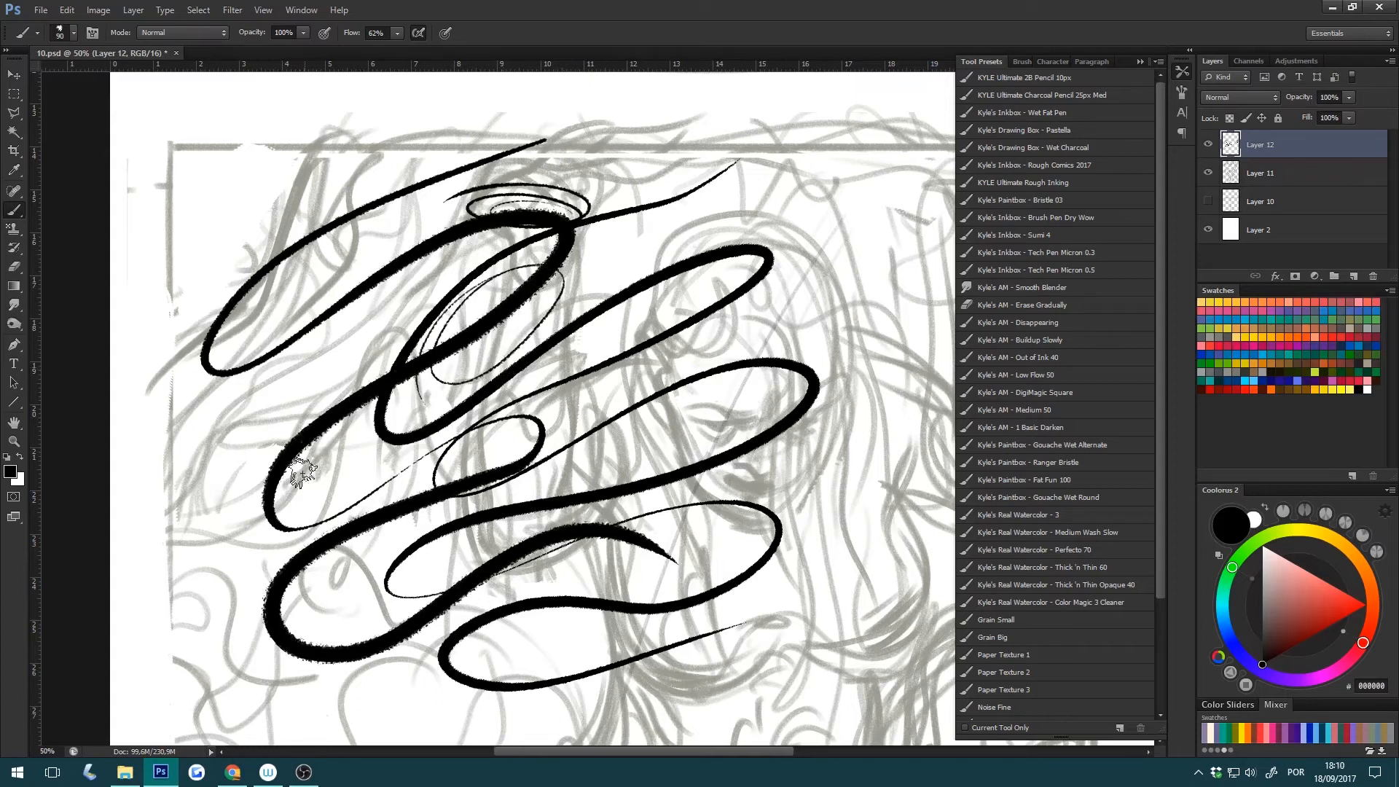
pyautogui.moveTo(328, 381)
pyautogui.mouseDown()
pyautogui.moveTo(259, 500)
pyautogui.moveTo(383, 451)
pyautogui.moveTo(366, 416)
pyautogui.moveTo(251, 496)
pyautogui.mouseUp()
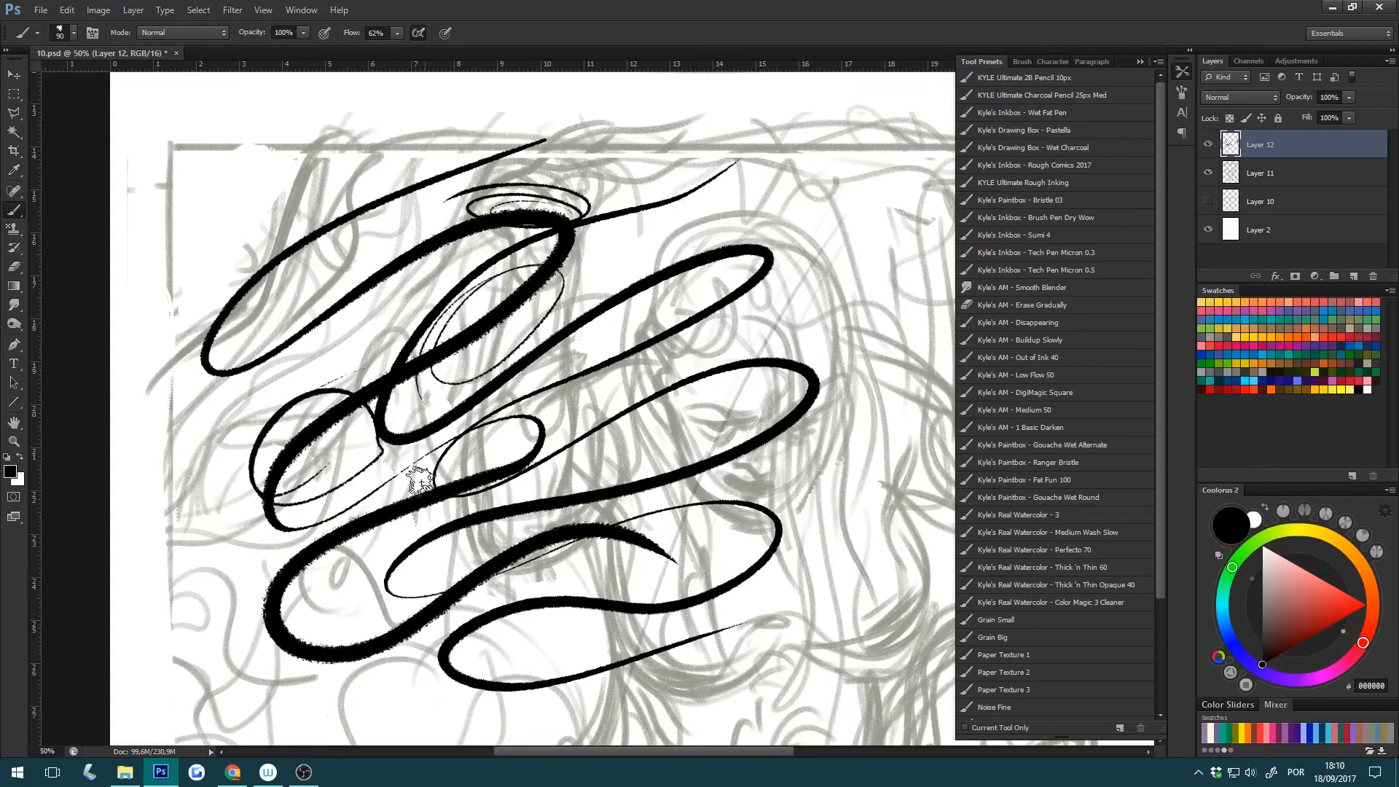
pyautogui.hotkey('ctrl', 'z')
pyautogui.moveTo(364, 379)
pyautogui.mouseDown()
pyautogui.moveTo(276, 429)
pyautogui.moveTo(375, 397)
pyautogui.mouseUp()
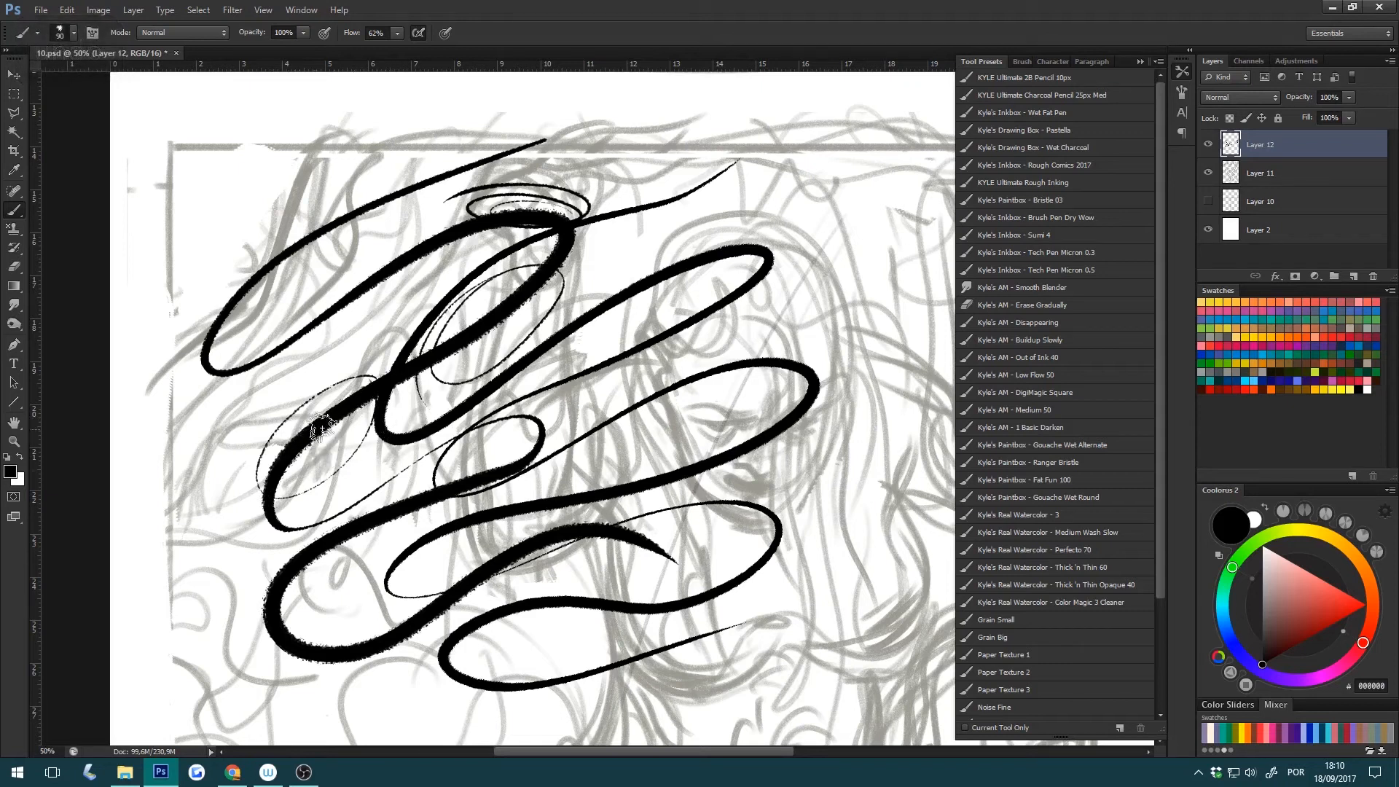
# Undo the thin loops and both winding test lines.
pyautogui.hotkey('ctrl', 'alt', 'z')
pyautogui.hotkey('ctrl', 'alt', 'z')
pyautogui.hotkey('ctrl', 'alt', 'z')
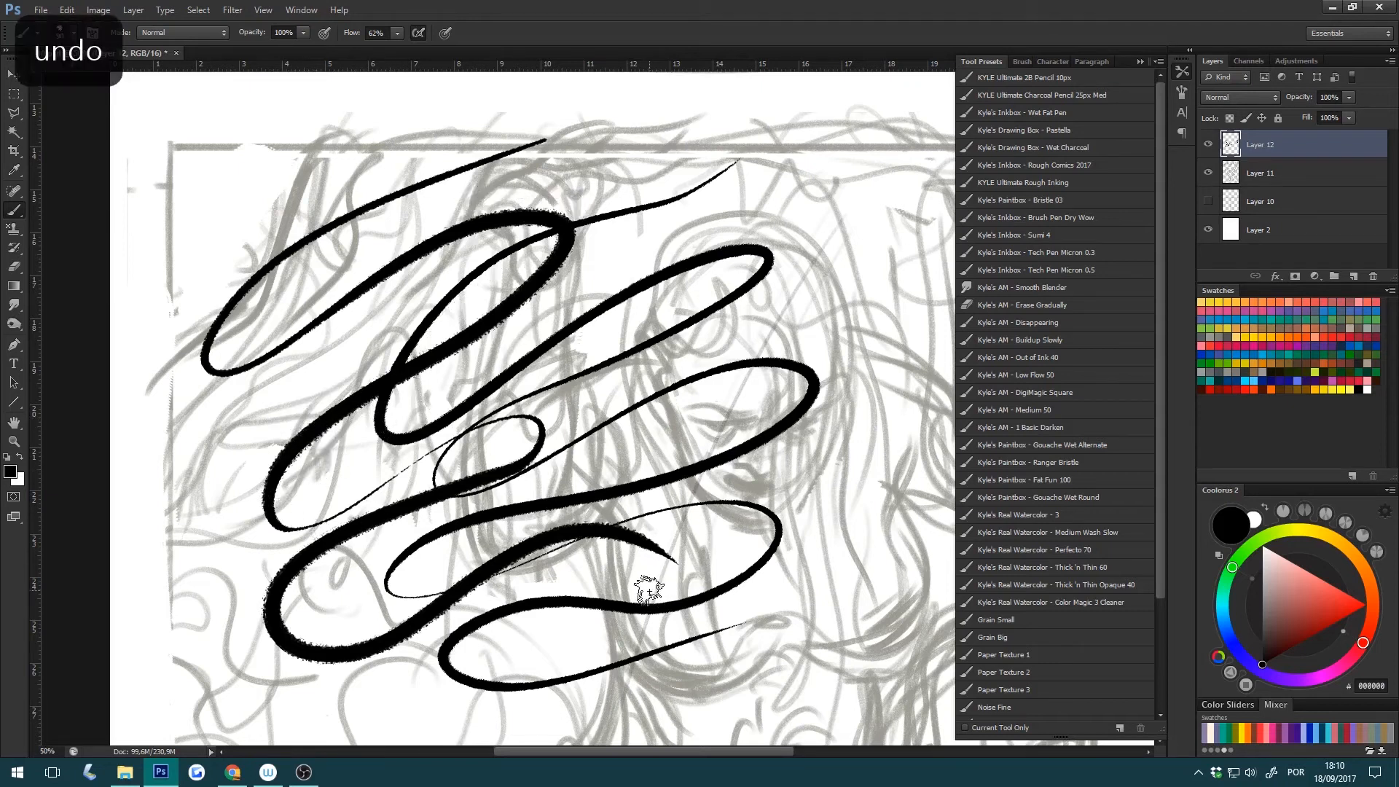
pyautogui.hotkey('ctrl', 'alt', 'z')
pyautogui.hotkey('ctrl', 'alt', 'z')
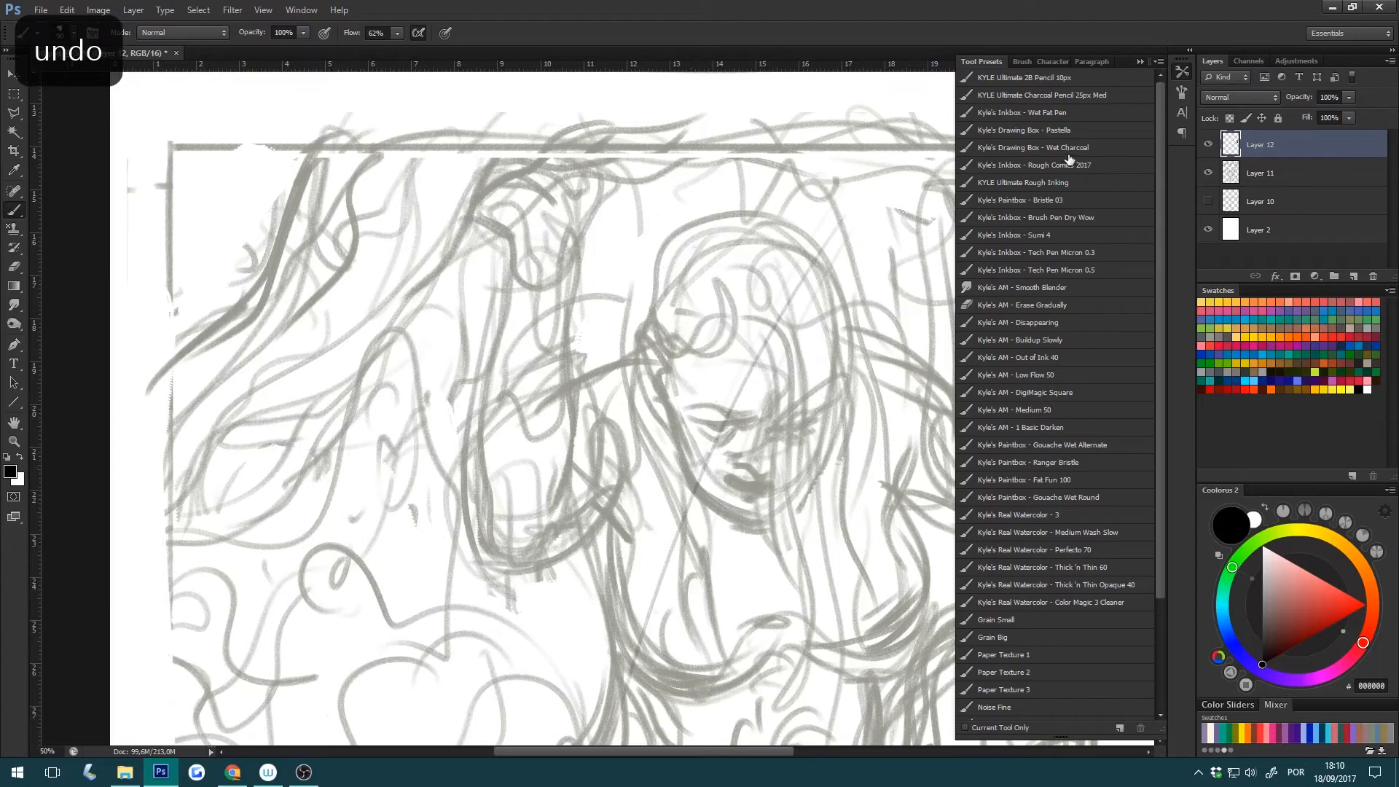
# Ink the upper-left outline of the woman's head with "KYLE Ultimate Rough Inking" at size 50, undoing the trial strokes.
pyautogui.click(1065, 183)
pyautogui.moveTo(716, 282)
pyautogui.mouseDown()
pyautogui.moveTo(659, 404)
pyautogui.moveTo(699, 473)
pyautogui.mouseUp()
pyautogui.hotkey('ctrl', 'alt', 'z')
pyautogui.press(']')
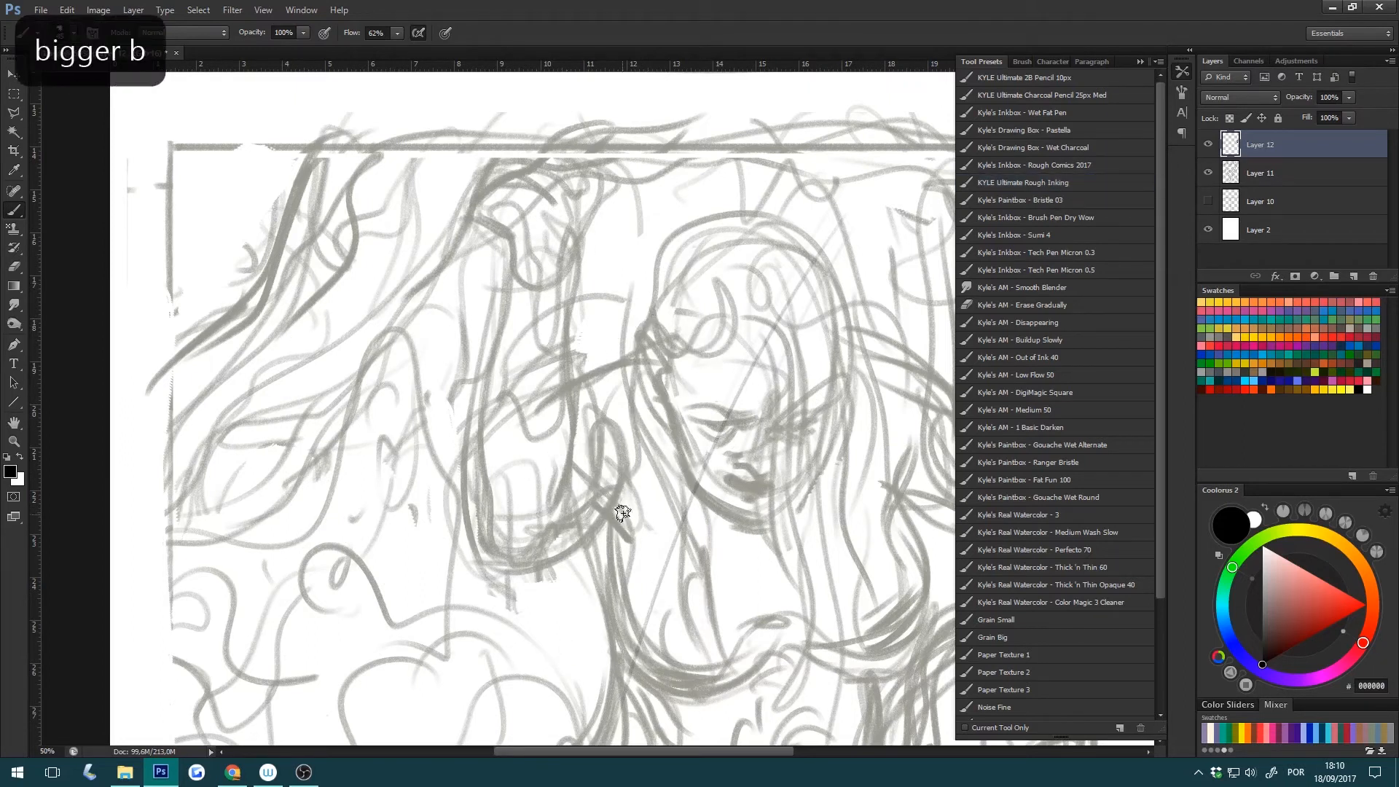
pyautogui.moveTo(560, 545); pyautogui.dragTo(557, 564)
pyautogui.hotkey('ctrl', 'alt', 'z')
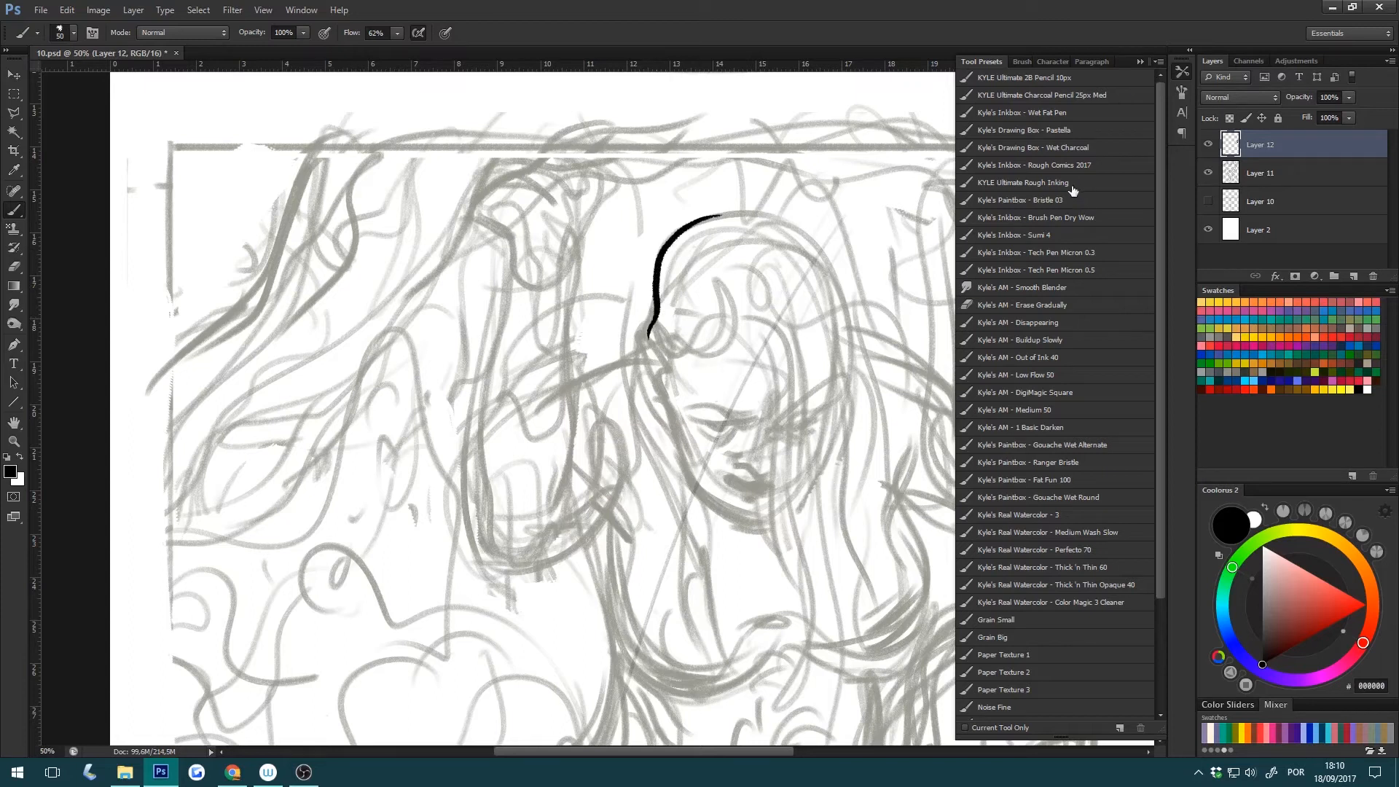
# Enlarge the brush to 80 and ink the thick curve crossing the large panel's upper-left corner.
pyautogui.press(']')
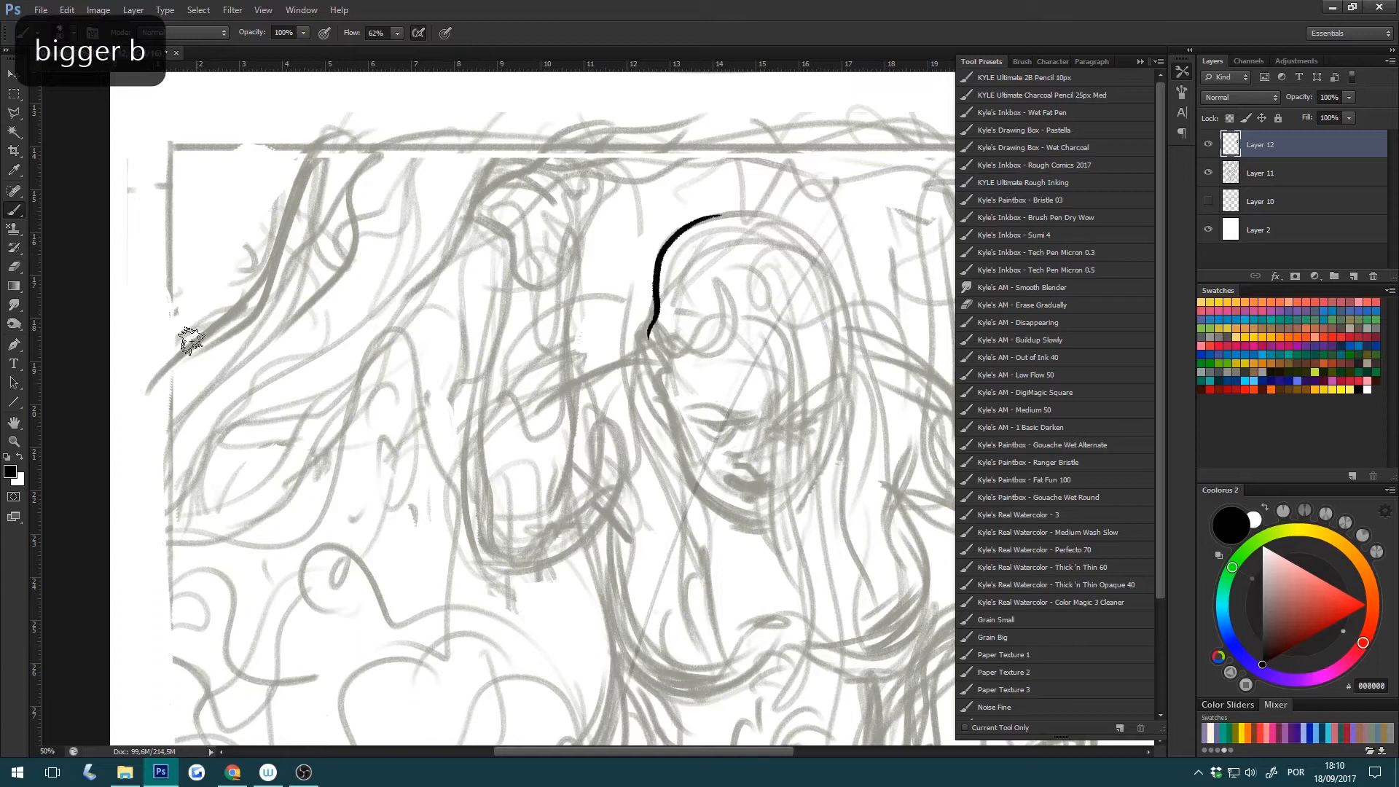
pyautogui.moveTo(152, 397)
pyautogui.mouseDown()
pyautogui.moveTo(337, 134)
pyautogui.moveTo(316, 144)
pyautogui.moveTo(265, 256)
pyautogui.moveTo(181, 327)
pyautogui.moveTo(172, 360)
pyautogui.mouseUp()
pyautogui.hotkey('ctrl', 'z')
pyautogui.moveTo(335, 133)
pyautogui.mouseDown()
pyautogui.moveTo(275, 250)
pyautogui.moveTo(146, 406)
pyautogui.moveTo(214, 313)
pyautogui.mouseUp()
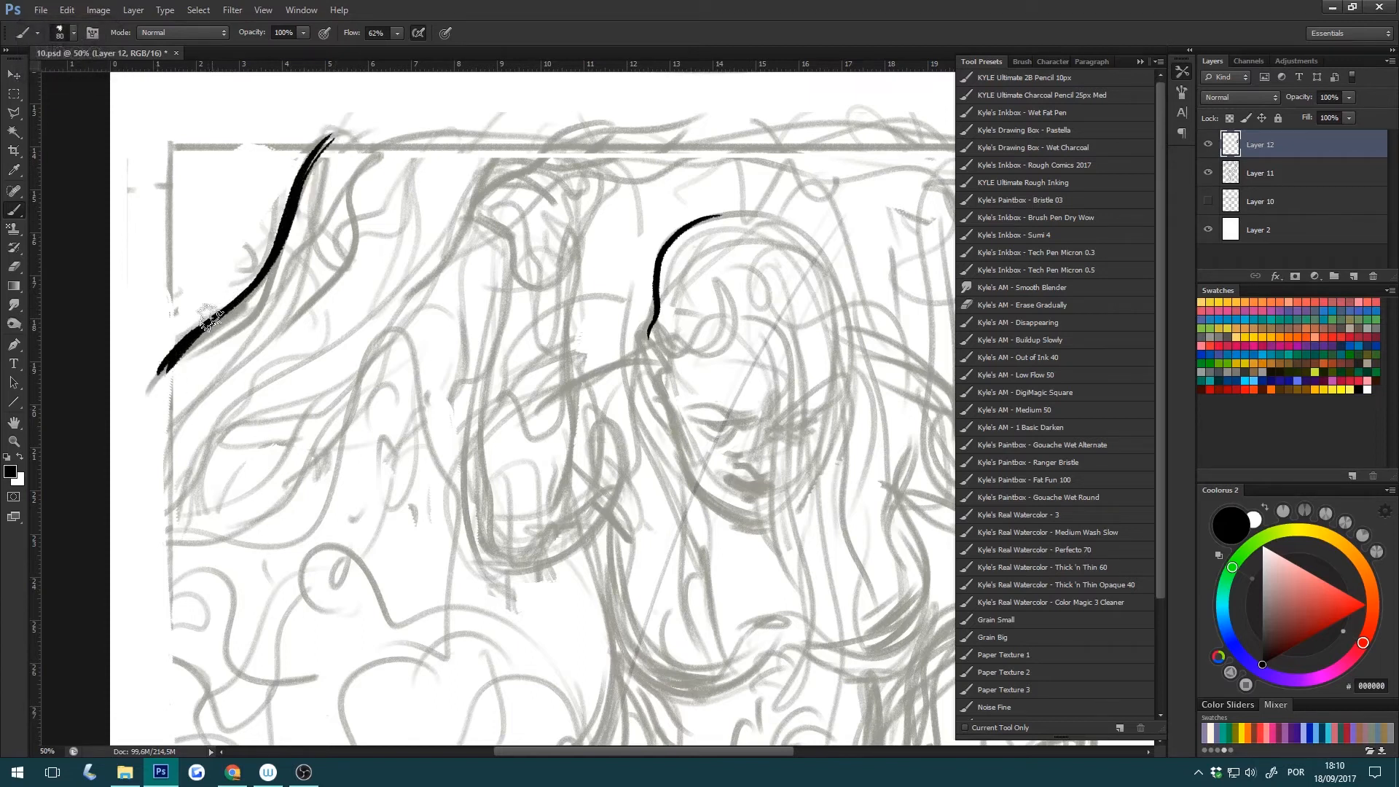
# Thicken the lower end of the corner curve with overlapping strokes, undoing and redrawing the unwanted ones.
pyautogui.hotkey('ctrl', 'z')
pyautogui.moveTo(154, 381)
pyautogui.mouseDown()
pyautogui.moveTo(194, 332)
pyautogui.moveTo(148, 387)
pyautogui.moveTo(230, 310)
pyautogui.mouseUp()
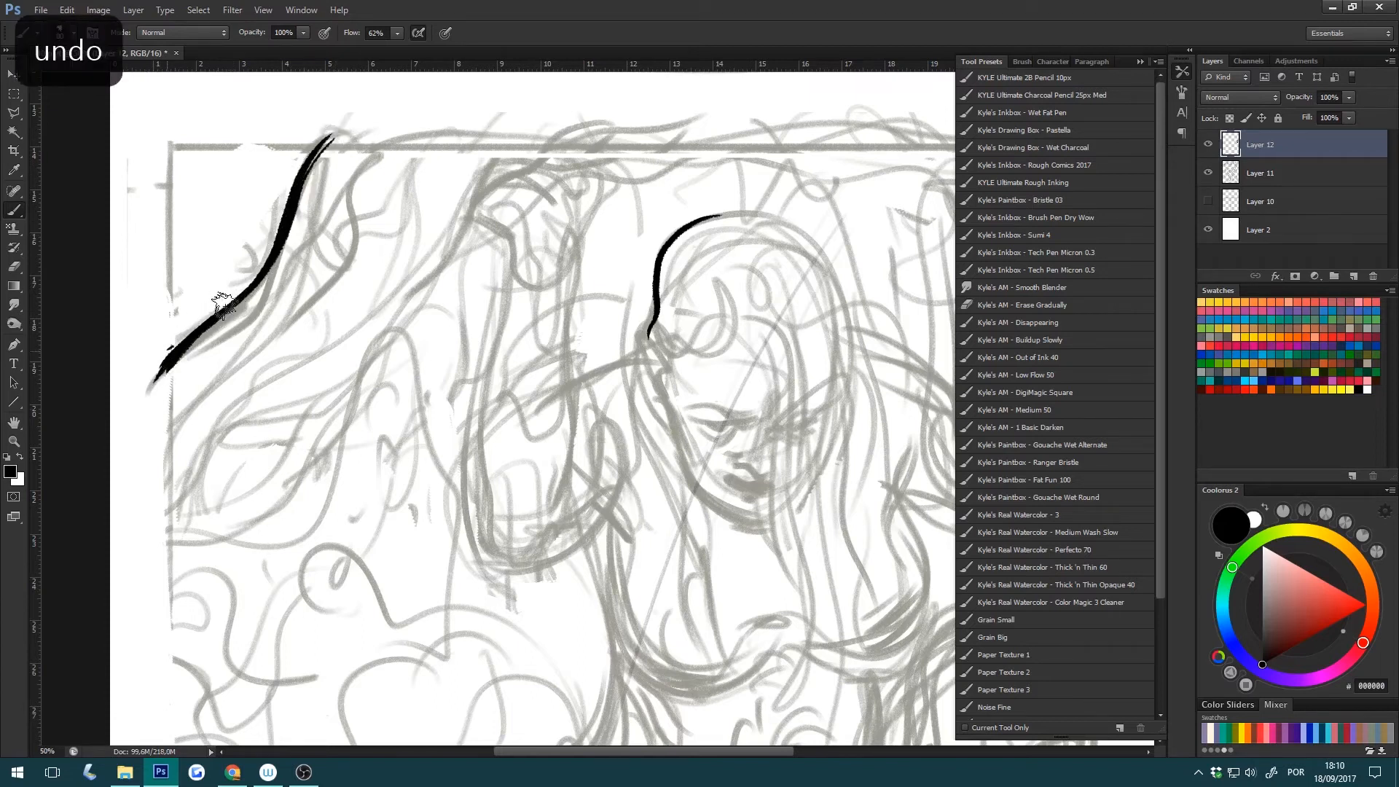
pyautogui.hotkey('ctrl', 'z')
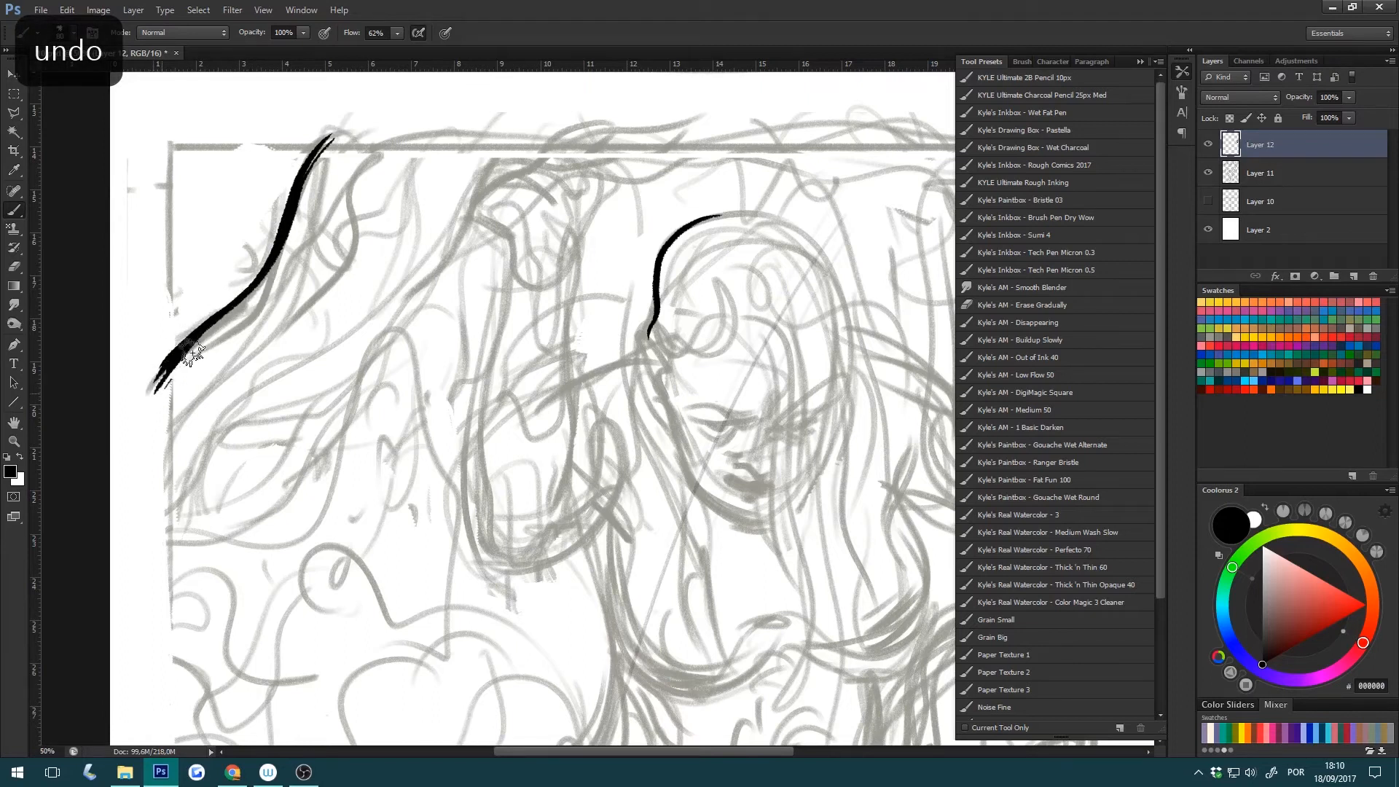
pyautogui.moveTo(224, 323); pyautogui.dragTo(159, 389)
pyautogui.hotkey('ctrl', 'z')
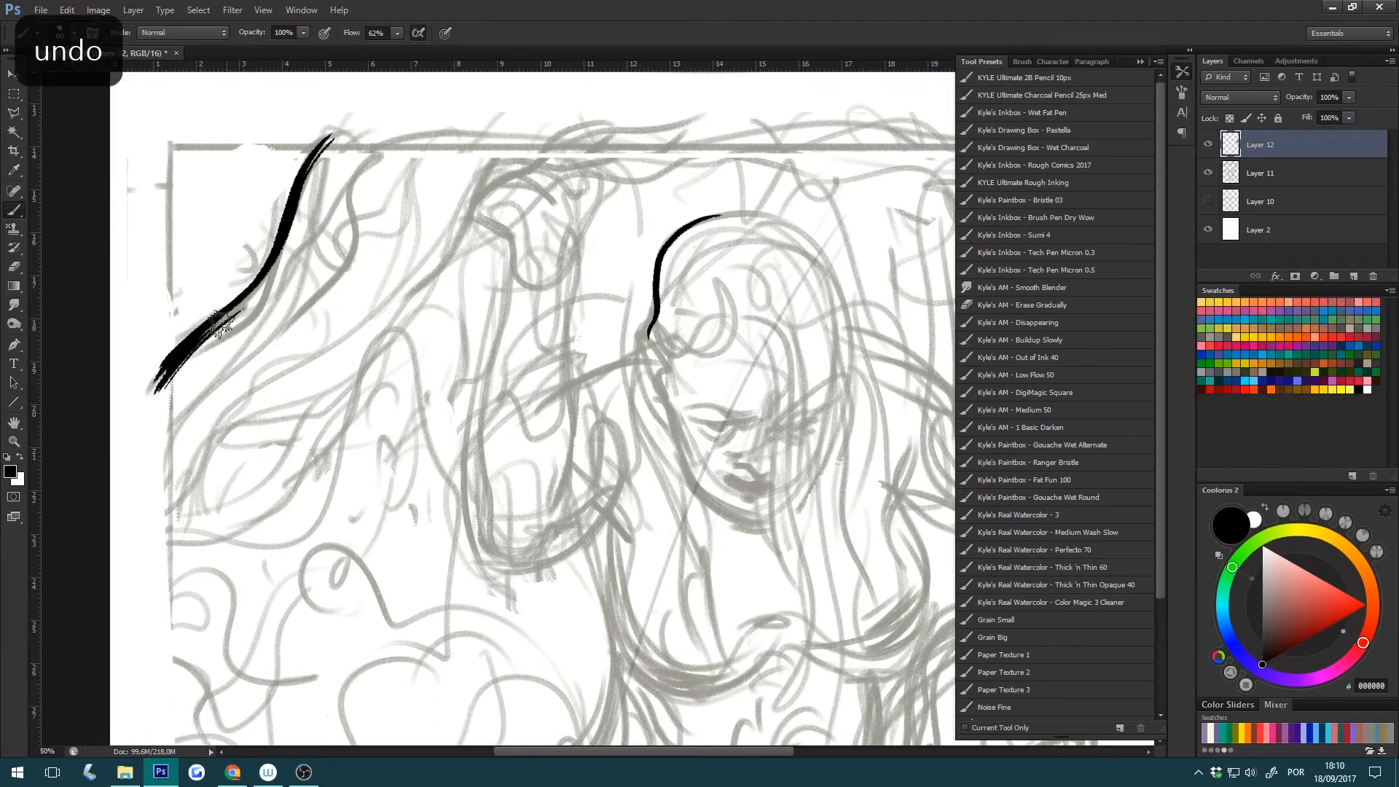
pyautogui.hotkey('ctrl', 'z')
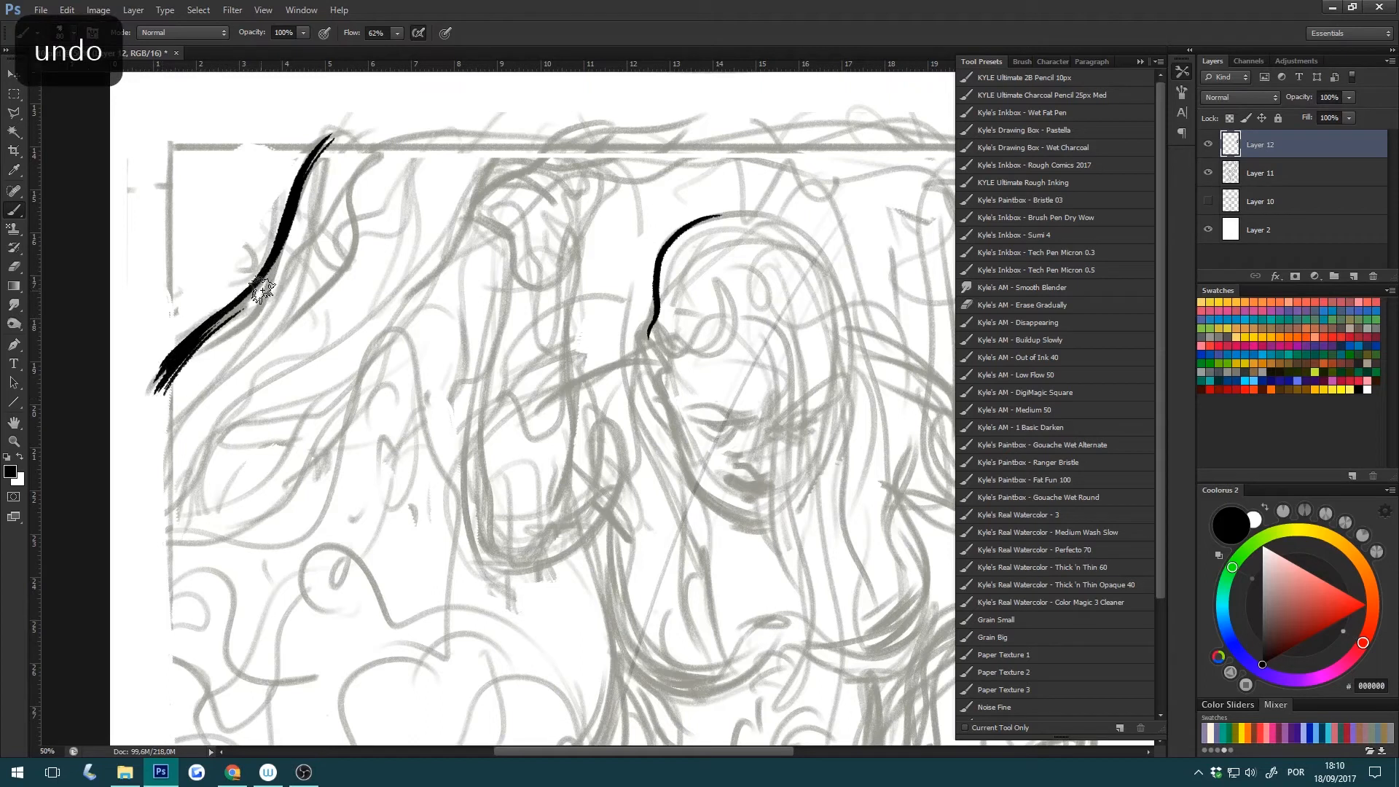
pyautogui.press('z')
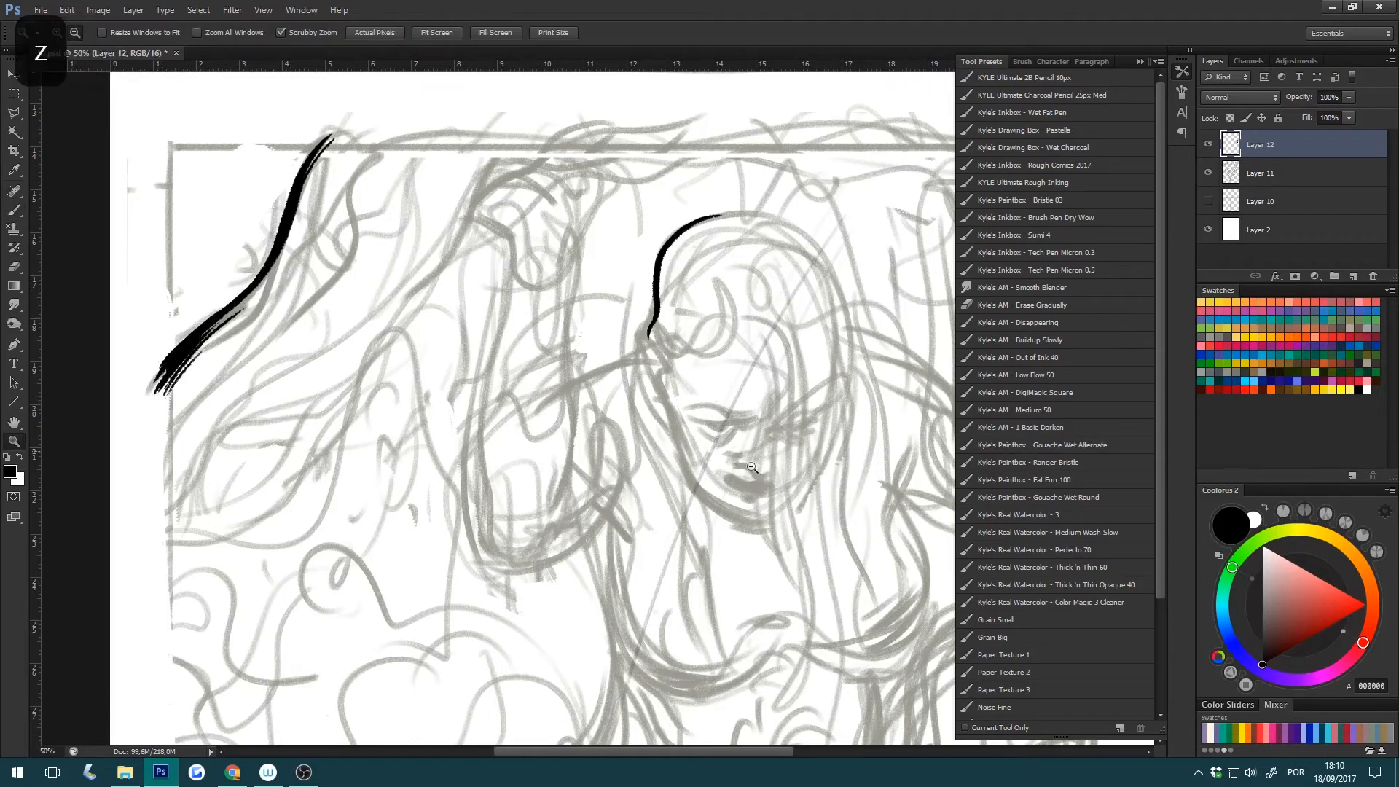
# Examine the upper half of the comic page and the woman's inked head outline in the large panel.
pyautogui.keyDown('alt'); pyautogui.click(759, 472); pyautogui.keyUp('alt')
pyautogui.keyDown('alt'); pyautogui.click(782, 501); pyautogui.keyUp('alt')
pyautogui.press('h')
pyautogui.moveTo(807, 488); pyautogui.dragTo(671, 549)
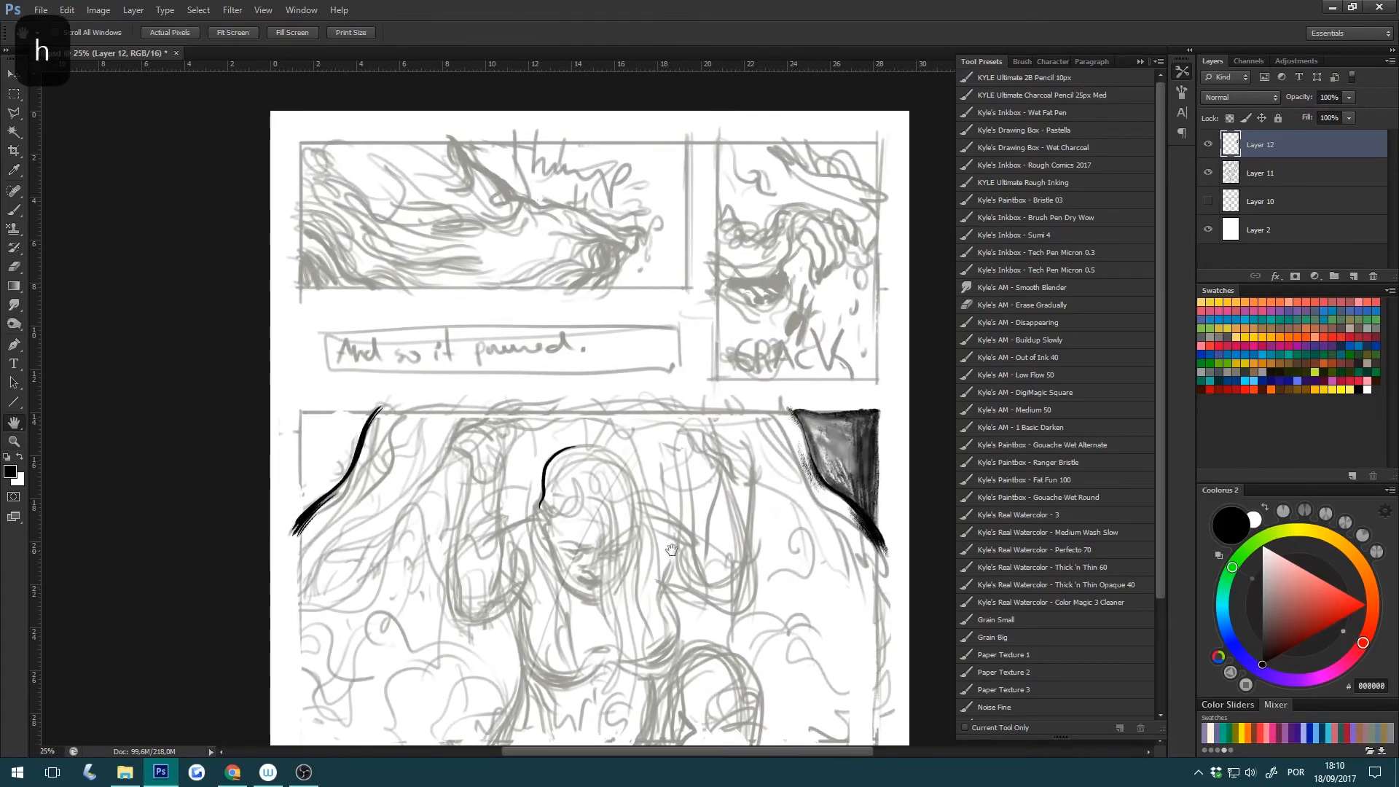
pyautogui.press('h')
pyautogui.press('z')
pyautogui.click(704, 615)
pyautogui.click(703, 608)
pyautogui.click(703, 601)
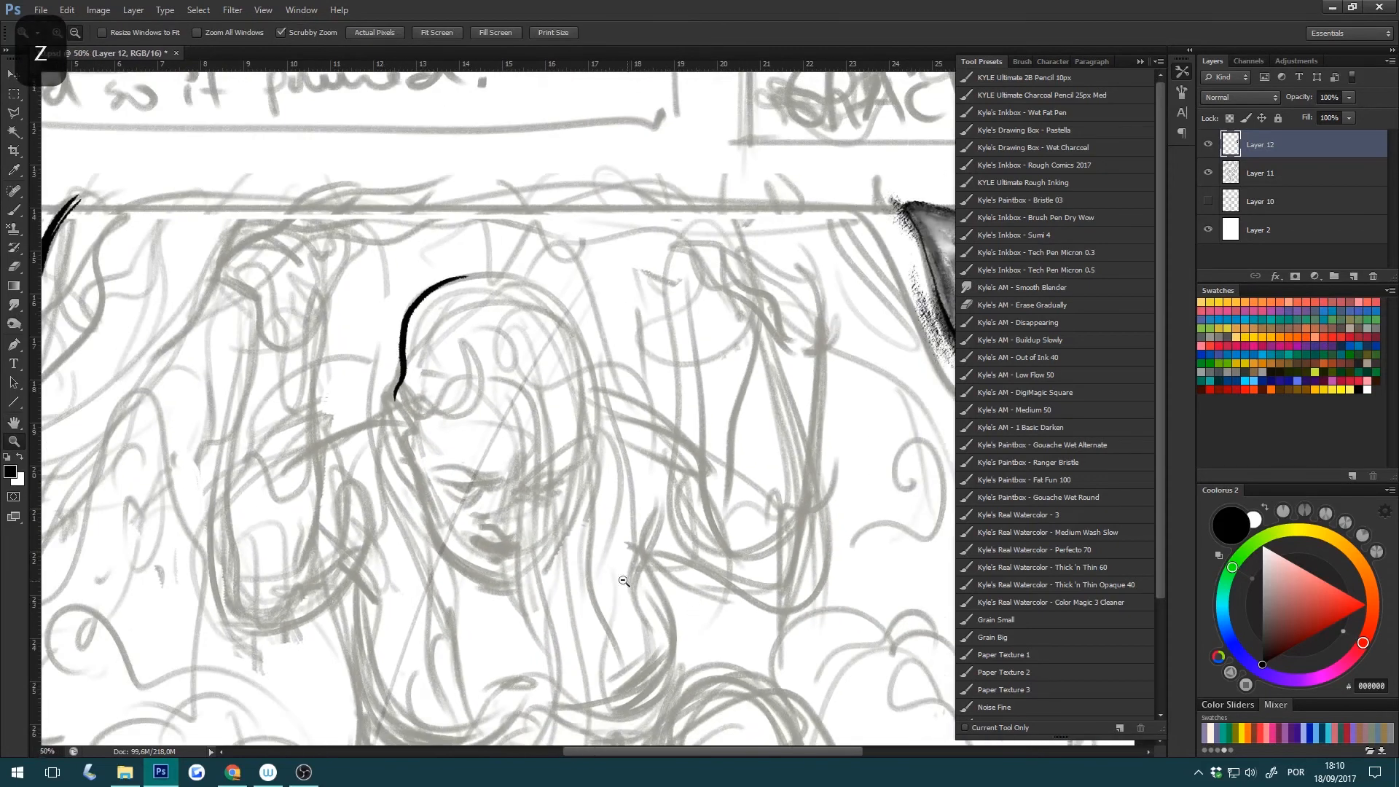
# Try a long curved stroke with "Kyle's Inkbox - Rough Comics 2017" beside the woman's head and undo it.
pyautogui.click(1086, 166)
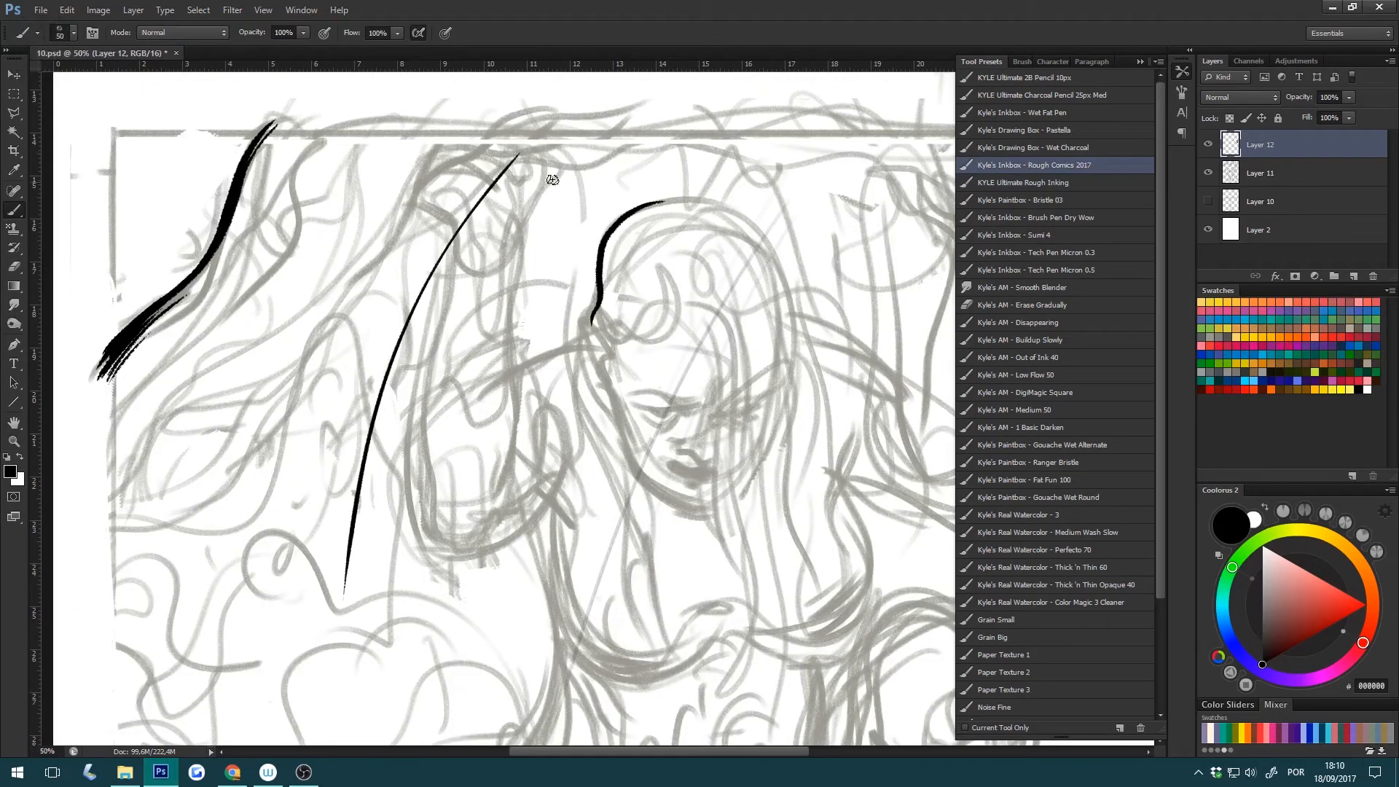
pyautogui.moveTo(557, 174); pyautogui.dragTo(396, 554)
pyautogui.hotkey('ctrl', 'alt', 'z')
pyautogui.hotkey('ctrl', 'alt', 'z')
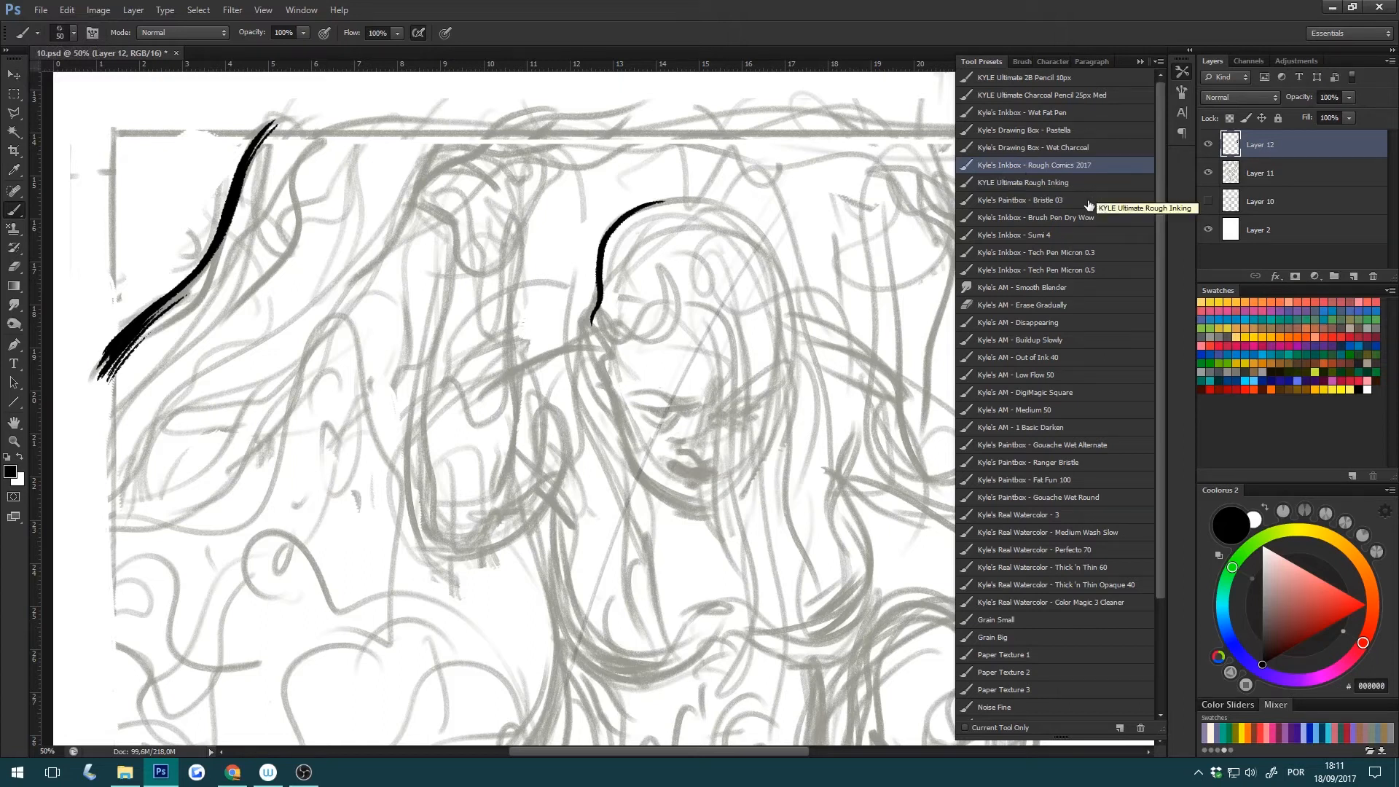
# Feather the inner edge of the large panel's corner curve with "Kyle's Paintbox - Bristle 03" at size 100, undoing unwanted strokes.
pyautogui.click(1034, 199)
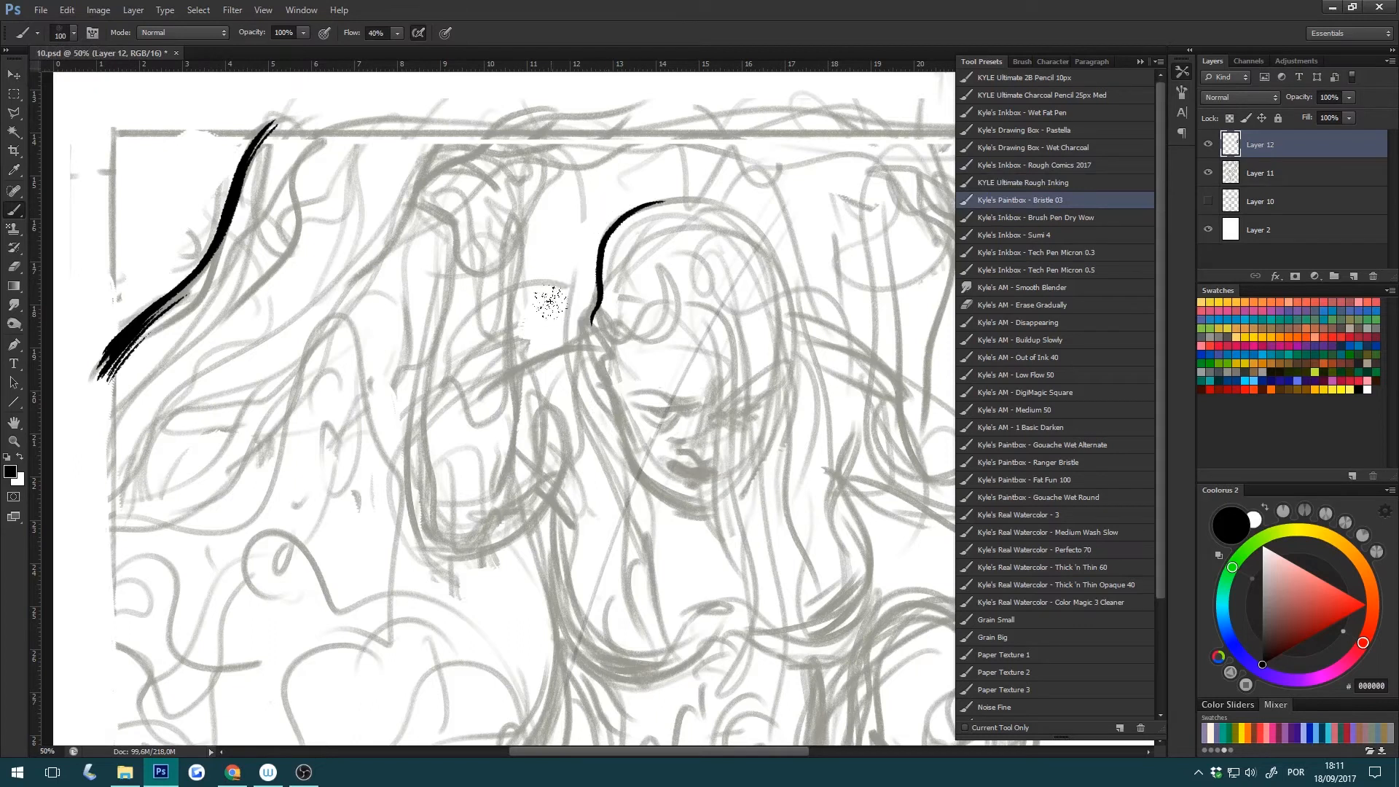
pyautogui.press('h')
pyautogui.moveTo(431, 279); pyautogui.dragTo(579, 341)
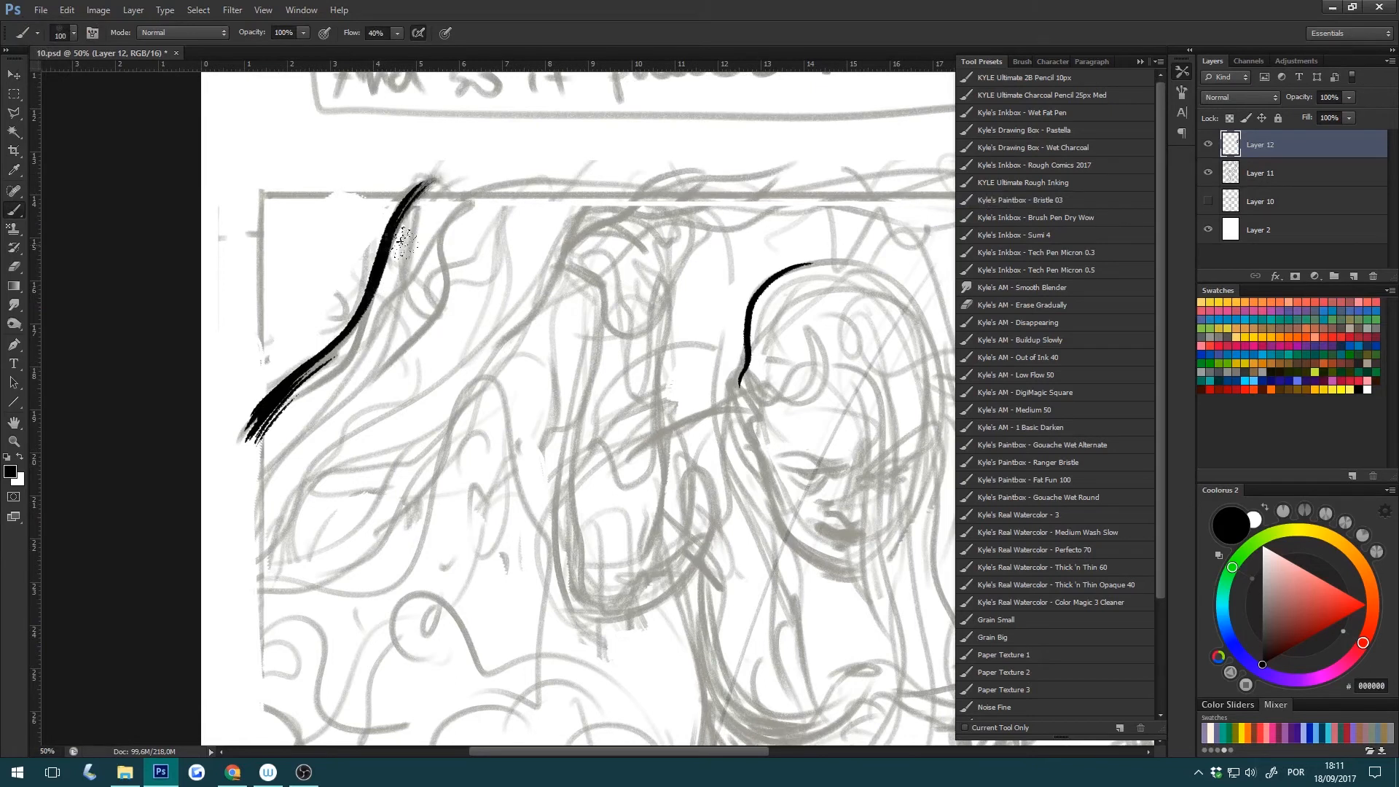
pyautogui.hotkey('ctrl', 'z')
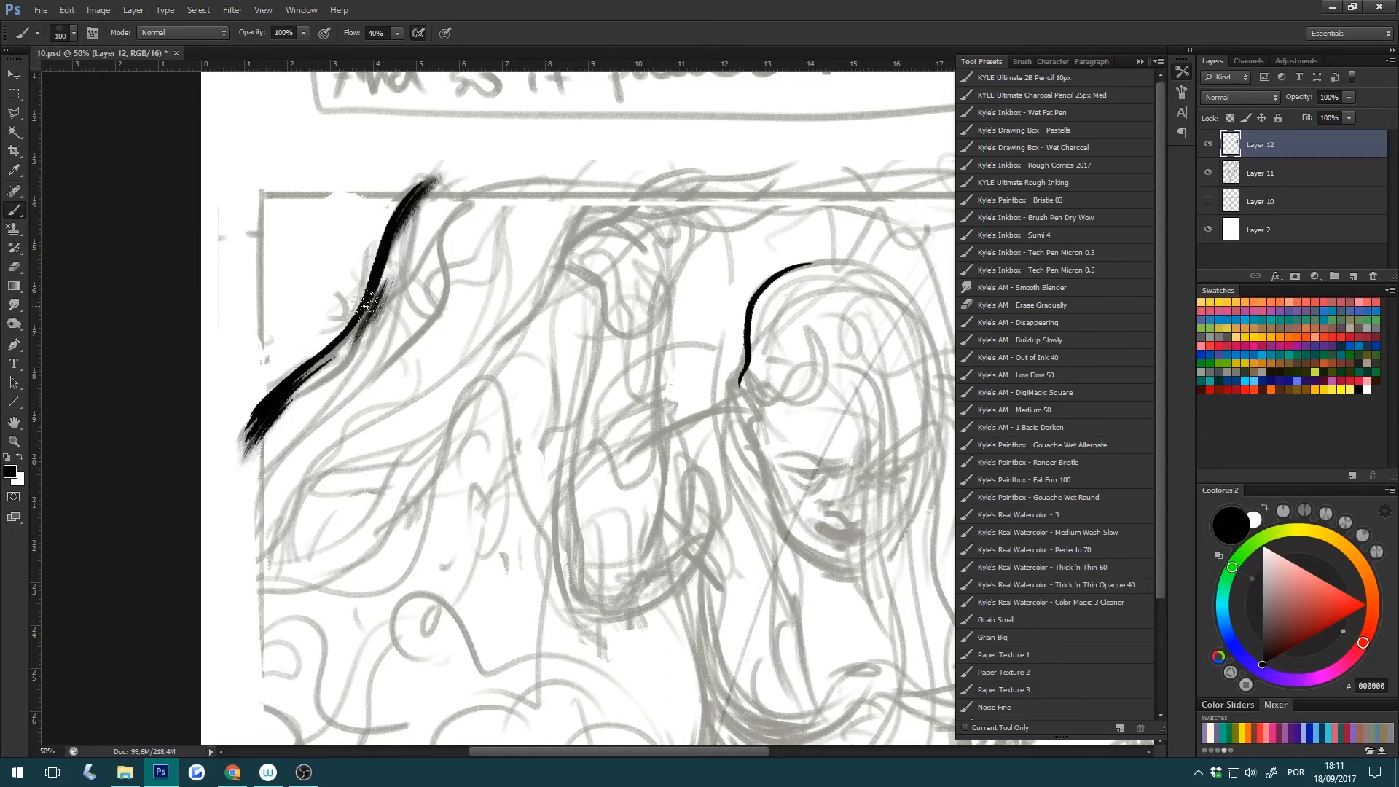
pyautogui.hotkey('ctrl', 'z')
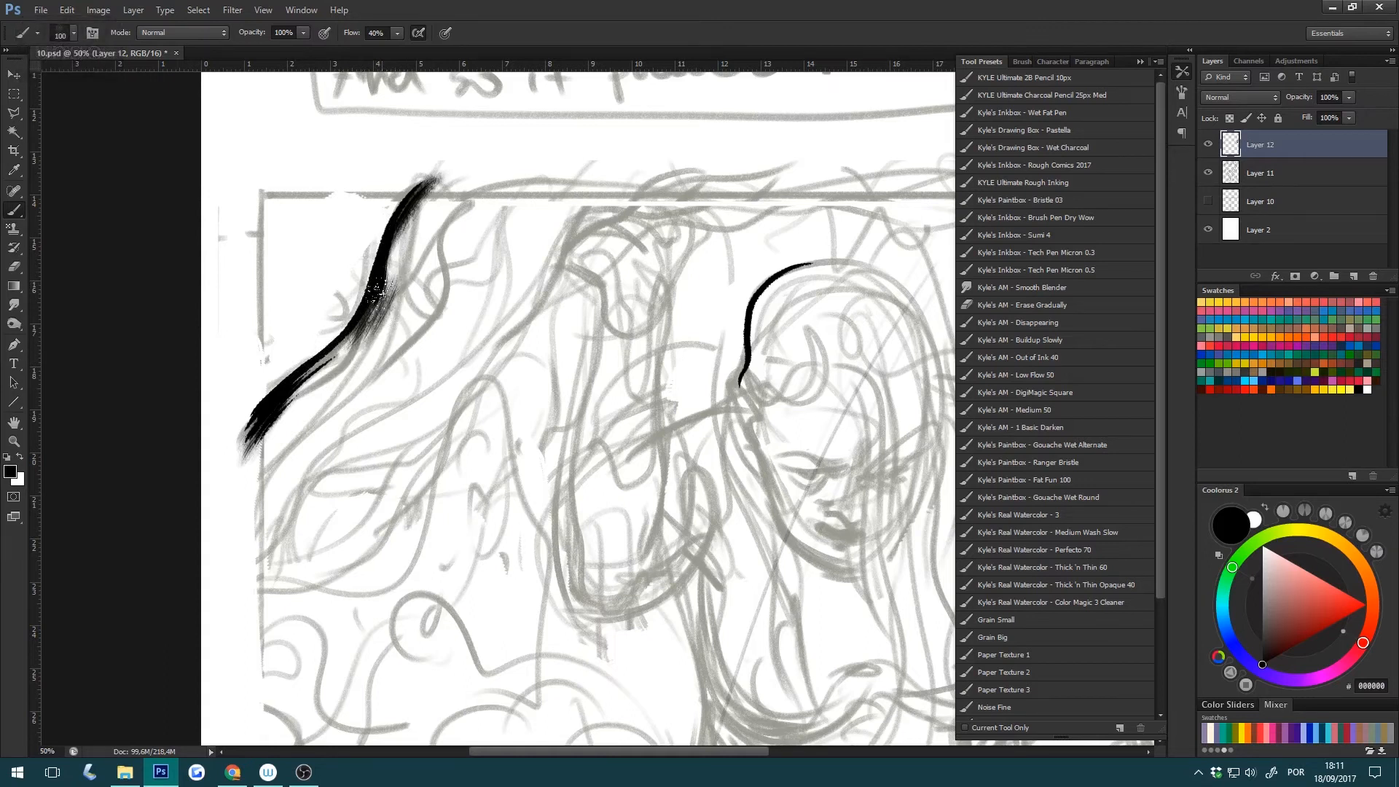
pyautogui.hotkey('ctrl', 'z')
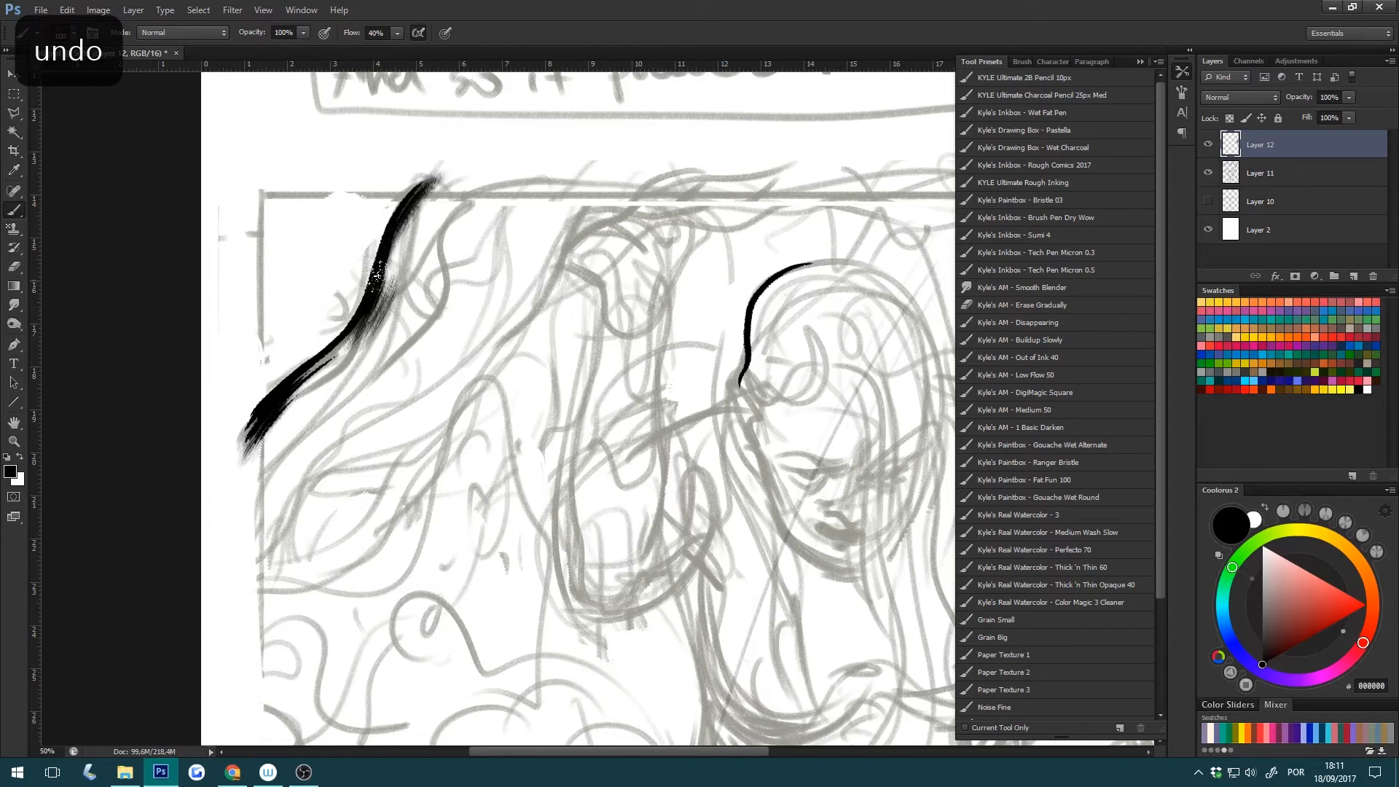
# Reduce the bristle brush to 80, draw winding test lines between the corner curve and the head, and undo them.
pyautogui.press('[')
pyautogui.press('[')
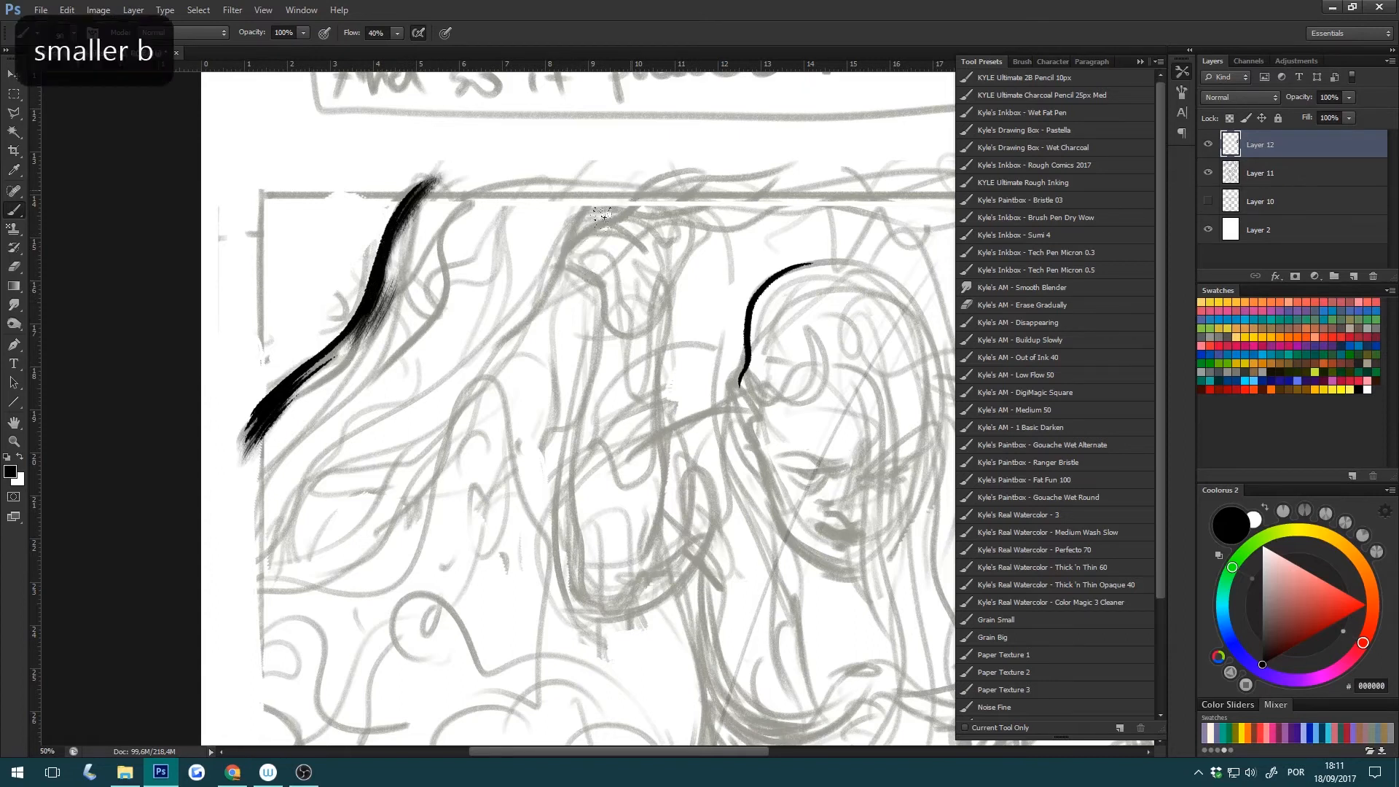
pyautogui.moveTo(516, 396)
pyautogui.mouseDown()
pyautogui.moveTo(477, 441)
pyautogui.moveTo(502, 503)
pyautogui.moveTo(579, 437)
pyautogui.moveTo(643, 499)
pyautogui.moveTo(539, 534)
pyautogui.mouseUp()
pyautogui.moveTo(546, 610)
pyautogui.mouseDown()
pyautogui.moveTo(676, 536)
pyautogui.moveTo(632, 626)
pyautogui.moveTo(474, 579)
pyautogui.moveTo(442, 605)
pyautogui.mouseUp()
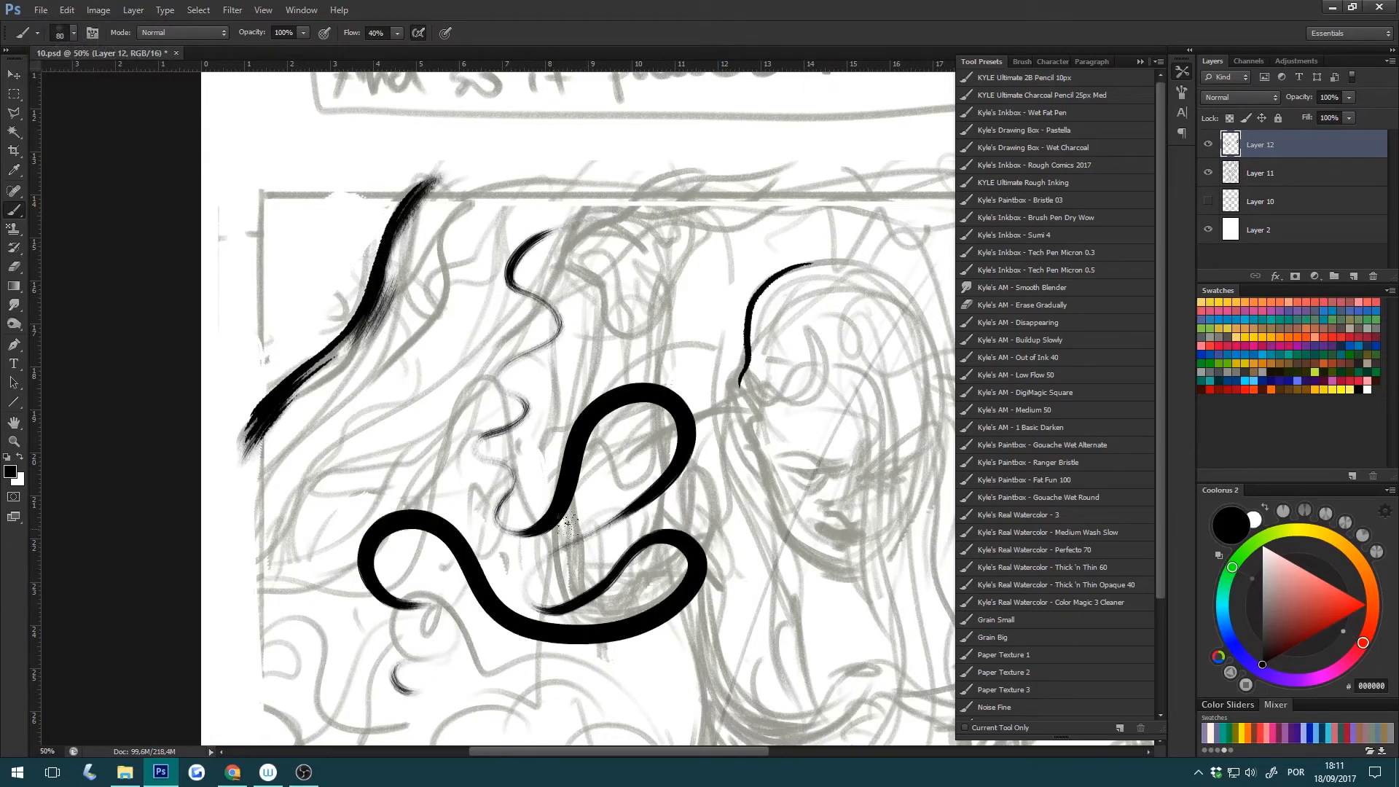
pyautogui.hotkey('ctrl', 'alt', 'z')
pyautogui.hotkey('ctrl', 'alt', 'z')
pyautogui.hotkey('ctrl', 'alt', 'z')
pyautogui.hotkey('ctrl', 'alt', 'z')
pyautogui.hotkey('ctrl', 'alt', 'z')
# Enlarge the bristle brush to 125 and build up two dense black patches beside the corner curve with overlapping strokes.
pyautogui.press(']')
pyautogui.moveTo(661, 241)
pyautogui.mouseDown()
pyautogui.moveTo(547, 312)
pyautogui.moveTo(462, 408)
pyautogui.mouseUp()
pyautogui.hotkey('ctrl', 'alt', 'z')
pyautogui.moveTo(528, 298); pyautogui.dragTo(483, 431)
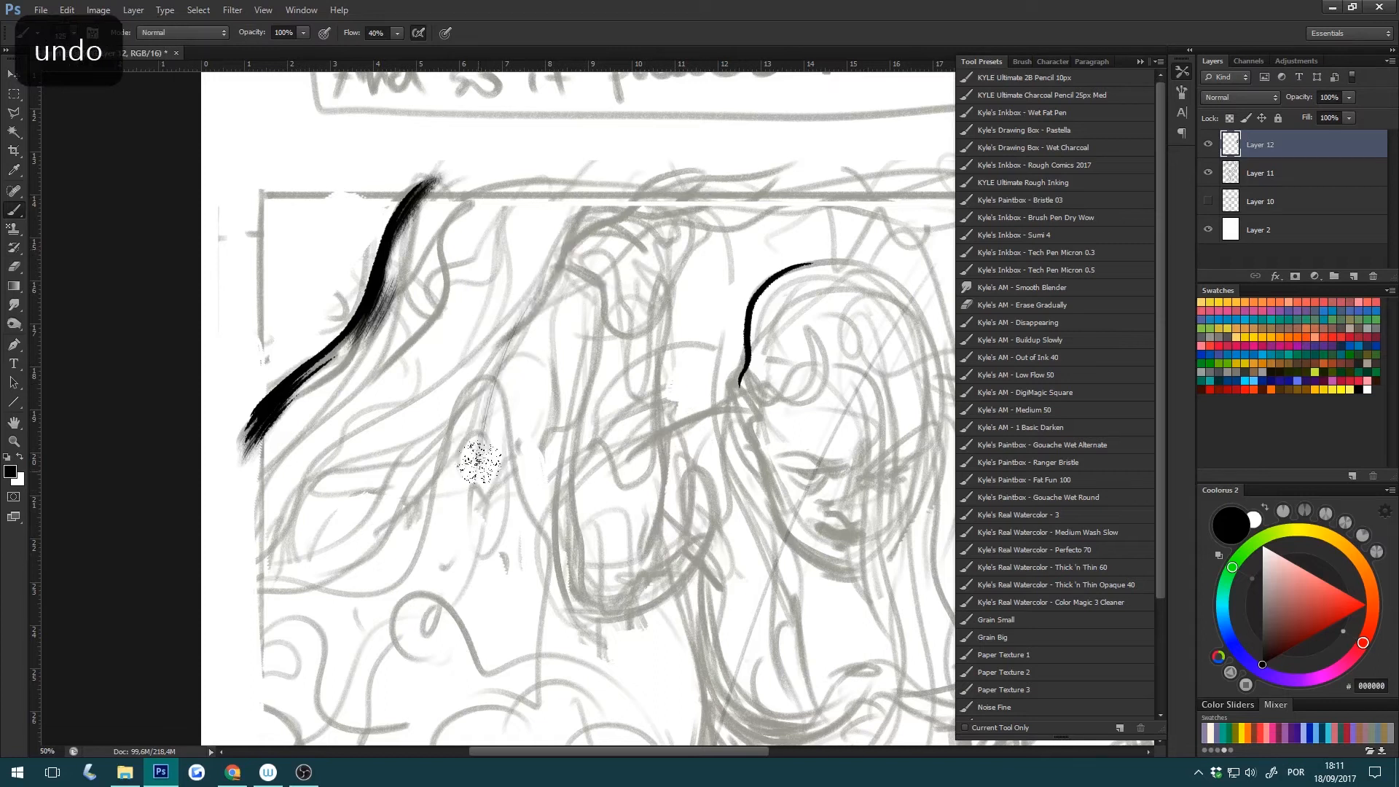
pyautogui.moveTo(516, 295)
pyautogui.mouseDown()
pyautogui.moveTo(462, 484)
pyautogui.moveTo(470, 533)
pyautogui.mouseUp()
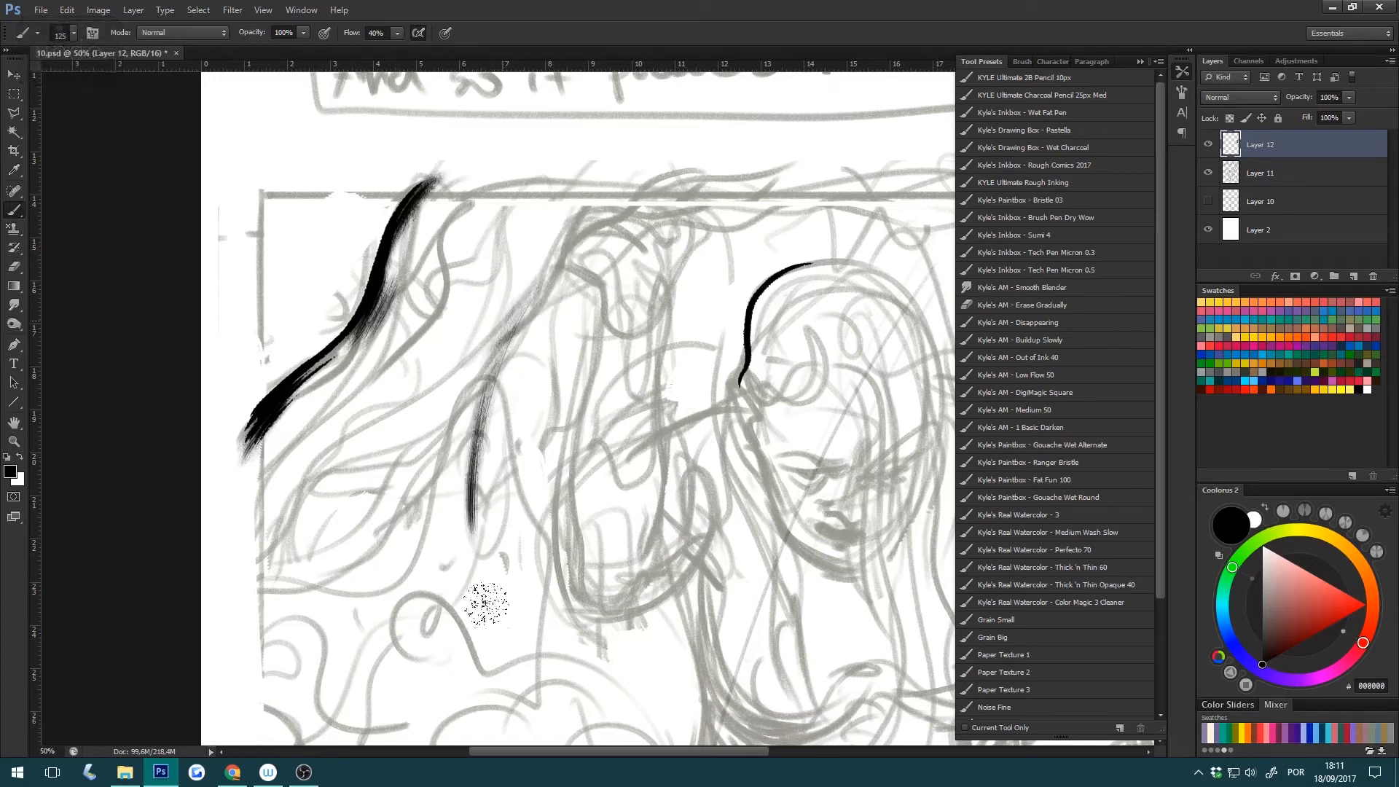
pyautogui.moveTo(475, 408)
pyautogui.mouseDown()
pyautogui.moveTo(460, 536)
pyautogui.moveTo(457, 437)
pyautogui.moveTo(450, 521)
pyautogui.mouseUp()
pyautogui.moveTo(457, 369)
pyautogui.mouseDown()
pyautogui.moveTo(510, 277)
pyautogui.moveTo(485, 292)
pyautogui.moveTo(479, 421)
pyautogui.moveTo(519, 295)
pyautogui.moveTo(572, 227)
pyautogui.moveTo(528, 291)
pyautogui.moveTo(561, 229)
pyautogui.moveTo(484, 310)
pyautogui.moveTo(448, 422)
pyautogui.mouseUp()
pyautogui.moveTo(493, 256)
pyautogui.mouseDown()
pyautogui.moveTo(452, 315)
pyautogui.moveTo(437, 503)
pyautogui.mouseUp()
pyautogui.moveTo(438, 378); pyautogui.dragTo(437, 528)
pyautogui.moveTo(443, 369); pyautogui.dragTo(445, 535)
pyautogui.moveTo(448, 379); pyautogui.dragTo(454, 546)
pyautogui.moveTo(447, 378)
pyautogui.mouseDown()
pyautogui.moveTo(461, 568)
pyautogui.moveTo(450, 435)
pyautogui.mouseUp()
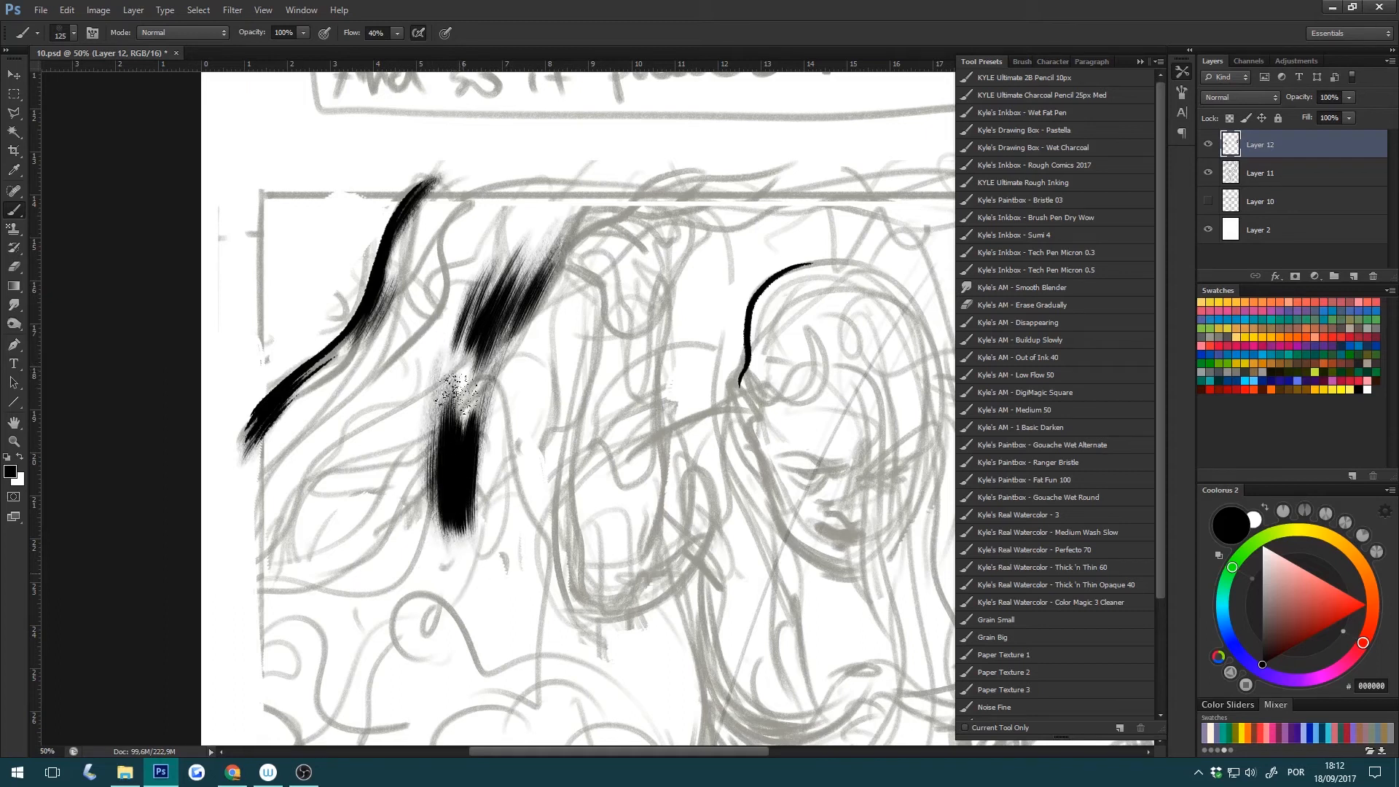
# Enlarge the bristle brush to 175 and lay faint dry-brush texture on both sides of the lower black patch.
pyautogui.press(']')
pyautogui.press(']')
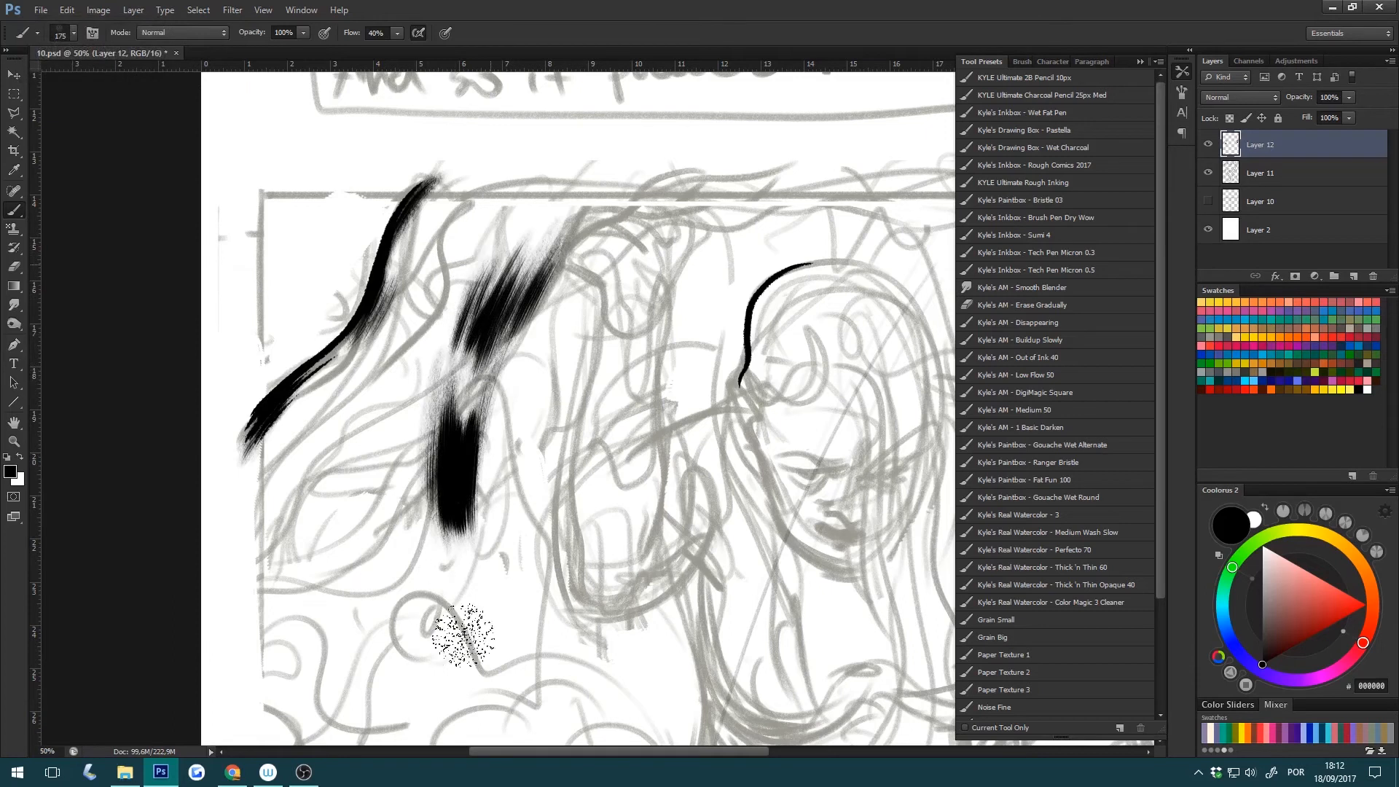
pyautogui.moveTo(396, 376); pyautogui.dragTo(416, 656)
pyautogui.moveTo(403, 457)
pyautogui.mouseDown()
pyautogui.moveTo(429, 631)
pyautogui.moveTo(448, 613)
pyautogui.mouseUp()
pyautogui.moveTo(435, 350)
pyautogui.mouseDown()
pyautogui.moveTo(410, 449)
pyautogui.moveTo(413, 516)
pyautogui.mouseUp()
pyautogui.moveTo(414, 320); pyautogui.dragTo(394, 588)
pyautogui.moveTo(384, 362); pyautogui.dragTo(381, 616)
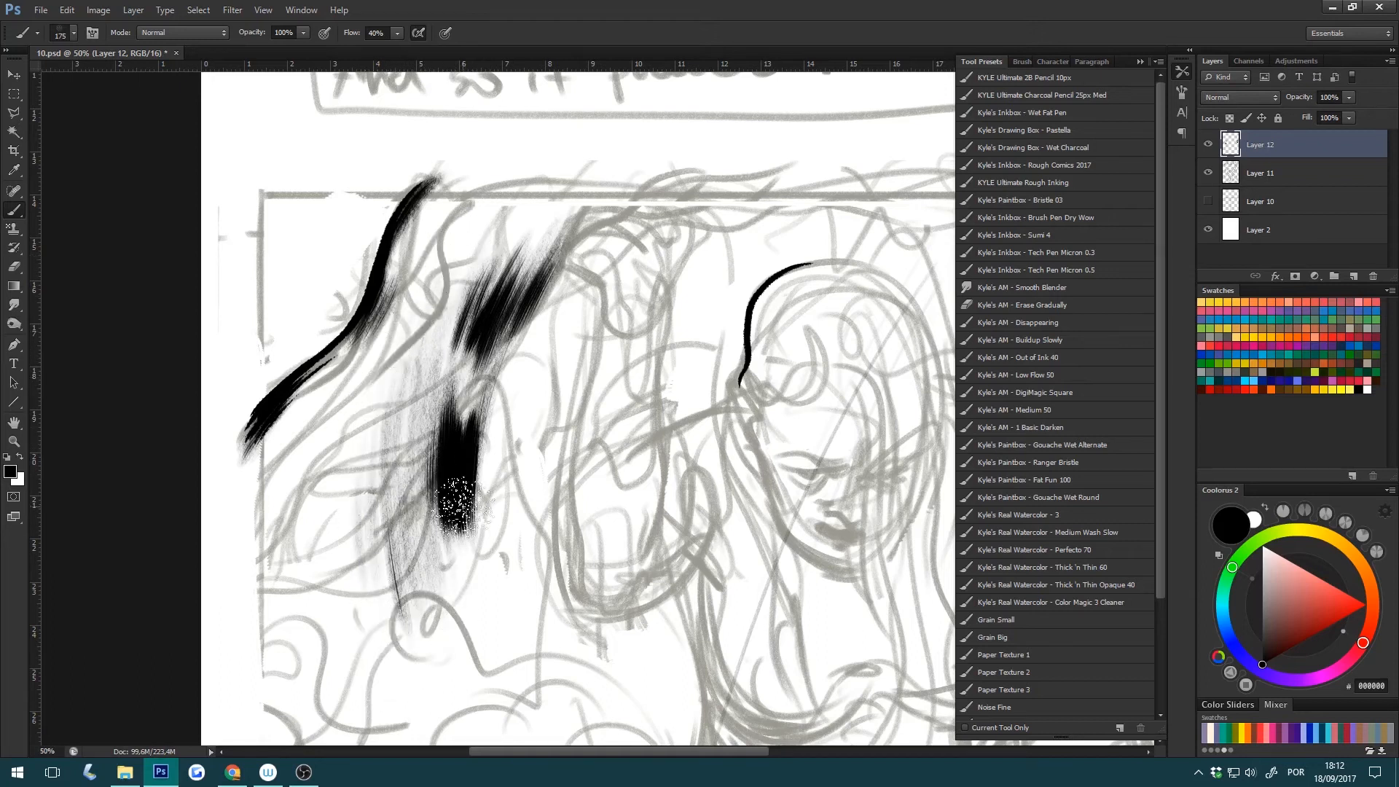
pyautogui.moveTo(508, 372); pyautogui.dragTo(475, 542)
pyautogui.moveTo(539, 314); pyautogui.dragTo(502, 595)
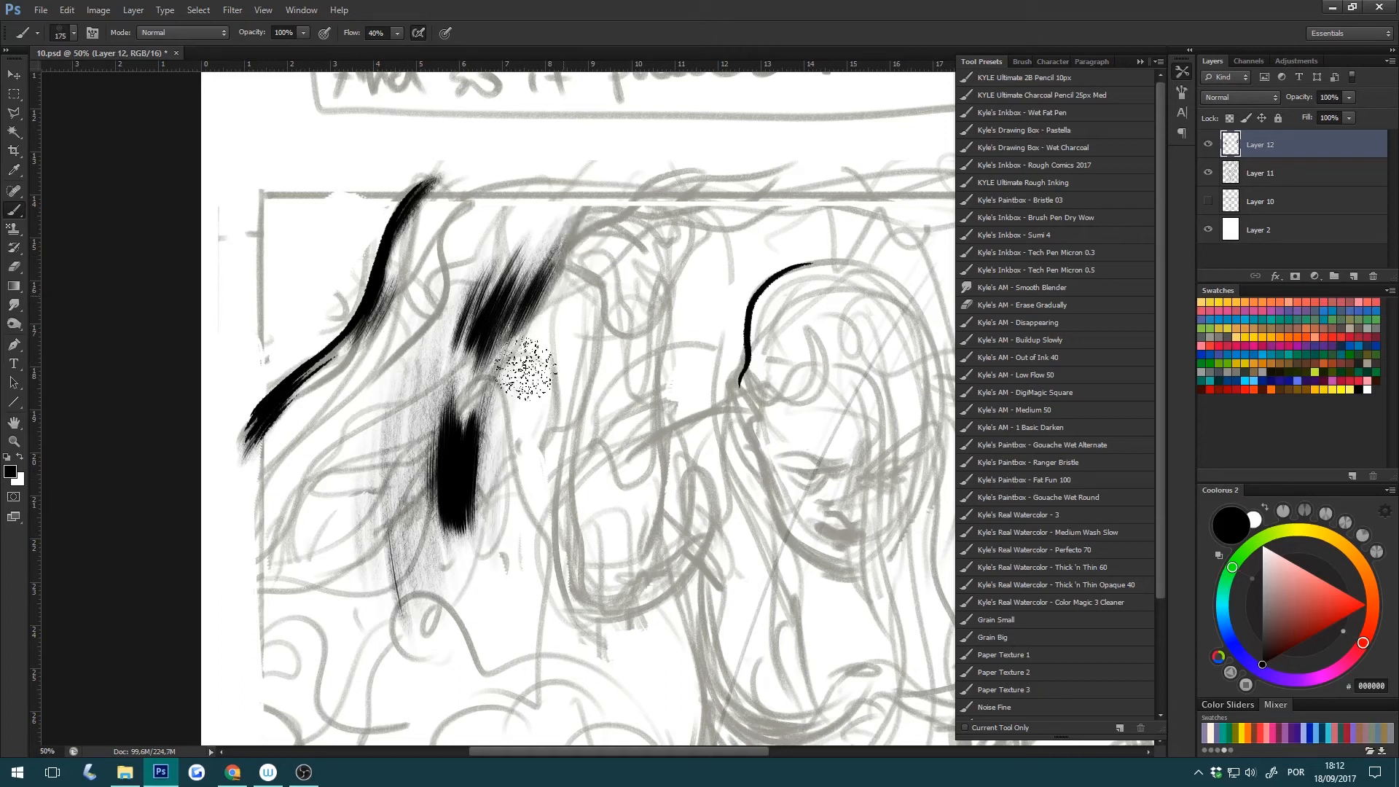
# Try a thick wavy stroke beside the woman's head with an enlarged "Kyle's Inkbox - Brush Pen Dry Wow" and undo it.
pyautogui.click(1078, 218)
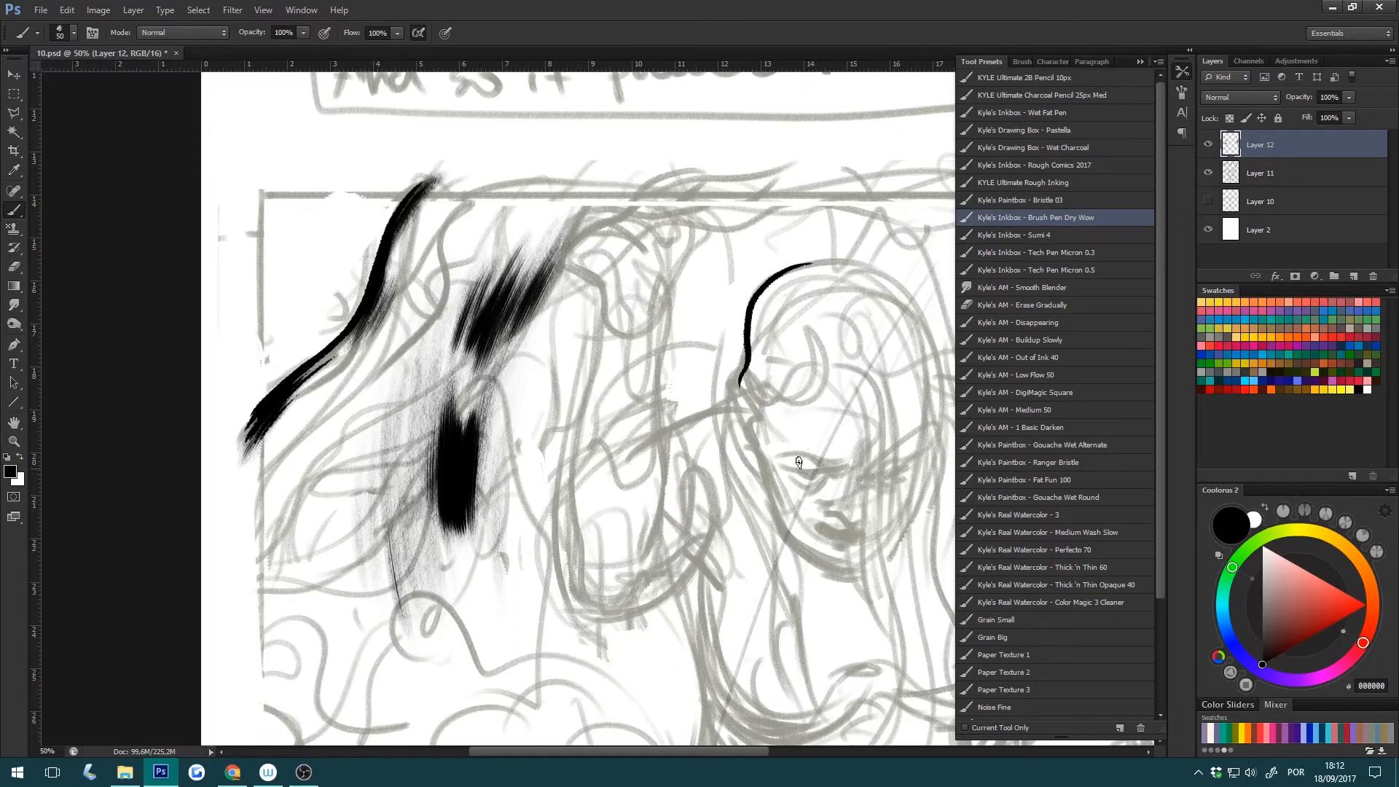
pyautogui.press(']')
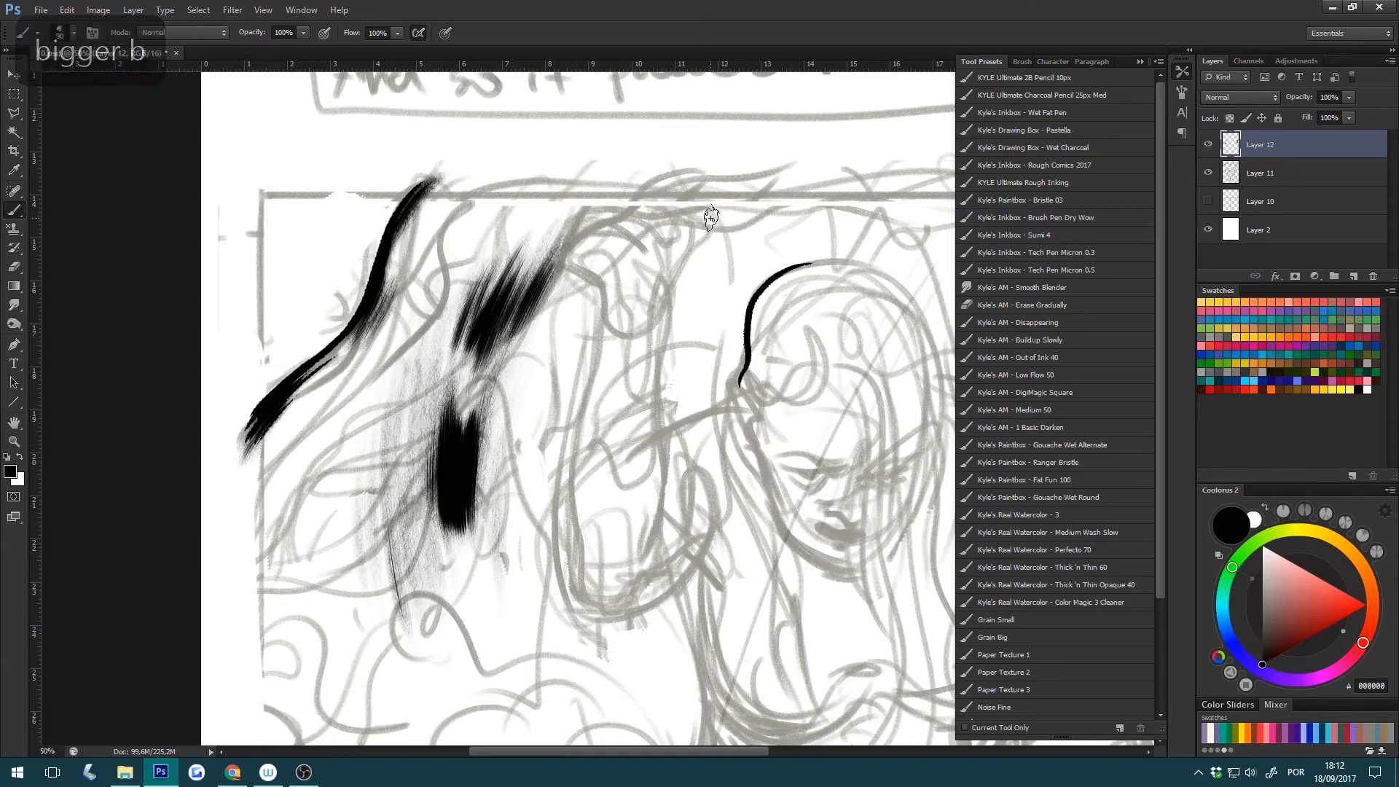
pyautogui.moveTo(703, 213)
pyautogui.mouseDown()
pyautogui.moveTo(715, 248)
pyautogui.moveTo(652, 333)
pyautogui.moveTo(697, 513)
pyautogui.mouseUp()
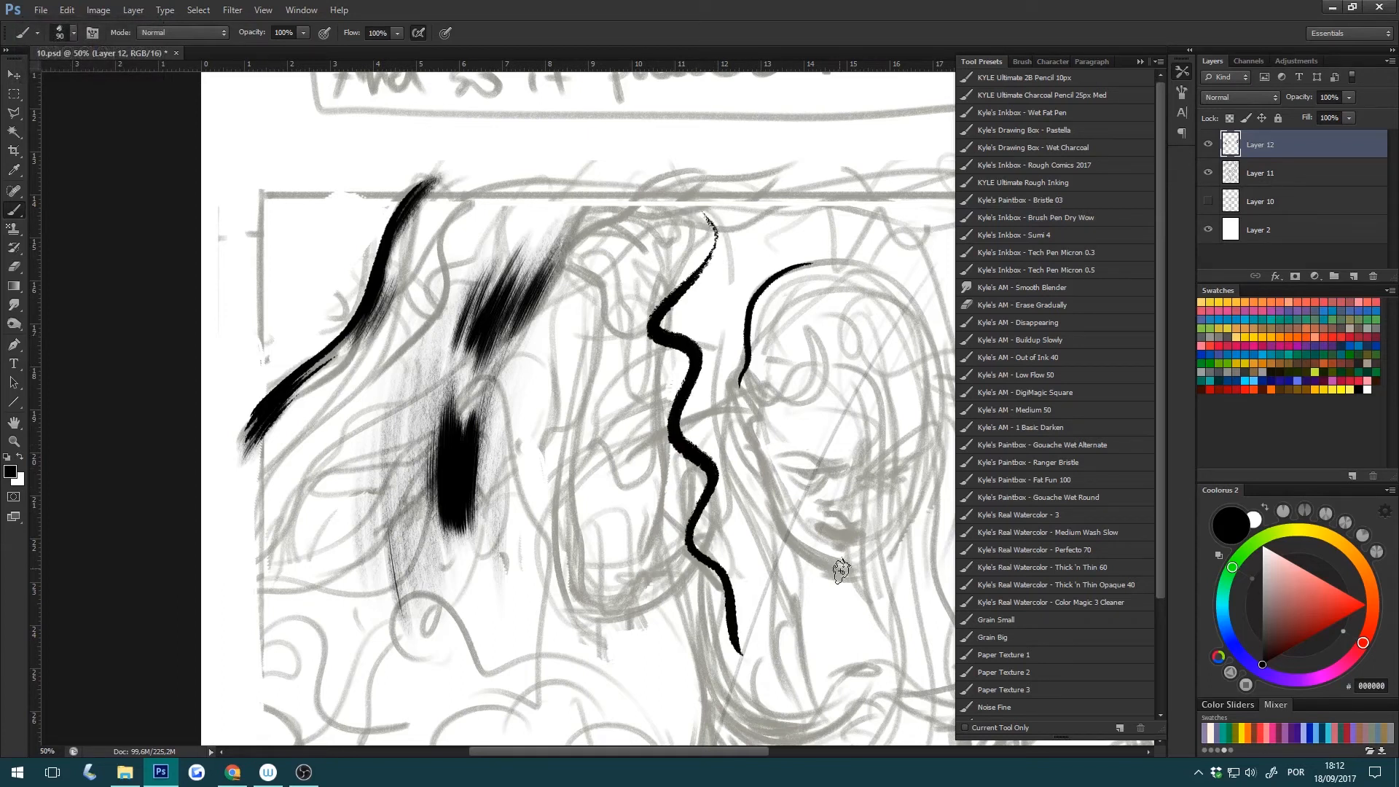
pyautogui.hotkey('ctrl', 'z')
# Set the dry brush pen to size 50, draw long looping test lines across the woman's figure, and undo them.
pyautogui.press('[')
pyautogui.press(']')
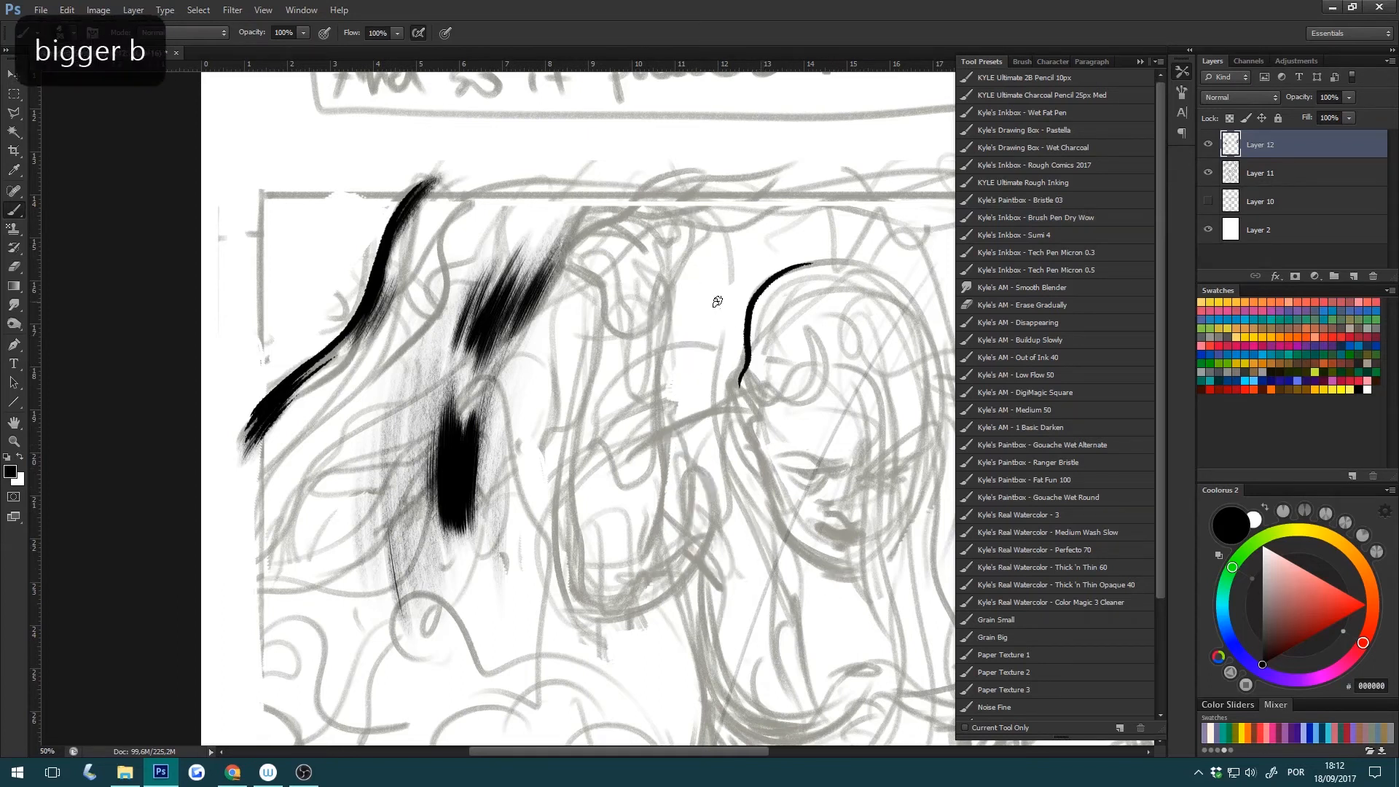
pyautogui.moveTo(623, 555)
pyautogui.mouseDown()
pyautogui.moveTo(619, 623)
pyautogui.moveTo(664, 662)
pyautogui.moveTo(751, 577)
pyautogui.moveTo(794, 661)
pyautogui.moveTo(783, 490)
pyautogui.moveTo(620, 477)
pyautogui.moveTo(661, 349)
pyautogui.mouseUp()
pyautogui.moveTo(847, 220); pyautogui.dragTo(844, 481)
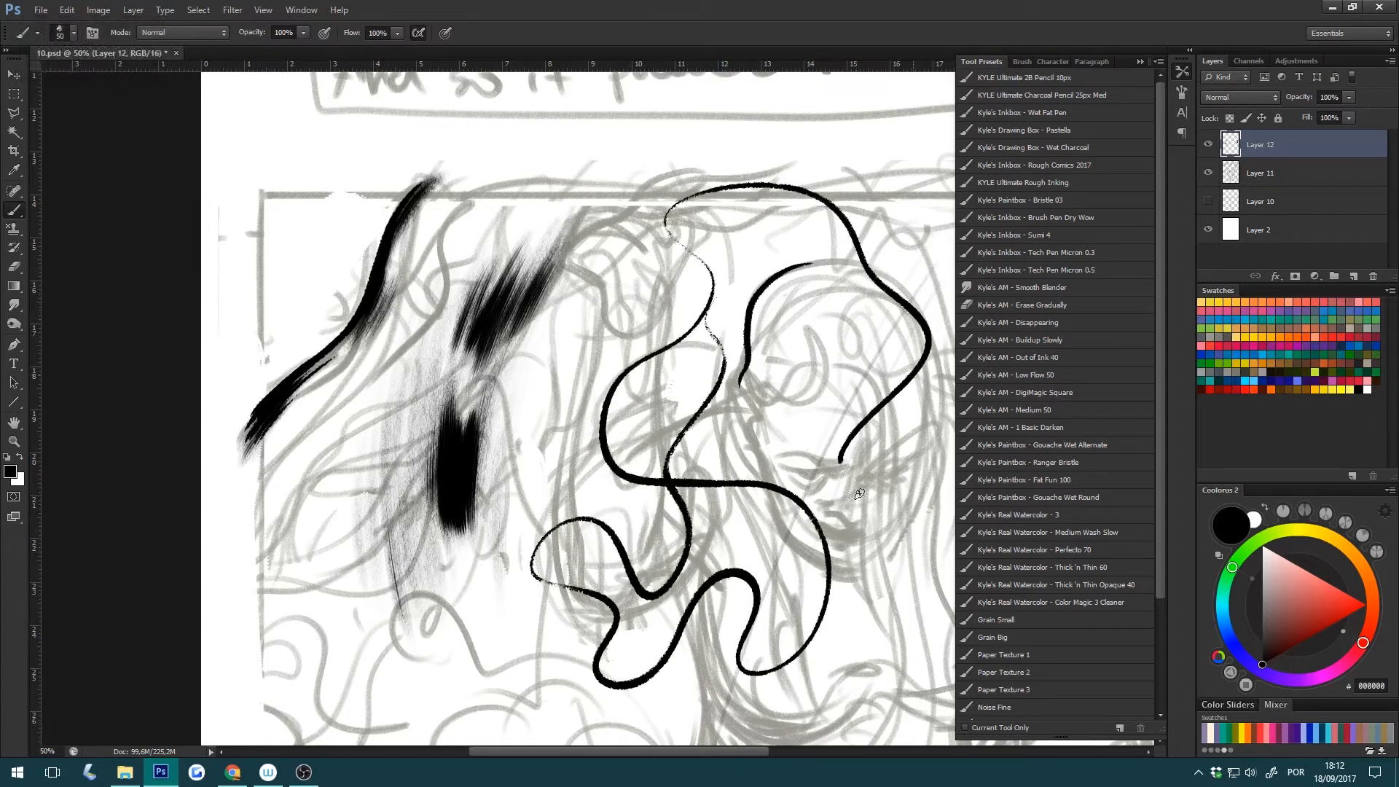
pyautogui.moveTo(743, 569); pyautogui.dragTo(674, 631)
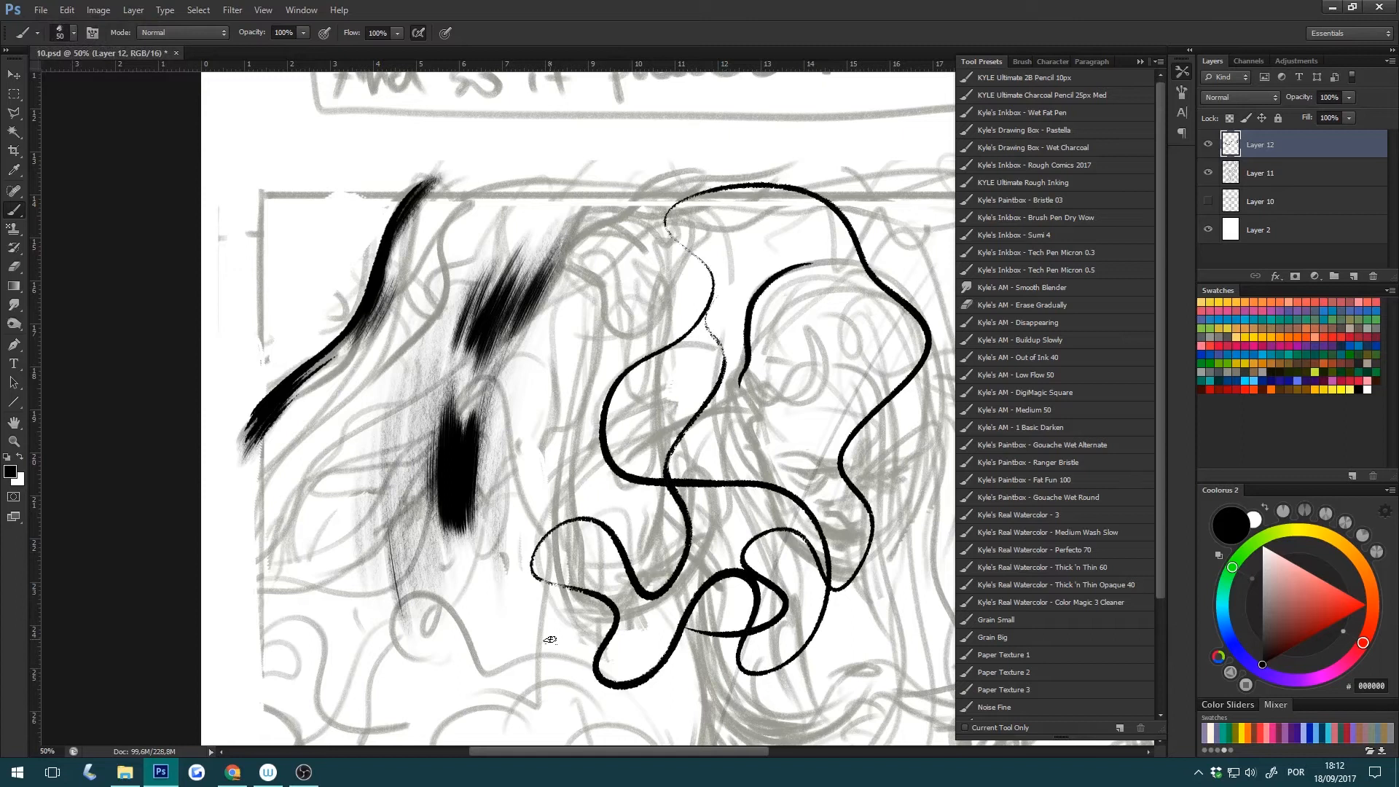
pyautogui.hotkey('ctrl', 'z')
pyautogui.moveTo(710, 291)
pyautogui.mouseDown()
pyautogui.moveTo(603, 412)
pyautogui.moveTo(657, 523)
pyautogui.moveTo(517, 593)
pyautogui.moveTo(721, 555)
pyautogui.moveTo(551, 609)
pyautogui.moveTo(590, 662)
pyautogui.moveTo(765, 673)
pyautogui.mouseUp()
pyautogui.moveTo(802, 632)
pyautogui.mouseDown()
pyautogui.moveTo(787, 438)
pyautogui.moveTo(833, 196)
pyautogui.mouseUp()
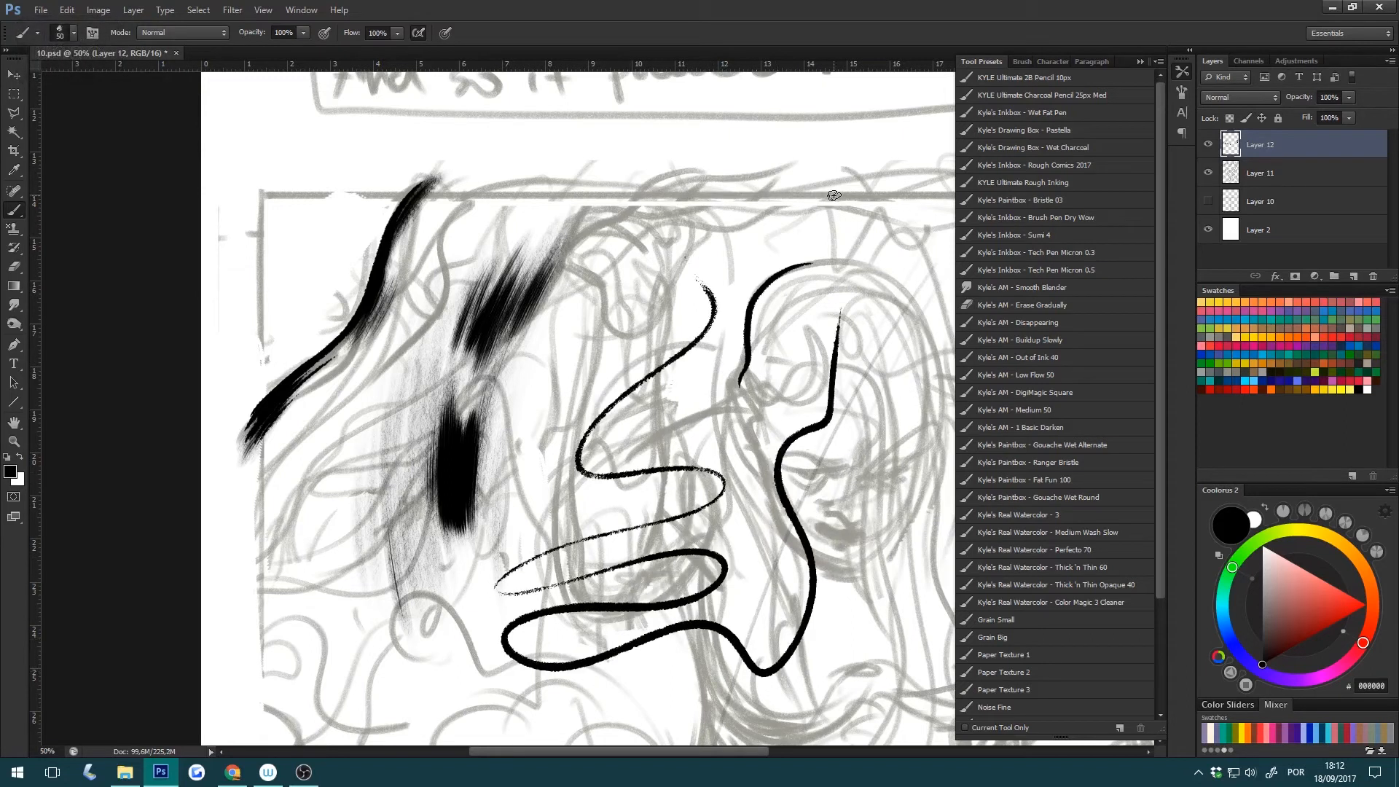
pyautogui.hotkey('ctrl', 'z')
# Test "Kyle's Inkbox - Sumi 4" at size 80 with a grainy scribbled patch below the corner curve and a long looping line.
pyautogui.click(1047, 233)
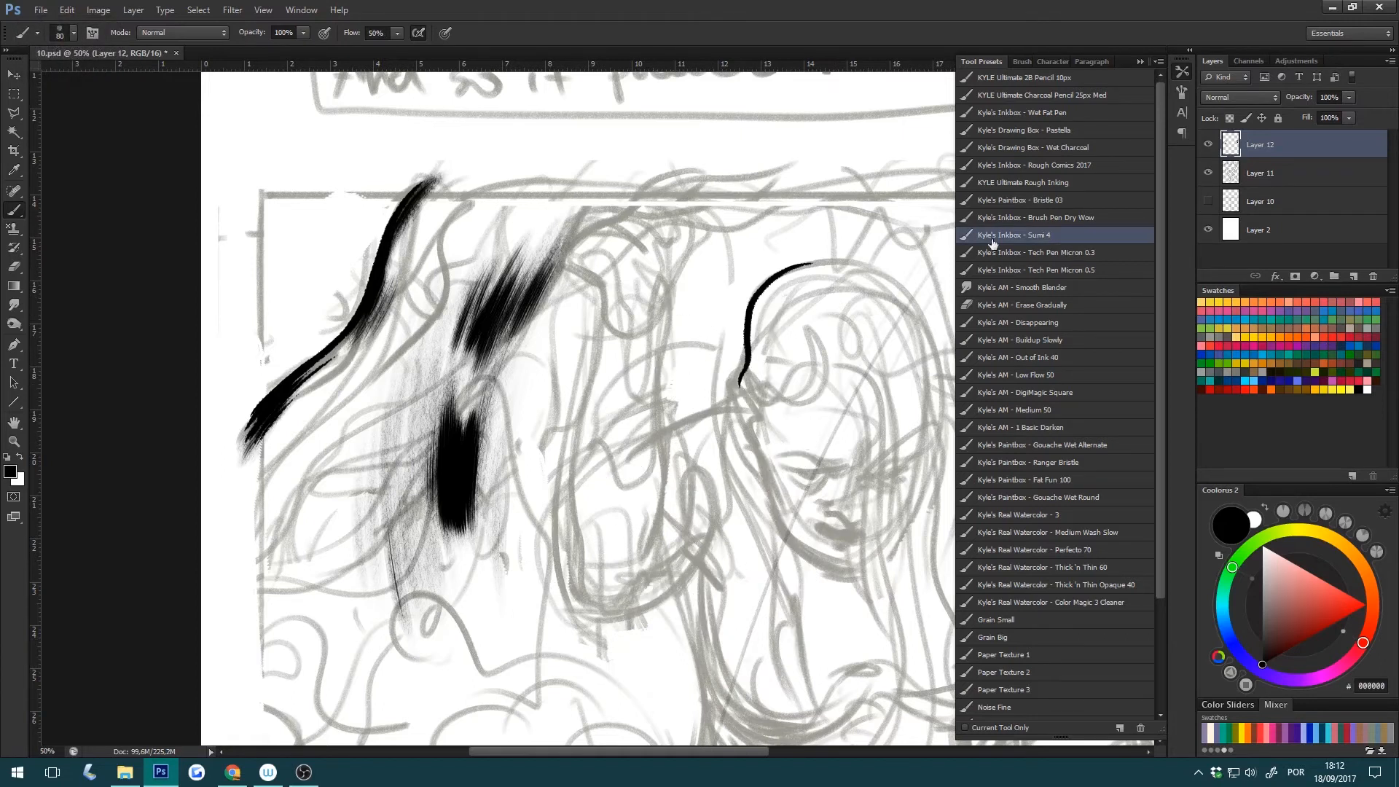
pyautogui.click(1055, 202)
pyautogui.click(1044, 232)
pyautogui.click(1050, 206)
pyautogui.click(1042, 238)
pyautogui.moveTo(441, 273)
pyautogui.mouseDown()
pyautogui.moveTo(362, 462)
pyautogui.moveTo(401, 364)
pyautogui.moveTo(364, 561)
pyautogui.moveTo(449, 492)
pyautogui.moveTo(393, 619)
pyautogui.moveTo(350, 643)
pyautogui.moveTo(378, 513)
pyautogui.moveTo(350, 575)
pyautogui.moveTo(379, 473)
pyautogui.moveTo(339, 561)
pyautogui.moveTo(396, 411)
pyautogui.moveTo(357, 510)
pyautogui.moveTo(365, 437)
pyautogui.moveTo(303, 546)
pyautogui.moveTo(342, 408)
pyautogui.mouseUp()
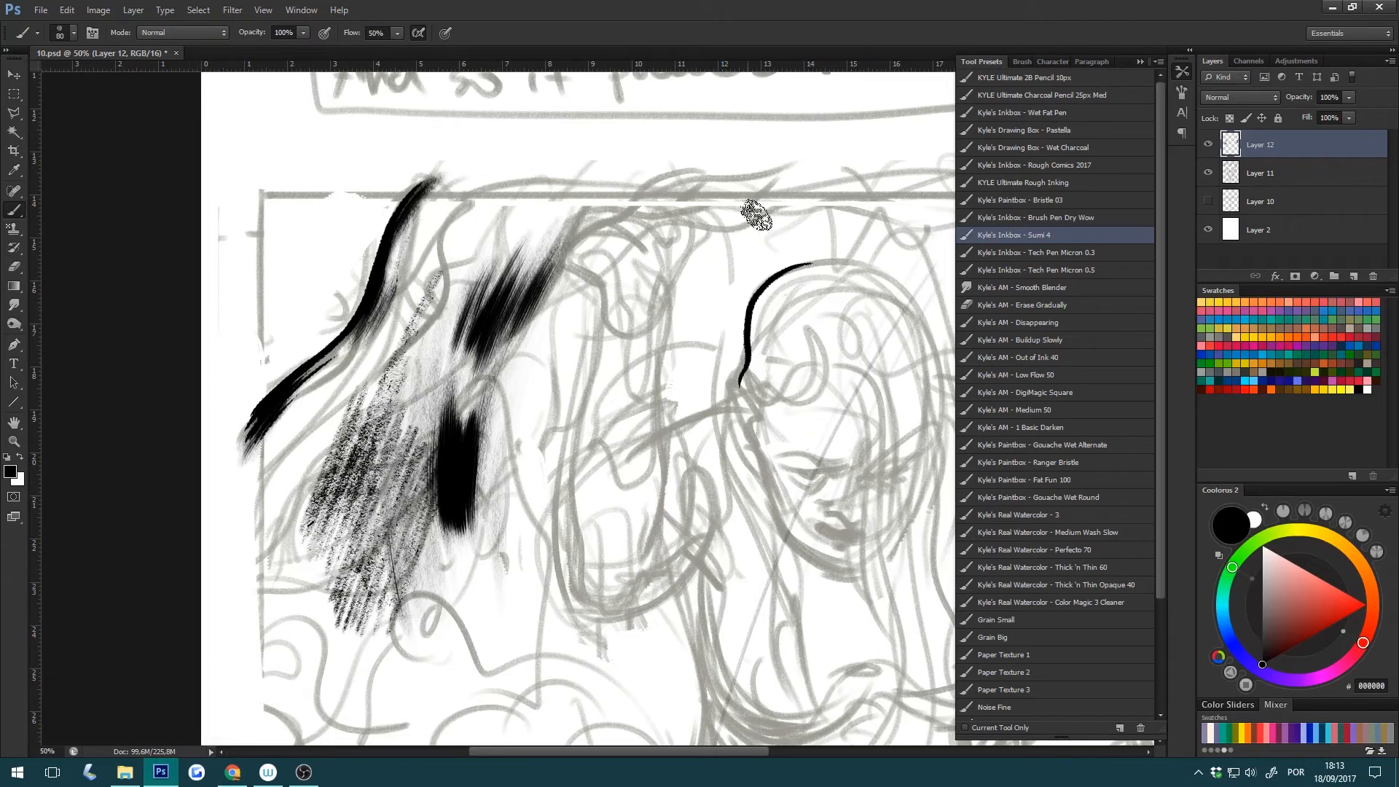
pyautogui.moveTo(750, 216)
pyautogui.mouseDown()
pyautogui.moveTo(692, 275)
pyautogui.moveTo(699, 414)
pyautogui.moveTo(684, 498)
pyautogui.moveTo(531, 579)
pyautogui.moveTo(520, 633)
pyautogui.moveTo(566, 678)
pyautogui.moveTo(620, 669)
pyautogui.moveTo(719, 526)
pyautogui.moveTo(772, 461)
pyautogui.mouseUp()
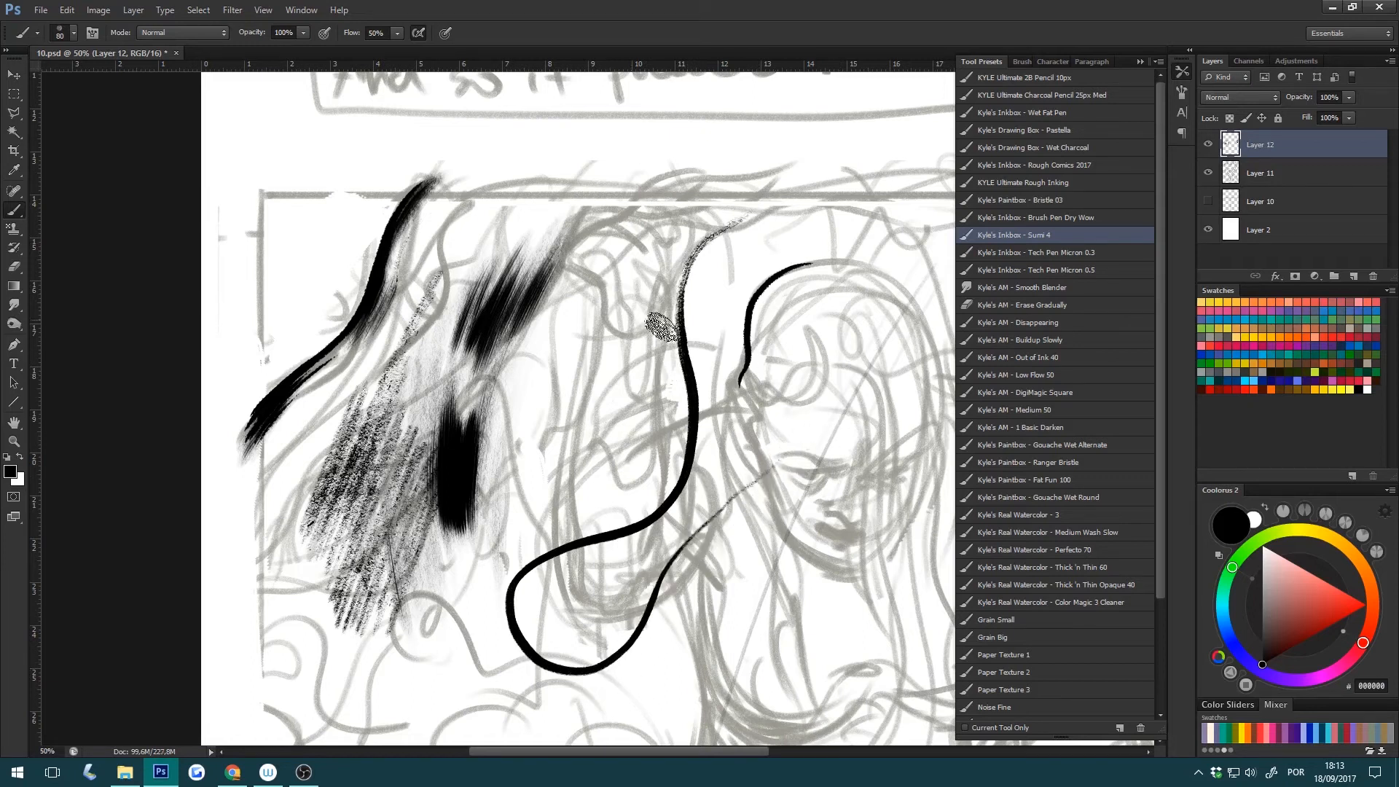
# Draw short parallel curved strokes beside the looping line, undoing all but the first.
pyautogui.moveTo(642, 281); pyautogui.dragTo(640, 390)
pyautogui.moveTo(639, 270); pyautogui.dragTo(593, 469)
pyautogui.moveTo(640, 272); pyautogui.dragTo(596, 448)
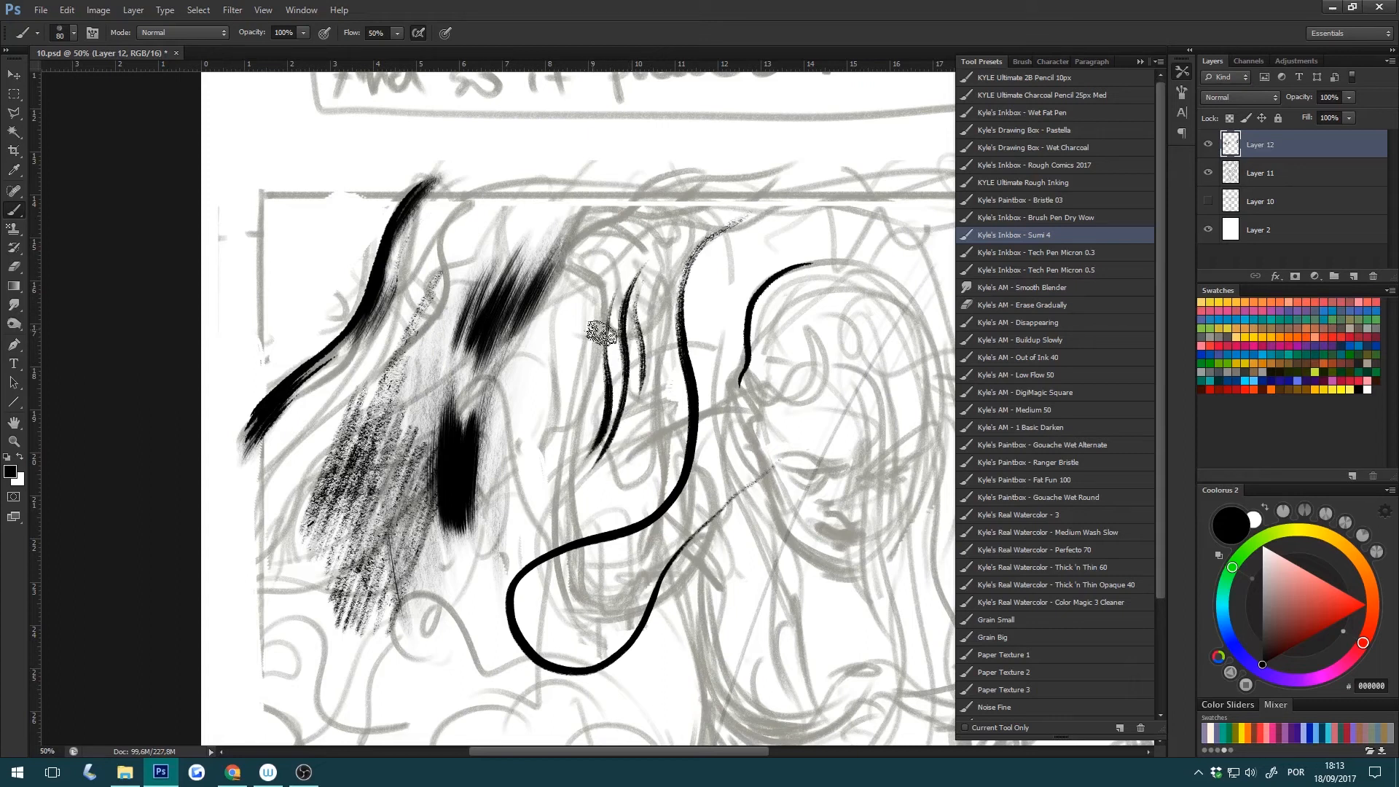
pyautogui.moveTo(613, 295); pyautogui.dragTo(575, 448)
pyautogui.hotkey('ctrl', 'alt', 'z')
pyautogui.hotkey('ctrl', 'alt', 'z')
pyautogui.hotkey('ctrl', 'alt', 'z')
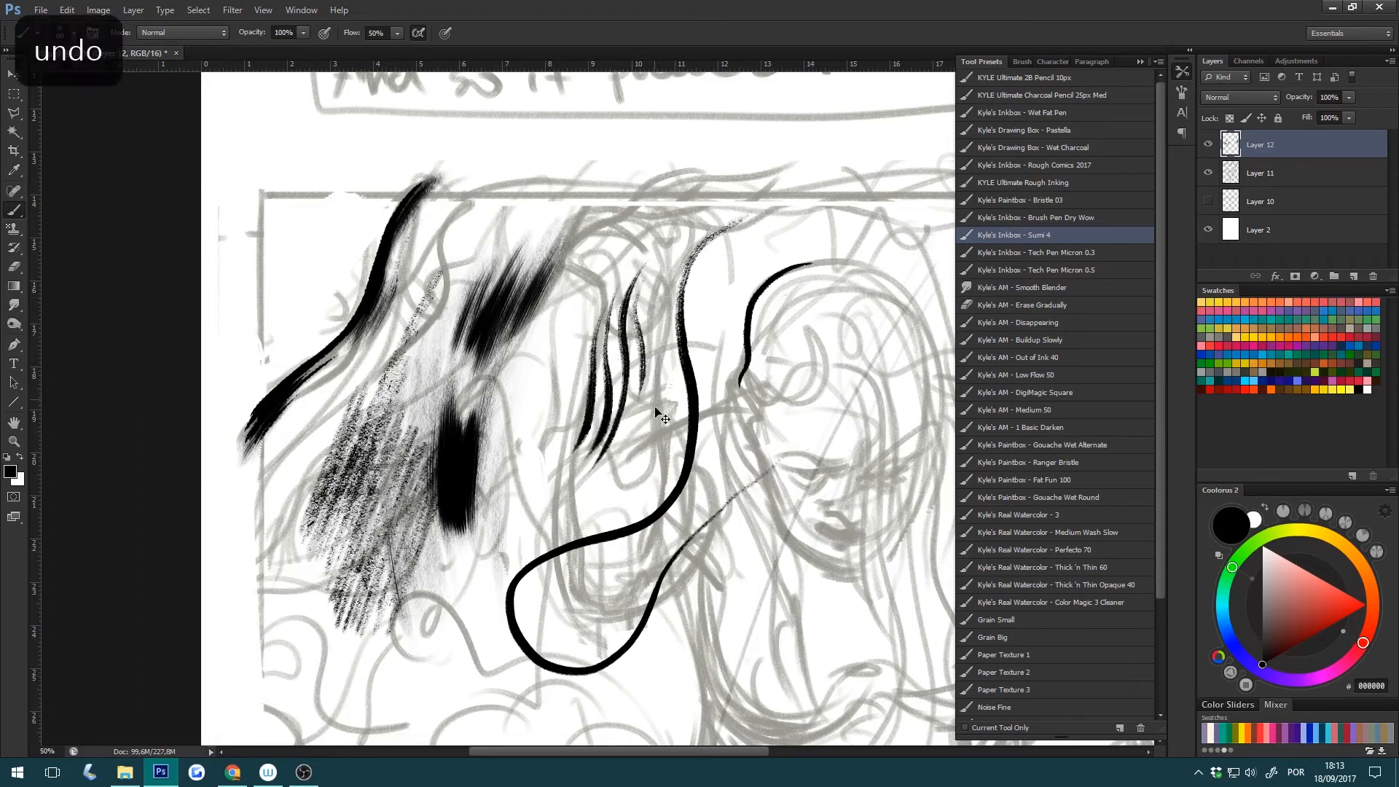
pyautogui.moveTo(623, 342)
pyautogui.mouseDown()
pyautogui.moveTo(626, 412)
pyautogui.moveTo(590, 495)
pyautogui.mouseUp()
pyautogui.hotkey('ctrl', 'alt', 'z')
# Ink the curved neckline below the woman's face with the Sumi brush, rotating the canvas and thickening the bend with overlapping strokes.
pyautogui.press('h')
pyautogui.moveTo(793, 578); pyautogui.dragTo(741, 345)
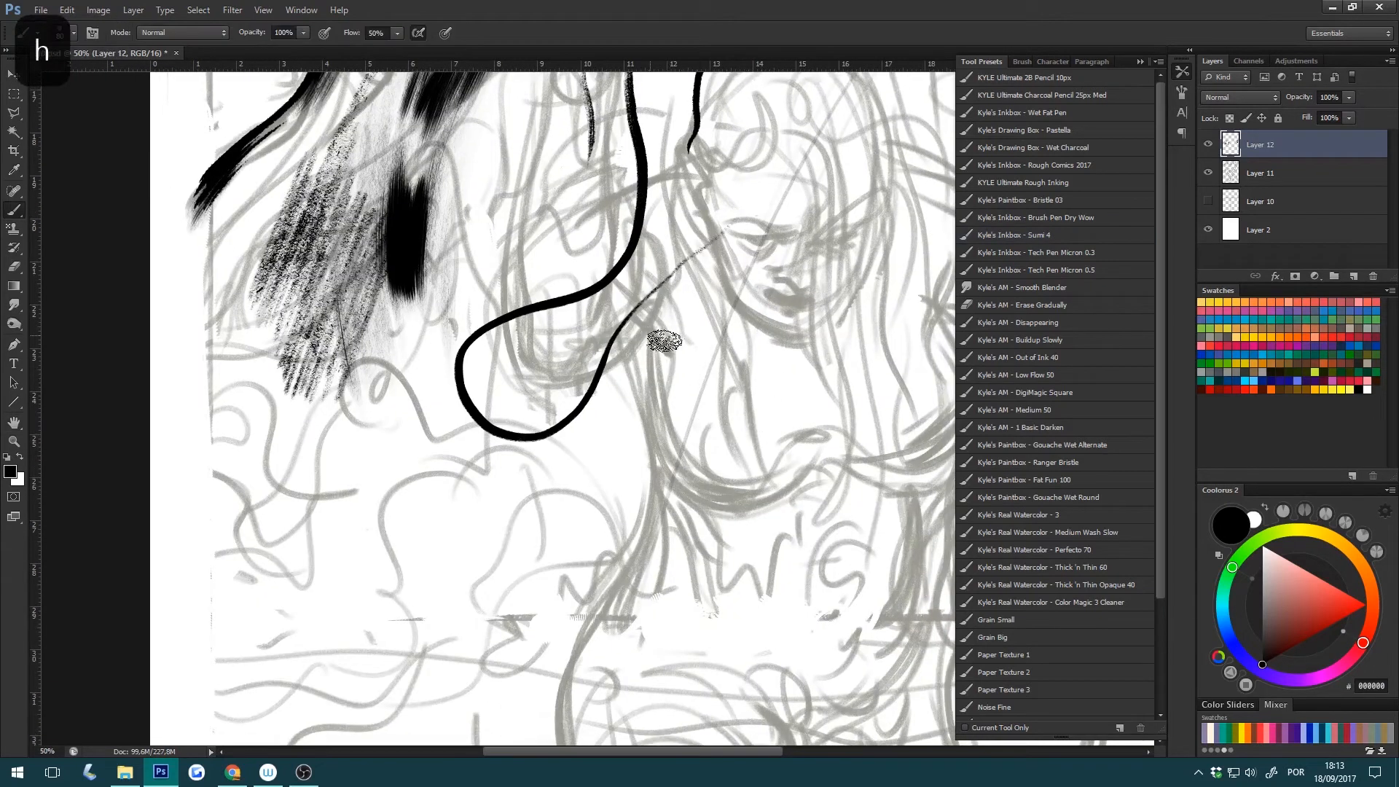
pyautogui.hotkey('ctrl', 'alt', 'z')
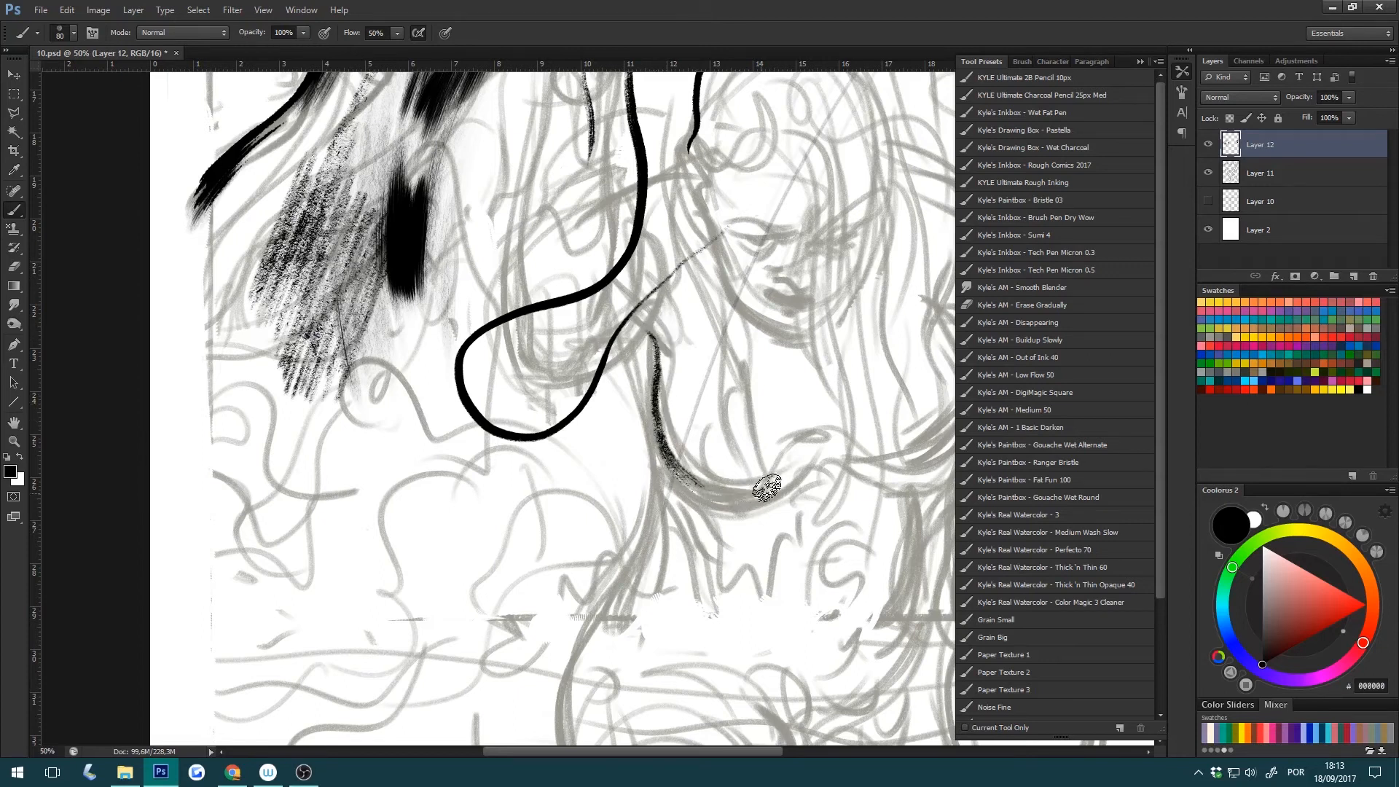
pyautogui.press('r')
pyautogui.moveTo(890, 328)
pyautogui.mouseDown()
pyautogui.moveTo(893, 315)
pyautogui.moveTo(590, 233)
pyautogui.mouseUp()
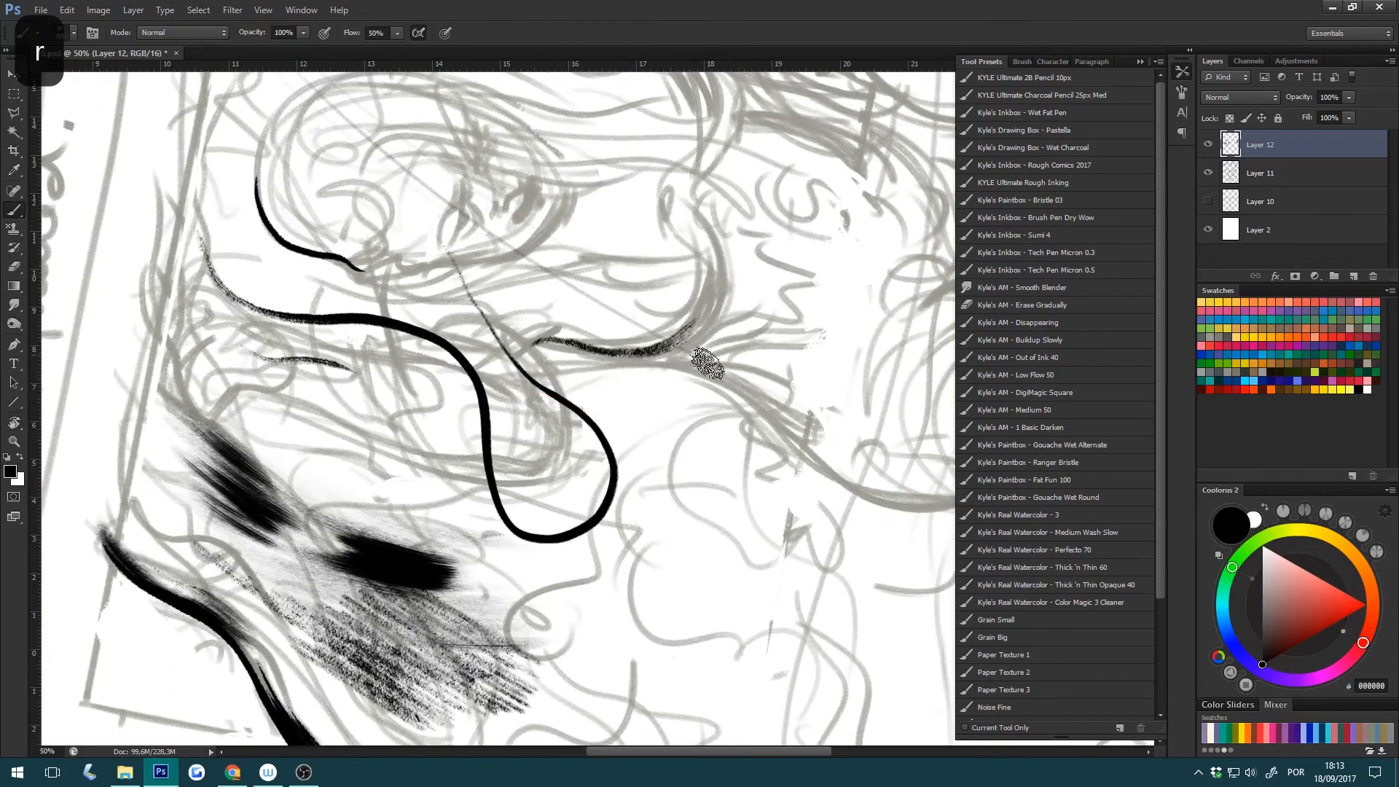
pyautogui.moveTo(663, 348)
pyautogui.mouseDown()
pyautogui.moveTo(695, 344)
pyautogui.moveTo(718, 271)
pyautogui.mouseUp()
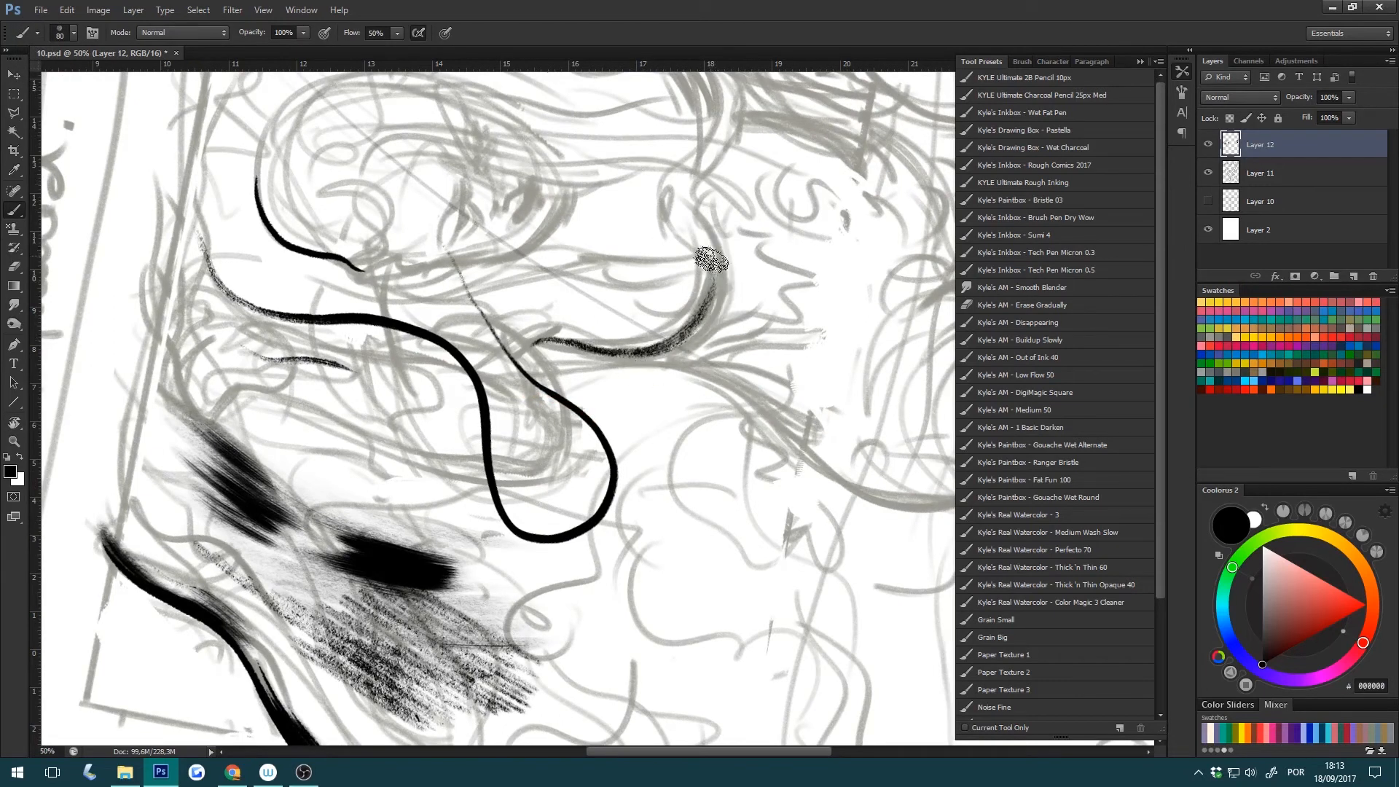
pyautogui.moveTo(685, 326)
pyautogui.mouseDown()
pyautogui.moveTo(721, 274)
pyautogui.moveTo(714, 235)
pyautogui.moveTo(687, 339)
pyautogui.moveTo(710, 230)
pyautogui.mouseUp()
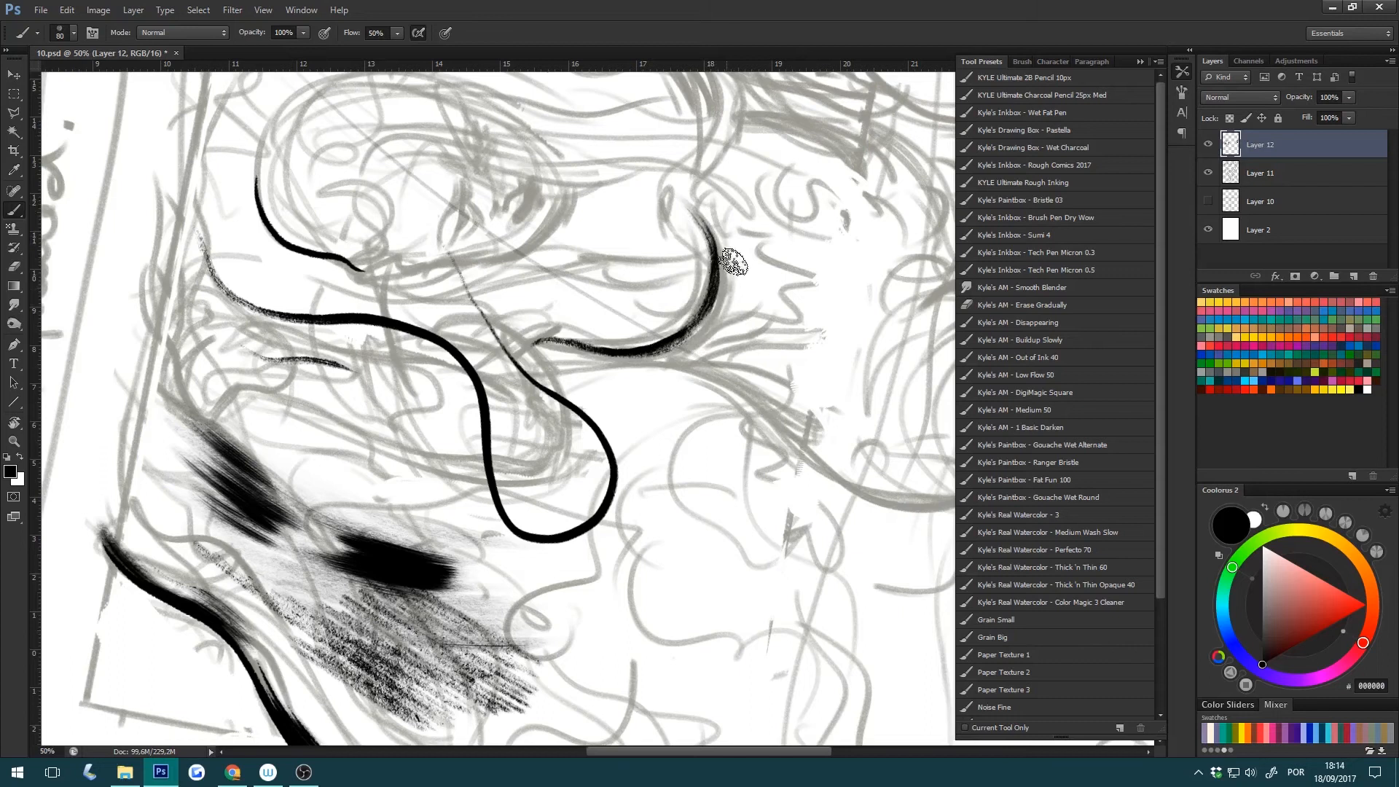
pyautogui.moveTo(731, 258)
pyautogui.mouseDown()
pyautogui.moveTo(727, 304)
pyautogui.moveTo(677, 353)
pyautogui.mouseUp()
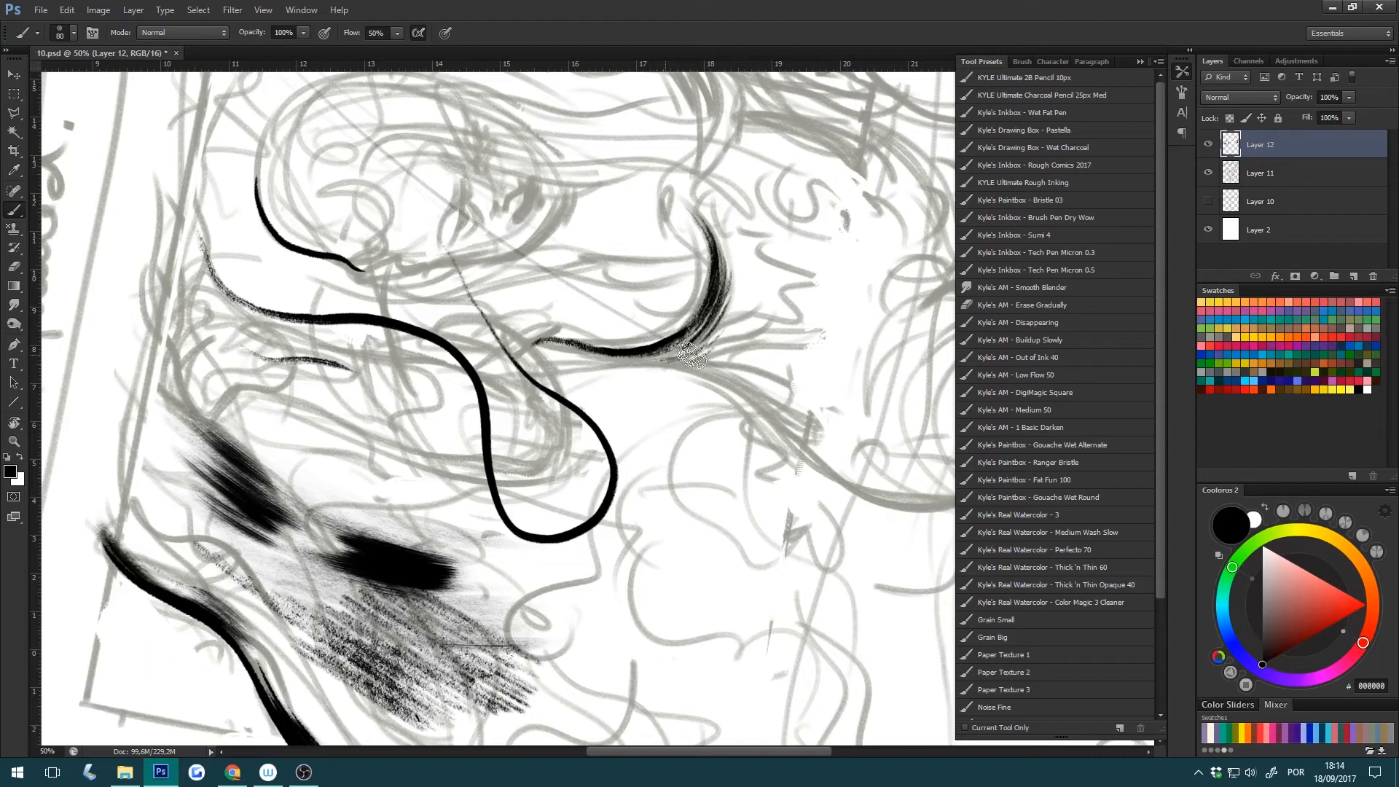
# Ink the side contour branching off the curve below the woman's face up toward the armpit with overlapping Sumi brush strokes.
pyautogui.press('r')
pyautogui.moveTo(758, 510)
pyautogui.mouseDown()
pyautogui.moveTo(701, 618)
pyautogui.moveTo(490, 422)
pyautogui.moveTo(767, 537)
pyautogui.mouseUp()
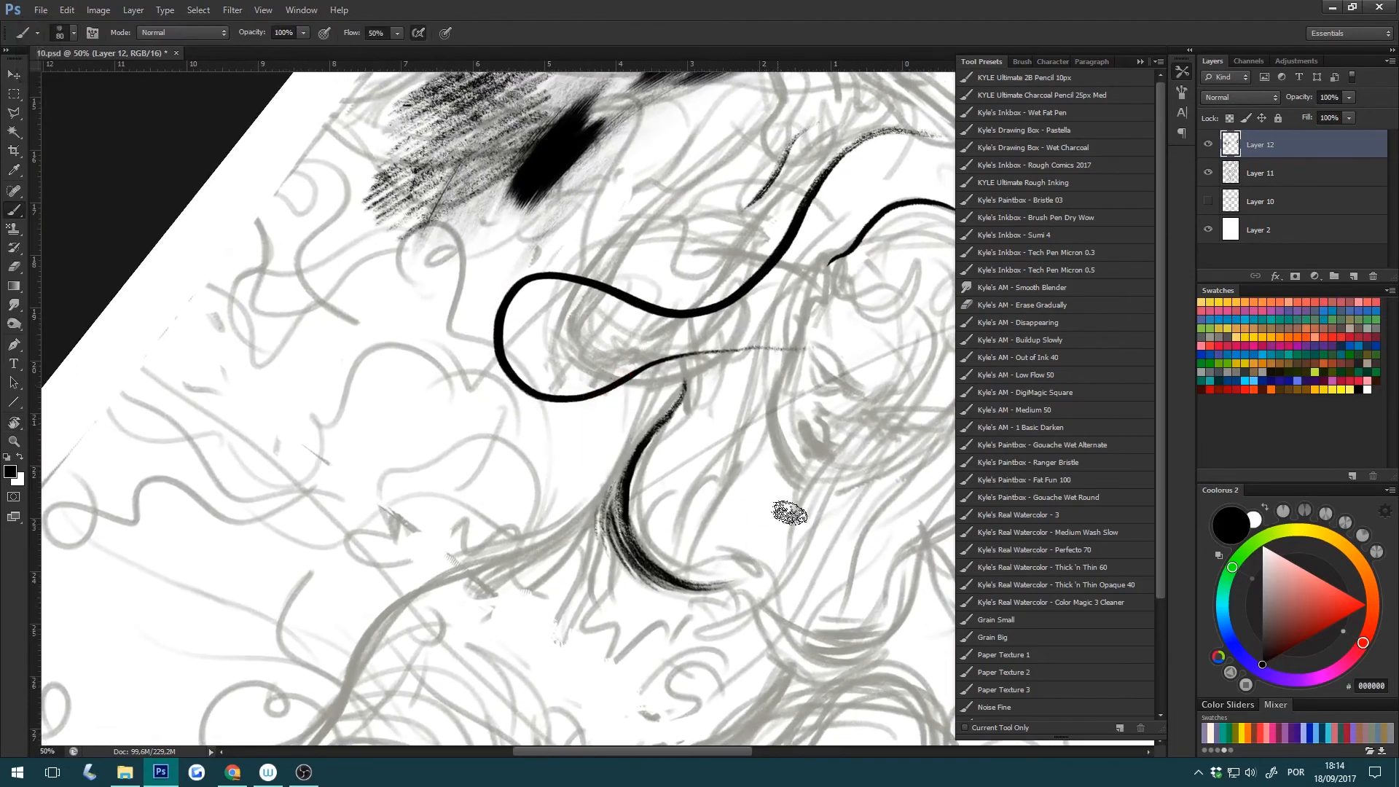
pyautogui.press('r')
pyautogui.moveTo(784, 524)
pyautogui.mouseDown()
pyautogui.moveTo(771, 472)
pyautogui.moveTo(668, 370)
pyautogui.mouseUp()
pyautogui.press('h')
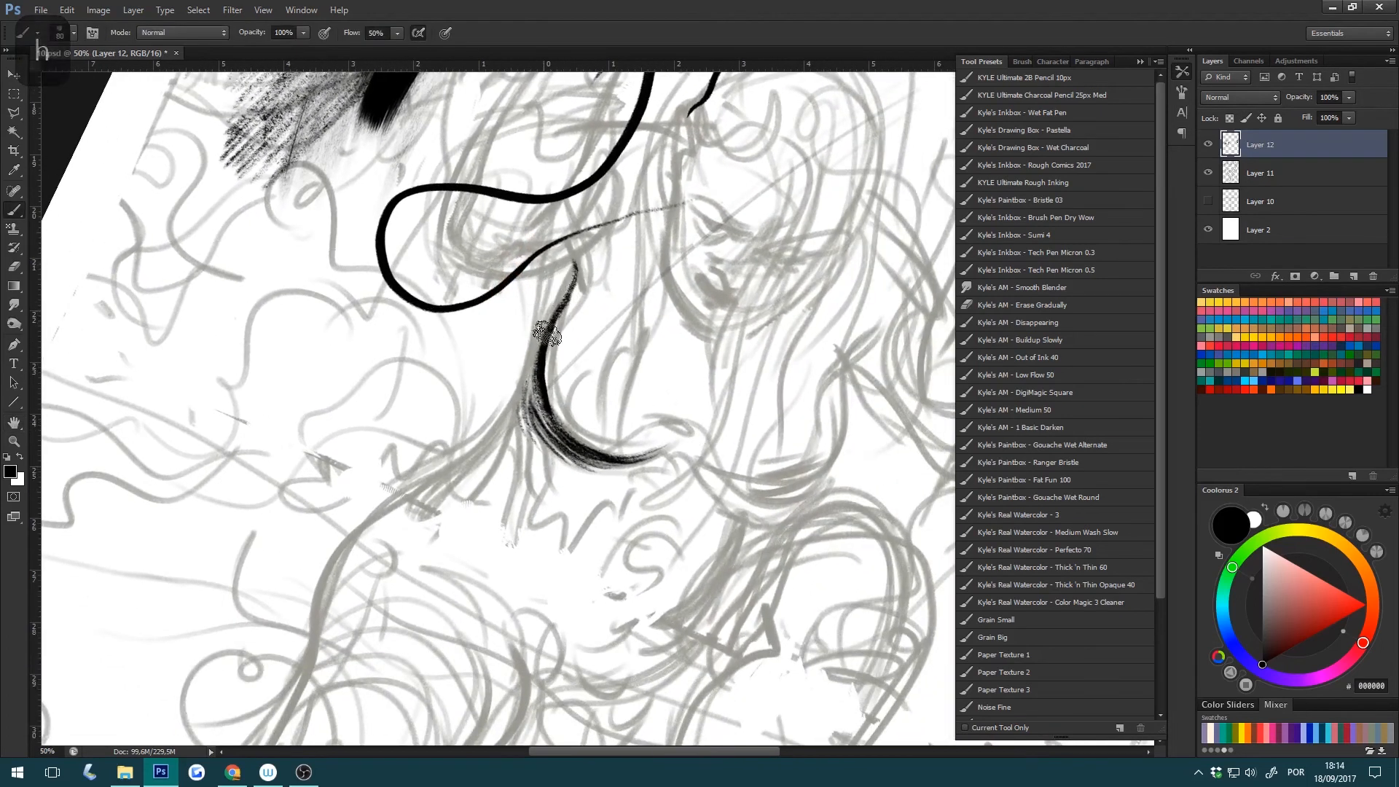
pyautogui.moveTo(542, 326); pyautogui.dragTo(516, 413)
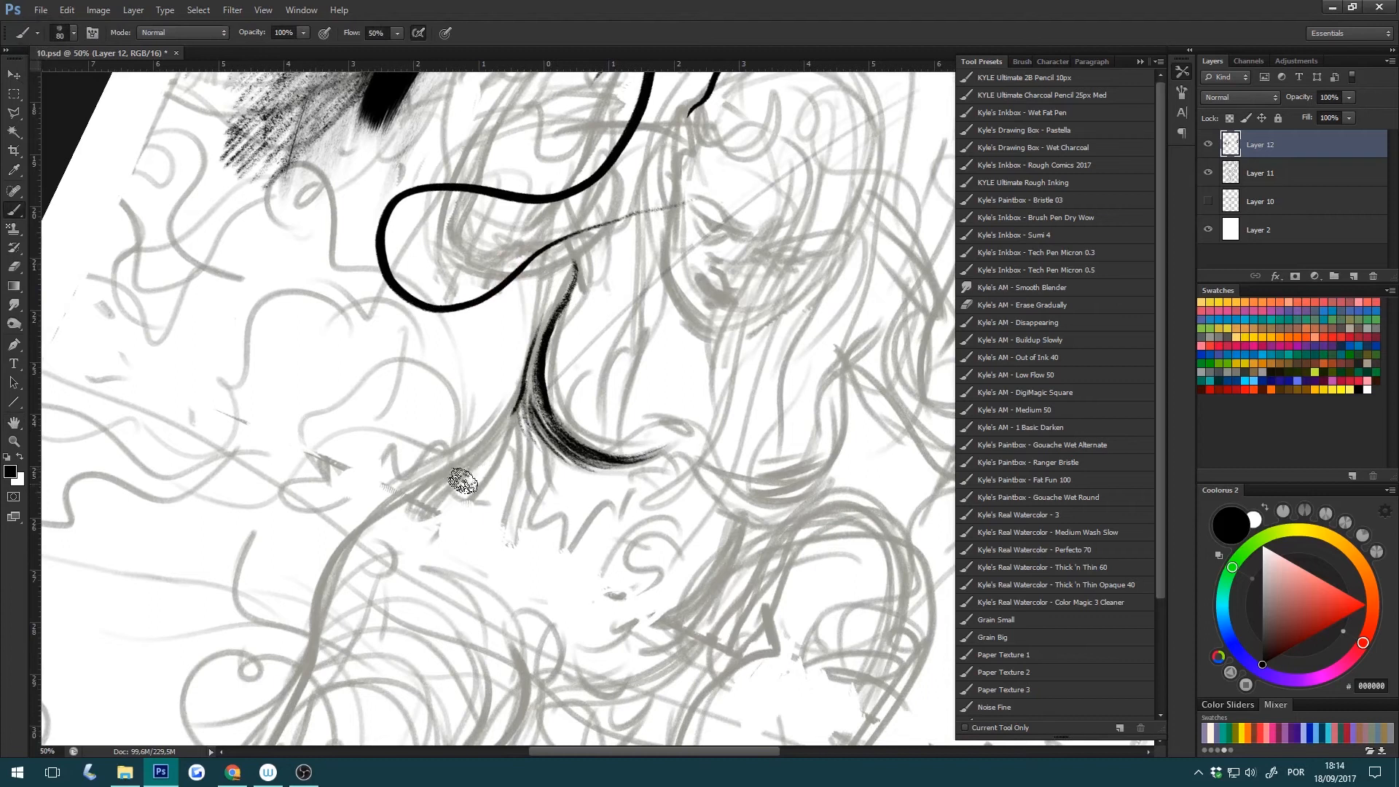
pyautogui.moveTo(462, 470)
pyautogui.mouseDown()
pyautogui.moveTo(516, 420)
pyautogui.moveTo(534, 336)
pyautogui.mouseUp()
pyautogui.moveTo(523, 421); pyautogui.dragTo(553, 319)
pyautogui.moveTo(531, 373); pyautogui.dragTo(560, 291)
pyautogui.moveTo(525, 421); pyautogui.dragTo(558, 296)
pyautogui.moveTo(535, 352)
pyautogui.mouseDown()
pyautogui.moveTo(499, 436)
pyautogui.moveTo(536, 381)
pyautogui.moveTo(481, 463)
pyautogui.moveTo(517, 421)
pyautogui.moveTo(461, 485)
pyautogui.moveTo(430, 472)
pyautogui.moveTo(501, 450)
pyautogui.moveTo(448, 479)
pyautogui.moveTo(501, 437)
pyautogui.moveTo(537, 332)
pyautogui.moveTo(518, 420)
pyautogui.moveTo(470, 441)
pyautogui.mouseUp()
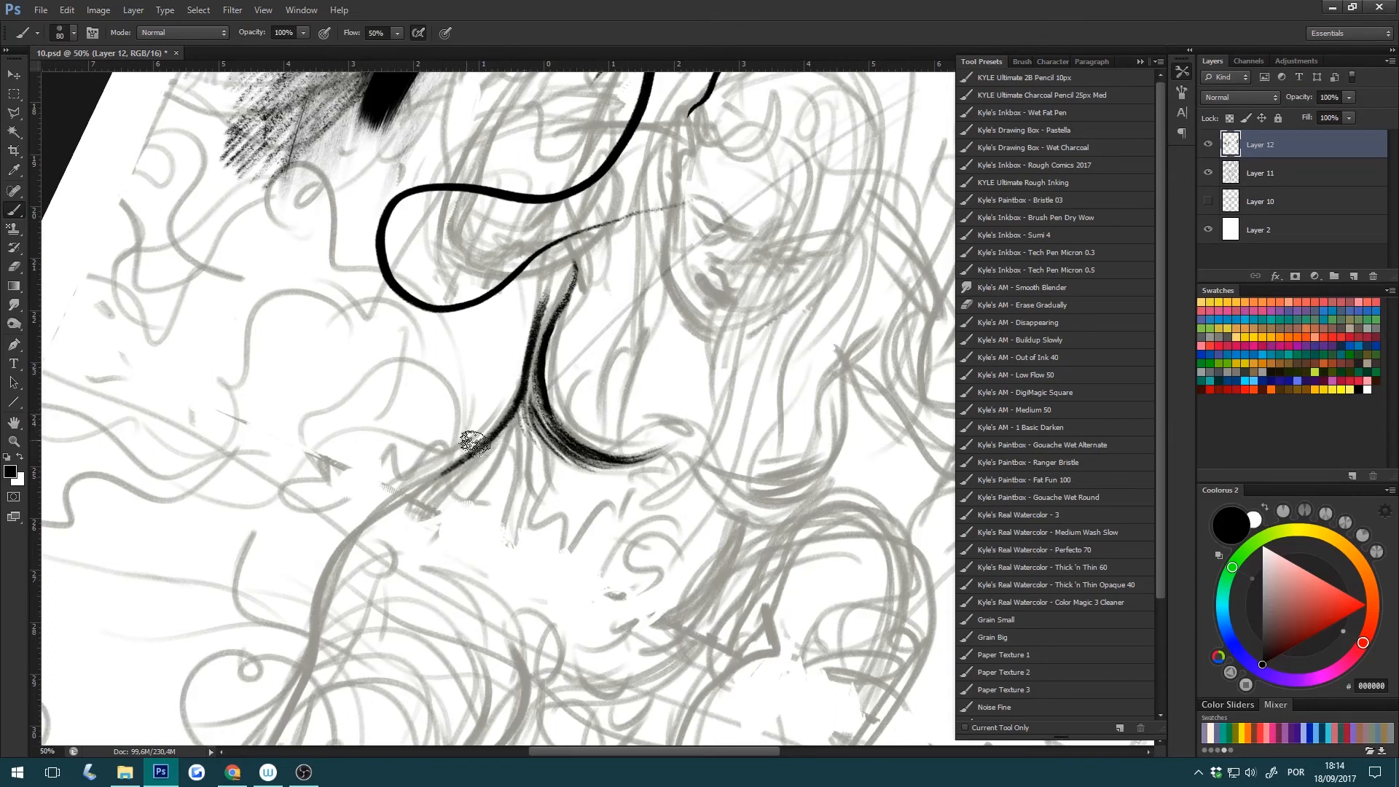
# Using "KYLE Ultimate Rough Inking" at size 50, solidify the side contour and extend it as a tapering line down the torso.
pyautogui.click(1066, 183)
pyautogui.press(']')
pyautogui.moveTo(547, 299)
pyautogui.mouseDown()
pyautogui.moveTo(552, 275)
pyautogui.moveTo(520, 400)
pyautogui.mouseUp()
pyautogui.moveTo(555, 267); pyautogui.dragTo(518, 385)
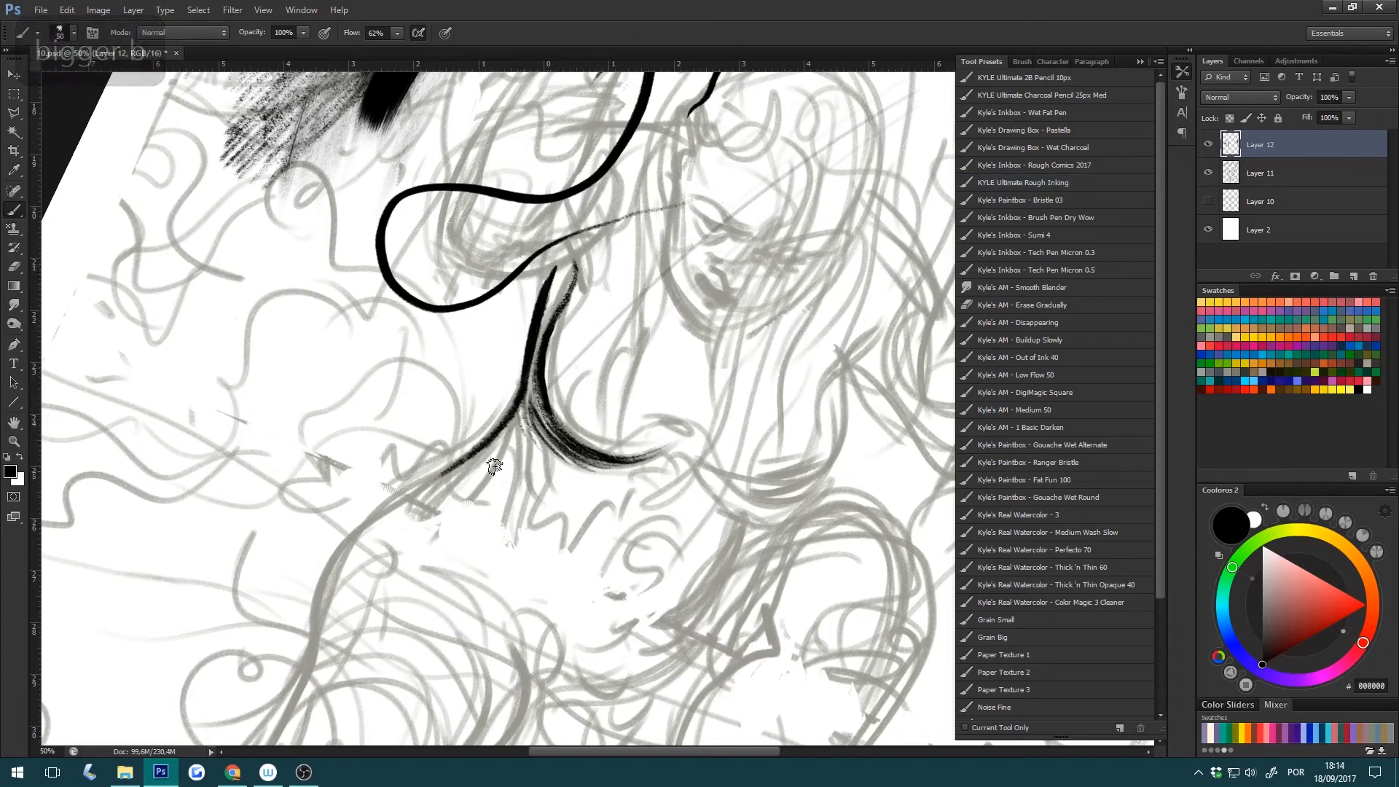
pyautogui.moveTo(383, 512)
pyautogui.mouseDown()
pyautogui.moveTo(510, 418)
pyautogui.moveTo(499, 365)
pyautogui.mouseUp()
pyautogui.moveTo(357, 530); pyautogui.dragTo(506, 424)
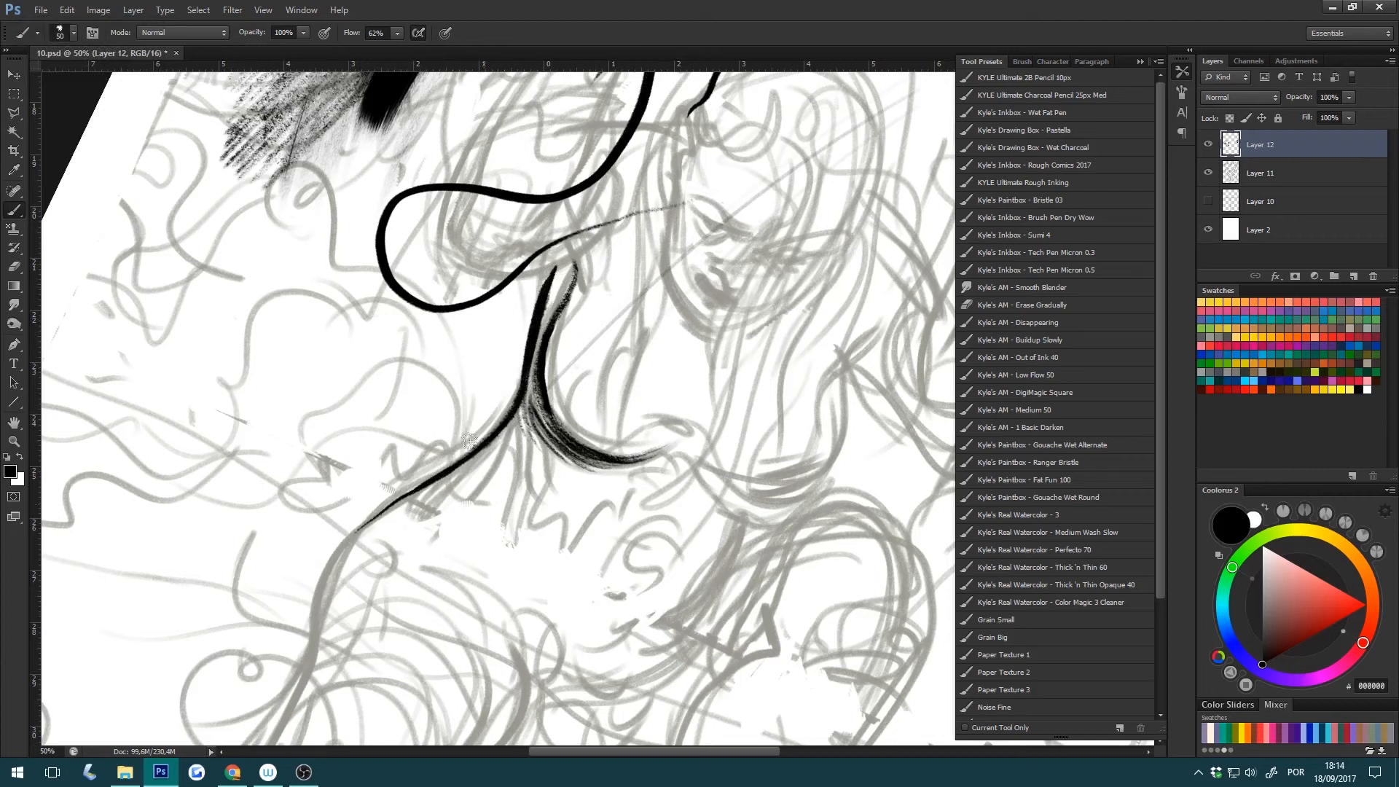
pyautogui.moveTo(354, 533); pyautogui.dragTo(463, 457)
pyautogui.moveTo(443, 473); pyautogui.dragTo(528, 362)
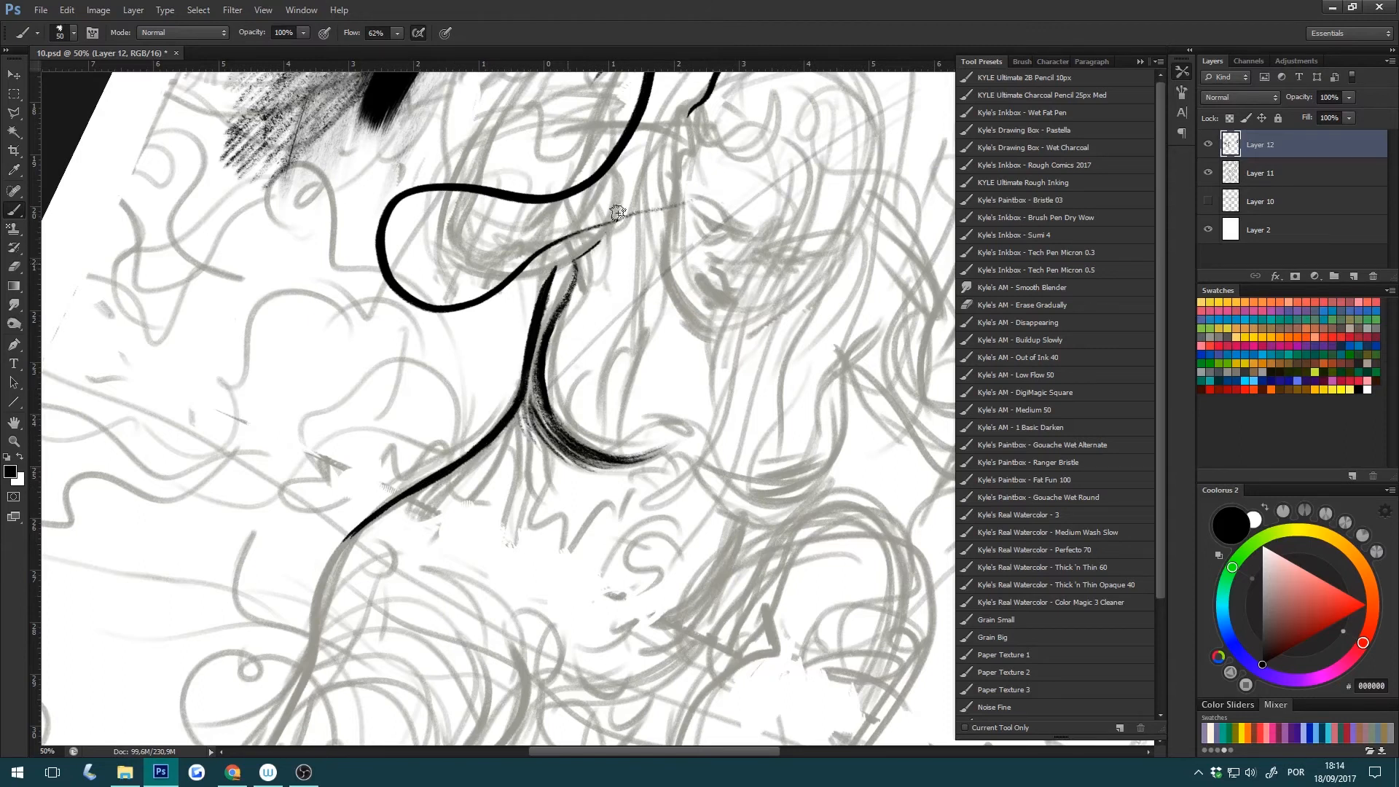
# Hatch the armpit fold with rough inking strokes and lightly shade between the contour lines with "Kyle's Paintbox - Bristle 03".
pyautogui.moveTo(572, 256)
pyautogui.mouseDown()
pyautogui.moveTo(603, 229)
pyautogui.moveTo(582, 227)
pyautogui.moveTo(523, 274)
pyautogui.moveTo(610, 223)
pyautogui.mouseUp()
pyautogui.moveTo(576, 284)
pyautogui.mouseDown()
pyautogui.moveTo(548, 326)
pyautogui.moveTo(572, 286)
pyautogui.moveTo(553, 319)
pyautogui.moveTo(558, 421)
pyautogui.mouseUp()
pyautogui.moveTo(549, 269)
pyautogui.mouseDown()
pyautogui.moveTo(533, 375)
pyautogui.moveTo(555, 279)
pyautogui.moveTo(533, 355)
pyautogui.mouseUp()
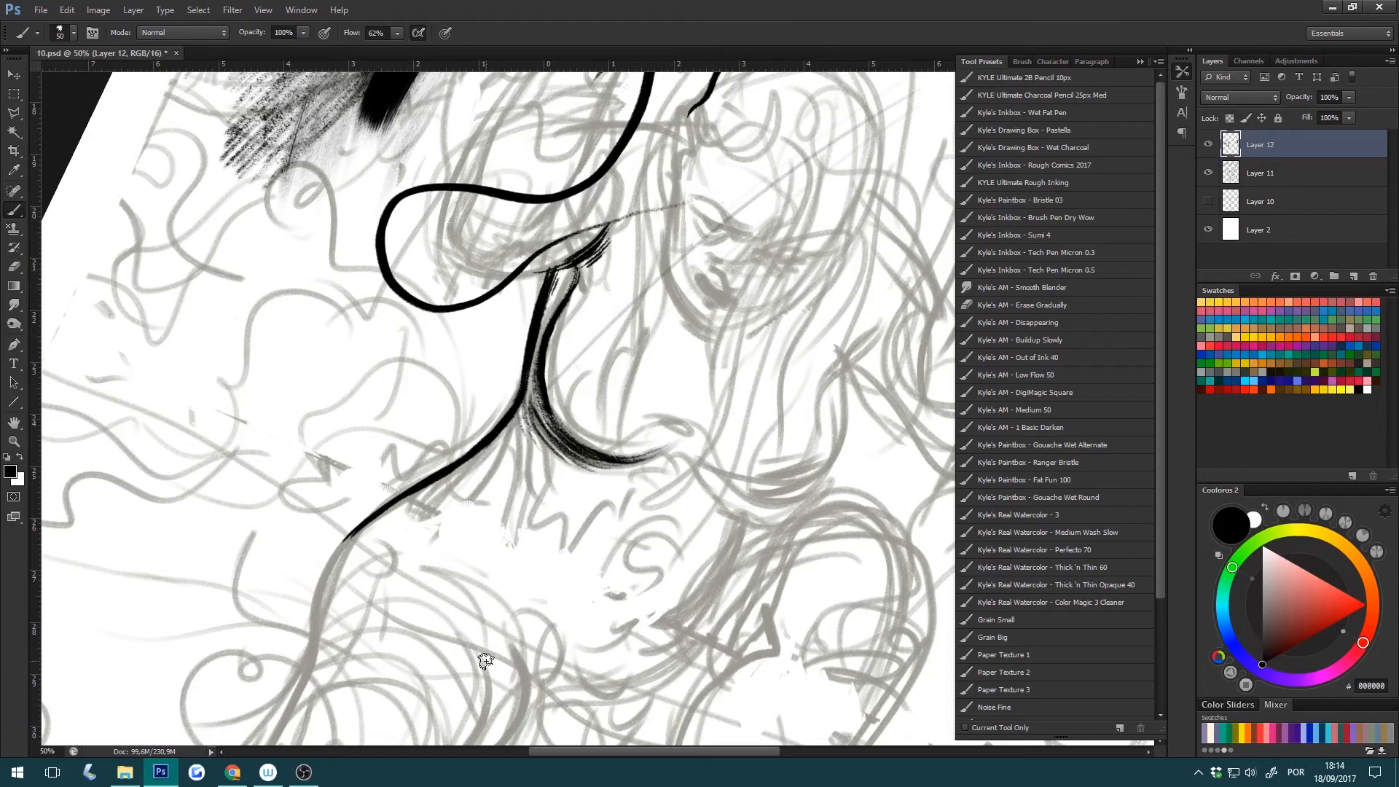
pyautogui.click(1081, 201)
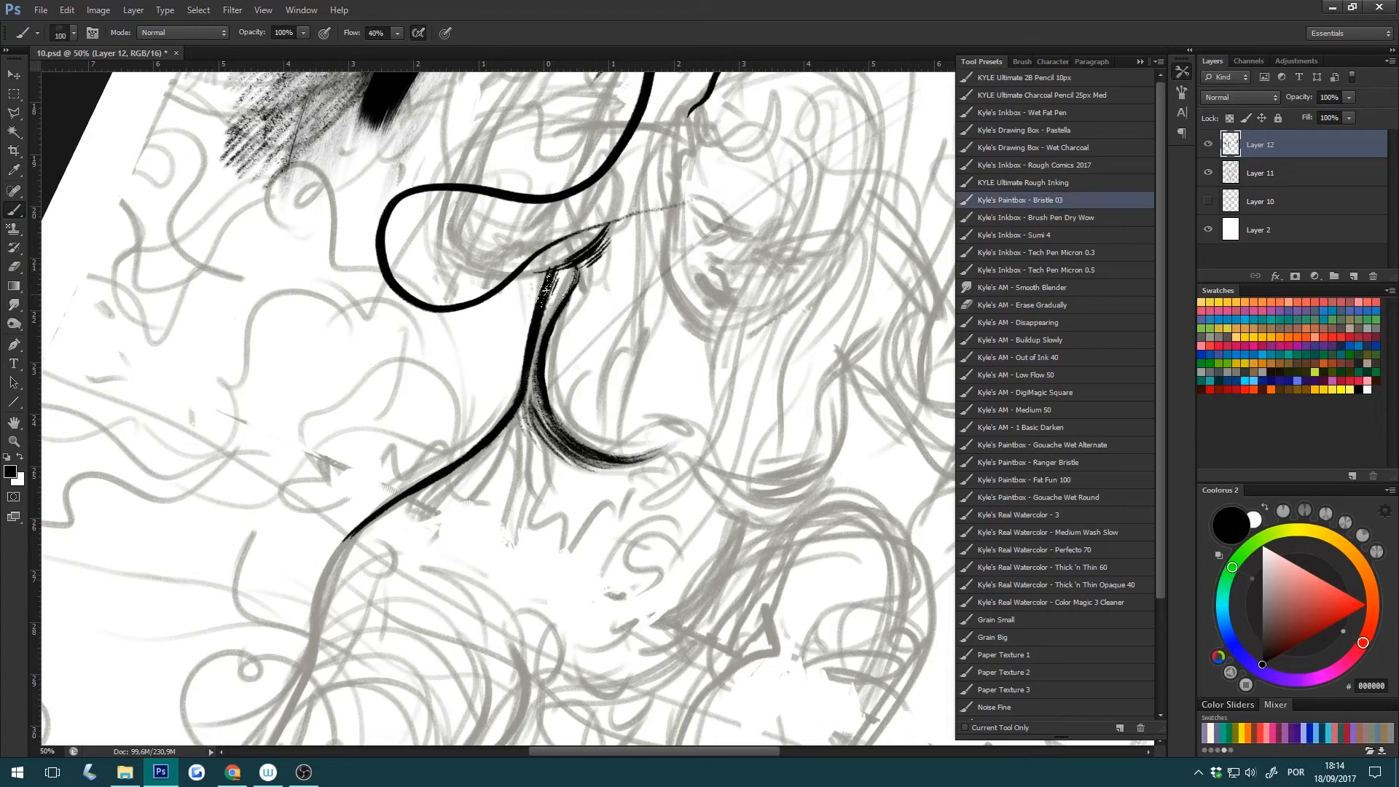
pyautogui.hotkey('ctrl', 'z')
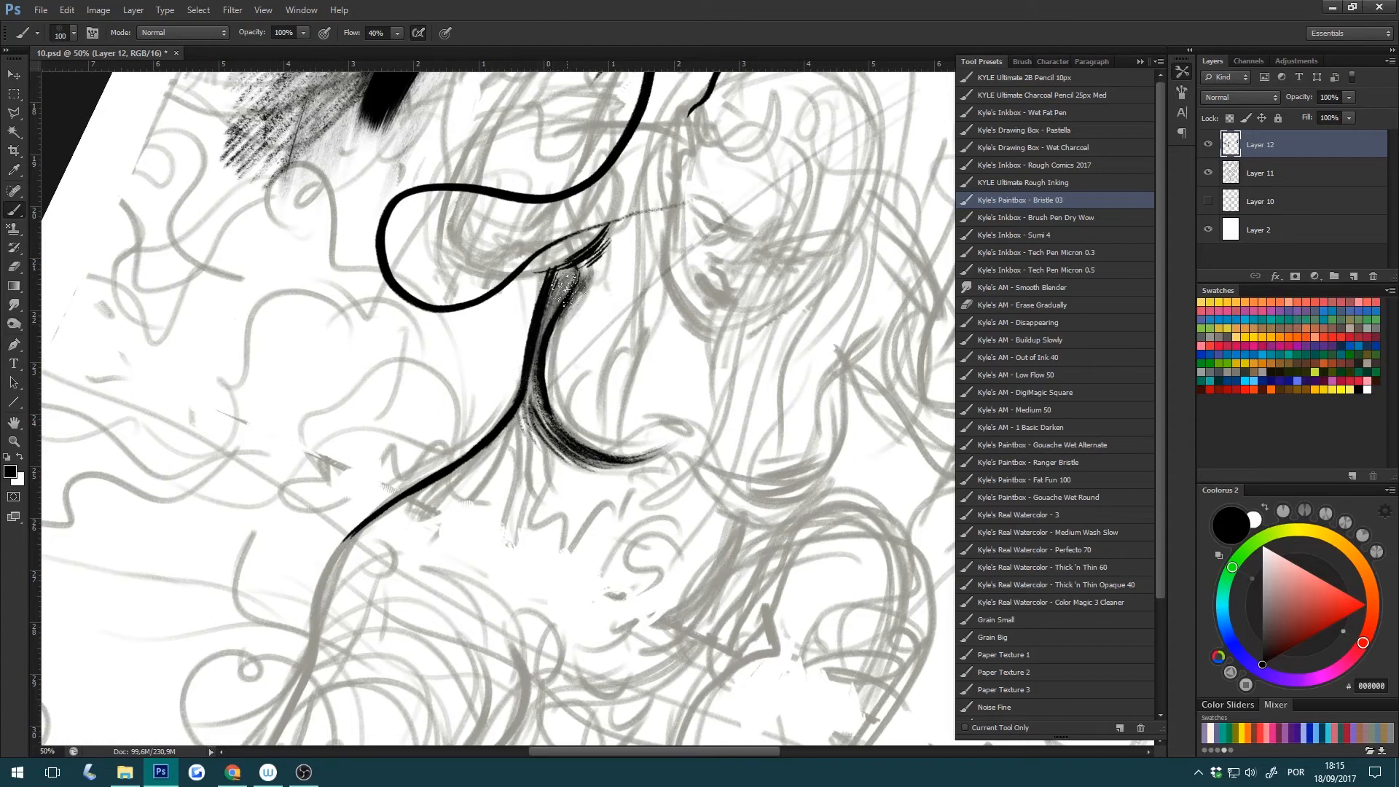
# Lower the opacity of the sketch on Layer 11 and make Layer 12 active again.
pyautogui.click(1266, 178)
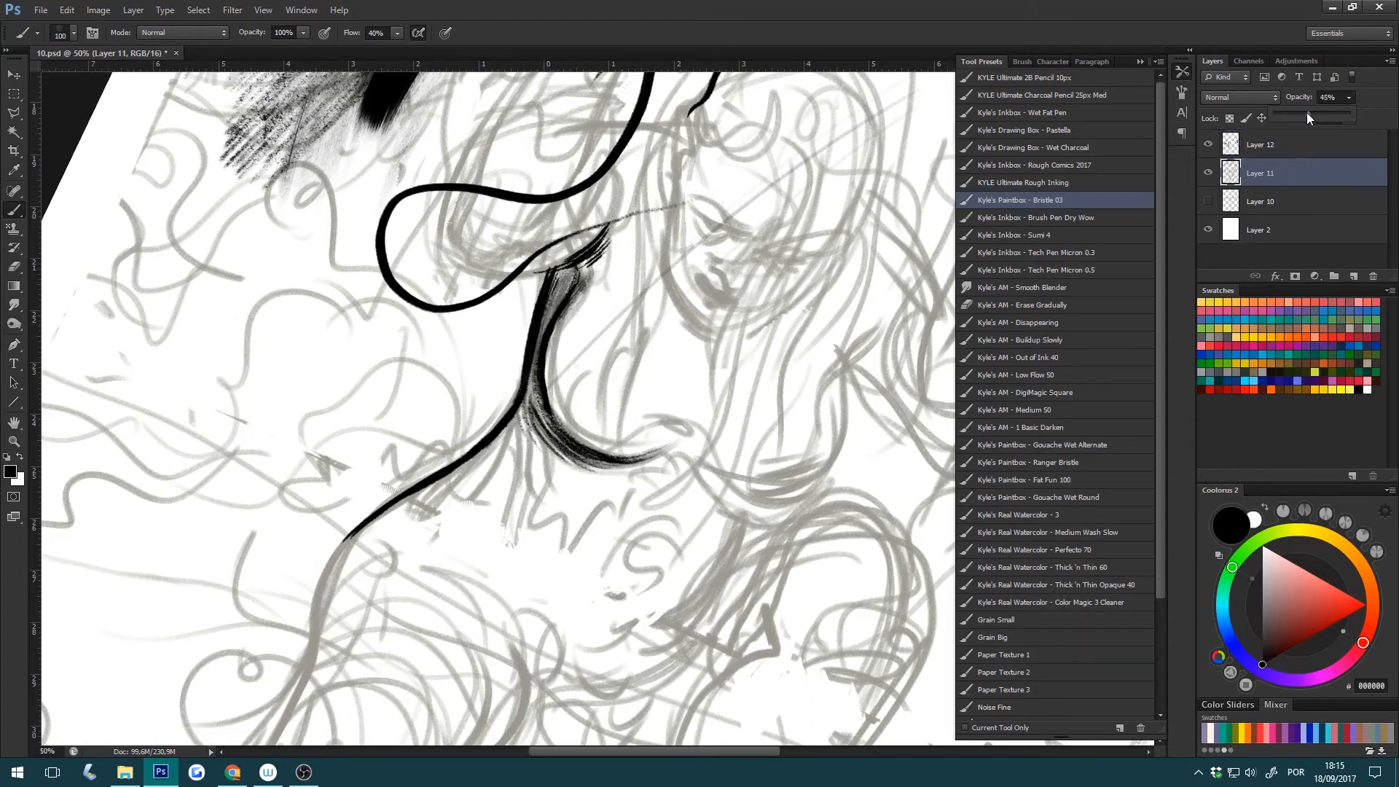
pyautogui.moveTo(1306, 117); pyautogui.dragTo(1301, 113)
pyautogui.click(1302, 150)
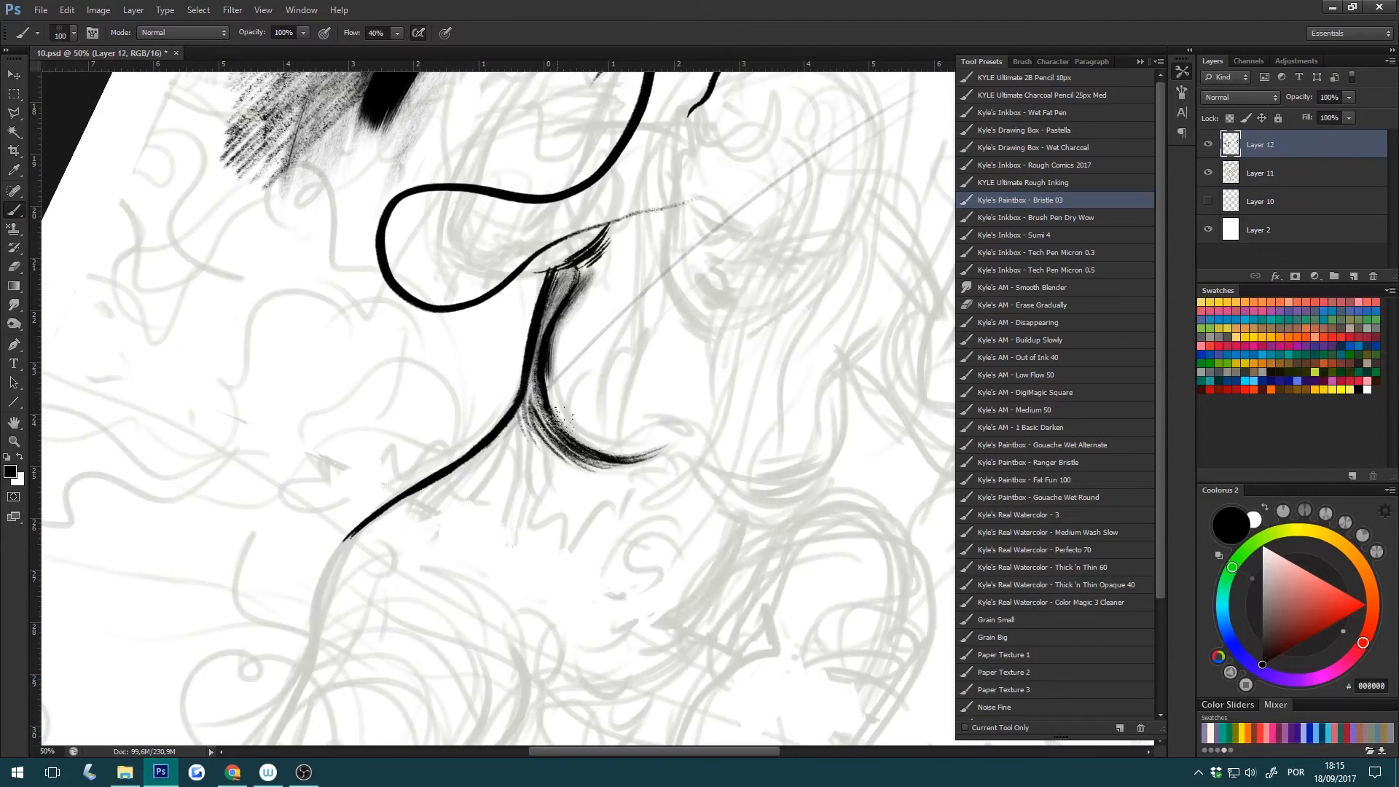
# Undo the last bristle stroke and darken the inner edge of the breast's curve with overlapping Bristle 03 strokes.
pyautogui.hotkey('ctrl', 'z')
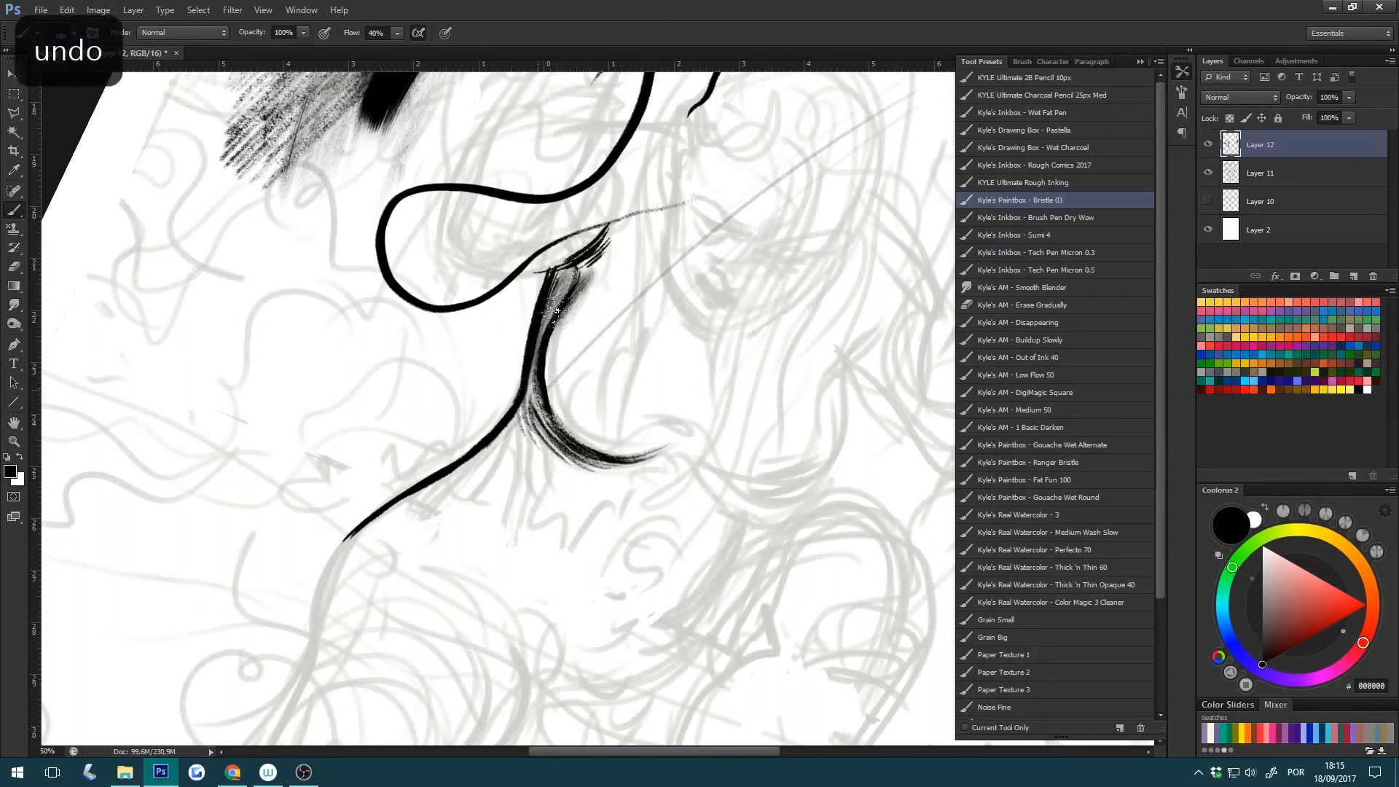
pyautogui.moveTo(557, 312)
pyautogui.mouseDown()
pyautogui.moveTo(551, 384)
pyautogui.moveTo(569, 441)
pyautogui.mouseUp()
pyautogui.moveTo(539, 356); pyautogui.dragTo(617, 465)
pyautogui.moveTo(542, 355); pyautogui.dragTo(620, 456)
pyautogui.moveTo(548, 377)
pyautogui.mouseDown()
pyautogui.moveTo(555, 413)
pyautogui.moveTo(654, 453)
pyautogui.mouseUp()
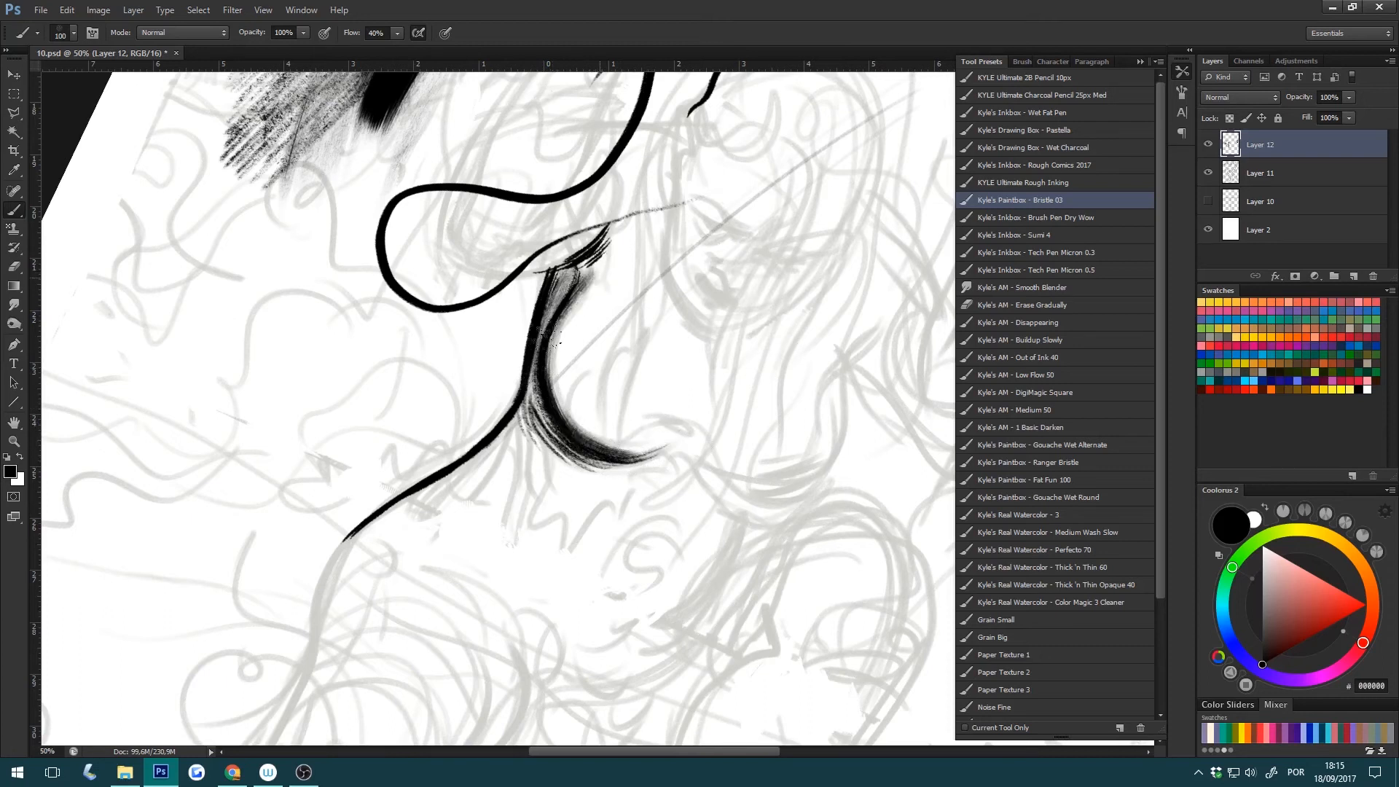
# Shade the upper part of the chest beside the armpit with soft downward Bristle 03 strokes.
pyautogui.moveTo(603, 270); pyautogui.dragTo(564, 328)
pyautogui.moveTo(606, 280); pyautogui.dragTo(574, 332)
pyautogui.moveTo(602, 255)
pyautogui.mouseDown()
pyautogui.moveTo(582, 289)
pyautogui.moveTo(596, 290)
pyautogui.moveTo(593, 312)
pyautogui.moveTo(606, 302)
pyautogui.moveTo(604, 327)
pyautogui.moveTo(564, 339)
pyautogui.moveTo(615, 273)
pyautogui.moveTo(554, 367)
pyautogui.mouseUp()
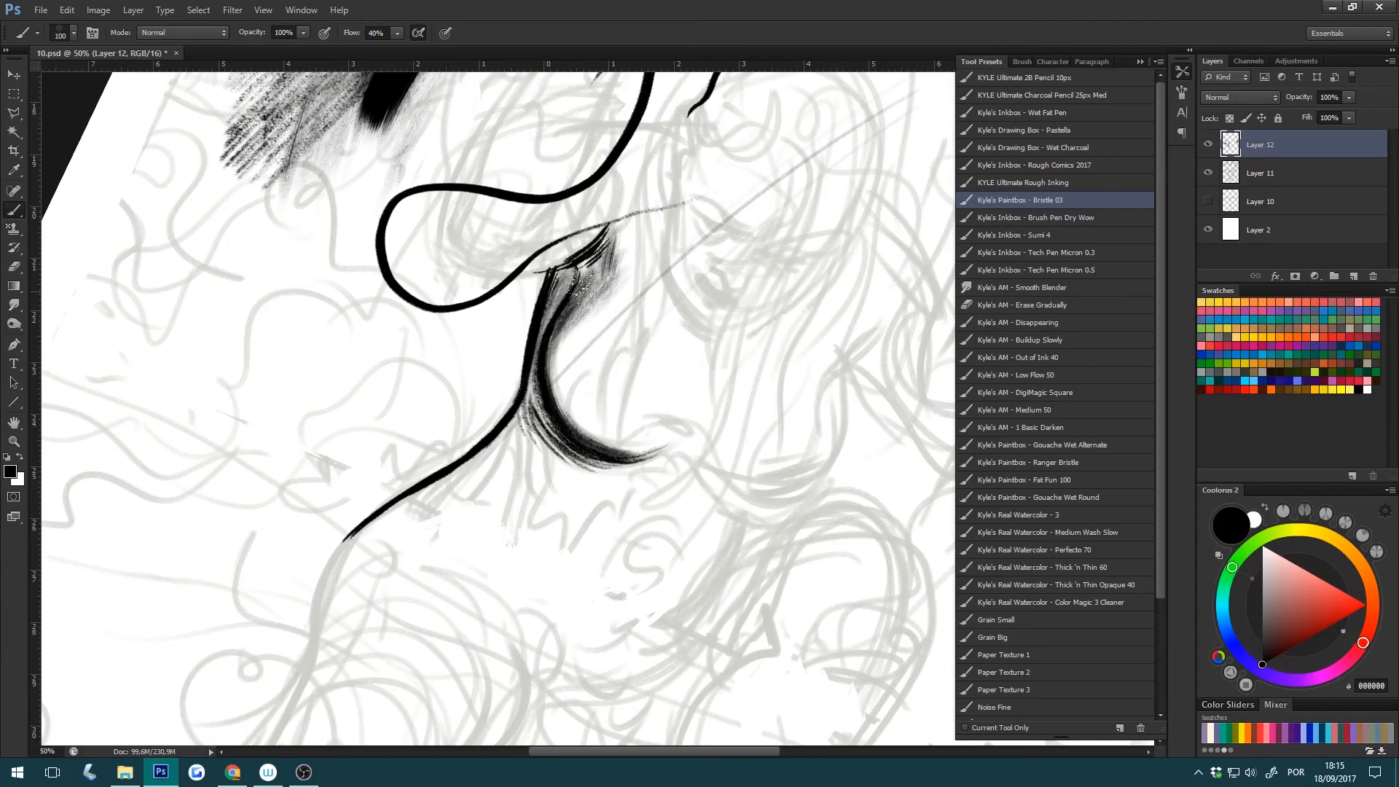
pyautogui.moveTo(583, 284)
pyautogui.mouseDown()
pyautogui.moveTo(542, 388)
pyautogui.moveTo(554, 325)
pyautogui.moveTo(543, 352)
pyautogui.mouseUp()
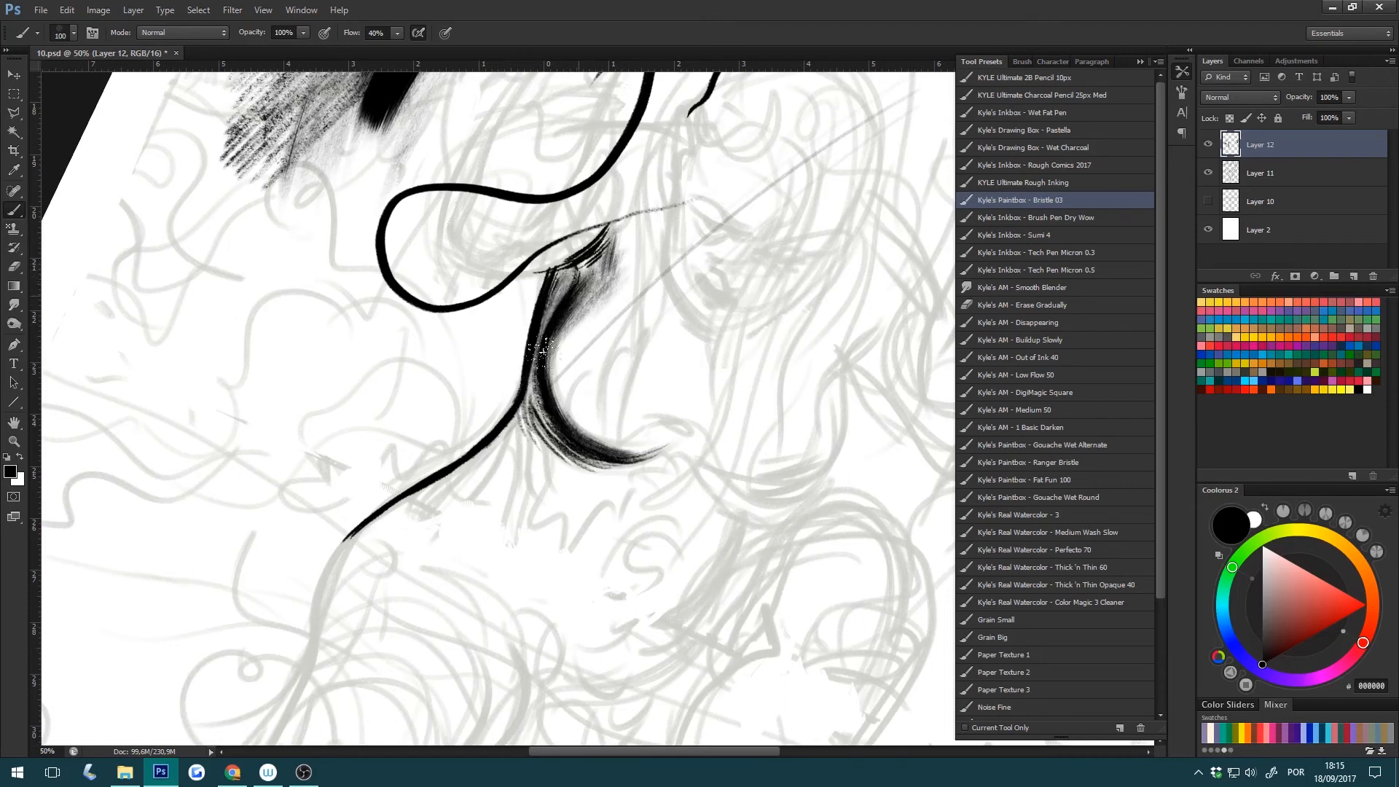
# Darken the armpit fold along its diagonal edge with Bristle 03 strokes, redoing the last one.
pyautogui.moveTo(583, 261); pyautogui.dragTo(548, 280)
pyautogui.moveTo(616, 215); pyautogui.dragTo(548, 270)
pyautogui.hotkey('ctrl', 'z')
pyautogui.moveTo(612, 210)
pyautogui.mouseDown()
pyautogui.moveTo(541, 268)
pyautogui.moveTo(577, 259)
pyautogui.moveTo(632, 205)
pyautogui.moveTo(546, 271)
pyautogui.mouseUp()
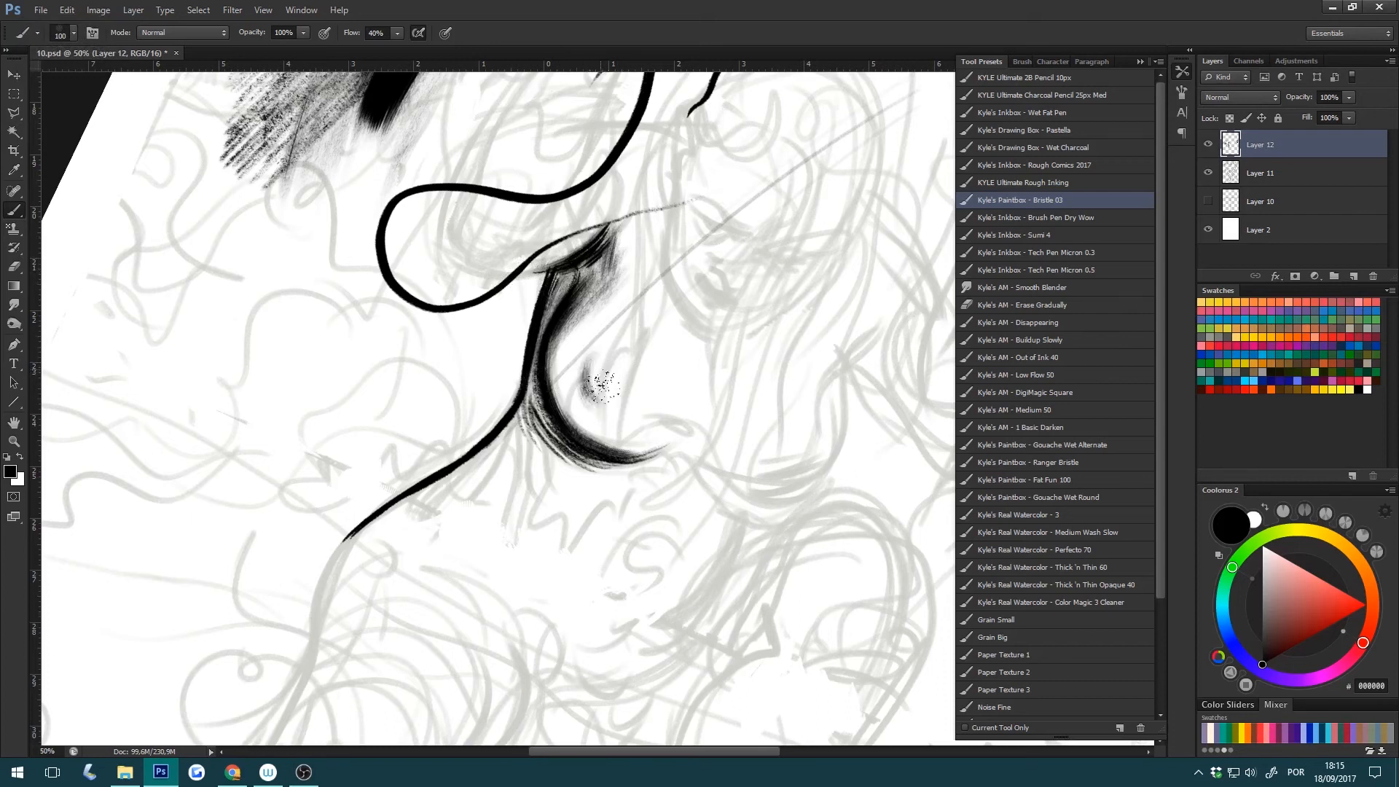
# Shade the small curved chest detail with Bristle 03 and refine it with "KYLE Ultimate 2B Pencil 10px".
pyautogui.moveTo(592, 358); pyautogui.dragTo(596, 401)
pyautogui.click(1069, 77)
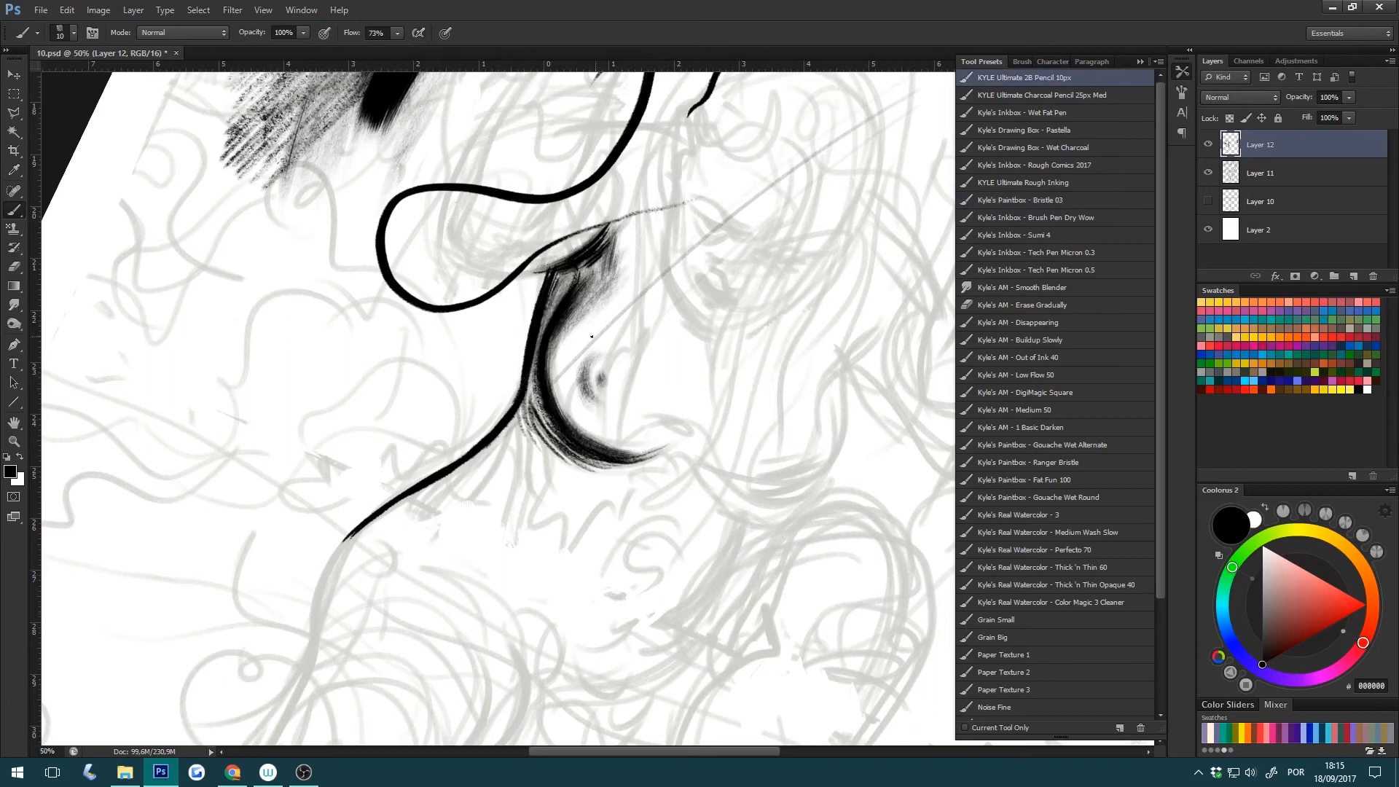
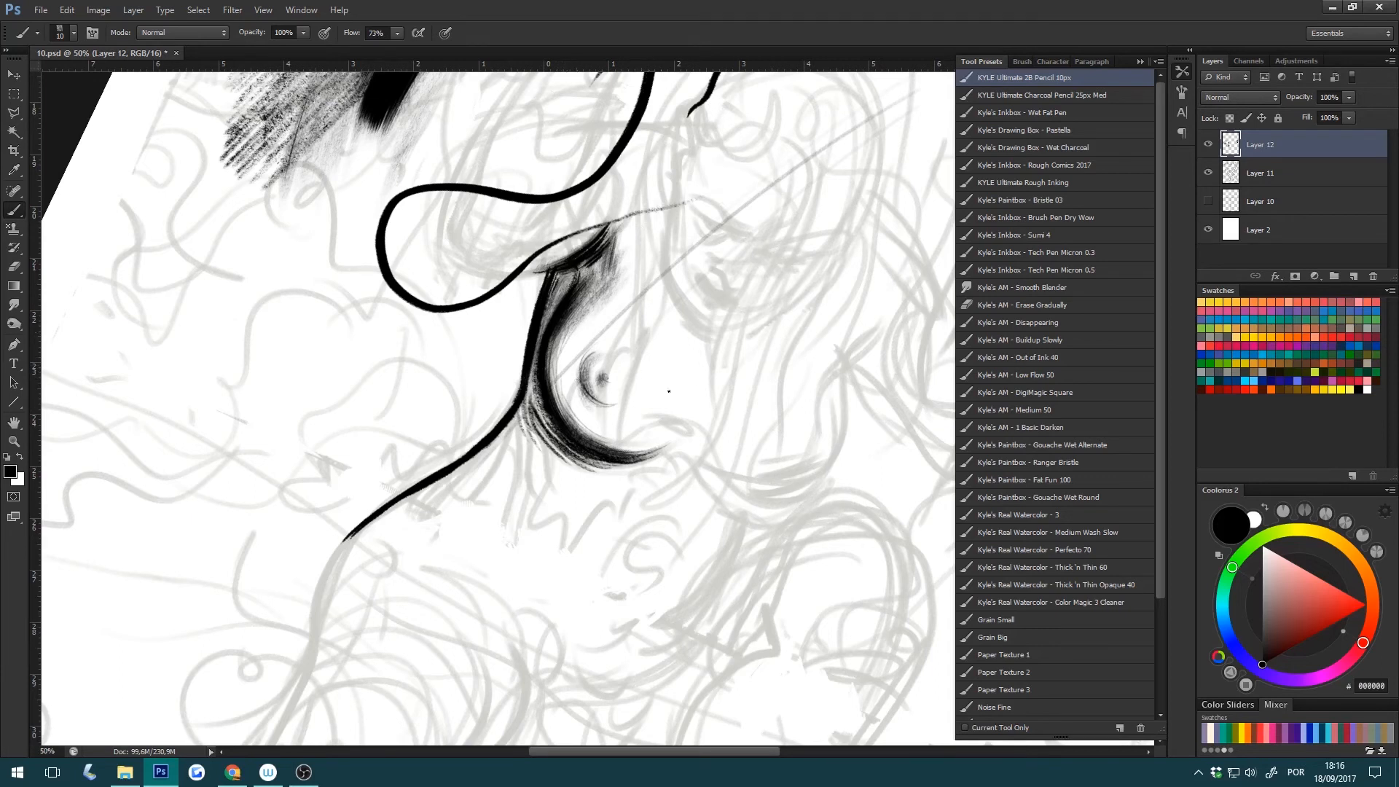
# Test "Kyle's Inkbox - Tech Pen Micron 0.3" at size 25 with short strokes on the eye and a long wavy line beside the figure.
pyautogui.press('r')
pyautogui.moveTo(699, 350); pyautogui.dragTo(644, 311)
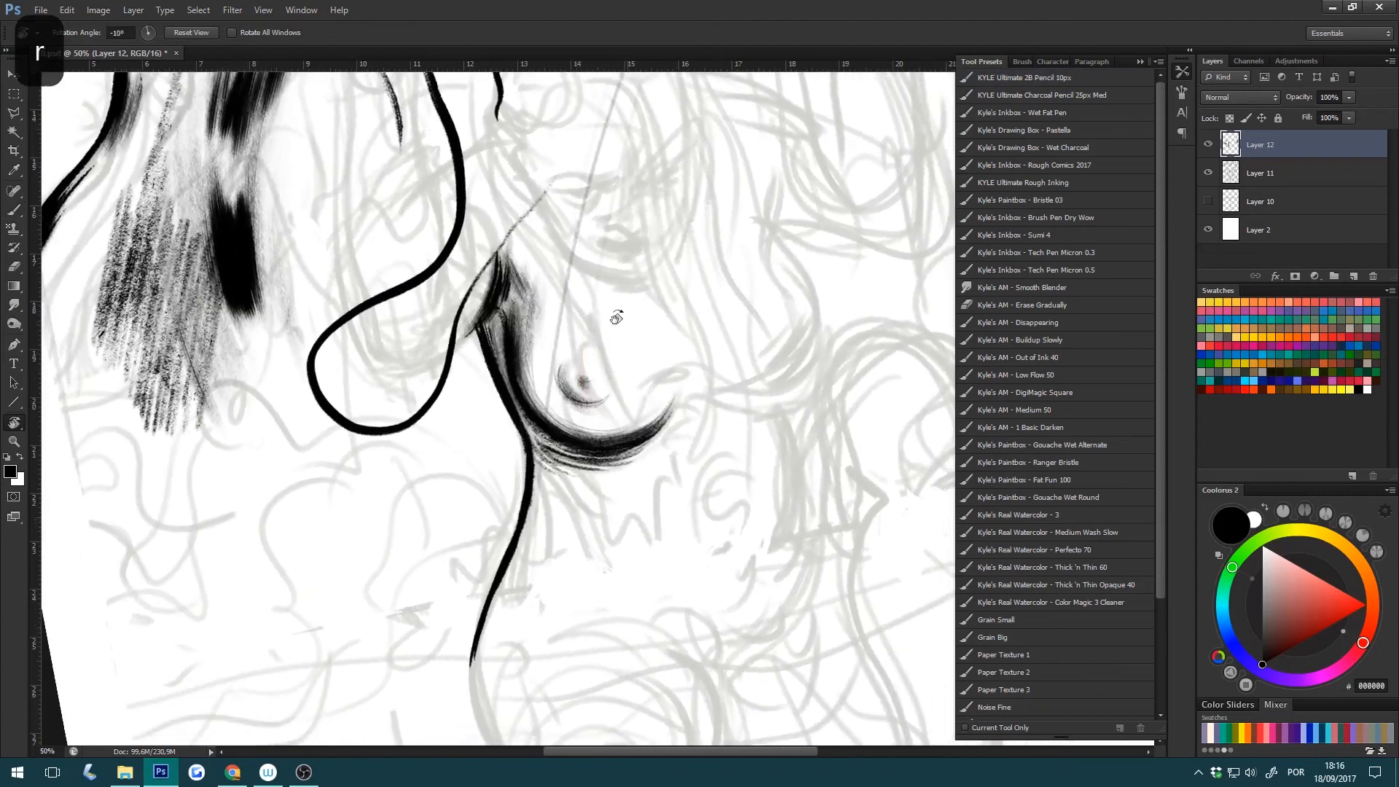
pyautogui.click(199, 36)
pyautogui.press('h')
pyautogui.moveTo(758, 500); pyautogui.dragTo(596, 665)
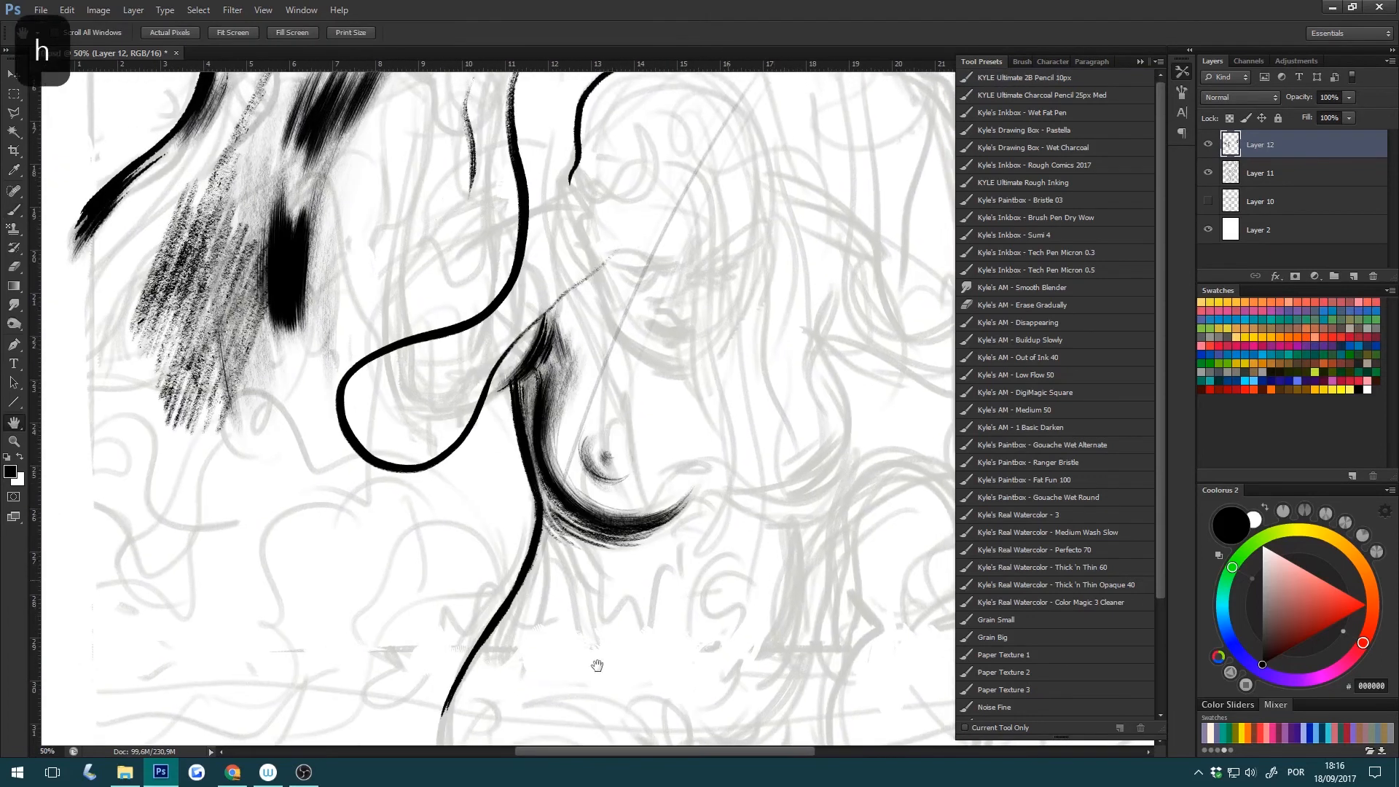
pyautogui.click(1077, 233)
pyautogui.click(1107, 251)
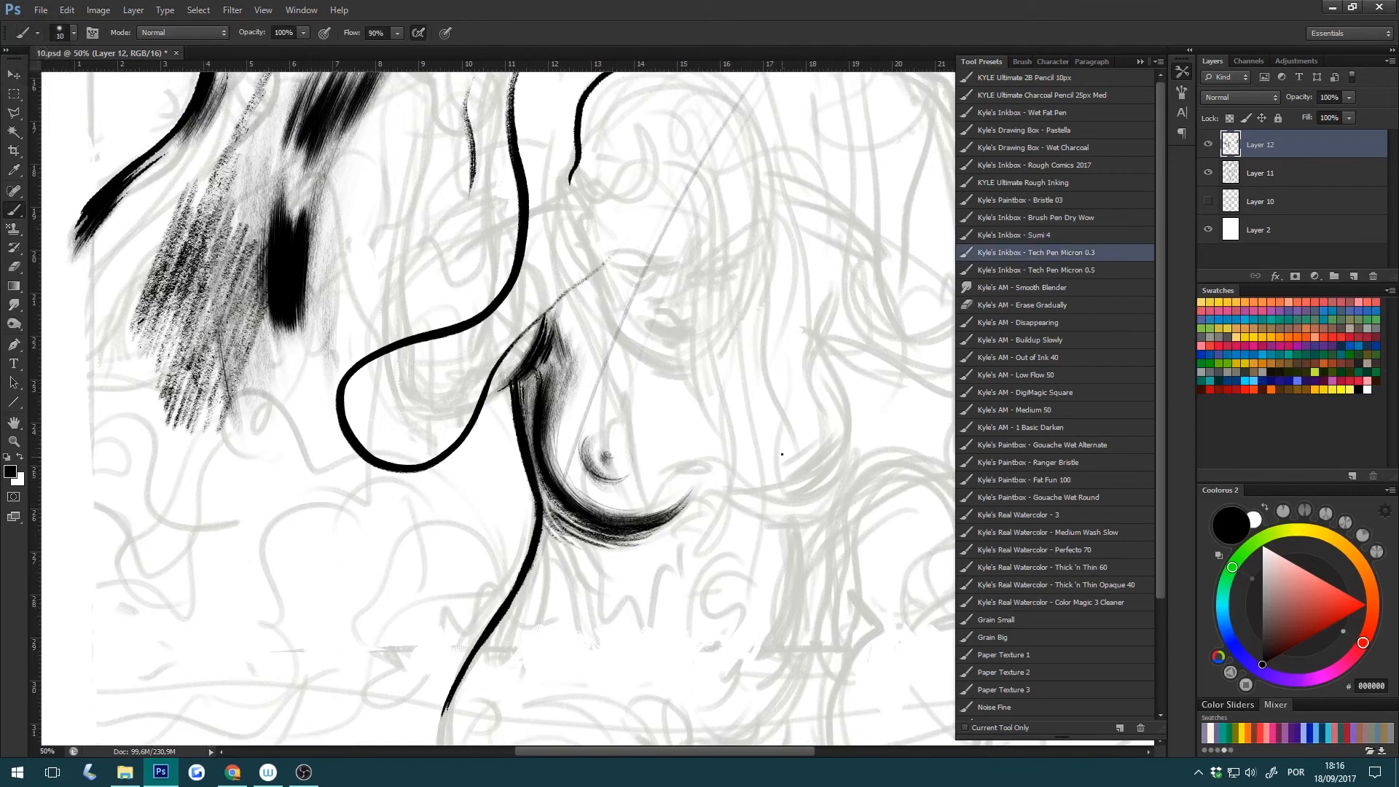
pyautogui.press(']')
pyautogui.moveTo(633, 255)
pyautogui.mouseDown()
pyautogui.moveTo(665, 268)
pyautogui.moveTo(695, 250)
pyautogui.mouseUp()
pyautogui.hotkey('ctrl', 'z')
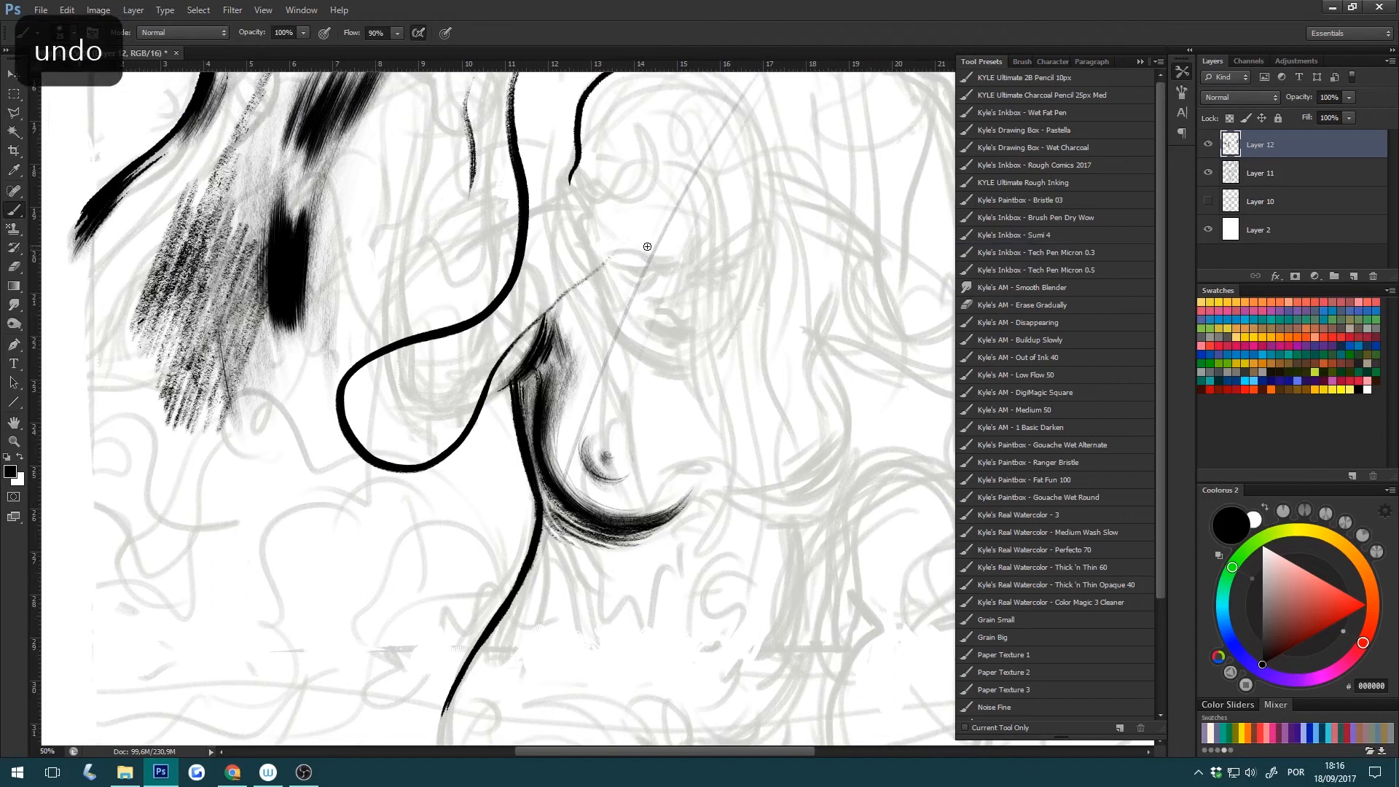
pyautogui.moveTo(650, 263); pyautogui.dragTo(665, 269)
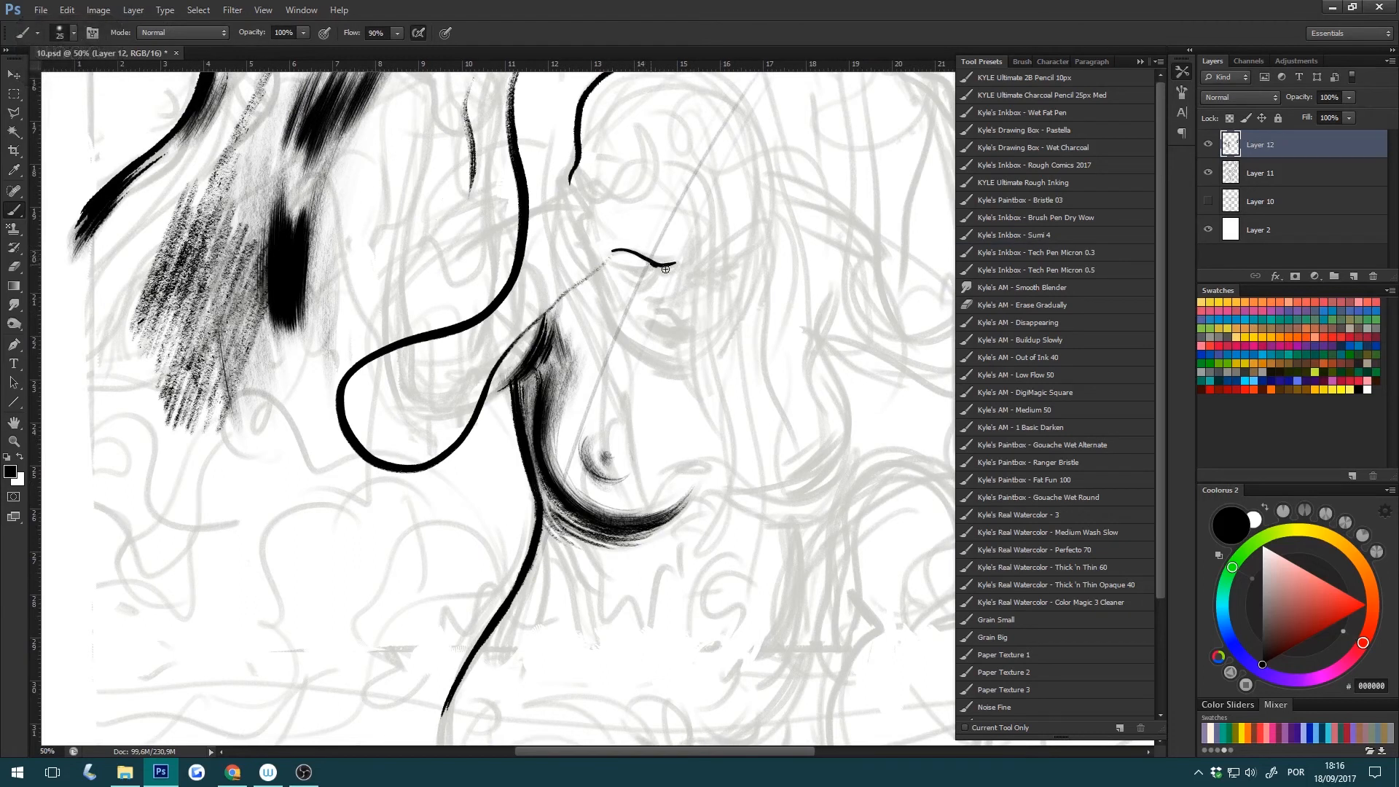
pyautogui.moveTo(766, 325); pyautogui.dragTo(758, 581)
# Test "Kyle's Inkbox - Tech Pen Micron 0.5" with a long wavy line beside the figure, and undo all the tech pen strokes.
pyautogui.click(1098, 270)
pyautogui.moveTo(796, 294); pyautogui.dragTo(816, 589)
pyautogui.hotkey('ctrl', 'alt', 'z')
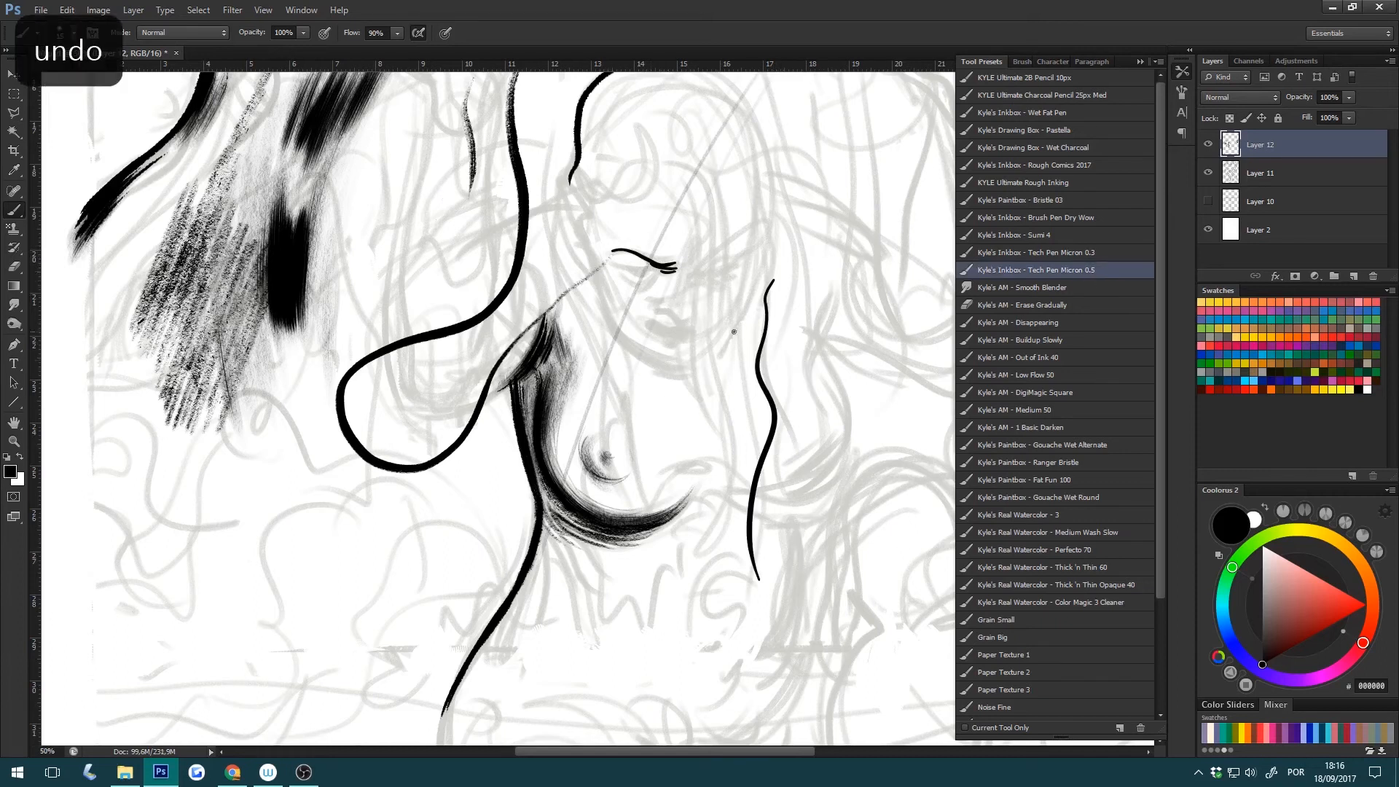
pyautogui.hotkey('ctrl', 'alt', 'z')
pyautogui.moveTo(630, 272)
pyautogui.mouseDown()
pyautogui.moveTo(646, 274)
pyautogui.moveTo(630, 272)
pyautogui.mouseUp()
pyautogui.hotkey('ctrl', 'alt', 'z')
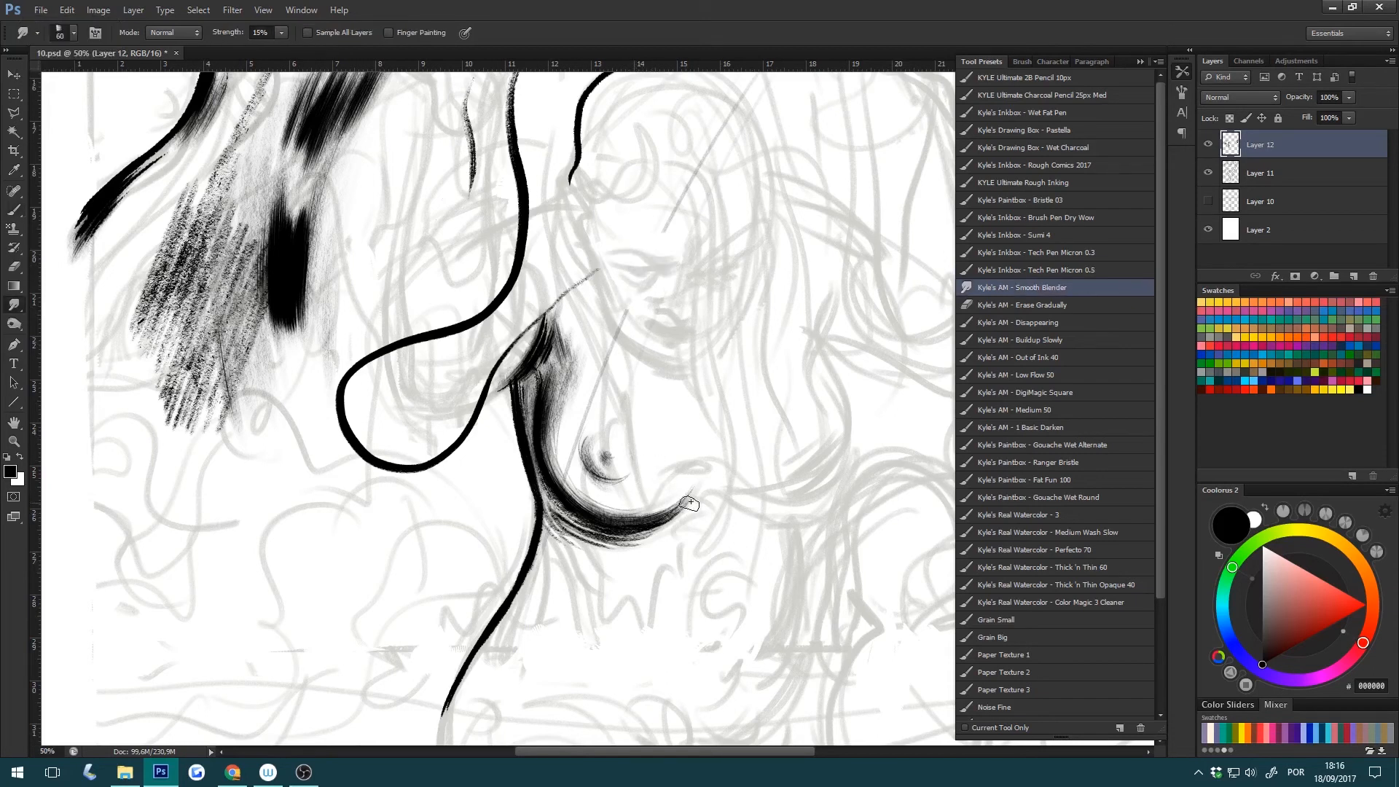
# Try "Kyle's AM - Smooth Blender" on the black brush marks beside the figure and undo the smudging.
pyautogui.press('h')
pyautogui.moveTo(637, 559)
pyautogui.mouseDown()
pyautogui.moveTo(594, 612)
pyautogui.moveTo(673, 637)
pyautogui.moveTo(688, 518)
pyautogui.moveTo(567, 519)
pyautogui.moveTo(620, 518)
pyautogui.mouseUp()
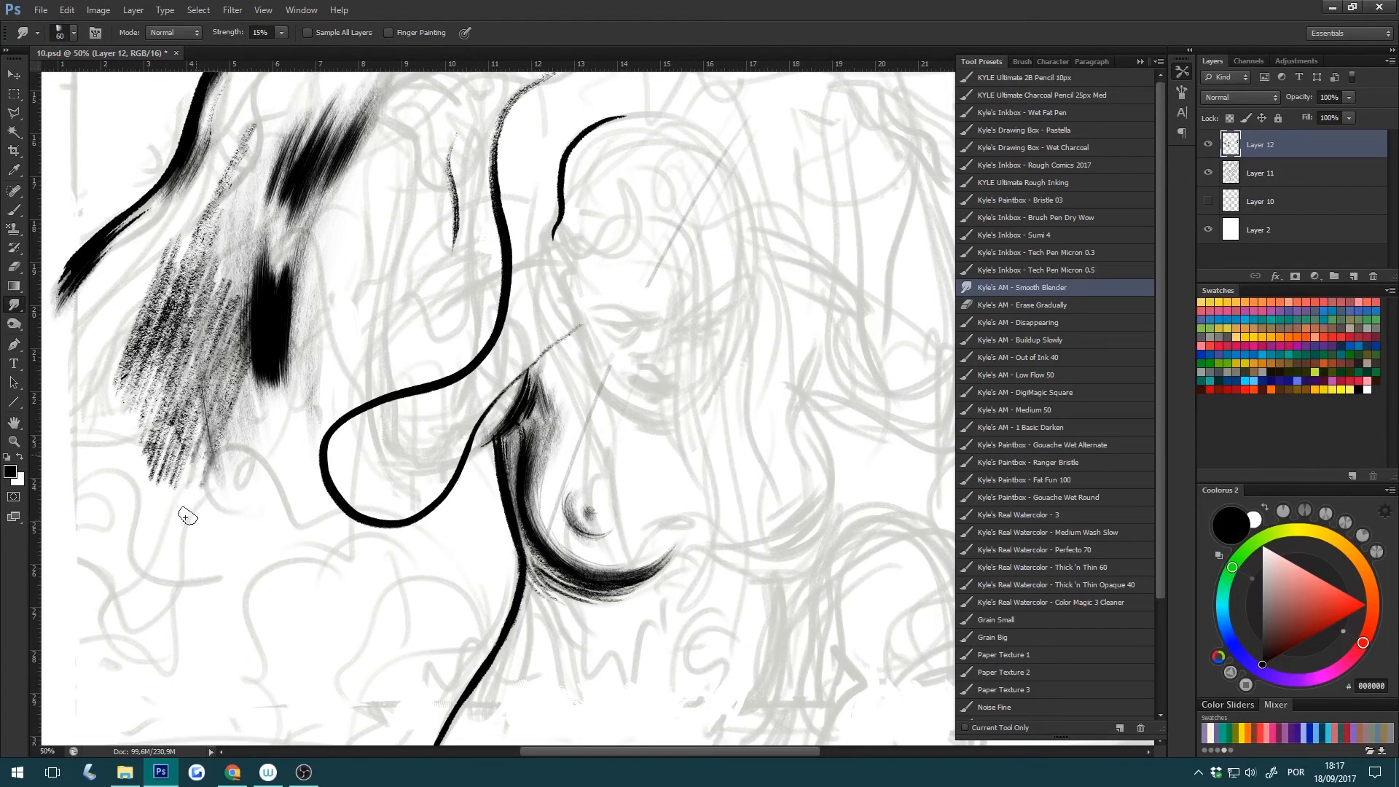
pyautogui.moveTo(101, 239)
pyautogui.mouseDown()
pyautogui.moveTo(56, 316)
pyautogui.moveTo(109, 260)
pyautogui.moveTo(57, 323)
pyautogui.moveTo(89, 276)
pyautogui.moveTo(53, 290)
pyautogui.mouseUp()
pyautogui.hotkey('ctrl', 'z')
pyautogui.press('h')
pyautogui.moveTo(783, 593); pyautogui.dragTo(653, 611)
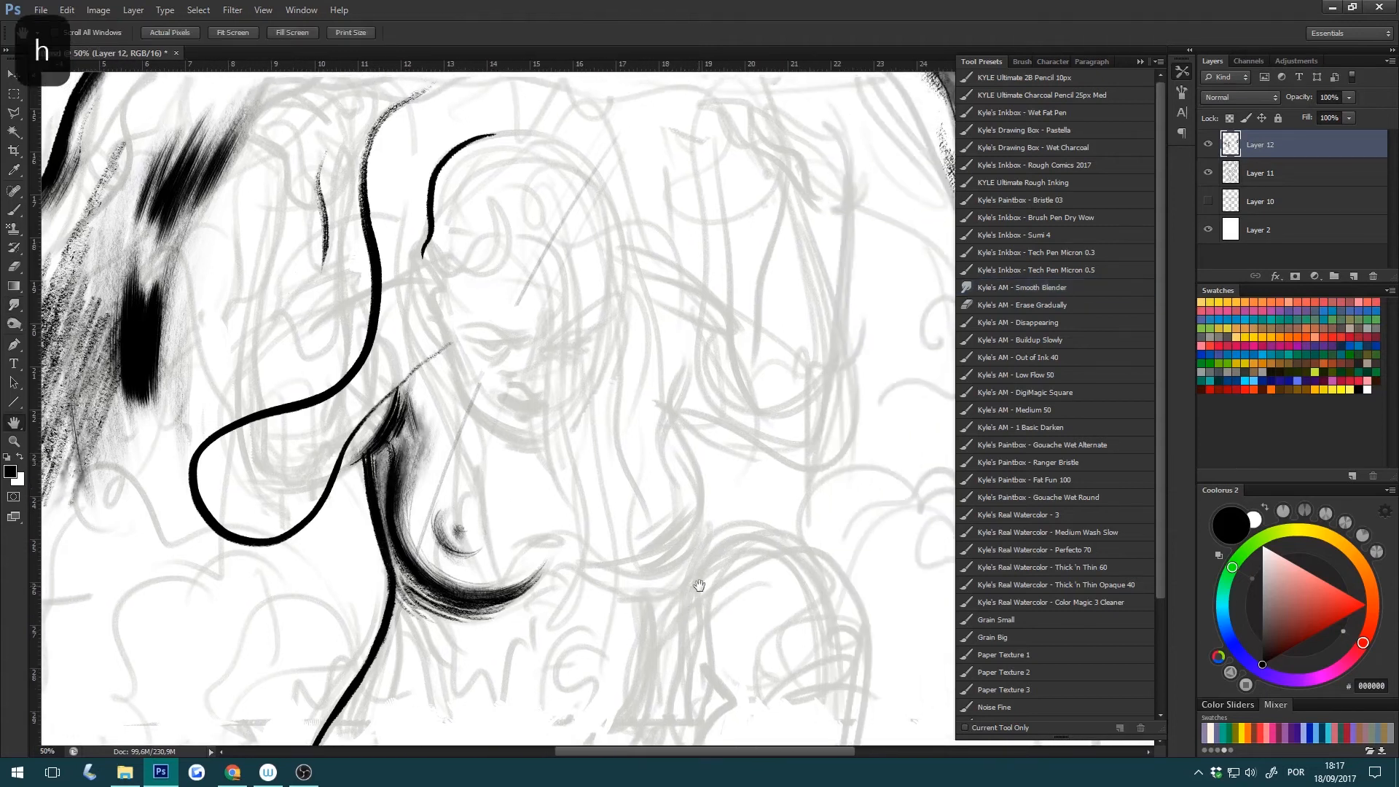
pyautogui.hotkey('ctrl', 'z')
# Choose a light blue and paint a tall patch beside the figure with "Kyle's AM - Low Flow 50".
pyautogui.press('b')
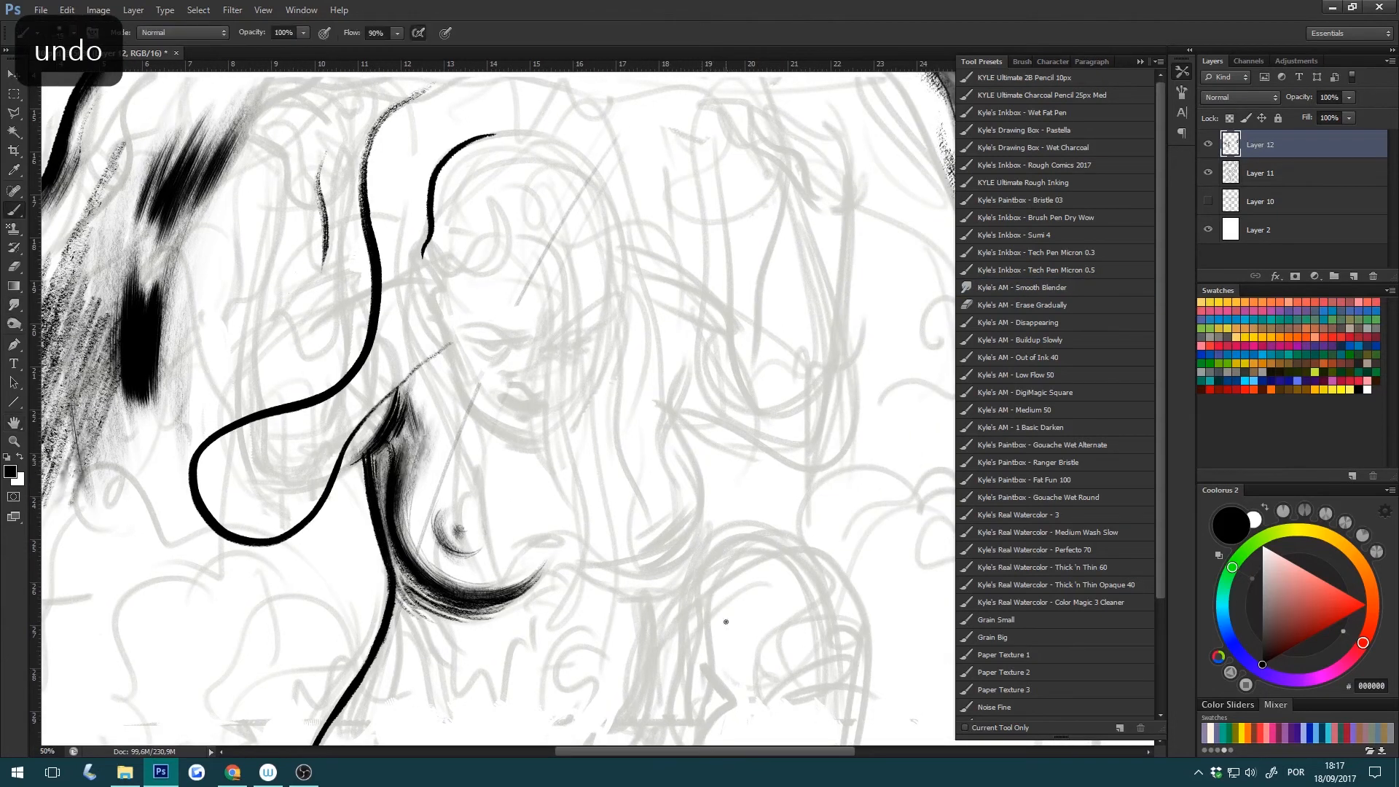
pyautogui.click(1296, 602)
pyautogui.click(1315, 732)
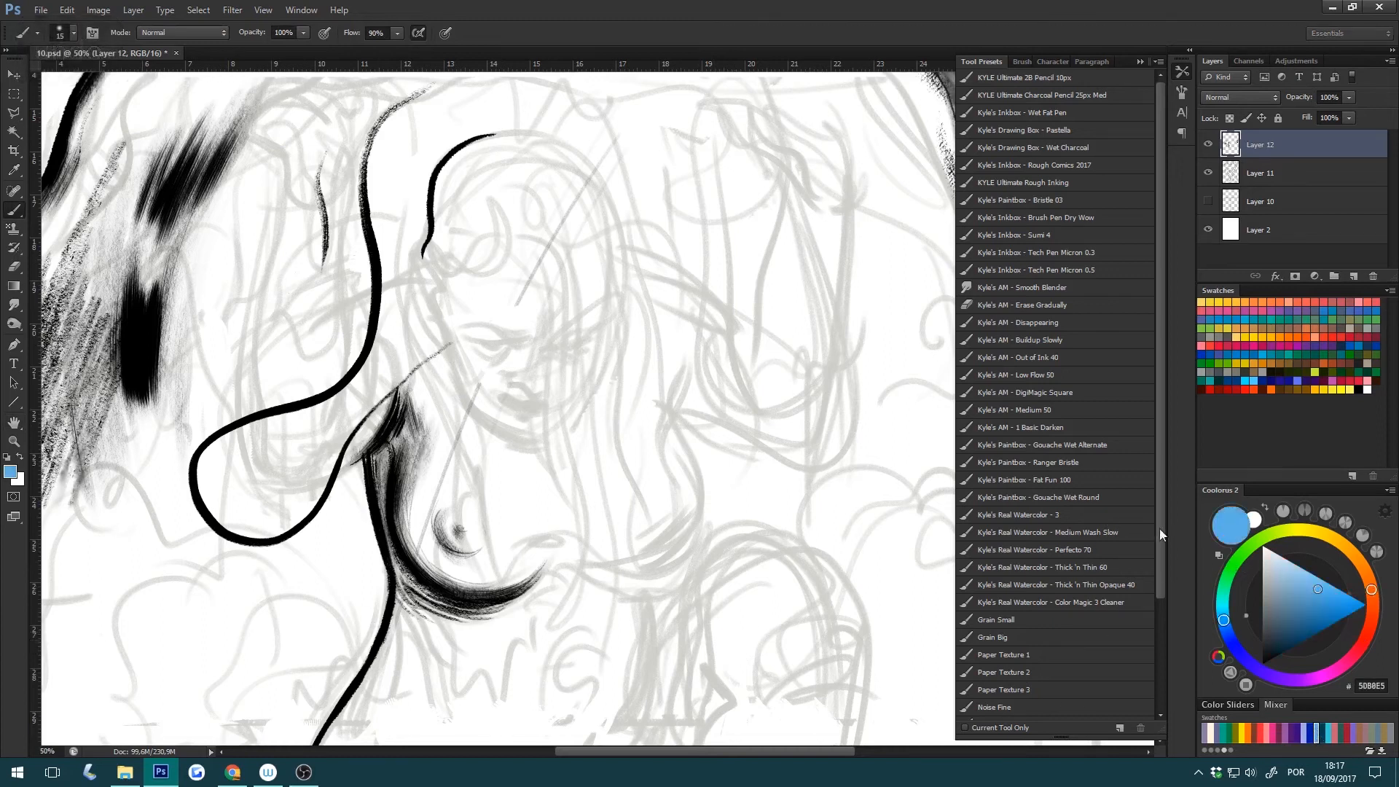
pyautogui.click(1061, 375)
pyautogui.moveTo(684, 289)
pyautogui.mouseDown()
pyautogui.moveTo(669, 410)
pyautogui.moveTo(709, 301)
pyautogui.moveTo(709, 351)
pyautogui.moveTo(749, 273)
pyautogui.moveTo(747, 317)
pyautogui.moveTo(709, 371)
pyautogui.moveTo(701, 337)
pyautogui.moveTo(664, 458)
pyautogui.mouseUp()
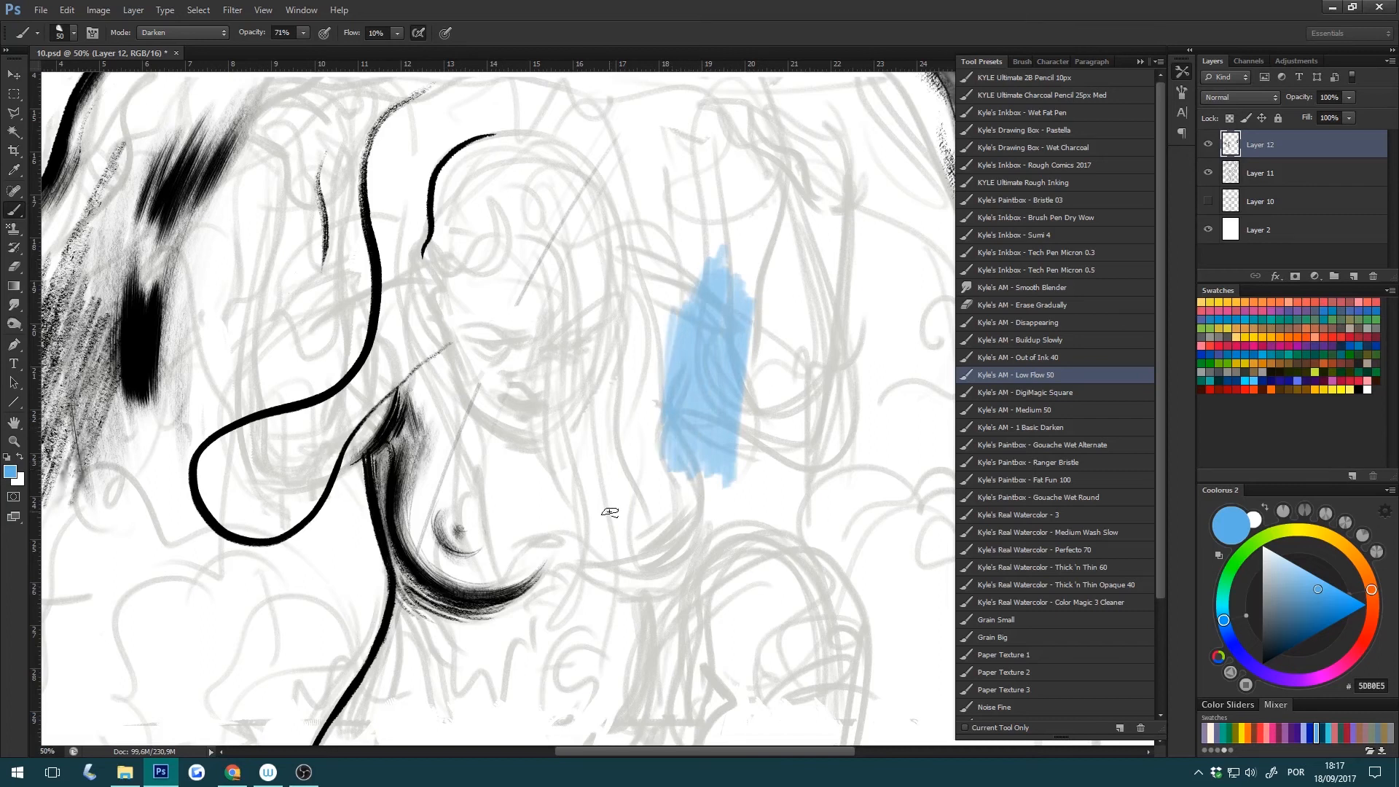
# Choose a teal swatch and paint over the upper part of the light blue patch with layered strokes.
pyautogui.click(1287, 347)
pyautogui.moveTo(721, 241)
pyautogui.mouseDown()
pyautogui.moveTo(673, 397)
pyautogui.moveTo(700, 396)
pyautogui.moveTo(737, 310)
pyautogui.mouseUp()
pyautogui.moveTo(749, 289)
pyautogui.mouseDown()
pyautogui.moveTo(734, 246)
pyautogui.moveTo(702, 326)
pyautogui.moveTo(708, 288)
pyautogui.moveTo(699, 379)
pyautogui.moveTo(744, 289)
pyautogui.moveTo(691, 339)
pyautogui.mouseUp()
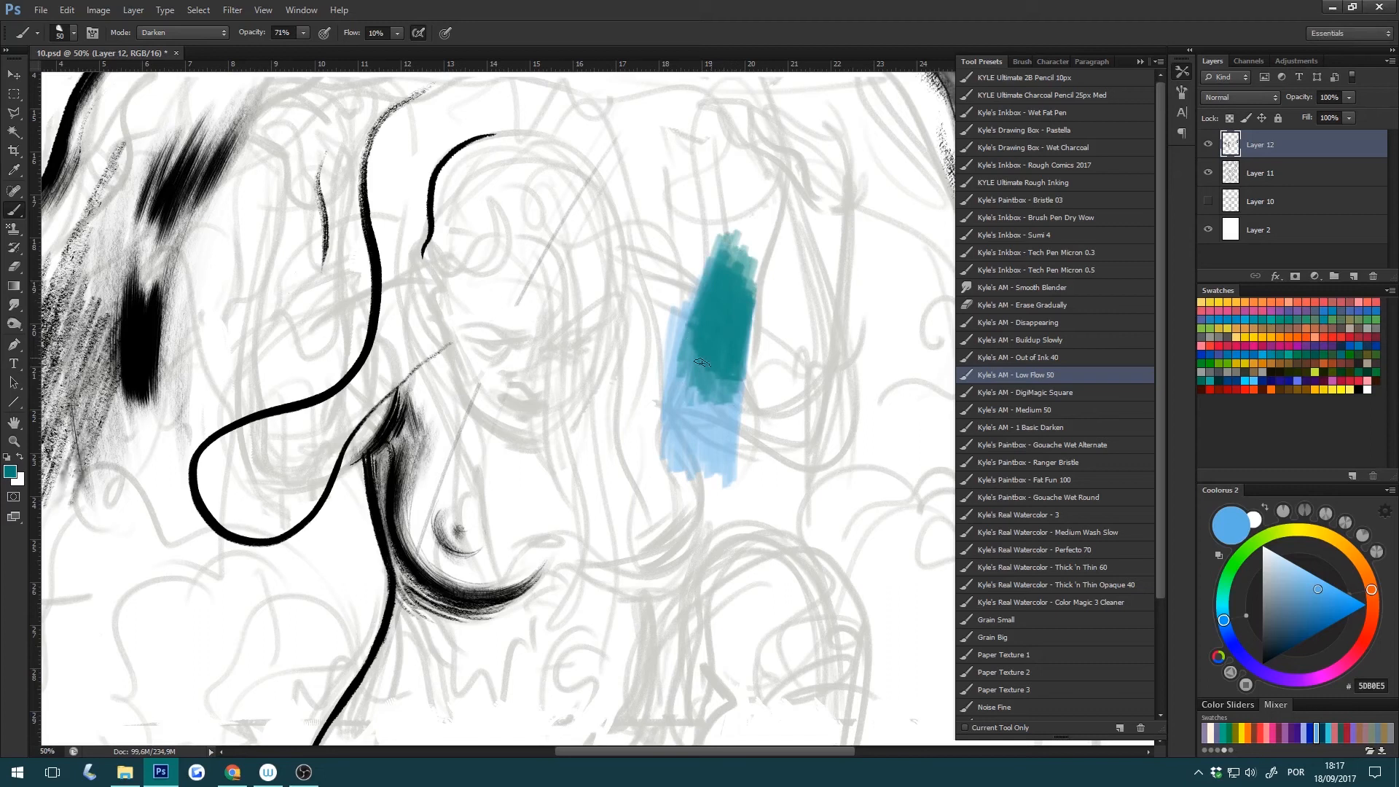
# Blend the border between teal and blue with "Kyle's AM - Smooth Blender", and hide the sketch on Layer 11.
pyautogui.click(1041, 287)
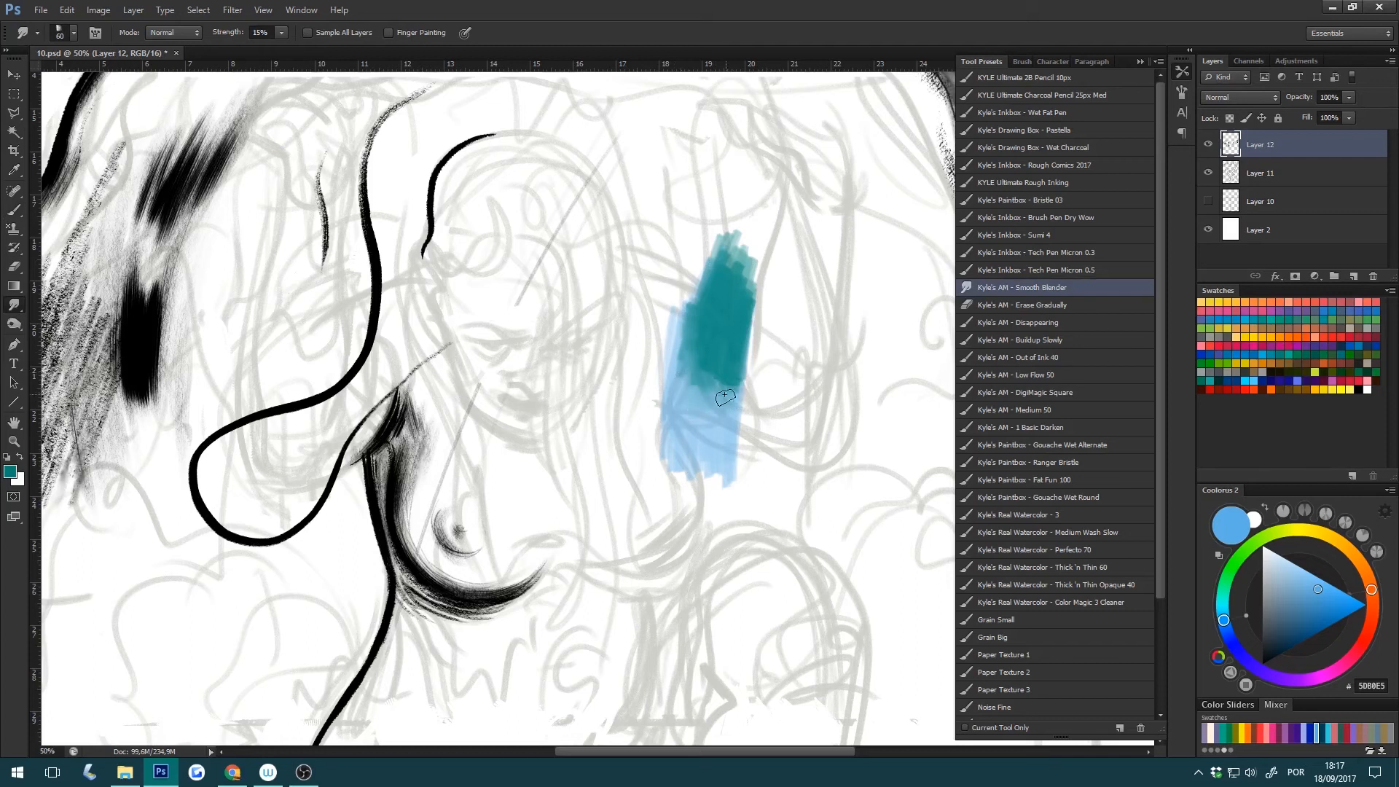
pyautogui.moveTo(719, 408); pyautogui.dragTo(732, 357)
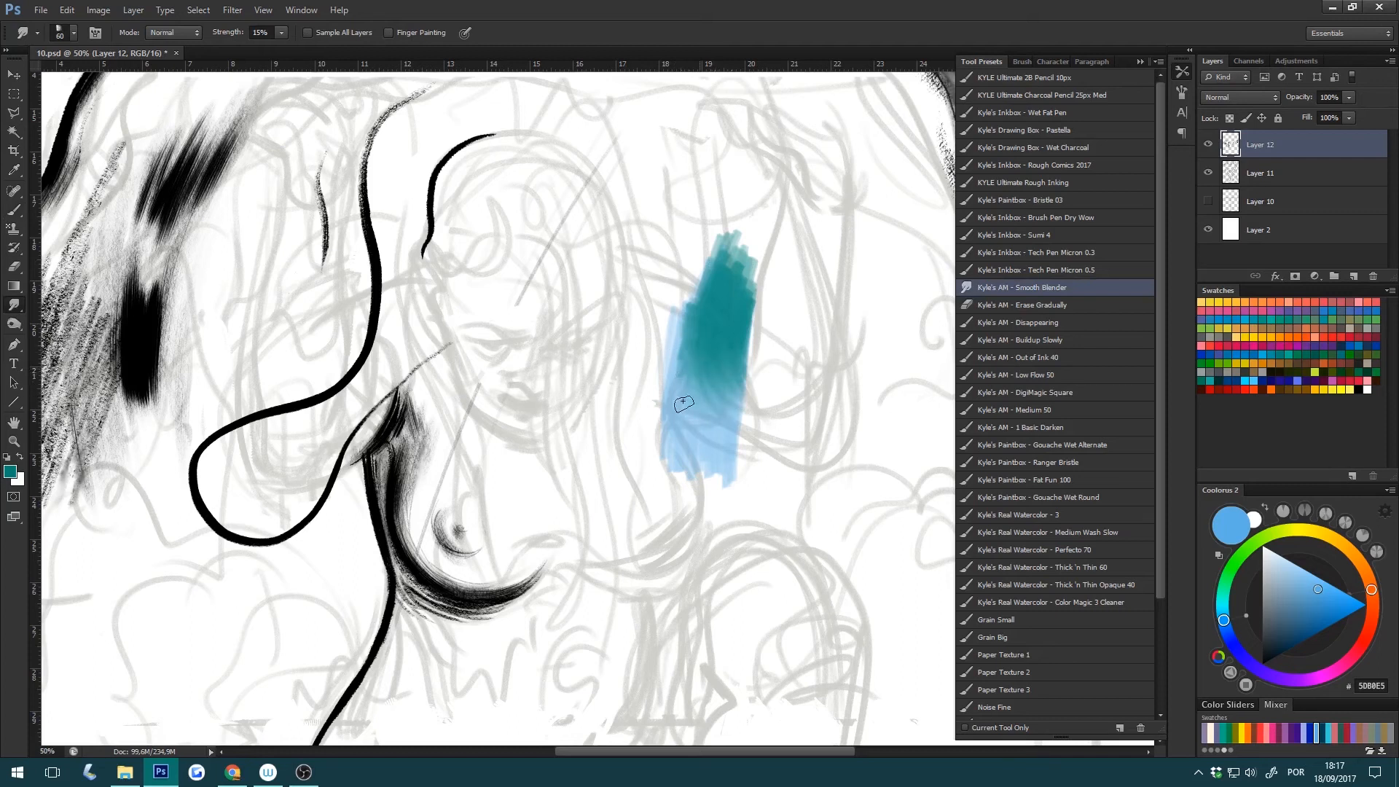
pyautogui.click(1208, 175)
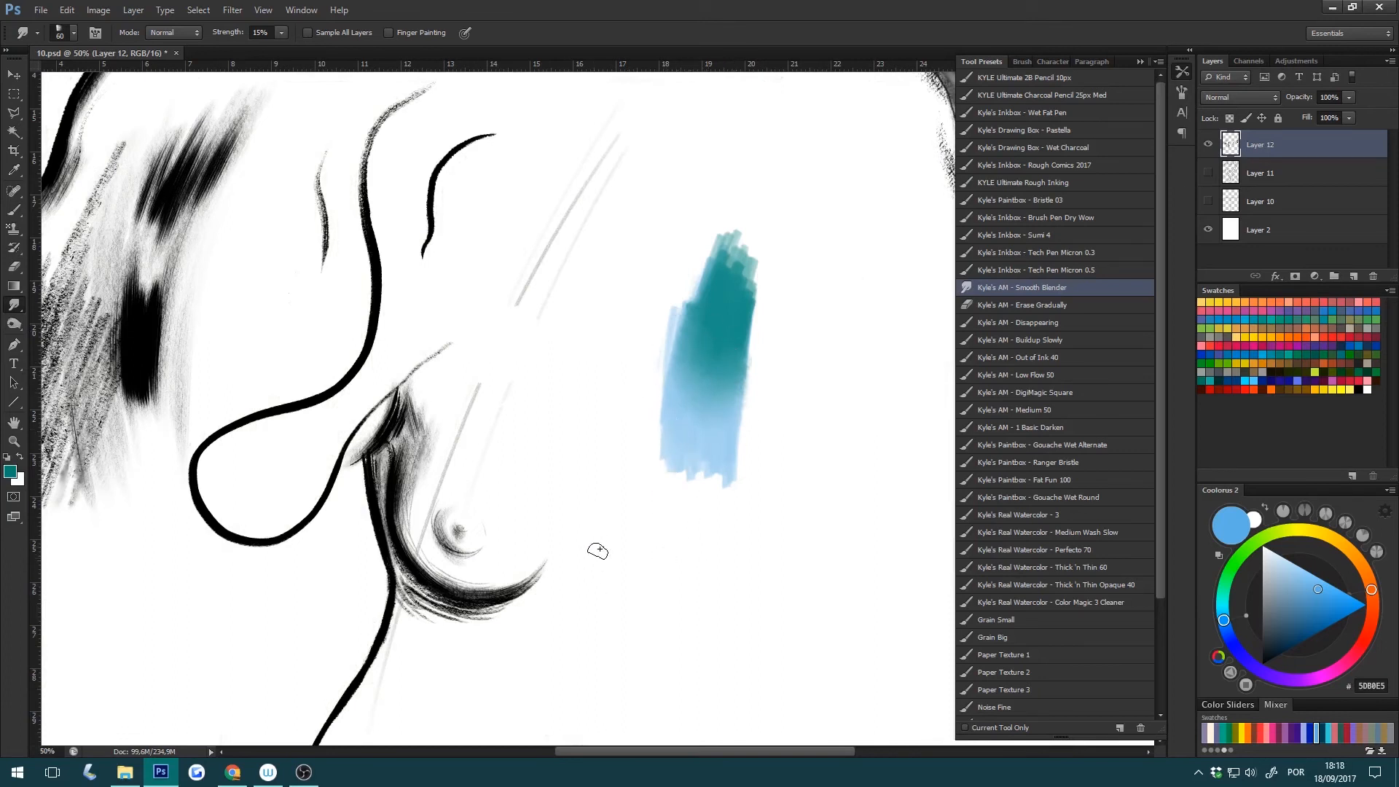
# Show the sketch on Layer 11 and erase the blended teal and blue patch beside the figure with an enlarged eraser.
pyautogui.press('b')
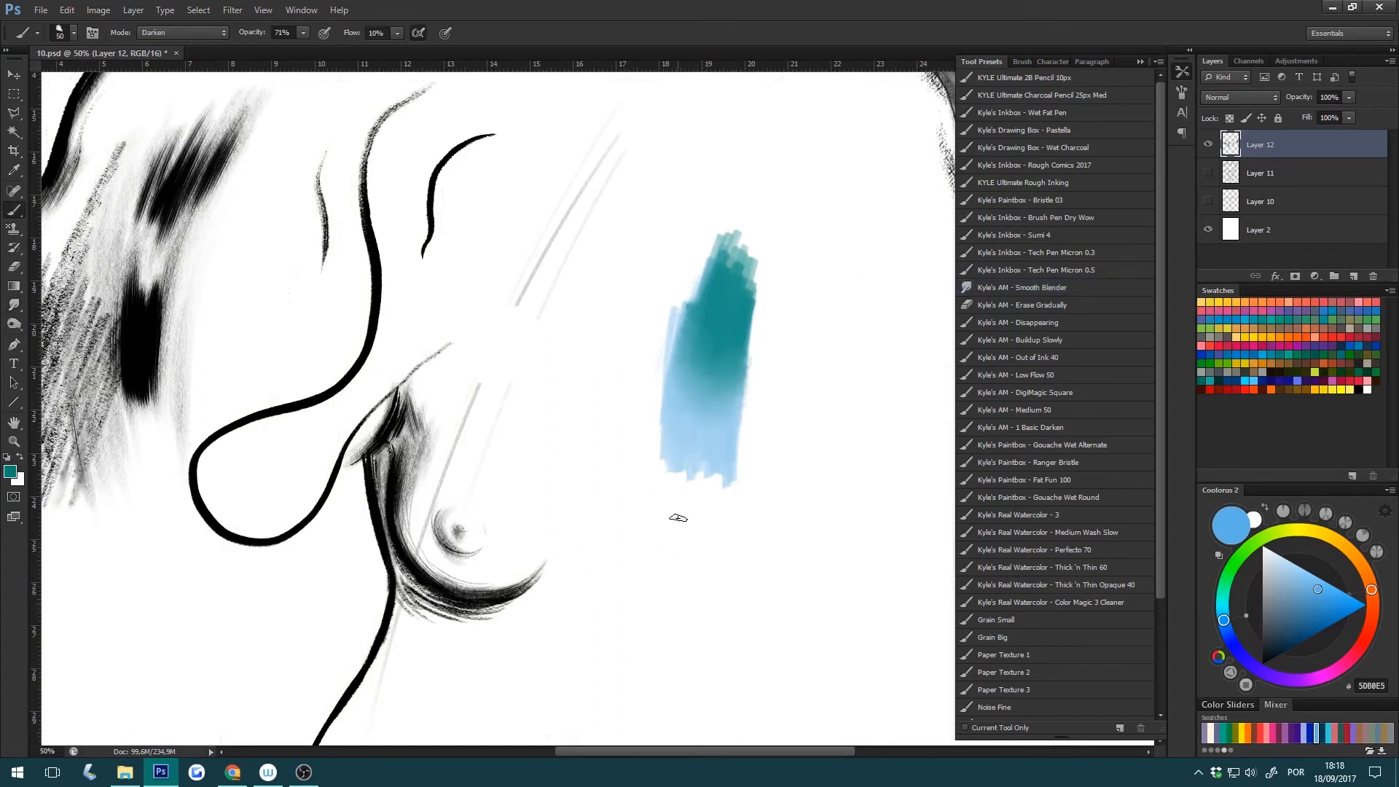
pyautogui.click(1207, 172)
pyautogui.rightClick(783, 504)
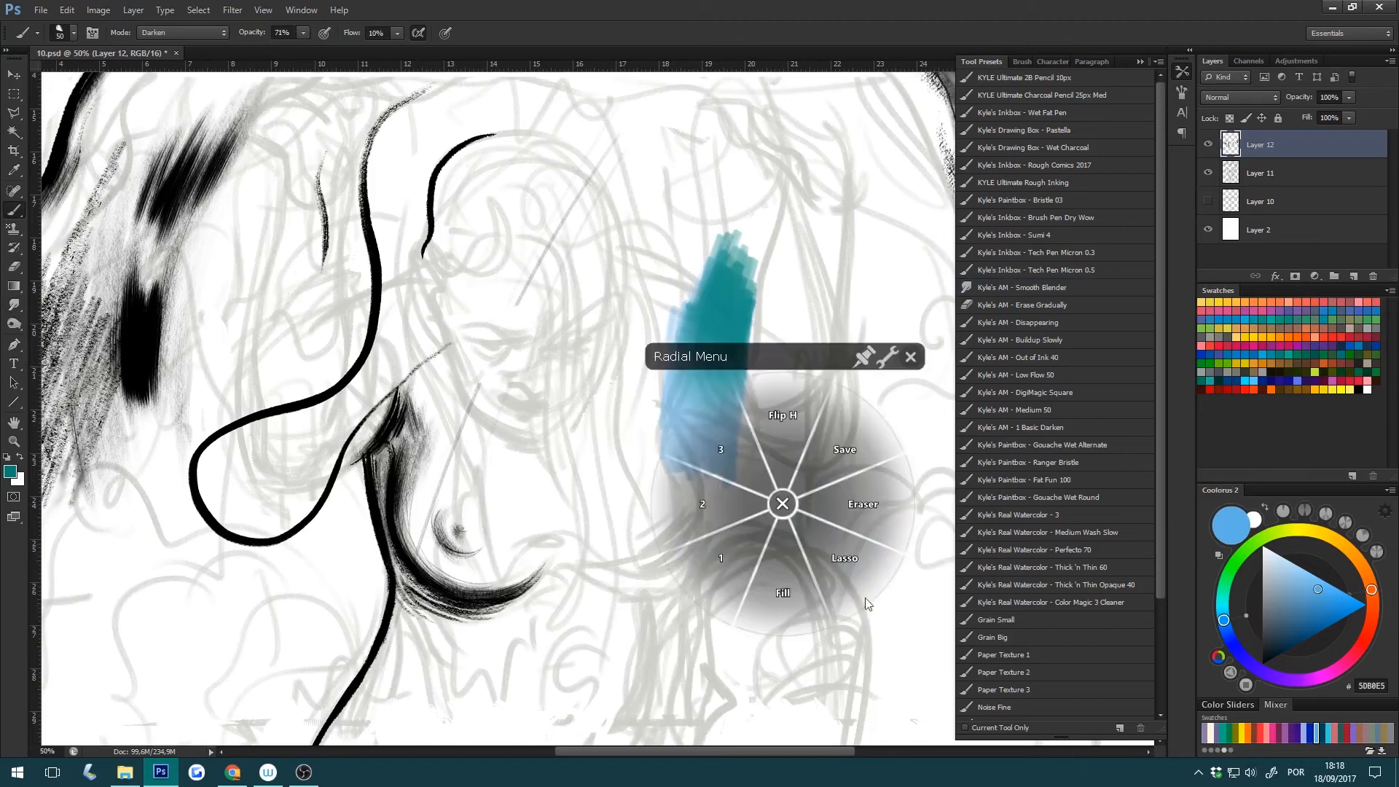
pyautogui.click(881, 506)
pyautogui.press(']')
pyautogui.press(']')
pyautogui.moveTo(684, 318)
pyautogui.mouseDown()
pyautogui.moveTo(673, 391)
pyautogui.moveTo(660, 370)
pyautogui.moveTo(642, 486)
pyautogui.moveTo(713, 519)
pyautogui.moveTo(730, 351)
pyautogui.moveTo(734, 468)
pyautogui.mouseUp()
# Partly erase the solid black brush mark left of the figure with "Kyle's AM - Erase Gradually" at a smaller brush size, undoing one pass.
pyautogui.click(1084, 303)
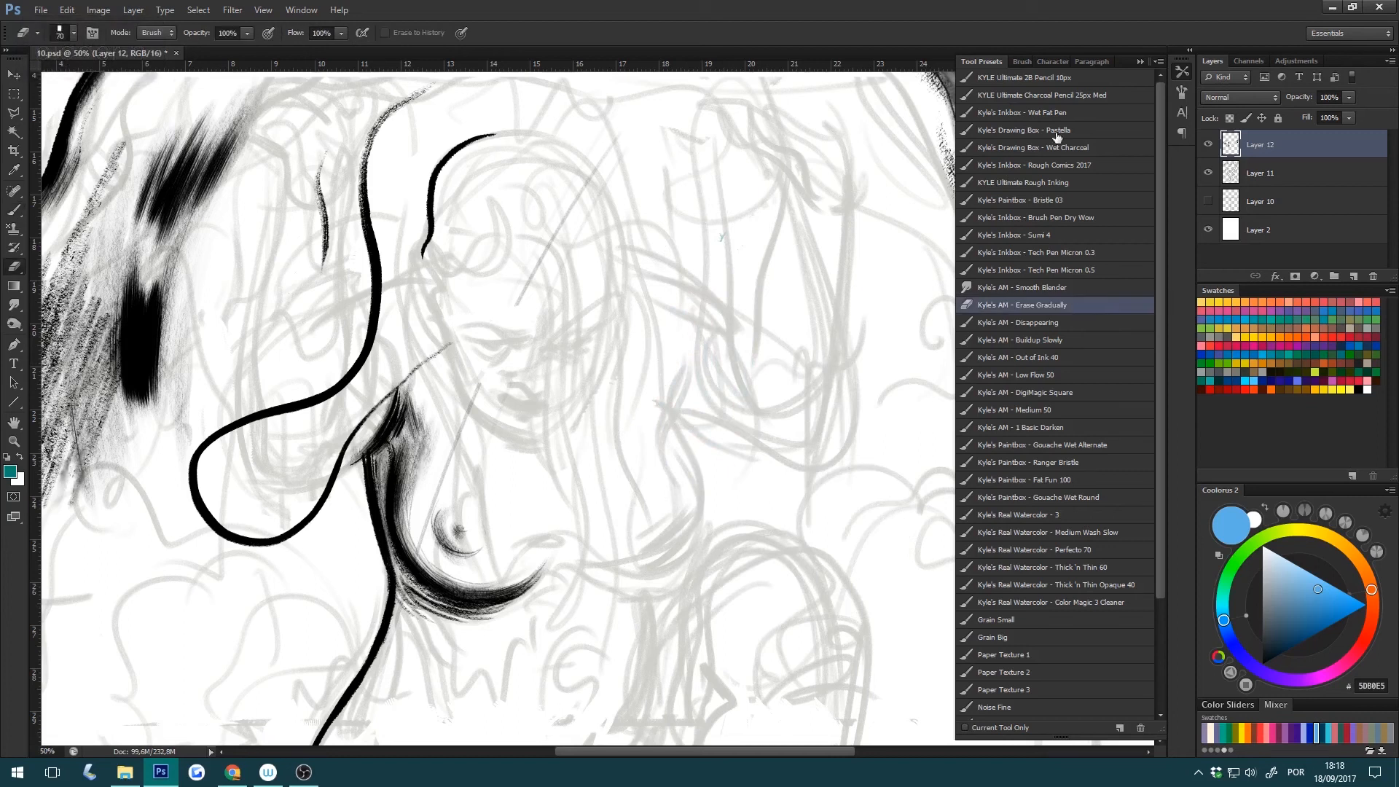
pyautogui.press('h')
pyautogui.moveTo(363, 388); pyautogui.dragTo(501, 415)
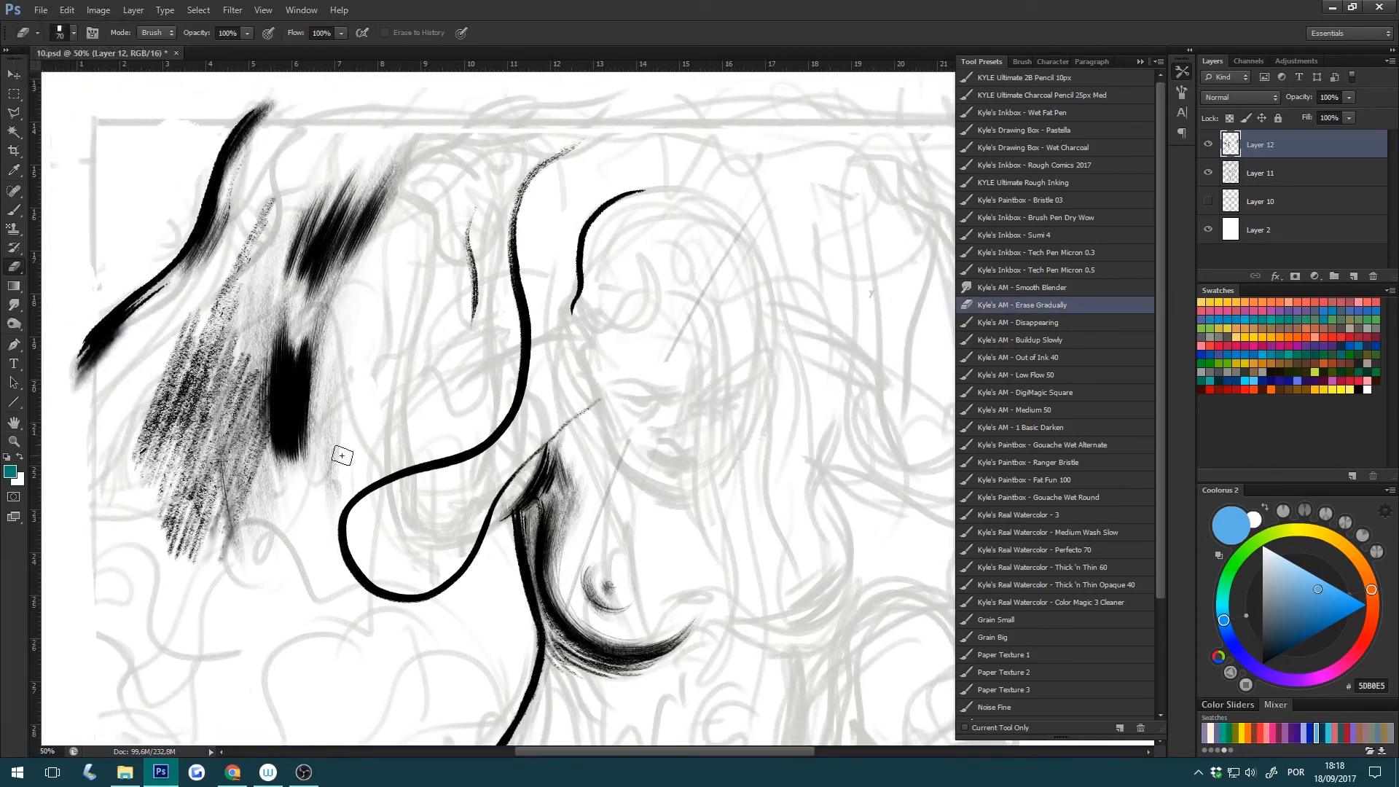
pyautogui.press('[')
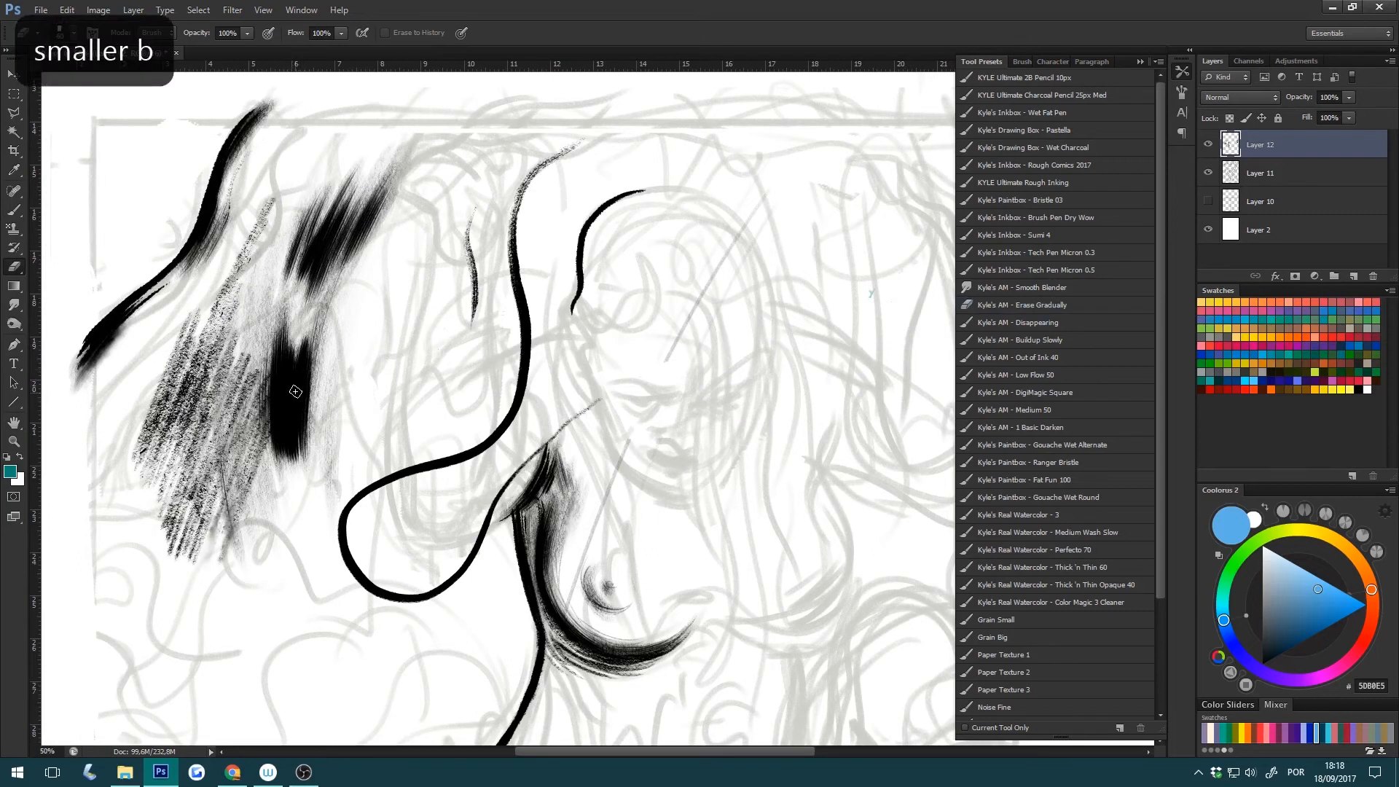
pyautogui.moveTo(292, 398); pyautogui.dragTo(293, 440)
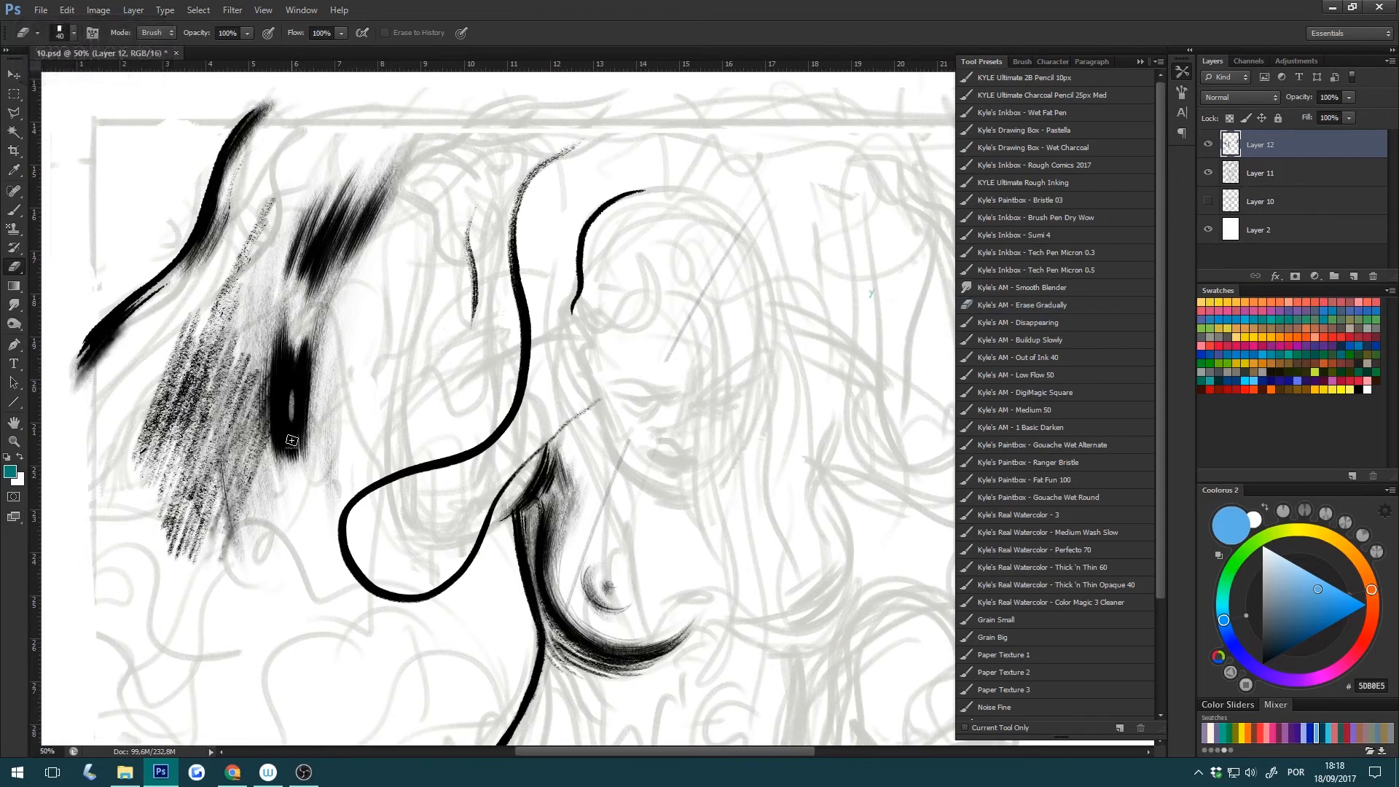
pyautogui.hotkey('ctrl', 'z')
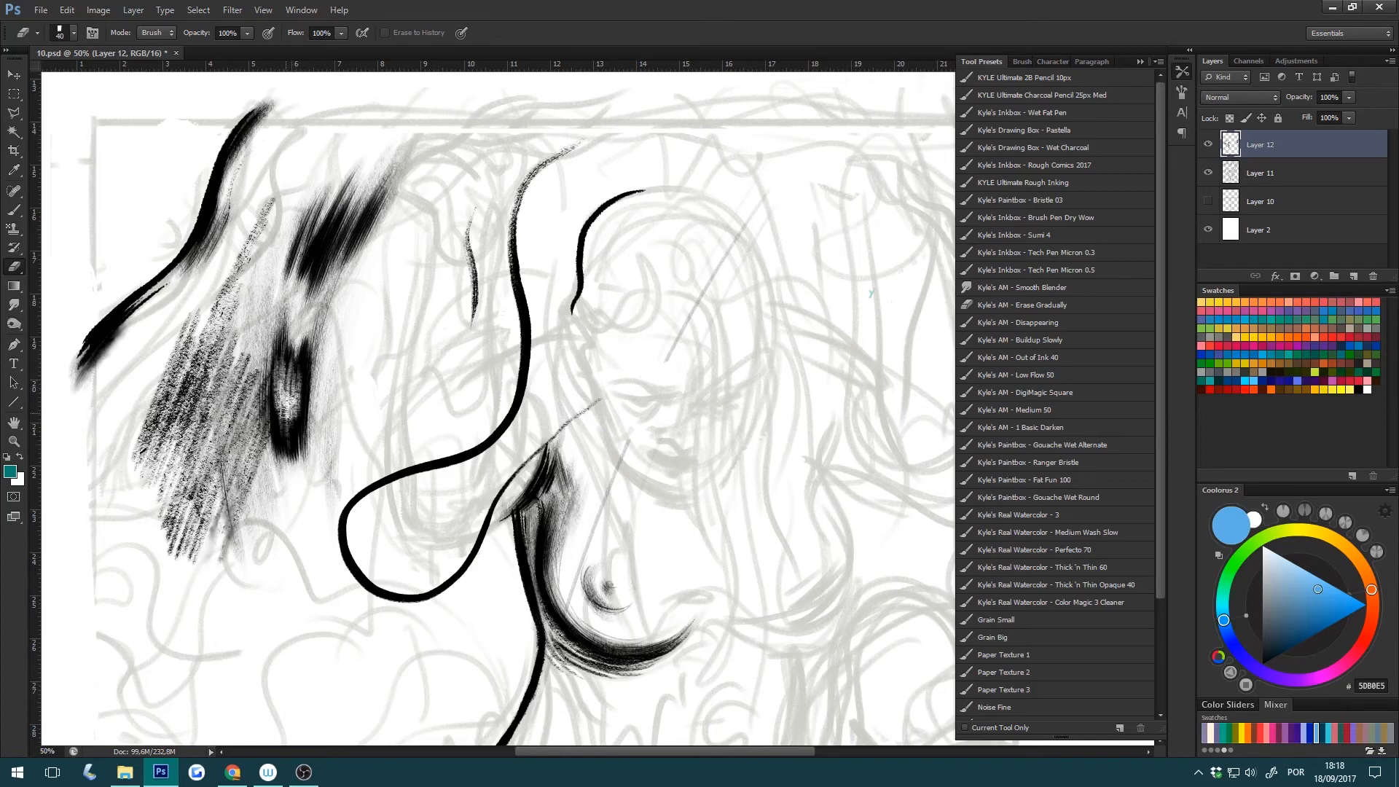
pyautogui.moveTo(266, 387); pyautogui.dragTo(270, 335)
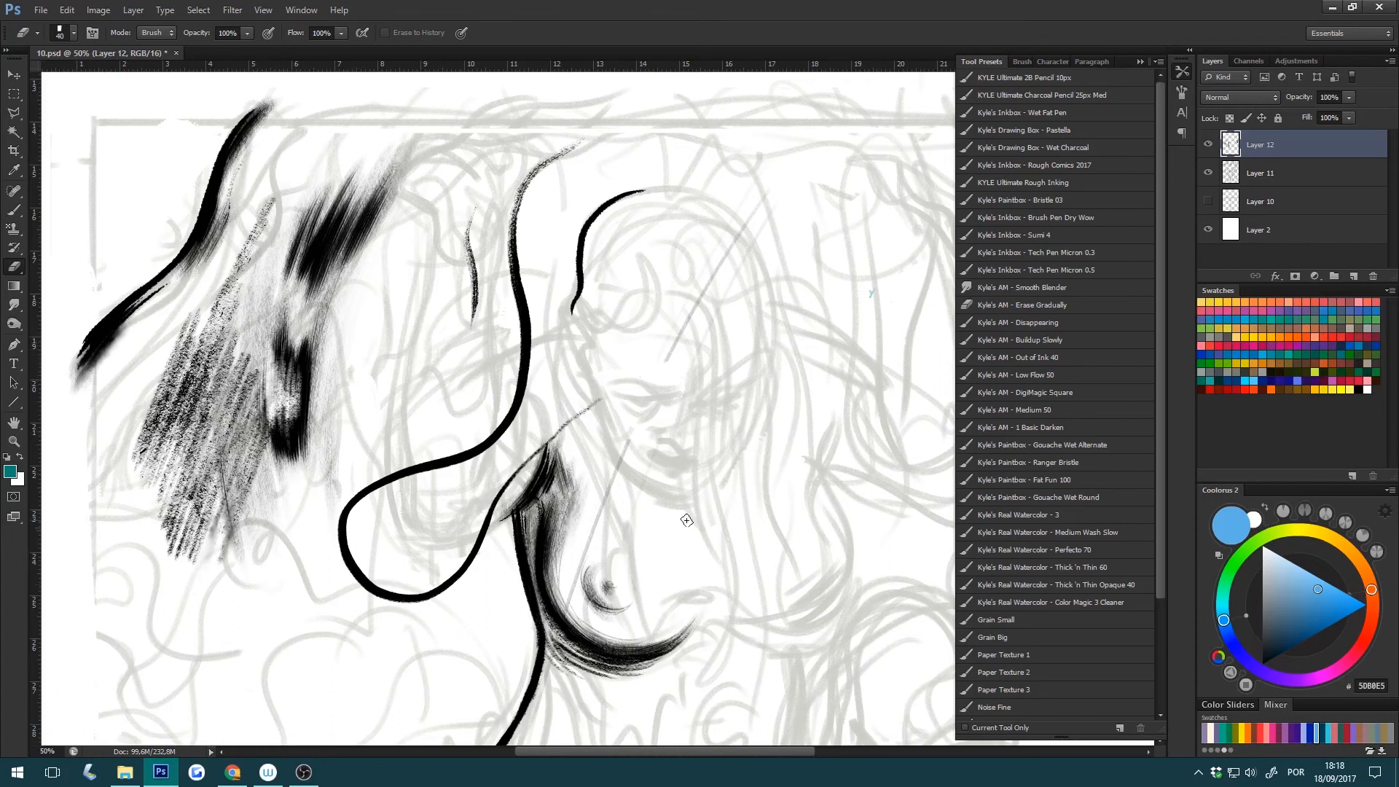
# Choose "Kyle's AM - Disappearing" with teal as the colour and paint a zigzag test stroke beside the figure.
pyautogui.press('h')
pyautogui.moveTo(672, 499); pyautogui.dragTo(645, 460)
pyautogui.click(1090, 316)
pyautogui.click(1045, 306)
pyautogui.click(1074, 324)
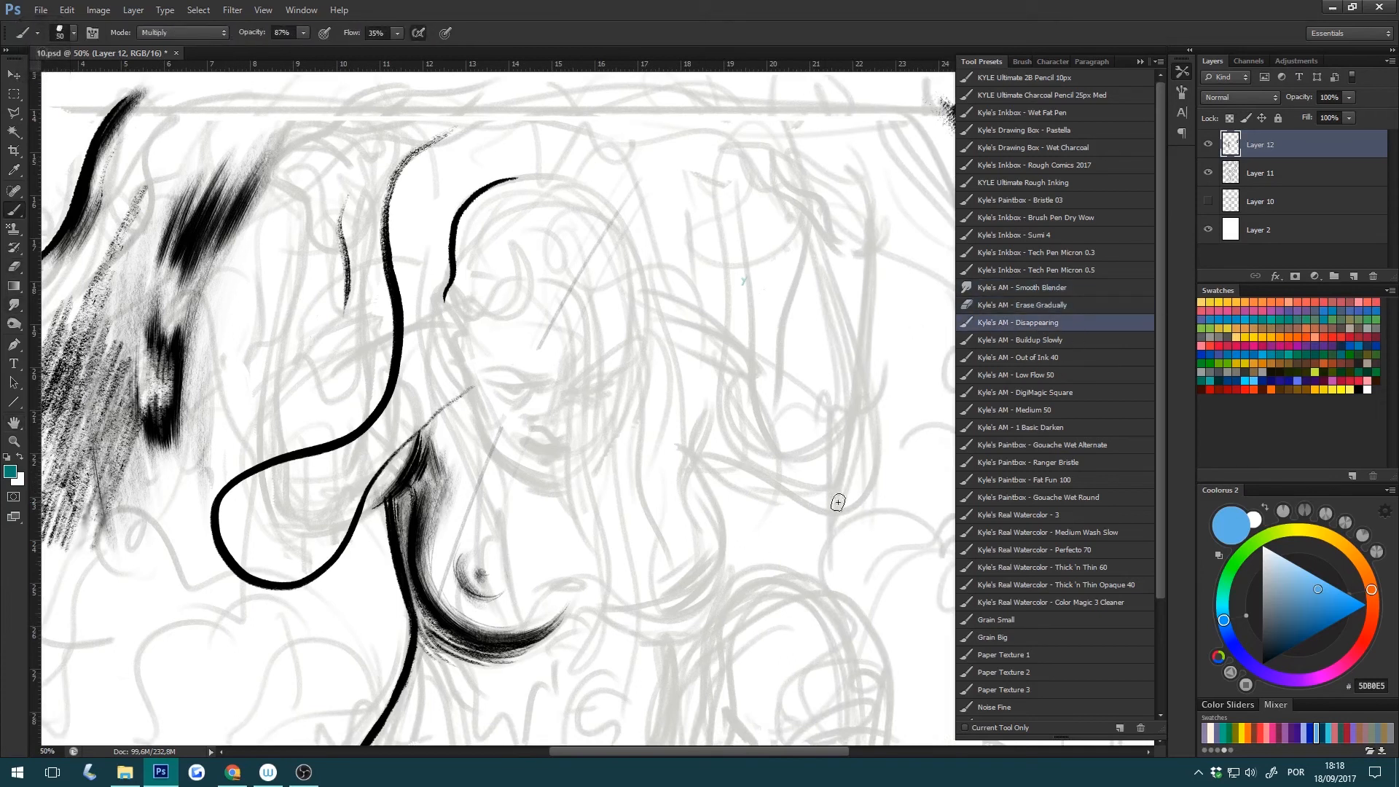
pyautogui.press('h')
pyautogui.moveTo(889, 490); pyautogui.dragTo(703, 554)
pyautogui.click(1049, 322)
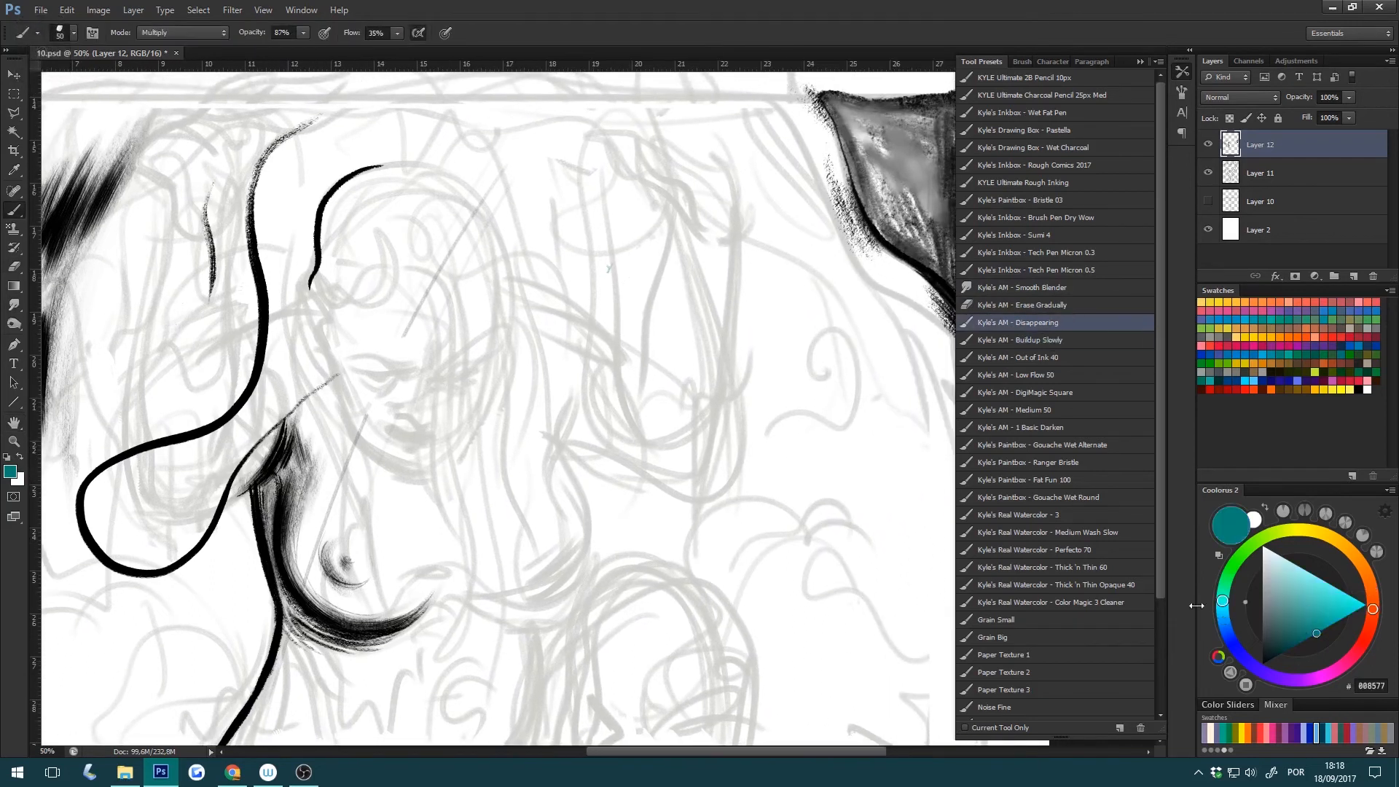
pyautogui.press(']')
pyautogui.moveTo(776, 295)
pyautogui.mouseDown()
pyautogui.moveTo(805, 343)
pyautogui.moveTo(666, 502)
pyautogui.moveTo(705, 452)
pyautogui.mouseUp()
# Undo the zigzag stroke, enlarge the brush to 200 px and paint a tall translucent teal patch beside the figure.
pyautogui.press(']')
pyautogui.press(']')
pyautogui.press(']')
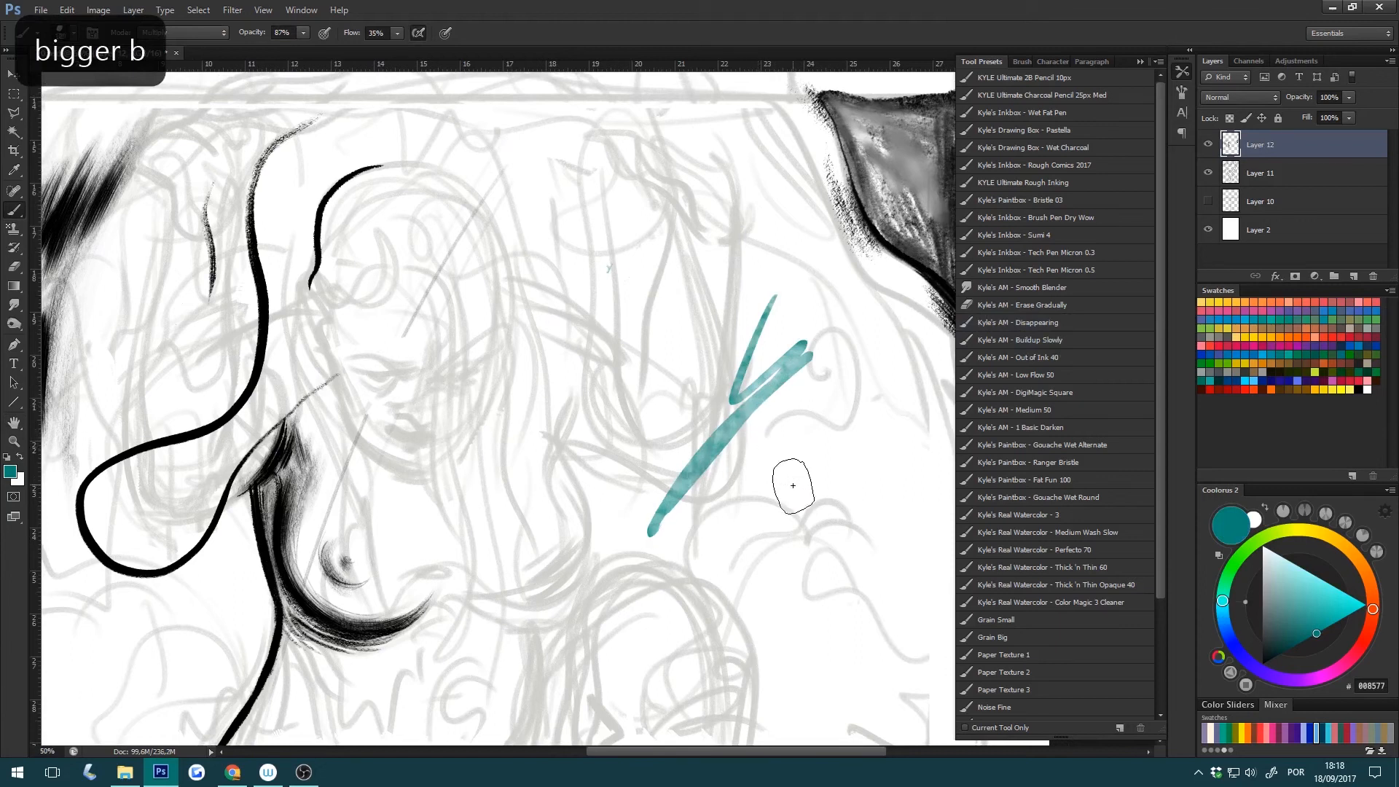
pyautogui.hotkey('ctrl', 'z')
pyautogui.moveTo(681, 193)
pyautogui.mouseDown()
pyautogui.moveTo(700, 312)
pyautogui.moveTo(657, 169)
pyautogui.moveTo(701, 414)
pyautogui.moveTo(661, 241)
pyautogui.moveTo(680, 441)
pyautogui.moveTo(640, 190)
pyautogui.moveTo(642, 424)
pyautogui.moveTo(609, 191)
pyautogui.moveTo(623, 416)
pyautogui.moveTo(655, 425)
pyautogui.moveTo(676, 490)
pyautogui.moveTo(694, 483)
pyautogui.moveTo(651, 380)
pyautogui.moveTo(713, 378)
pyautogui.moveTo(721, 430)
pyautogui.moveTo(702, 250)
pyautogui.moveTo(648, 158)
pyautogui.moveTo(631, 416)
pyautogui.mouseUp()
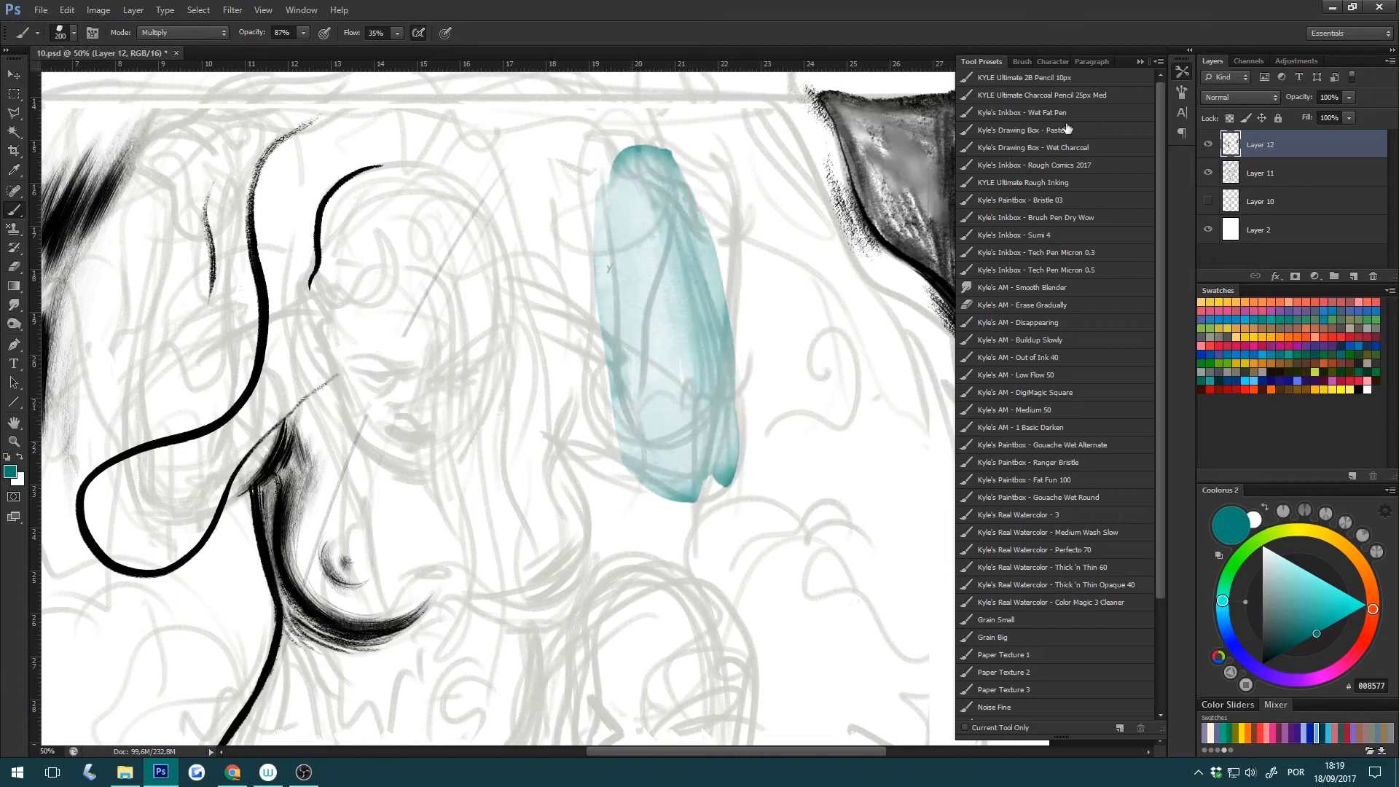
# Paint a smaller teal patch beside the tall one with "Kyle's AM - Buildup Slowly" at 250 px, layering darker areas at both ends.
pyautogui.click(1069, 345)
pyautogui.click(1049, 323)
pyautogui.click(1055, 341)
pyautogui.press(']')
pyautogui.moveTo(745, 234)
pyautogui.mouseDown()
pyautogui.moveTo(770, 386)
pyautogui.moveTo(756, 231)
pyautogui.moveTo(783, 372)
pyautogui.moveTo(793, 386)
pyautogui.moveTo(767, 247)
pyautogui.moveTo(806, 389)
pyautogui.moveTo(790, 237)
pyautogui.moveTo(821, 391)
pyautogui.moveTo(810, 320)
pyautogui.moveTo(793, 388)
pyautogui.moveTo(776, 364)
pyautogui.moveTo(765, 390)
pyautogui.moveTo(750, 359)
pyautogui.moveTo(807, 326)
pyautogui.moveTo(812, 387)
pyautogui.moveTo(784, 392)
pyautogui.moveTo(795, 383)
pyautogui.moveTo(773, 367)
pyautogui.moveTo(790, 343)
pyautogui.moveTo(796, 360)
pyautogui.moveTo(750, 356)
pyautogui.moveTo(810, 313)
pyautogui.mouseUp()
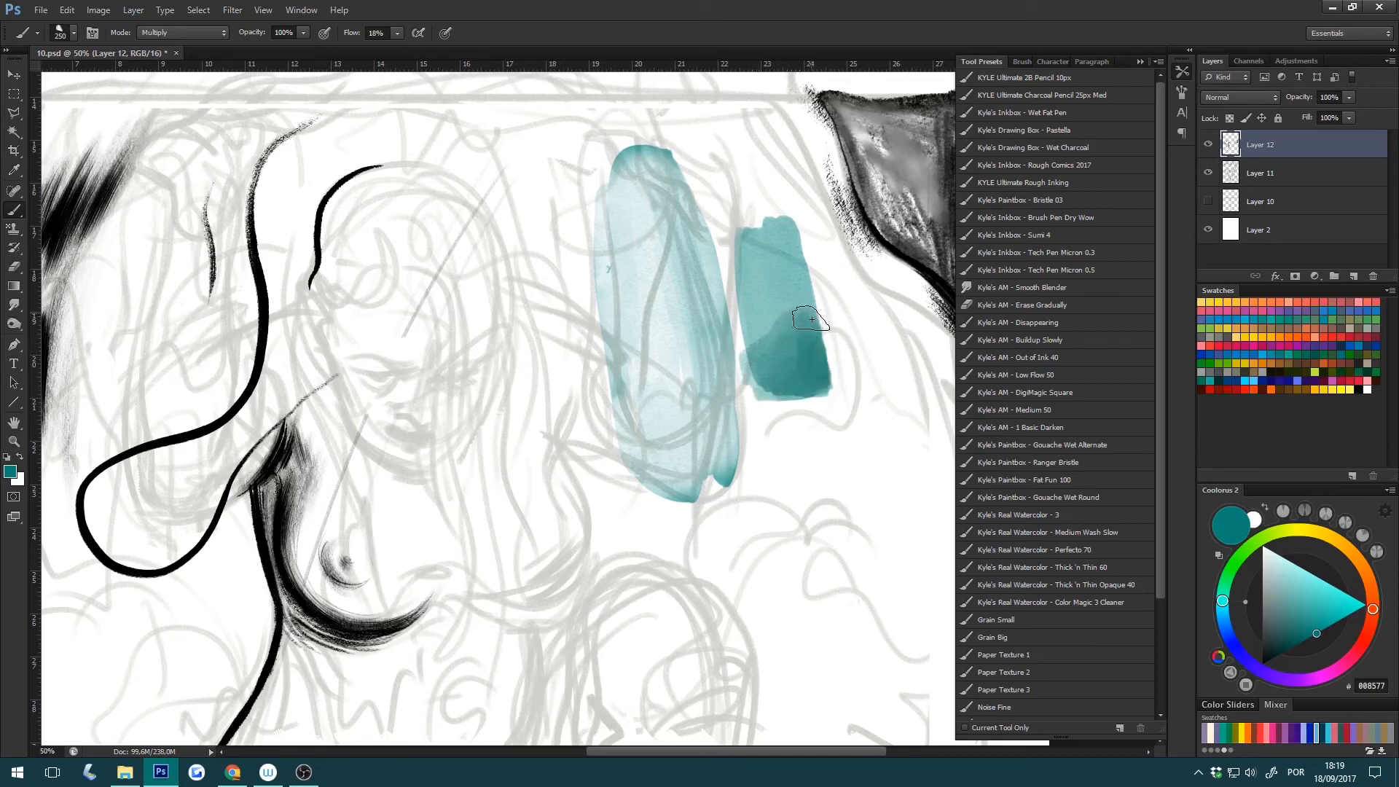
pyautogui.moveTo(757, 258)
pyautogui.mouseDown()
pyautogui.moveTo(793, 248)
pyautogui.moveTo(770, 266)
pyautogui.moveTo(743, 248)
pyautogui.moveTo(774, 217)
pyautogui.moveTo(796, 255)
pyautogui.moveTo(794, 239)
pyautogui.moveTo(762, 248)
pyautogui.moveTo(790, 224)
pyautogui.mouseUp()
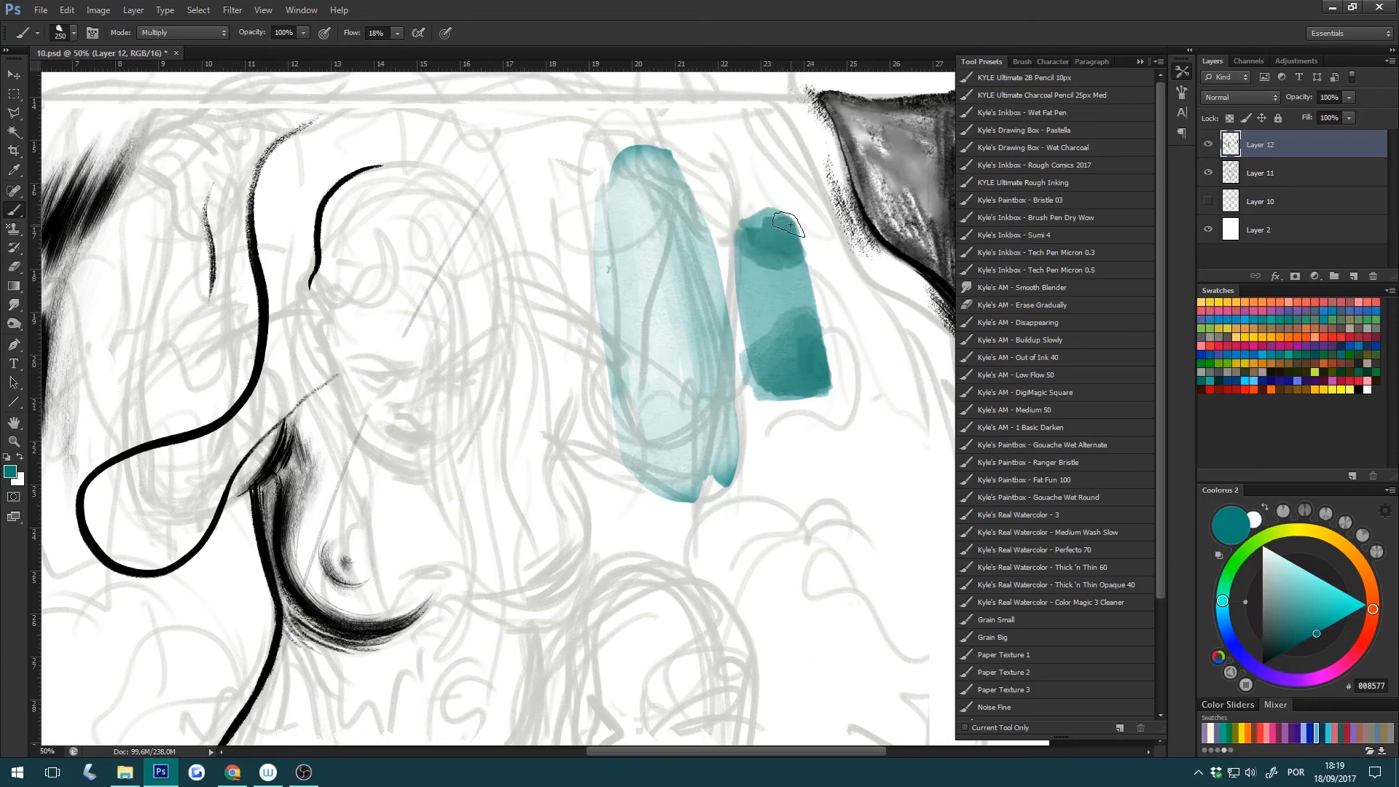
# Choose "Kyle's AM - Smooth Blender" and view the two teal patches with the Layer 11 sketch hidden, restoring the sketch.
pyautogui.click(1065, 289)
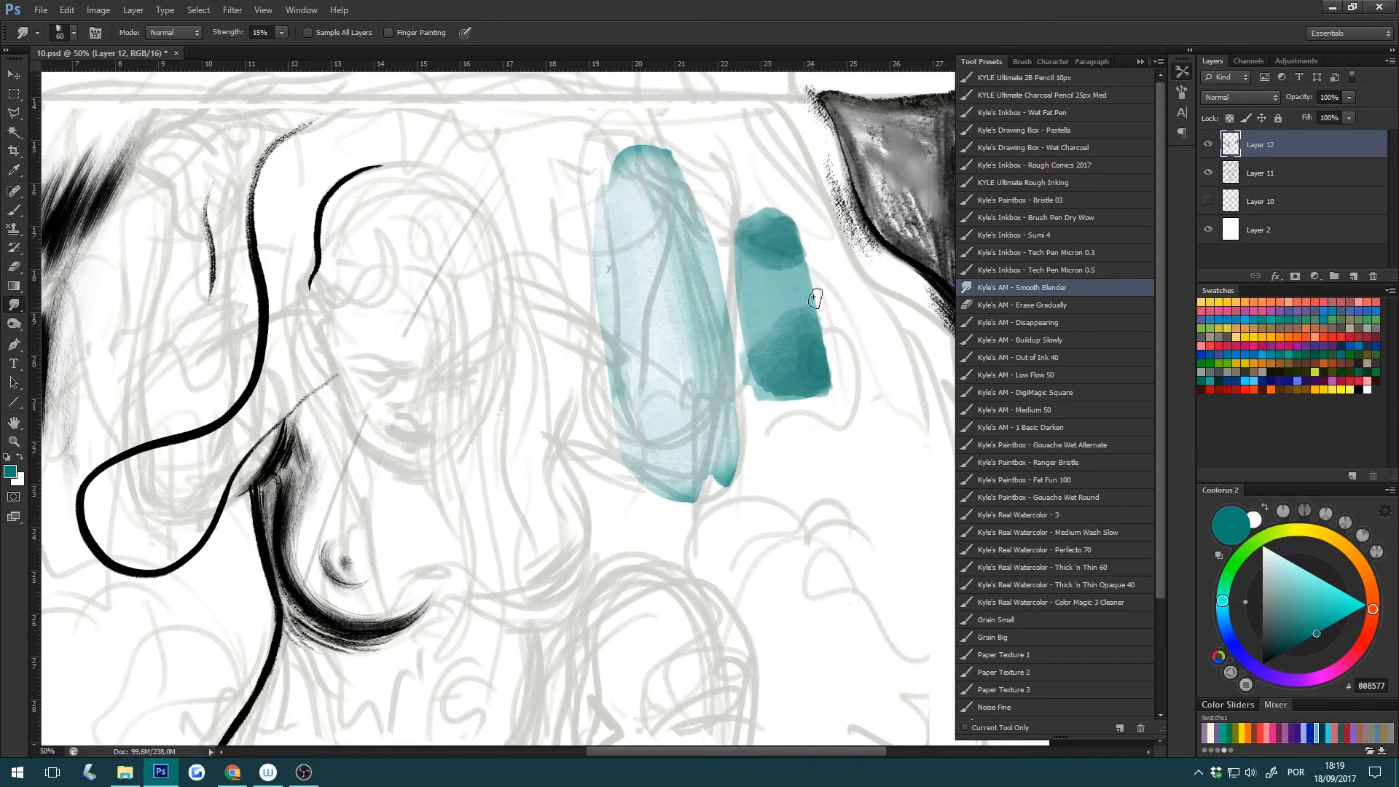
pyautogui.click(1208, 174)
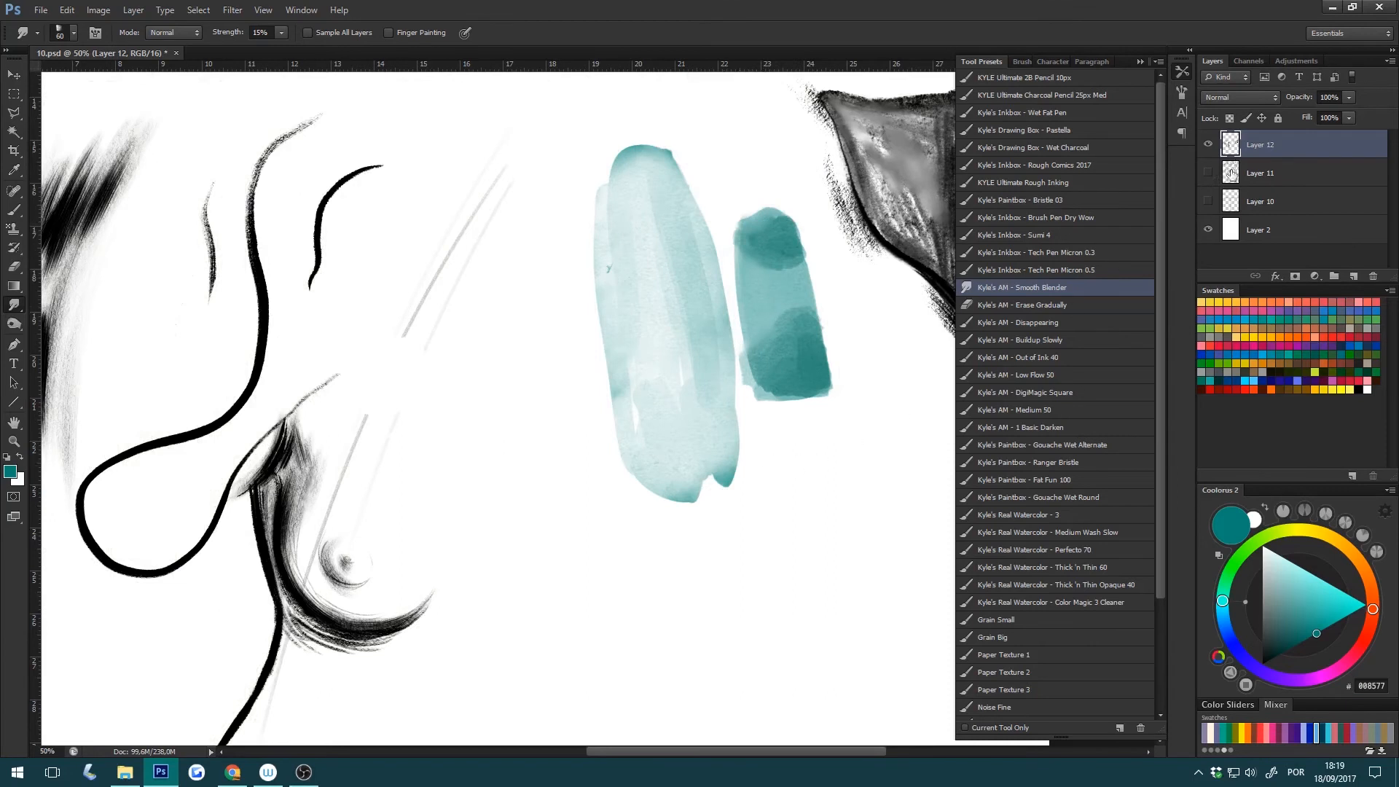
pyautogui.click(1208, 174)
# Try a stroke with "Kyle's Paintbox - Gouache Wet Alternate" below the teal patches and undo it.
pyautogui.click(1083, 360)
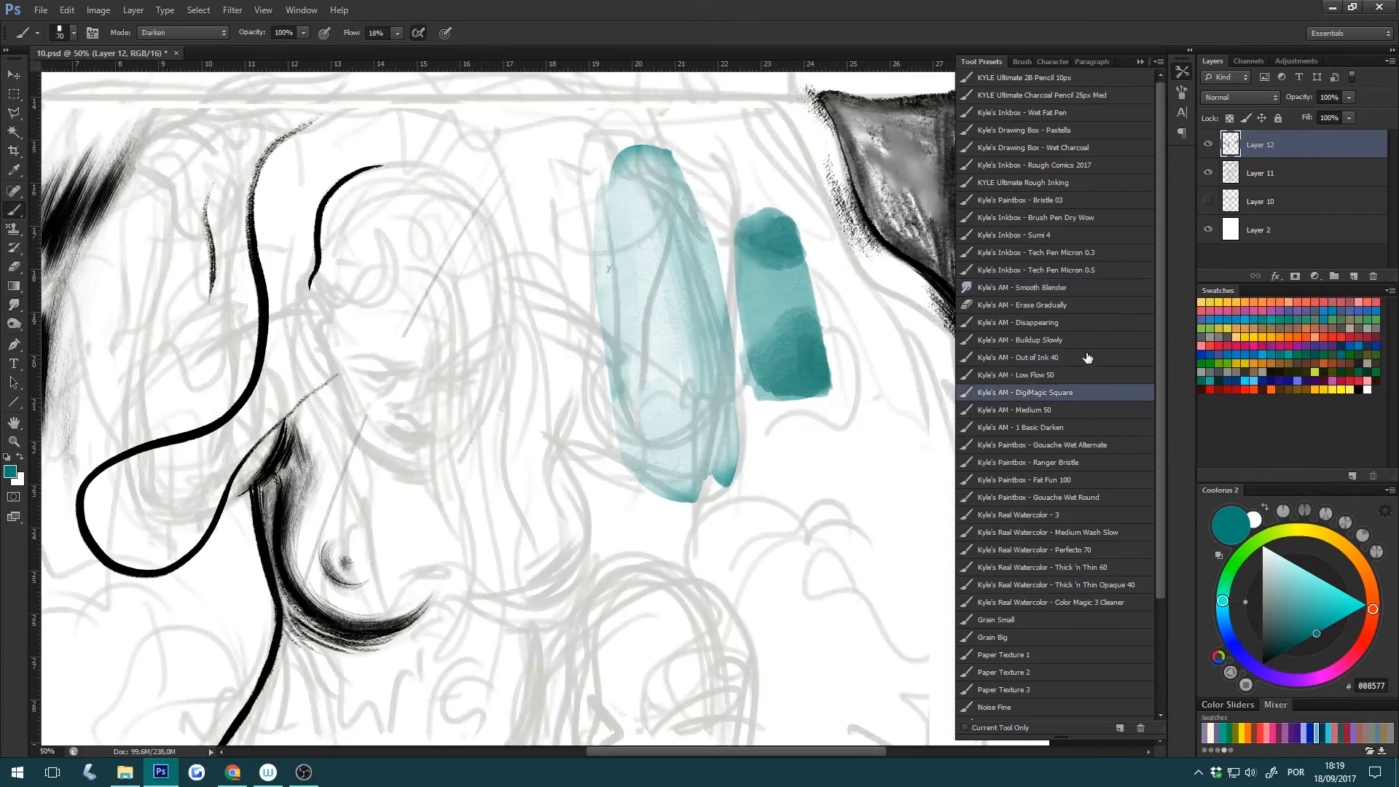
pyautogui.scroll(-3, 1093, 350)
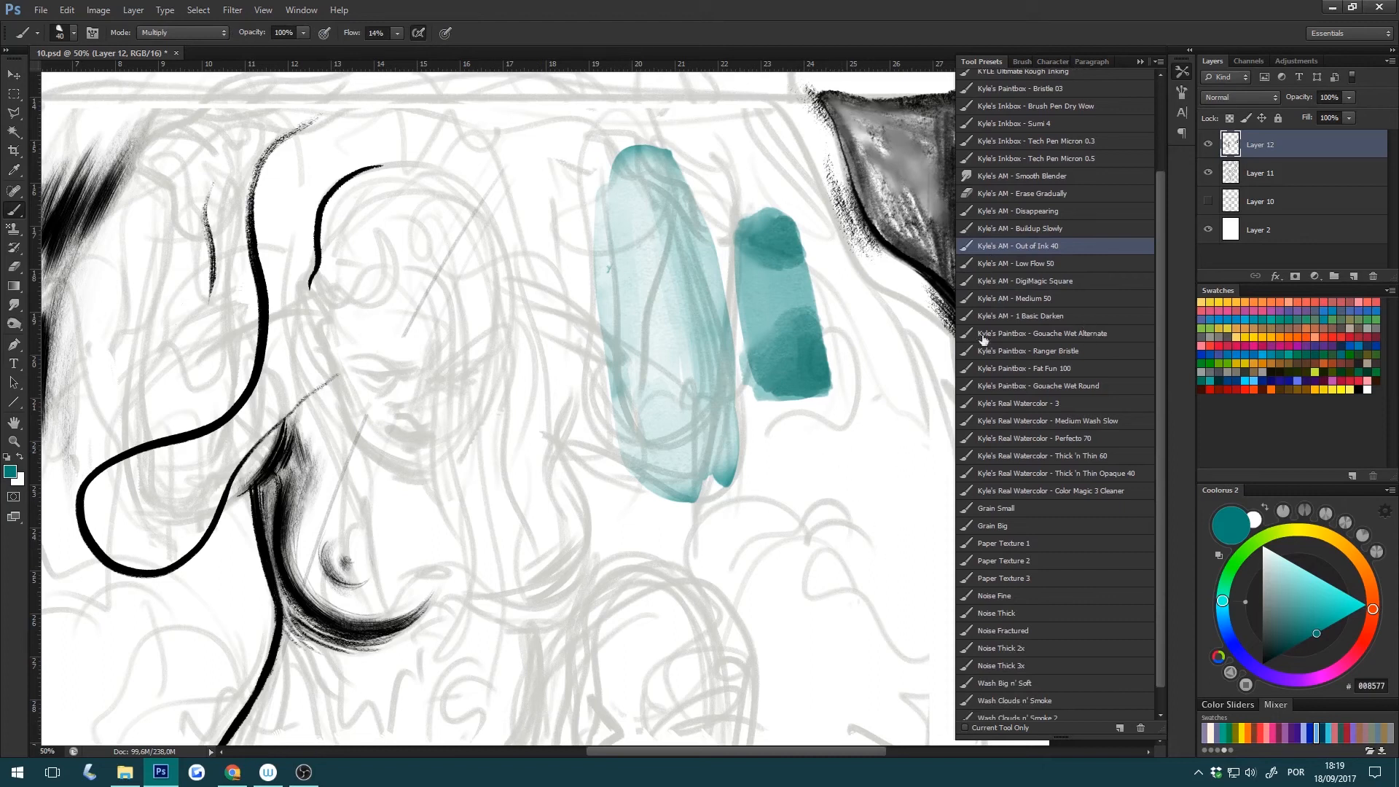
pyautogui.click(1109, 337)
pyautogui.moveTo(801, 446)
pyautogui.mouseDown()
pyautogui.moveTo(816, 688)
pyautogui.moveTo(878, 674)
pyautogui.mouseUp()
pyautogui.hotkey('ctrl', 'z')
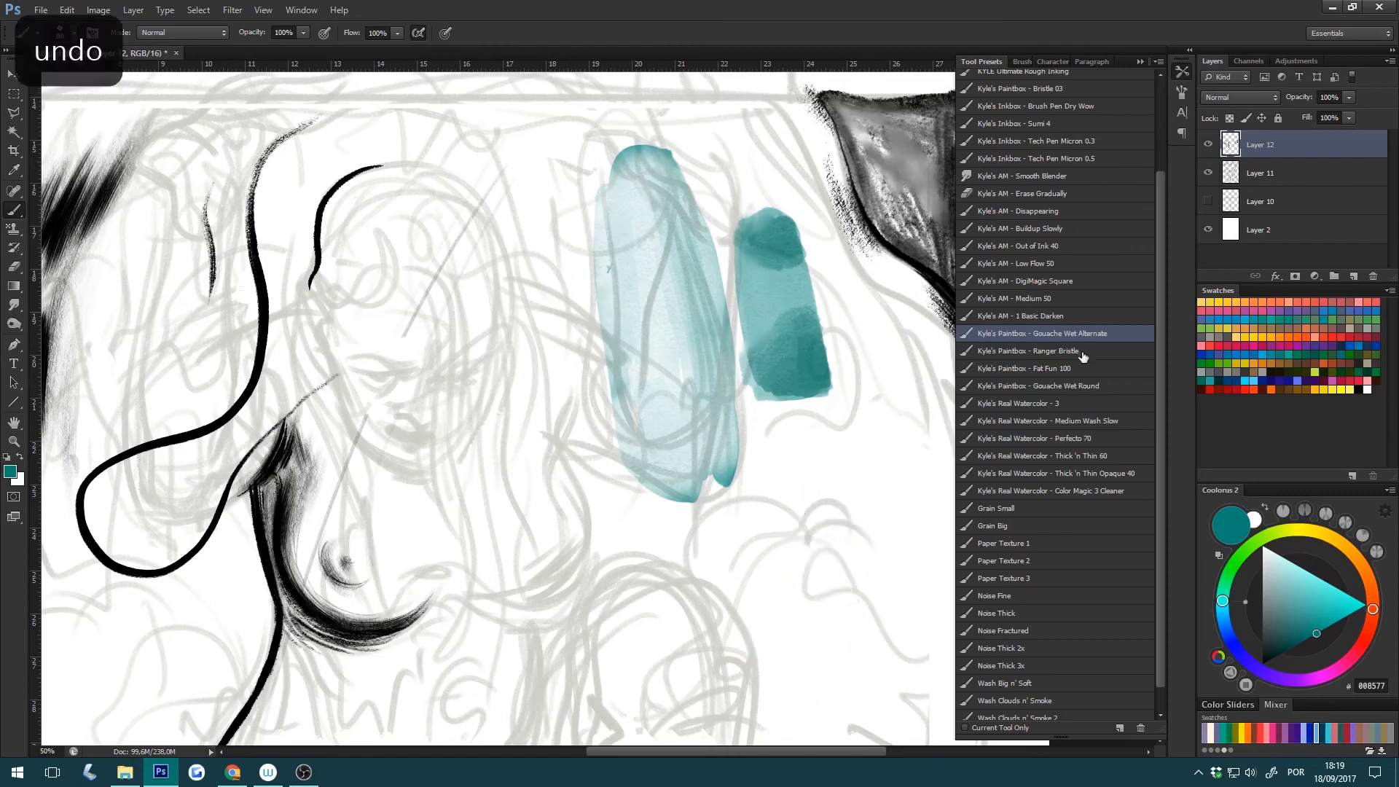
# Try a teal zigzag with "Kyle's Paintbox - Ranger Bristle" at a larger size beside the tall patch and undo it.
pyautogui.click(1080, 355)
pyautogui.press(']')
pyautogui.moveTo(539, 236)
pyautogui.mouseDown()
pyautogui.moveTo(555, 321)
pyautogui.moveTo(625, 473)
pyautogui.mouseUp()
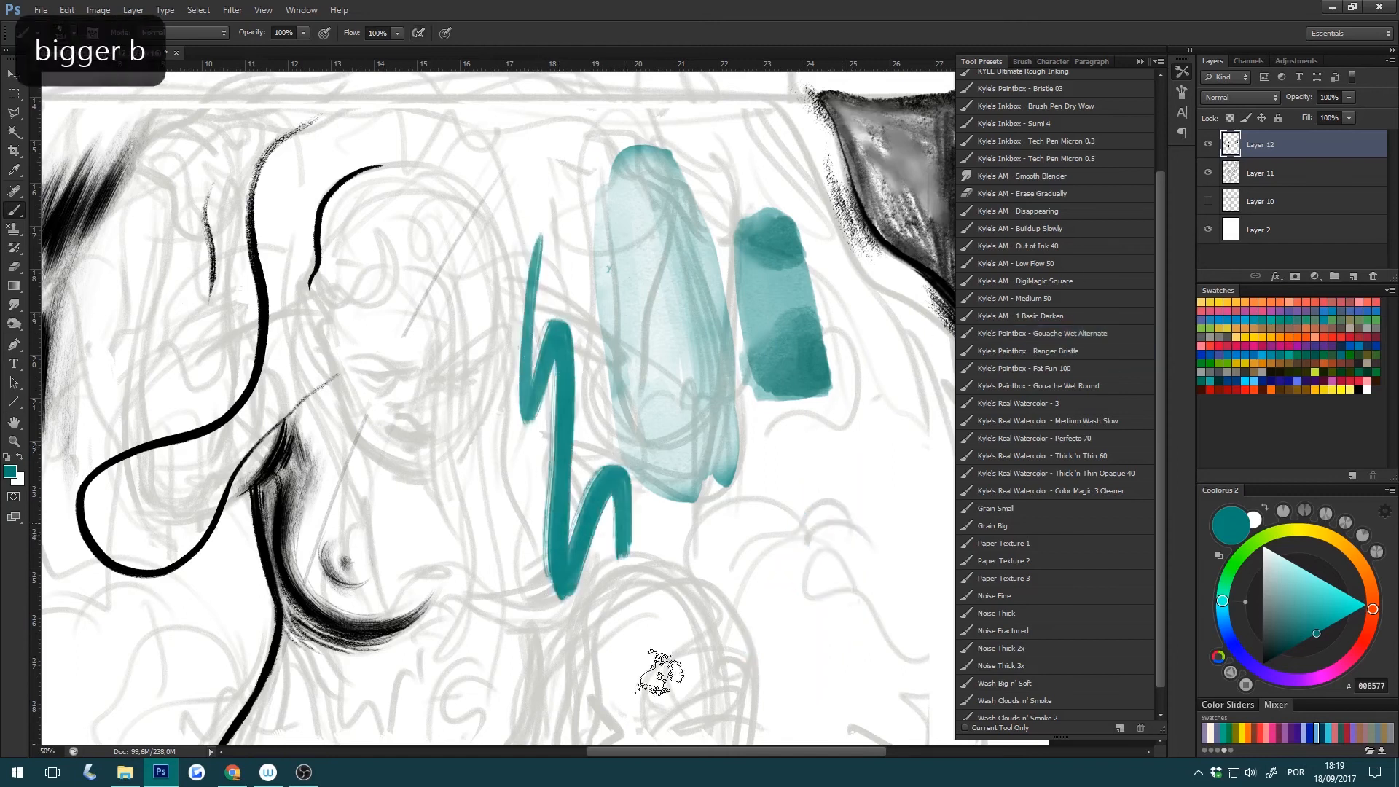
pyautogui.hotkey('ctrl', 'z')
pyautogui.moveTo(1056, 349); pyautogui.dragTo(1083, 346)
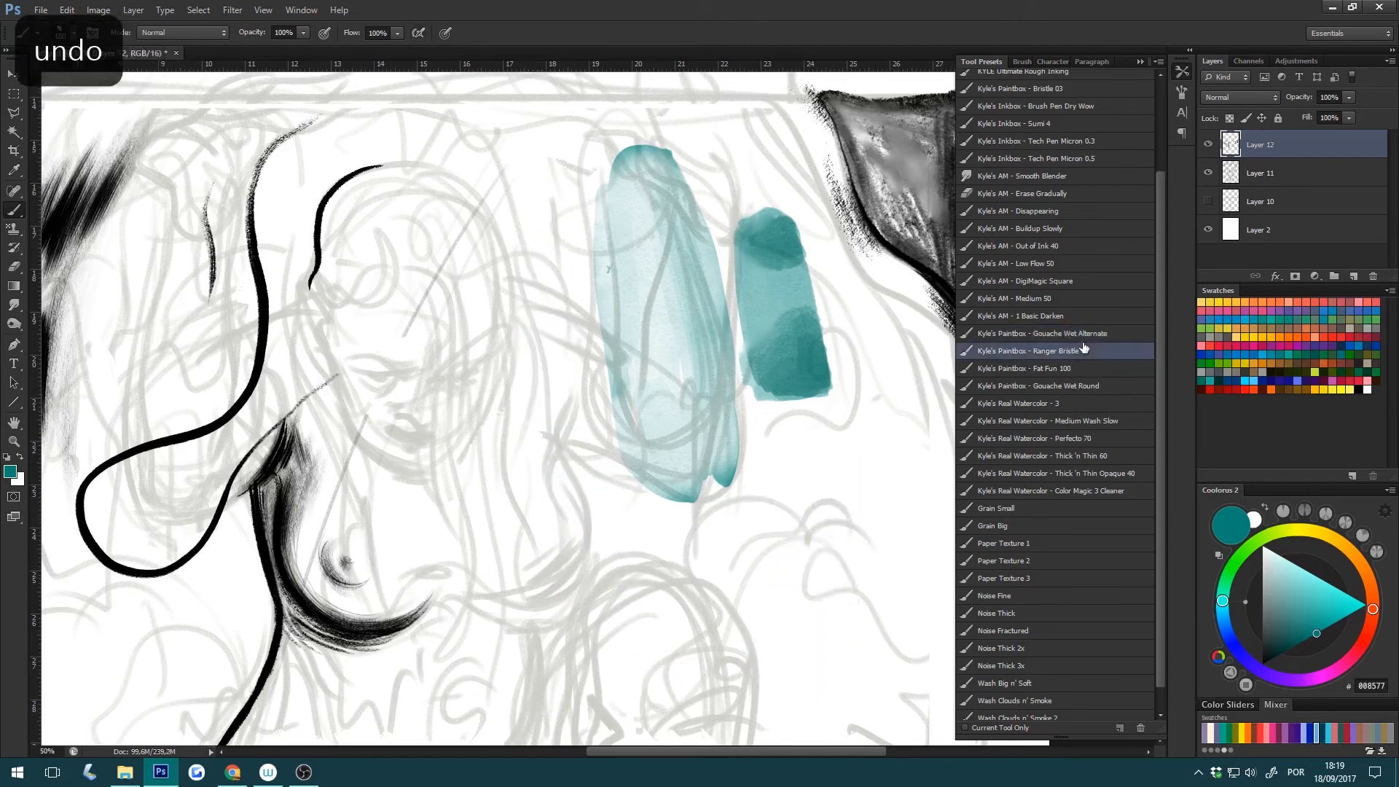
# Try wavy and broad teal strokes with "Kyle's Paintbox - Fat Fun 100" below the smaller patch and undo them.
pyautogui.click(1063, 368)
pyautogui.moveTo(743, 401)
pyautogui.mouseDown()
pyautogui.moveTo(818, 524)
pyautogui.moveTo(834, 703)
pyautogui.mouseUp()
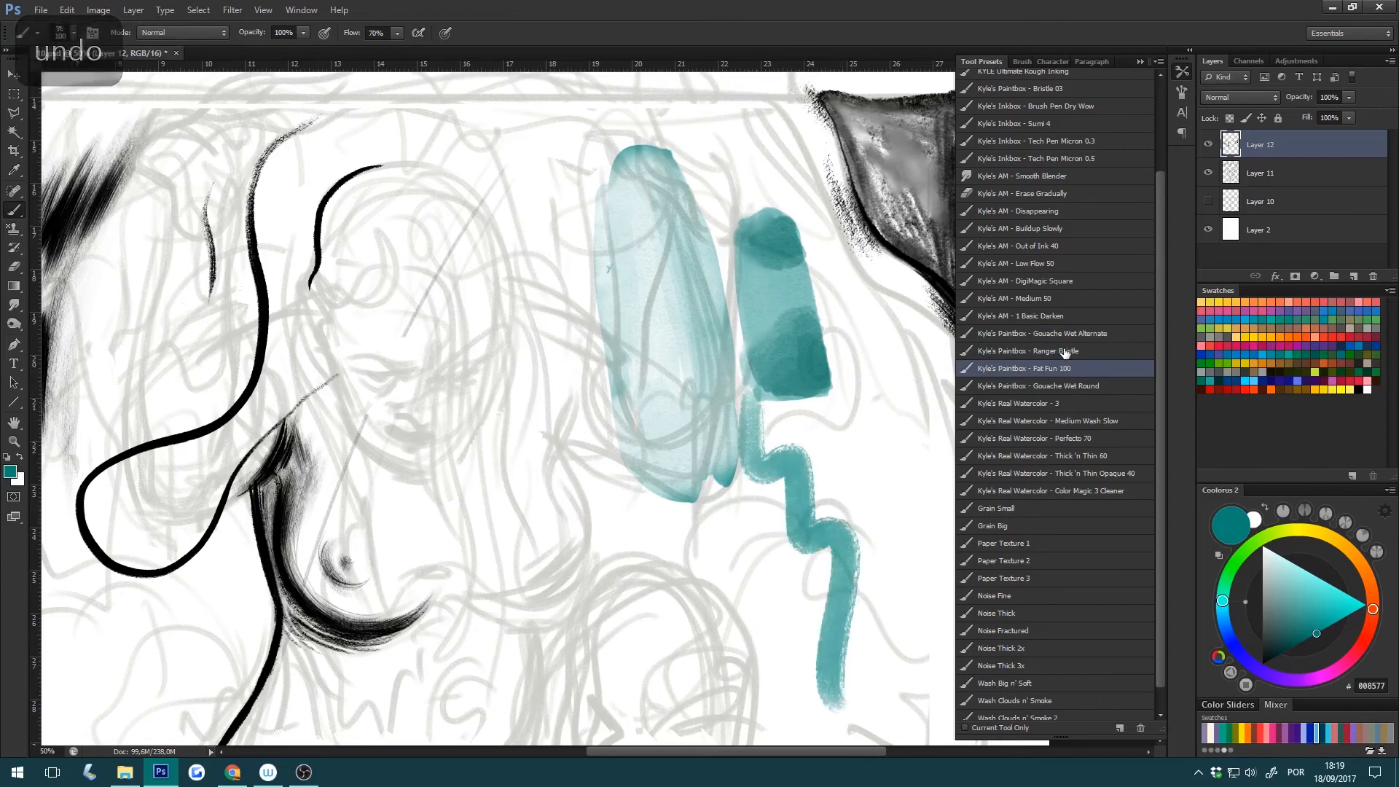
pyautogui.hotkey('ctrl', 'z')
pyautogui.moveTo(756, 431)
pyautogui.mouseDown()
pyautogui.moveTo(806, 524)
pyautogui.moveTo(845, 426)
pyautogui.mouseUp()
pyautogui.moveTo(847, 341)
pyautogui.mouseDown()
pyautogui.moveTo(818, 641)
pyautogui.moveTo(883, 587)
pyautogui.moveTo(923, 528)
pyautogui.mouseUp()
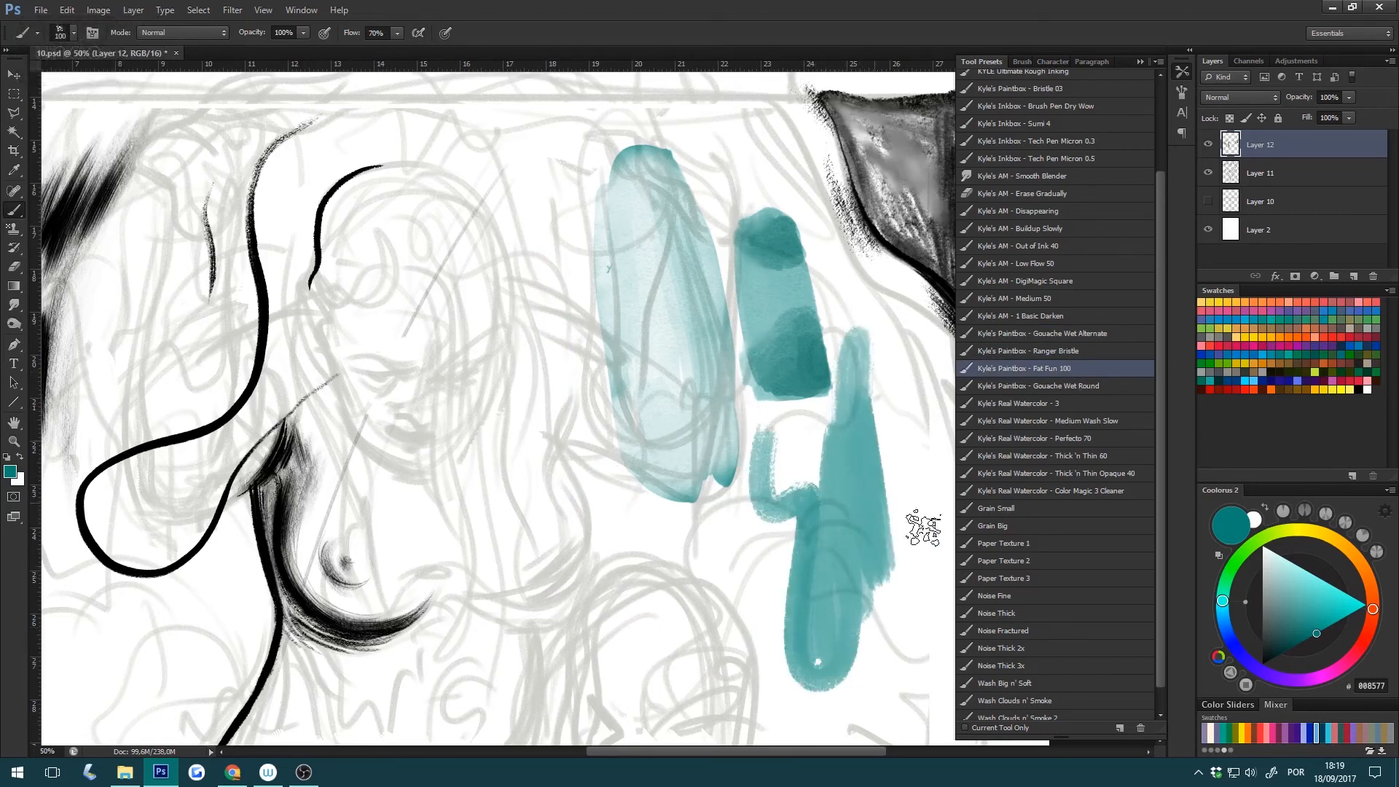
pyautogui.hotkey('ctrl', 'z')
# Go through the "Kyle's Real Watercolor" presets, from "3" and "Medium Wash Slow" to "Color Magic 3 Cleaner".
pyautogui.click(1105, 408)
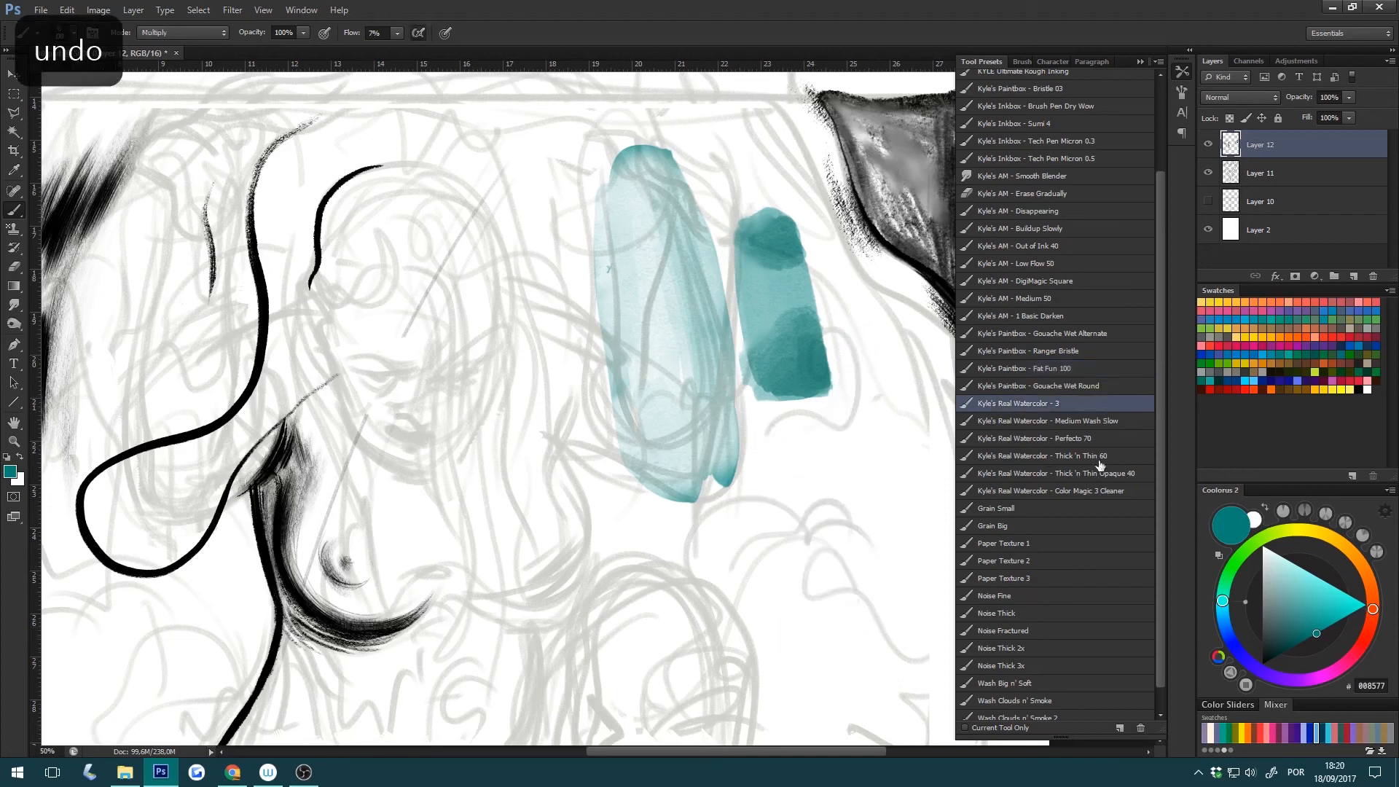
pyautogui.click(1109, 423)
pyautogui.click(1119, 477)
pyautogui.click(1125, 493)
pyautogui.moveTo(1160, 518); pyautogui.dragTo(1161, 544)
# Try the "Grain Small" preset in black over the lower part of the sketch and undo the grain texture.
pyautogui.click(1092, 486)
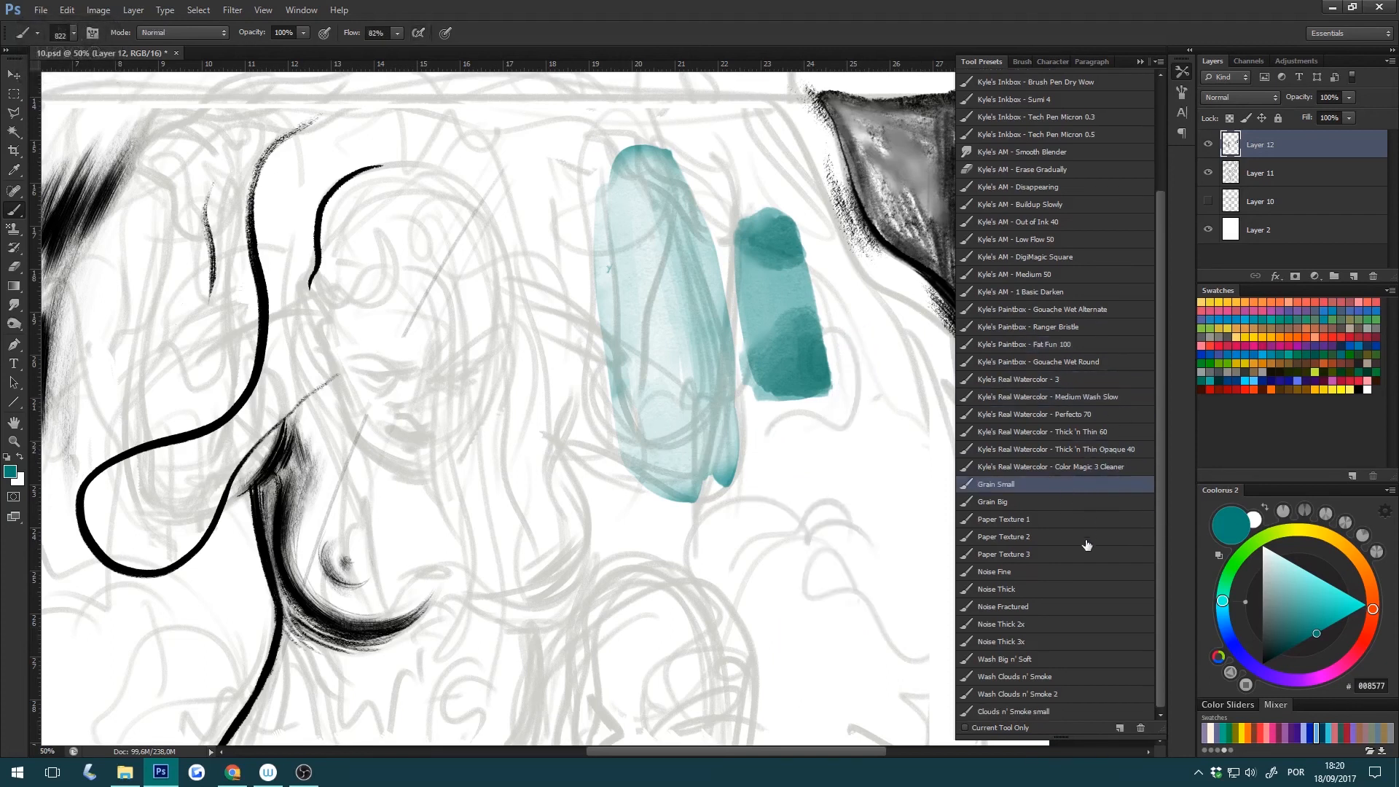
pyautogui.press('h')
pyautogui.moveTo(869, 556); pyautogui.dragTo(851, 429)
pyautogui.moveTo(1283, 618); pyautogui.dragTo(1234, 705)
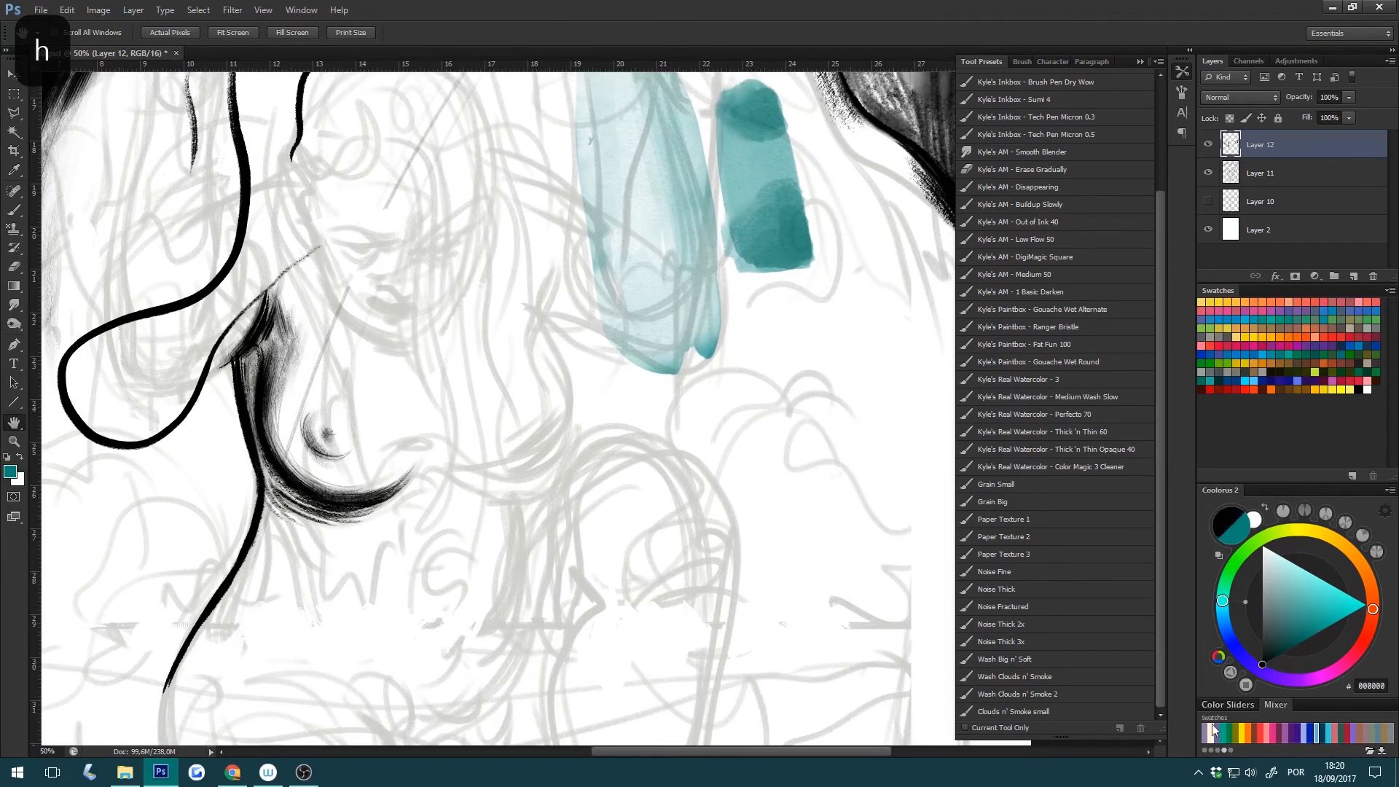
pyautogui.moveTo(701, 449); pyautogui.dragTo(703, 522)
pyautogui.press('b')
pyautogui.moveTo(583, 342)
pyautogui.mouseDown()
pyautogui.moveTo(576, 437)
pyautogui.moveTo(518, 603)
pyautogui.moveTo(656, 451)
pyautogui.moveTo(790, 531)
pyautogui.moveTo(821, 325)
pyautogui.mouseUp()
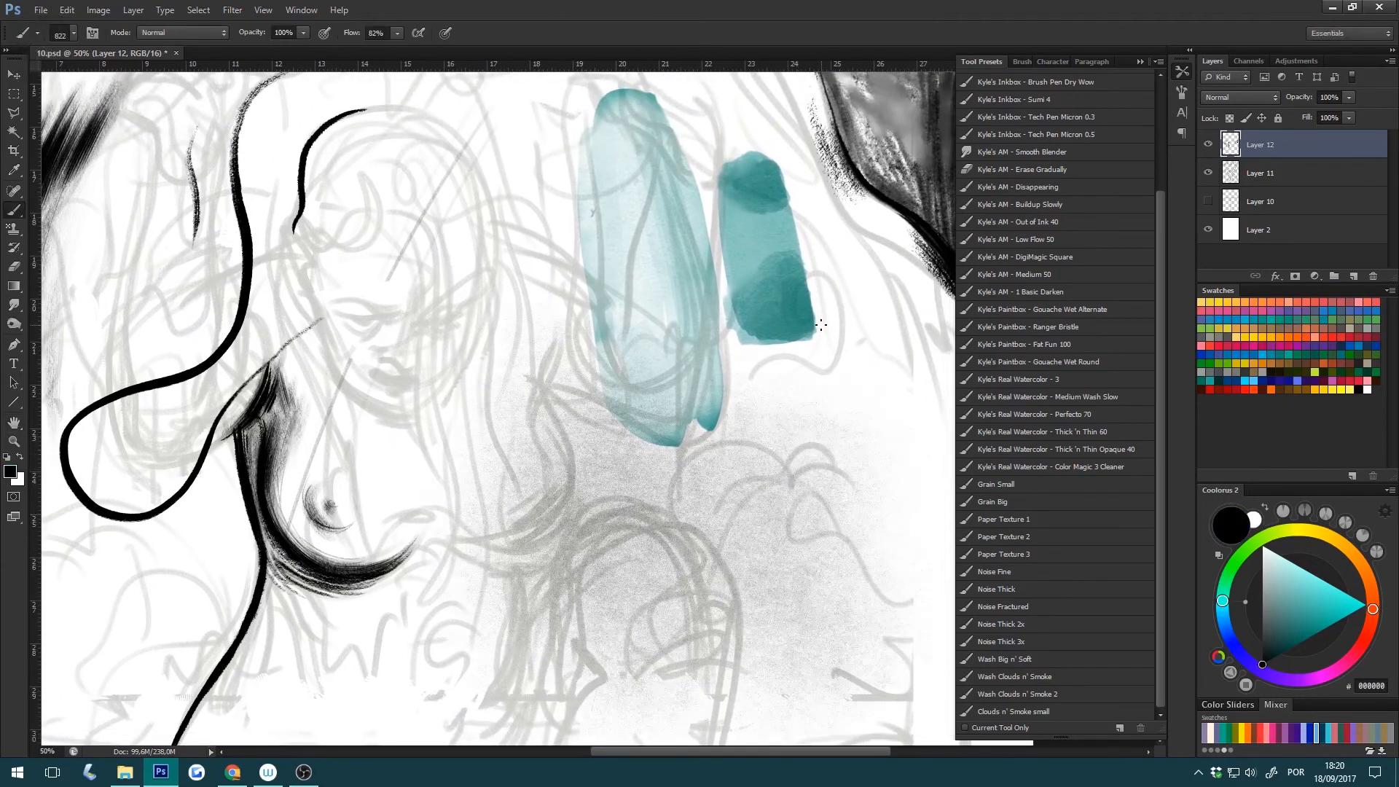
pyautogui.hotkey('ctrl', 'z')
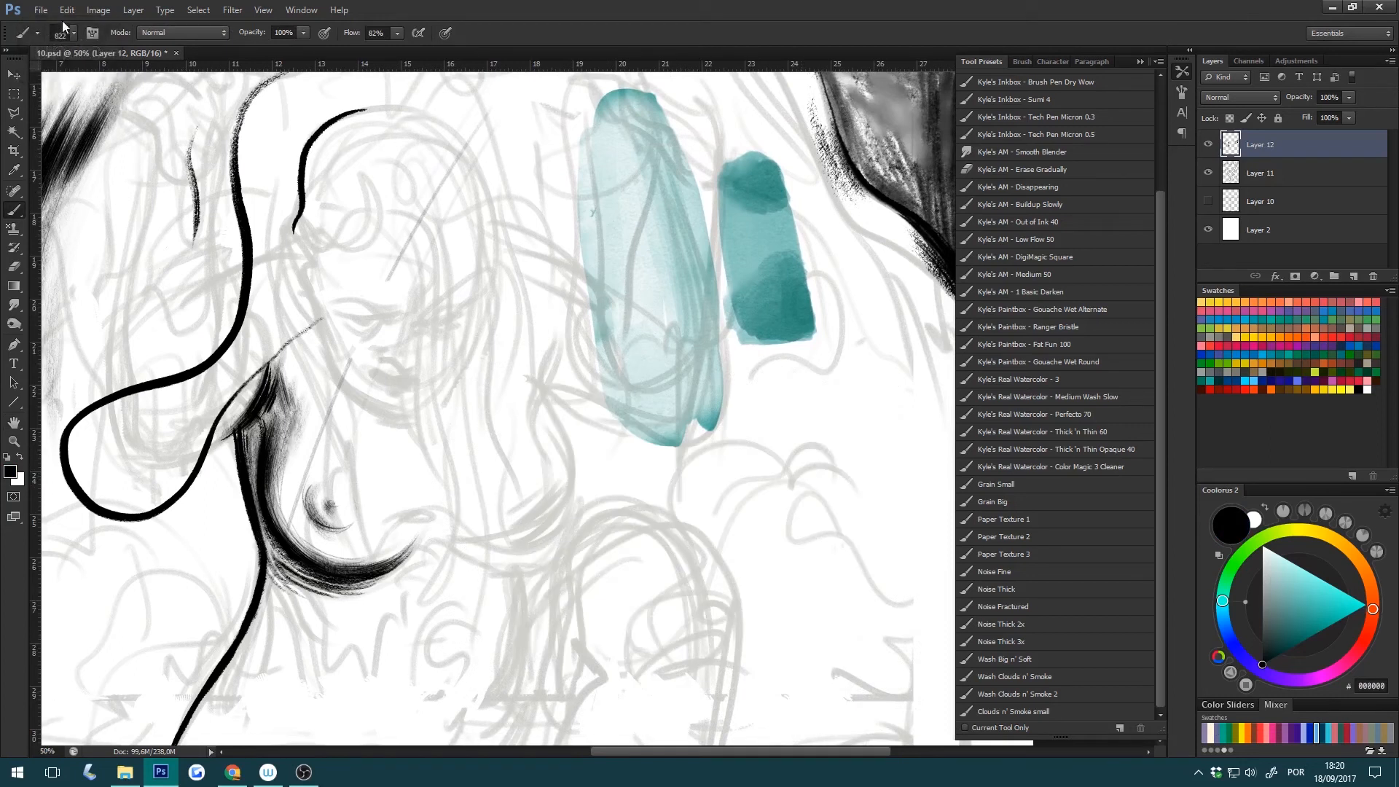
# Open the recent file 9.psd from the Navegando folder and view the smoky textured band between its panels up close.
pyautogui.click(41, 10)
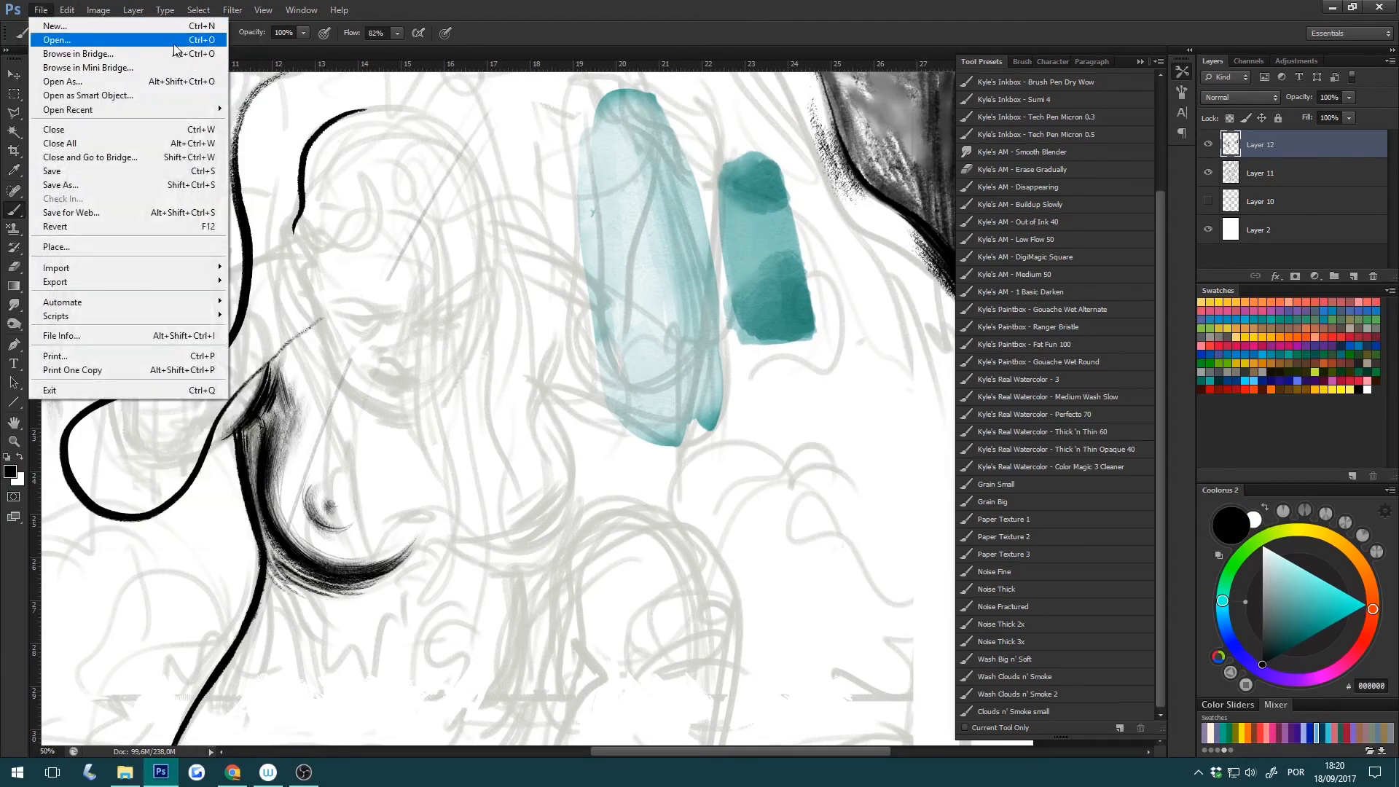
pyautogui.moveTo(145, 109)
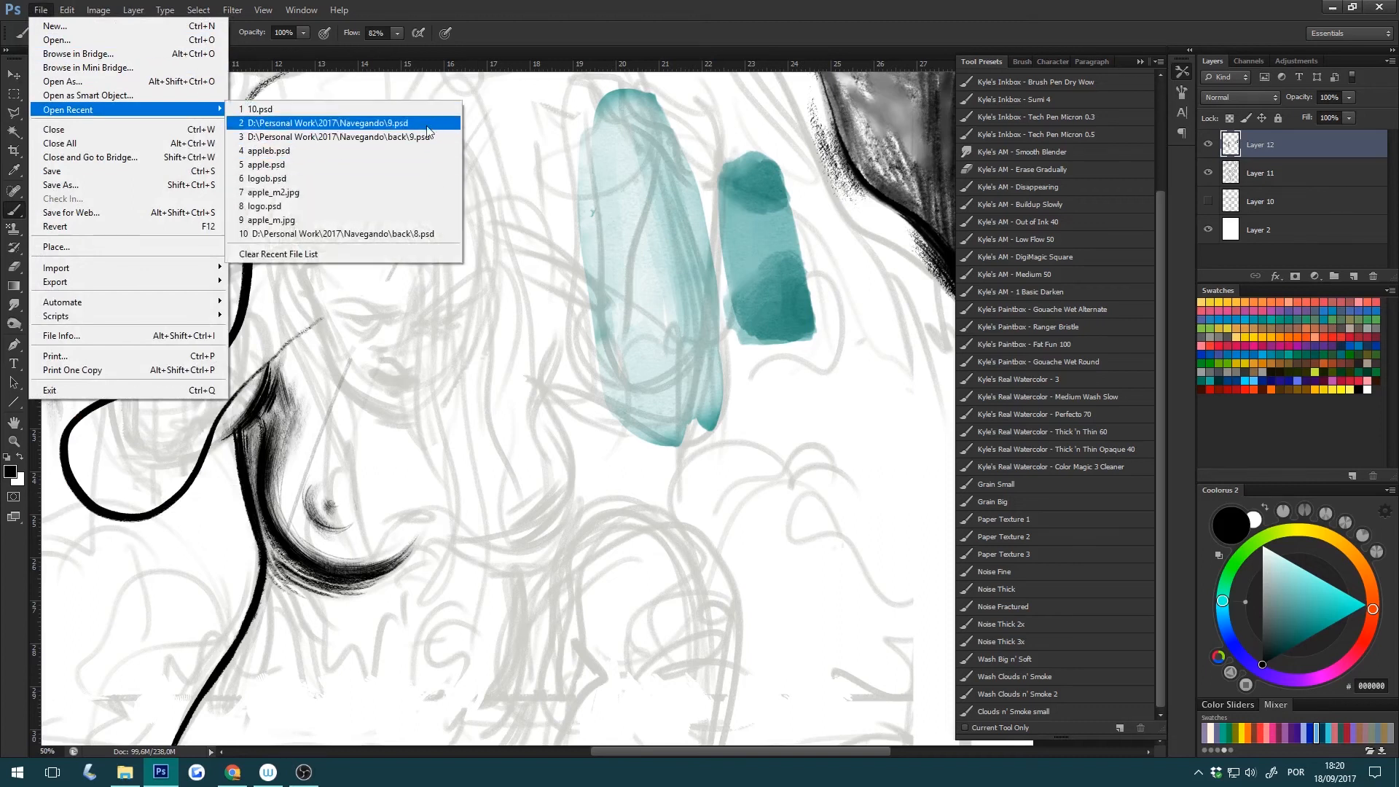
pyautogui.click(428, 129)
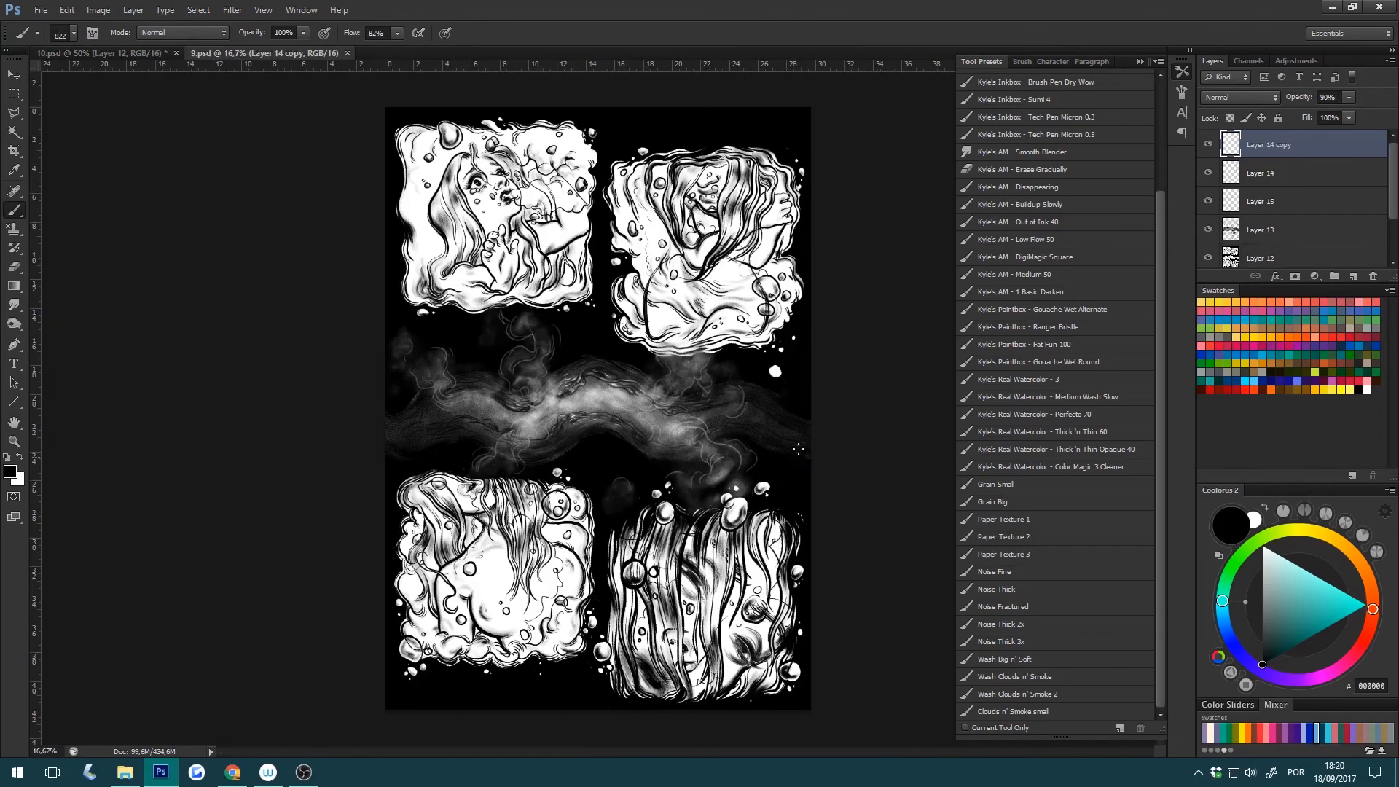
pyautogui.press('z')
pyautogui.click(781, 459)
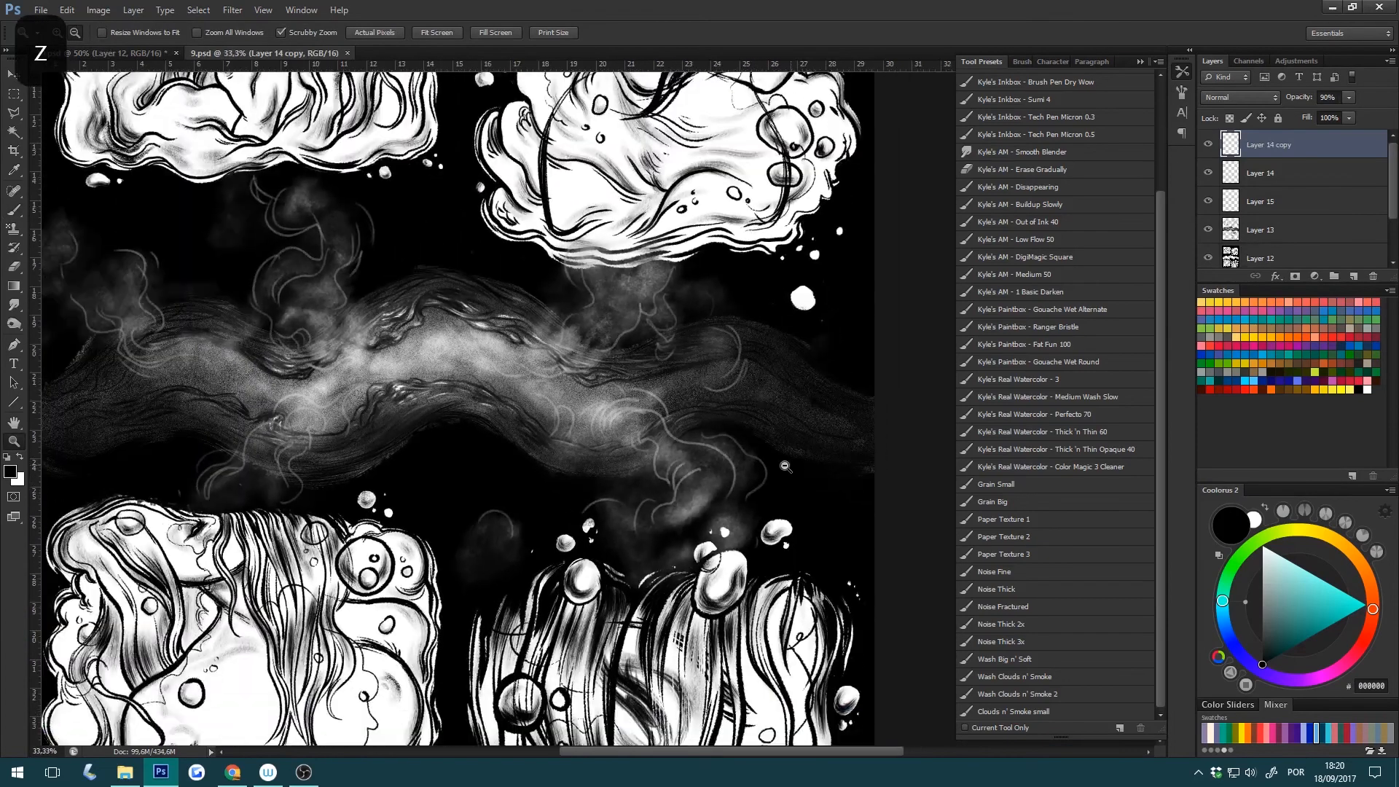
pyautogui.press('h')
pyautogui.moveTo(540, 322); pyautogui.dragTo(641, 384)
pyautogui.press('b')
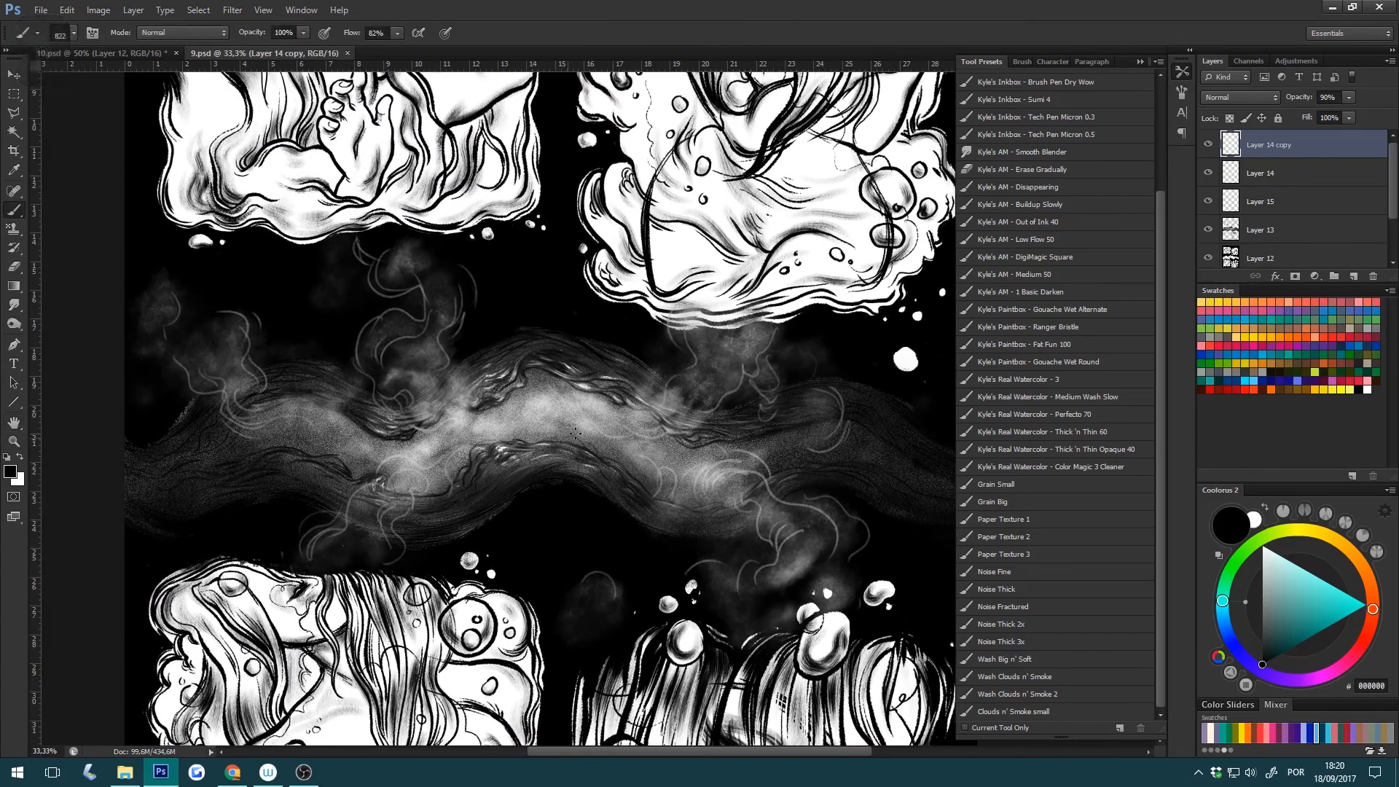
# Go through the "Grain Small", "Grain Big", "Paper Texture 1" and "Paper Texture 2" presets and return to the 10.psd drawing.
pyautogui.click(1065, 482)
pyautogui.click(1065, 501)
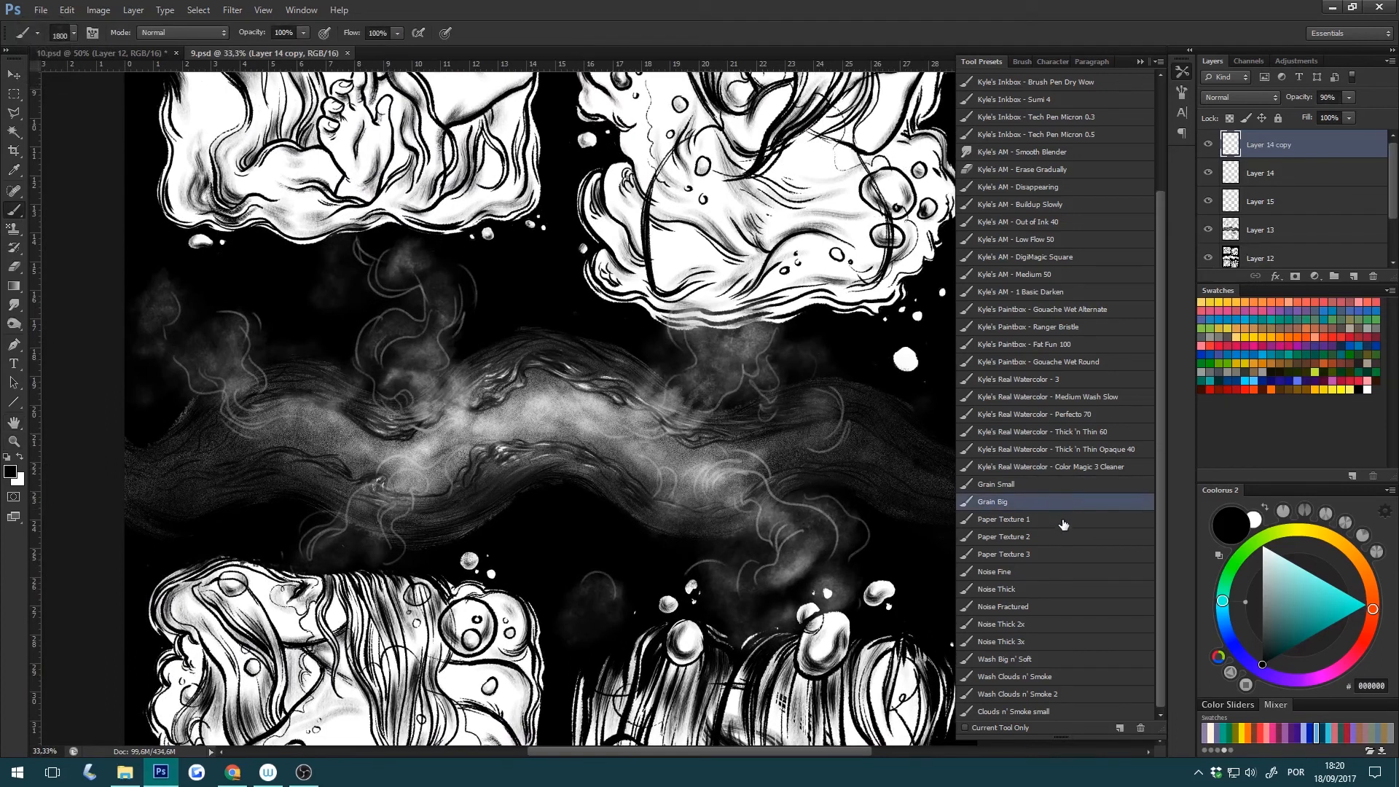
pyautogui.click(1066, 522)
pyautogui.click(1049, 537)
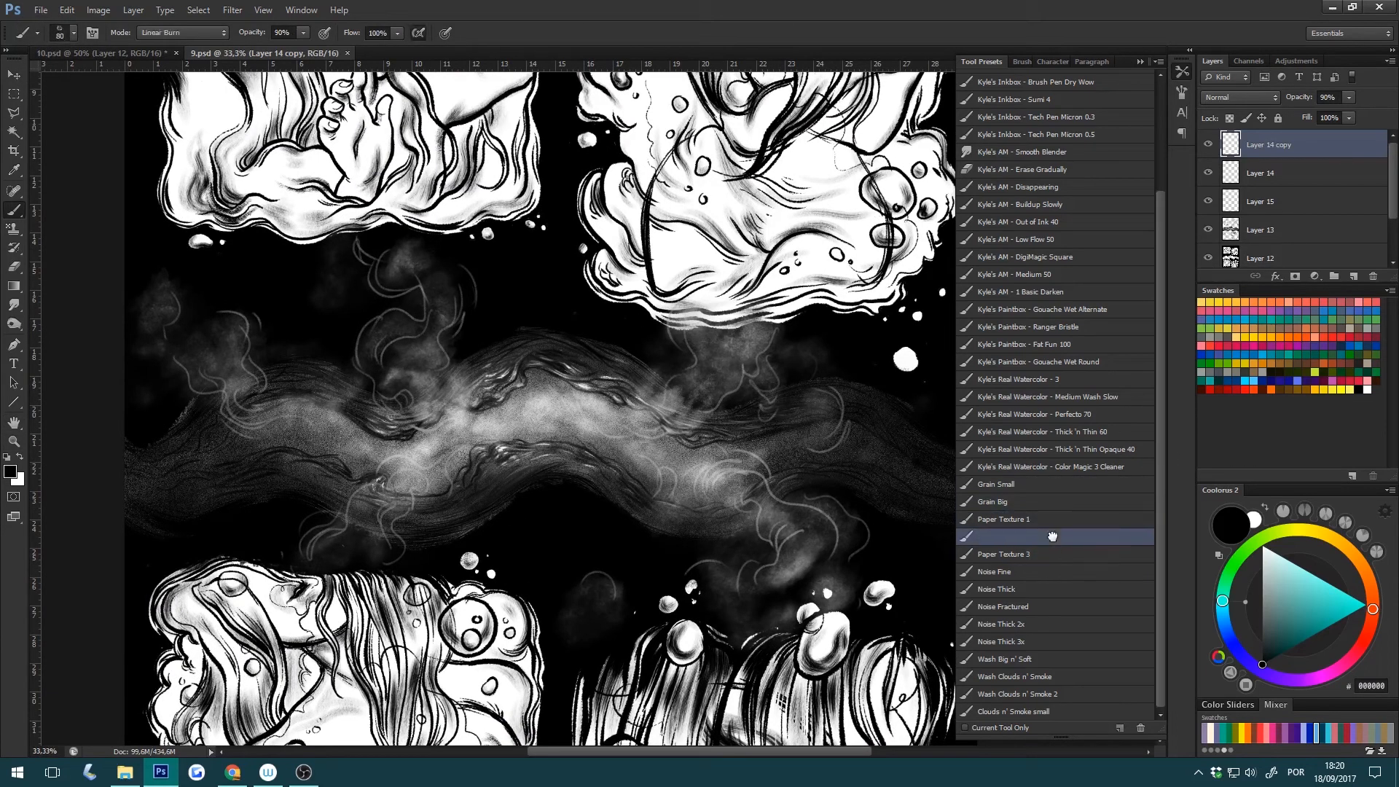
pyautogui.click(142, 54)
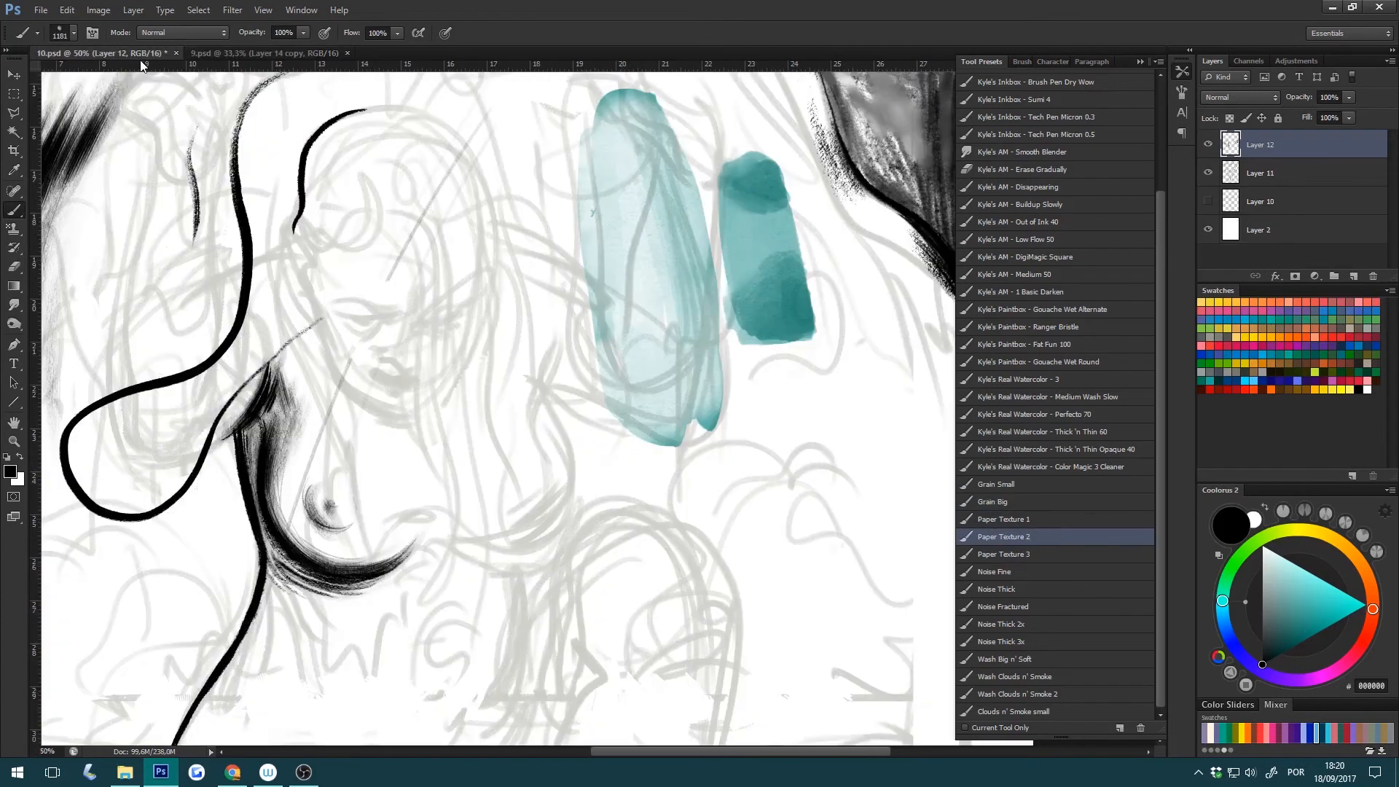
# Try the "Paper Texture 1" preset in black below the smaller teal patch and undo the texture.
pyautogui.click(1041, 521)
pyautogui.click(846, 437)
pyautogui.moveTo(863, 508); pyautogui.dragTo(843, 396)
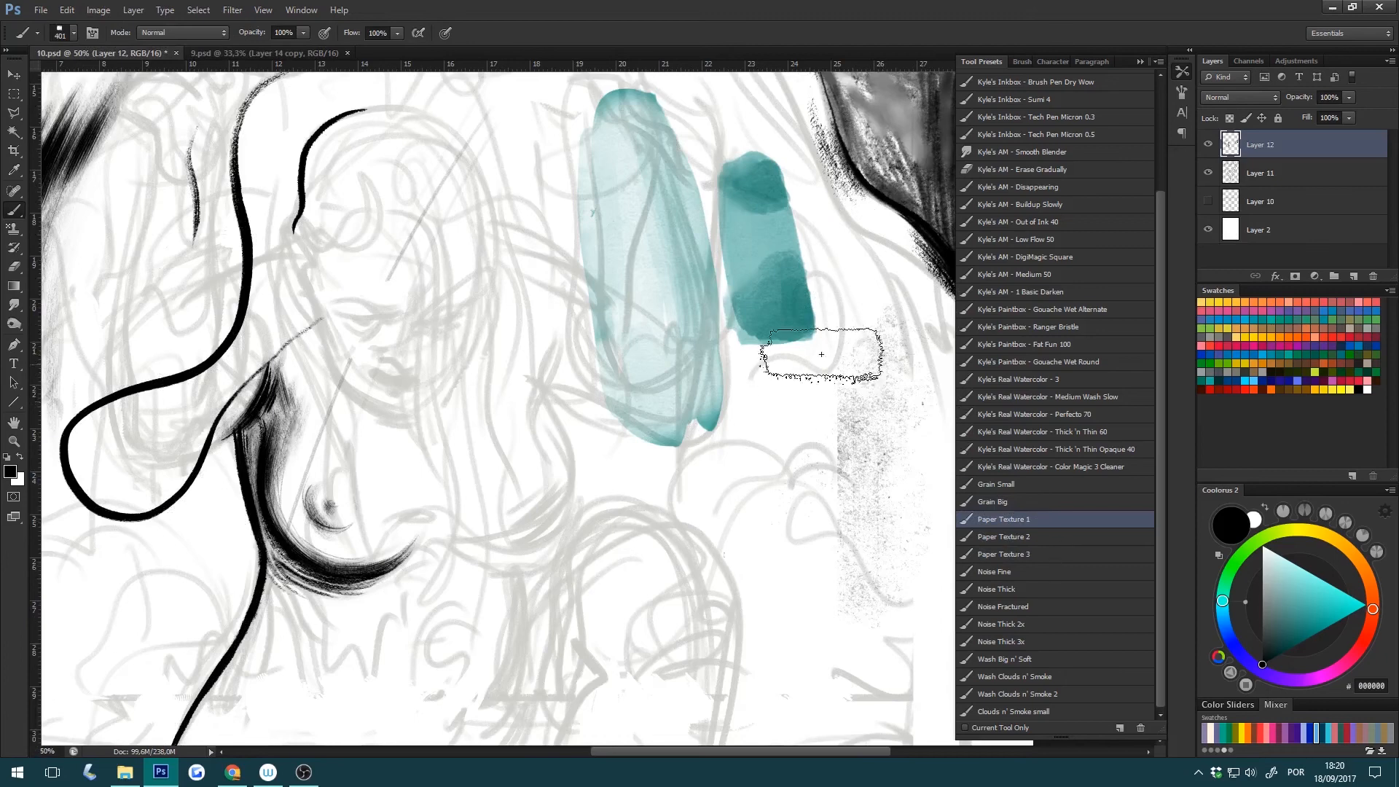
pyautogui.hotkey('ctrl', 'z')
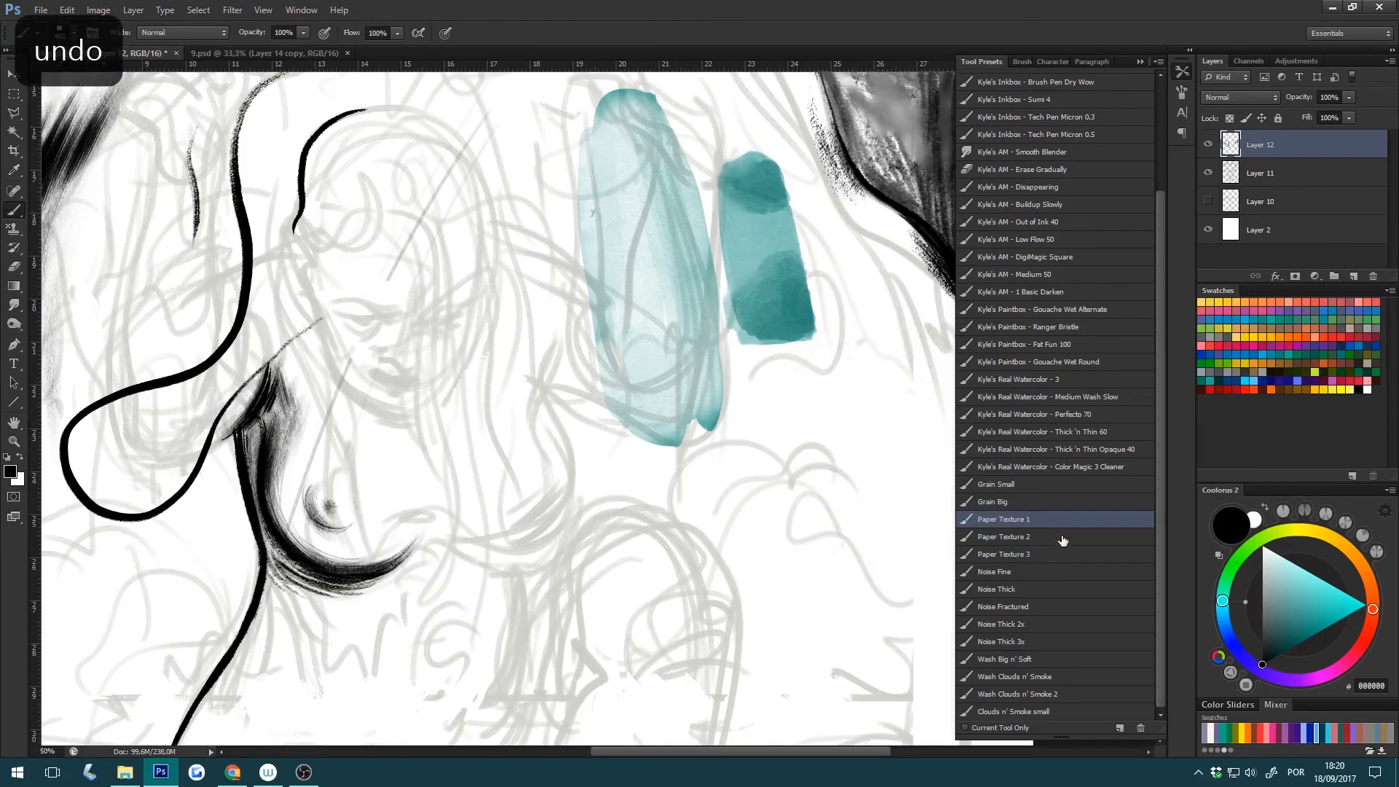
# Try the "Paper Texture 2" preset just below the larger teal patch and undo it.
pyautogui.click(1049, 537)
pyautogui.moveTo(702, 469); pyautogui.dragTo(699, 499)
pyautogui.hotkey('ctrl', 'z')
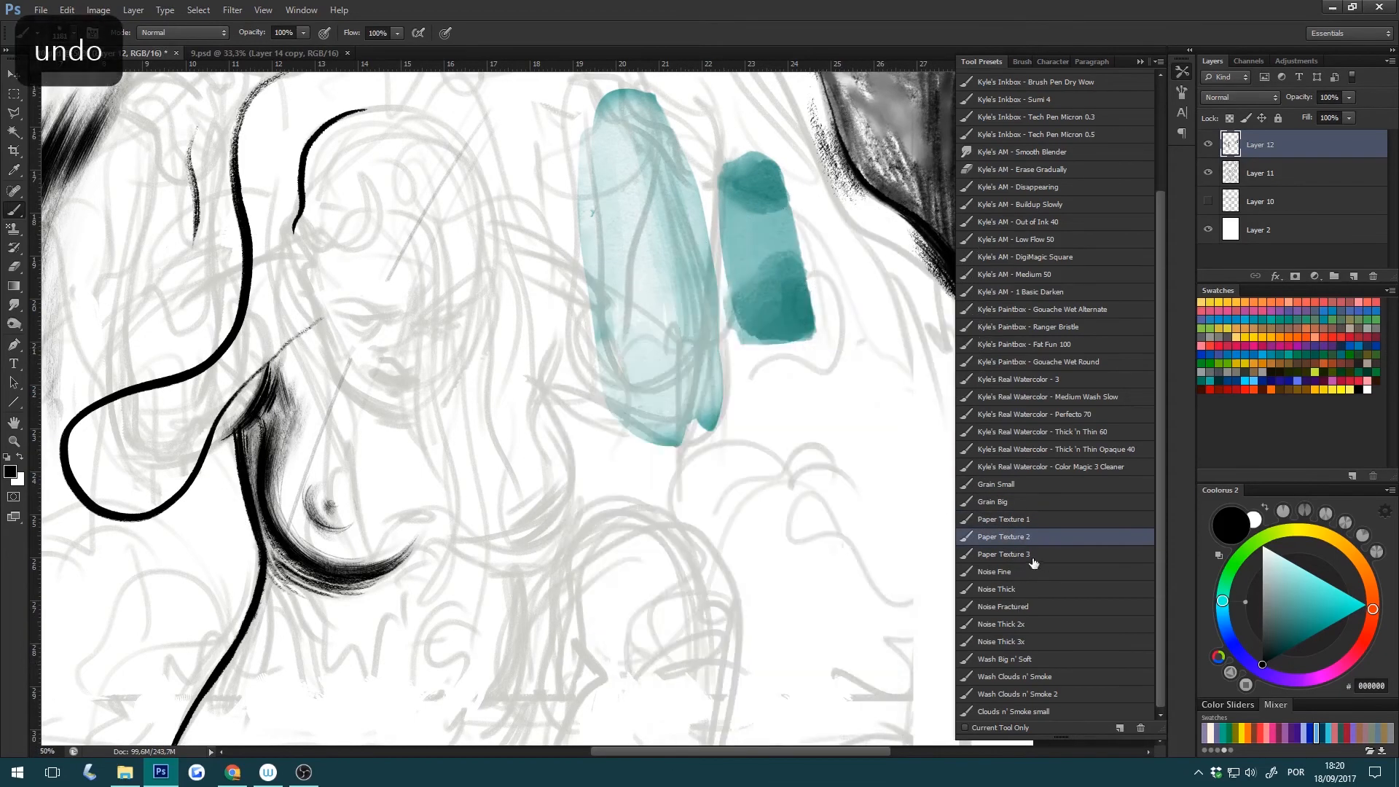
# Try light and darker strokes with the "Paper Texture 3" preset over the sketch below the teal patches and undo them.
pyautogui.click(1027, 554)
pyautogui.moveTo(656, 484)
pyautogui.mouseDown()
pyautogui.moveTo(699, 427)
pyautogui.moveTo(744, 412)
pyautogui.moveTo(714, 512)
pyautogui.moveTo(719, 601)
pyautogui.moveTo(729, 594)
pyautogui.moveTo(748, 632)
pyautogui.moveTo(823, 499)
pyautogui.moveTo(878, 453)
pyautogui.moveTo(924, 472)
pyautogui.moveTo(960, 526)
pyautogui.mouseUp()
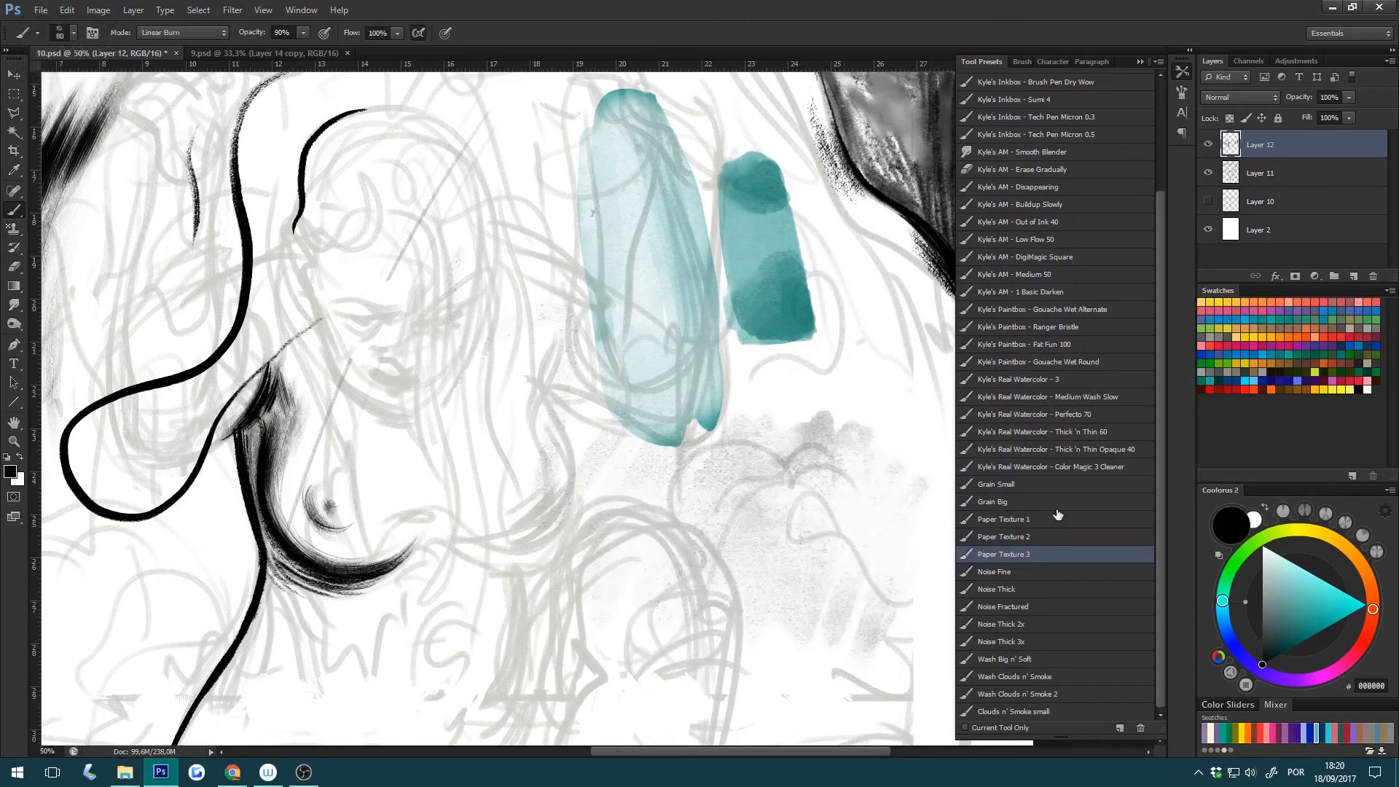
pyautogui.moveTo(803, 382)
pyautogui.mouseDown()
pyautogui.moveTo(830, 374)
pyautogui.moveTo(909, 531)
pyautogui.mouseUp()
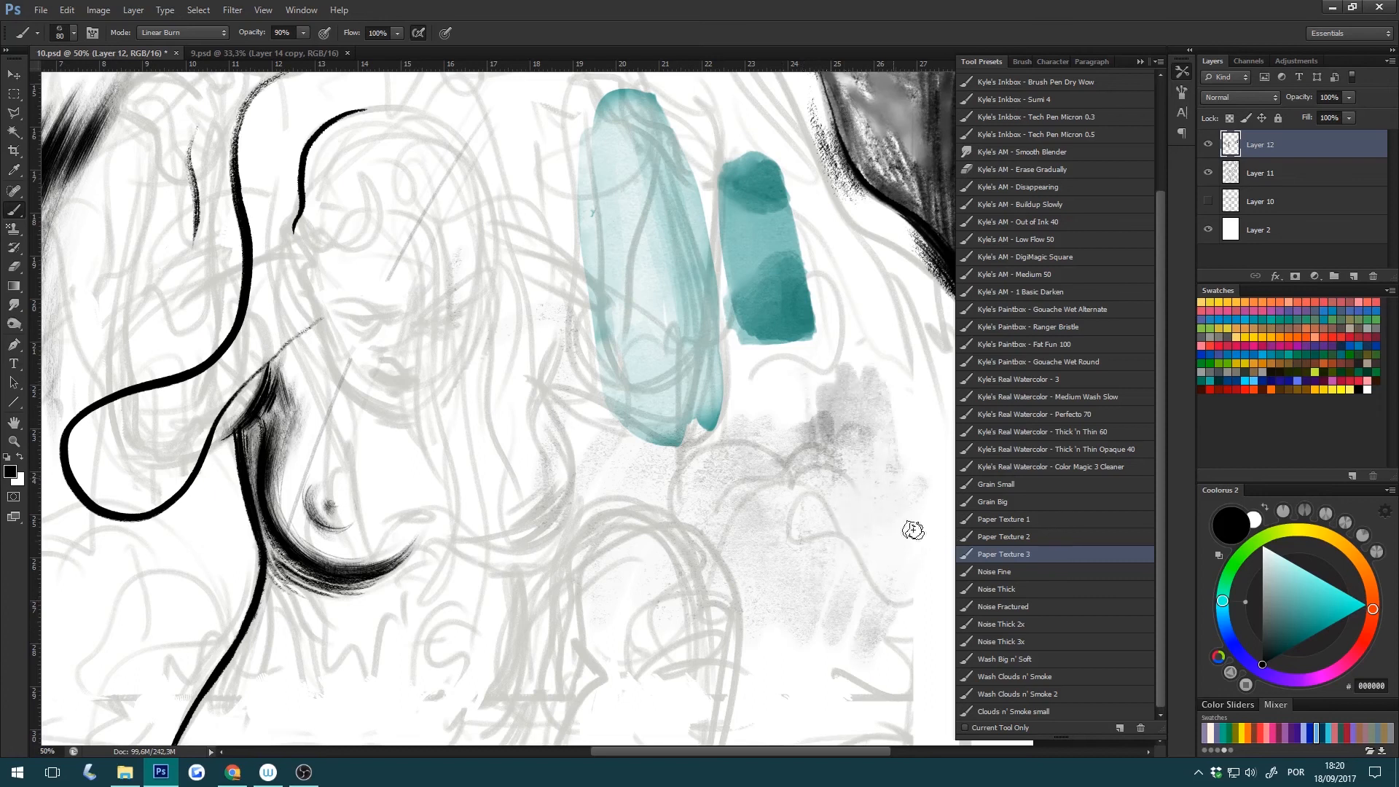
pyautogui.hotkey('ctrl', 'z')
pyautogui.hotkey('ctrl', 'alt', 'z')
# Test "Noise Fine" at brush size 250, undo the heavy black strokes and spread light grain around the teal patches.
pyautogui.click(1034, 576)
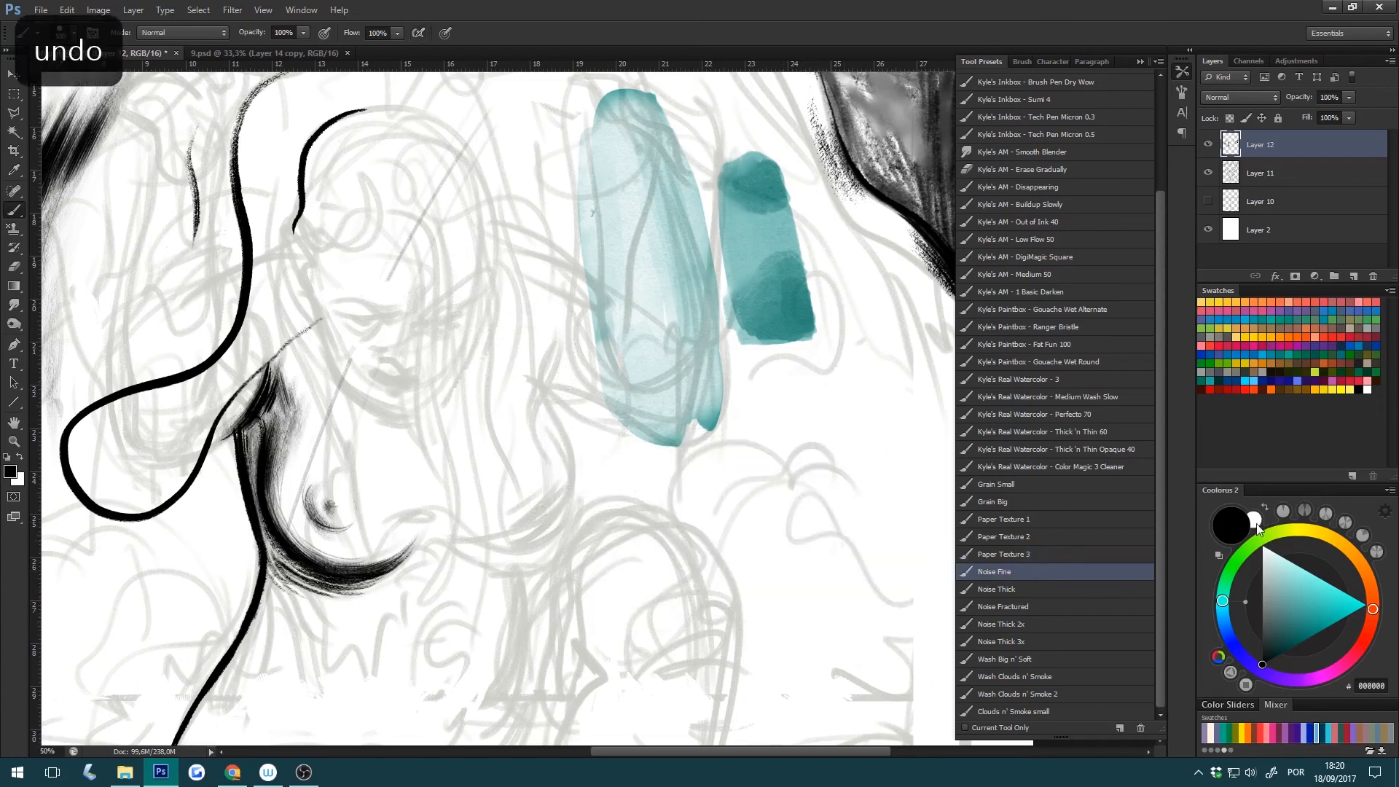
pyautogui.press(']')
pyautogui.press(']')
pyautogui.press(']')
pyautogui.moveTo(619, 430)
pyautogui.mouseDown()
pyautogui.moveTo(761, 641)
pyautogui.moveTo(790, 374)
pyautogui.moveTo(792, 489)
pyautogui.mouseUp()
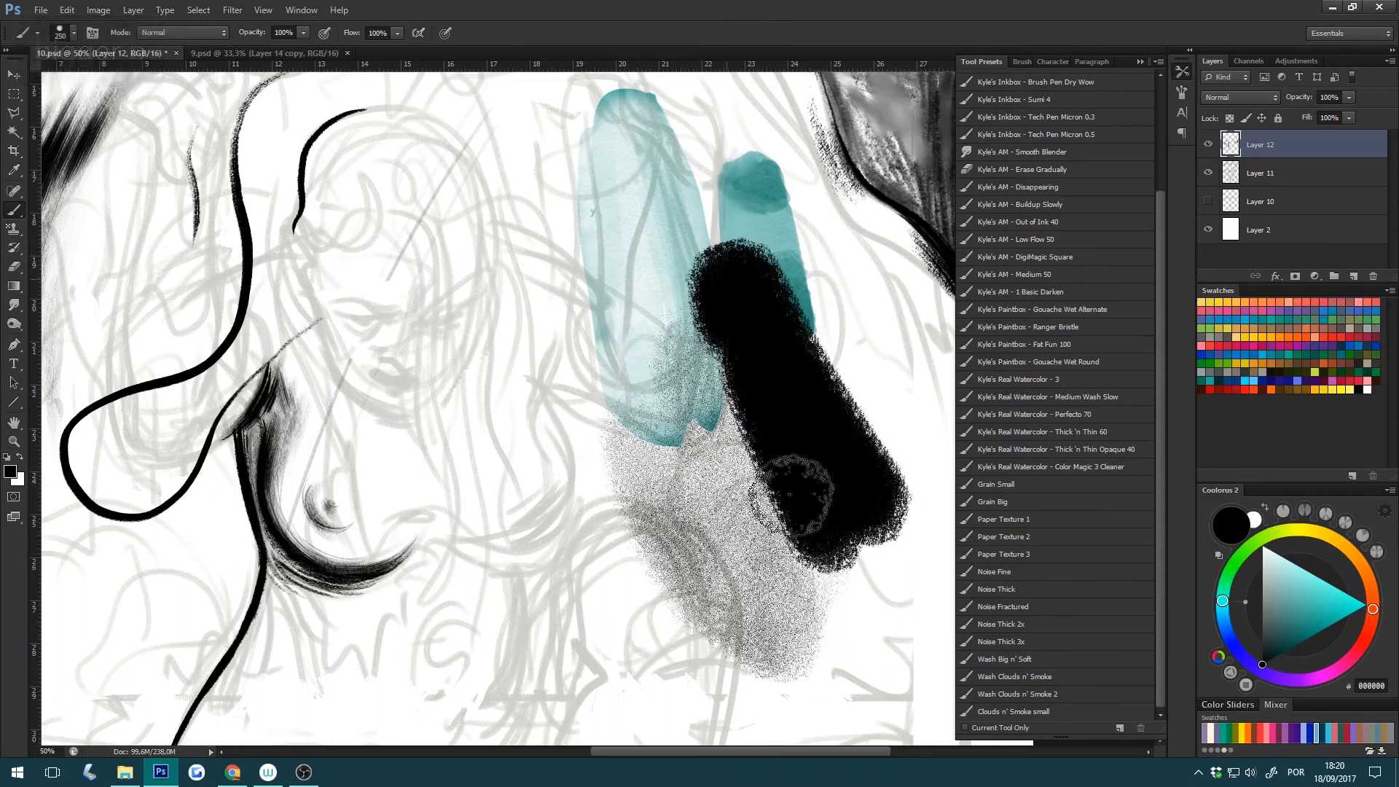
pyautogui.hotkey('ctrl', 'alt', 'z')
pyautogui.hotkey('ctrl', 'alt', 'z')
pyautogui.moveTo(632, 653)
pyautogui.mouseDown()
pyautogui.moveTo(665, 649)
pyautogui.moveTo(581, 447)
pyautogui.moveTo(593, 316)
pyautogui.moveTo(628, 292)
pyautogui.moveTo(756, 561)
pyautogui.moveTo(712, 334)
pyautogui.moveTo(799, 380)
pyautogui.moveTo(884, 556)
pyautogui.moveTo(833, 405)
pyautogui.moveTo(582, 269)
pyautogui.mouseUp()
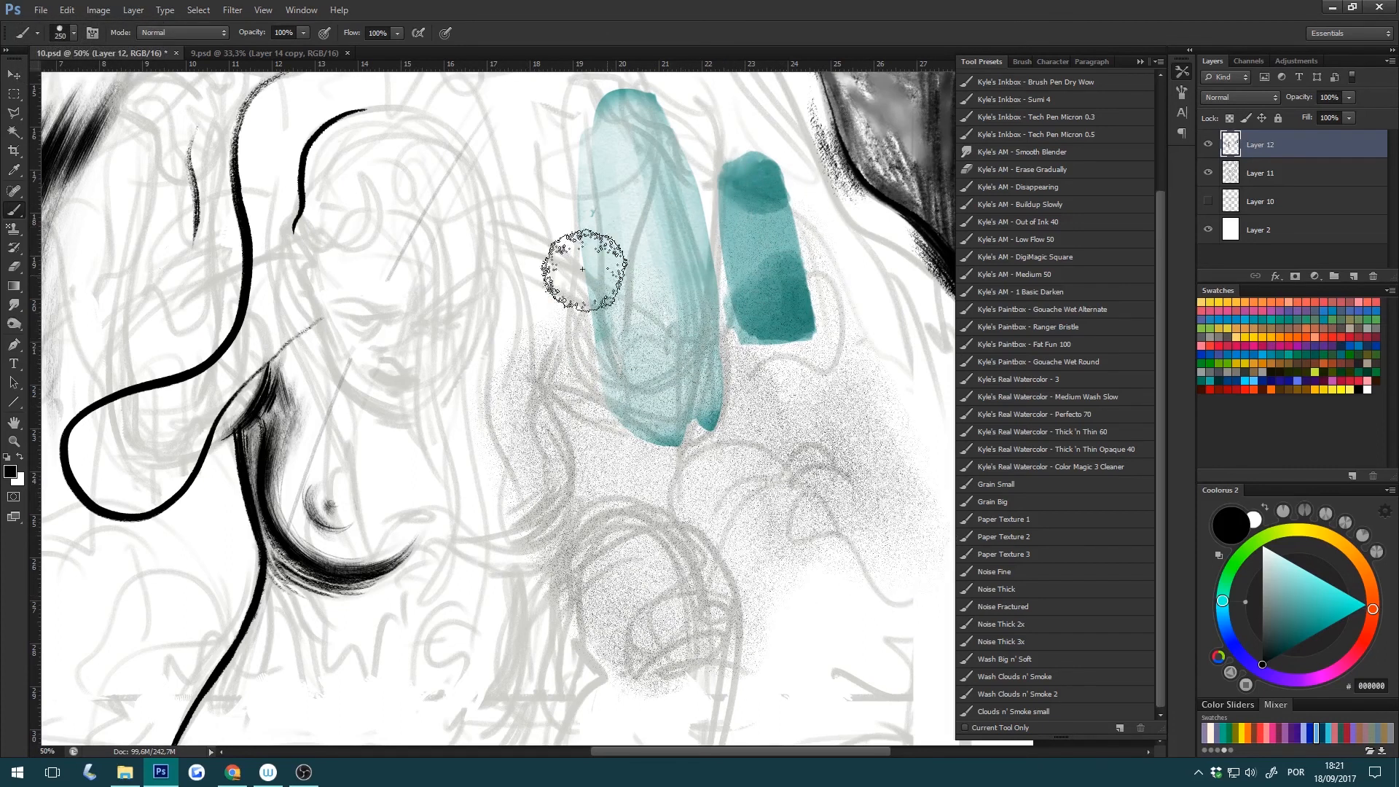
# Compare the grainy smoke band between the panels of 9.psd with the noise test in 10.psd.
pyautogui.click(324, 53)
pyautogui.press('h')
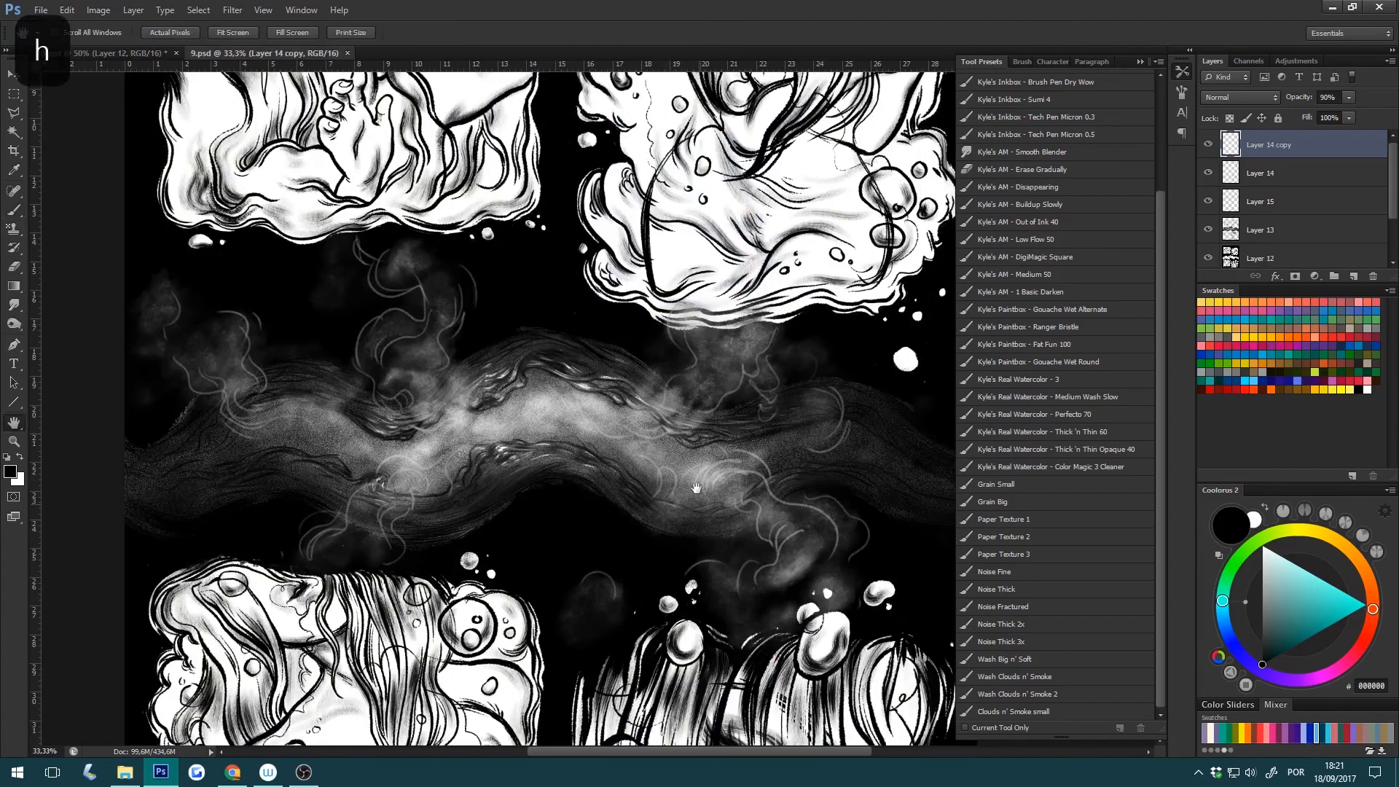
pyautogui.moveTo(695, 488); pyautogui.dragTo(707, 560)
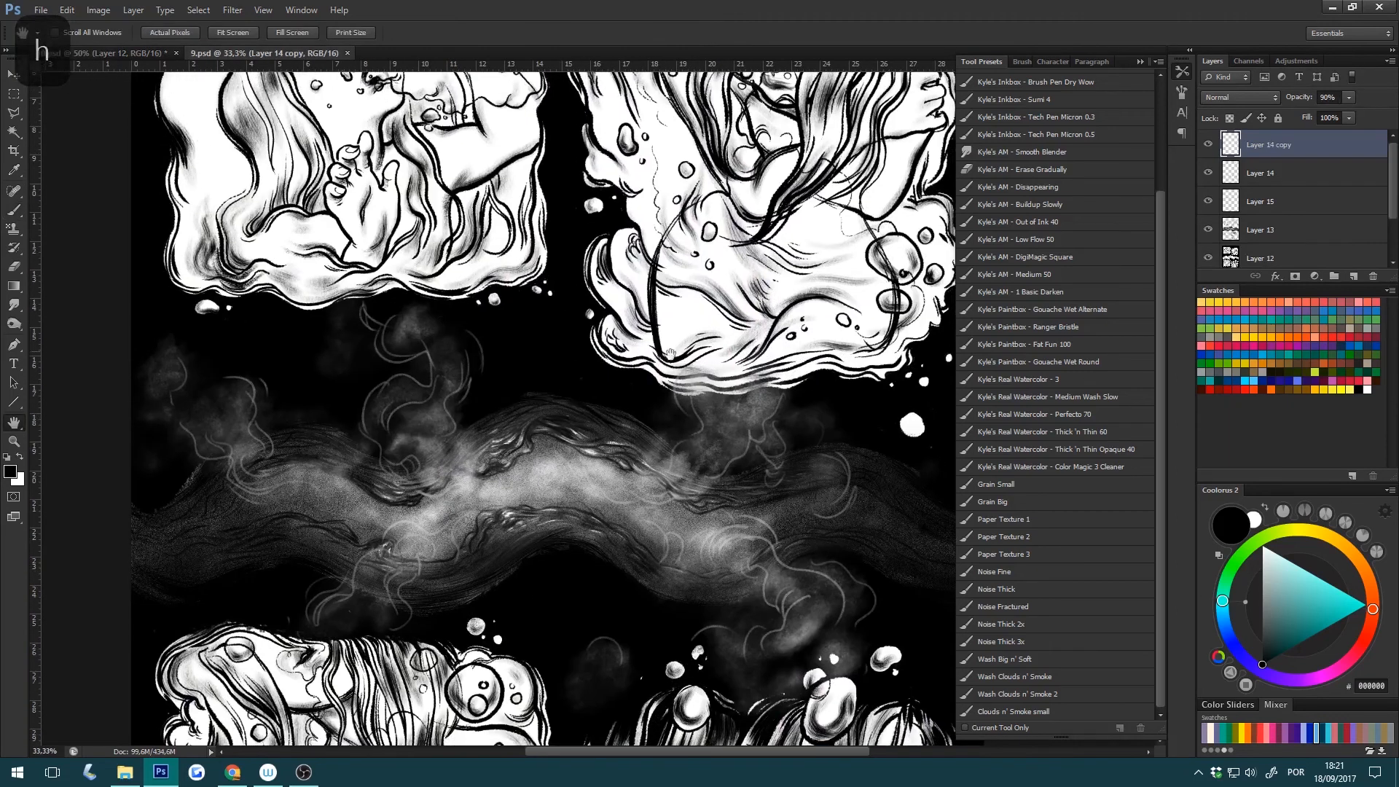
pyautogui.click(148, 55)
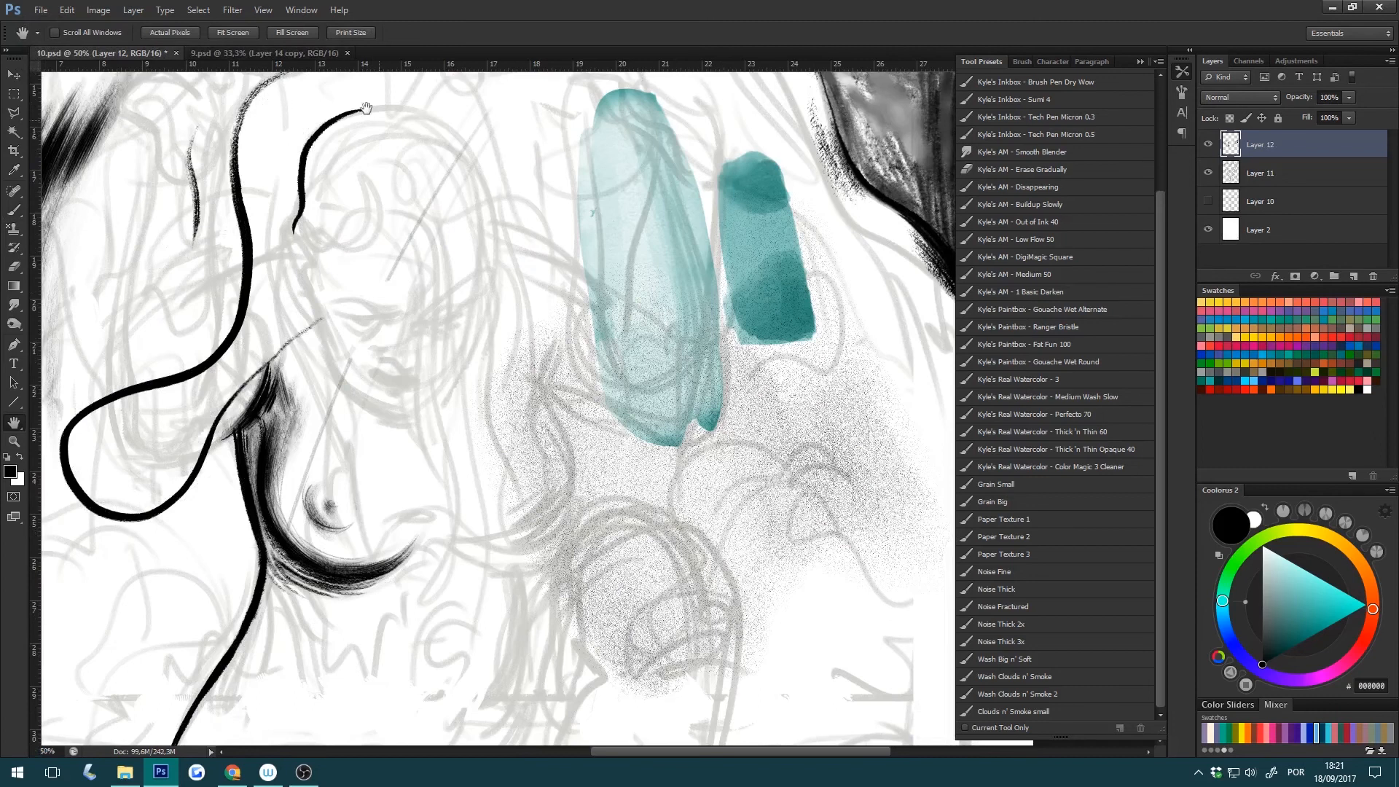
pyautogui.click(323, 55)
pyautogui.click(146, 58)
# Build up denser black grain below the teal patches and paint a coarser area beside it with "Noise Thick".
pyautogui.press('b')
pyautogui.moveTo(614, 468)
pyautogui.mouseDown()
pyautogui.moveTo(571, 661)
pyautogui.moveTo(539, 474)
pyautogui.moveTo(715, 468)
pyautogui.moveTo(808, 503)
pyautogui.mouseUp()
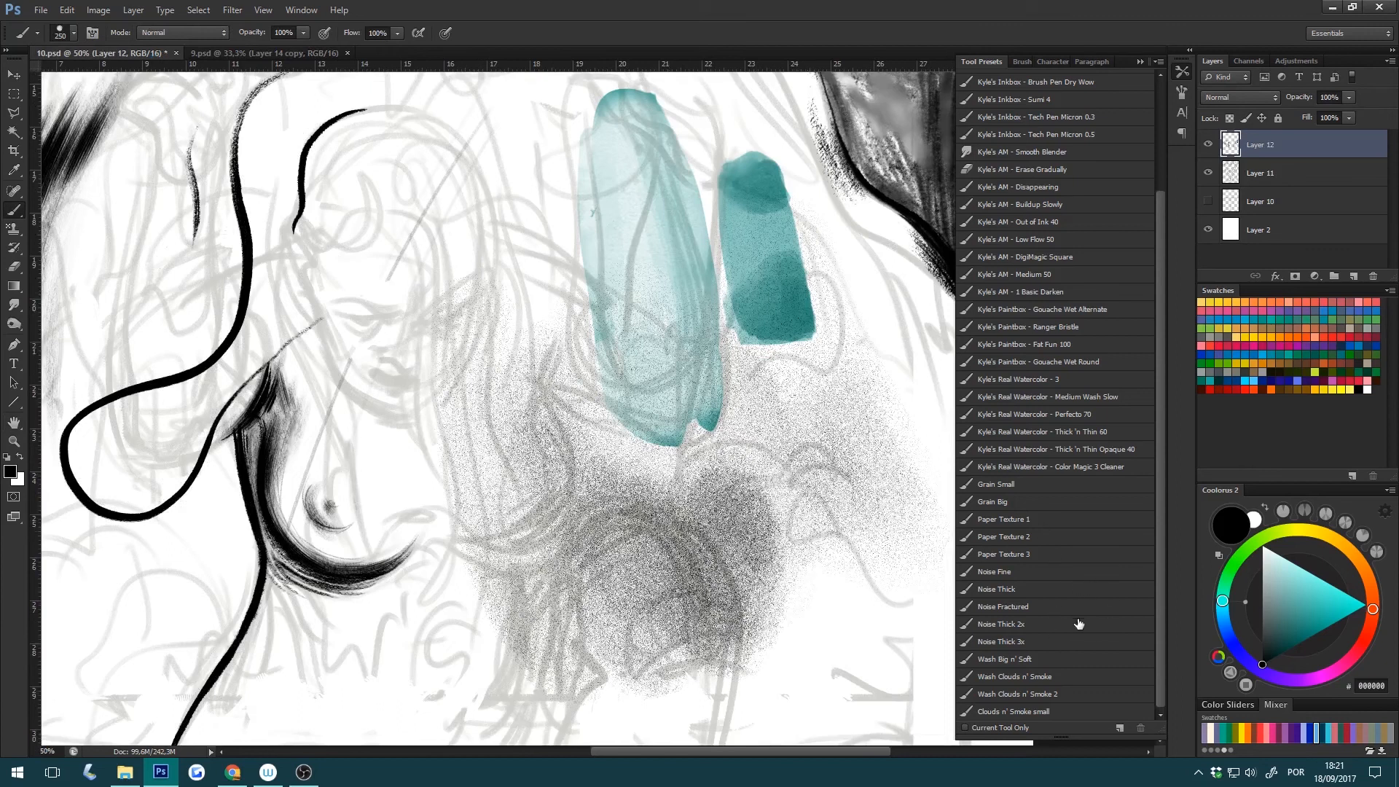
pyautogui.click(1050, 590)
pyautogui.moveTo(809, 372)
pyautogui.mouseDown()
pyautogui.moveTo(831, 510)
pyautogui.moveTo(896, 474)
pyautogui.moveTo(871, 295)
pyautogui.moveTo(845, 262)
pyautogui.moveTo(823, 408)
pyautogui.moveTo(750, 524)
pyautogui.mouseUp()
# Try the "Noise Fractured" preset over the figure sketch and undo the stroke.
pyautogui.click(1038, 623)
pyautogui.click(999, 610)
pyautogui.moveTo(396, 235)
pyautogui.mouseDown()
pyautogui.moveTo(434, 233)
pyautogui.moveTo(355, 457)
pyautogui.moveTo(417, 399)
pyautogui.moveTo(391, 500)
pyautogui.moveTo(490, 337)
pyautogui.moveTo(425, 600)
pyautogui.moveTo(497, 481)
pyautogui.moveTo(492, 543)
pyautogui.mouseUp()
pyautogui.hotkey('ctrl', 'alt', 'z')
# Select the "Noise Thick 2x" preset and undo all the remaining noise strokes on the sketch.
pyautogui.click(1020, 623)
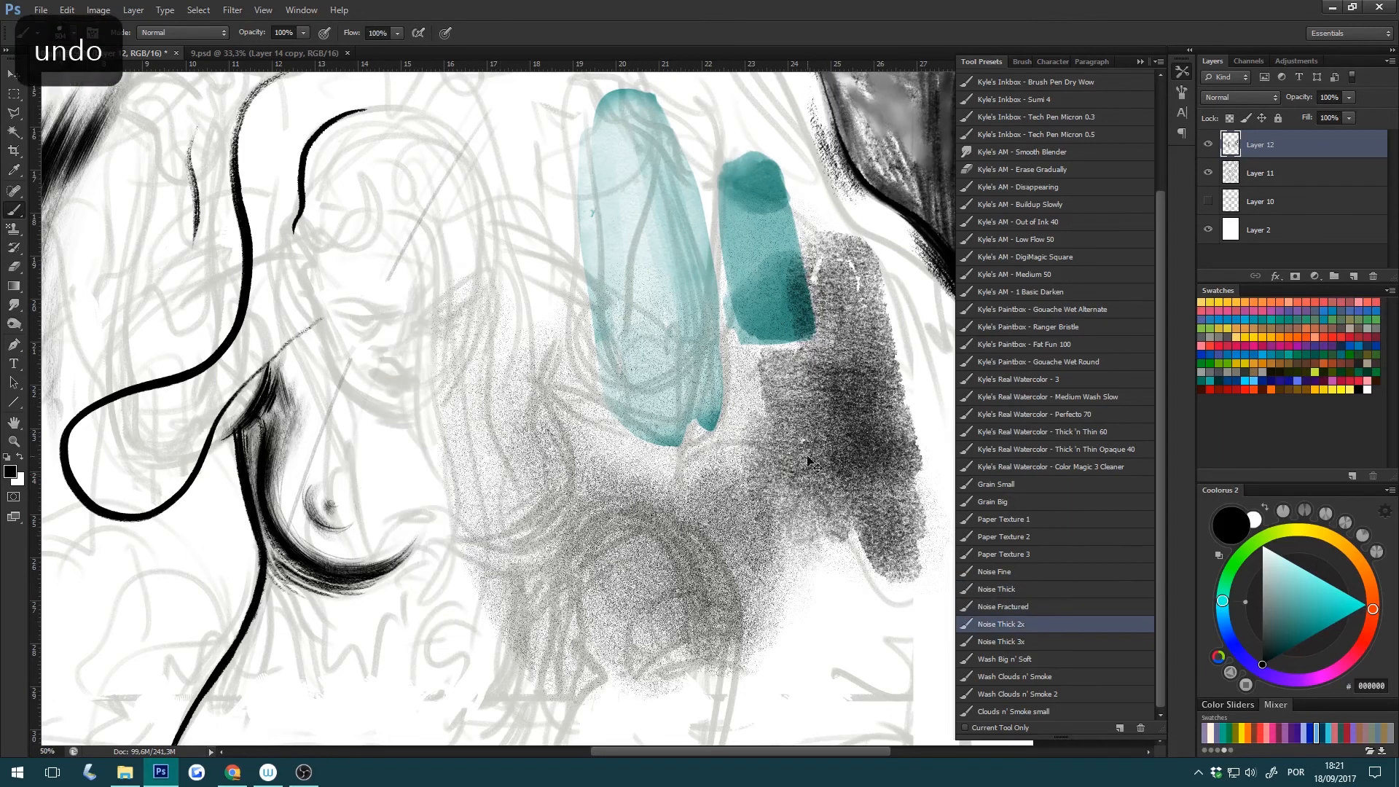
pyautogui.hotkey('ctrl', 'alt', 'z')
pyautogui.hotkey('ctrl', 'alt', 'z')
pyautogui.hotkey('ctrl', 'alt', 'z')
pyautogui.hotkey('ctrl', 'alt', 'z')
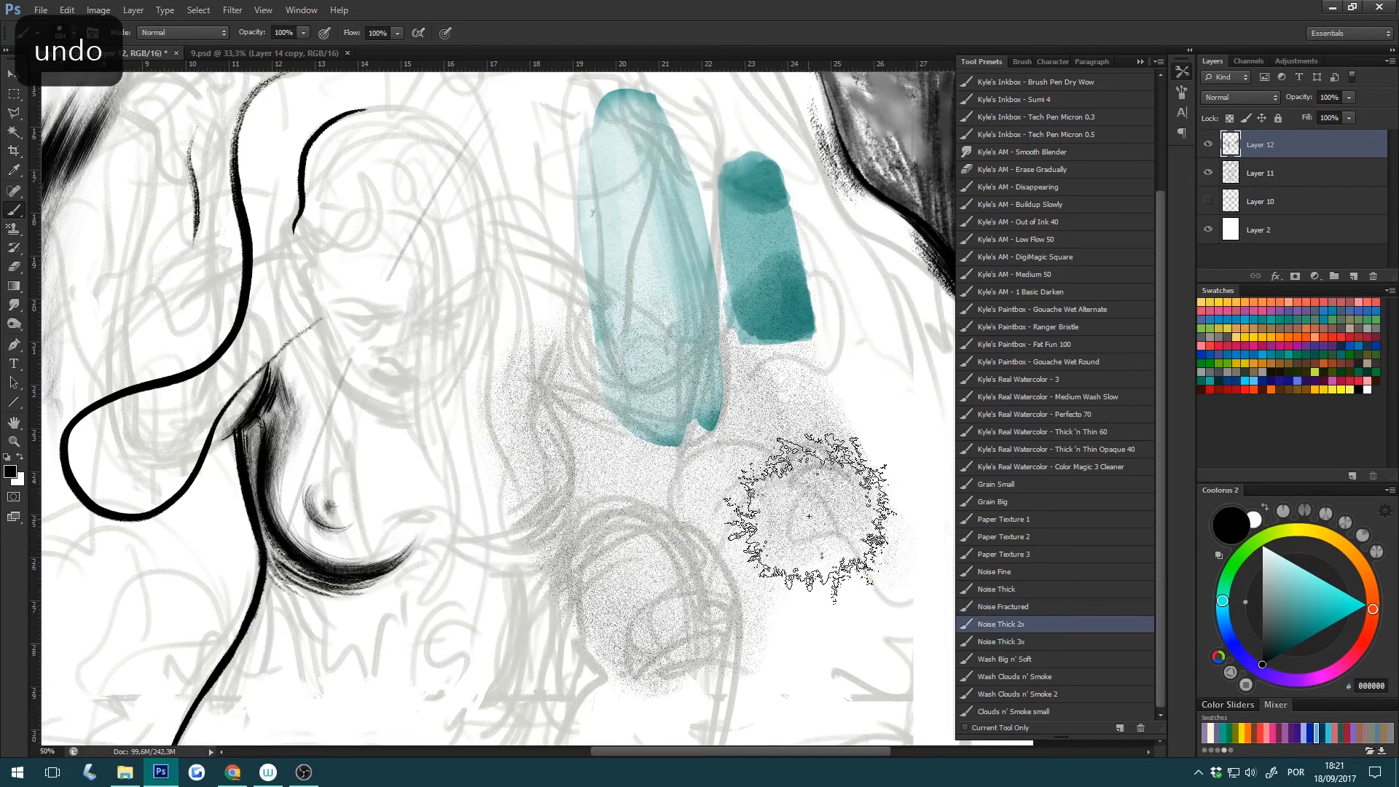
pyautogui.hotkey('ctrl', 'alt', 'z')
pyautogui.hotkey('ctrl', 'alt', 'z')
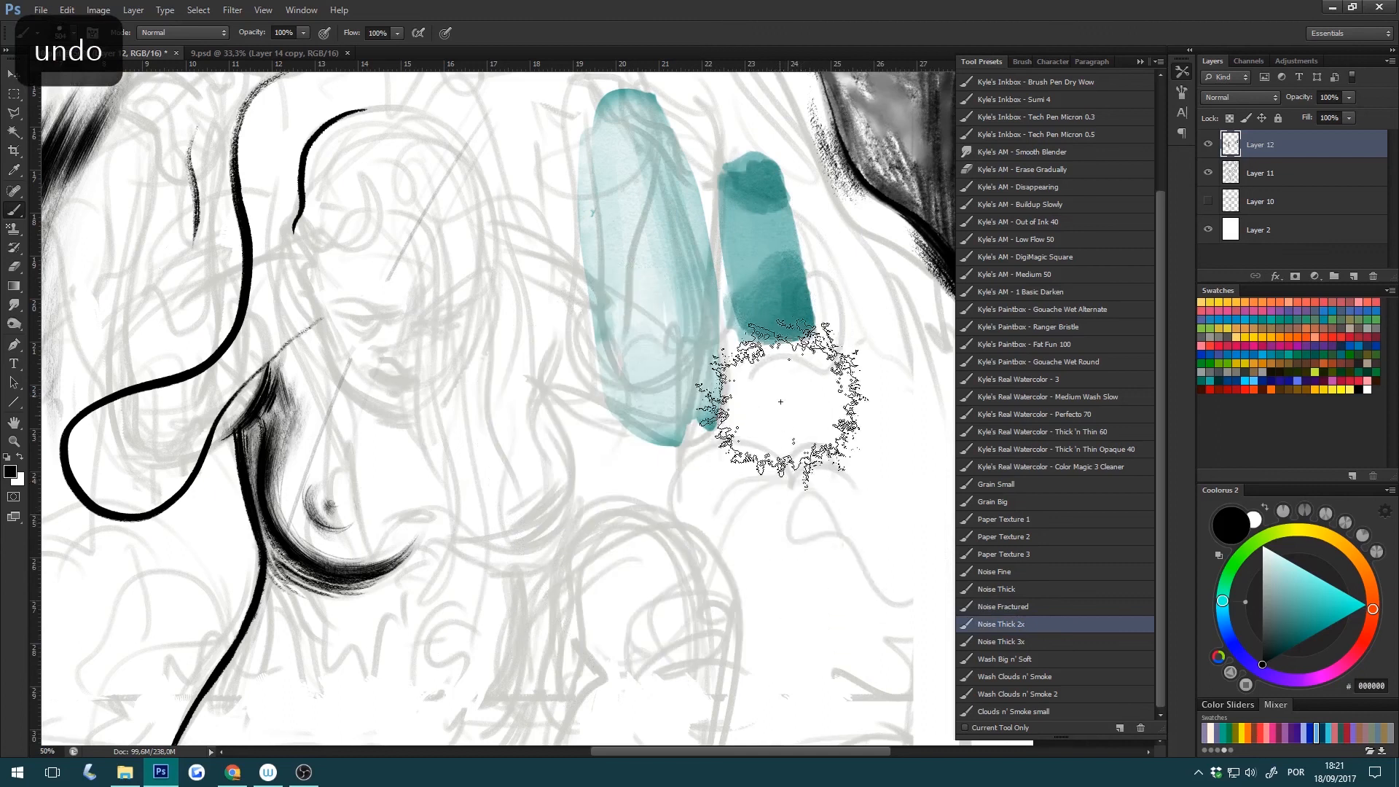
# Try light and dense strokes with "Noise Thick 2x" below and across the teal patches and undo them.
pyautogui.moveTo(787, 353); pyautogui.dragTo(806, 624)
pyautogui.moveTo(815, 541)
pyautogui.mouseDown()
pyautogui.moveTo(831, 335)
pyautogui.moveTo(878, 324)
pyautogui.moveTo(843, 625)
pyautogui.moveTo(817, 630)
pyautogui.moveTo(741, 462)
pyautogui.moveTo(784, 643)
pyautogui.moveTo(779, 681)
pyautogui.moveTo(743, 666)
pyautogui.moveTo(692, 318)
pyautogui.moveTo(771, 243)
pyautogui.moveTo(825, 508)
pyautogui.mouseUp()
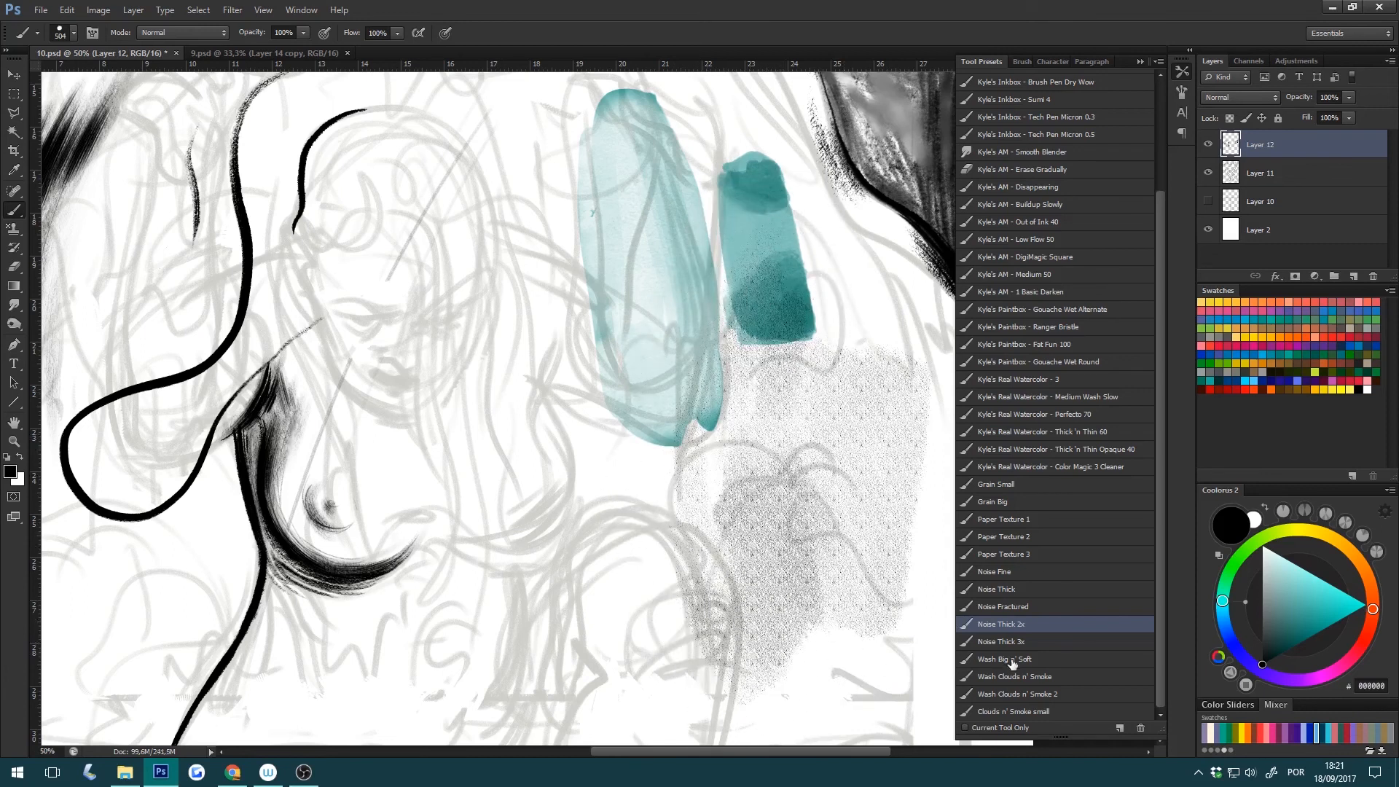
pyautogui.hotkey('ctrl', 'z')
pyautogui.moveTo(506, 390)
pyautogui.mouseDown()
pyautogui.moveTo(529, 241)
pyautogui.moveTo(573, 191)
pyautogui.moveTo(692, 139)
pyautogui.mouseUp()
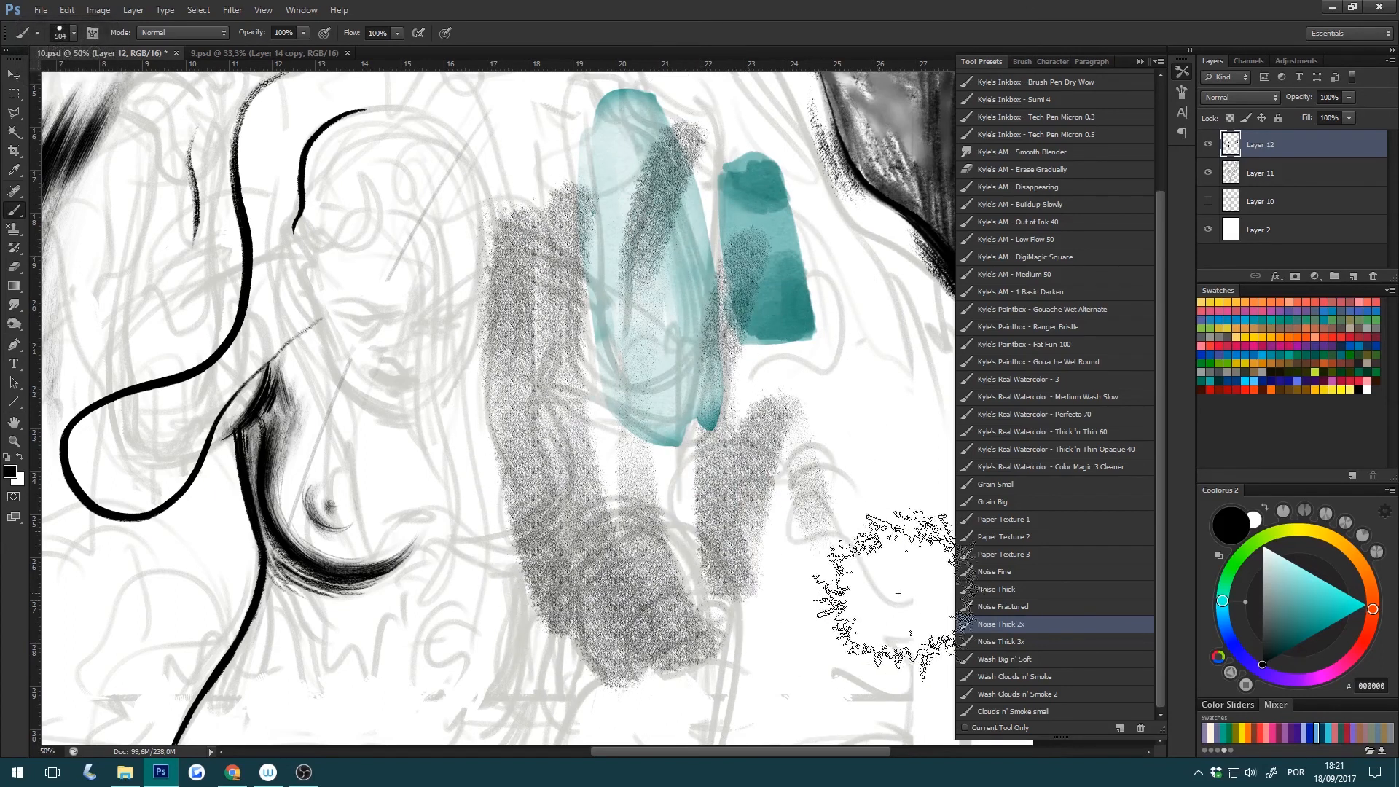
pyautogui.hotkey('ctrl', 'z')
# Try the "Noise Thick 3x" preset across the larger teal patch and undo it.
pyautogui.click(991, 646)
pyautogui.moveTo(462, 321)
pyautogui.mouseDown()
pyautogui.moveTo(572, 302)
pyautogui.moveTo(563, 264)
pyautogui.moveTo(648, 305)
pyautogui.moveTo(721, 379)
pyautogui.mouseUp()
pyautogui.hotkey('ctrl', 'z')
# Try soft grey washes with "Wash Big n' Soft" across the lower sketch and undo them.
pyautogui.click(1062, 659)
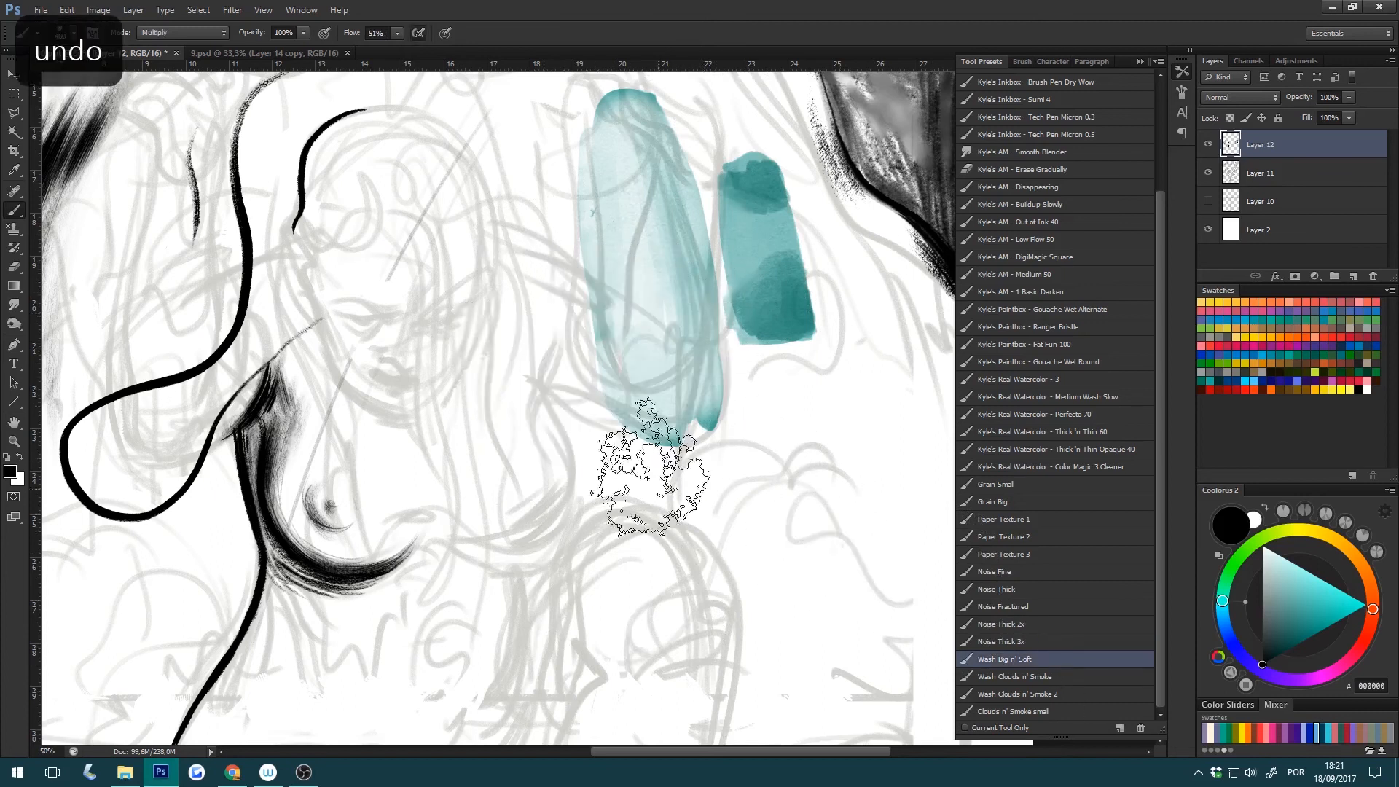
pyautogui.moveTo(546, 386)
pyautogui.mouseDown()
pyautogui.moveTo(546, 609)
pyautogui.moveTo(686, 640)
pyautogui.moveTo(829, 598)
pyautogui.mouseUp()
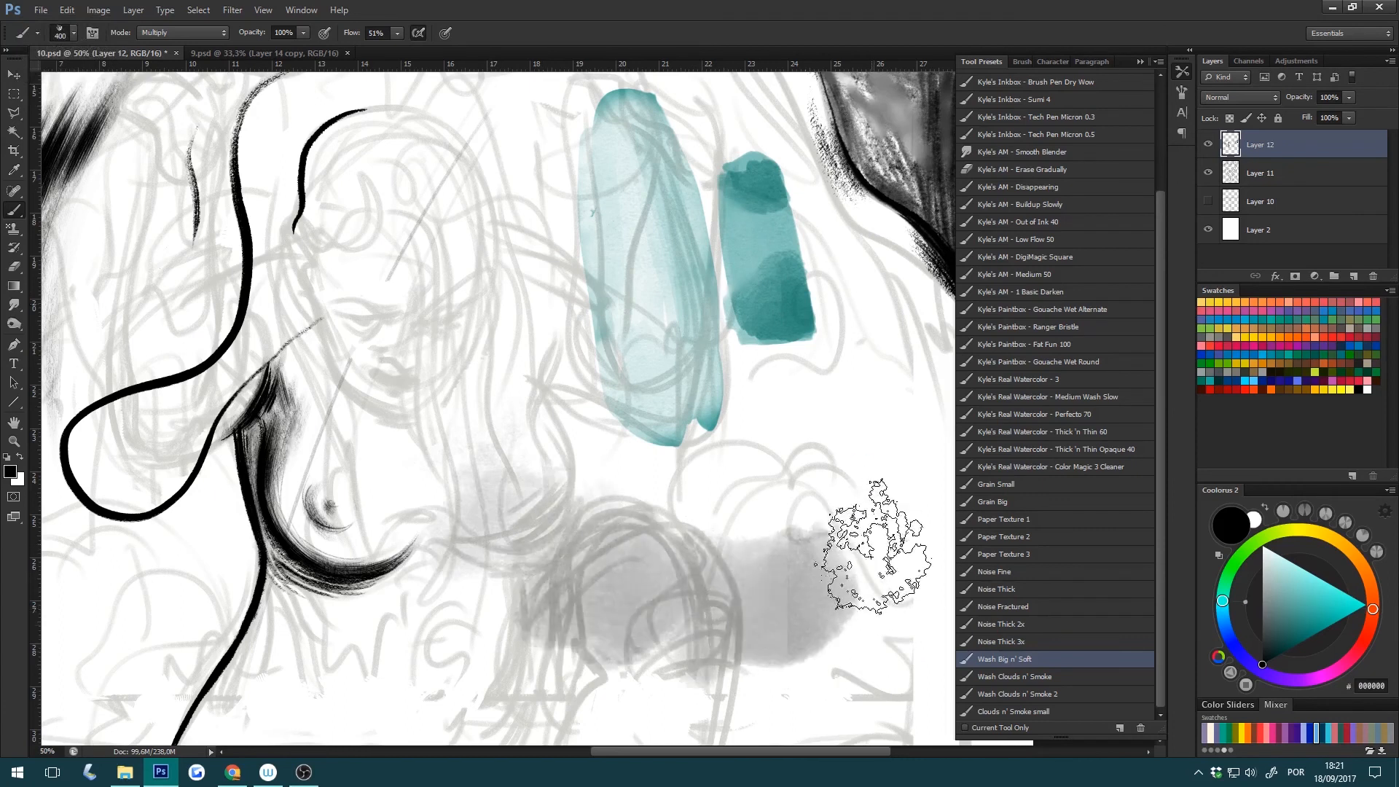
pyautogui.hotkey('ctrl', 'z')
pyautogui.moveTo(628, 477)
pyautogui.mouseDown()
pyautogui.moveTo(437, 556)
pyautogui.moveTo(515, 562)
pyautogui.moveTo(464, 561)
pyautogui.mouseUp()
pyautogui.hotkey('ctrl', 'z')
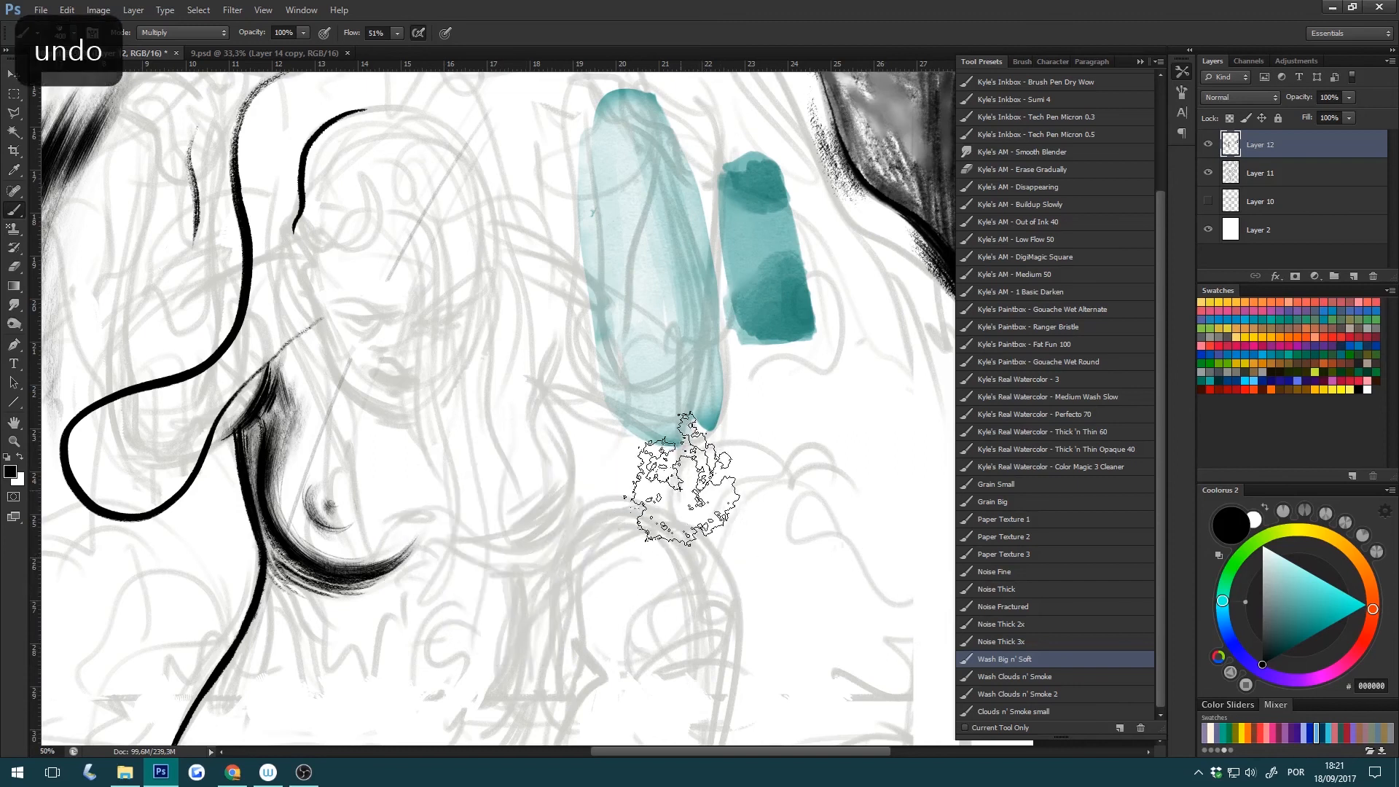
# Try another layered "Wash Big n' Soft" patch in the empty area below the smaller teal patch and undo it.
pyautogui.press('h')
pyautogui.moveTo(581, 628); pyautogui.dragTo(684, 509)
pyautogui.press('h')
pyautogui.moveTo(767, 530); pyautogui.dragTo(567, 637)
pyautogui.press('b')
pyautogui.moveTo(641, 466)
pyautogui.mouseDown()
pyautogui.moveTo(656, 484)
pyautogui.moveTo(578, 515)
pyautogui.moveTo(671, 578)
pyautogui.moveTo(692, 528)
pyautogui.moveTo(683, 572)
pyautogui.mouseUp()
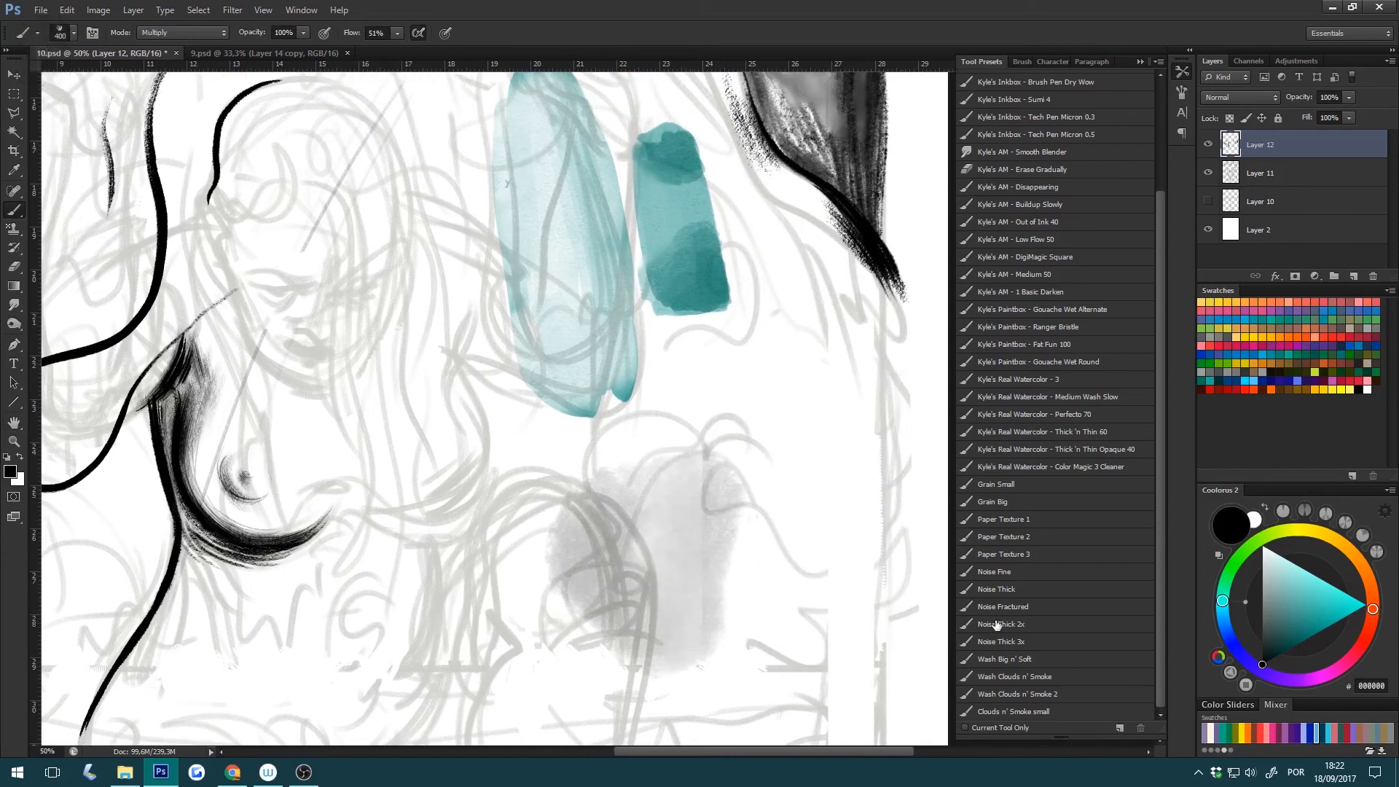
pyautogui.hotkey('ctrl', 'z')
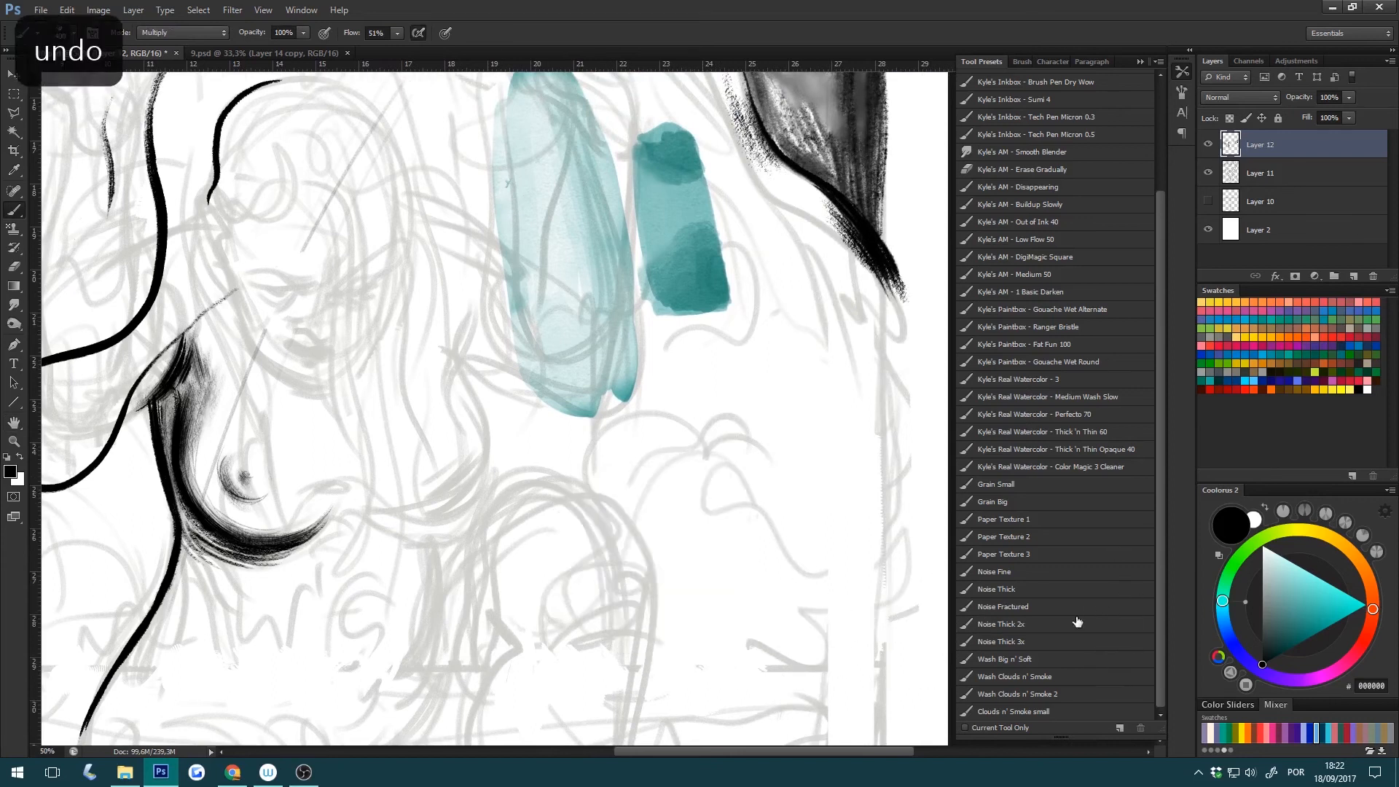
# Try the "Wash Clouds n' Smoke" preset around the teal patches and undo the smoke.
pyautogui.click(1052, 694)
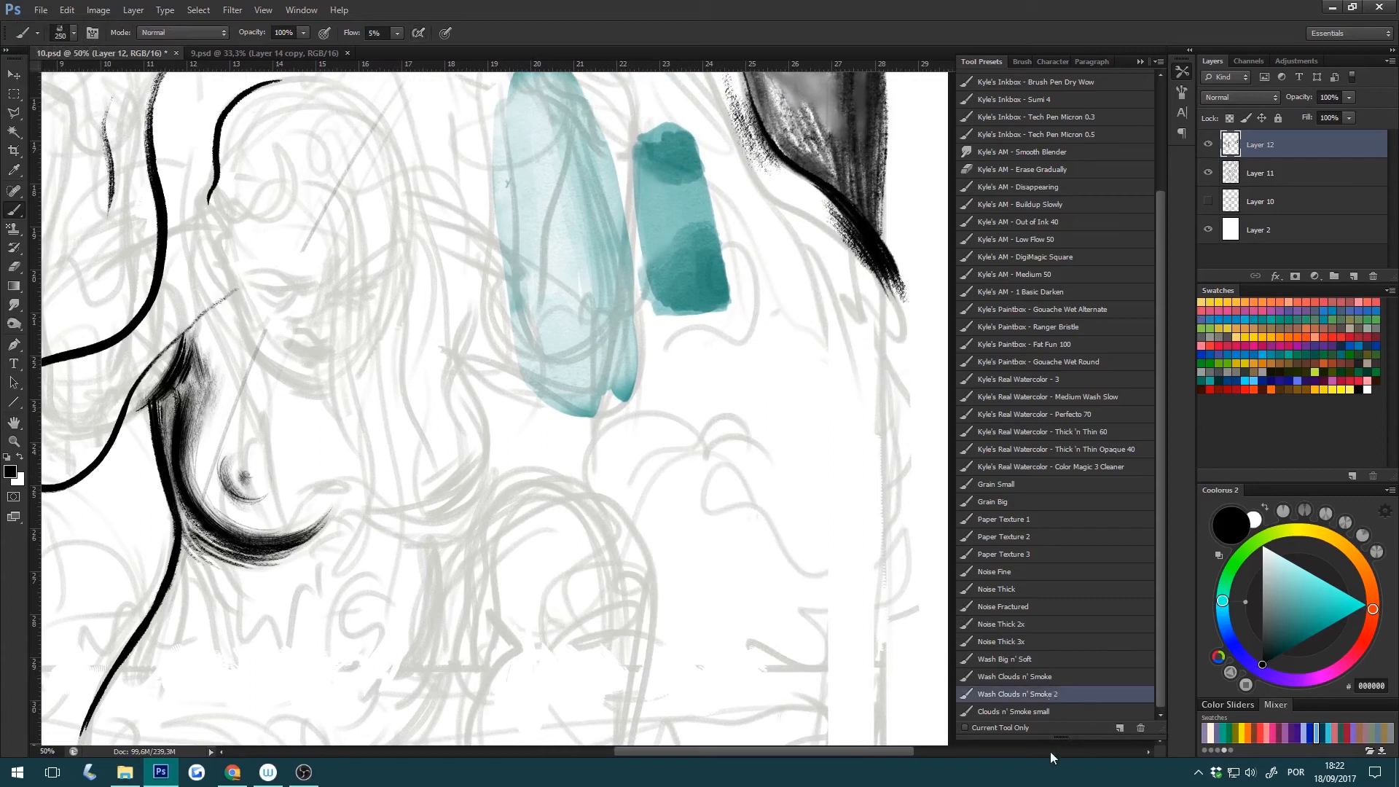
pyautogui.click(1050, 677)
pyautogui.moveTo(678, 437)
pyautogui.mouseDown()
pyautogui.moveTo(548, 483)
pyautogui.moveTo(655, 539)
pyautogui.moveTo(550, 602)
pyautogui.moveTo(547, 455)
pyautogui.moveTo(518, 644)
pyautogui.moveTo(450, 439)
pyautogui.moveTo(432, 532)
pyautogui.moveTo(473, 629)
pyautogui.moveTo(579, 475)
pyautogui.moveTo(546, 348)
pyautogui.moveTo(645, 502)
pyautogui.moveTo(775, 578)
pyautogui.moveTo(703, 325)
pyautogui.moveTo(632, 314)
pyautogui.mouseUp()
pyautogui.hotkey('ctrl', 'z')
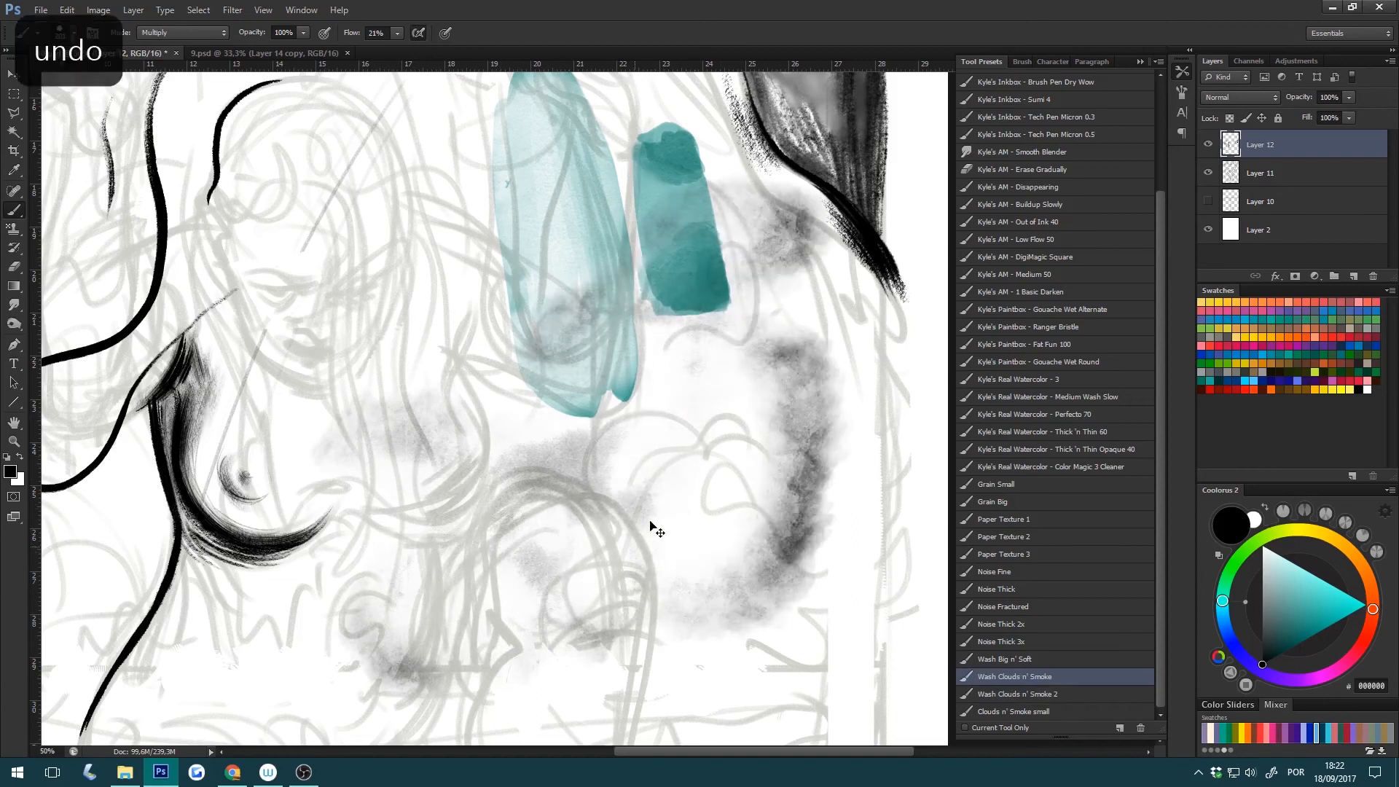
# View the smoke in 9.psd for reference and brush dark "Wash Clouds n' Smoke" clouds across the sketch in 10.psd.
pyautogui.click(260, 54)
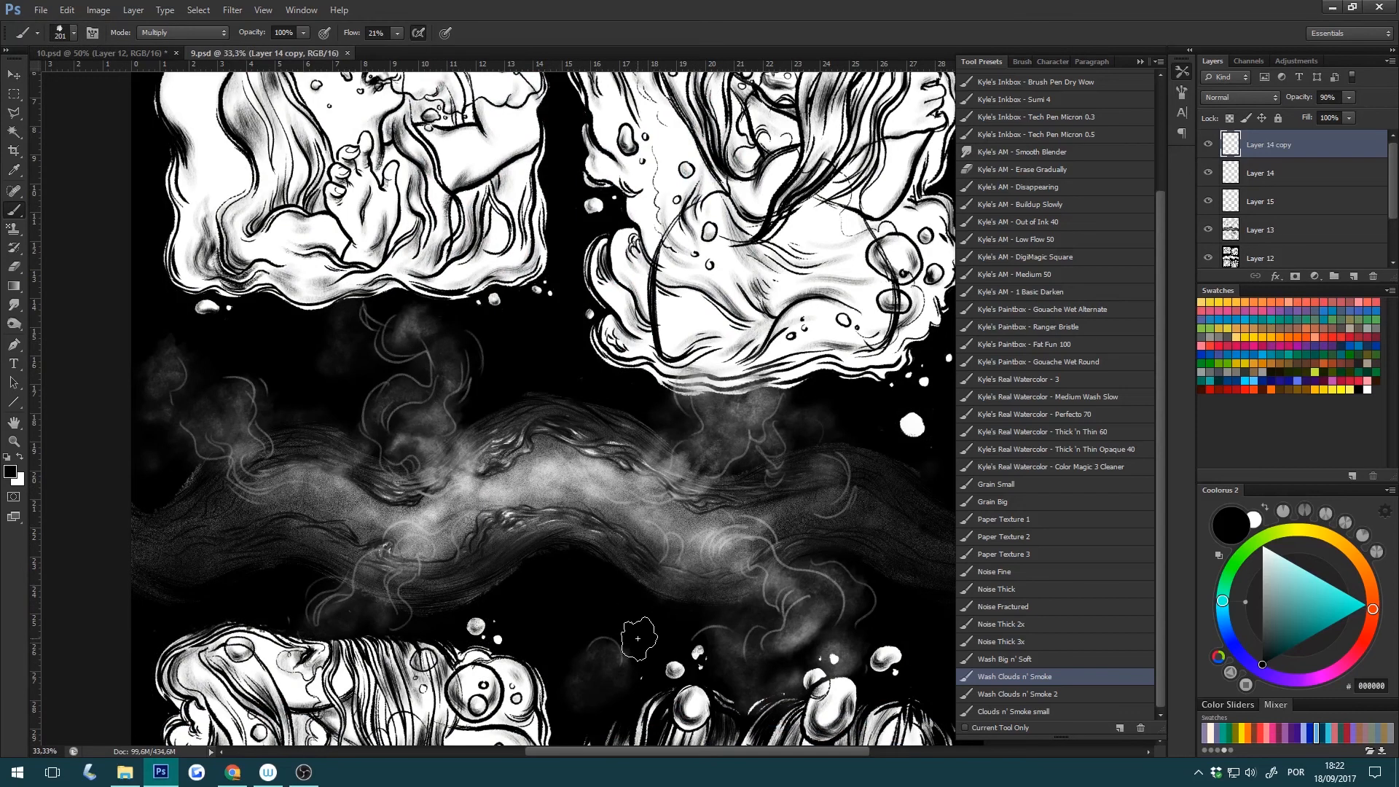
pyautogui.click(125, 54)
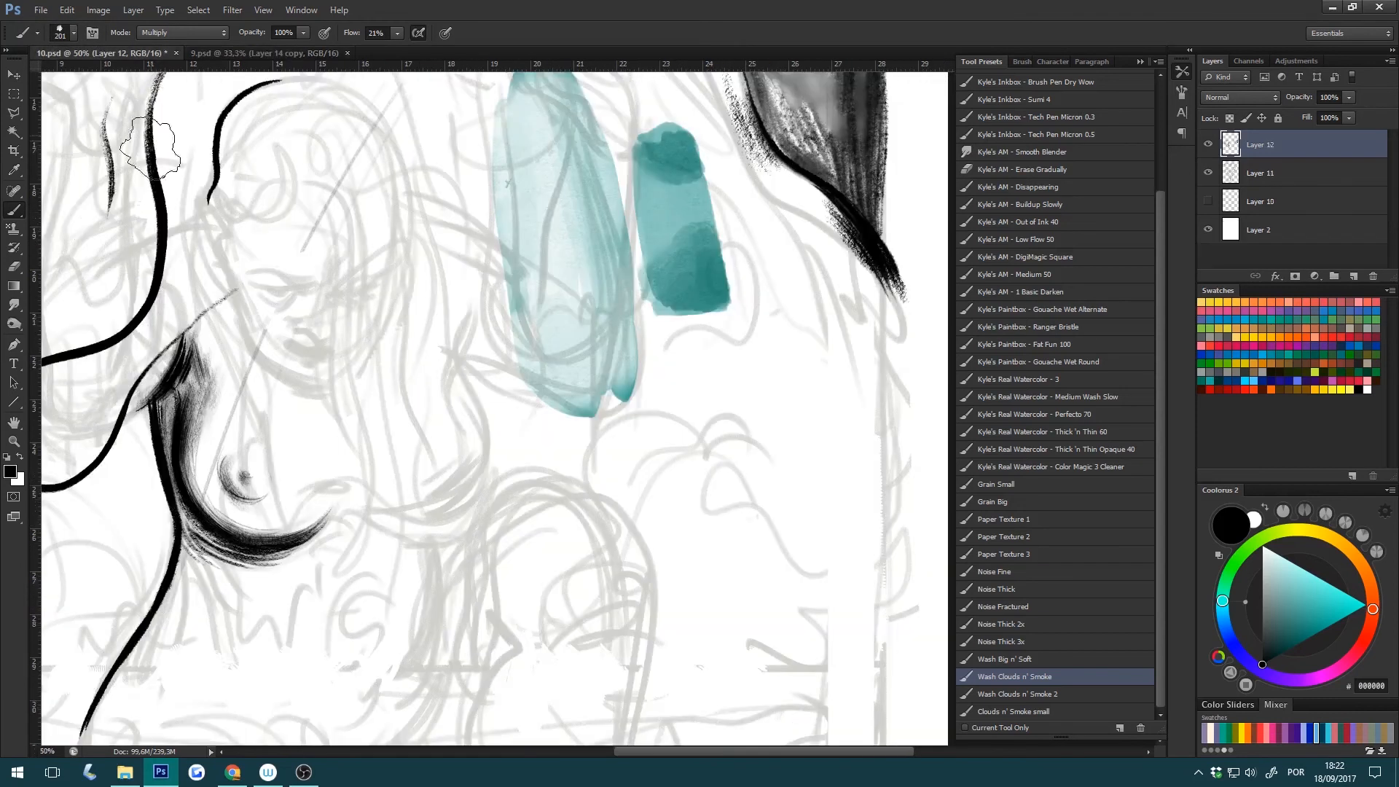
pyautogui.moveTo(417, 218)
pyautogui.mouseDown()
pyautogui.moveTo(454, 301)
pyautogui.moveTo(458, 438)
pyautogui.moveTo(608, 437)
pyautogui.moveTo(671, 531)
pyautogui.mouseUp()
pyautogui.moveTo(397, 295)
pyautogui.mouseDown()
pyautogui.moveTo(515, 481)
pyautogui.moveTo(534, 562)
pyautogui.moveTo(475, 512)
pyautogui.moveTo(611, 557)
pyautogui.moveTo(667, 628)
pyautogui.mouseUp()
pyautogui.moveTo(641, 484)
pyautogui.mouseDown()
pyautogui.moveTo(588, 649)
pyautogui.moveTo(616, 659)
pyautogui.mouseUp()
# Add soft clouds below the smaller teal patch with "Wash Clouds n' Smoke 2" and test "Clouds n' Smoke small" beside them.
pyautogui.click(1054, 697)
pyautogui.moveTo(743, 320)
pyautogui.mouseDown()
pyautogui.moveTo(743, 578)
pyautogui.moveTo(843, 468)
pyautogui.moveTo(794, 567)
pyautogui.moveTo(814, 350)
pyautogui.moveTo(797, 712)
pyautogui.moveTo(714, 468)
pyautogui.moveTo(740, 400)
pyautogui.moveTo(693, 359)
pyautogui.moveTo(736, 364)
pyautogui.mouseUp()
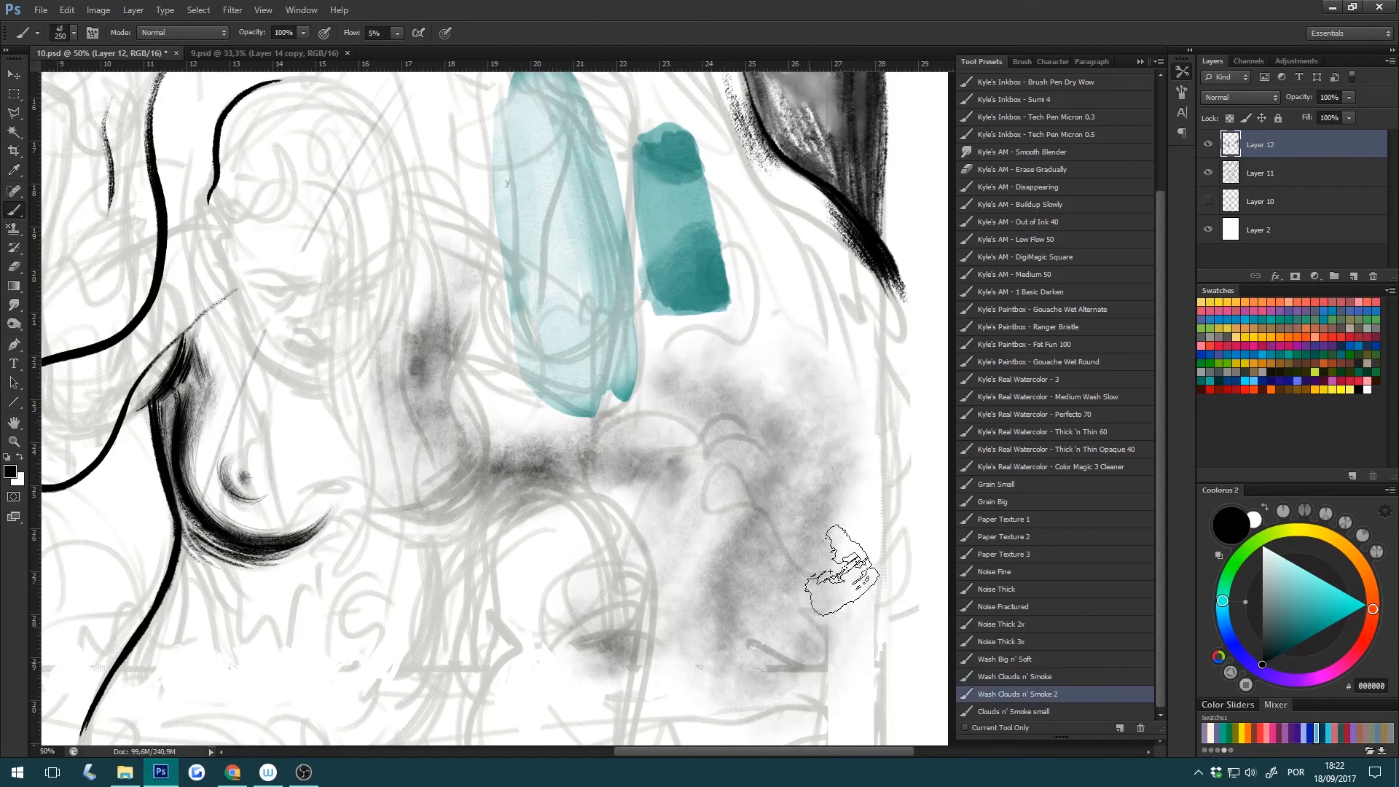
pyautogui.click(1018, 708)
pyautogui.moveTo(400, 284)
pyautogui.mouseDown()
pyautogui.moveTo(369, 321)
pyautogui.moveTo(417, 565)
pyautogui.moveTo(509, 671)
pyautogui.moveTo(565, 452)
pyautogui.moveTo(421, 180)
pyautogui.moveTo(315, 351)
pyautogui.moveTo(416, 608)
pyautogui.mouseUp()
# Undo all the cloud and smoke strokes on the sketch.
pyautogui.hotkey('ctrl', 'alt', 'z')
pyautogui.hotkey('ctrl', 'alt', 'z')
pyautogui.hotkey('ctrl', 'alt', 'z')
pyautogui.hotkey('ctrl', 'alt', 'z')
pyautogui.hotkey('ctrl', 'alt', 'z')
pyautogui.hotkey('ctrl', 'alt', 'z')
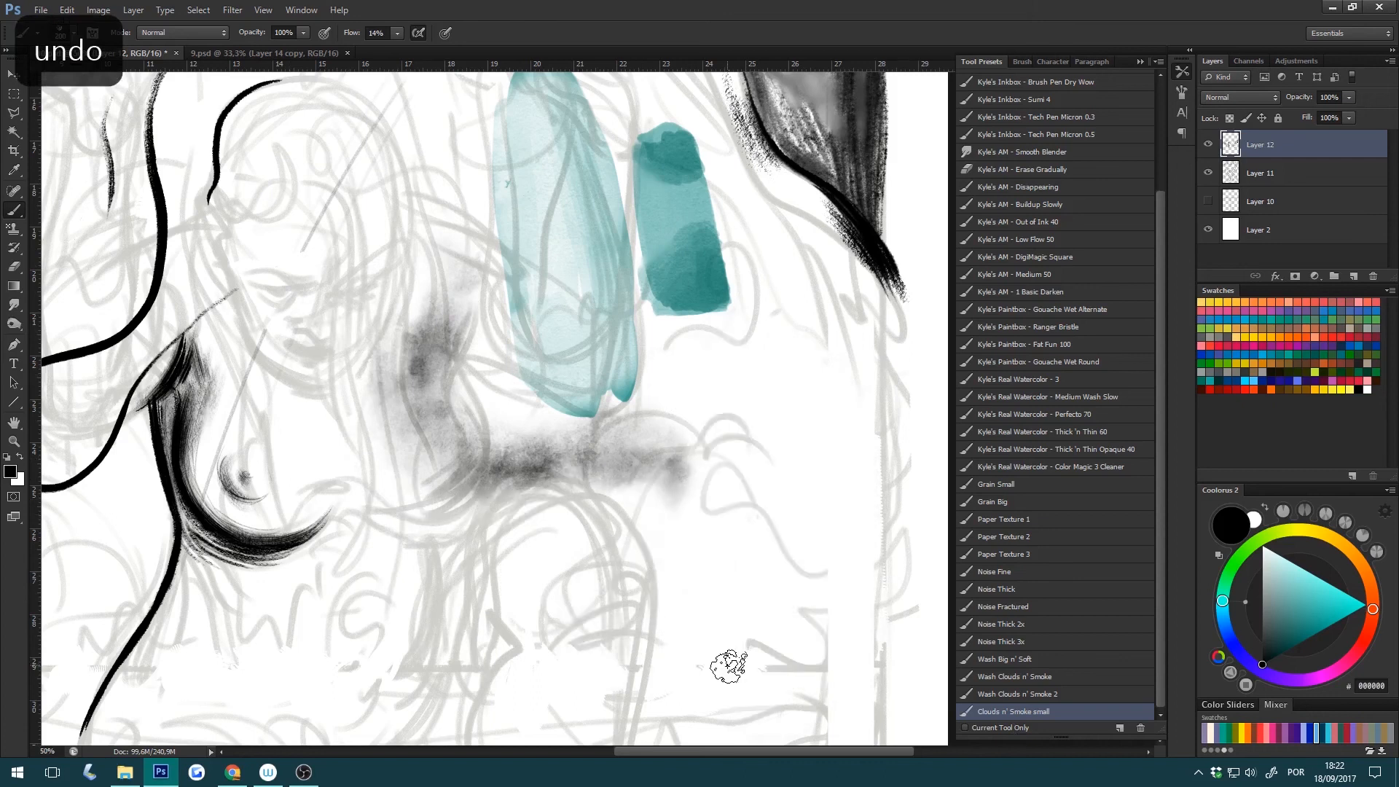
pyautogui.hotkey('ctrl', 'alt', 'z')
pyautogui.hotkey('ctrl', 'alt', 'z')
# Sample the dark teal of the smaller patch and hatch strokes beside it with the "Kyle's AM - Low Flow 50" preset.
pyautogui.press('h')
pyautogui.moveTo(765, 591); pyautogui.dragTo(733, 686)
pyautogui.click(1077, 241)
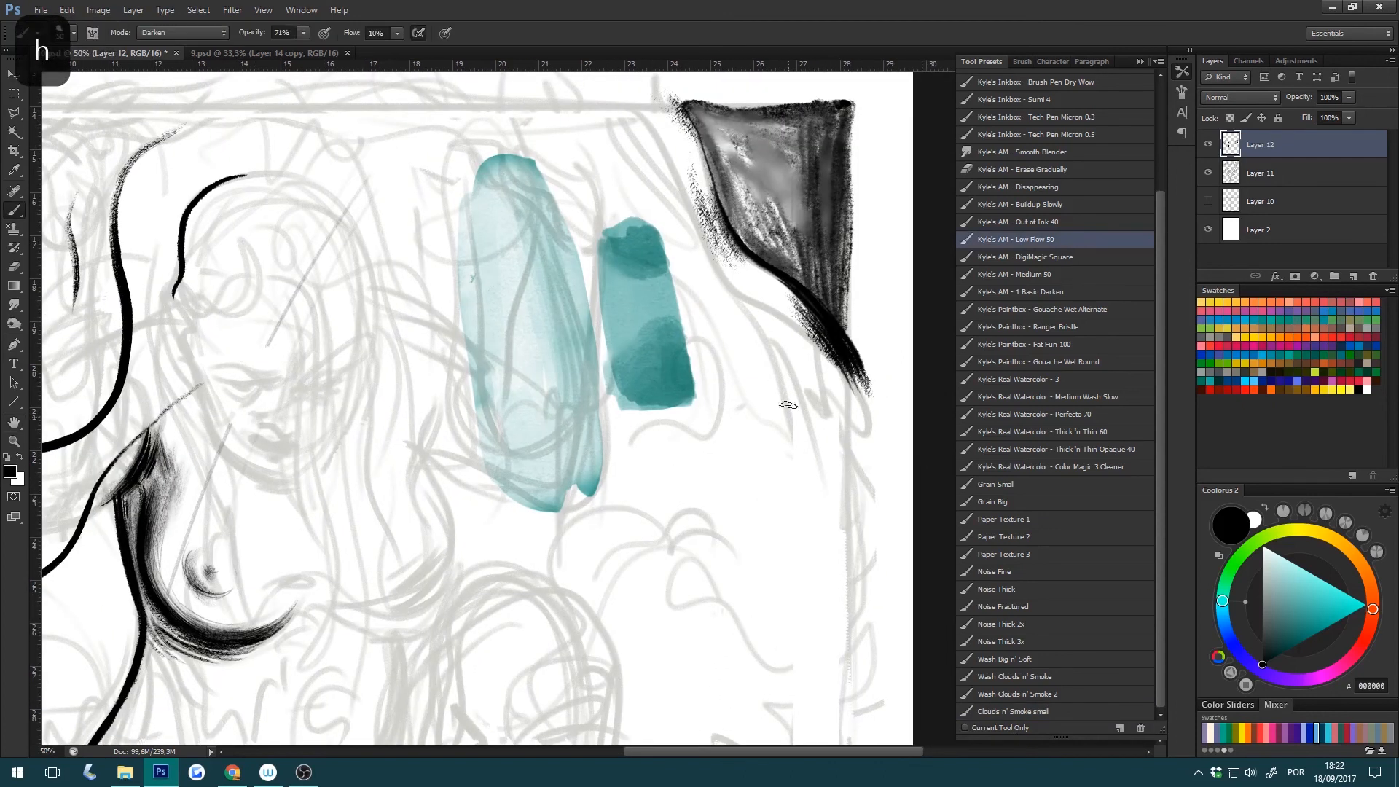
pyautogui.keyDown('alt'); pyautogui.click(689, 383); pyautogui.keyUp('alt')
pyautogui.moveTo(753, 375)
pyautogui.mouseDown()
pyautogui.moveTo(736, 540)
pyautogui.moveTo(743, 556)
pyautogui.moveTo(772, 468)
pyautogui.moveTo(788, 592)
pyautogui.mouseUp()
pyautogui.moveTo(805, 374); pyautogui.dragTo(819, 617)
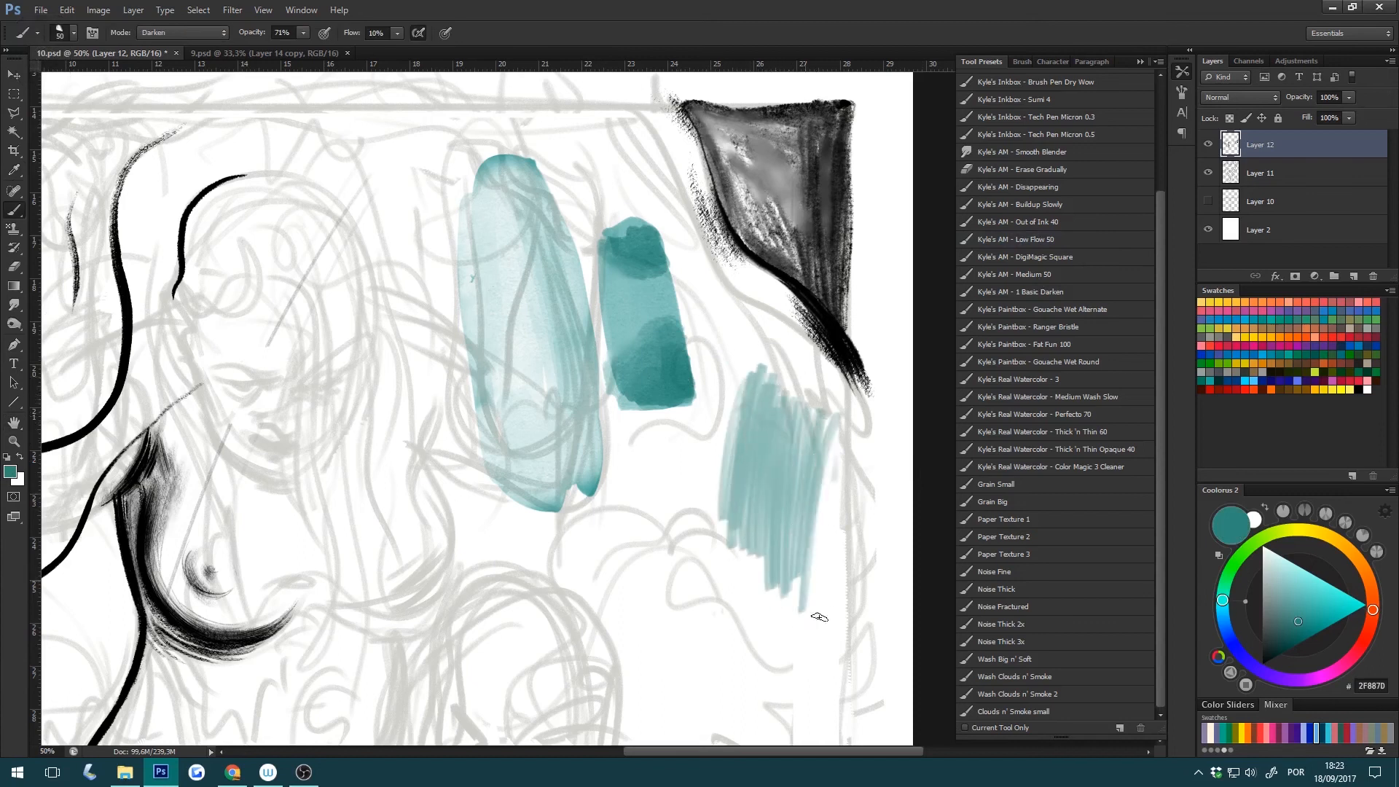
# Paint a broad overlapping teal patch beside the hatching with "Kyle's AM - DigiMagic Square" at an enlarged brush size of 200.
pyautogui.click(1035, 259)
pyautogui.moveTo(662, 585); pyautogui.dragTo(644, 420)
pyautogui.hotkey('ctrl', 'z')
pyautogui.press(']')
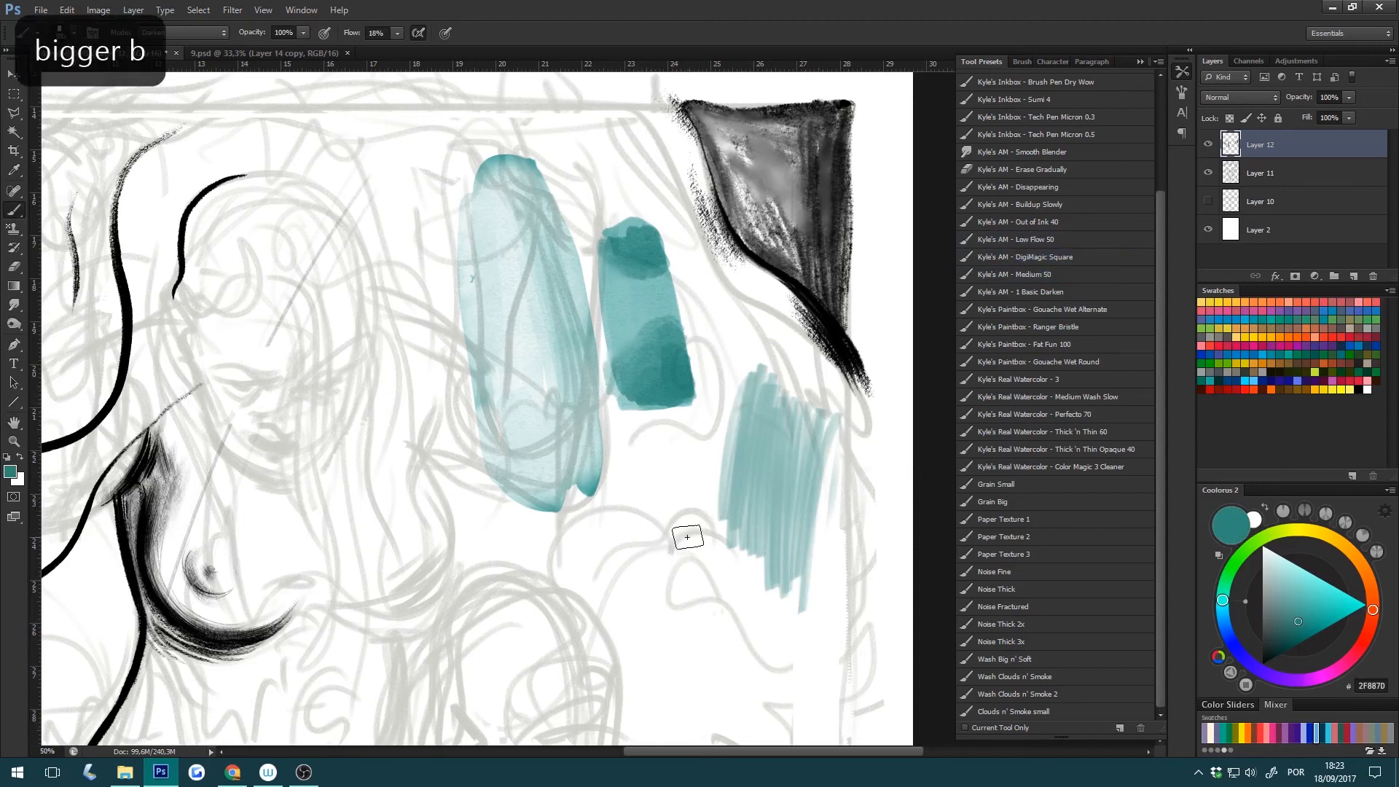
pyautogui.moveTo(660, 441)
pyautogui.mouseDown()
pyautogui.moveTo(677, 587)
pyautogui.moveTo(709, 593)
pyautogui.moveTo(708, 515)
pyautogui.moveTo(724, 503)
pyautogui.moveTo(671, 500)
pyautogui.moveTo(658, 633)
pyautogui.moveTo(609, 474)
pyautogui.moveTo(603, 649)
pyautogui.moveTo(646, 671)
pyautogui.moveTo(658, 568)
pyautogui.moveTo(692, 633)
pyautogui.moveTo(655, 605)
pyautogui.moveTo(683, 619)
pyautogui.mouseUp()
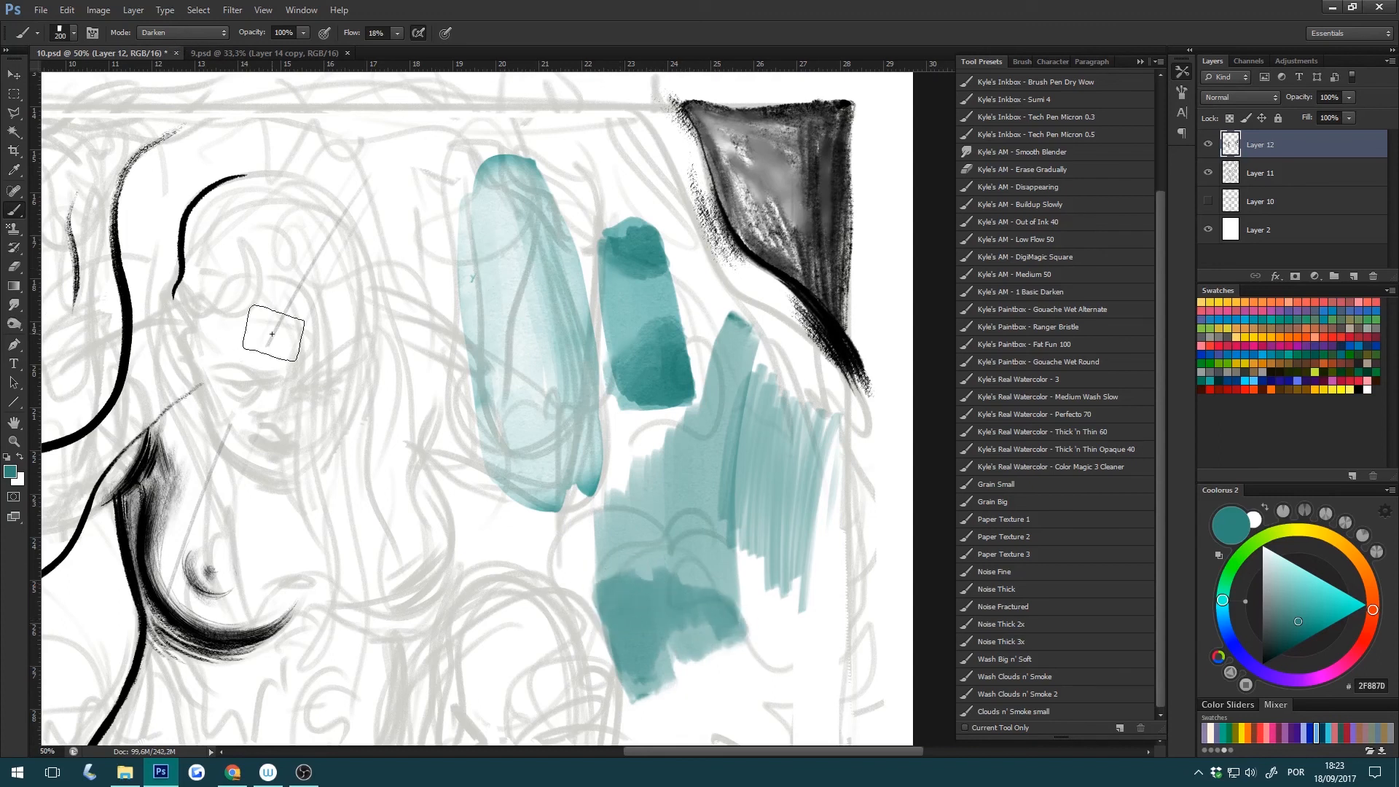
# Paint a darker diagonal band across the broad teal patch and soften the patch's lower part with "Kyle's AM - Smooth Blender".
pyautogui.moveTo(615, 628)
pyautogui.mouseDown()
pyautogui.moveTo(616, 595)
pyautogui.moveTo(651, 616)
pyautogui.moveTo(630, 649)
pyautogui.moveTo(690, 630)
pyautogui.moveTo(630, 639)
pyautogui.moveTo(623, 662)
pyautogui.moveTo(618, 629)
pyautogui.moveTo(676, 644)
pyautogui.mouseUp()
pyautogui.moveTo(651, 555)
pyautogui.mouseDown()
pyautogui.moveTo(605, 523)
pyautogui.moveTo(695, 430)
pyautogui.moveTo(641, 503)
pyautogui.moveTo(629, 489)
pyautogui.moveTo(659, 492)
pyautogui.moveTo(604, 514)
pyautogui.moveTo(681, 452)
pyautogui.moveTo(679, 467)
pyautogui.moveTo(710, 415)
pyautogui.moveTo(727, 464)
pyautogui.mouseUp()
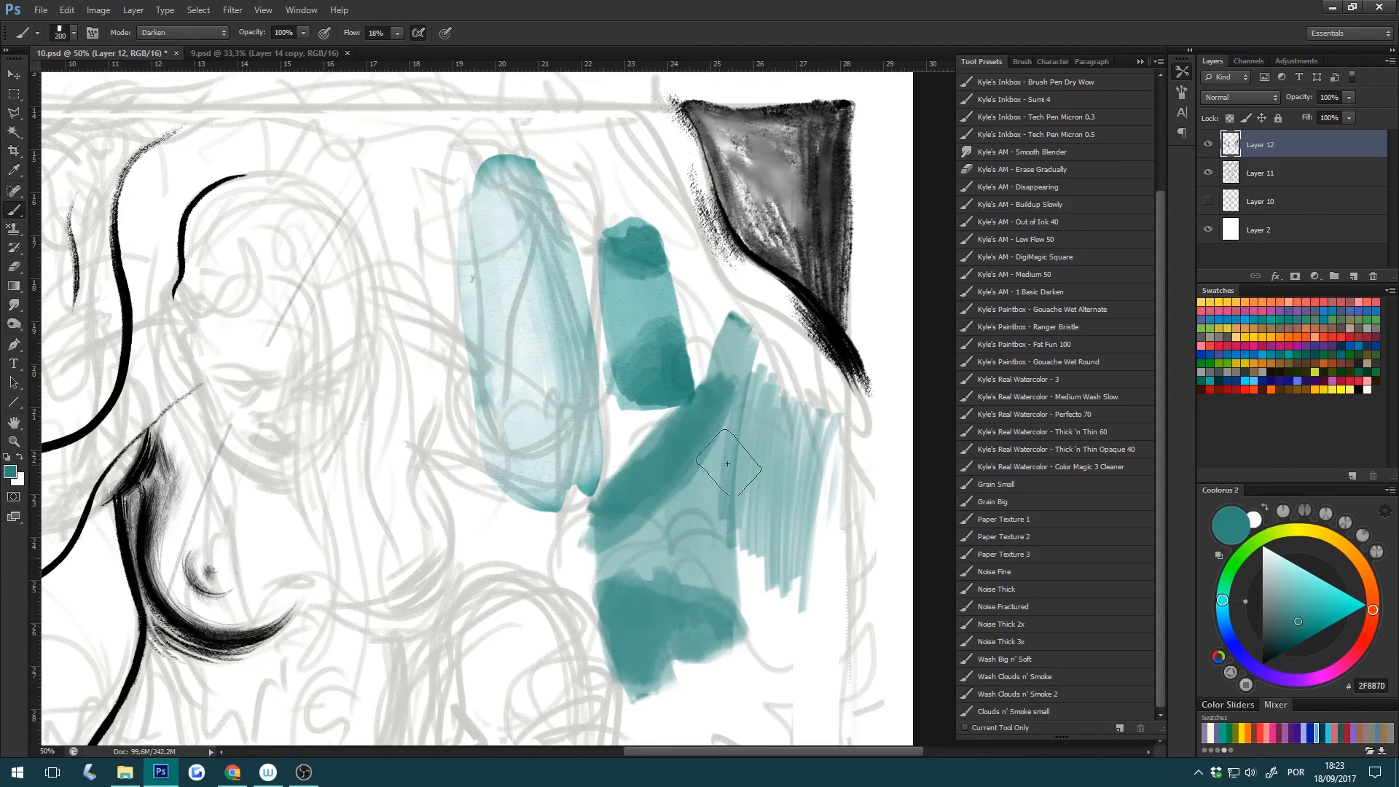
pyautogui.click(1039, 150)
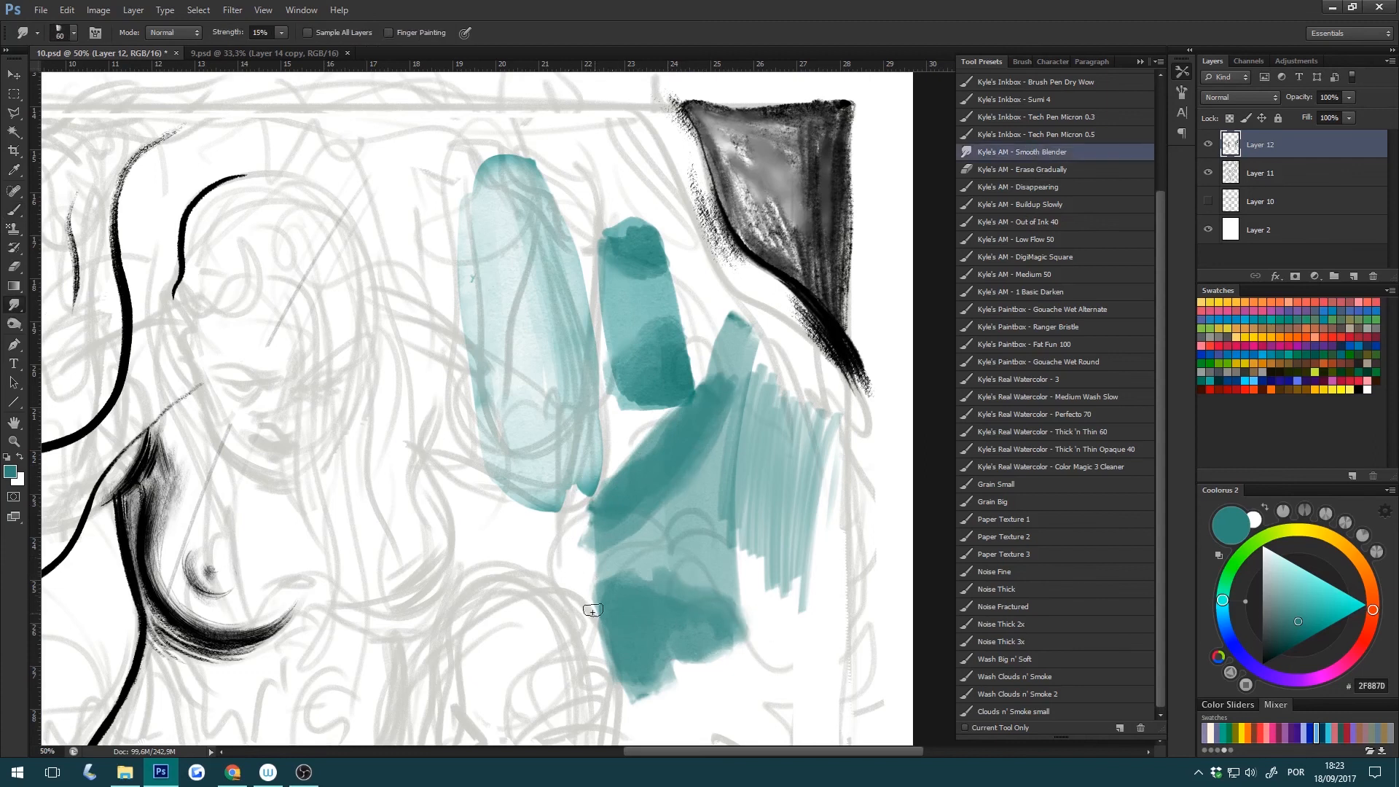
pyautogui.moveTo(614, 610)
pyautogui.mouseDown()
pyautogui.moveTo(615, 671)
pyautogui.moveTo(712, 659)
pyautogui.mouseUp()
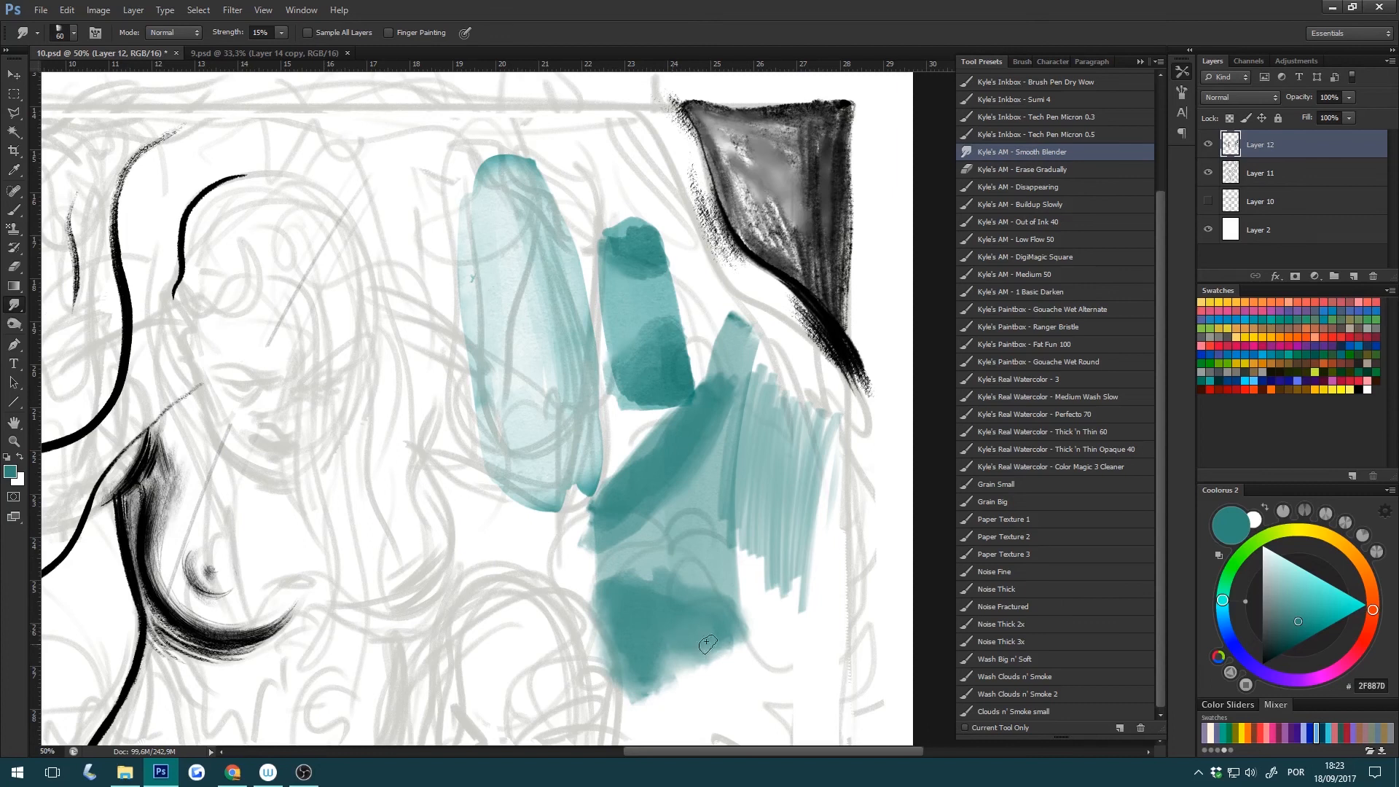
# Paint a tall overlapping teal patch across the lower end of the long pale patch with "Kyle's AM - Medium 50".
pyautogui.press('b')
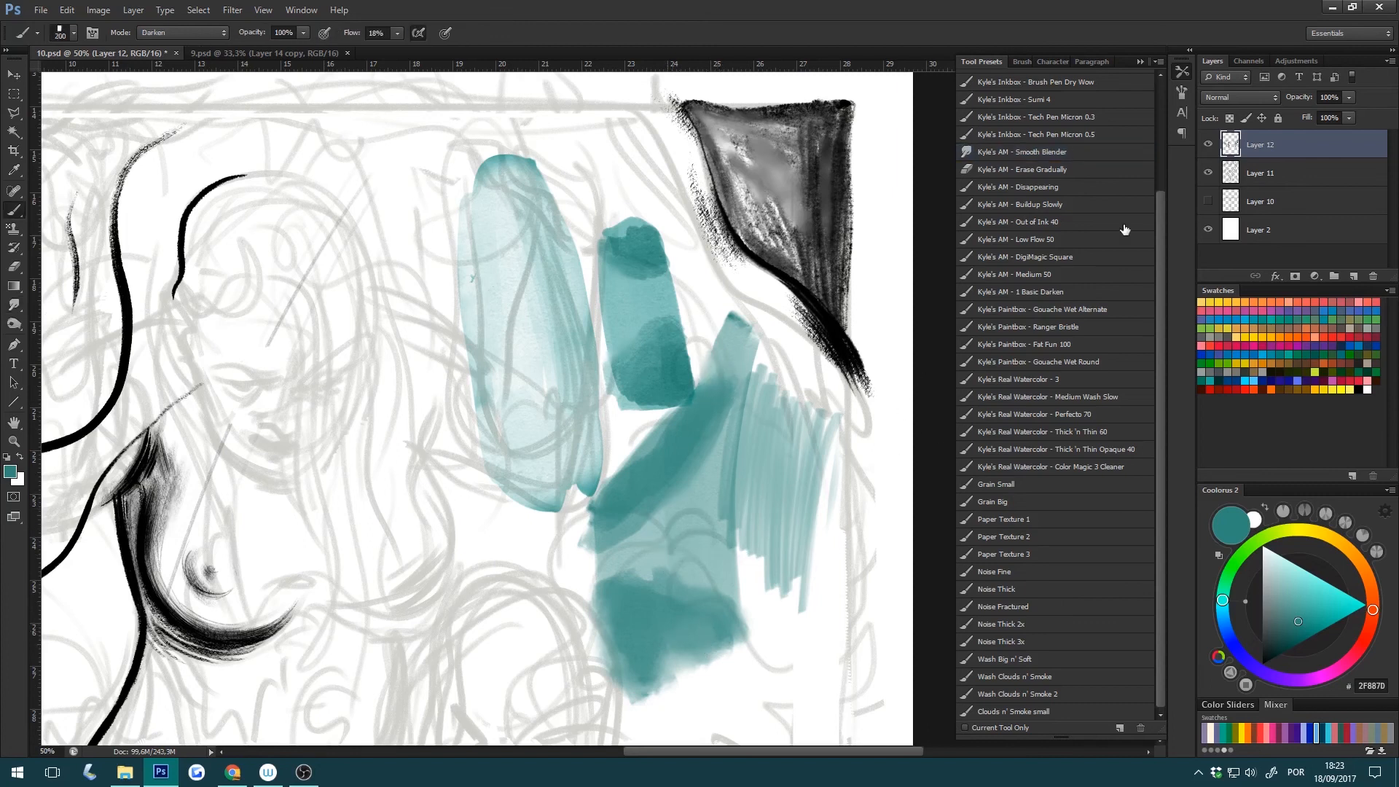
pyautogui.click(1072, 280)
pyautogui.moveTo(510, 477)
pyautogui.mouseDown()
pyautogui.moveTo(521, 637)
pyautogui.moveTo(539, 437)
pyautogui.moveTo(560, 424)
pyautogui.moveTo(541, 502)
pyautogui.mouseUp()
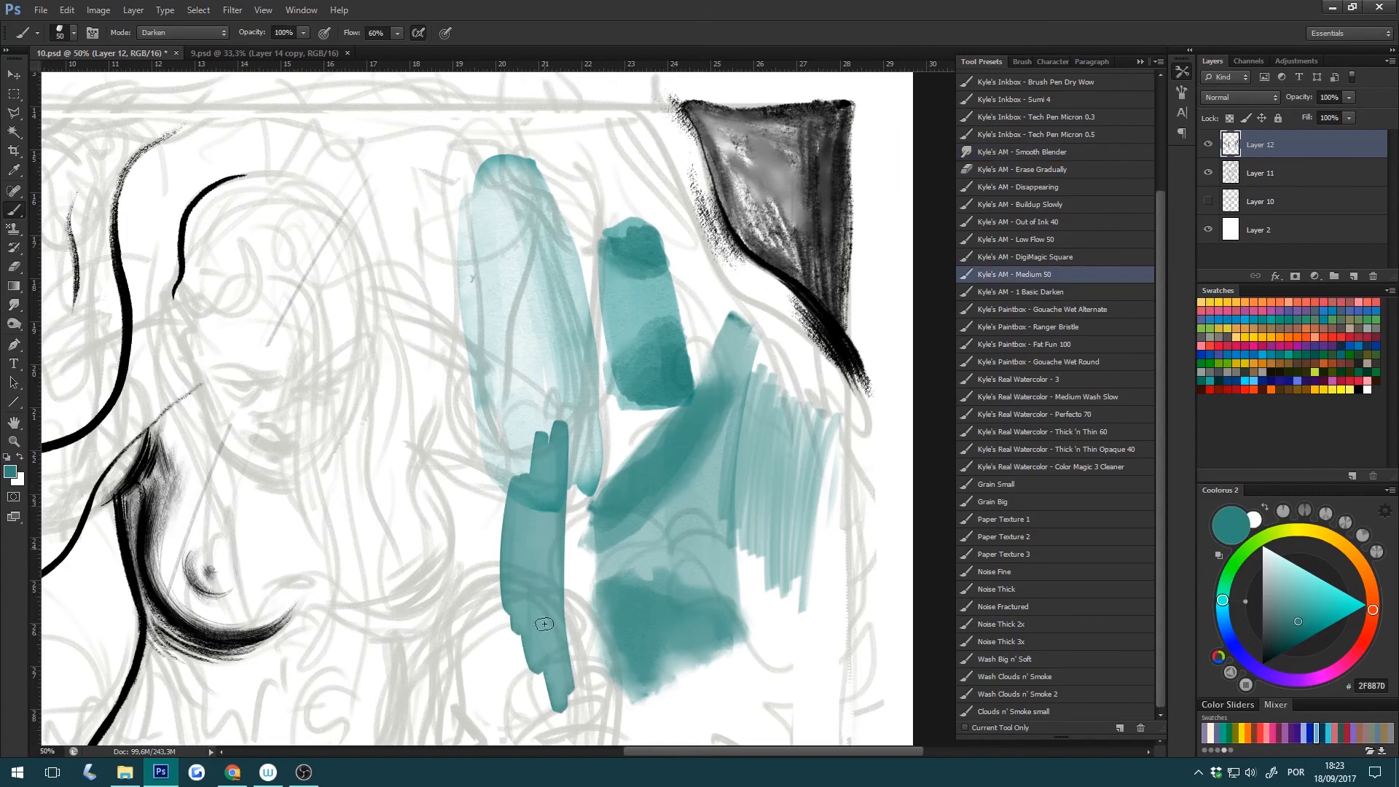
pyautogui.moveTo(545, 419)
pyautogui.mouseDown()
pyautogui.moveTo(511, 432)
pyautogui.moveTo(496, 606)
pyautogui.moveTo(502, 578)
pyautogui.moveTo(507, 609)
pyautogui.mouseUp()
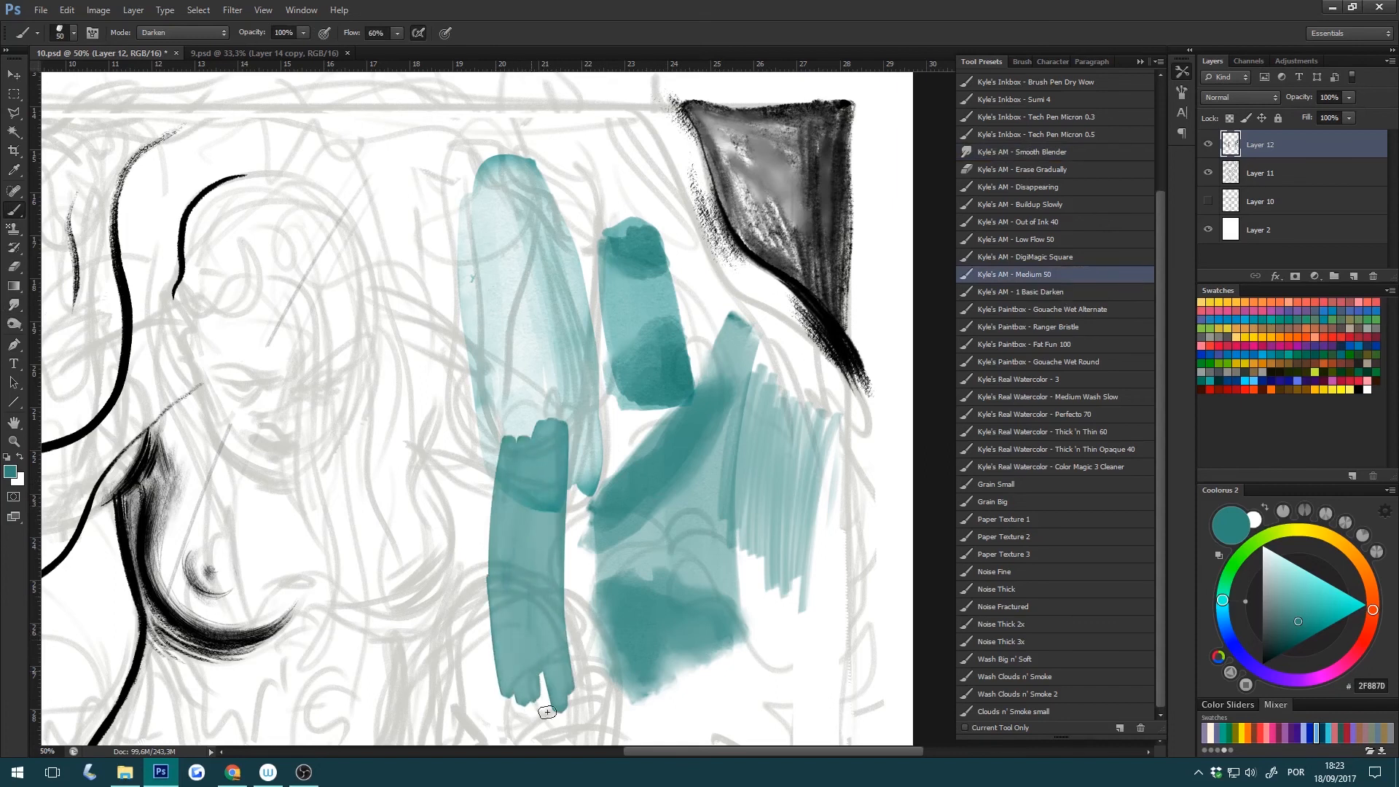
pyautogui.moveTo(491, 517)
pyautogui.mouseDown()
pyautogui.moveTo(483, 666)
pyautogui.moveTo(486, 542)
pyautogui.mouseUp()
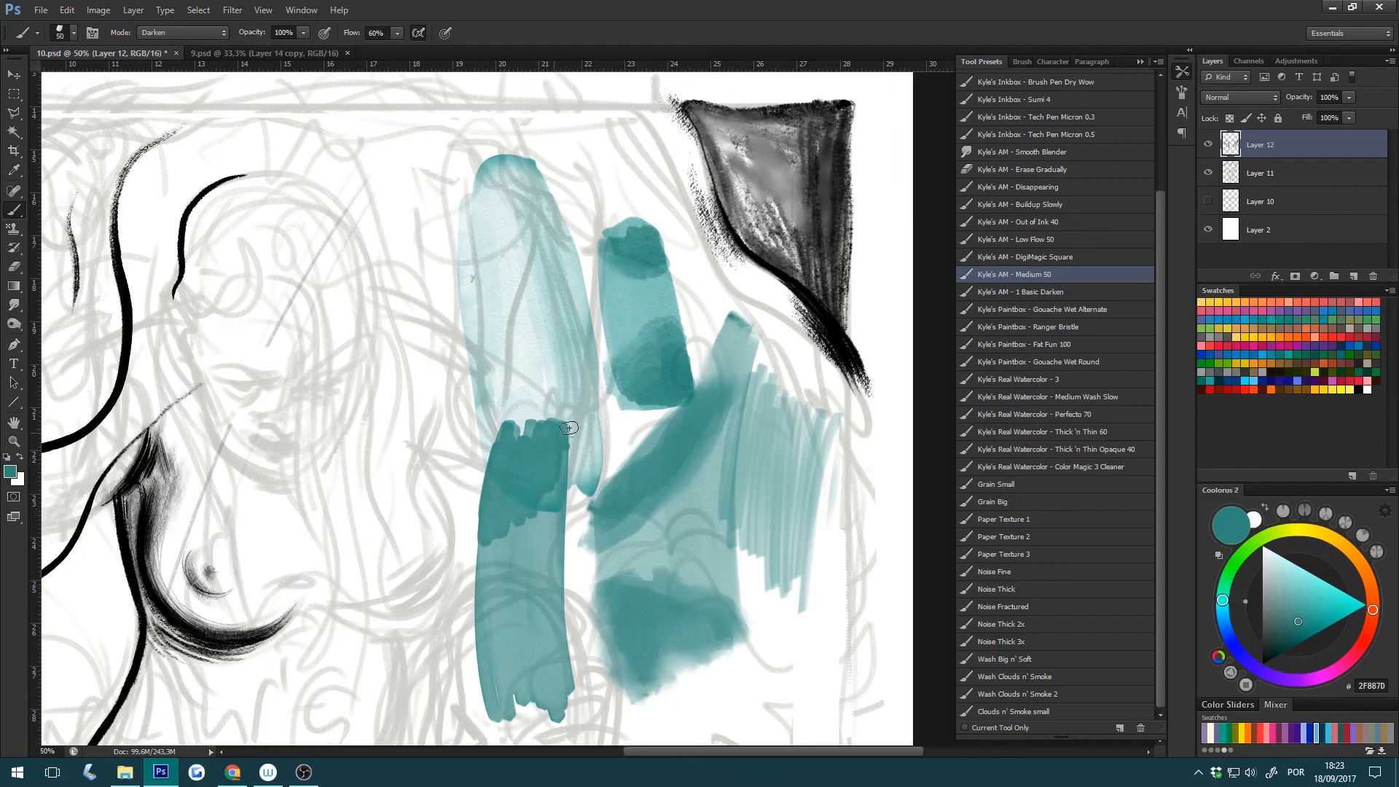
# Try "Kyle's AM - Smooth Blender" on the tall new patch, and undo that patch along with the blending strokes.
pyautogui.click(1062, 153)
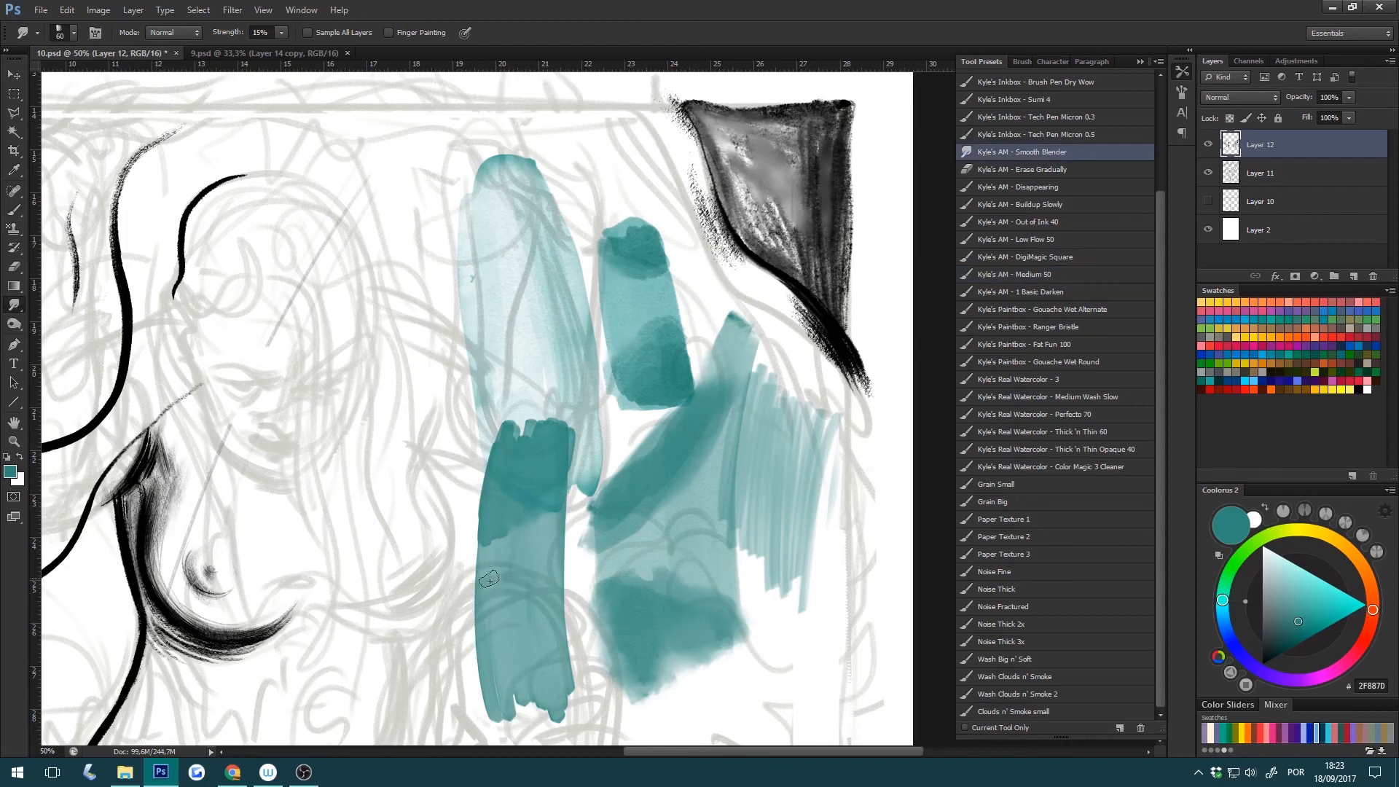
pyautogui.press('b')
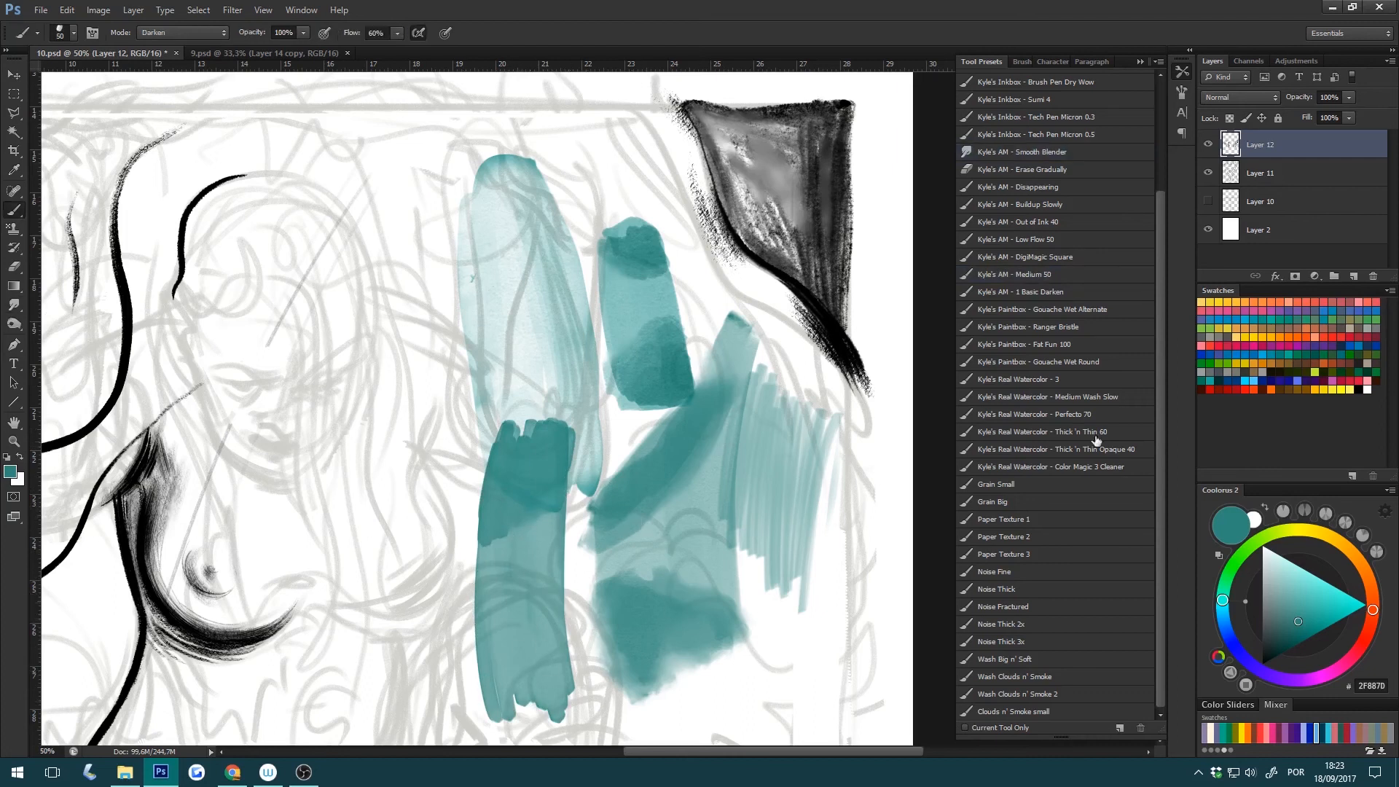
pyautogui.hotkey('ctrl', 'z')
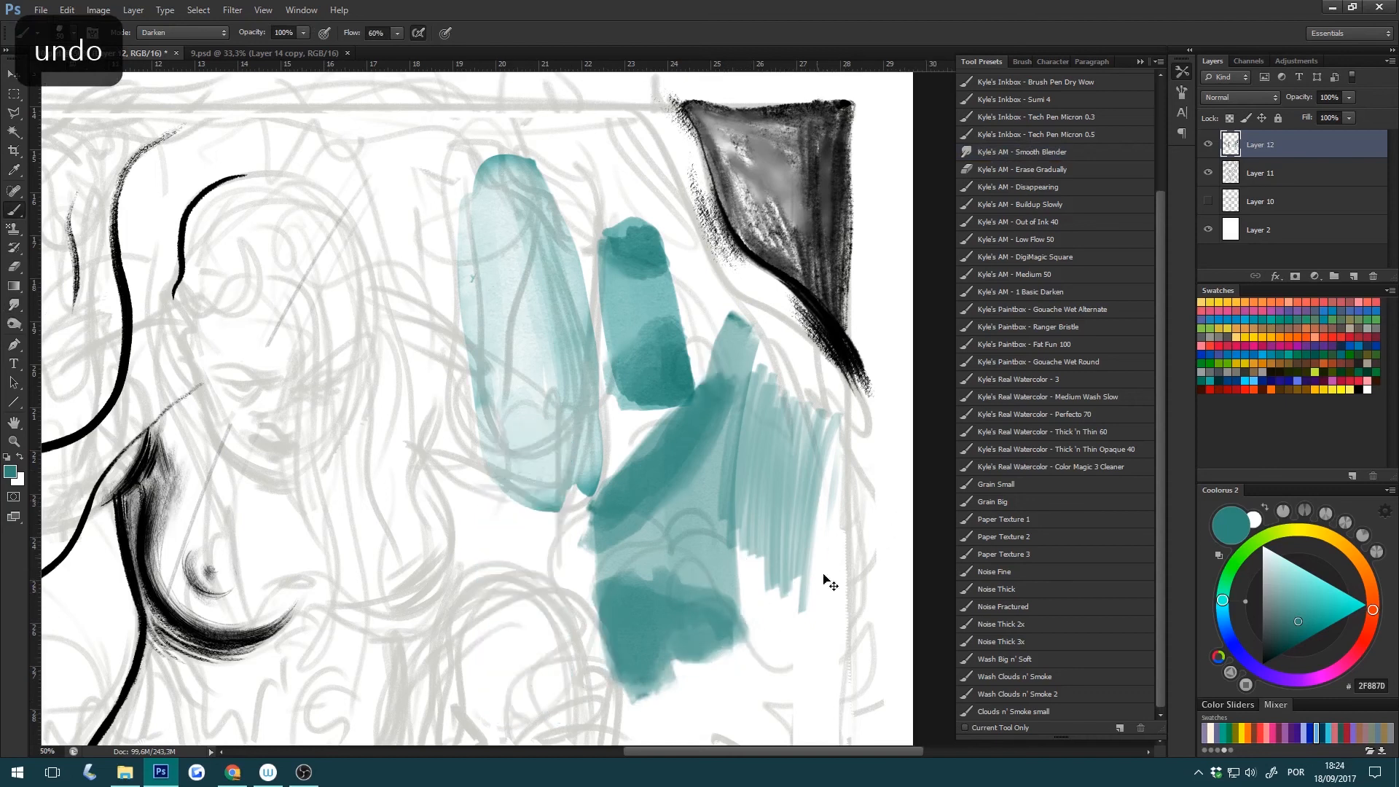
# Test erasing across the broad teal patch with a picked brush tip and the "Kyle's AM - Erase Gradually" preset, undoing the strokes.
pyautogui.rightClick(815, 596)
pyautogui.click(903, 609)
pyautogui.moveTo(744, 344)
pyautogui.mouseDown()
pyautogui.moveTo(604, 523)
pyautogui.moveTo(734, 397)
pyautogui.mouseUp()
pyautogui.hotkey('ctrl', 'z')
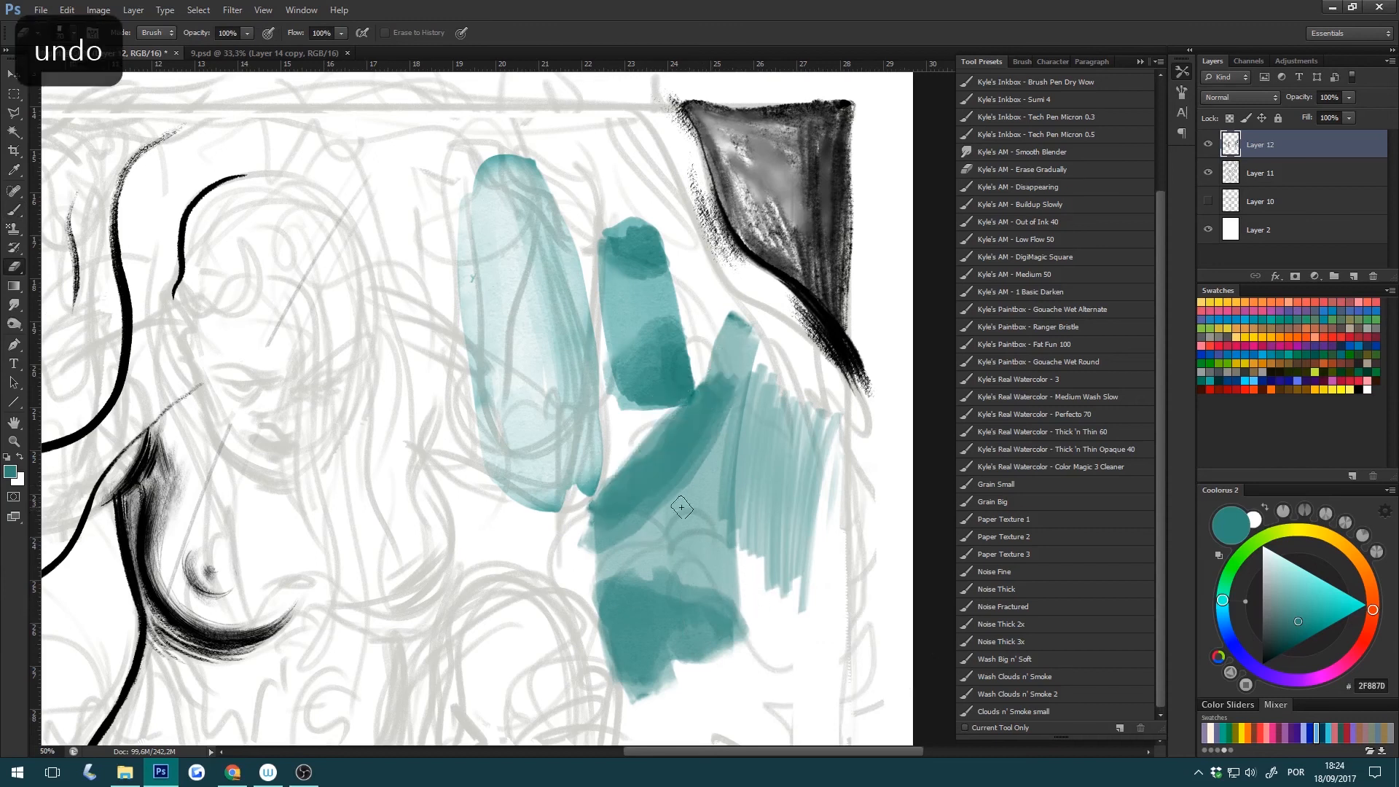
pyautogui.click(1034, 170)
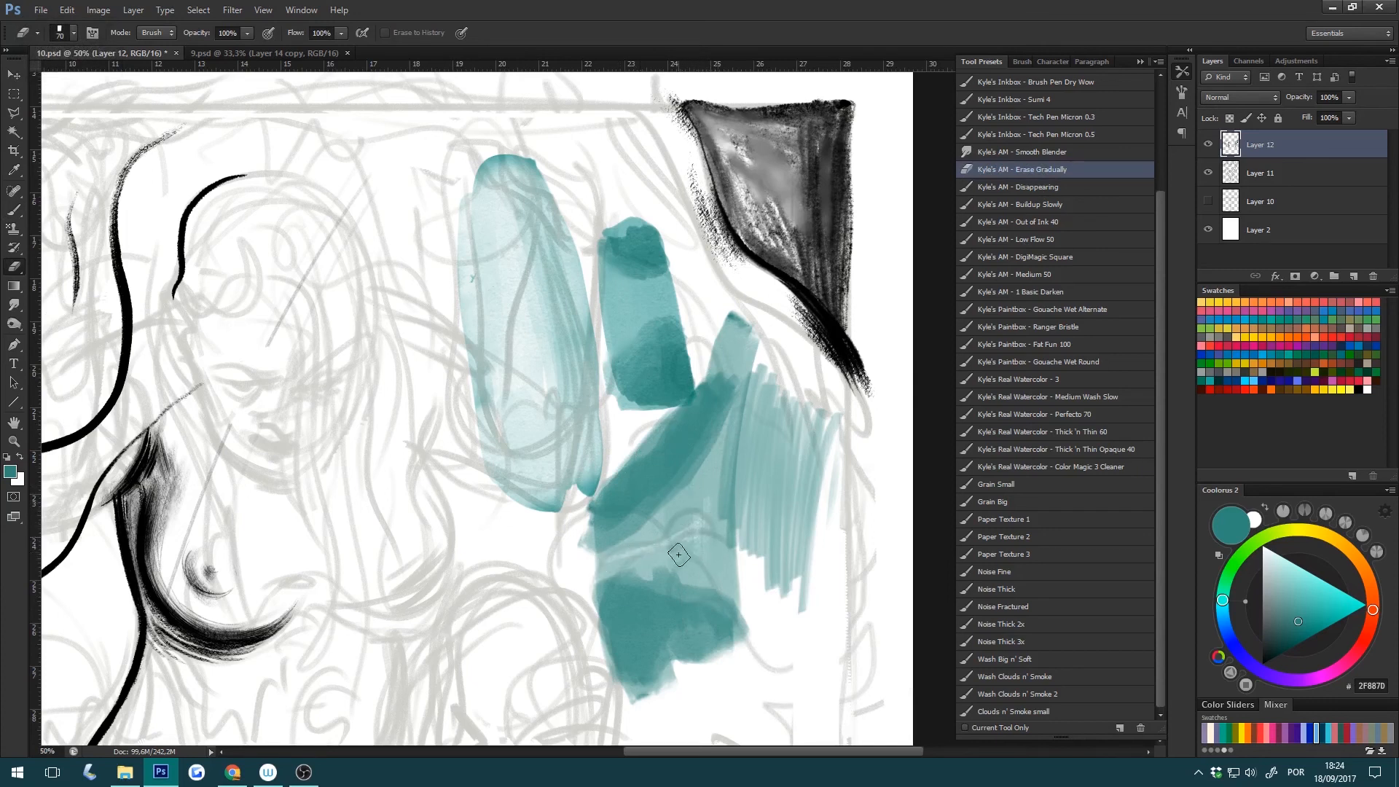
pyautogui.hotkey('ctrl', 'z')
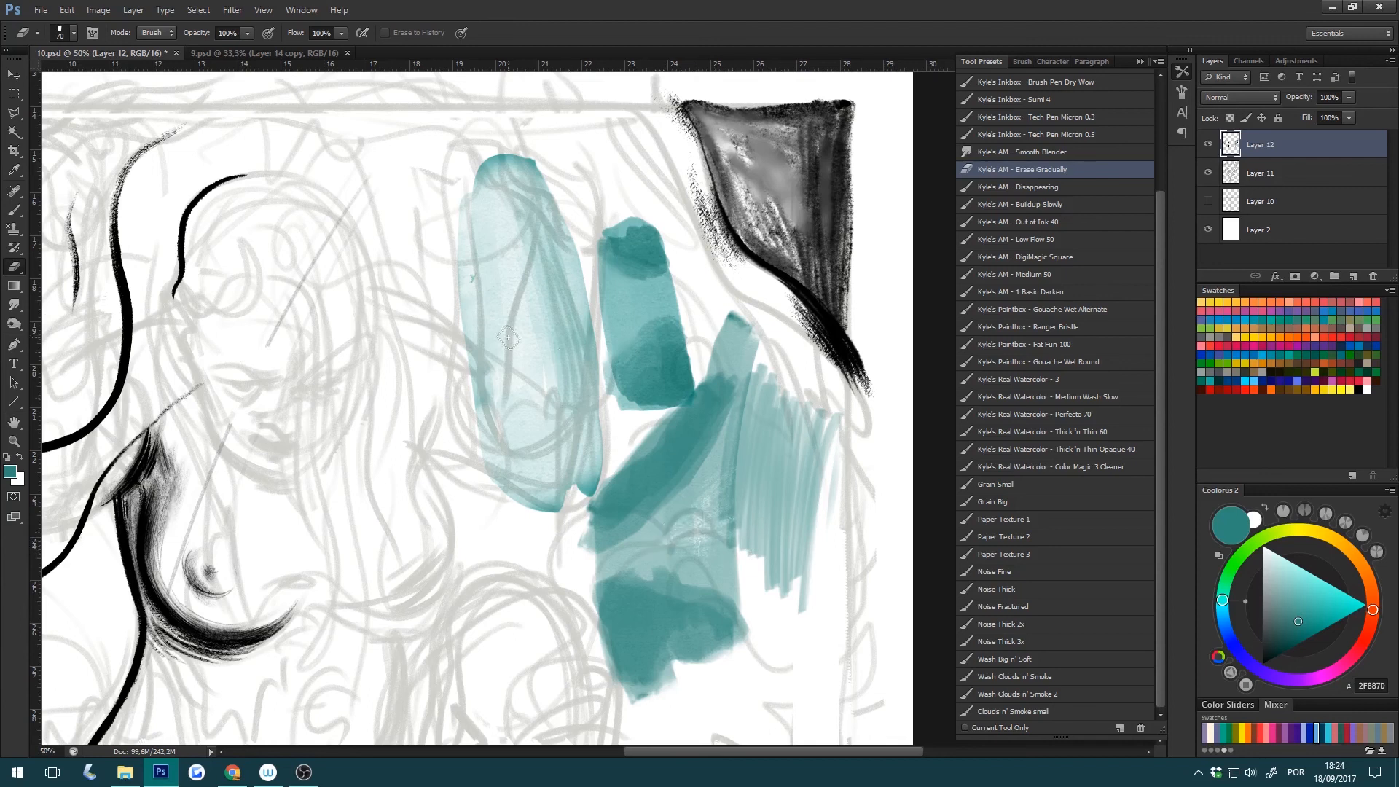
# Softly erase the middle of the broad teal patch with a round eraser tip reduced to size 150.
pyautogui.click(73, 35)
pyautogui.click(108, 147)
pyautogui.click(537, 45)
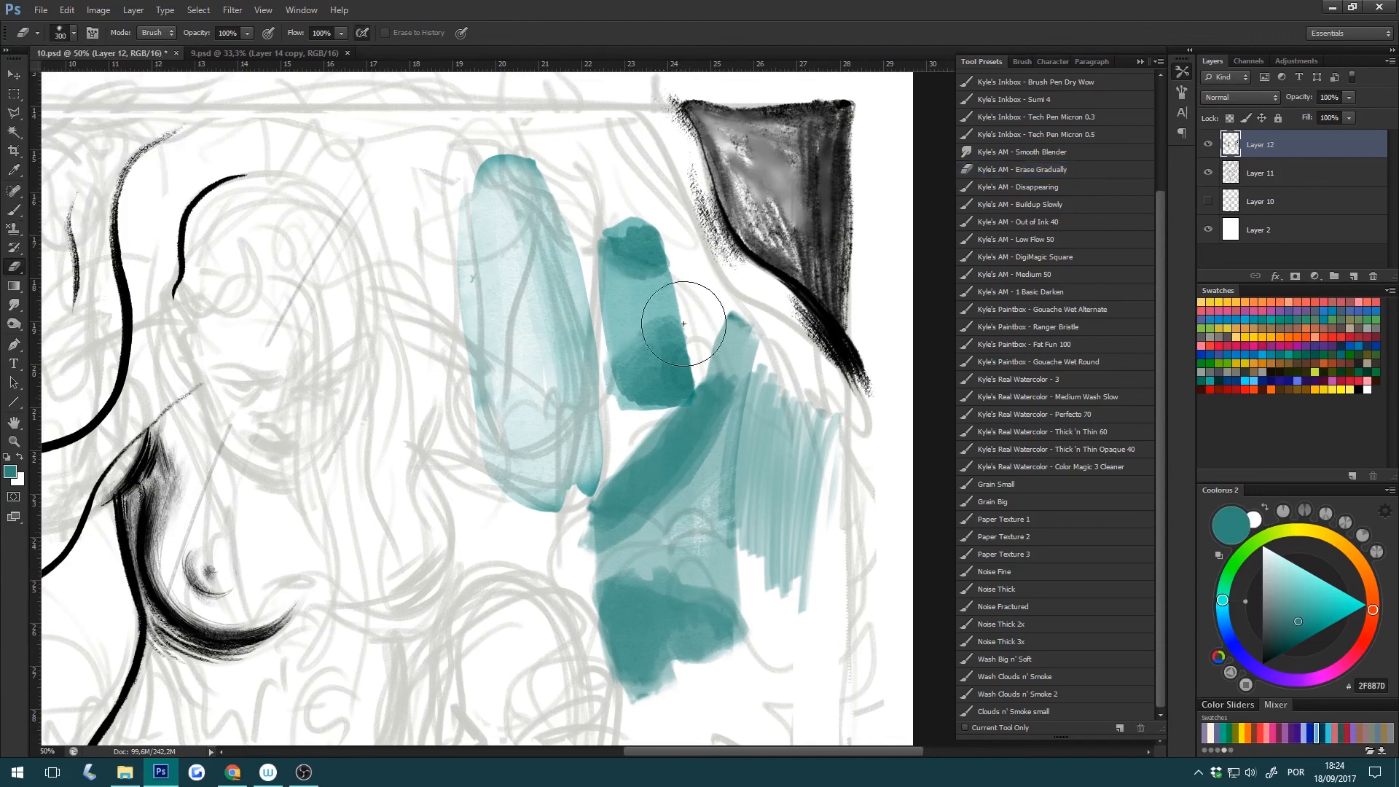
pyautogui.press('[')
pyautogui.press('[')
pyautogui.press('[')
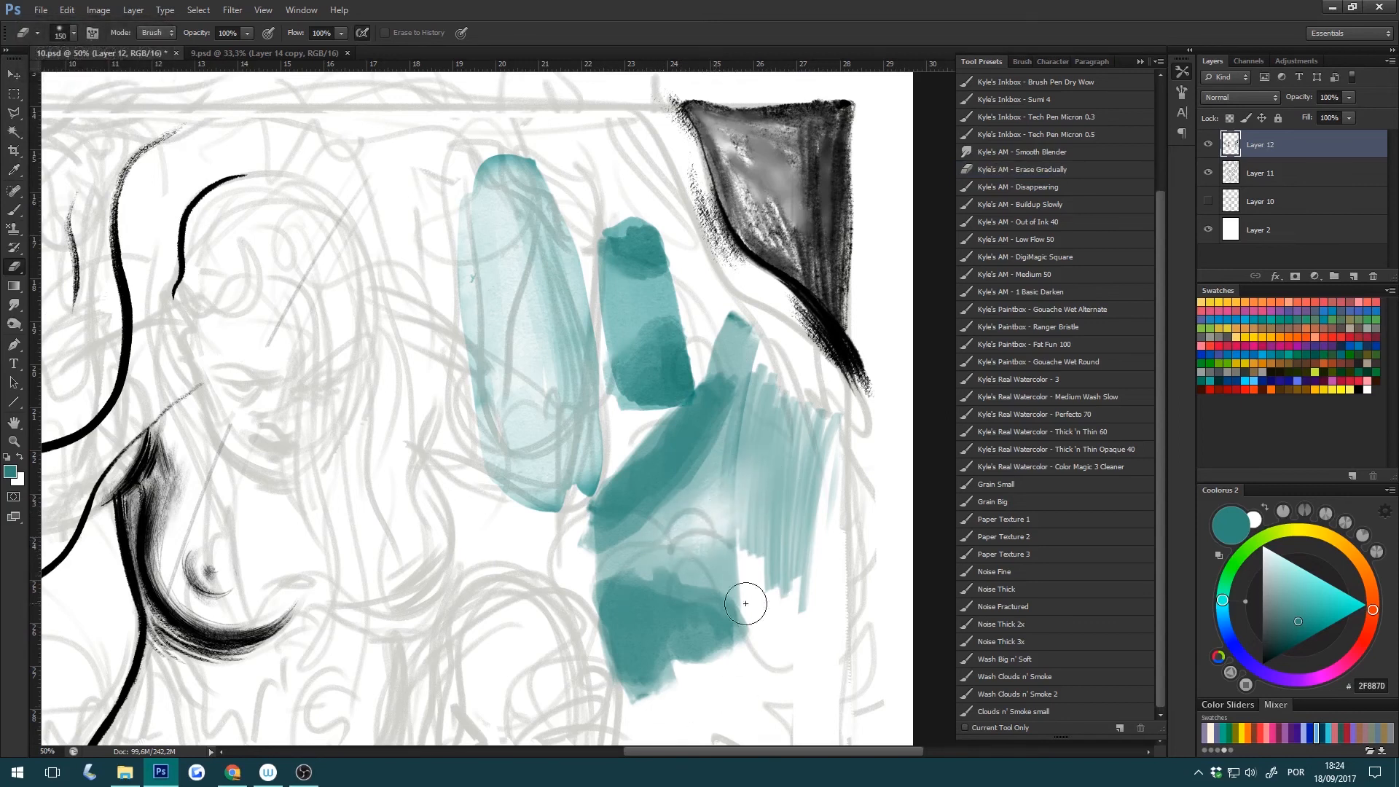
# Paint a pale teal wash below the long light patch with "Kyle's Real Watercolor - Medium Wash Slow".
pyautogui.press('b')
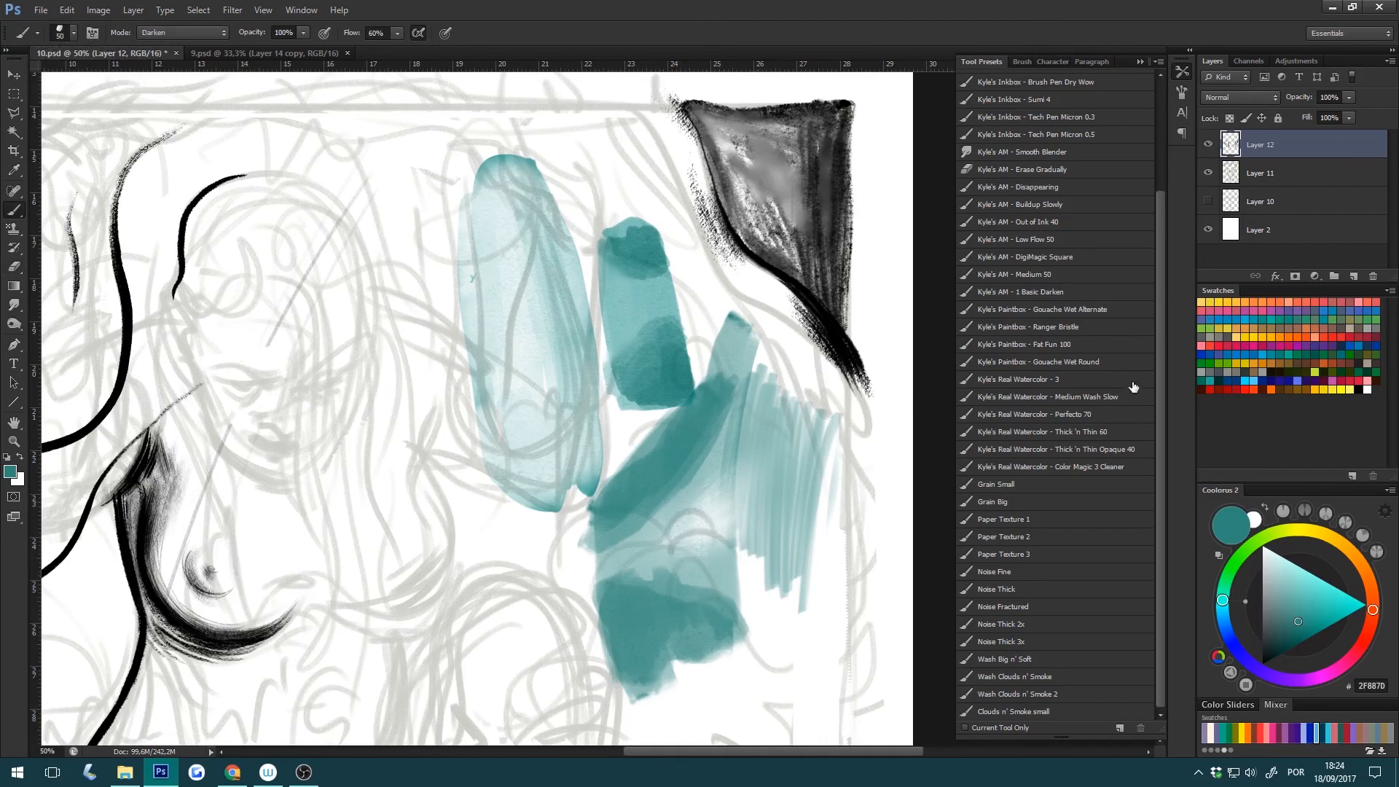
pyautogui.click(1097, 394)
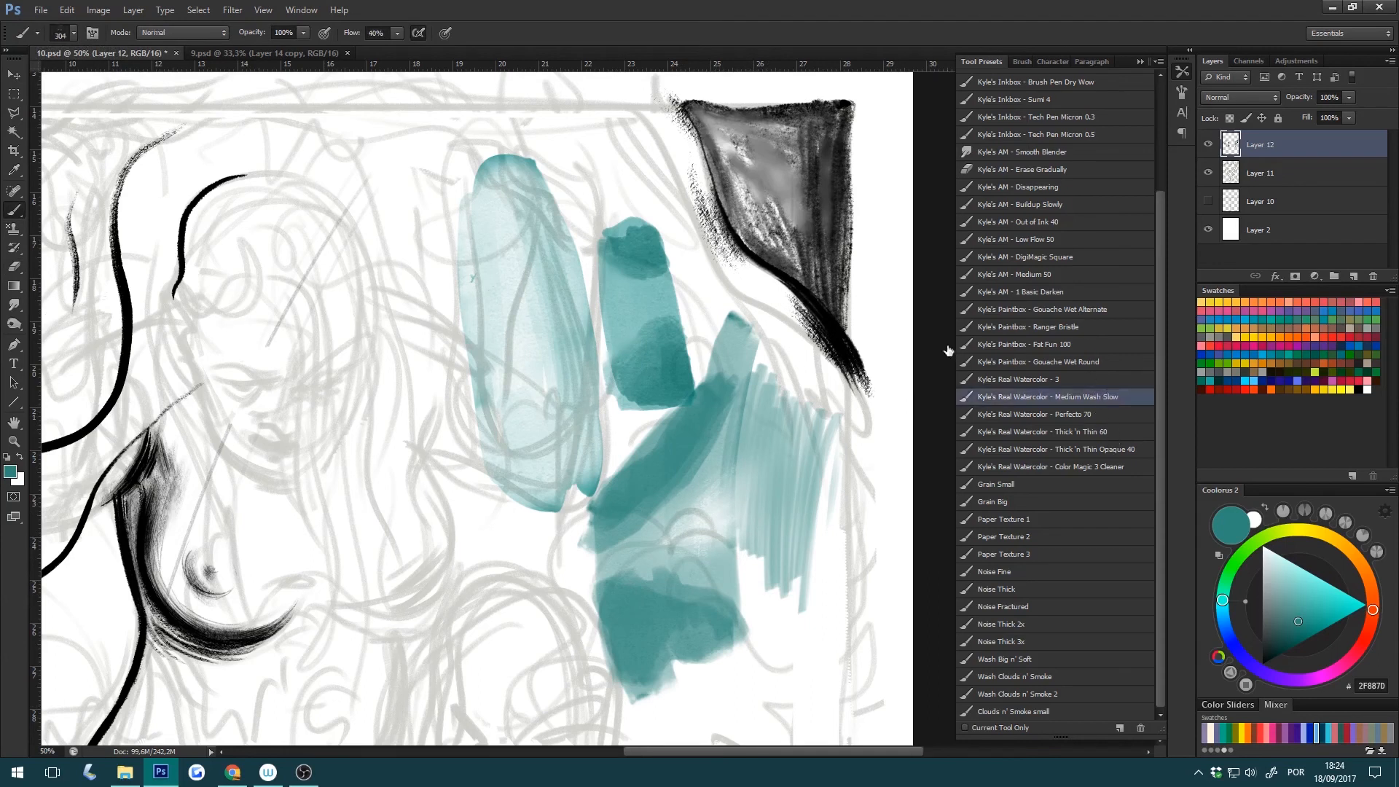
pyautogui.moveTo(428, 450)
pyautogui.mouseDown()
pyautogui.moveTo(466, 568)
pyautogui.moveTo(510, 583)
pyautogui.moveTo(488, 427)
pyautogui.moveTo(539, 569)
pyautogui.moveTo(510, 342)
pyautogui.moveTo(539, 598)
pyautogui.moveTo(424, 444)
pyautogui.moveTo(459, 561)
pyautogui.moveTo(509, 605)
pyautogui.moveTo(502, 623)
pyautogui.moveTo(417, 586)
pyautogui.moveTo(379, 510)
pyautogui.moveTo(419, 697)
pyautogui.mouseUp()
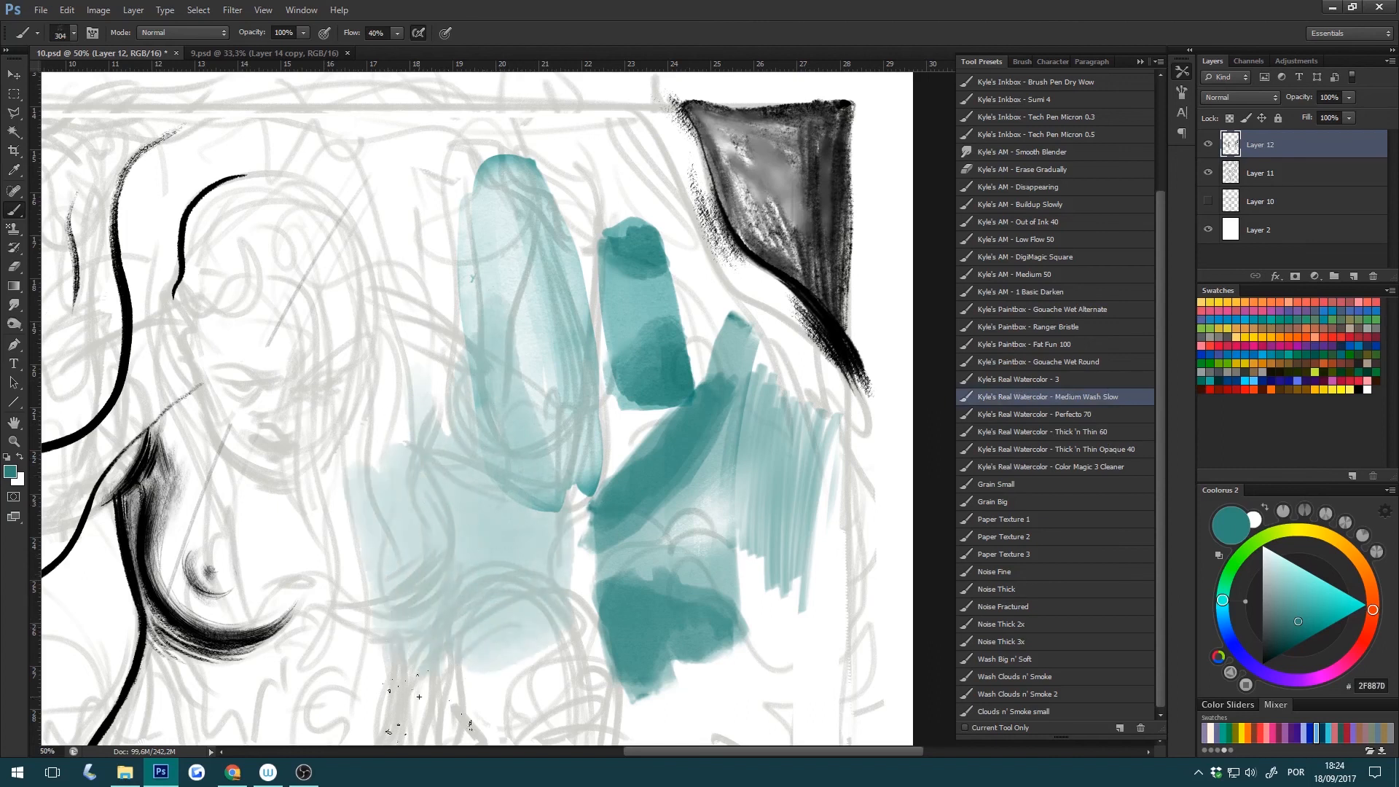
# Test an enlarged "Kyle's Real Watercolor - Perfecto 70" brush over the pale wash and undo the stroke.
pyautogui.click(1097, 419)
pyautogui.press(']')
pyautogui.moveTo(407, 486)
pyautogui.mouseDown()
pyautogui.moveTo(409, 440)
pyautogui.moveTo(440, 515)
pyautogui.moveTo(456, 493)
pyautogui.moveTo(493, 522)
pyautogui.moveTo(536, 506)
pyautogui.moveTo(562, 545)
pyautogui.moveTo(531, 652)
pyautogui.moveTo(500, 593)
pyautogui.moveTo(474, 666)
pyautogui.moveTo(398, 643)
pyautogui.moveTo(514, 684)
pyautogui.mouseUp()
pyautogui.hotkey('ctrl', 'z')
# Test long wavy teal lines with "Kyle's Real Watercolor - Thick 'n Thin 60" across the patches, undoing each one.
pyautogui.click(1103, 432)
pyautogui.moveTo(415, 208)
pyautogui.mouseDown()
pyautogui.moveTo(459, 655)
pyautogui.moveTo(478, 505)
pyautogui.moveTo(462, 178)
pyautogui.mouseUp()
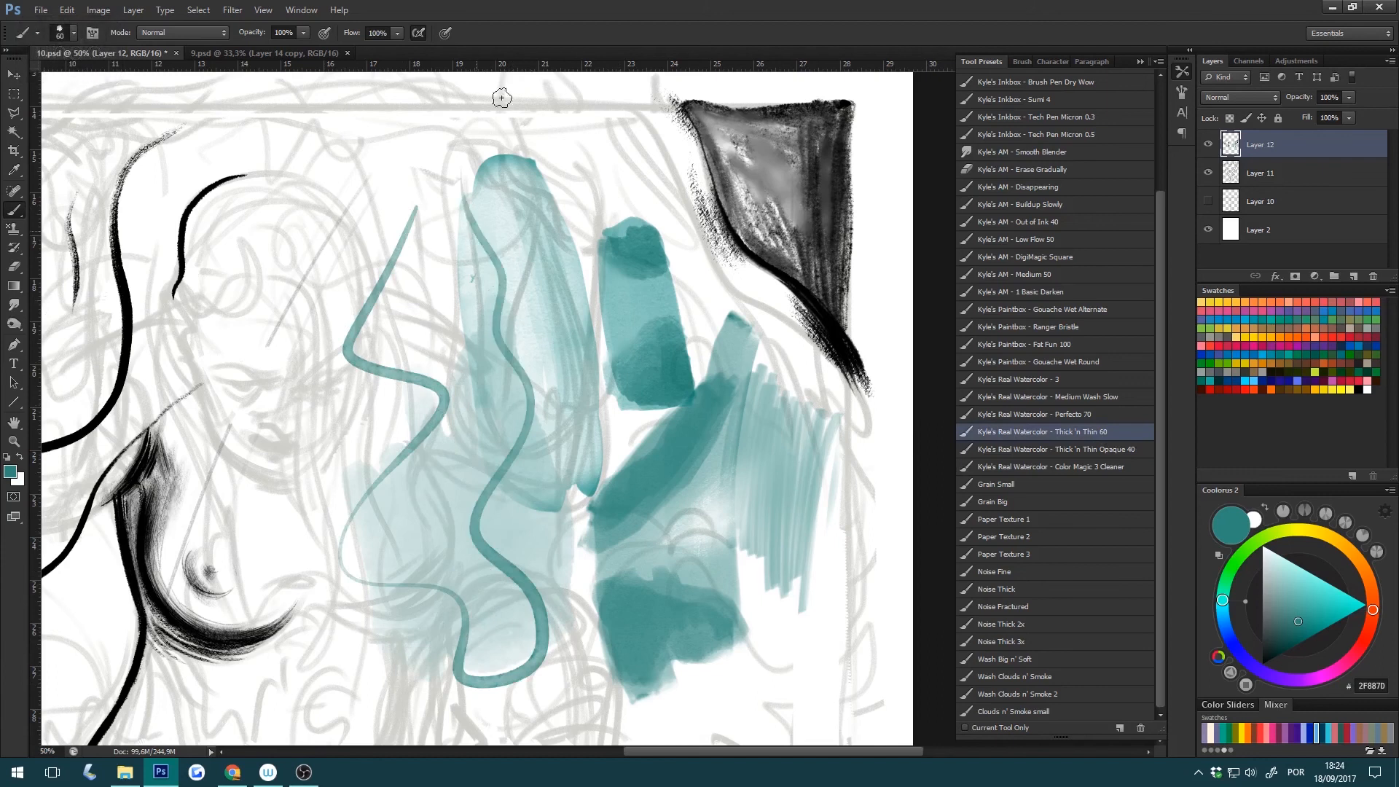
pyautogui.hotkey('ctrl', 'z')
pyautogui.moveTo(440, 380)
pyautogui.mouseDown()
pyautogui.moveTo(457, 429)
pyautogui.moveTo(430, 507)
pyautogui.moveTo(461, 579)
pyautogui.moveTo(537, 684)
pyautogui.mouseUp()
pyautogui.hotkey('ctrl', 'z')
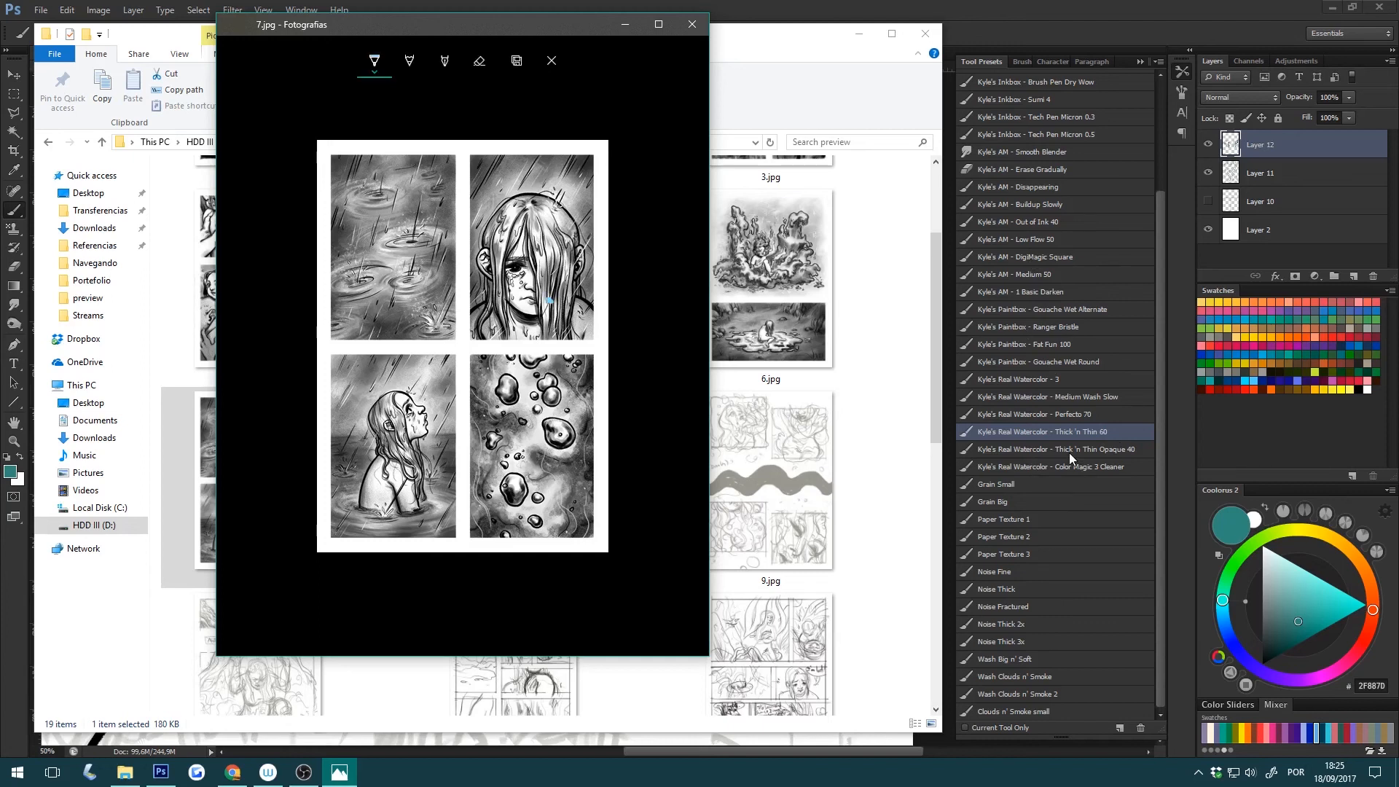
# Close the 7.jpg preview, minimise the file browser window and look through the whole tool preset list.
pyautogui.click(692, 24)
pyautogui.click(859, 33)
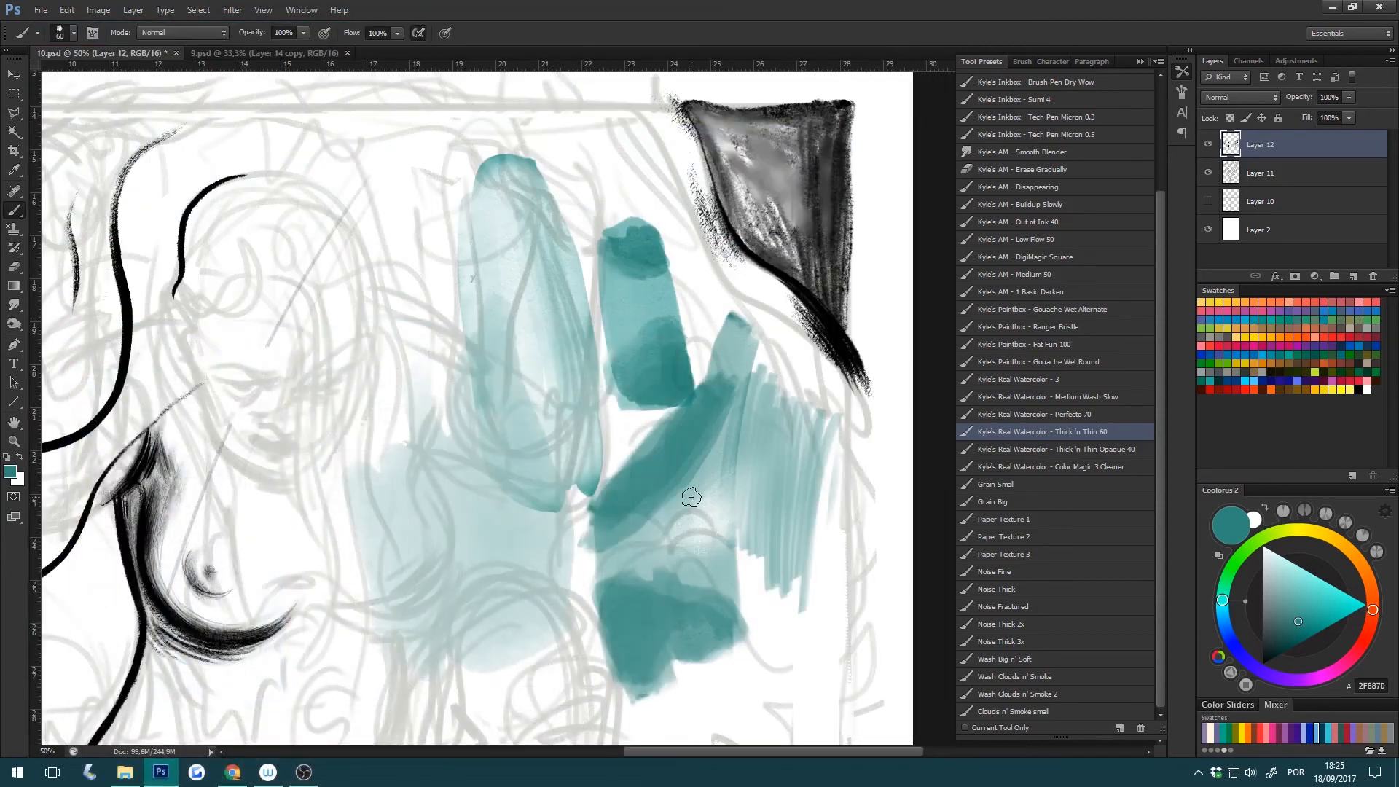
pyautogui.moveTo(1159, 423); pyautogui.dragTo(1156, 300)
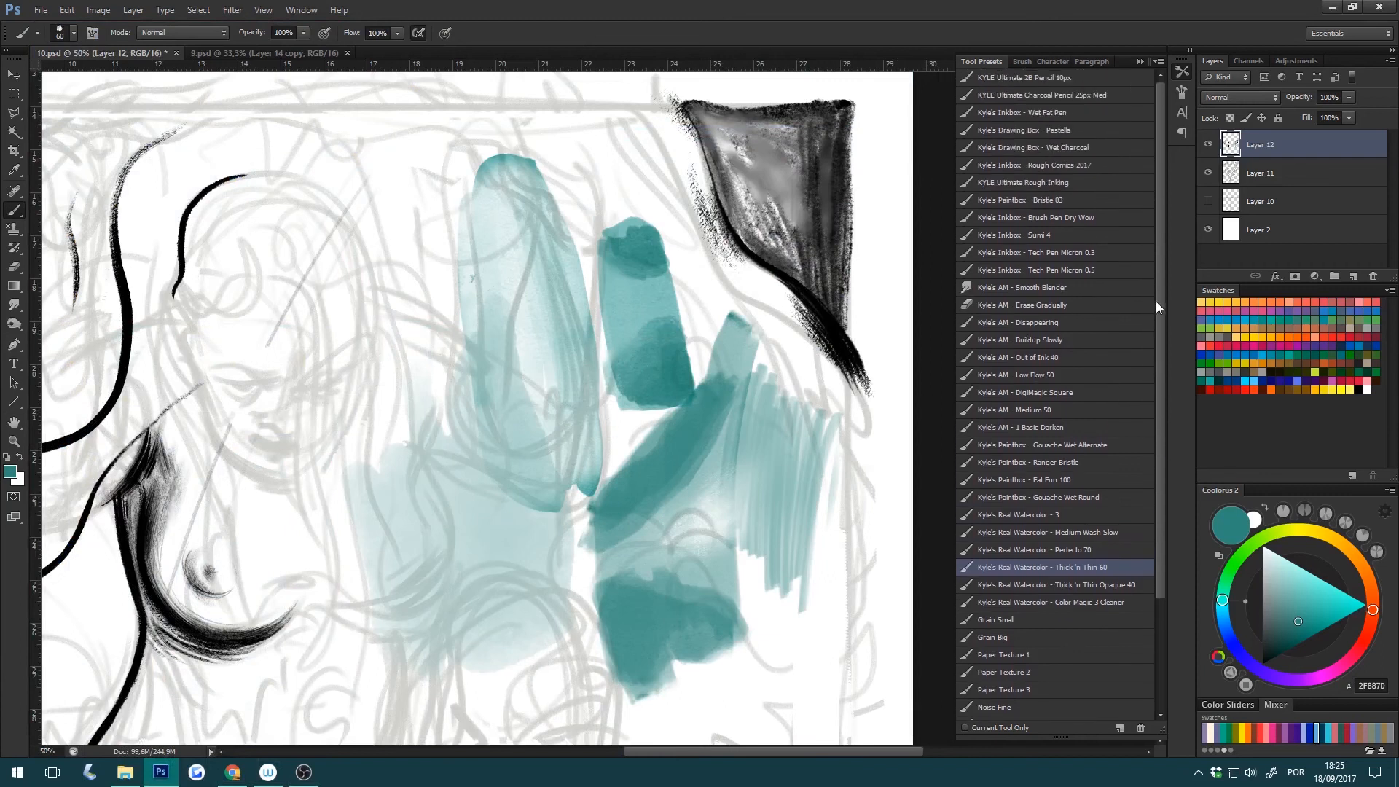
pyautogui.moveTo(1160, 450); pyautogui.dragTo(1156, 553)
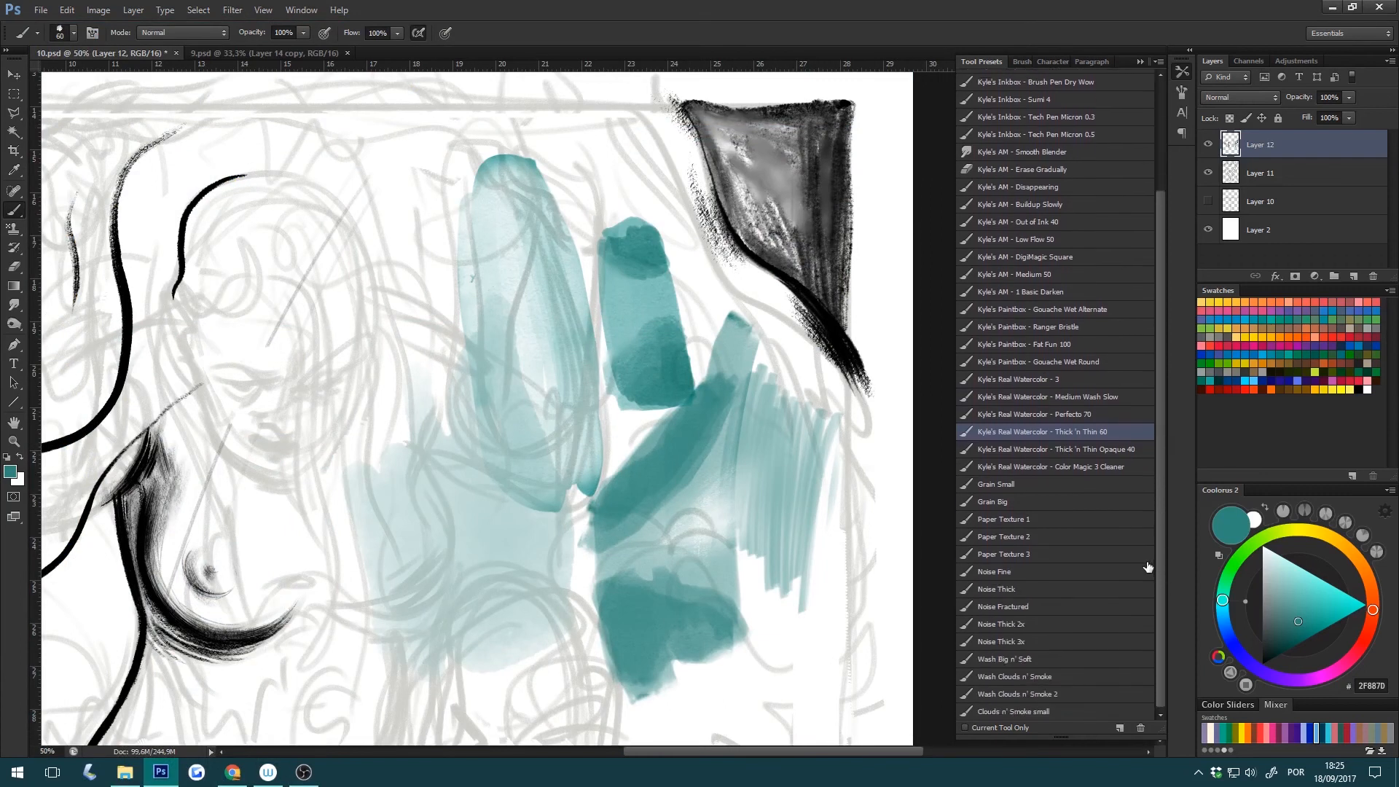
pyautogui.moveTo(1163, 277); pyautogui.dragTo(1166, 147)
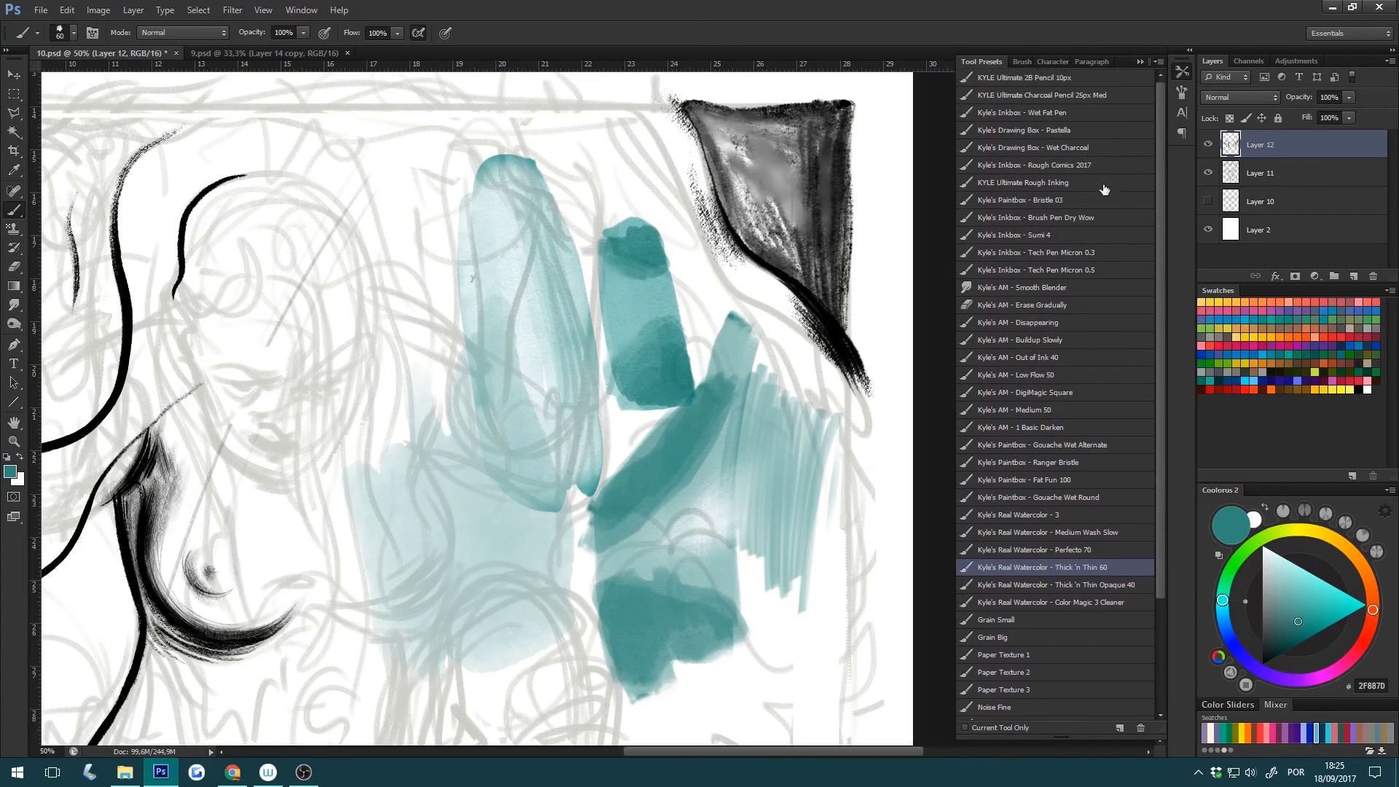
# Test a teal line between the figure's head and the long pale patch with an enlarged "KYLE Ultimate Rough Inking" brush, and undo it.
pyautogui.press('h')
pyautogui.moveTo(780, 506); pyautogui.dragTo(839, 433)
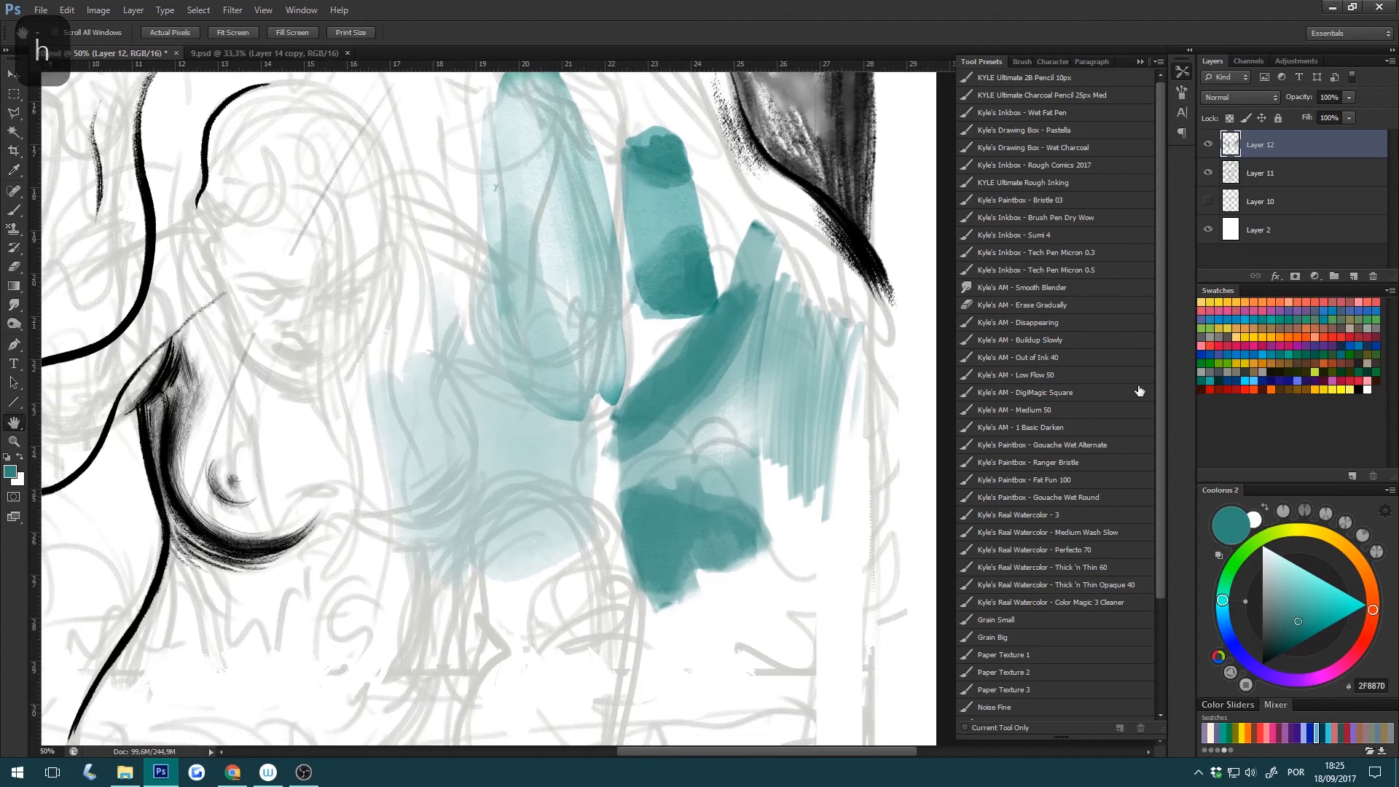
pyautogui.press('h')
pyautogui.moveTo(807, 518); pyautogui.dragTo(853, 690)
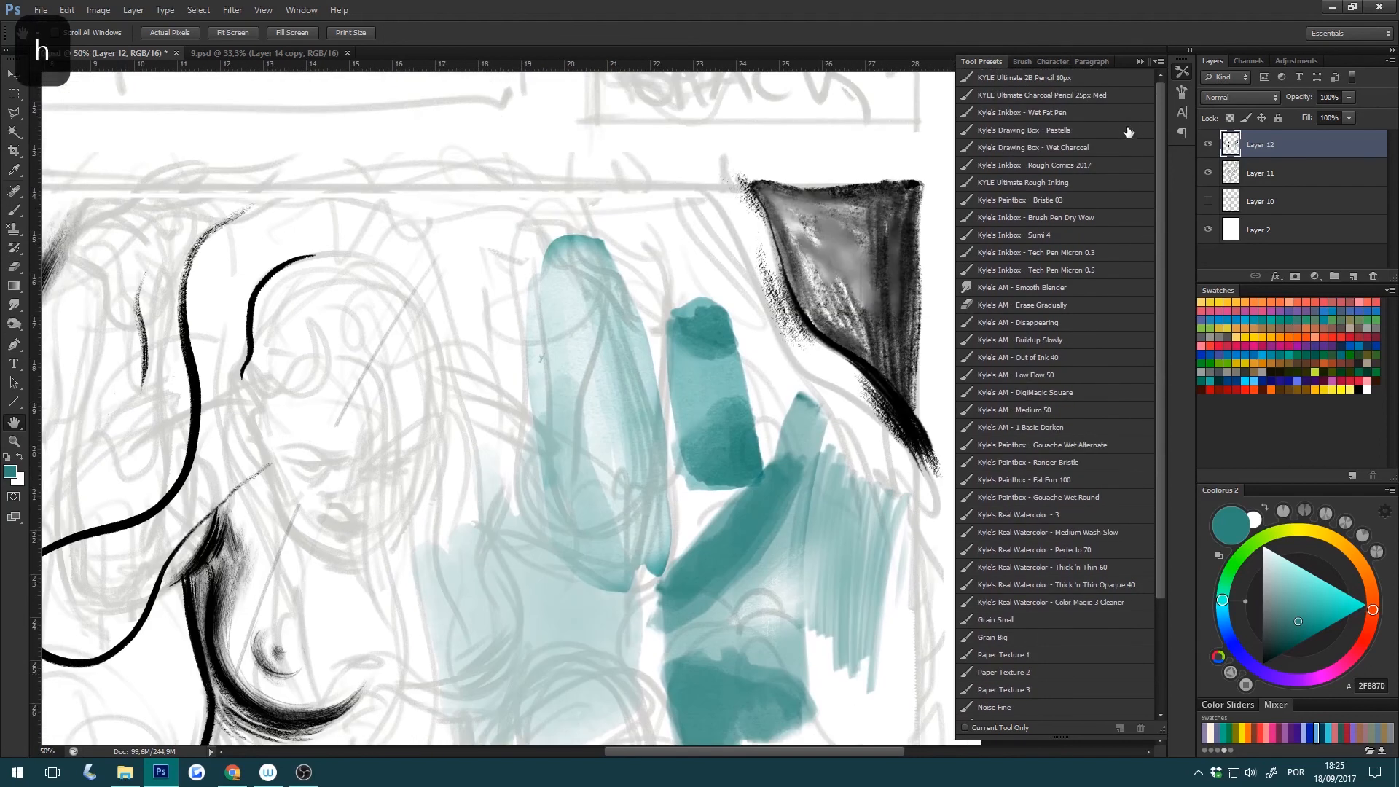
pyautogui.click(1090, 164)
pyautogui.click(1086, 181)
pyautogui.click(1088, 168)
pyautogui.click(1087, 181)
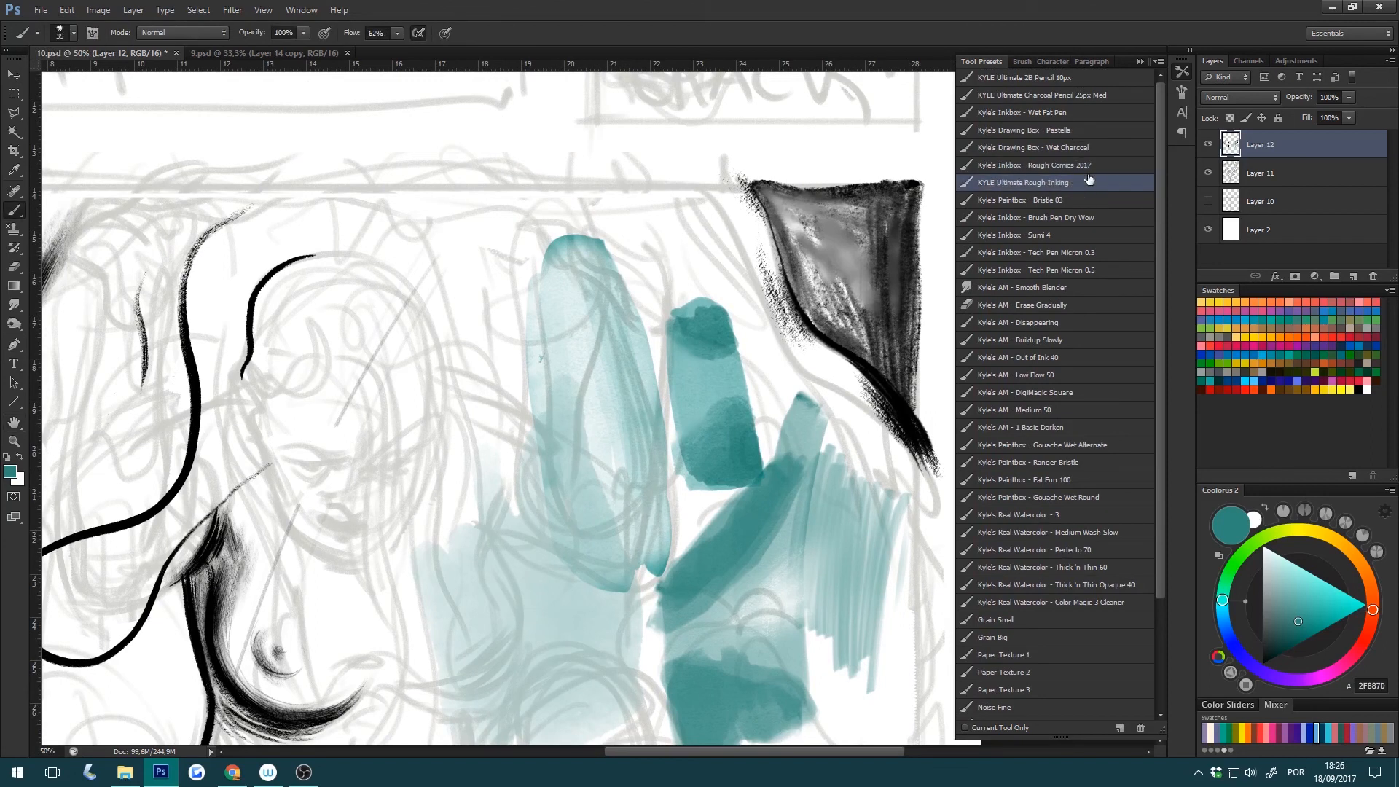
pyautogui.press(']')
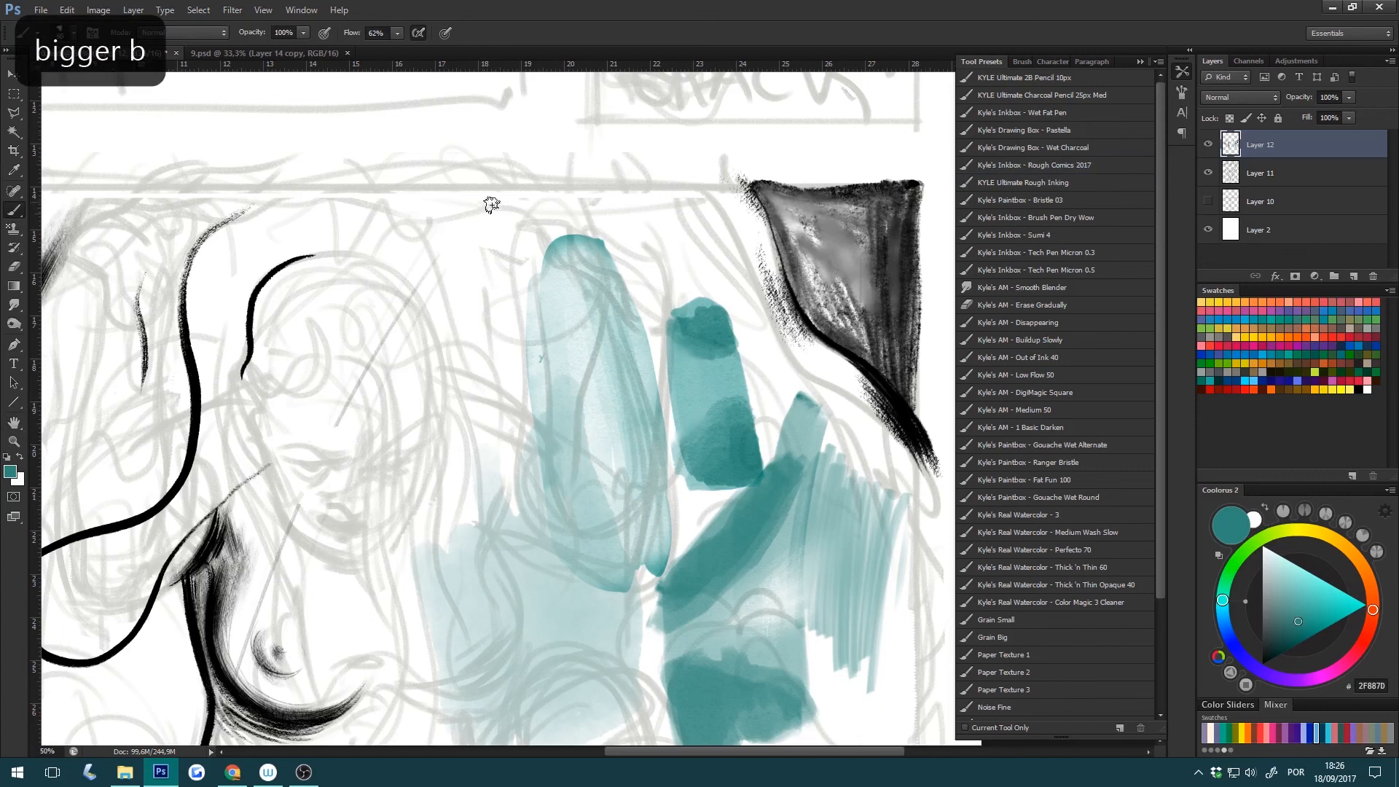
pyautogui.moveTo(472, 240)
pyautogui.mouseDown()
pyautogui.moveTo(491, 369)
pyautogui.moveTo(466, 659)
pyautogui.mouseUp()
pyautogui.hotkey('ctrl', 'z')
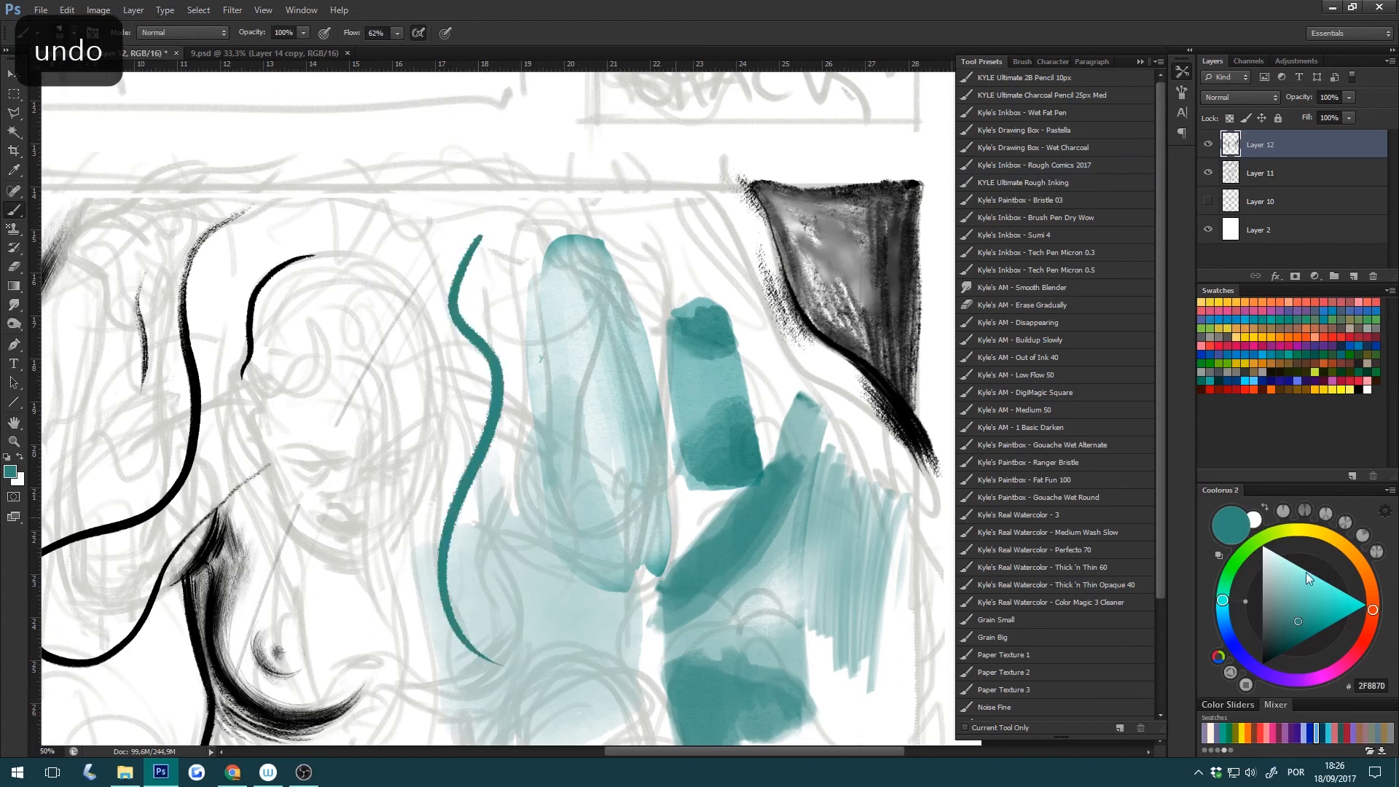
# Switch the paint colour to black and test long wavy lines with progressively larger "KYLE Ultimate Rough Inking" strokes, undoing each one.
pyautogui.click(1213, 726)
pyautogui.moveTo(412, 195)
pyautogui.mouseDown()
pyautogui.moveTo(524, 338)
pyautogui.moveTo(572, 647)
pyautogui.mouseUp()
pyautogui.hotkey('ctrl', 'z')
pyautogui.moveTo(405, 216)
pyautogui.mouseDown()
pyautogui.moveTo(437, 306)
pyautogui.moveTo(421, 524)
pyautogui.mouseUp()
pyautogui.moveTo(393, 578)
pyautogui.mouseDown()
pyautogui.moveTo(640, 711)
pyautogui.moveTo(699, 722)
pyautogui.mouseUp()
pyautogui.hotkey('ctrl', 'z')
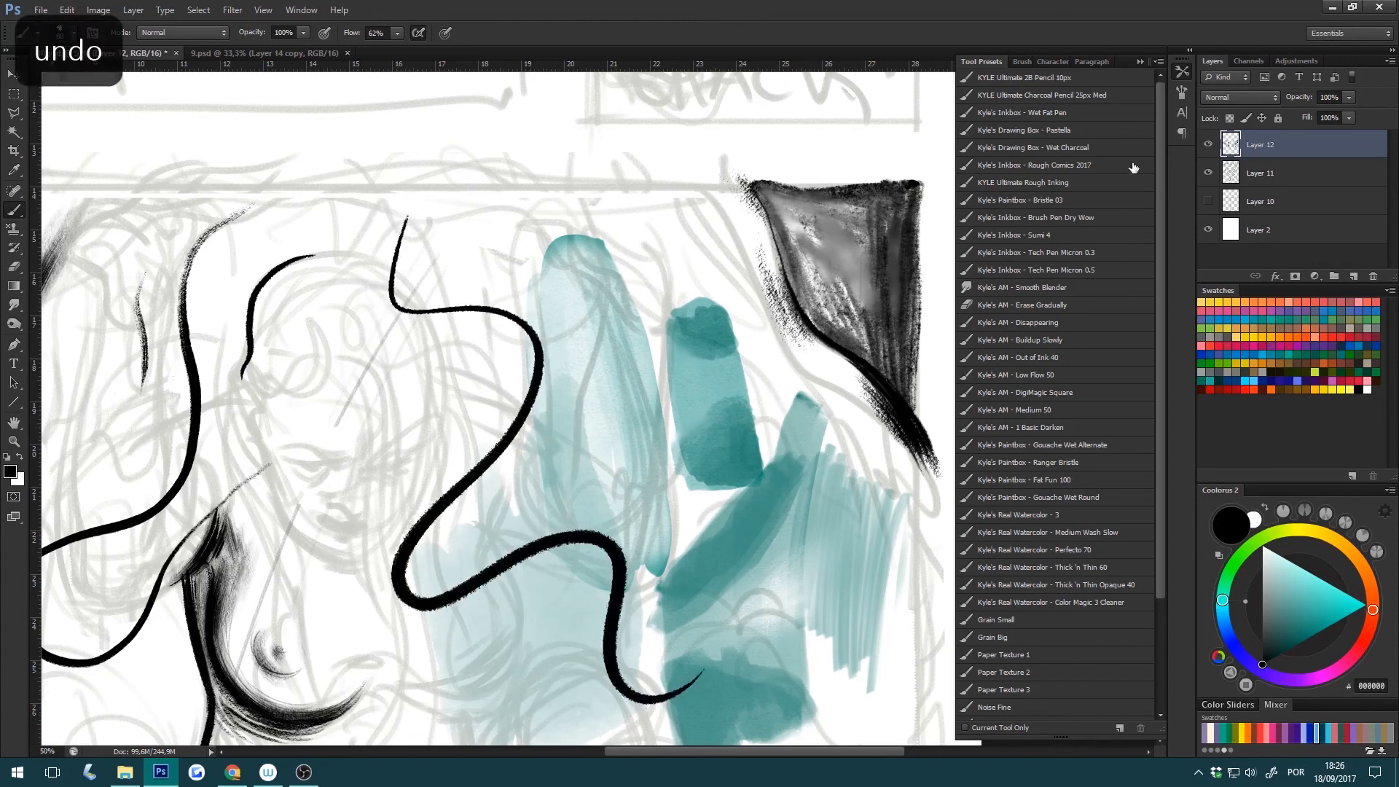
pyautogui.press(']')
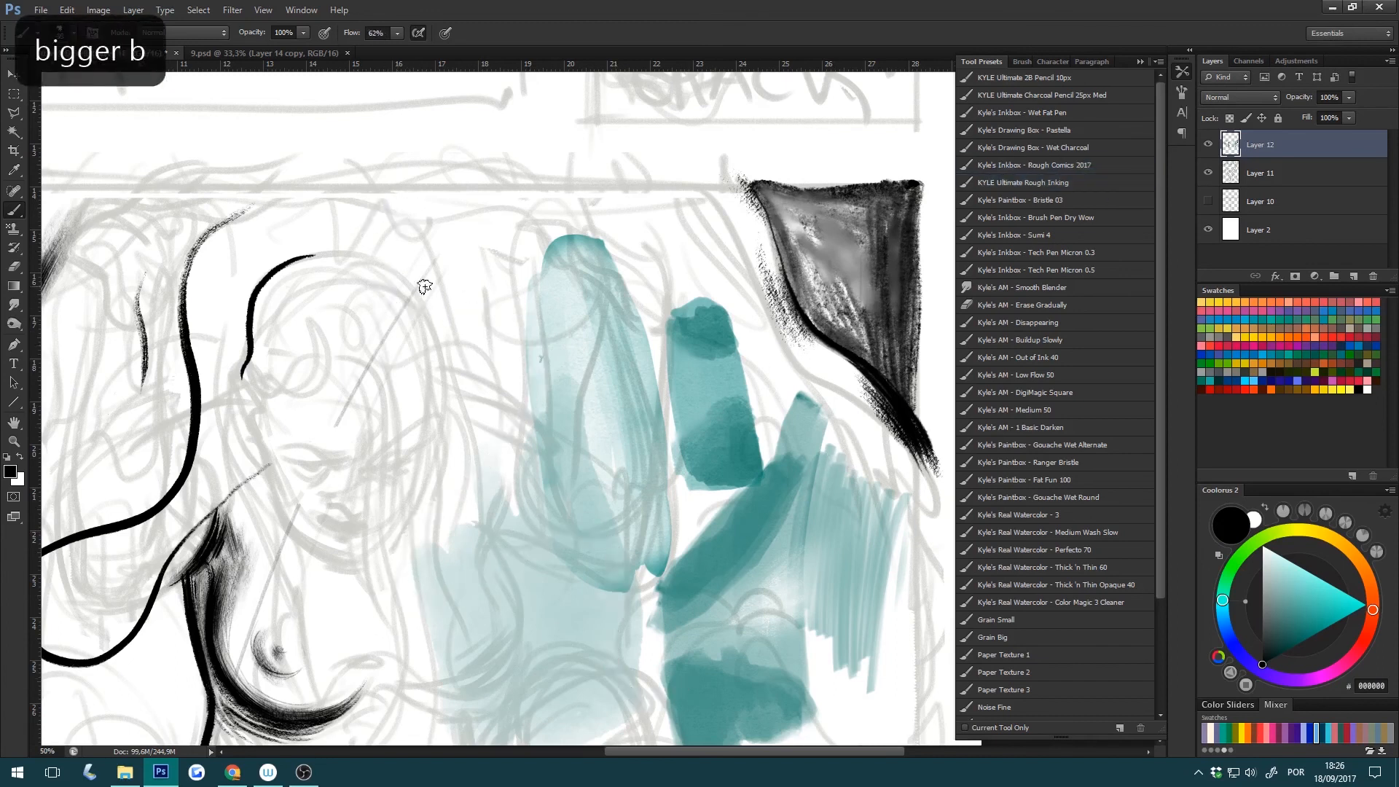
pyautogui.moveTo(477, 175)
pyautogui.mouseDown()
pyautogui.moveTo(531, 313)
pyautogui.moveTo(536, 671)
pyautogui.moveTo(648, 725)
pyautogui.mouseUp()
pyautogui.hotkey('ctrl', 'z')
# Test black diagonal hatching beside the figure's head with "Kyle's Paintbox - Bristle 03" and undo the strokes.
pyautogui.click(1095, 200)
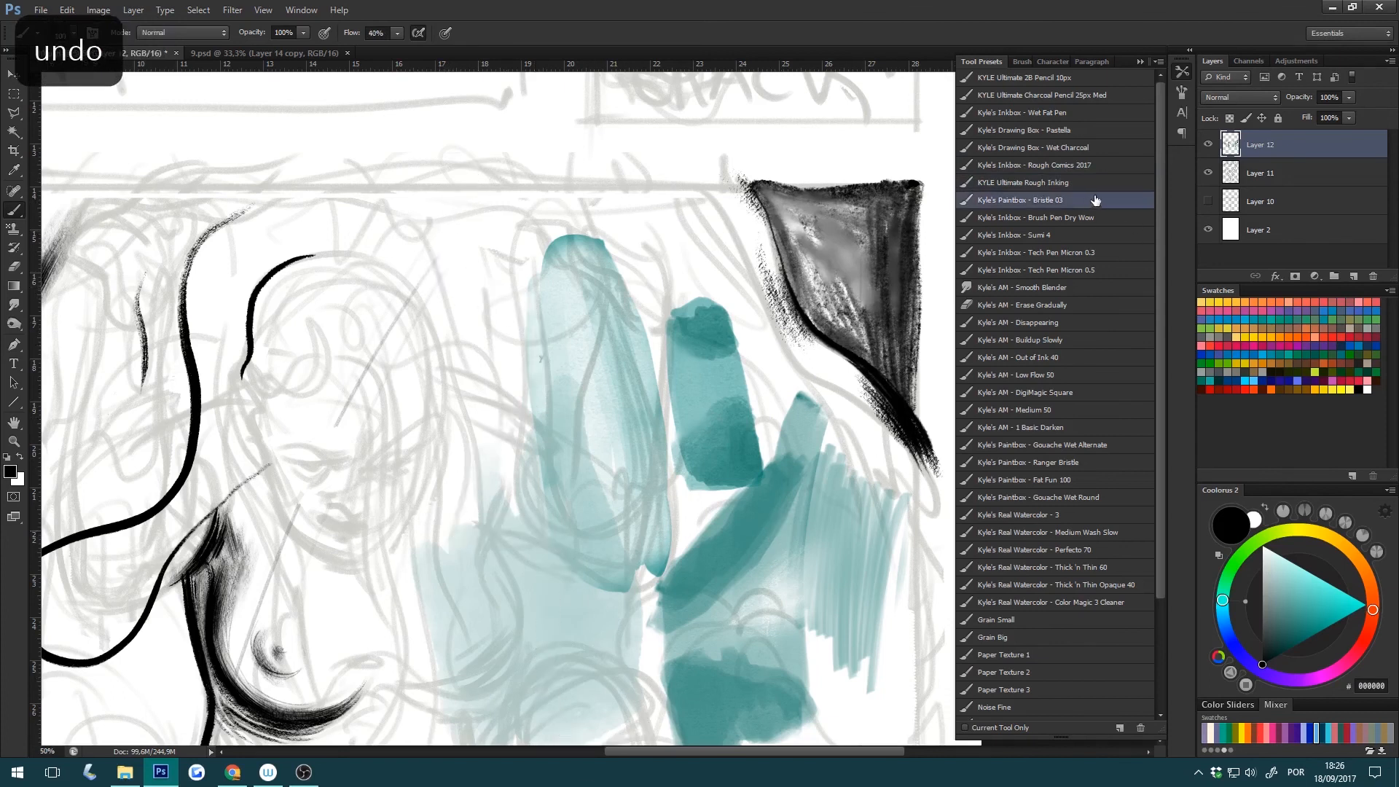
pyautogui.moveTo(393, 327)
pyautogui.mouseDown()
pyautogui.moveTo(402, 412)
pyautogui.moveTo(360, 585)
pyautogui.moveTo(392, 597)
pyautogui.moveTo(491, 493)
pyautogui.moveTo(603, 409)
pyautogui.moveTo(519, 703)
pyautogui.mouseUp()
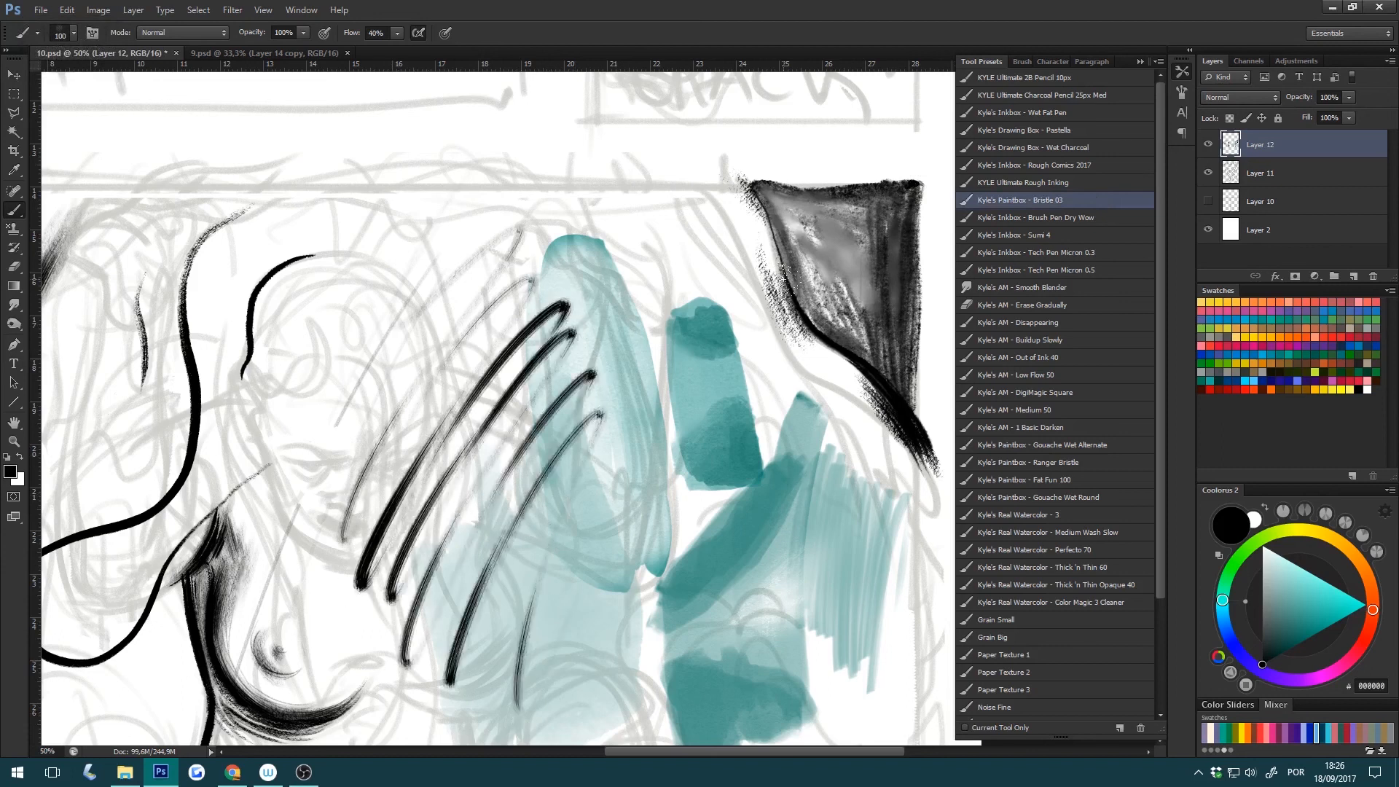
pyautogui.hotkey('ctrl', 'z')
# Paint short black bristle strokes along the figure's hair with "Kyle's Paintbox - Bristle 03" at brush size 150.
pyautogui.press(']')
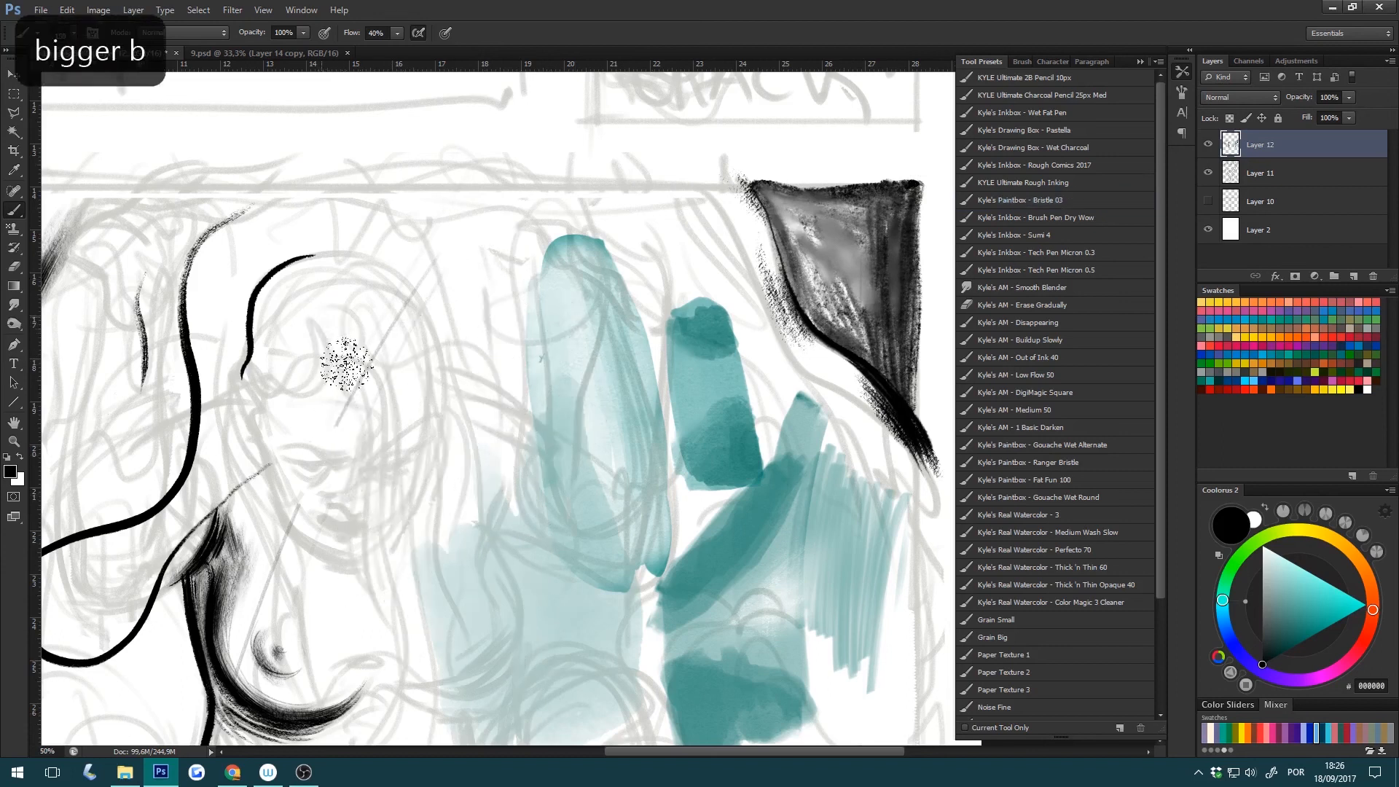
pyautogui.moveTo(342, 348); pyautogui.dragTo(364, 474)
pyautogui.moveTo(361, 407)
pyautogui.mouseDown()
pyautogui.moveTo(374, 400)
pyautogui.moveTo(382, 437)
pyautogui.mouseUp()
pyautogui.moveTo(328, 311)
pyautogui.mouseDown()
pyautogui.moveTo(311, 274)
pyautogui.moveTo(348, 322)
pyautogui.moveTo(303, 303)
pyautogui.moveTo(311, 287)
pyautogui.moveTo(296, 306)
pyautogui.moveTo(311, 310)
pyautogui.moveTo(319, 283)
pyautogui.moveTo(336, 321)
pyautogui.mouseUp()
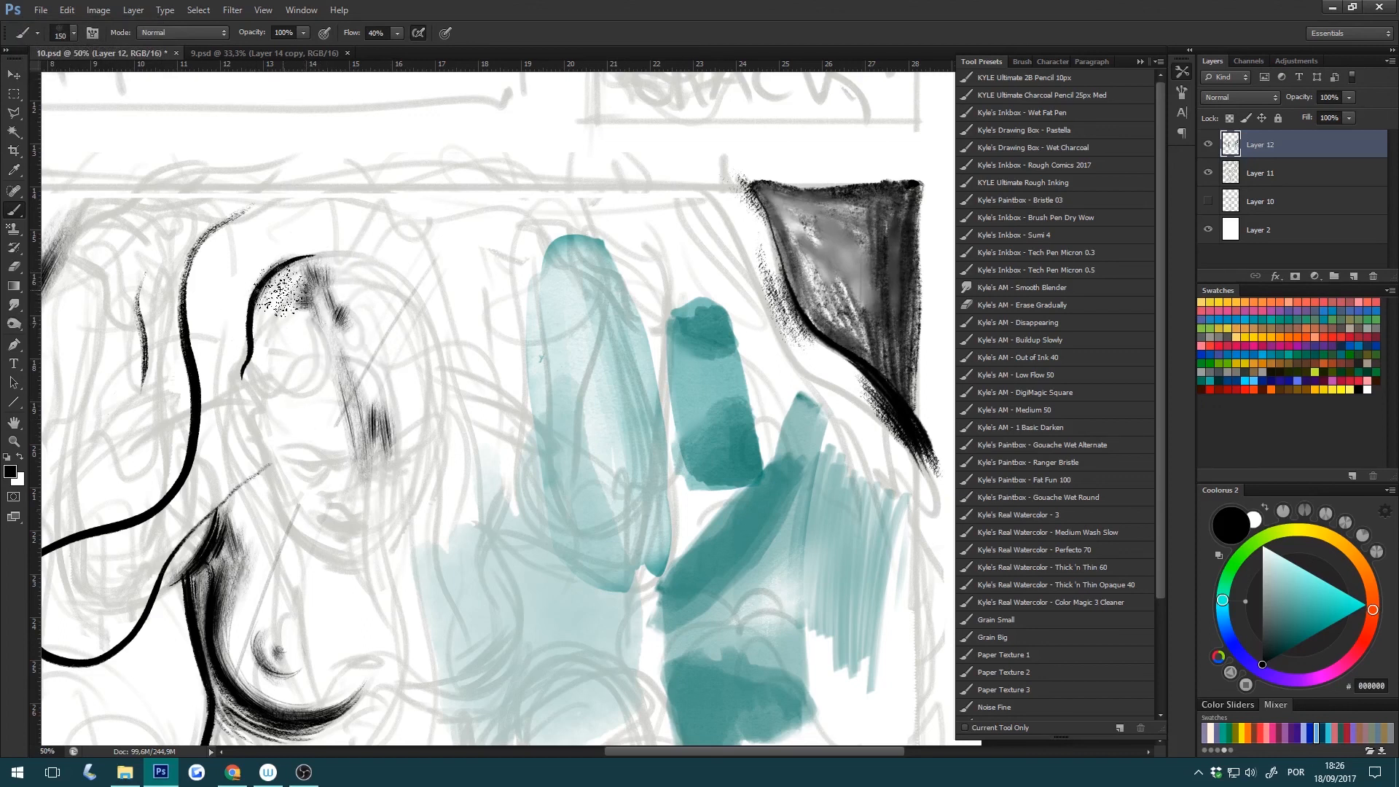
# Finish the bristle shading at the head's edge and ink a curved hair lock with "Kyle's Inkbox - Sumi 4", undoing a long test line.
pyautogui.moveTo(255, 321)
pyautogui.mouseDown()
pyautogui.moveTo(224, 385)
pyautogui.moveTo(258, 327)
pyautogui.moveTo(233, 368)
pyautogui.moveTo(274, 346)
pyautogui.moveTo(262, 378)
pyautogui.mouseUp()
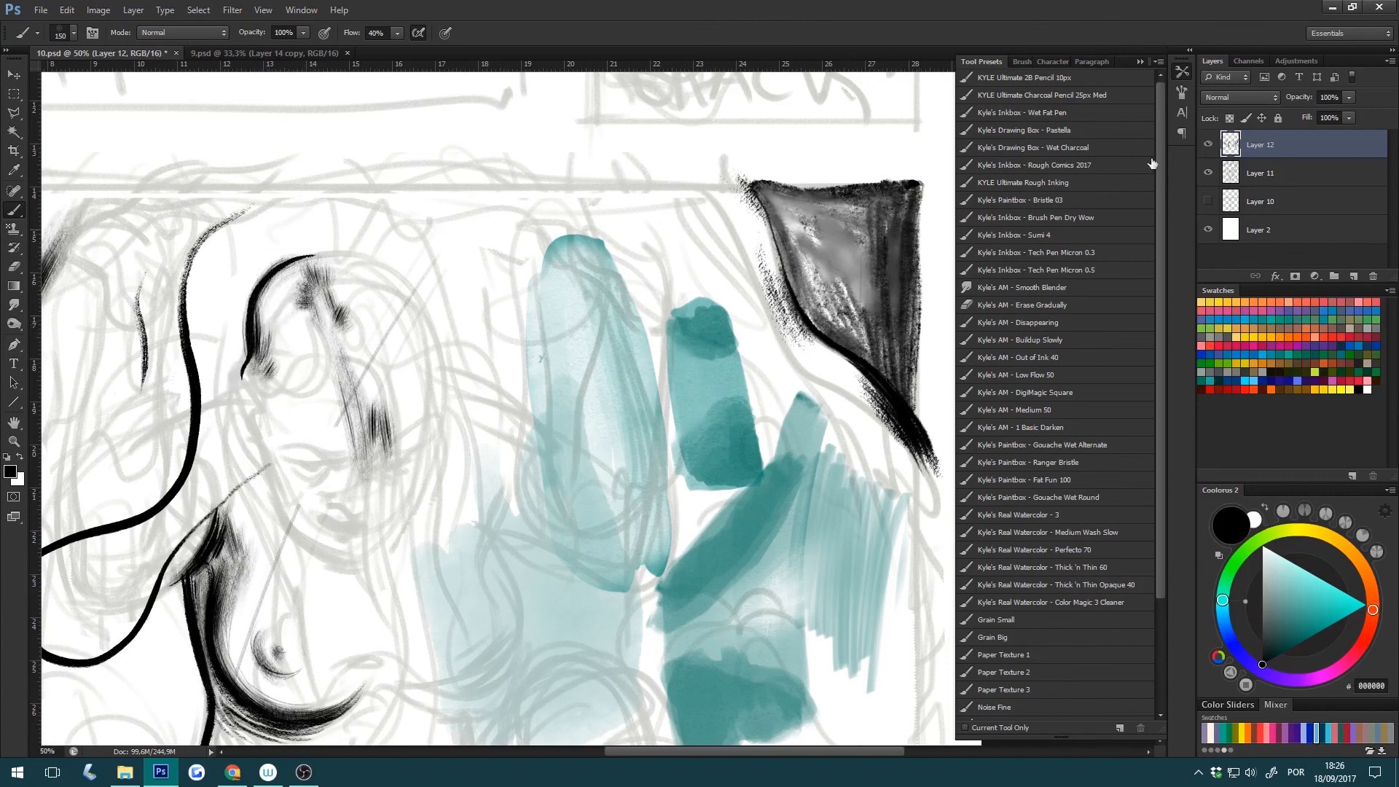
pyautogui.click(1083, 236)
pyautogui.moveTo(461, 276)
pyautogui.mouseDown()
pyautogui.moveTo(524, 352)
pyautogui.moveTo(626, 616)
pyautogui.mouseUp()
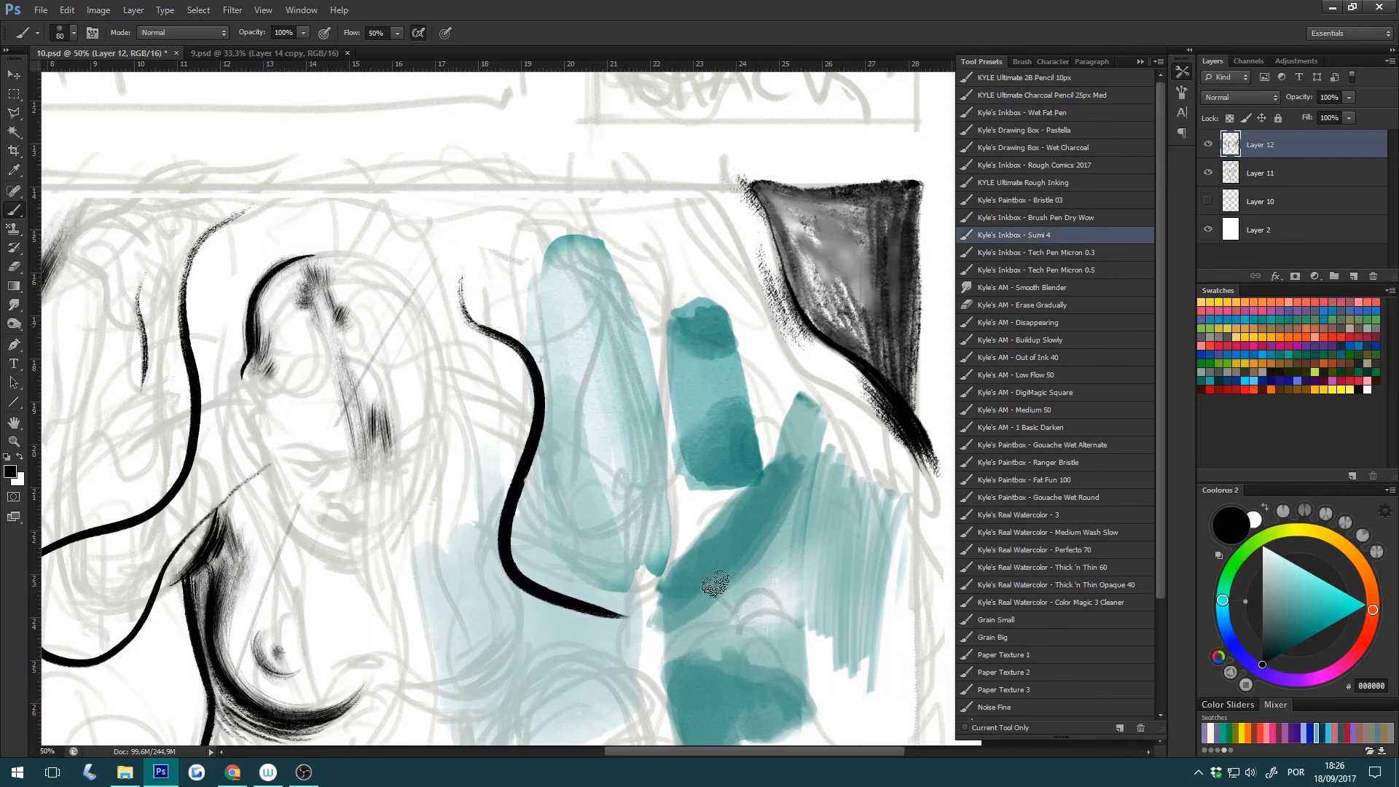
pyautogui.hotkey('ctrl', 'z')
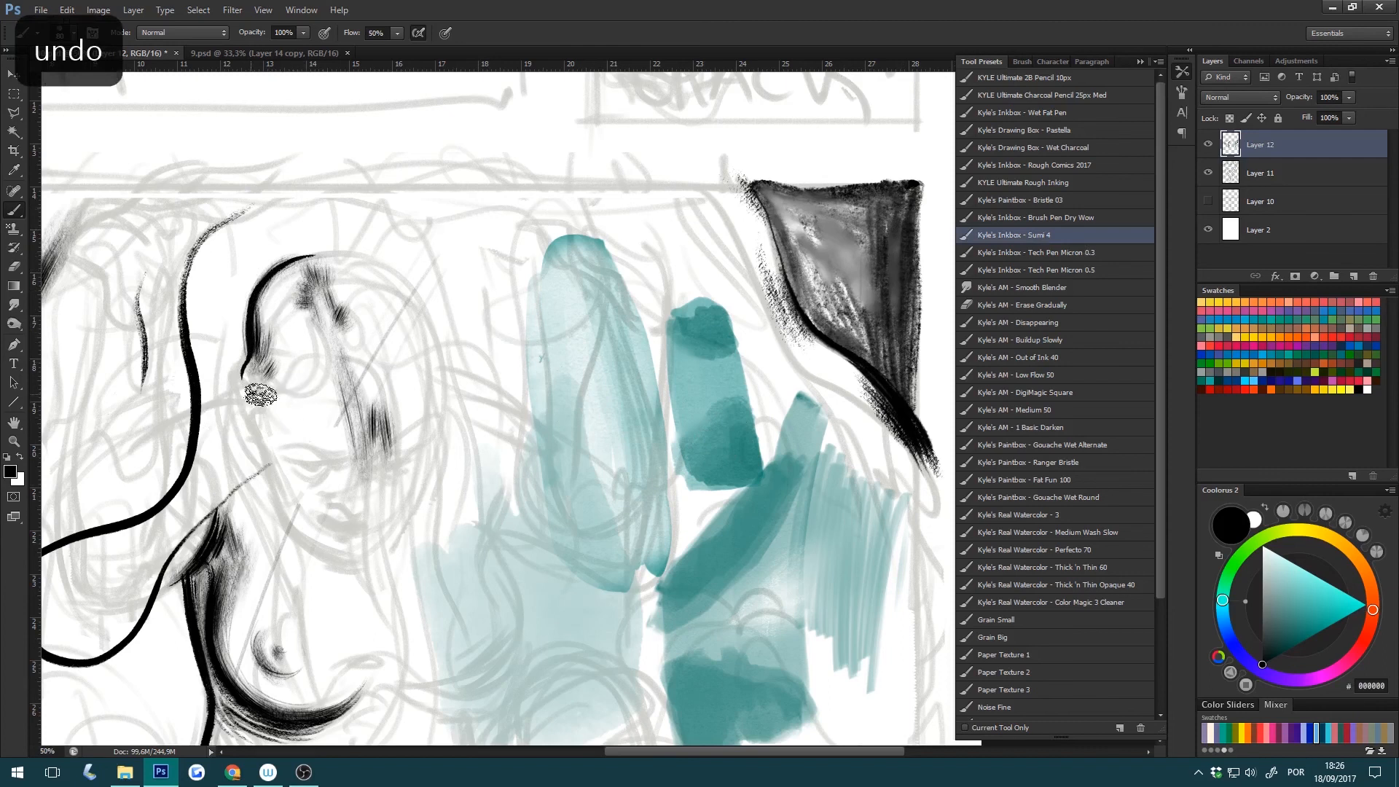
pyautogui.moveTo(277, 402)
pyautogui.mouseDown()
pyautogui.moveTo(336, 379)
pyautogui.moveTo(340, 284)
pyautogui.moveTo(338, 372)
pyautogui.mouseUp()
pyautogui.moveTo(326, 319)
pyautogui.mouseDown()
pyautogui.moveTo(330, 372)
pyautogui.moveTo(329, 342)
pyautogui.moveTo(325, 370)
pyautogui.moveTo(318, 351)
pyautogui.moveTo(331, 367)
pyautogui.mouseUp()
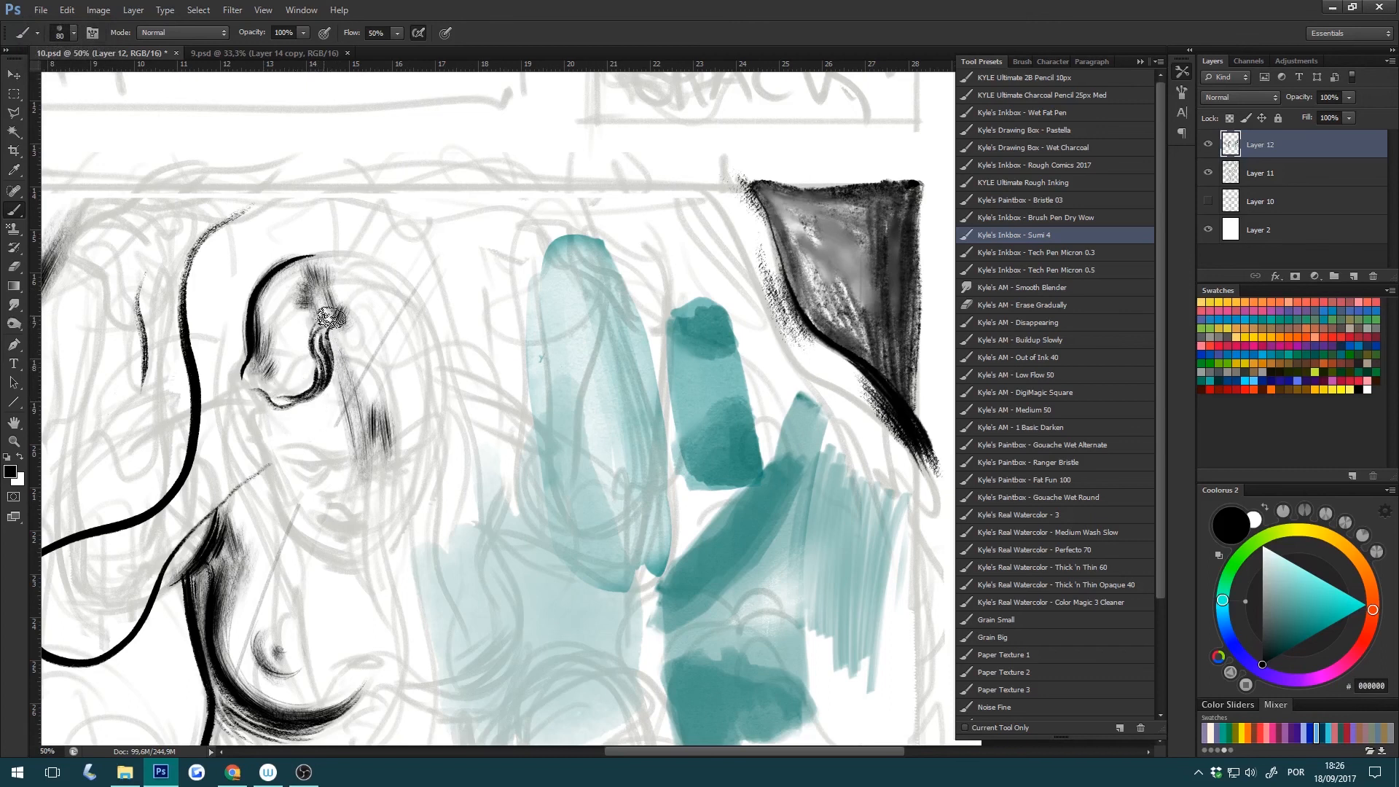
# Switch to another inking preset and ink flowing hair strands at brush size 45 and the jawline at size 60.
pyautogui.click(1080, 200)
pyautogui.press(']')
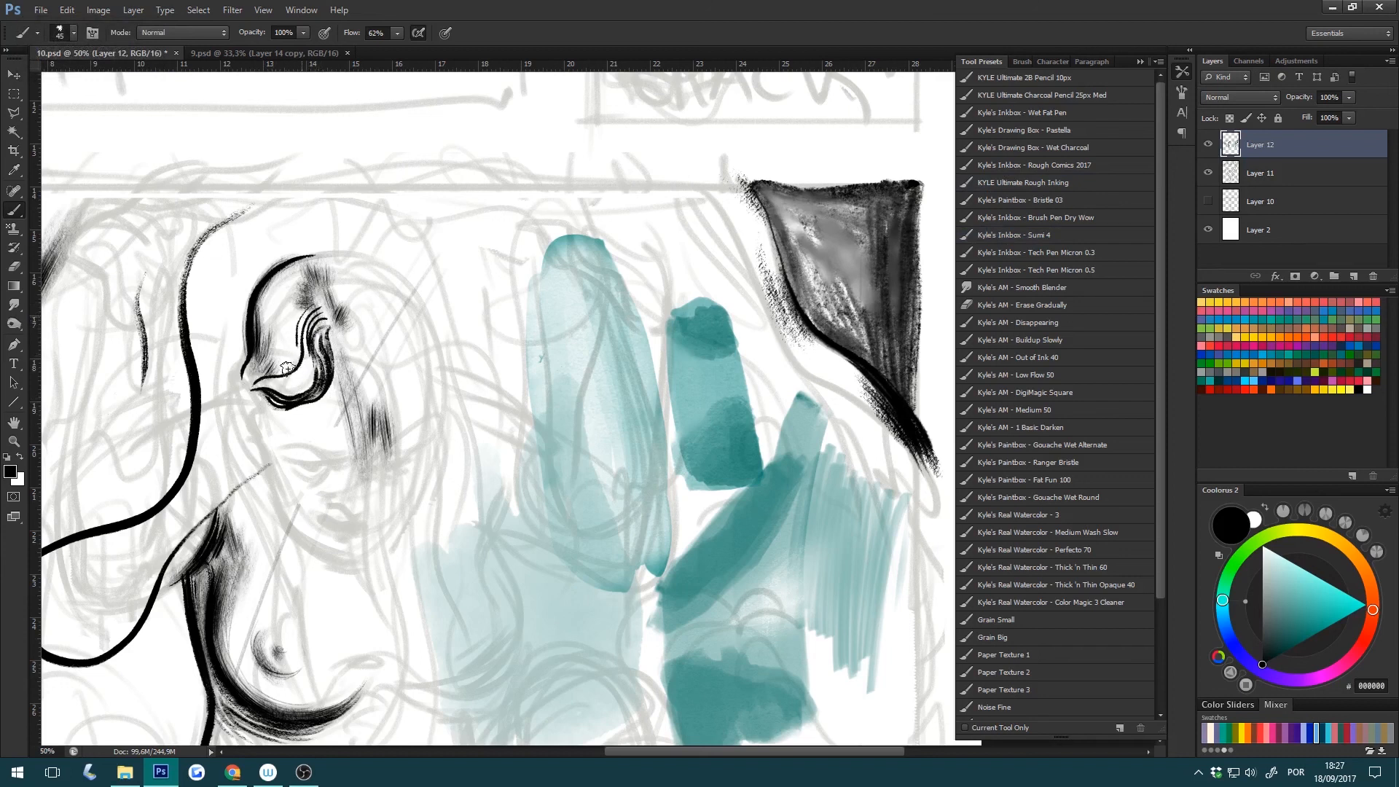
pyautogui.hotkey('ctrl', 'z')
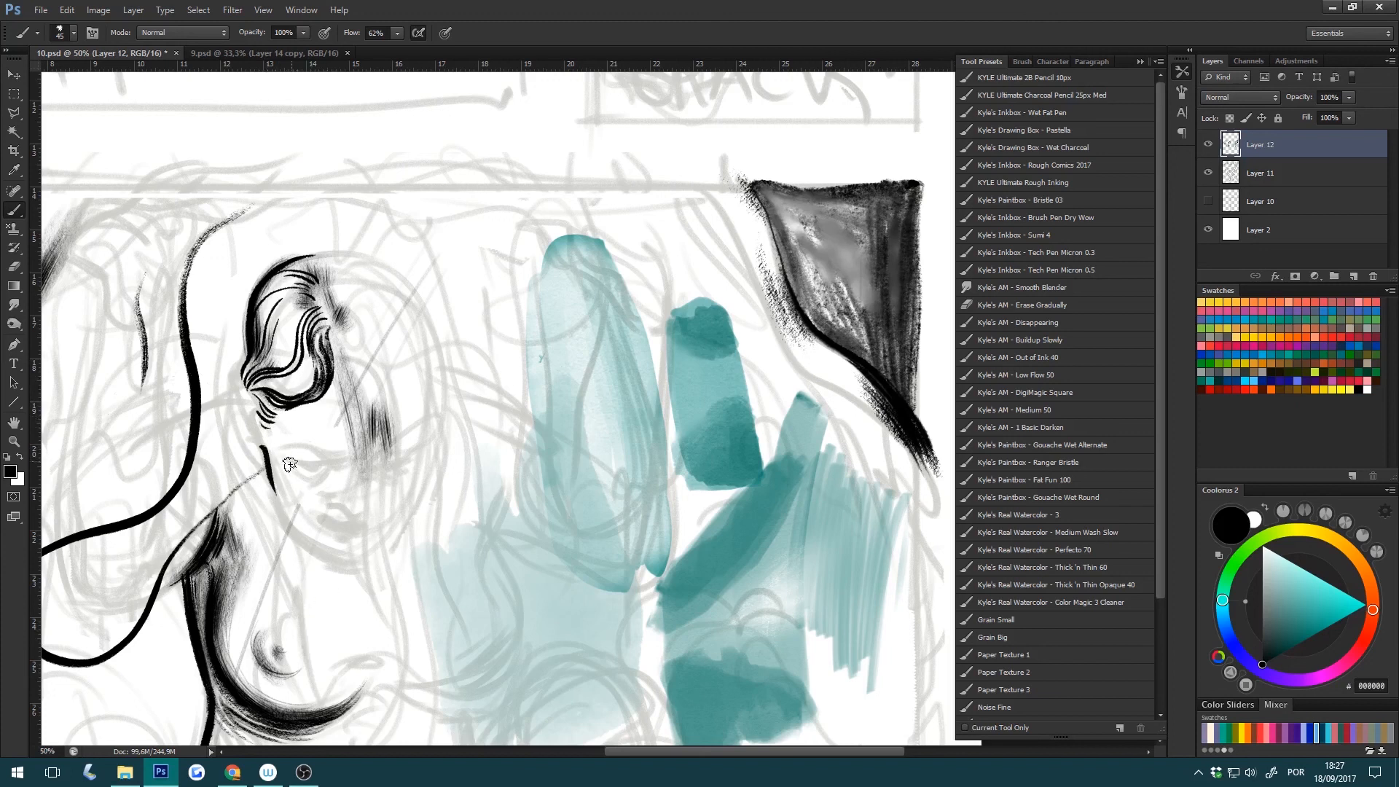
pyautogui.press(']')
pyautogui.moveTo(269, 480)
pyautogui.mouseDown()
pyautogui.moveTo(283, 521)
pyautogui.moveTo(357, 562)
pyautogui.mouseUp()
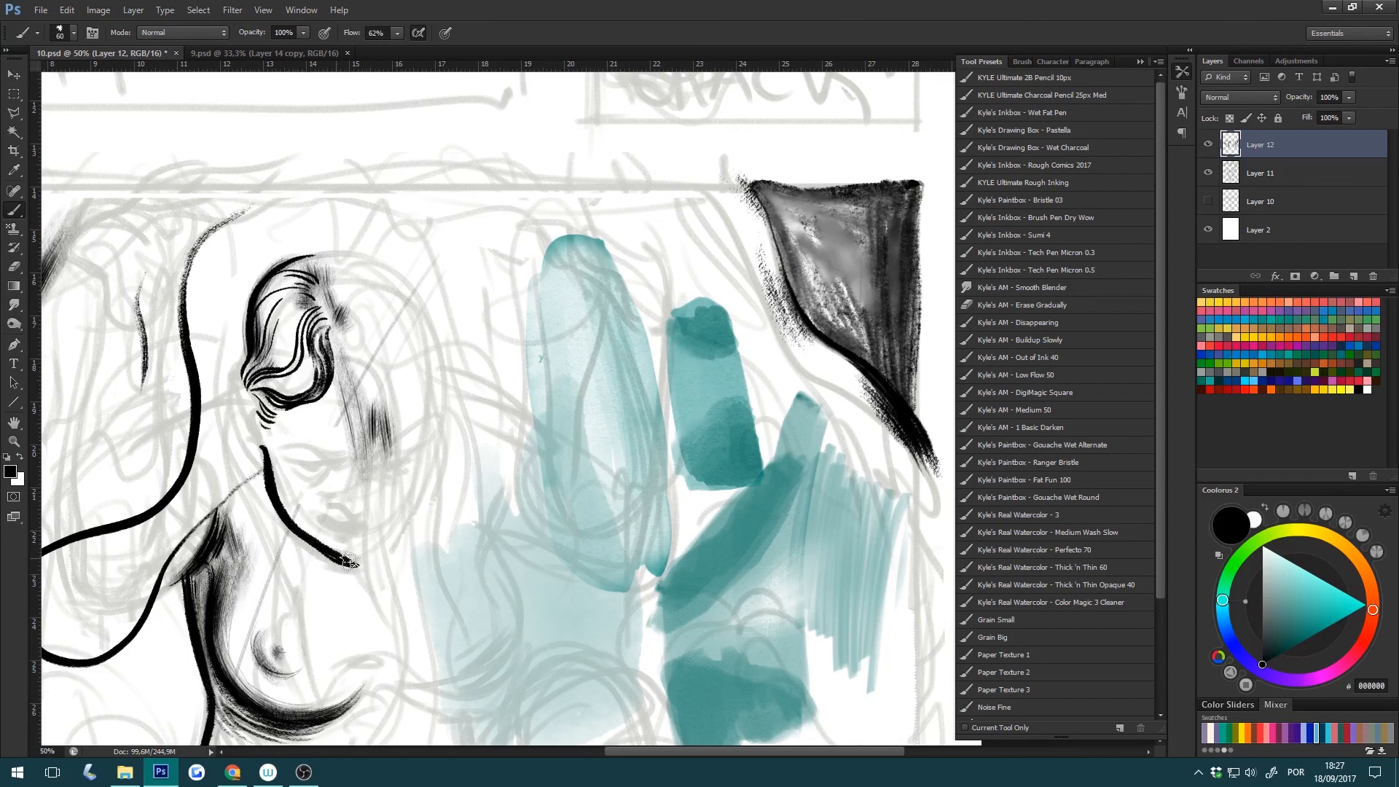
# Choose helper preset 3, test a long black line across the teal patches at brush size 70, and undo it.
pyautogui.rightClick(452, 584)
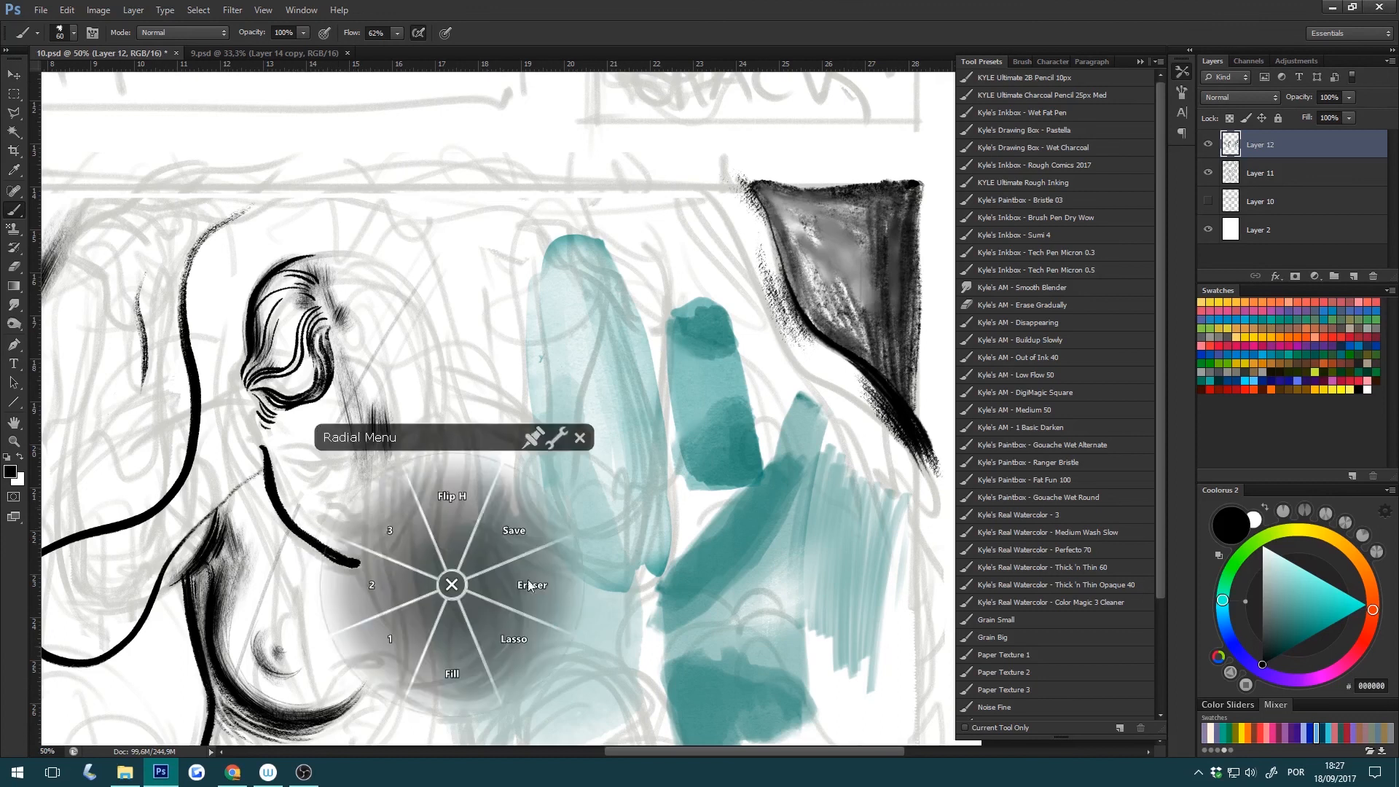
pyautogui.click(404, 519)
pyautogui.press(']')
pyautogui.moveTo(731, 119)
pyautogui.mouseDown()
pyautogui.moveTo(487, 368)
pyautogui.moveTo(623, 404)
pyautogui.moveTo(693, 509)
pyautogui.moveTo(590, 627)
pyautogui.moveTo(757, 674)
pyautogui.moveTo(437, 543)
pyautogui.moveTo(430, 300)
pyautogui.moveTo(531, 177)
pyautogui.moveTo(579, 430)
pyautogui.moveTo(708, 539)
pyautogui.mouseUp()
pyautogui.hotkey('ctrl', 'z')
# Change the helper option again and test long looping black lines over the pale teal patch, undoing each one.
pyautogui.rightClick(646, 468)
pyautogui.click(653, 544)
pyautogui.moveTo(641, 212)
pyautogui.mouseDown()
pyautogui.moveTo(564, 300)
pyautogui.moveTo(622, 327)
pyautogui.moveTo(614, 370)
pyautogui.moveTo(462, 393)
pyautogui.moveTo(443, 430)
pyautogui.moveTo(570, 441)
pyautogui.moveTo(500, 527)
pyautogui.moveTo(612, 636)
pyautogui.moveTo(646, 488)
pyautogui.moveTo(522, 343)
pyautogui.moveTo(453, 217)
pyautogui.moveTo(482, 231)
pyautogui.moveTo(472, 335)
pyautogui.mouseUp()
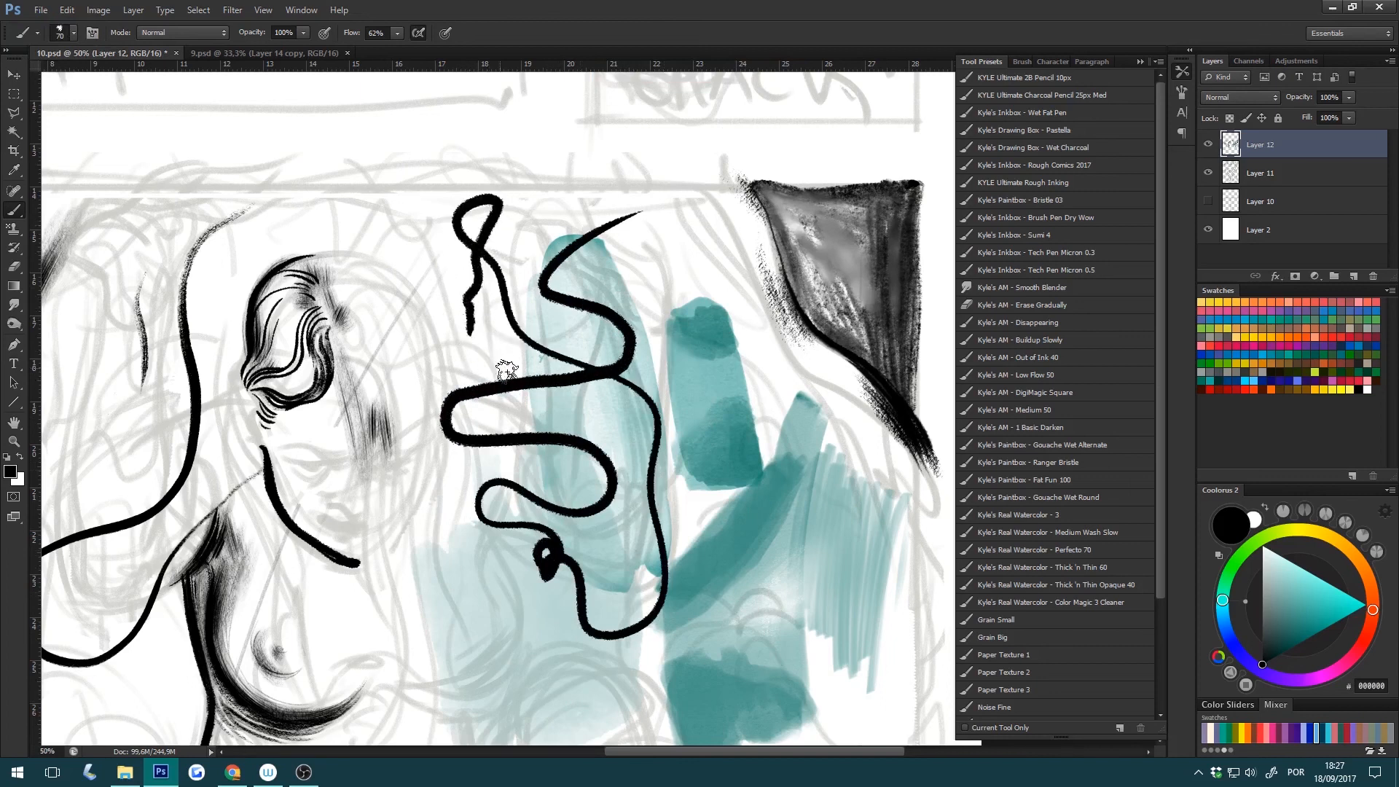
pyautogui.hotkey('ctrl', 'z')
pyautogui.moveTo(573, 201)
pyautogui.mouseDown()
pyautogui.moveTo(472, 302)
pyautogui.moveTo(647, 281)
pyautogui.moveTo(485, 362)
pyautogui.moveTo(608, 355)
pyautogui.moveTo(574, 375)
pyautogui.moveTo(373, 411)
pyautogui.moveTo(249, 471)
pyautogui.moveTo(428, 464)
pyautogui.moveTo(328, 615)
pyautogui.moveTo(643, 590)
pyautogui.moveTo(561, 681)
pyautogui.mouseUp()
pyautogui.hotkey('ctrl', 'z')
# Choose helper preset 1, test a line over the pale teal patch, and undo the test strokes.
pyautogui.rightClick(590, 602)
pyautogui.click(521, 665)
pyautogui.moveTo(644, 207)
pyautogui.mouseDown()
pyautogui.moveTo(522, 304)
pyautogui.moveTo(522, 357)
pyautogui.moveTo(429, 510)
pyautogui.moveTo(415, 575)
pyautogui.moveTo(574, 616)
pyautogui.moveTo(600, 377)
pyautogui.mouseUp()
pyautogui.hotkey('ctrl', 'z')
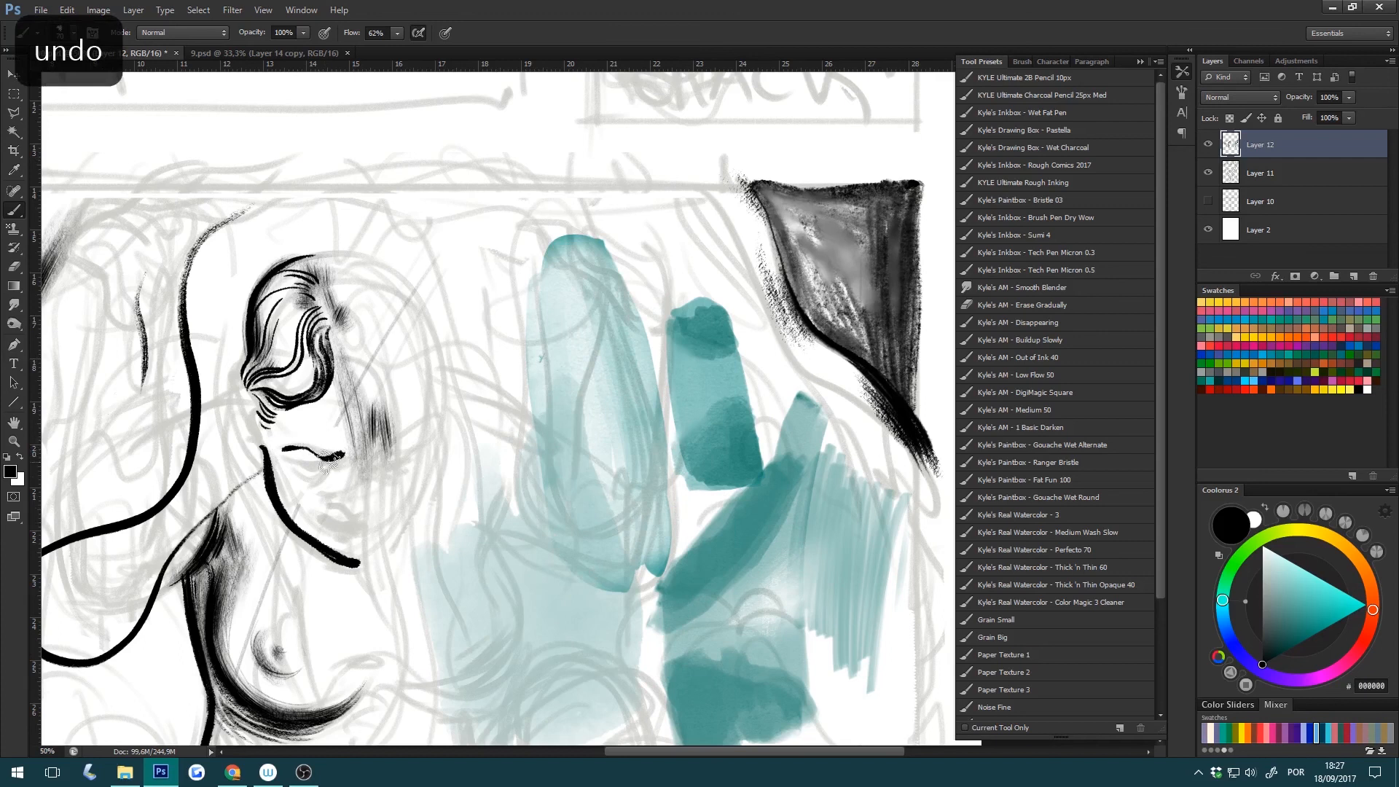
# Rotate the canvas to tilt the figure's face and ink the eyebrow, thickening it at brush size 30.
pyautogui.press('[')
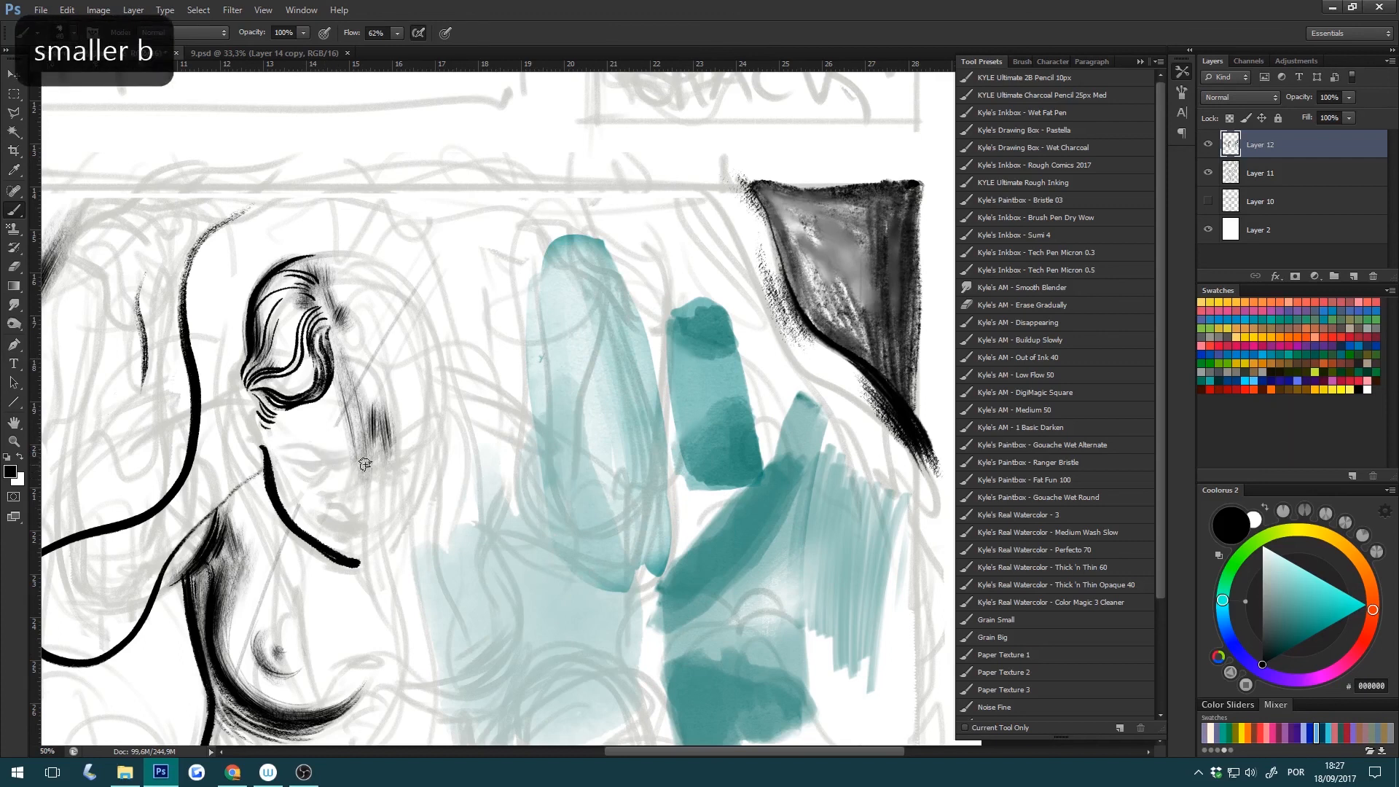
pyautogui.press('r')
pyautogui.moveTo(534, 410)
pyautogui.mouseDown()
pyautogui.moveTo(545, 587)
pyautogui.moveTo(696, 379)
pyautogui.mouseUp()
pyautogui.press('h')
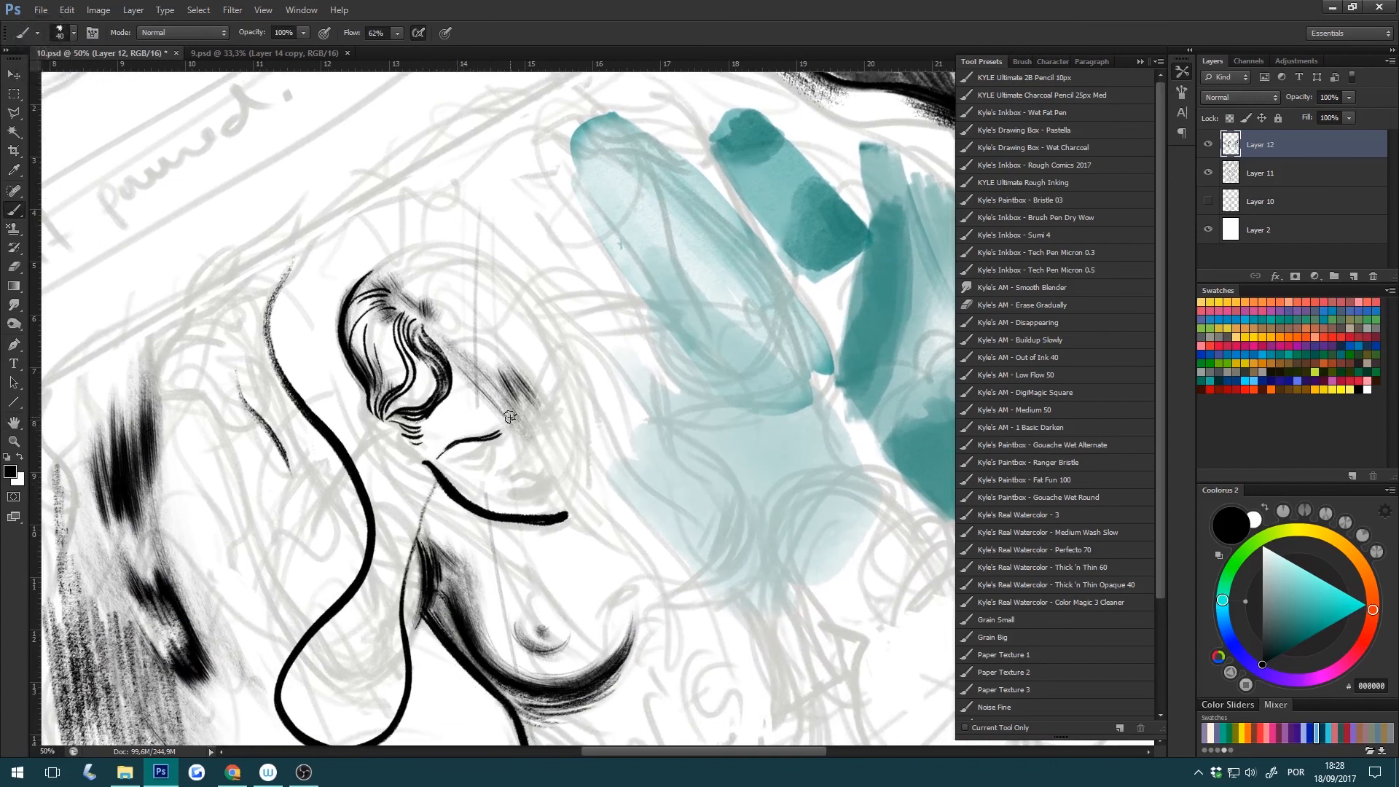
pyautogui.press('[')
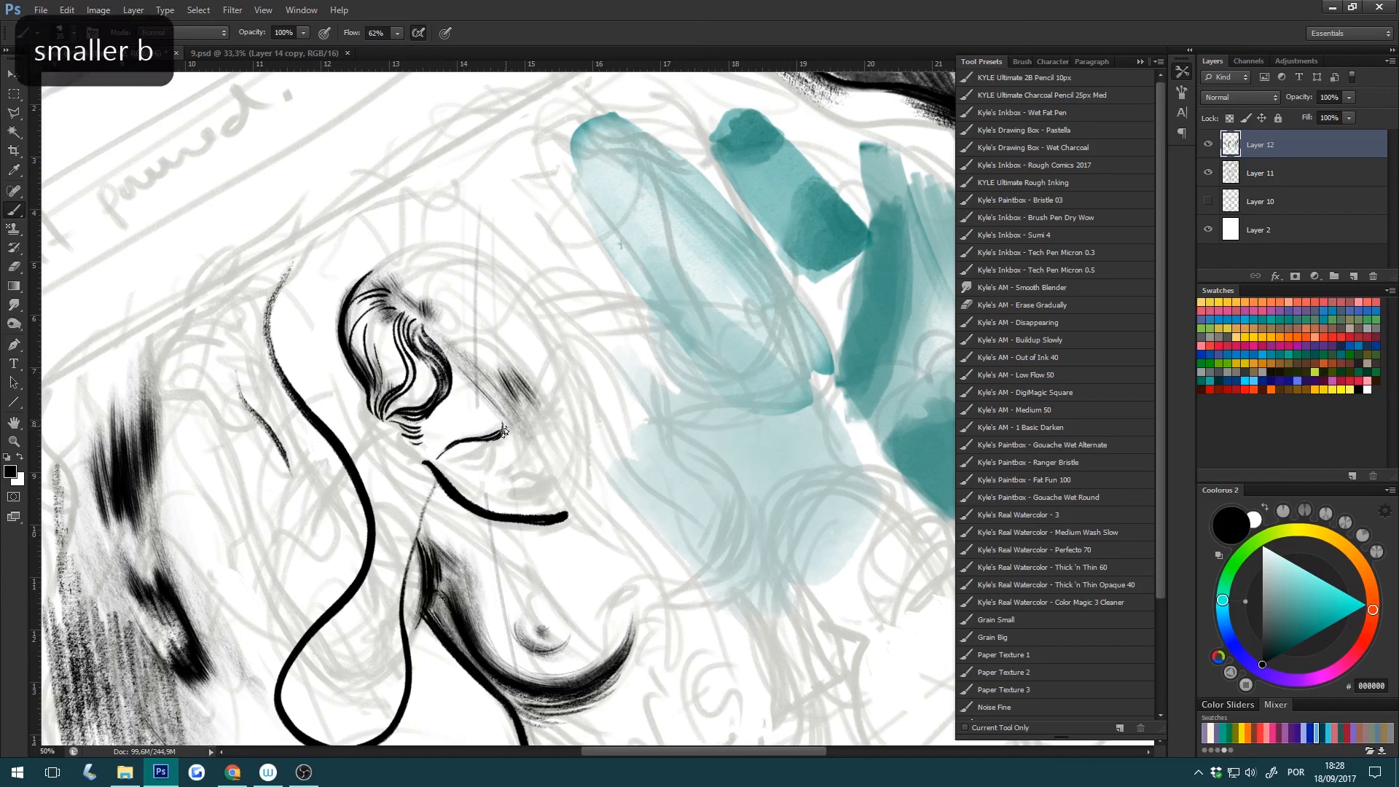
pyautogui.moveTo(467, 437); pyautogui.dragTo(500, 426)
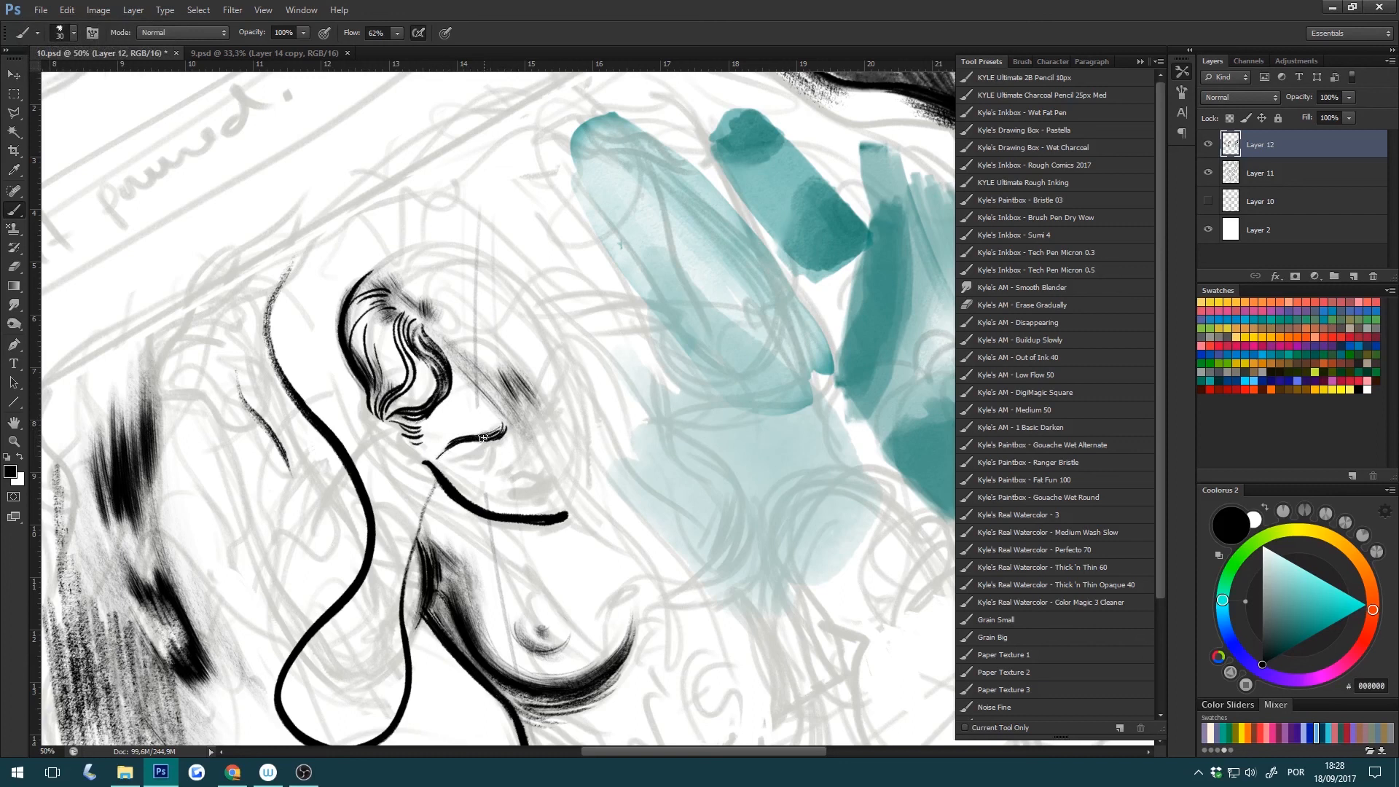
# Ink the eye beneath the brow with fine black strokes, undoing the faulty ones.
pyautogui.moveTo(437, 458)
pyautogui.mouseDown()
pyautogui.moveTo(525, 430)
pyautogui.moveTo(504, 423)
pyautogui.moveTo(470, 456)
pyautogui.moveTo(498, 440)
pyautogui.mouseUp()
pyautogui.hotkey('ctrl', 'z')
pyautogui.moveTo(453, 459); pyautogui.dragTo(488, 442)
pyautogui.hotkey('ctrl', 'z')
pyautogui.hotkey('ctrl', 'z')
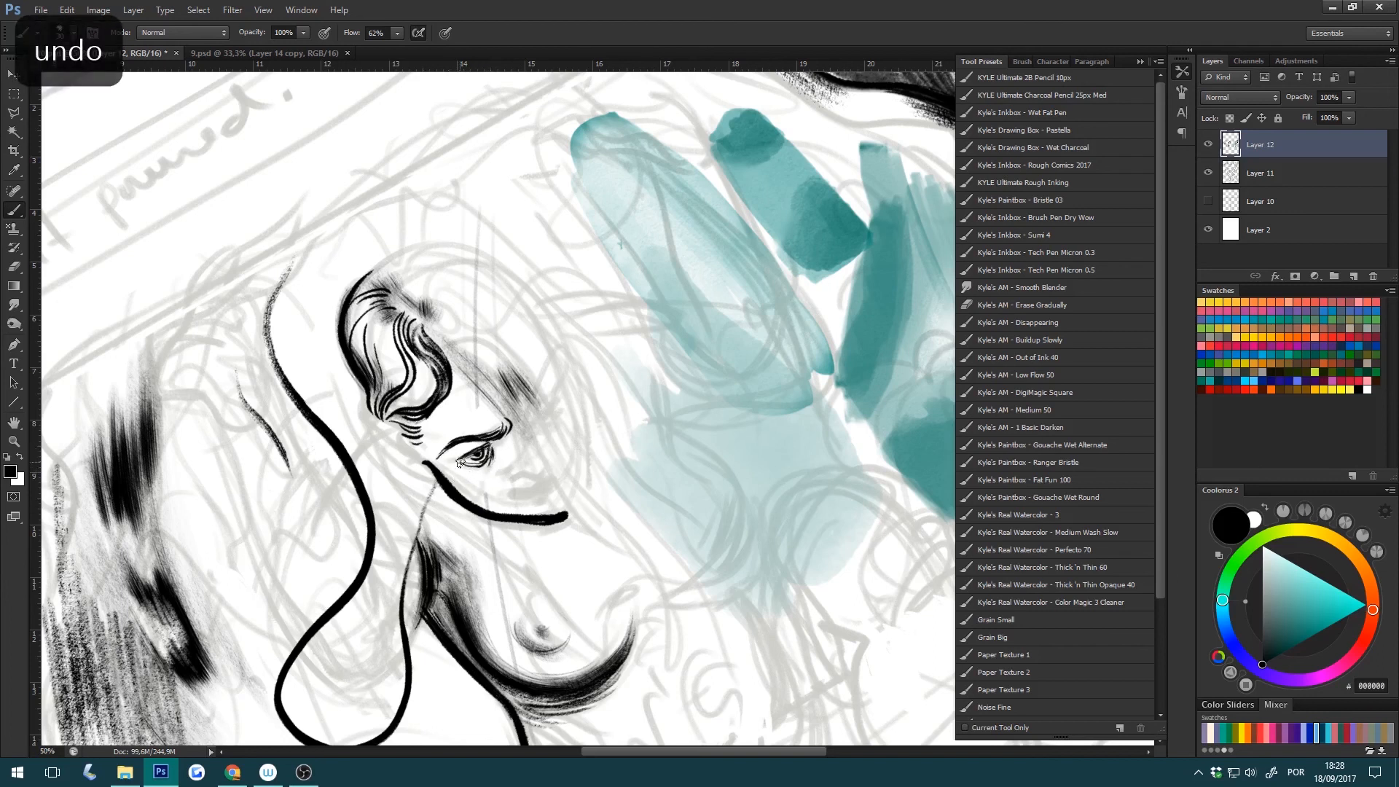
# Select "Kyle's Paintbox - Bristle 03" and look through the full list of tool presets.
pyautogui.click(1048, 201)
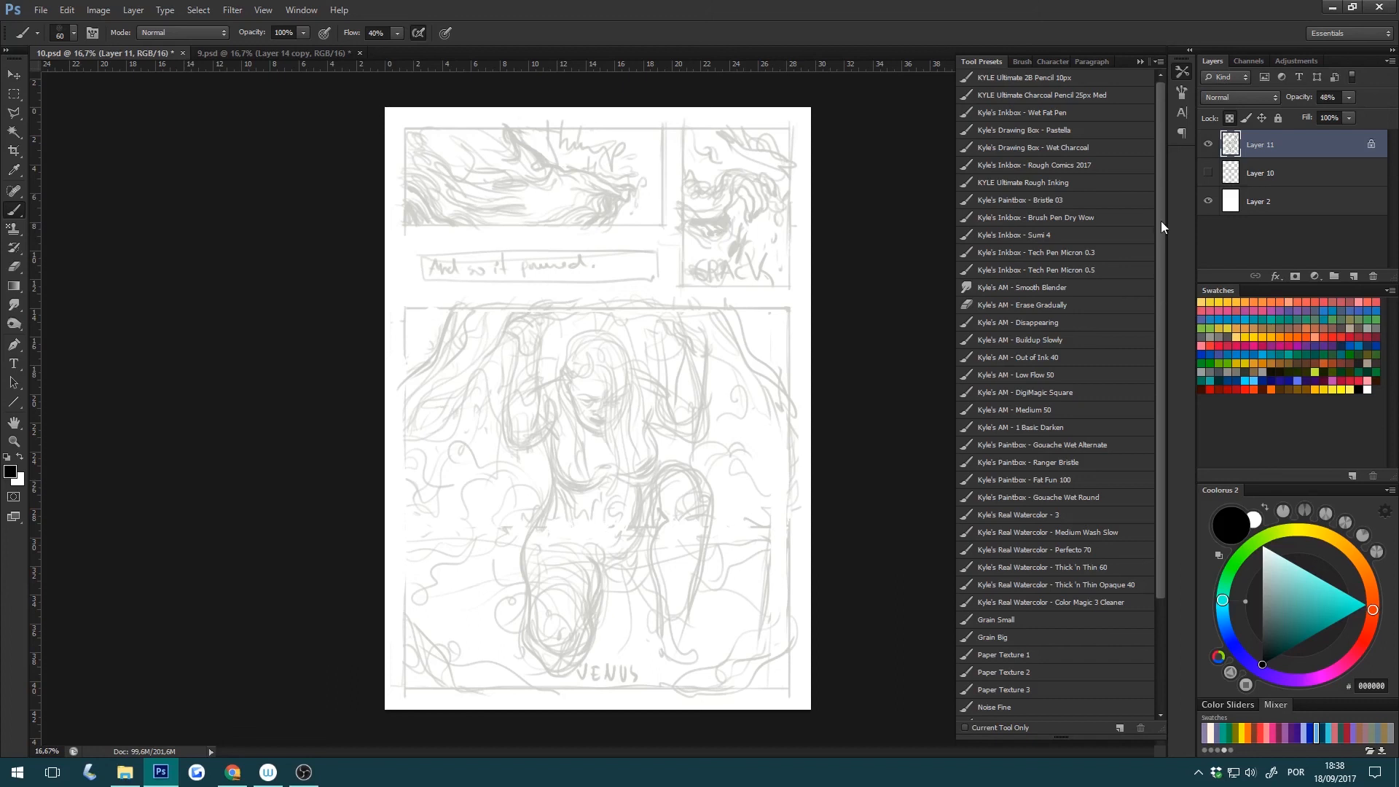
pyautogui.scroll(-3, 1158, 597)
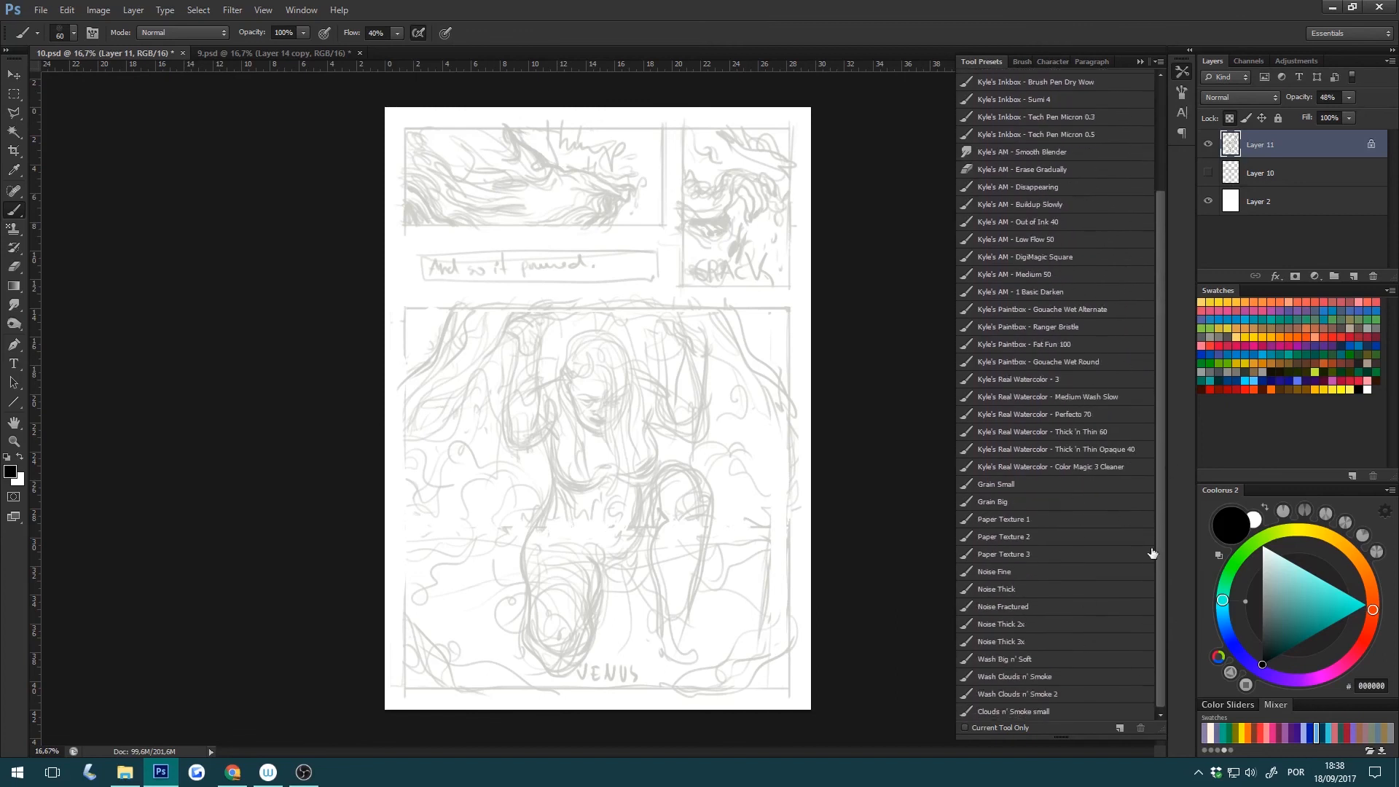
pyautogui.scroll(3, 1158, 437)
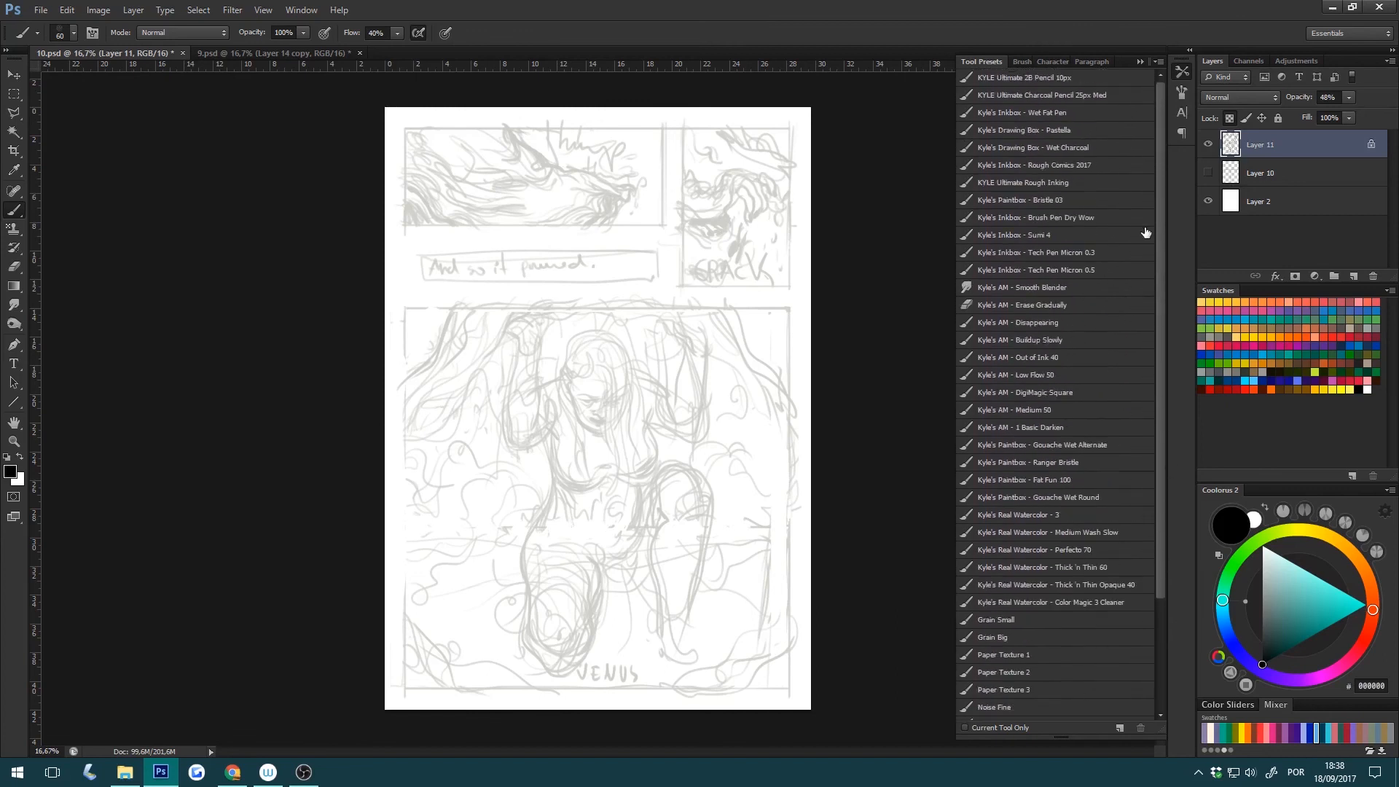